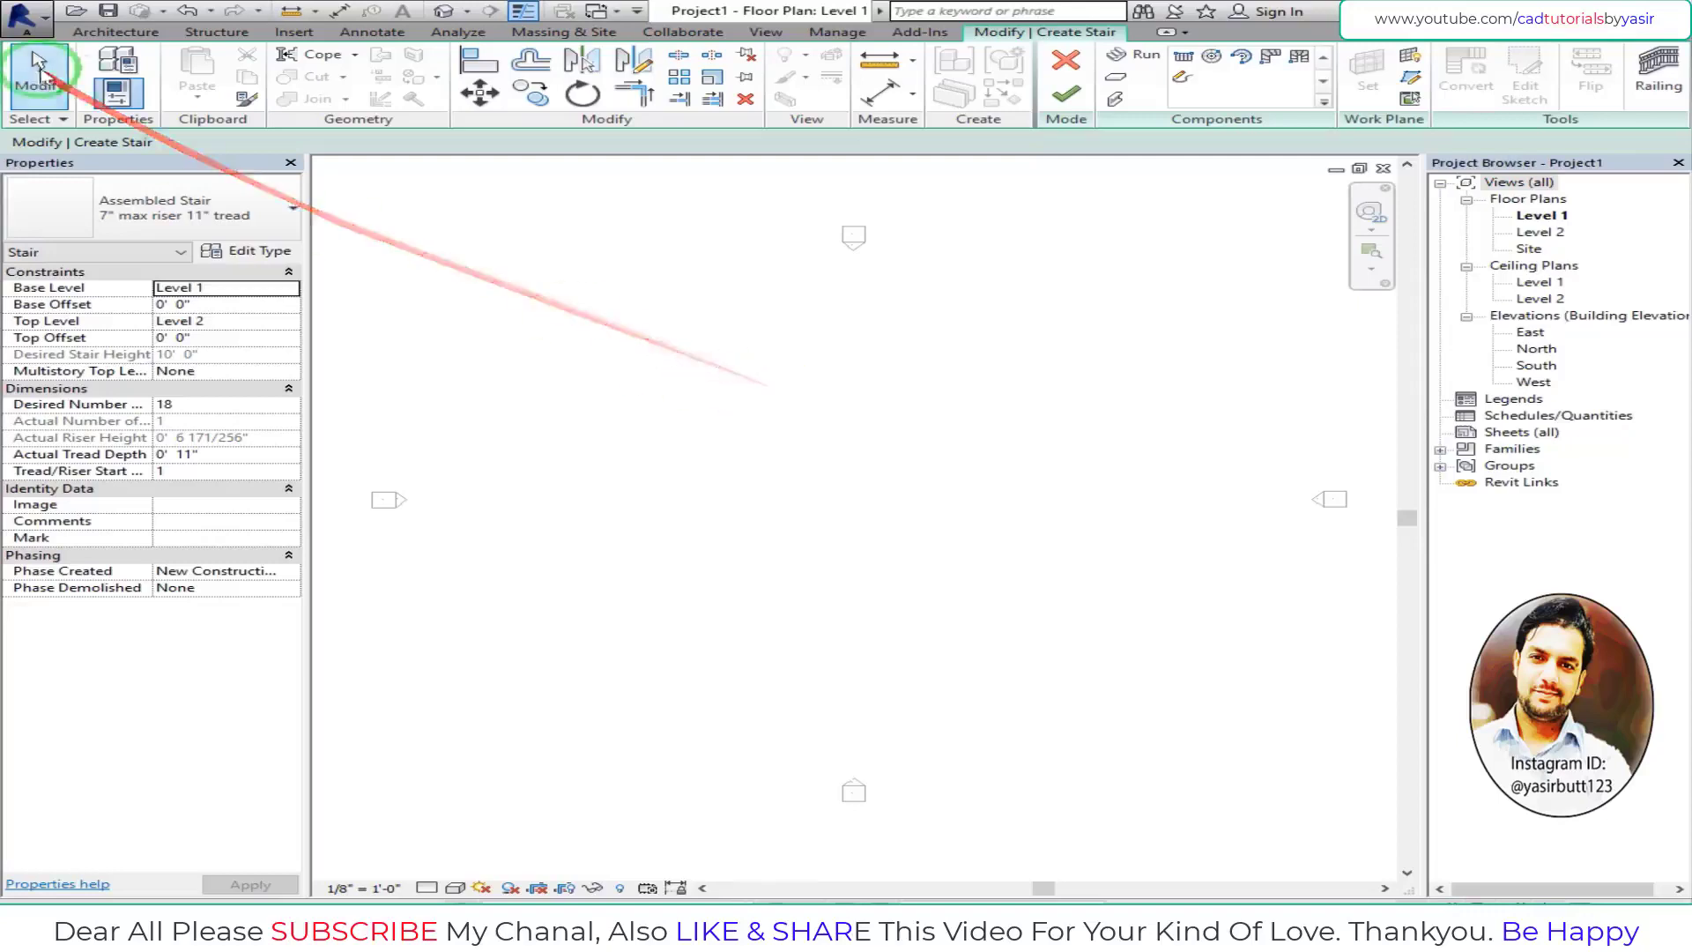
# - Cancel the stair currently being edited
pyautogui.click(151, 33)
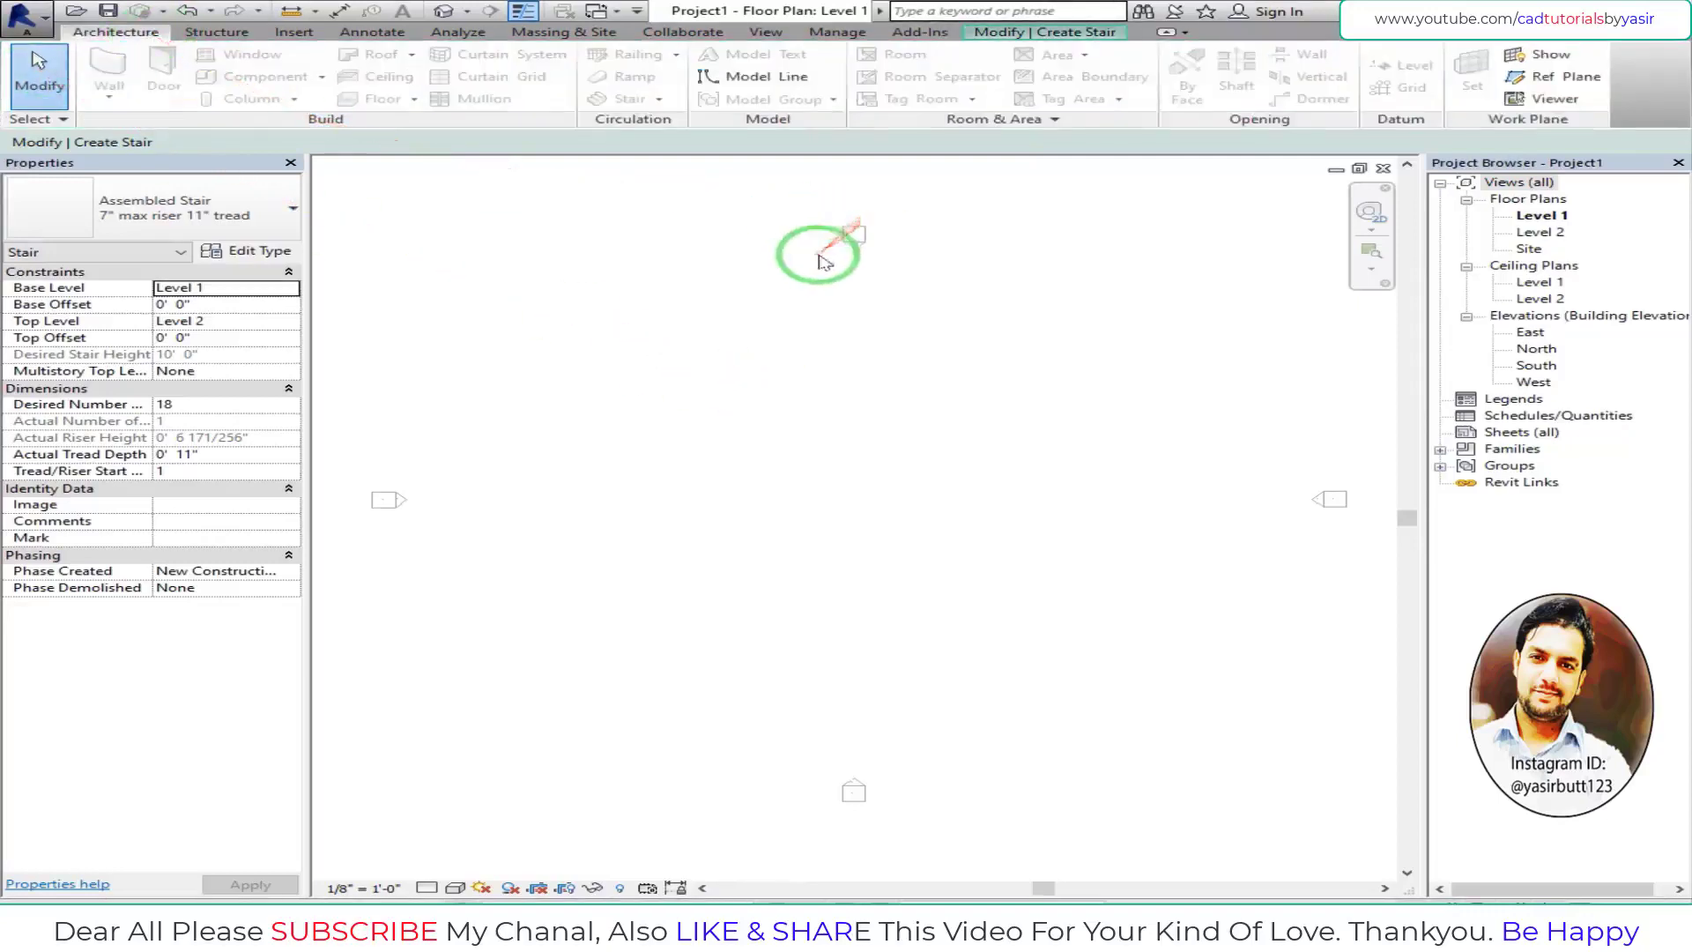
pyautogui.click(1051, 33)
pyautogui.click(1066, 60)
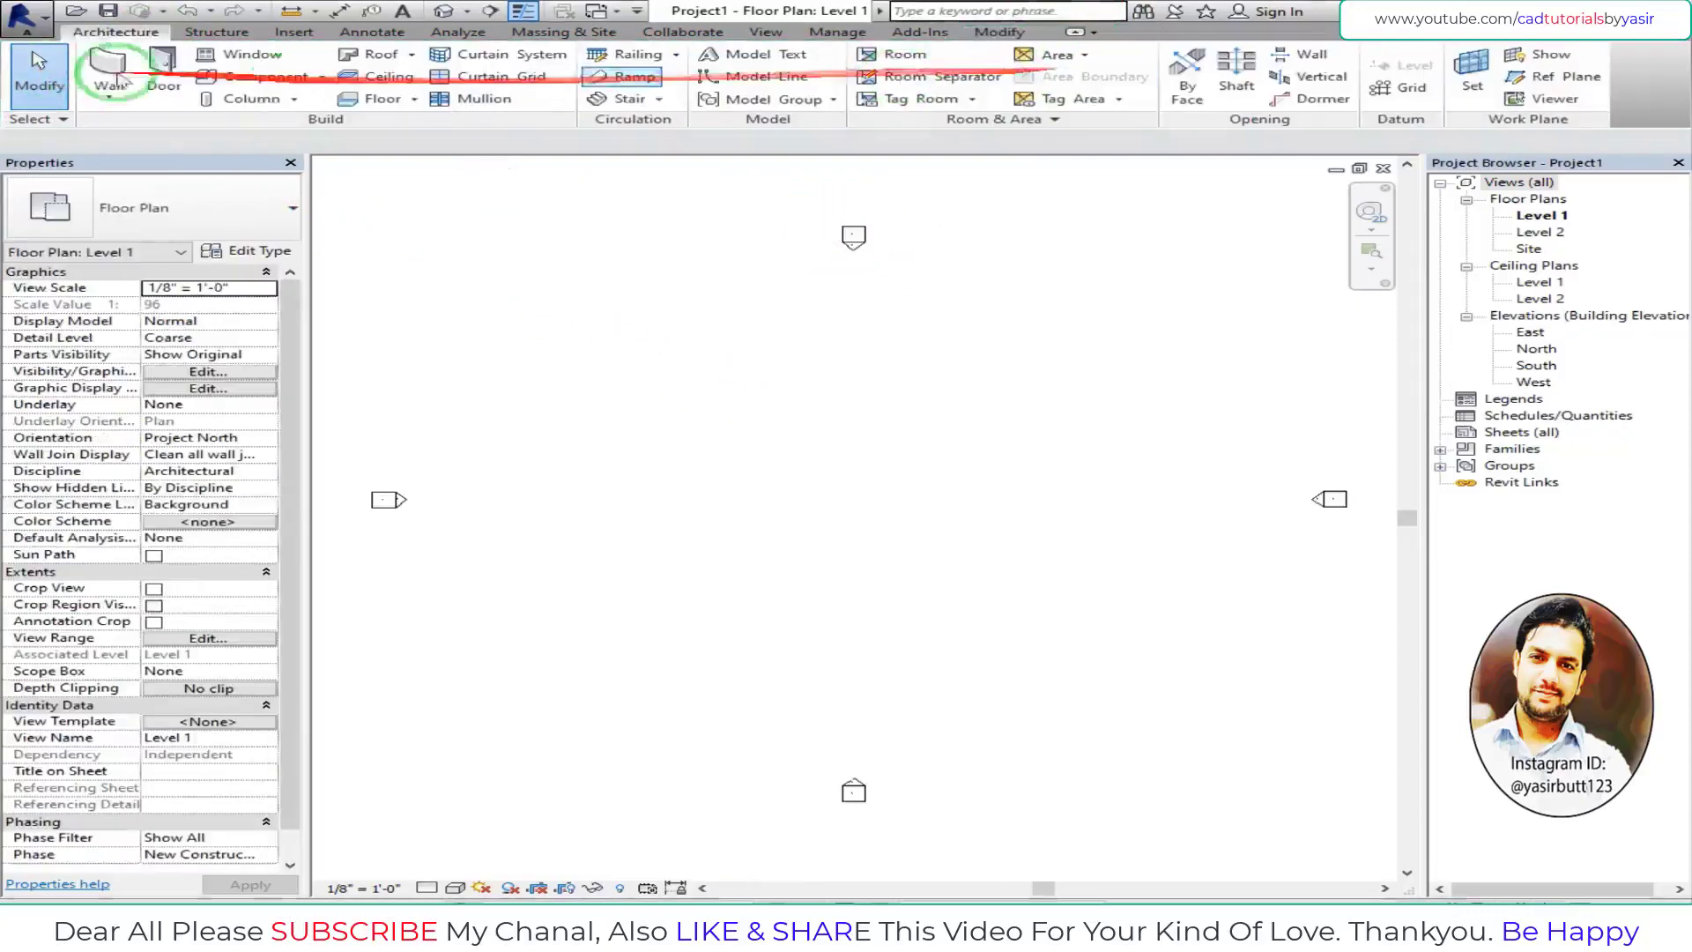
# - Start a new Assembled Stair 7" max riser 11" tread and open its type properties
pyautogui.click(617, 99)
pyautogui.click(174, 229)
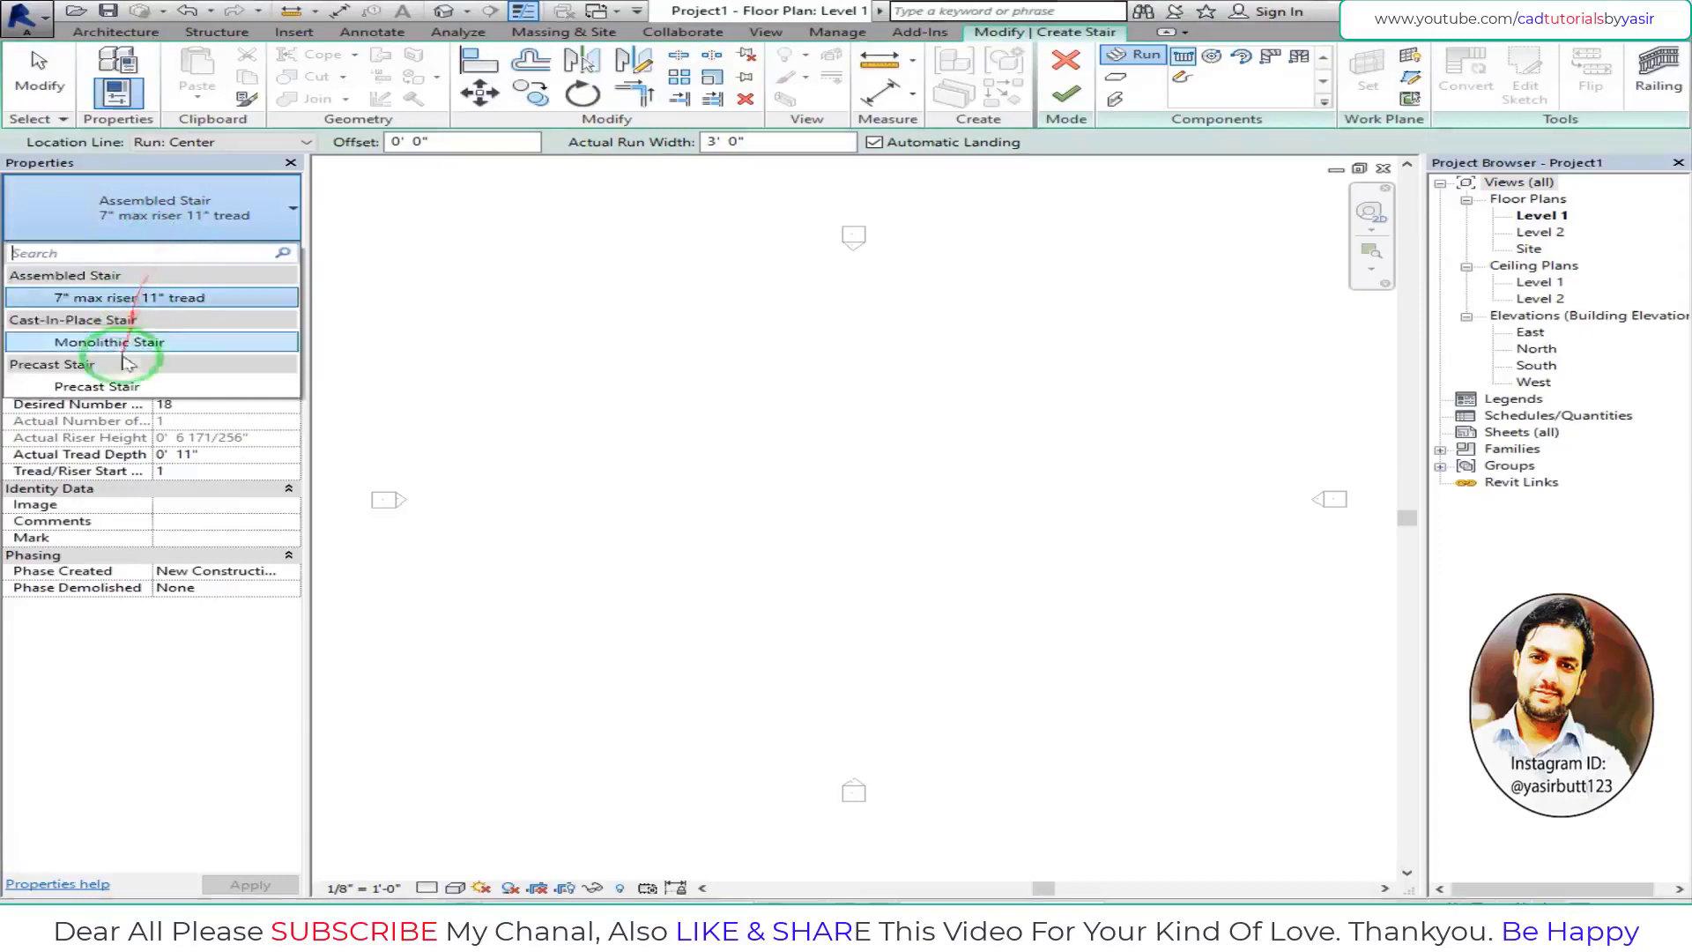
pyautogui.click(105, 294)
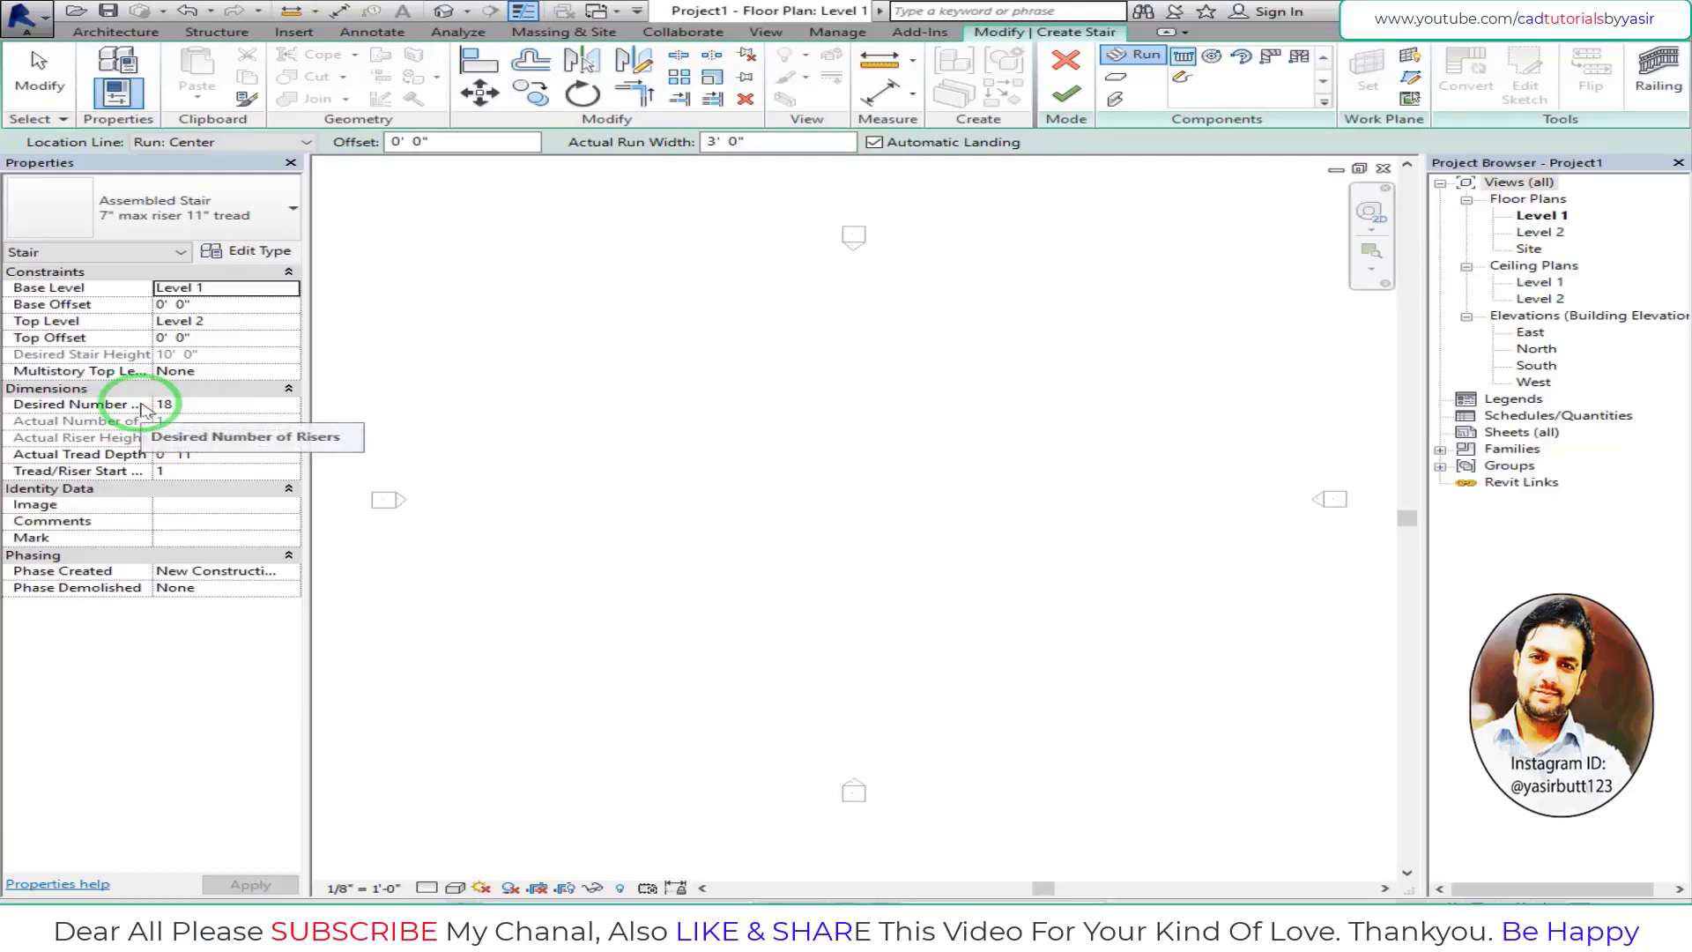
pyautogui.click(264, 254)
pyautogui.write('0\' 6"')
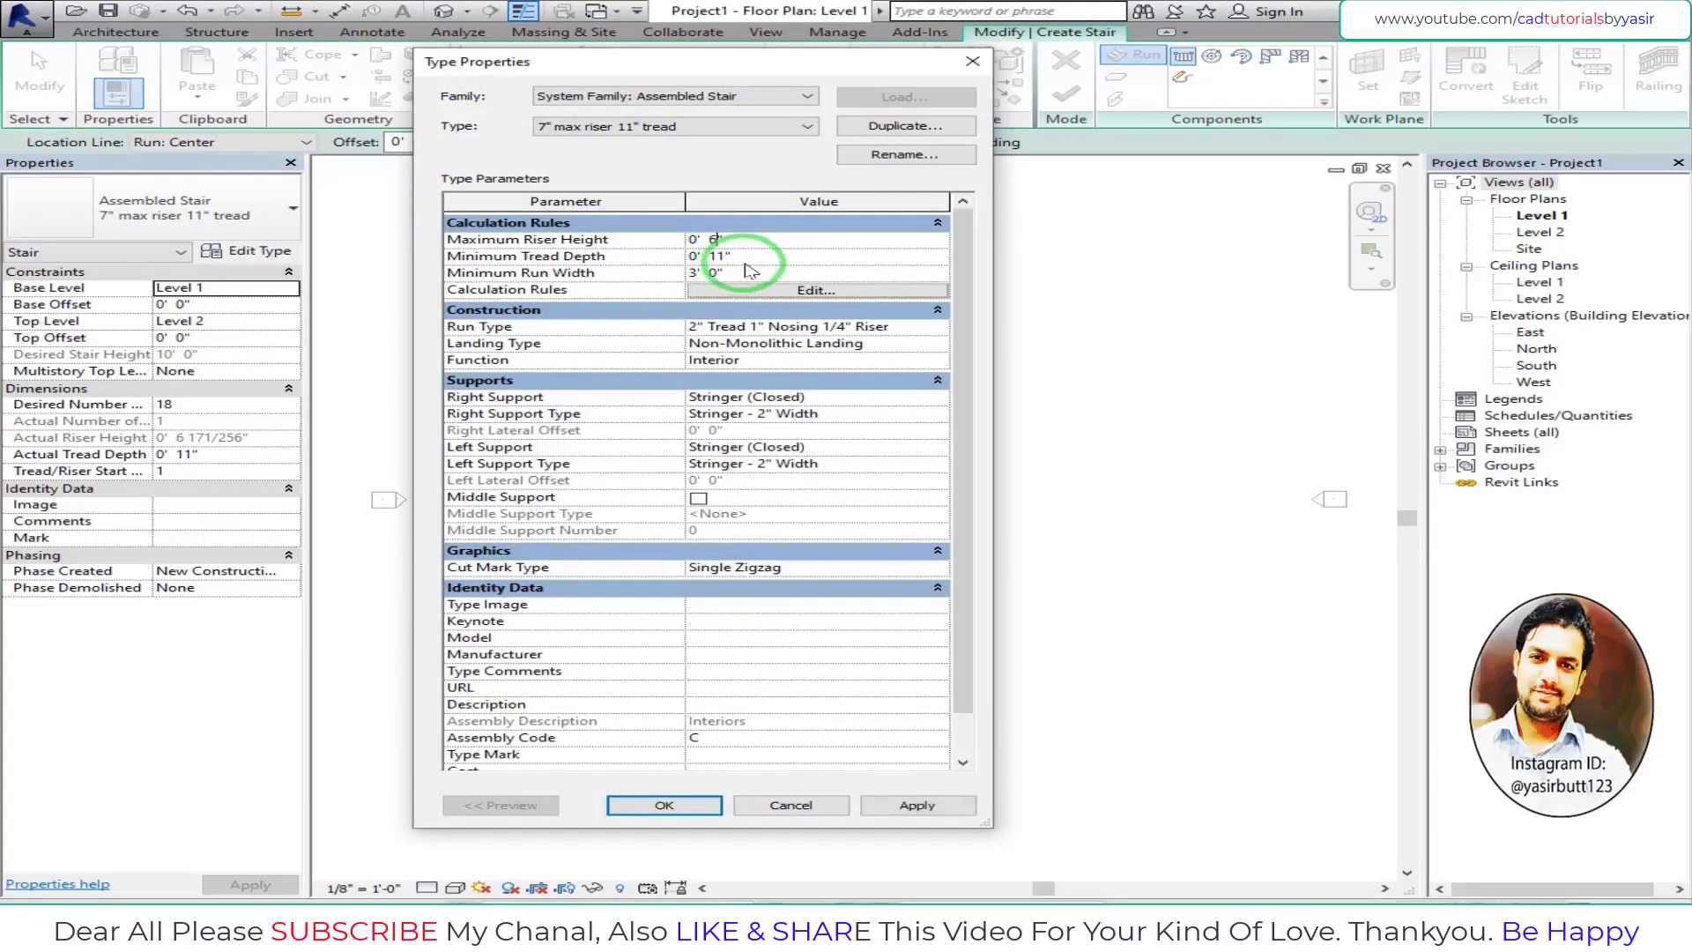
# - Set the type's Maximum Riser Height to 0' 6" and confirm the Type Properties
pyautogui.click(899, 804)
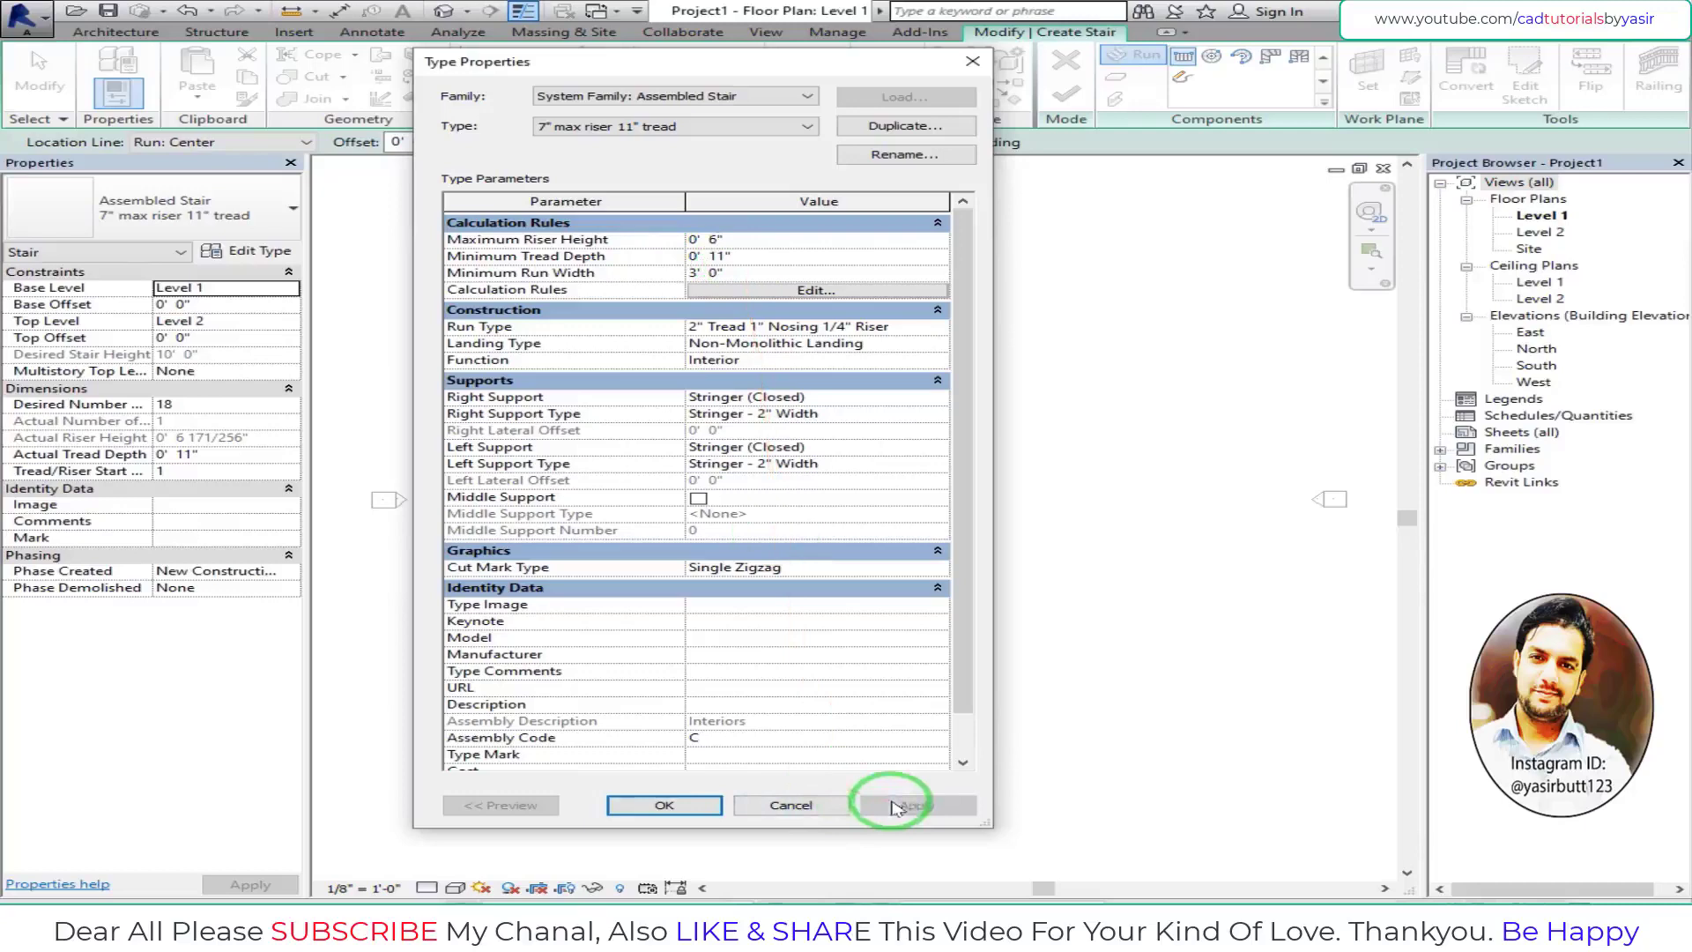
pyautogui.click(712, 808)
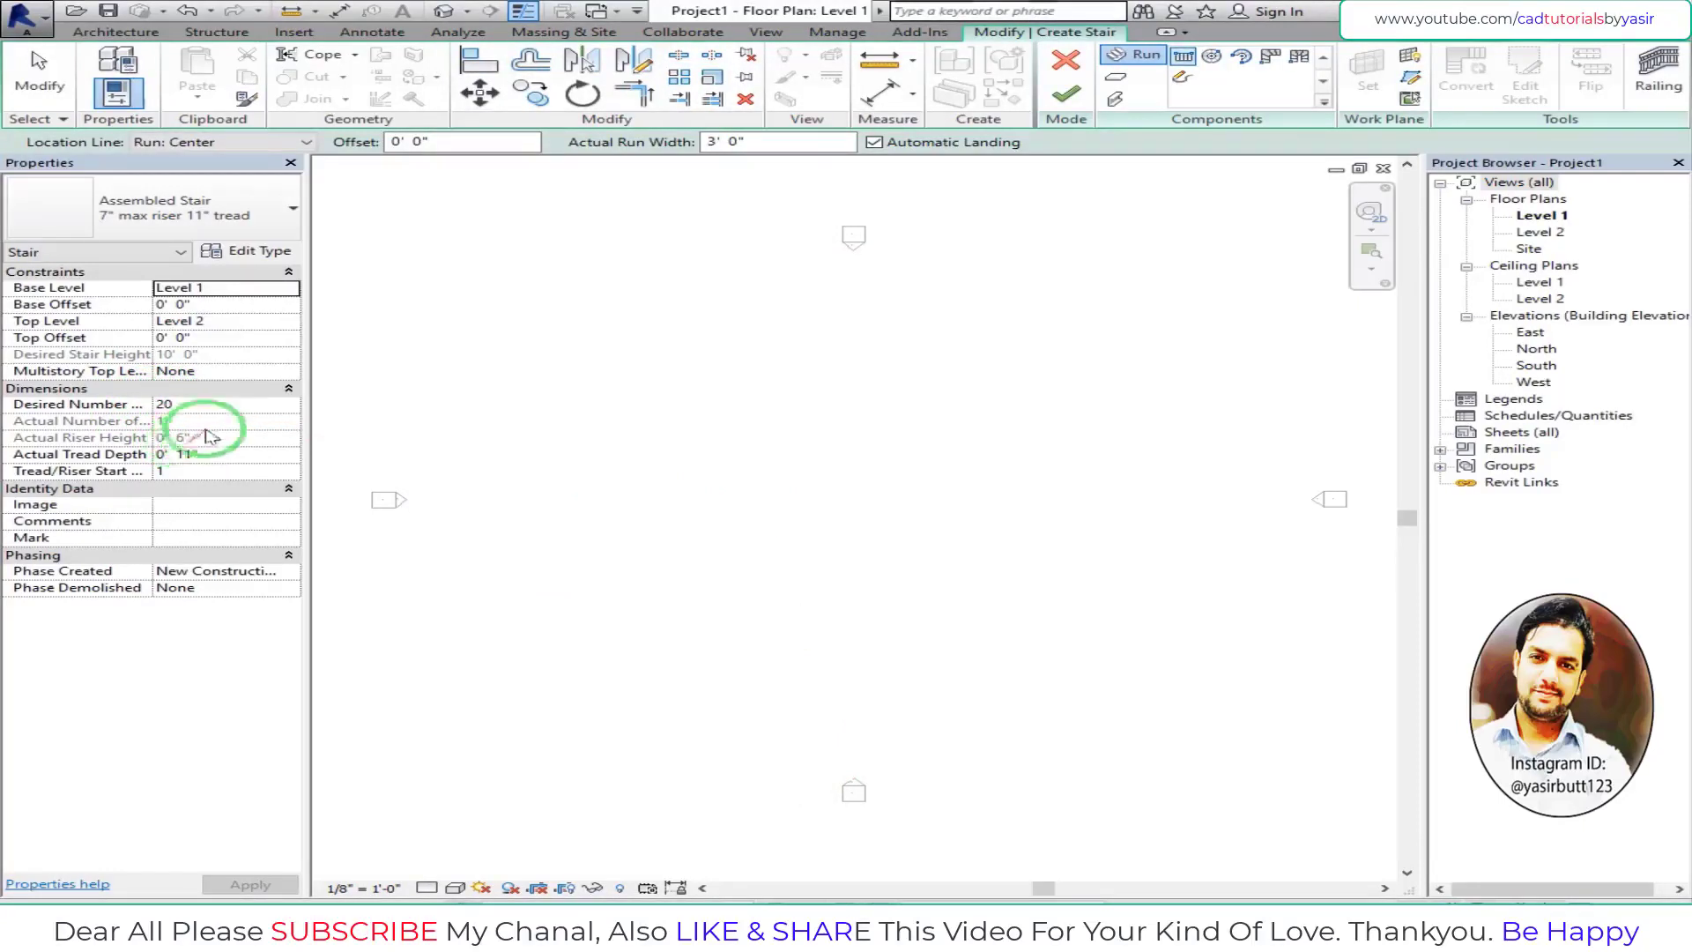
# - Sketch one straight run of 20 risers upward in the Level 1 plan
pyautogui.click(187, 438)
pyautogui.click(172, 405)
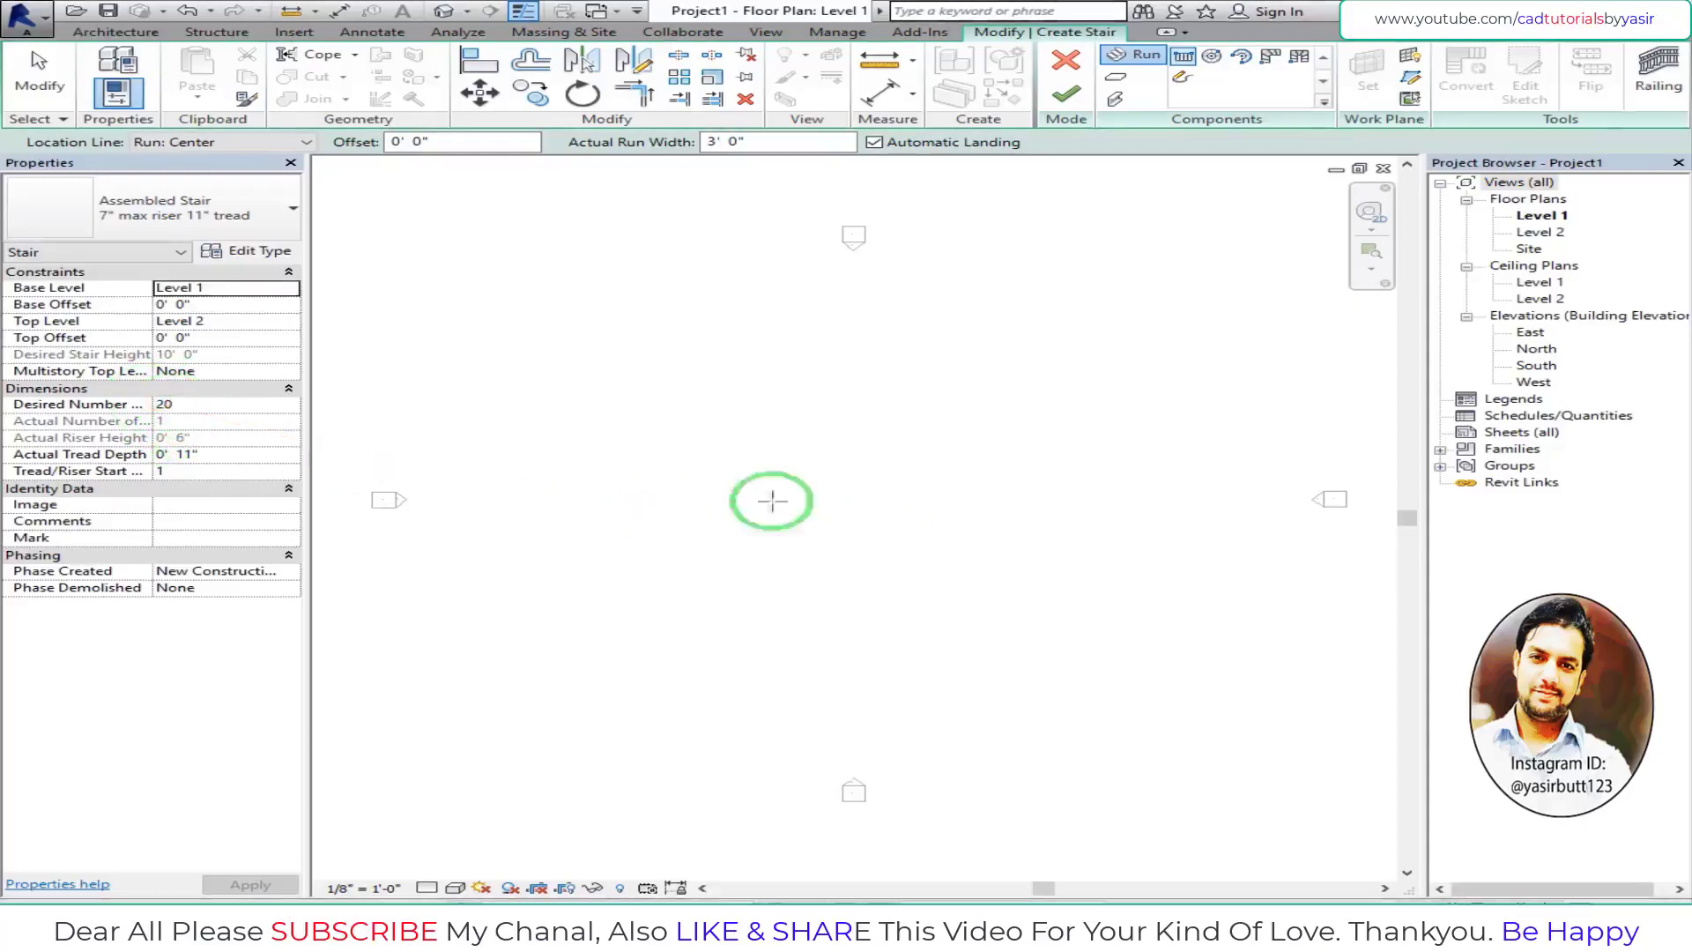
pyautogui.click(698, 509)
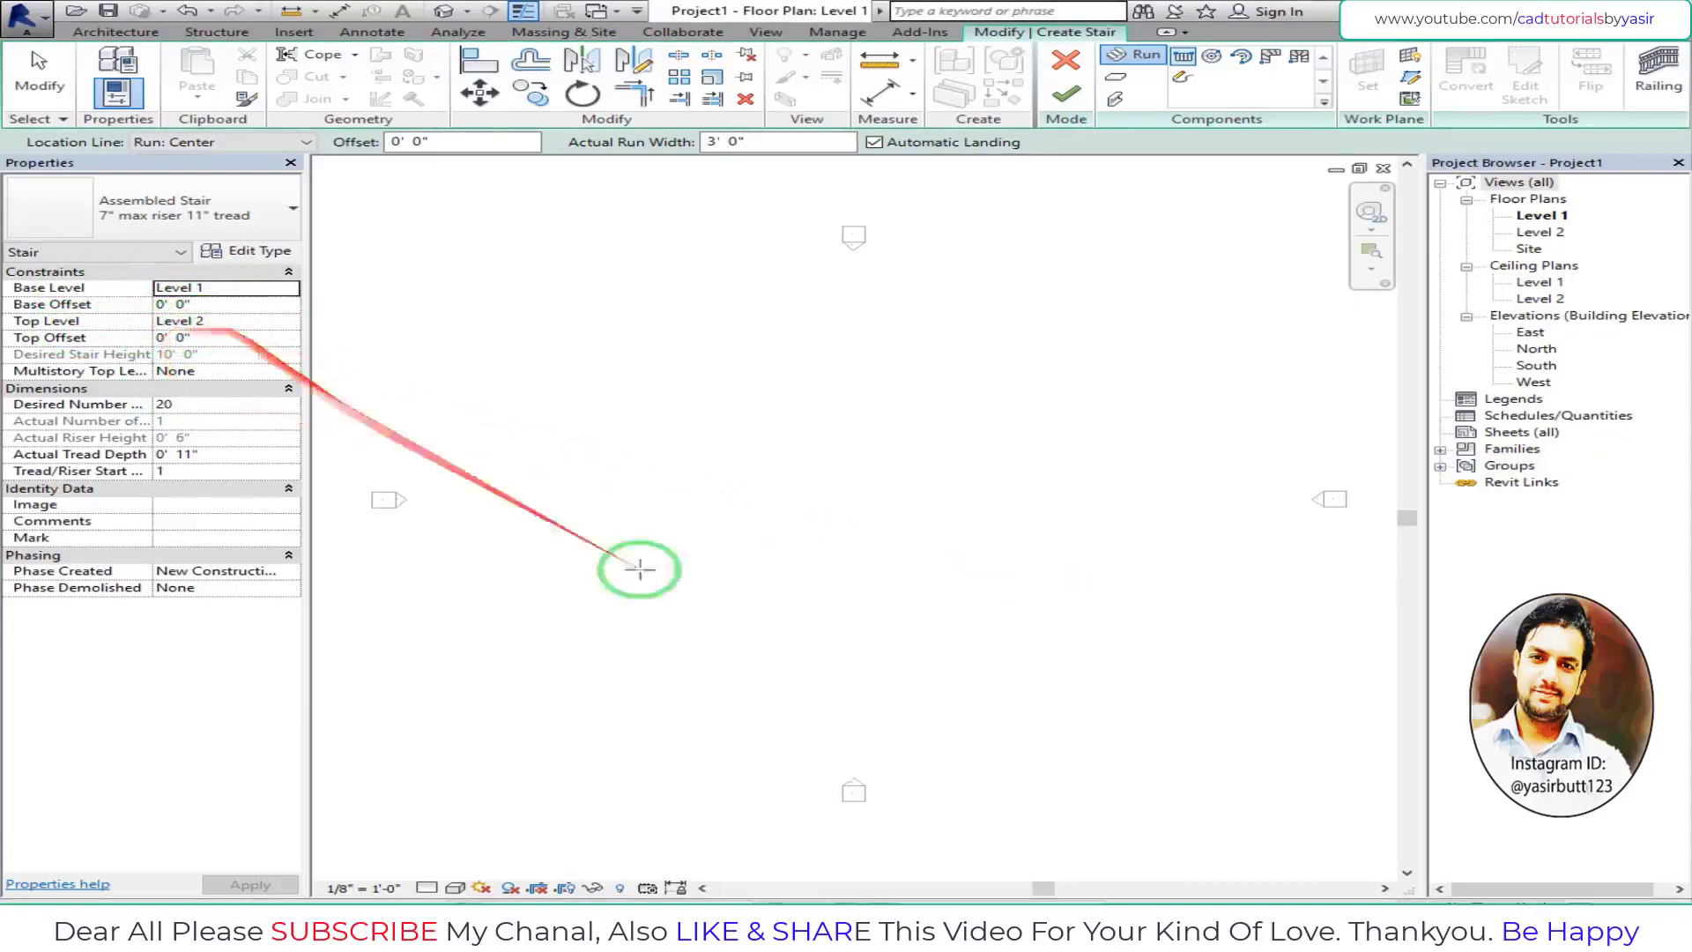
pyautogui.click(772, 650)
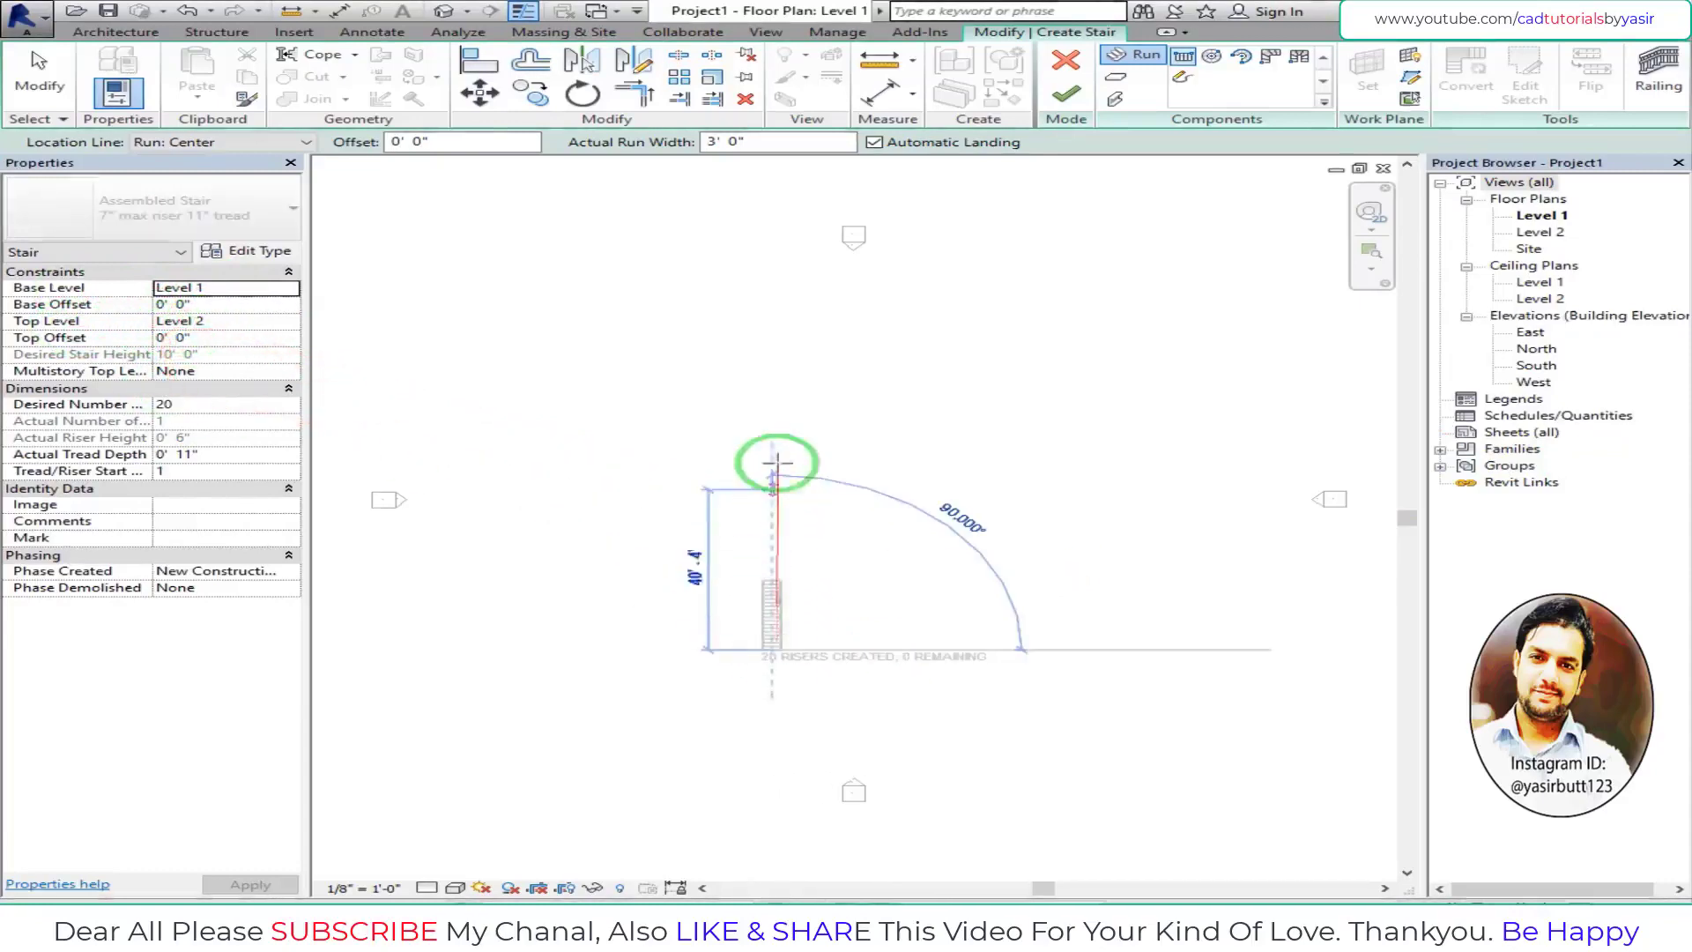
pyautogui.click(767, 584)
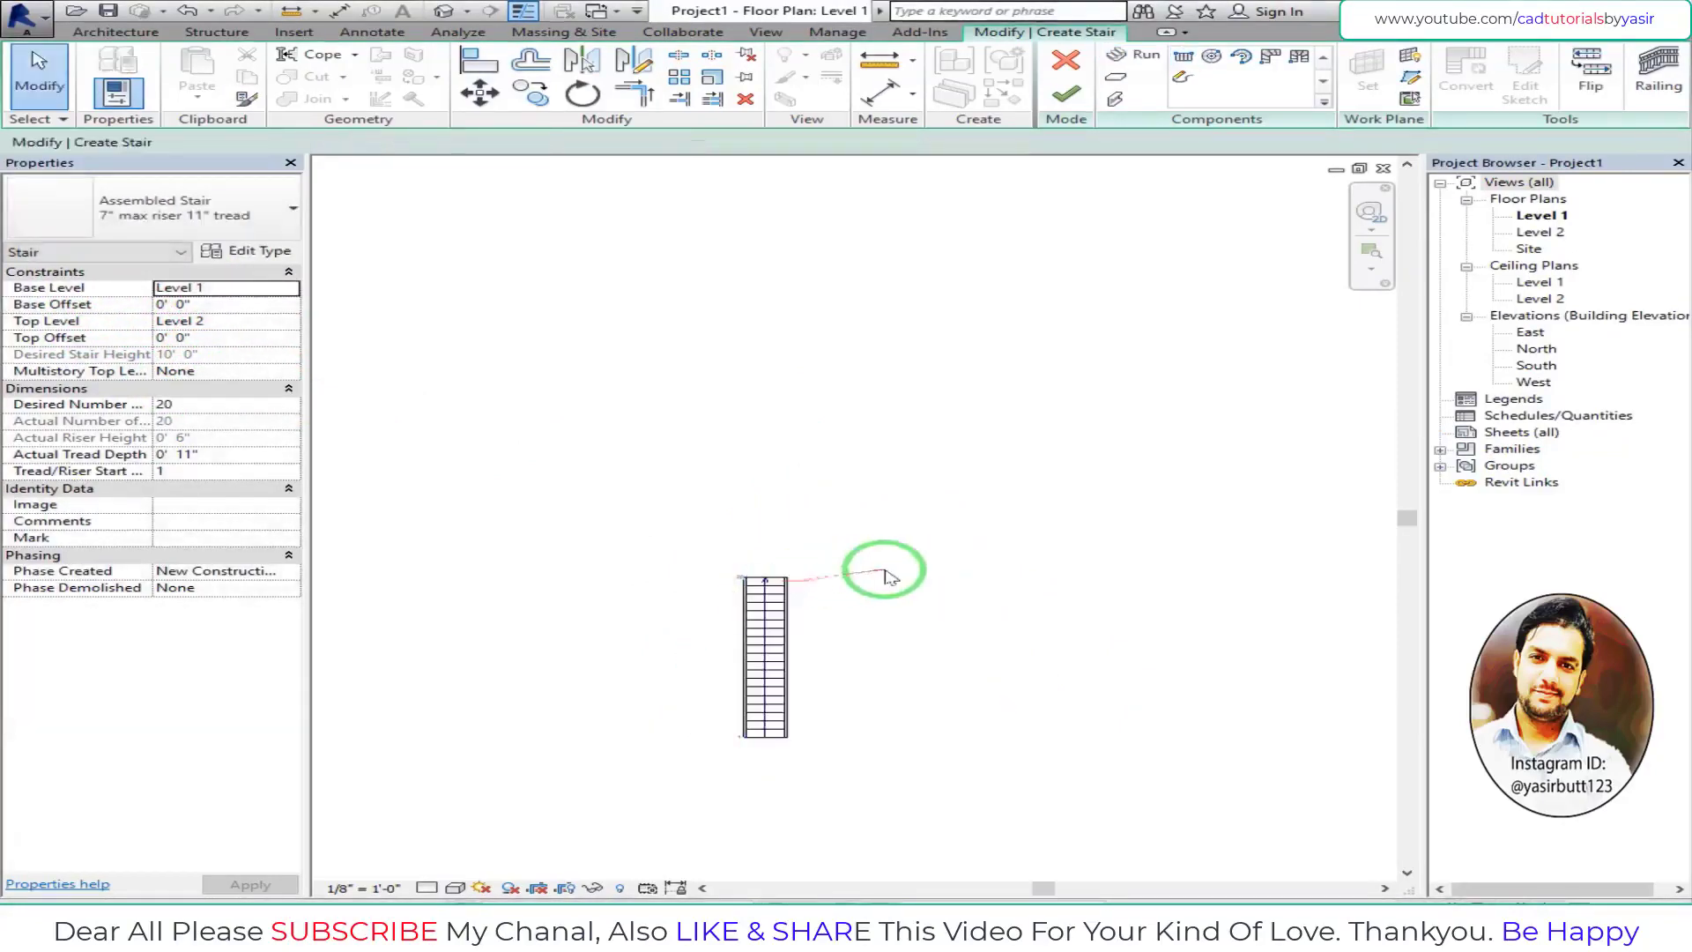
pyautogui.press('Escape')
pyautogui.scroll(2, 846, 388)
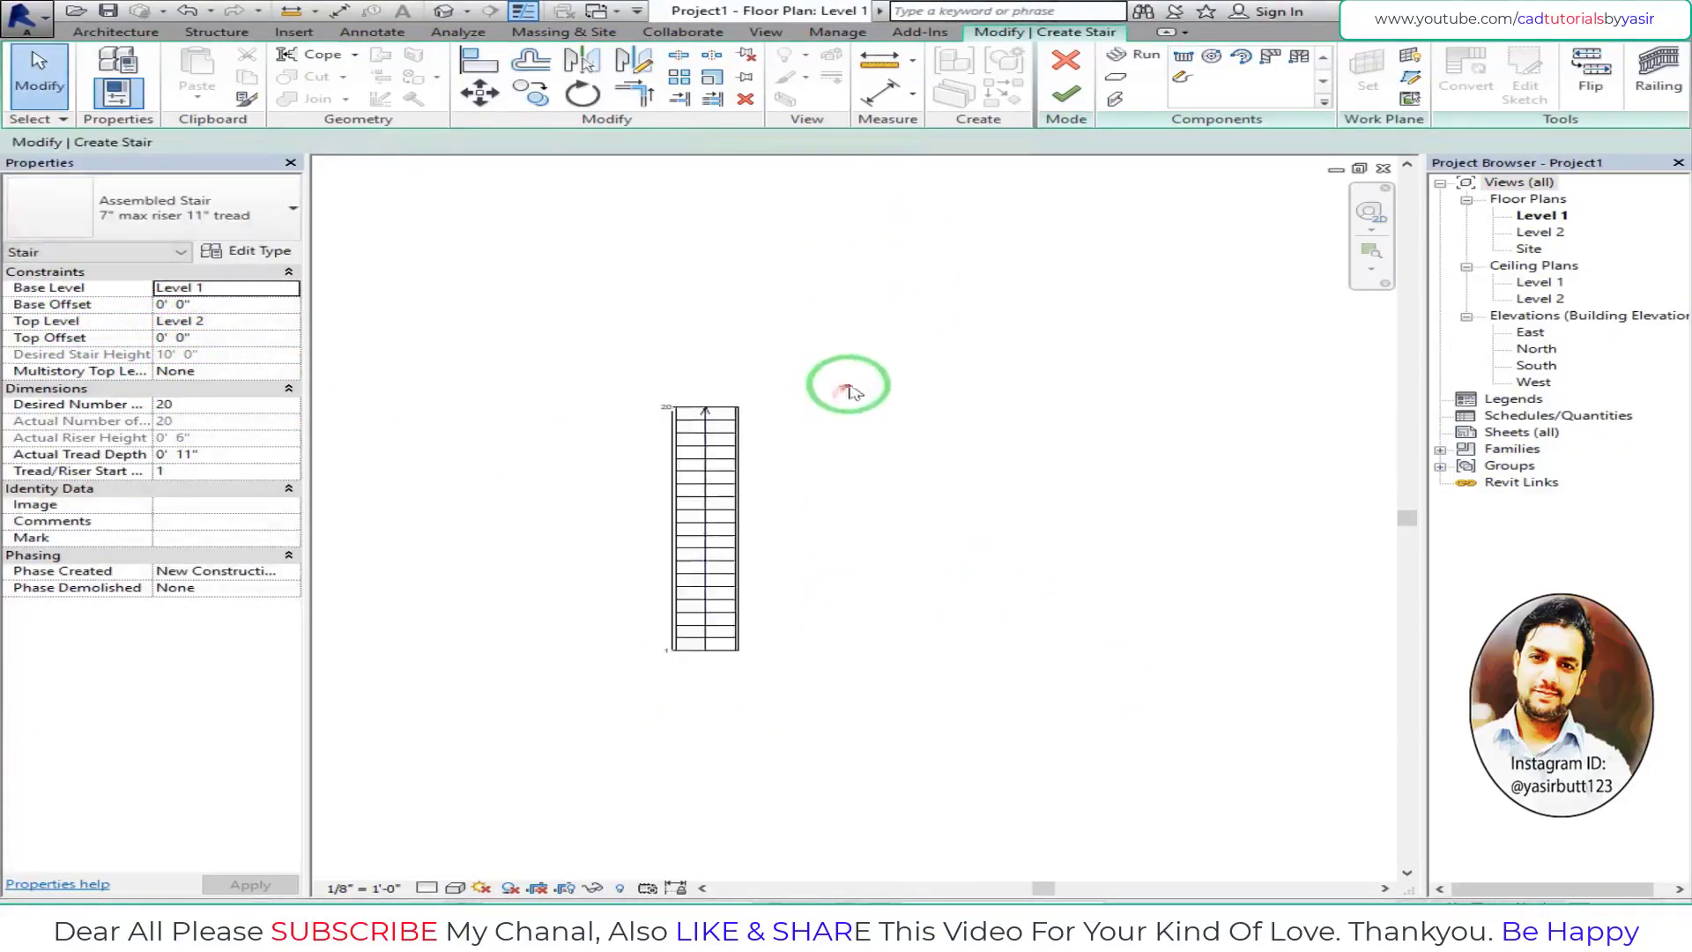
pyautogui.scroll(1, 774, 415)
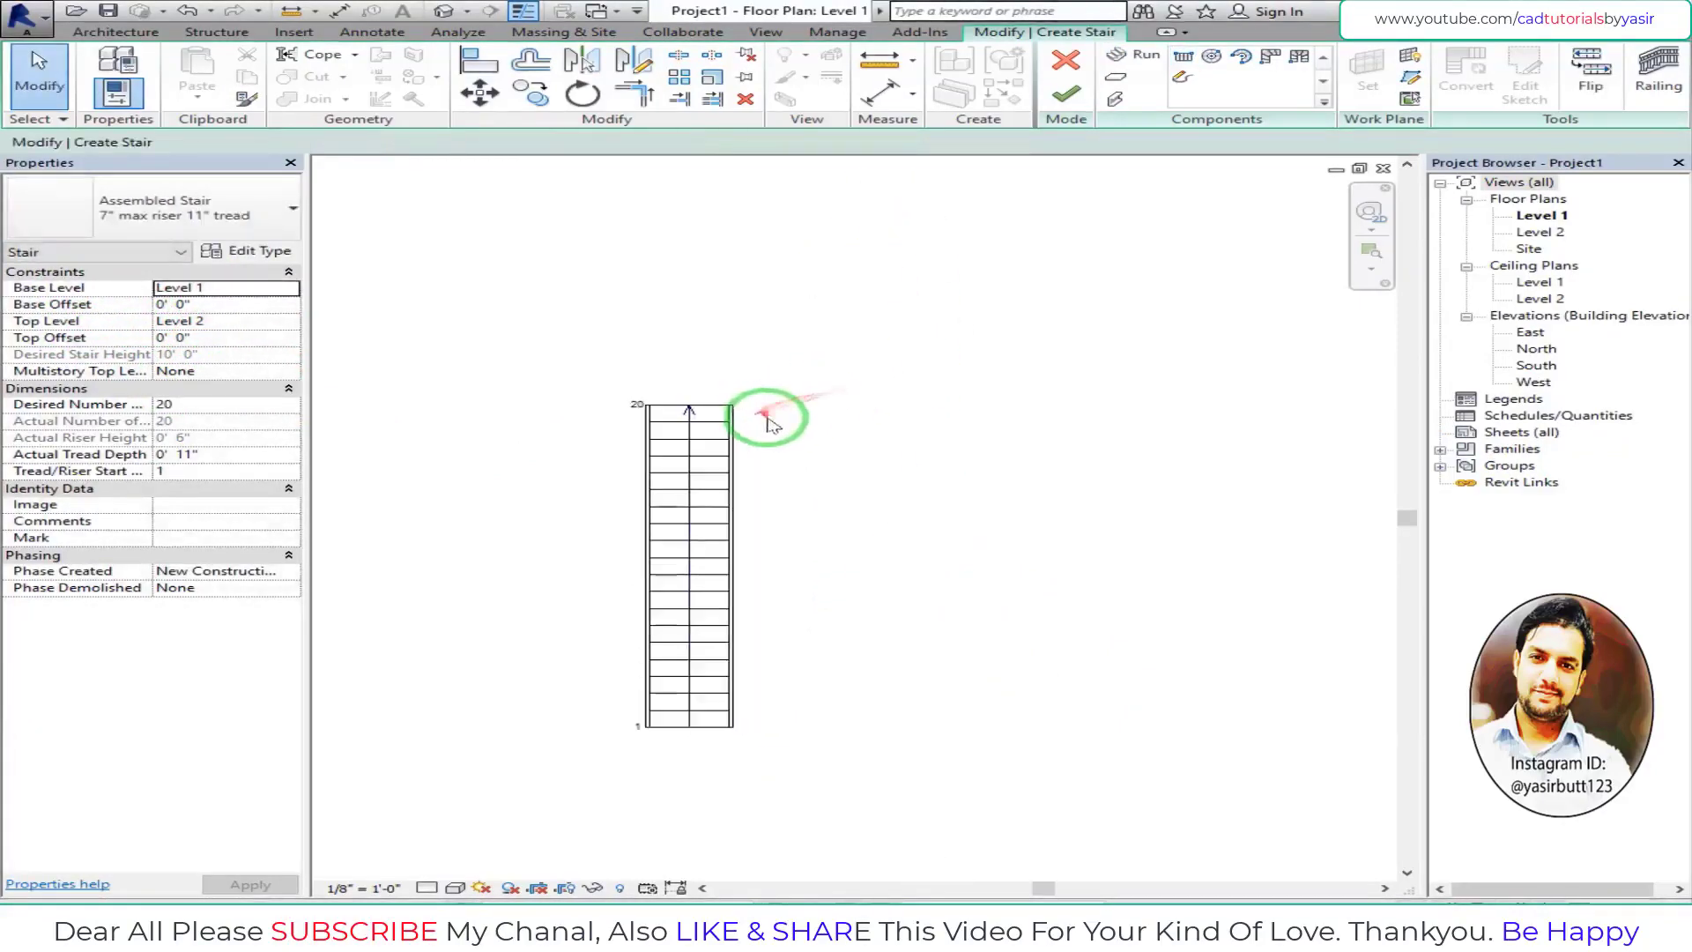
# - Finish the stair in the Default 3D View
pyautogui.click(443, 10)
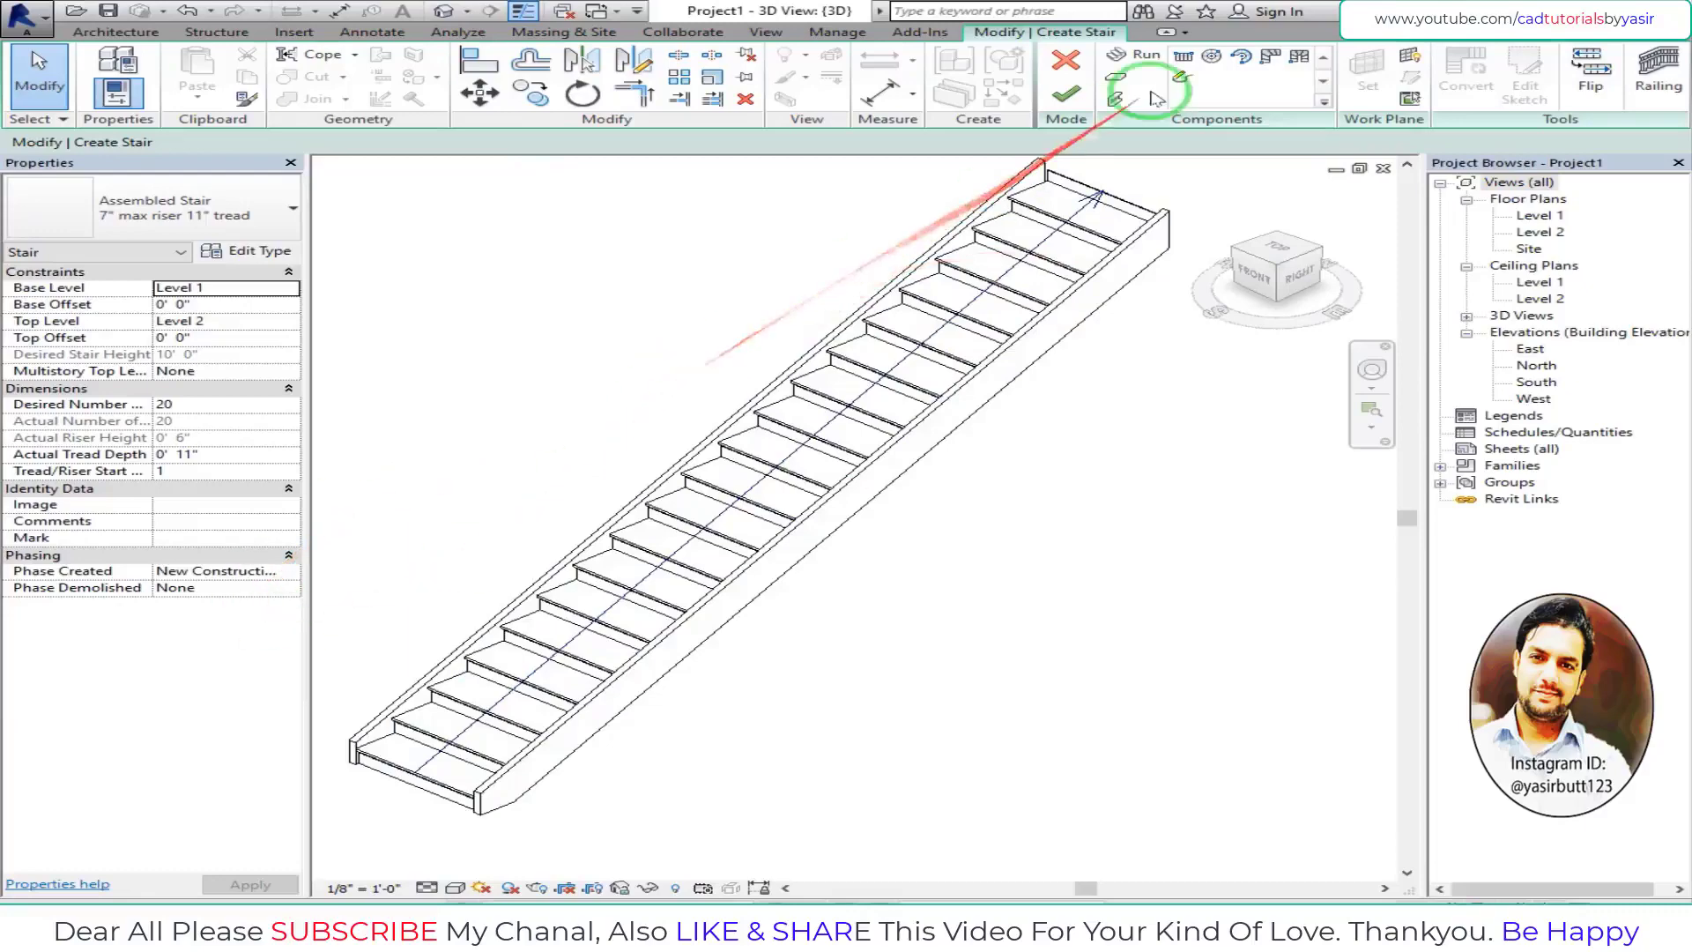
pyautogui.click(1067, 95)
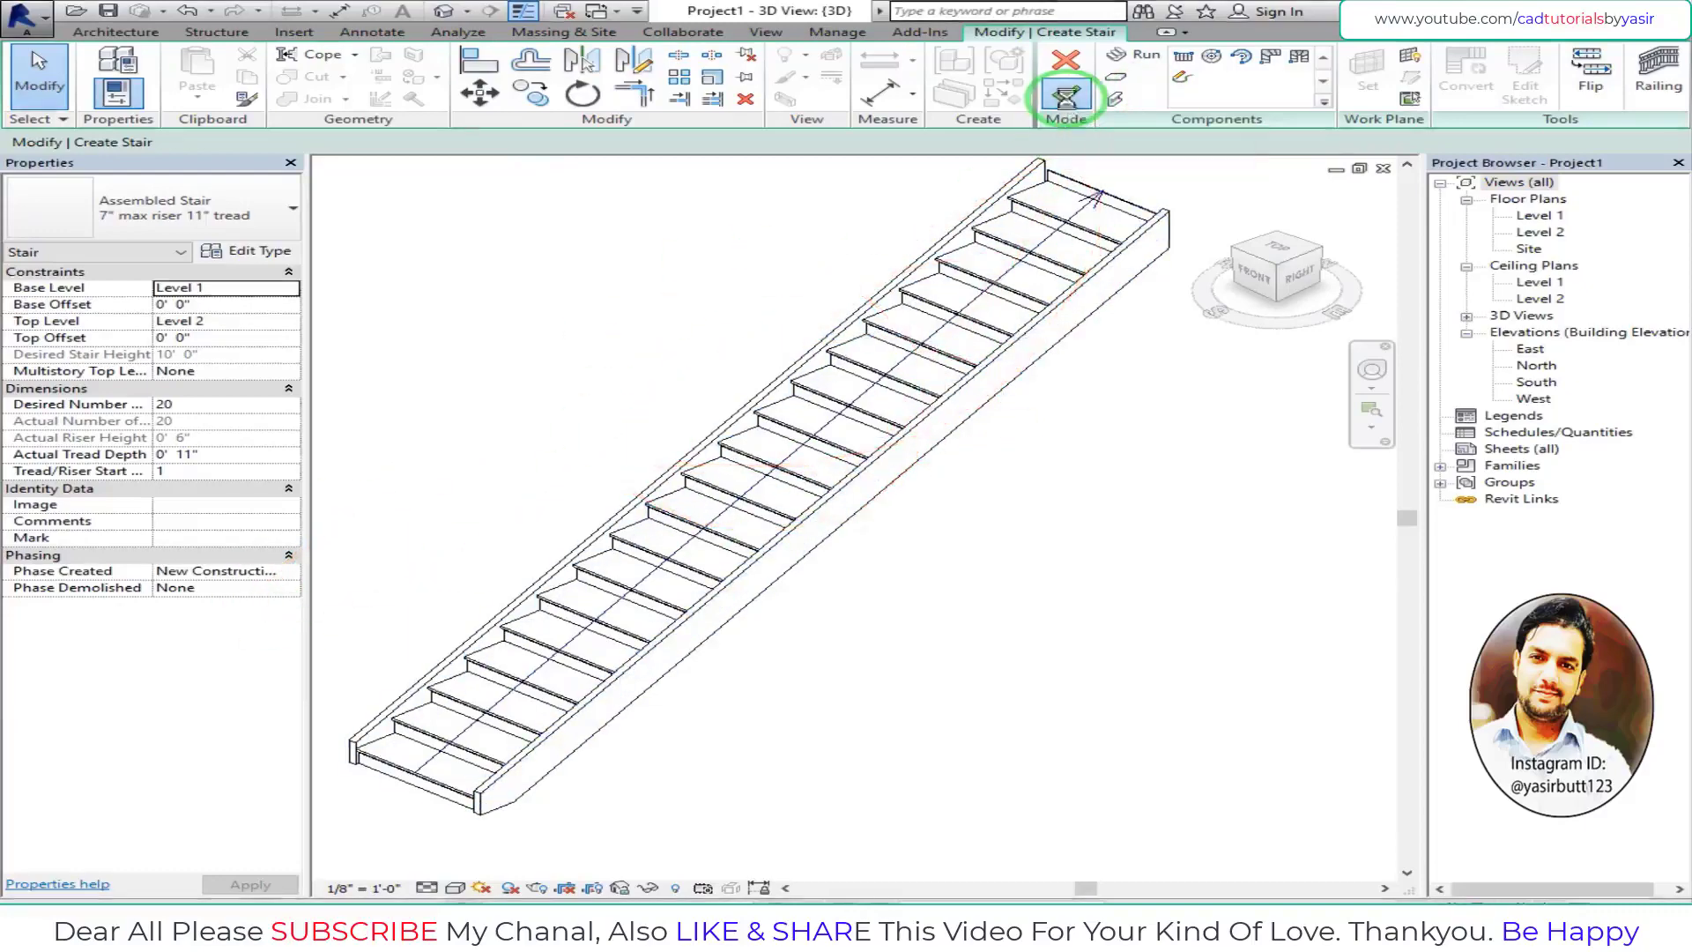
pyautogui.scroll(-1, 907, 484)
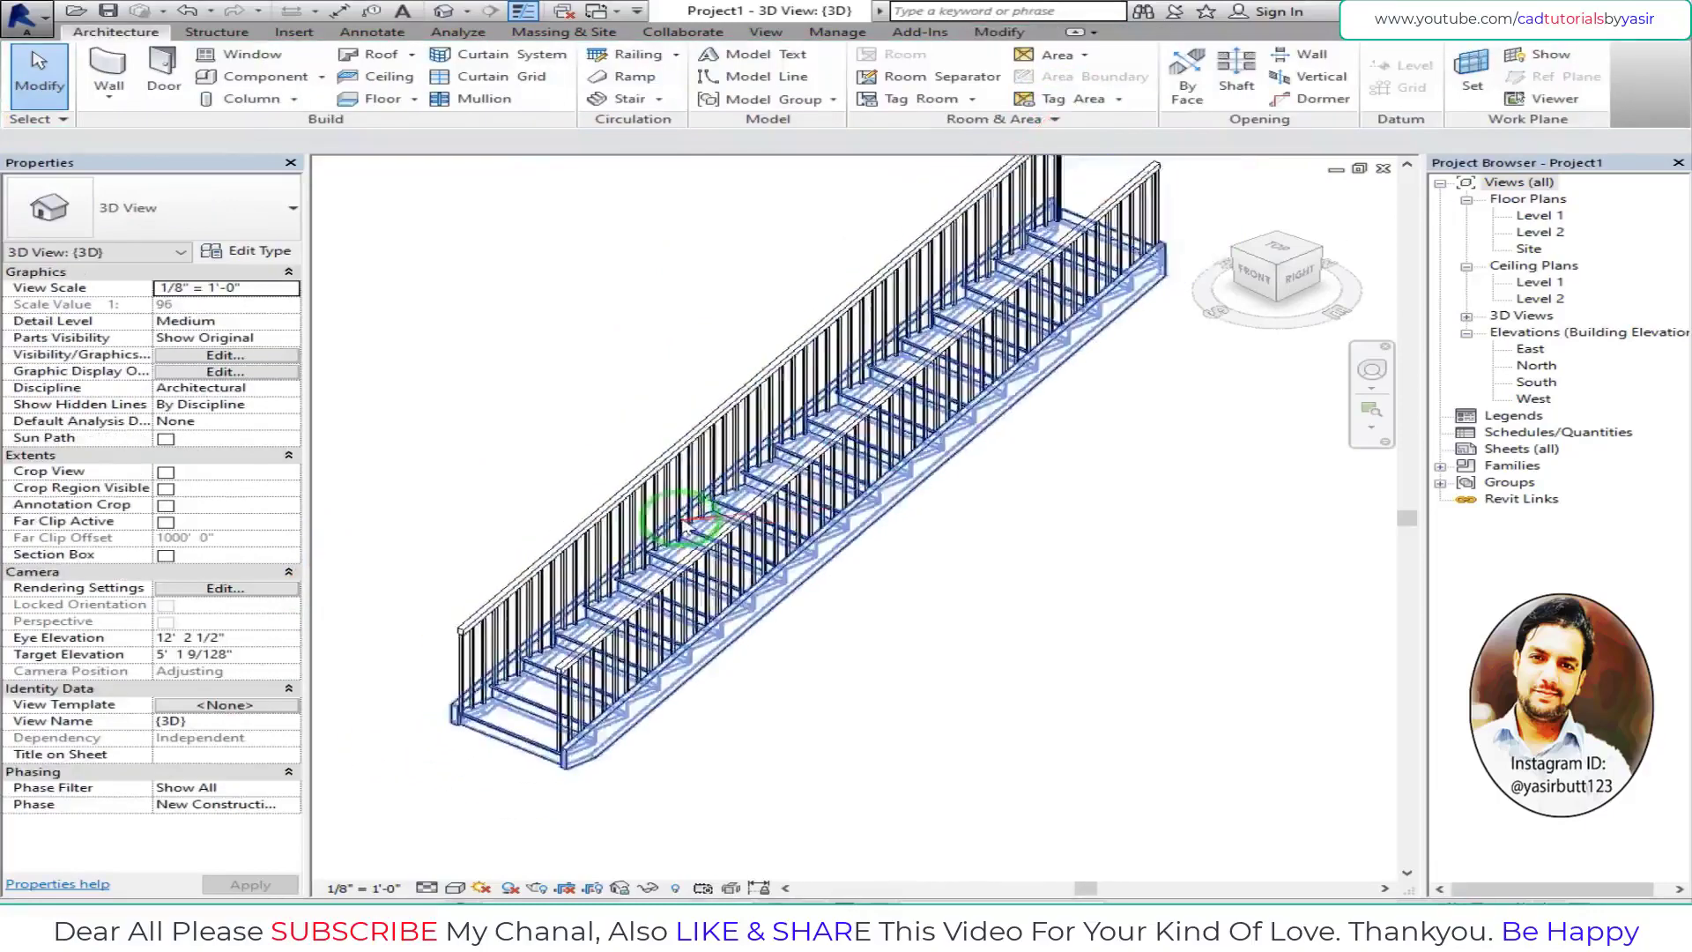
pyautogui.scroll(-2, 670, 529)
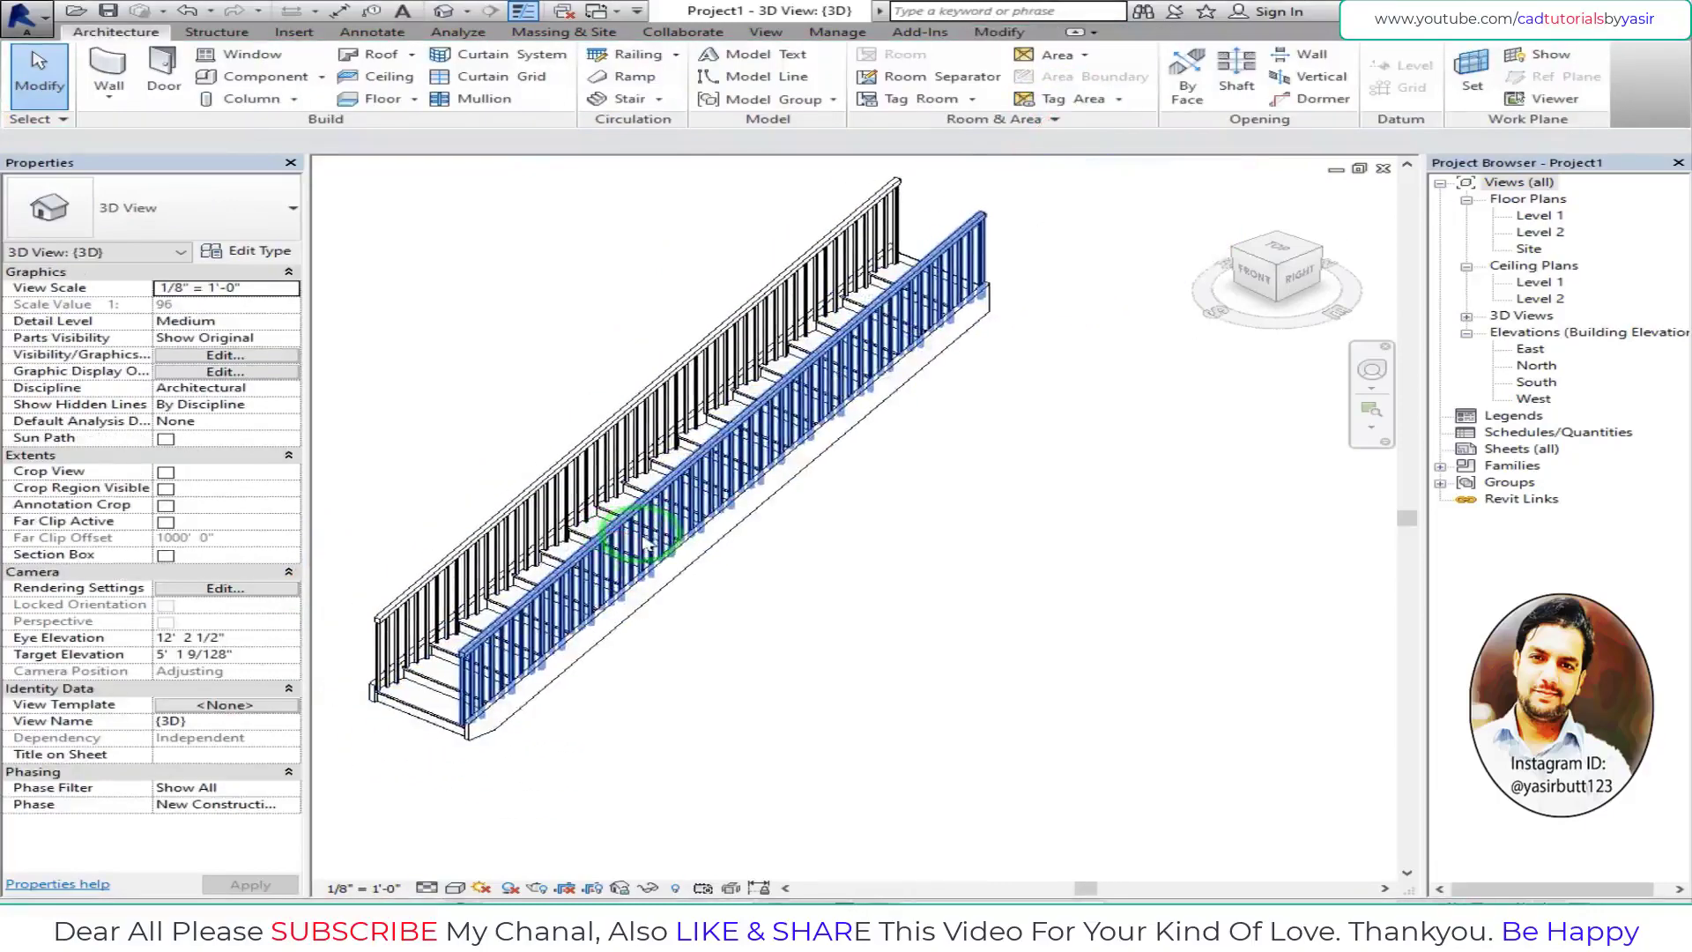
pyautogui.scroll(1, 718, 574)
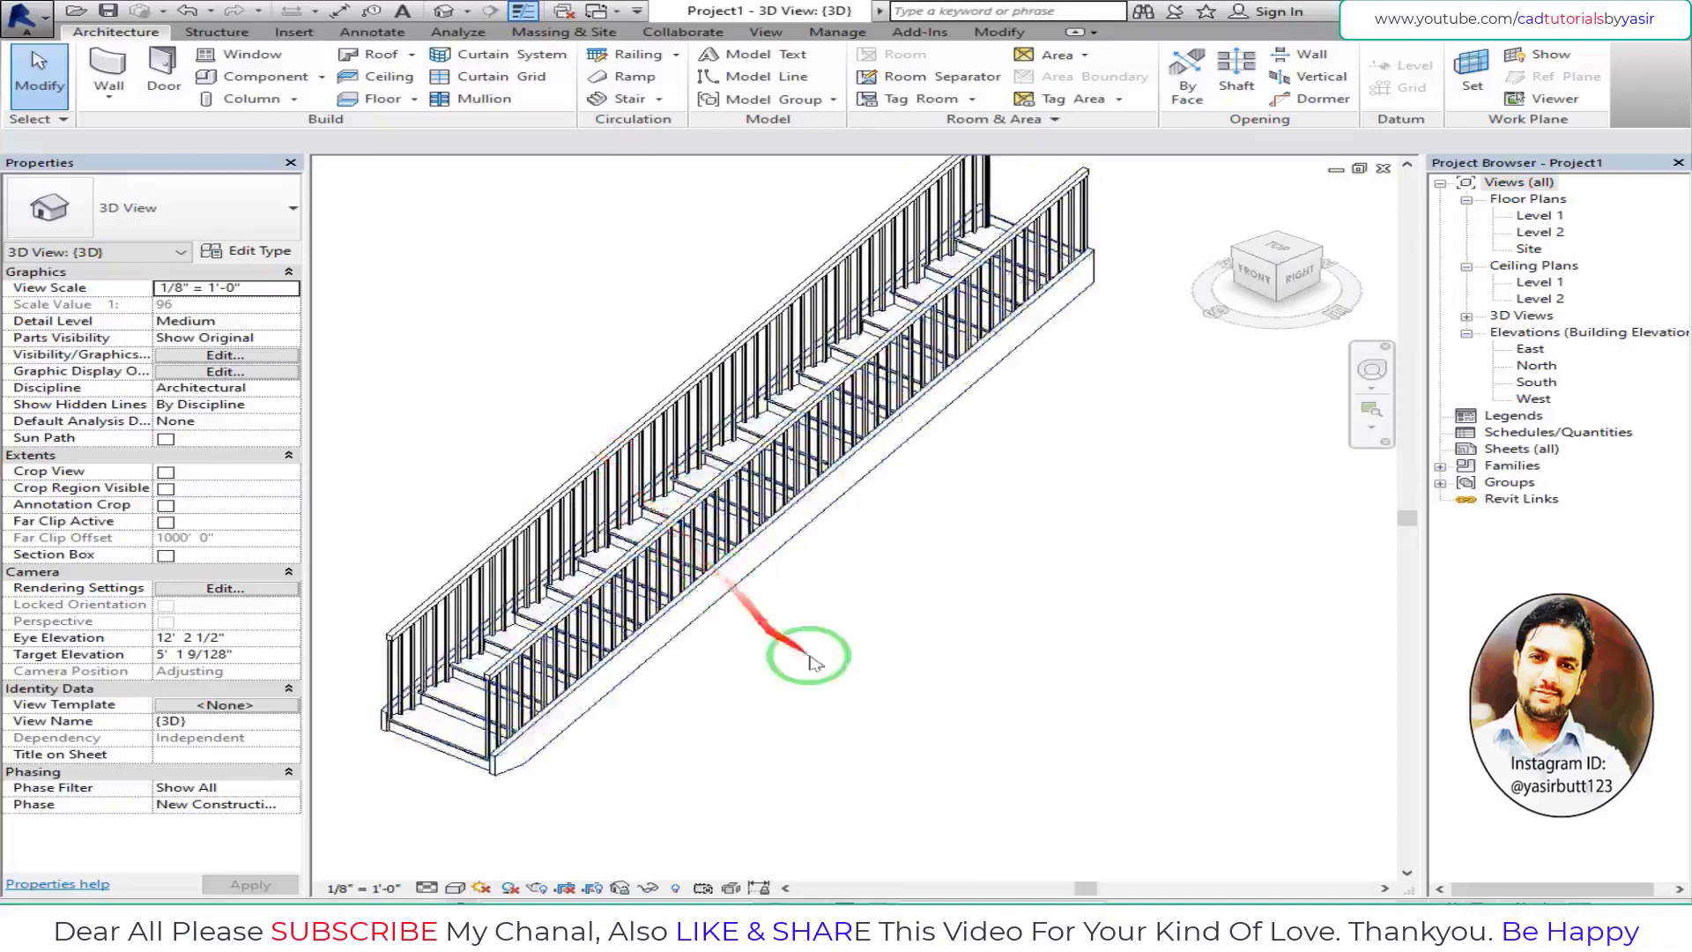
pyautogui.scroll(-1, 684, 633)
pyautogui.scroll(-1, 750, 621)
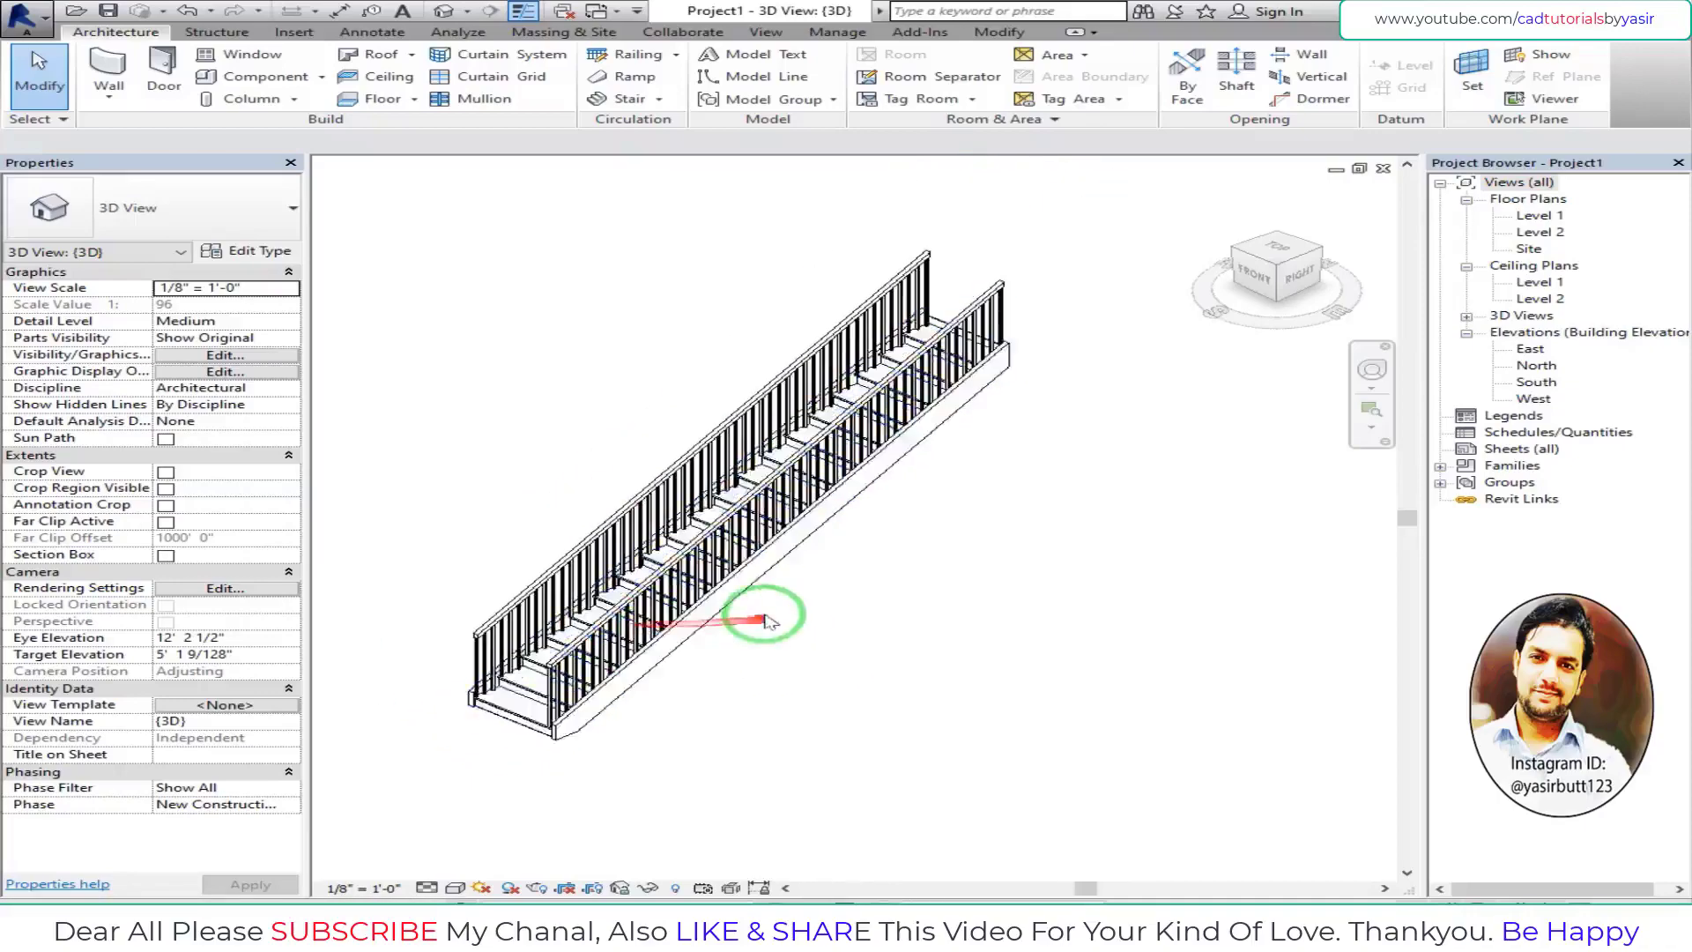
pyautogui.scroll(2, 765, 621)
pyautogui.scroll(-1, 688, 604)
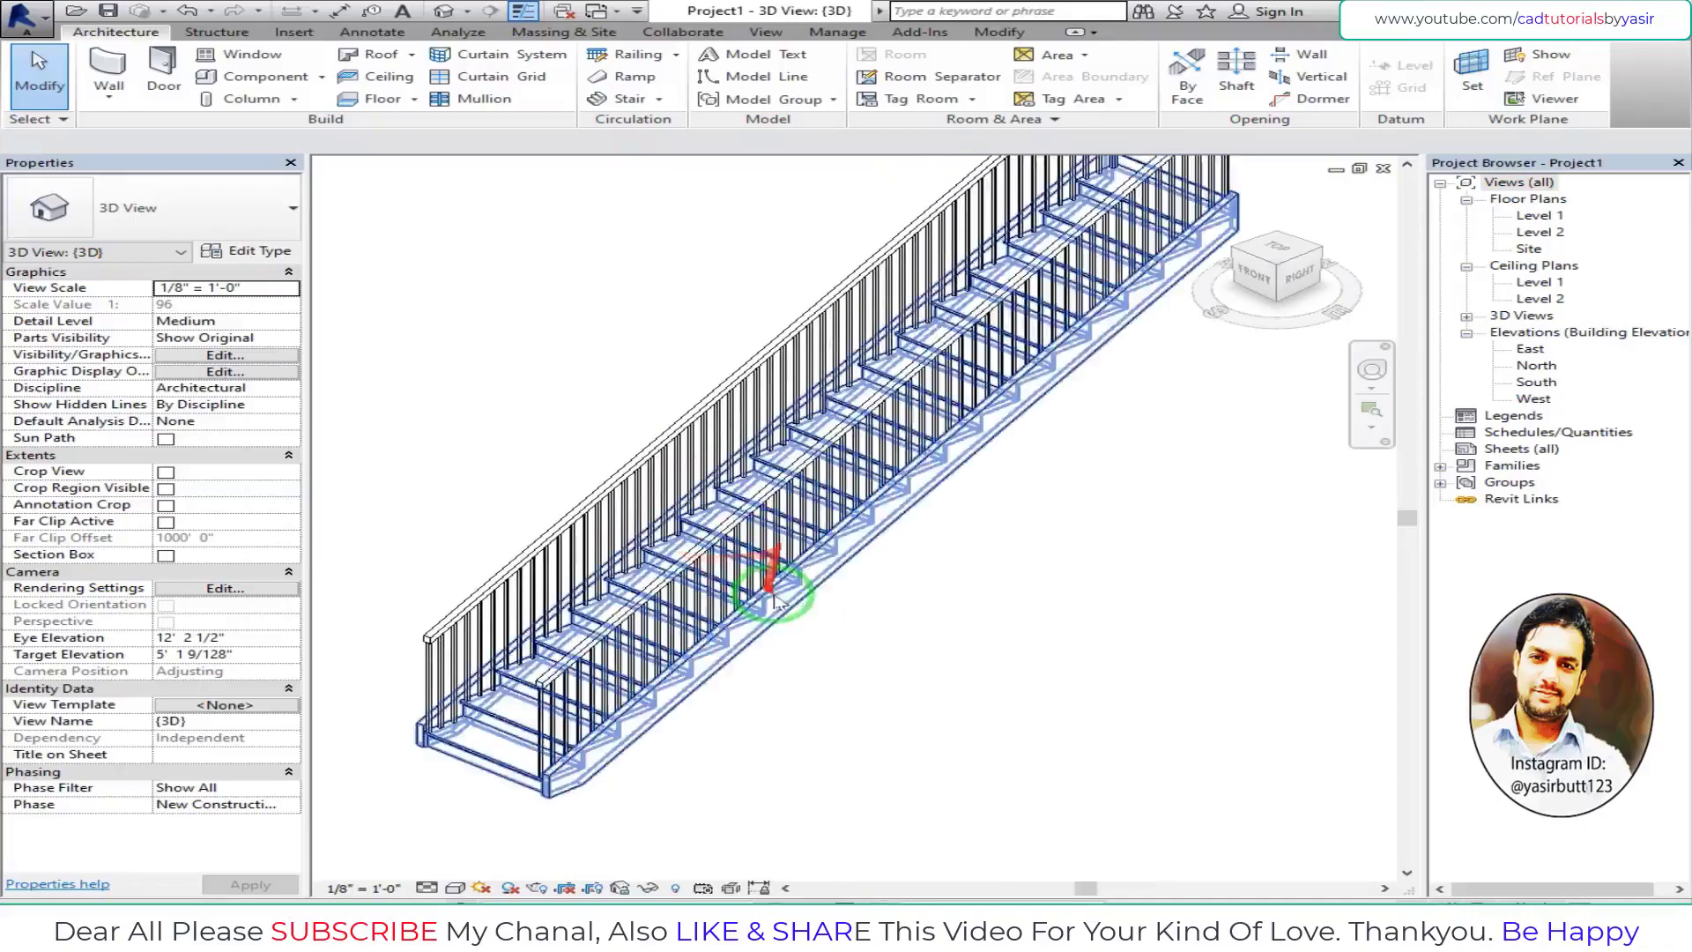
# - Try deleting the front and back railings of the stair
pyautogui.click(668, 581)
pyautogui.press('Delete')
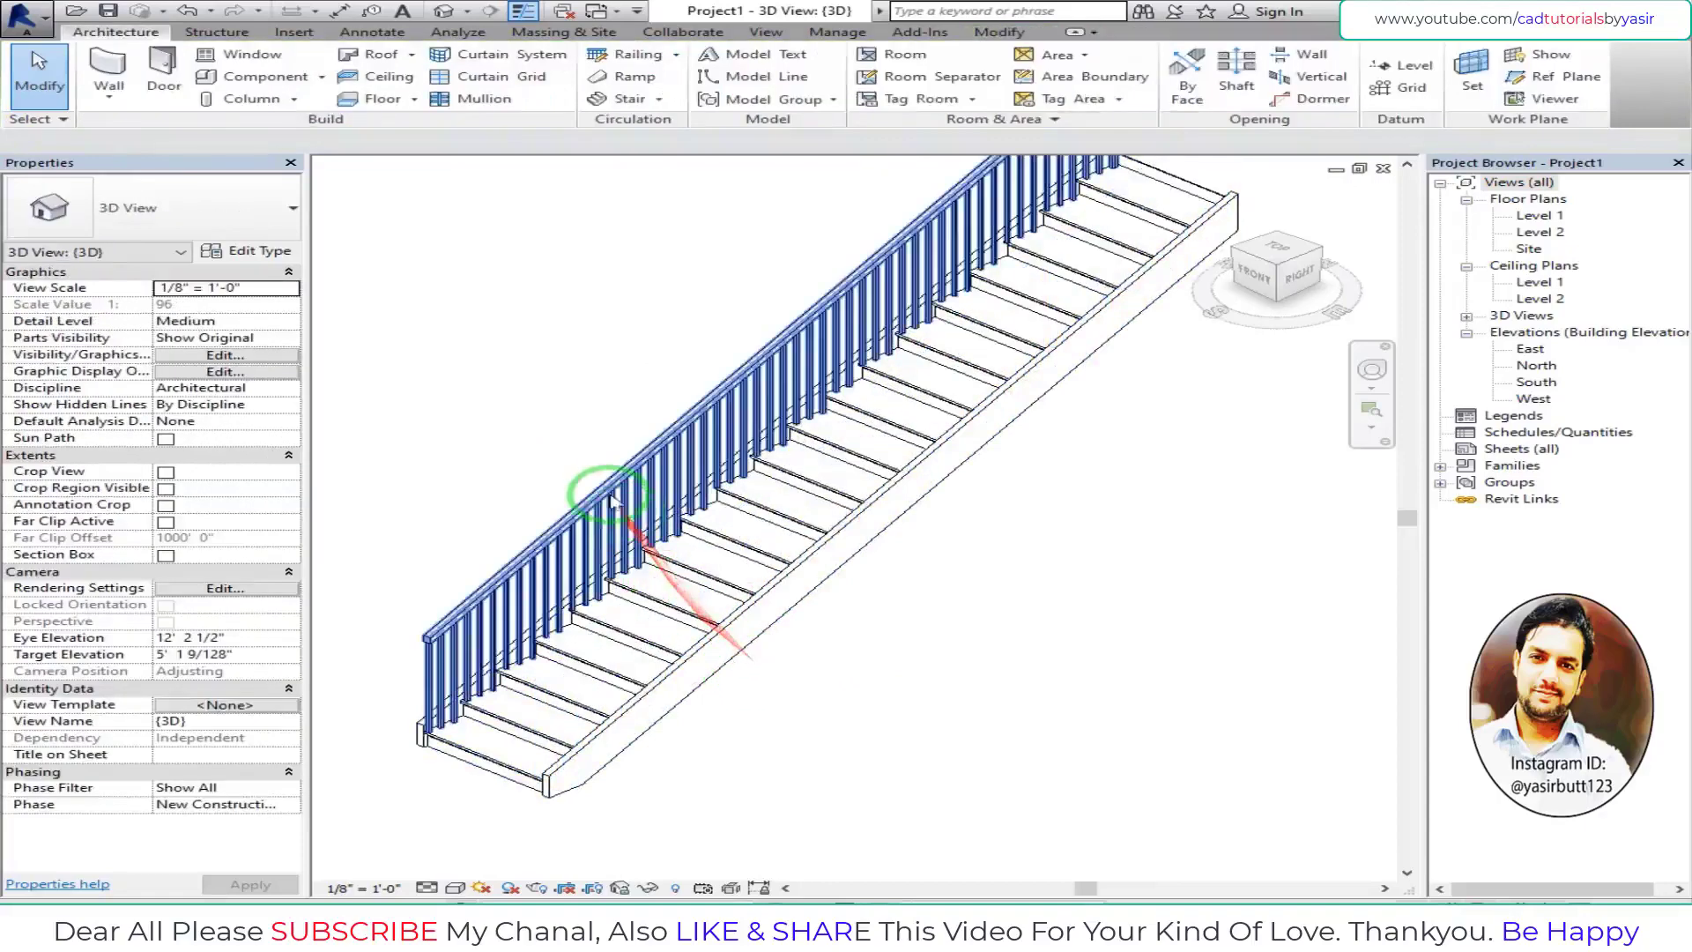
pyautogui.click(586, 495)
pyautogui.press('Delete')
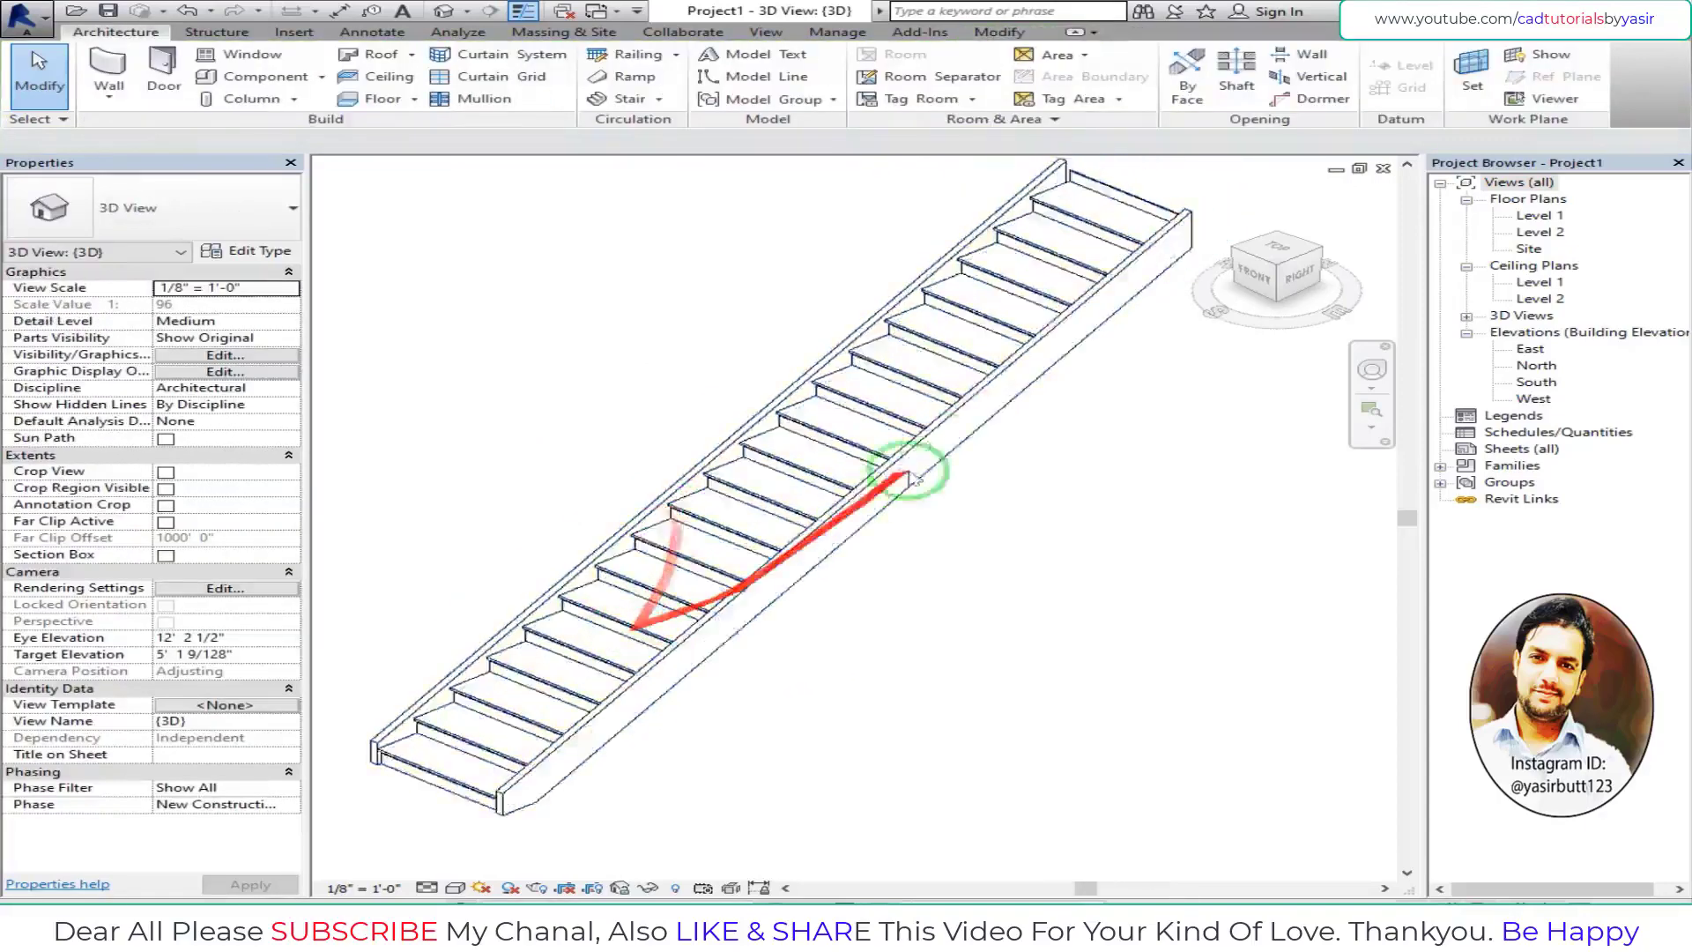
# - Set the 3D visual style to Shaded, then Consistent Colors
pyautogui.click(456, 888)
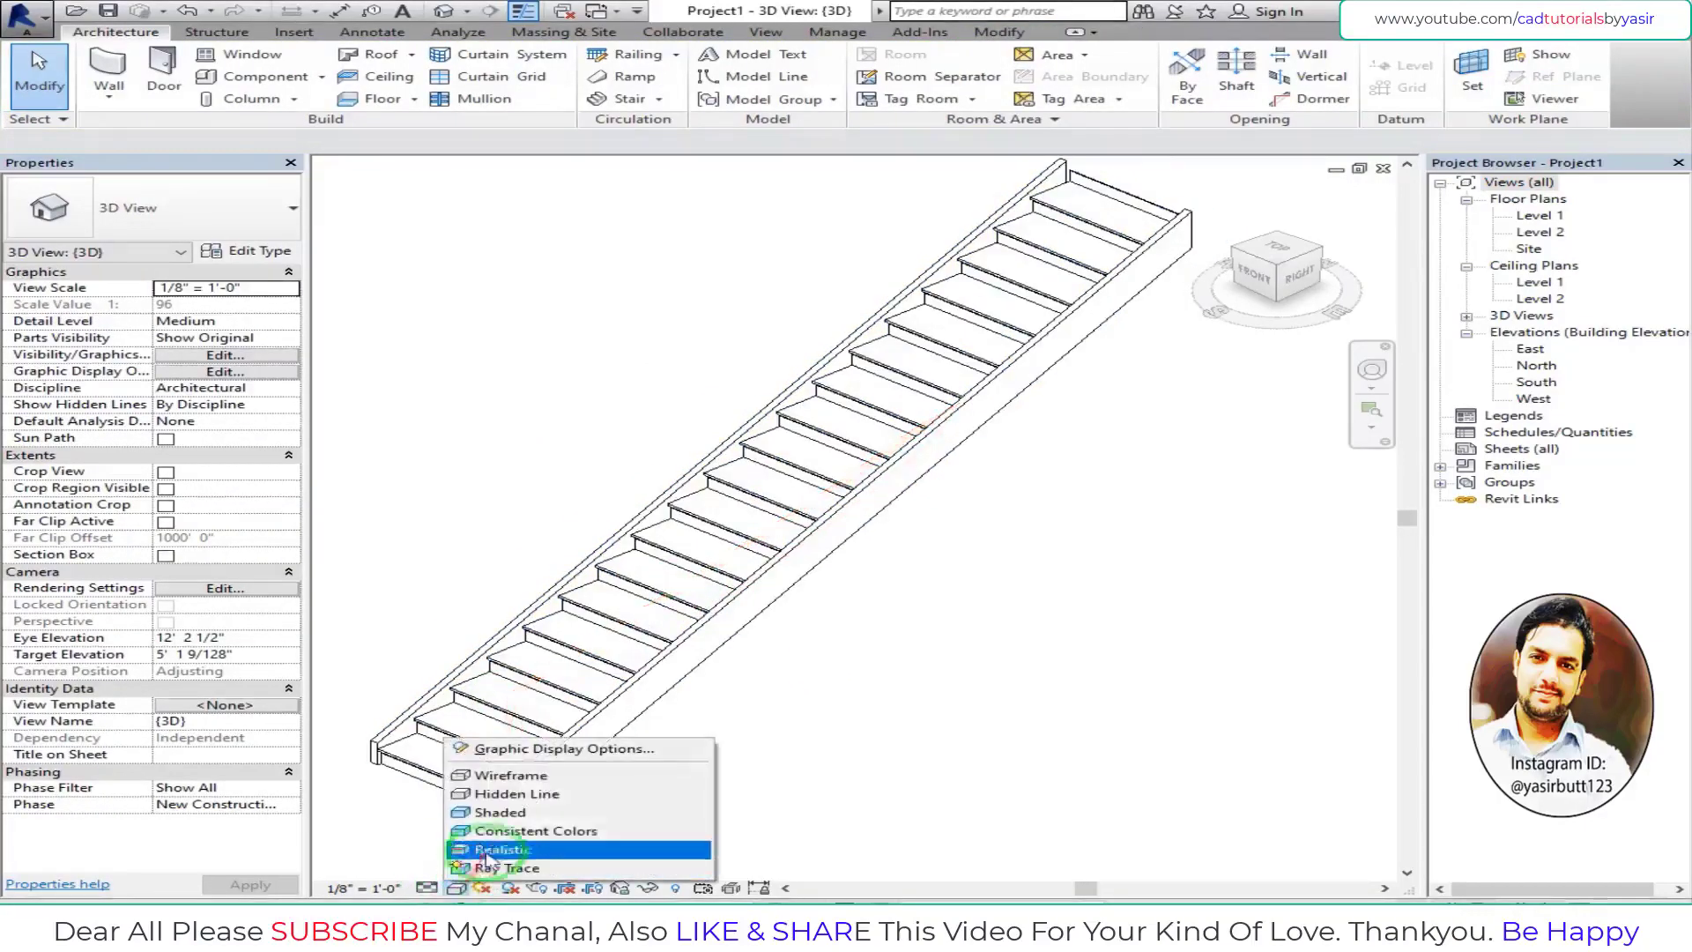
pyautogui.click(500, 812)
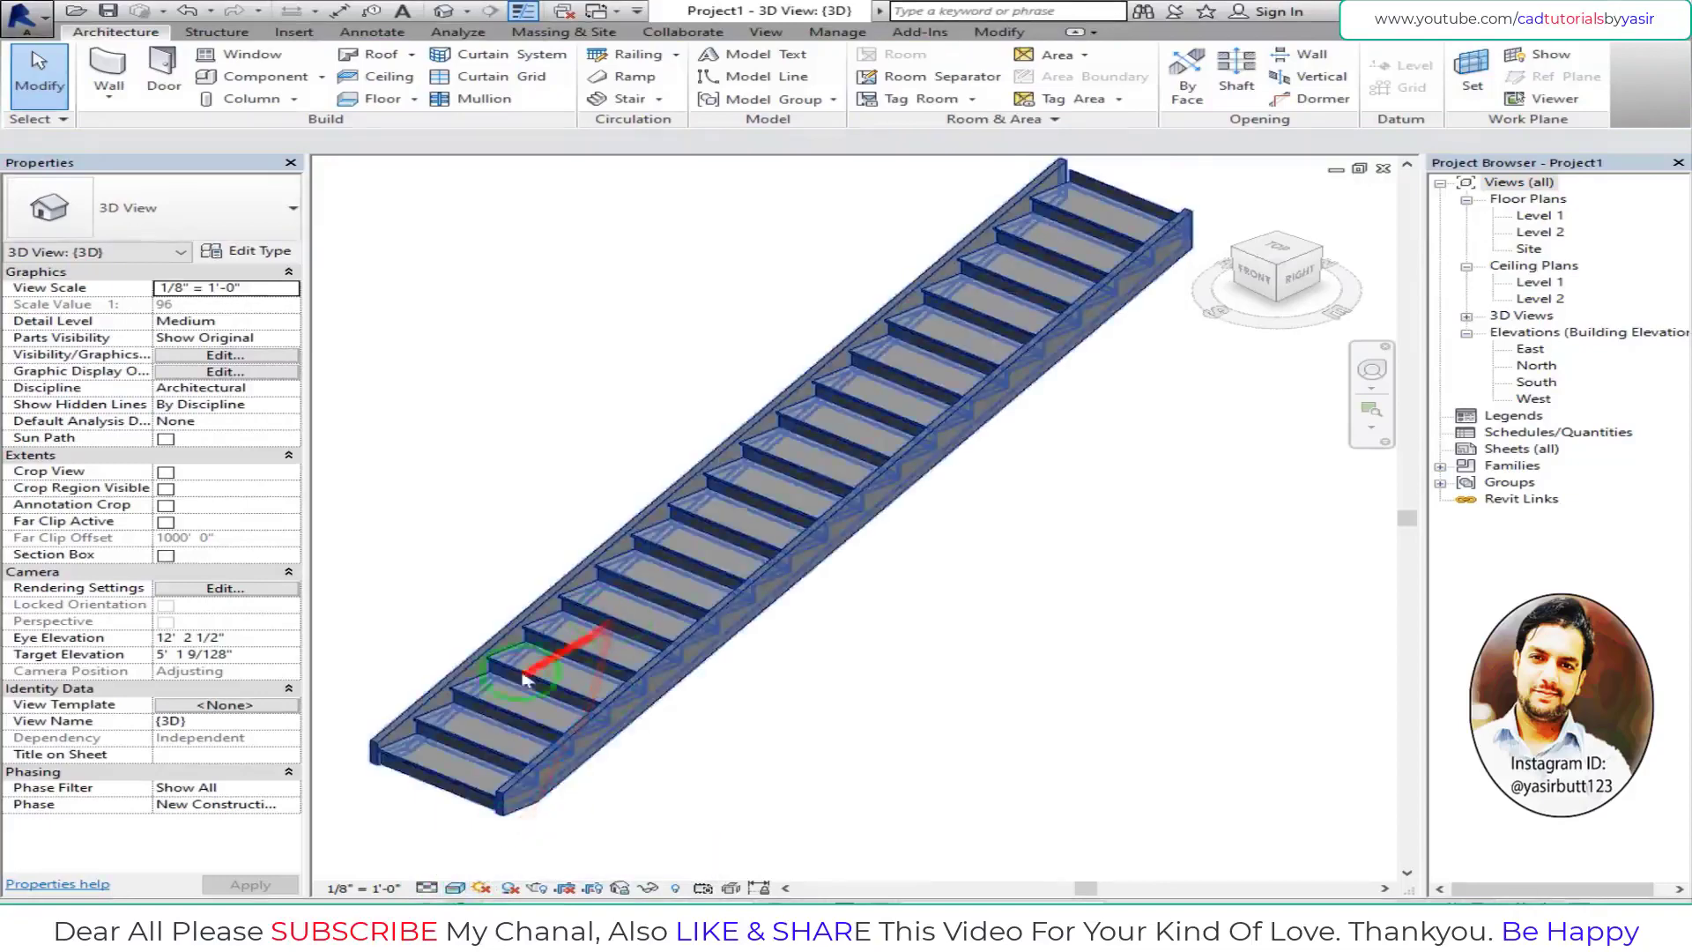
pyautogui.scroll(2, 641, 617)
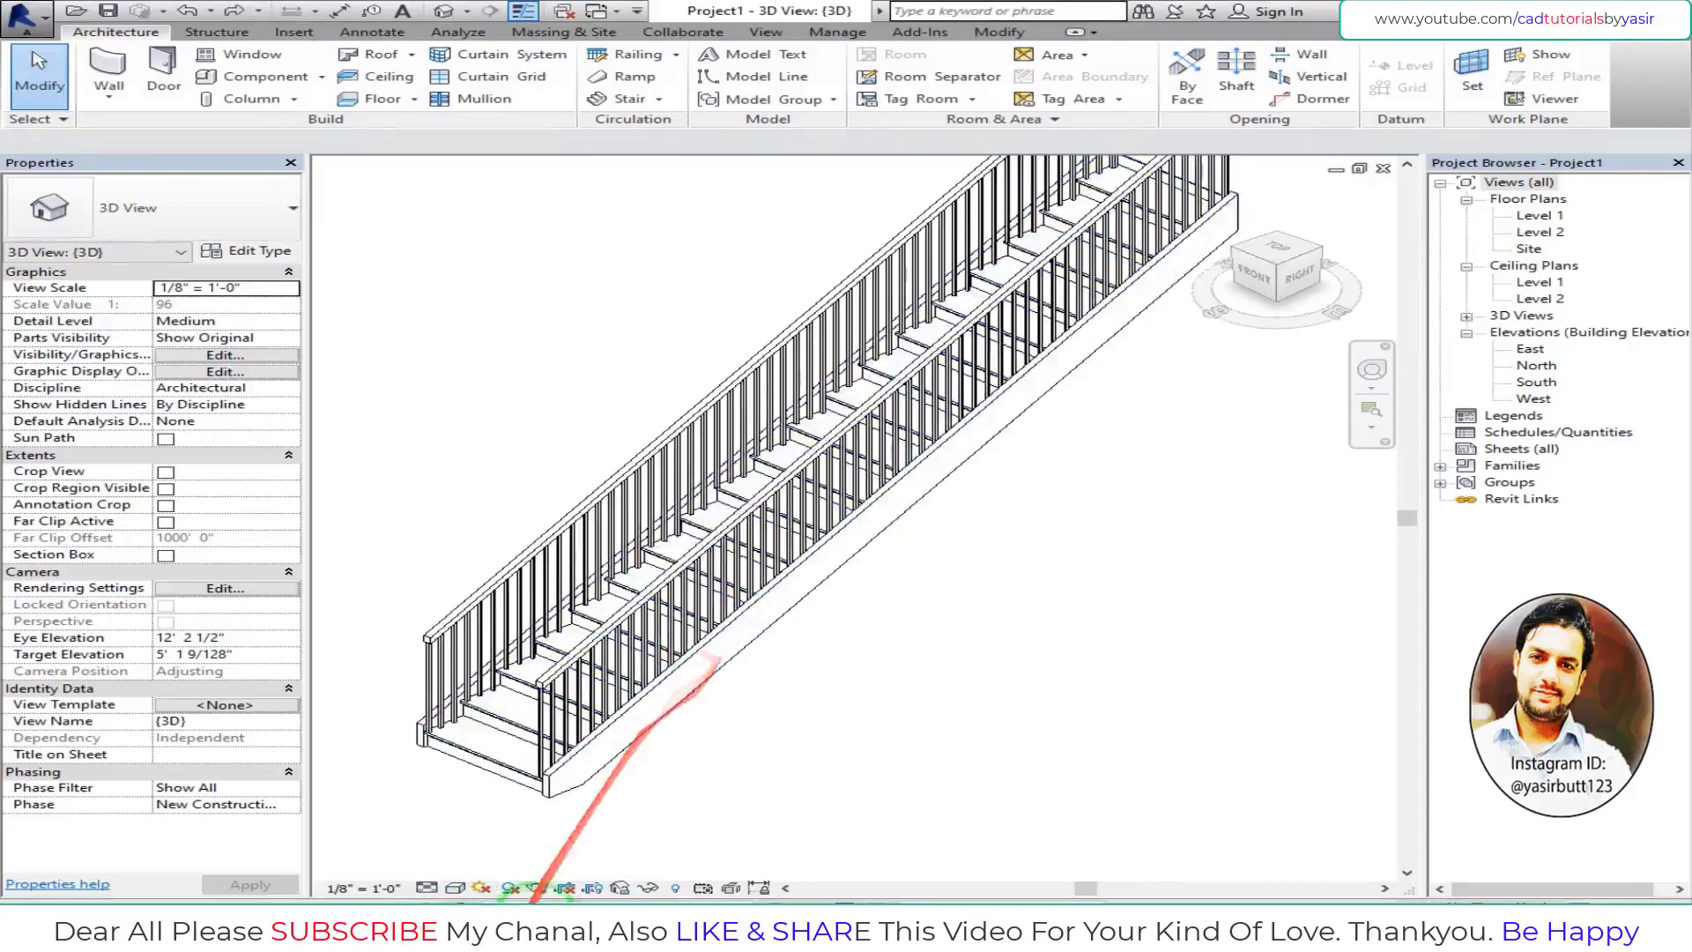
pyautogui.click(454, 887)
pyautogui.click(507, 754)
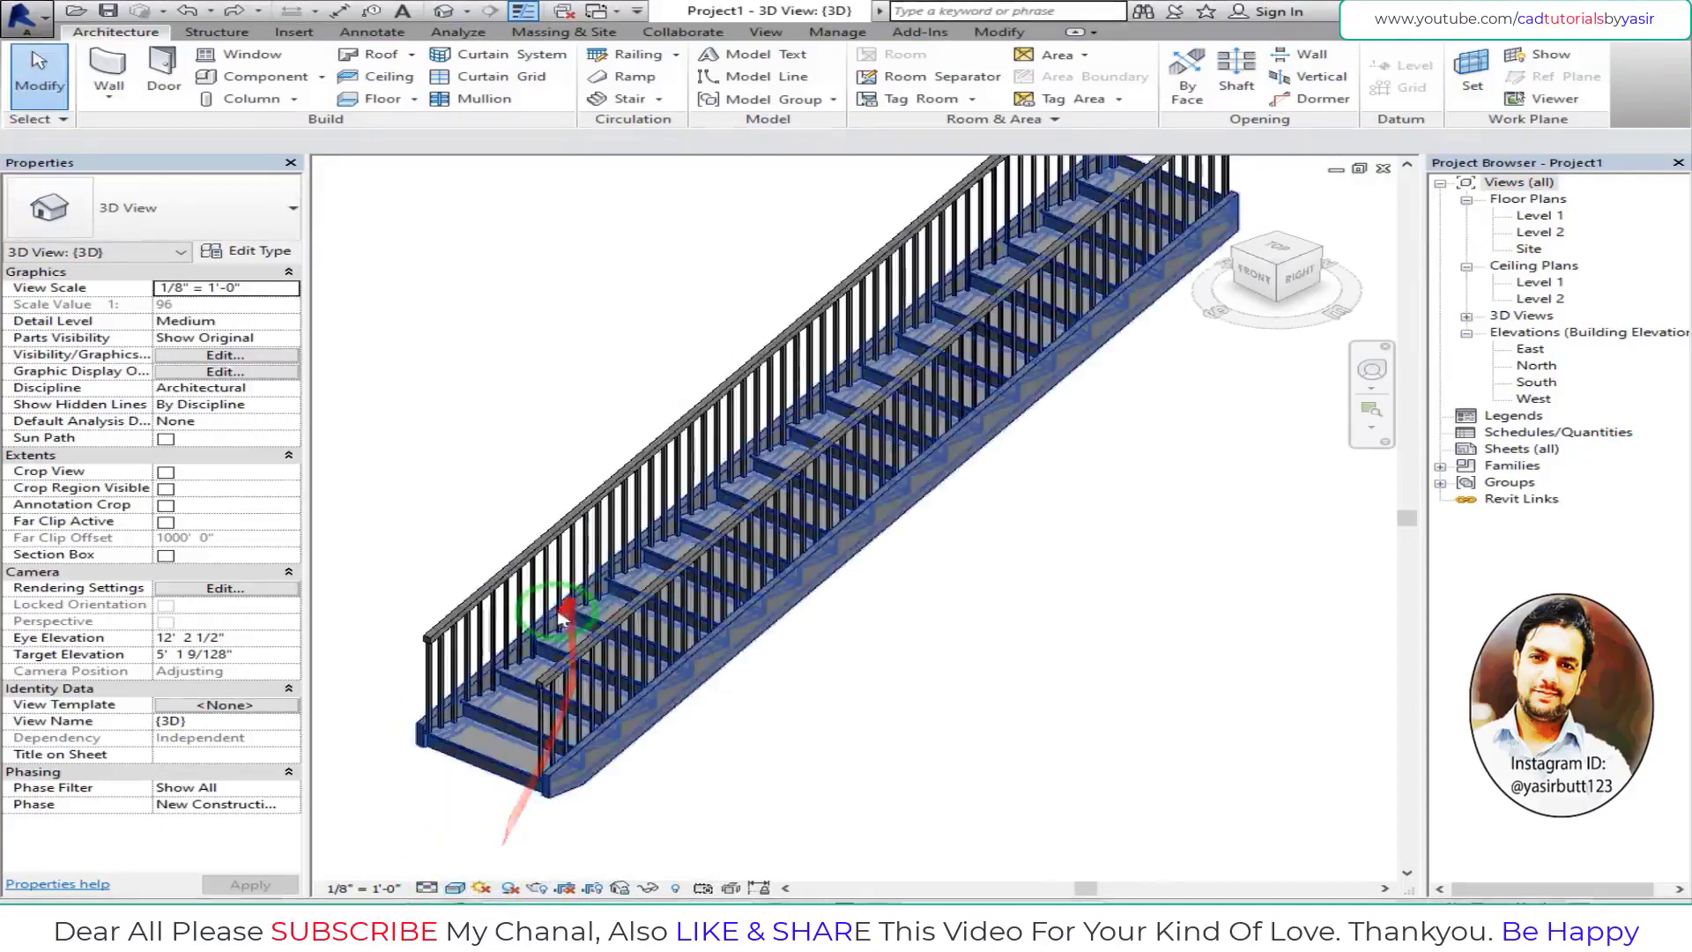
pyautogui.scroll(-1, 564, 617)
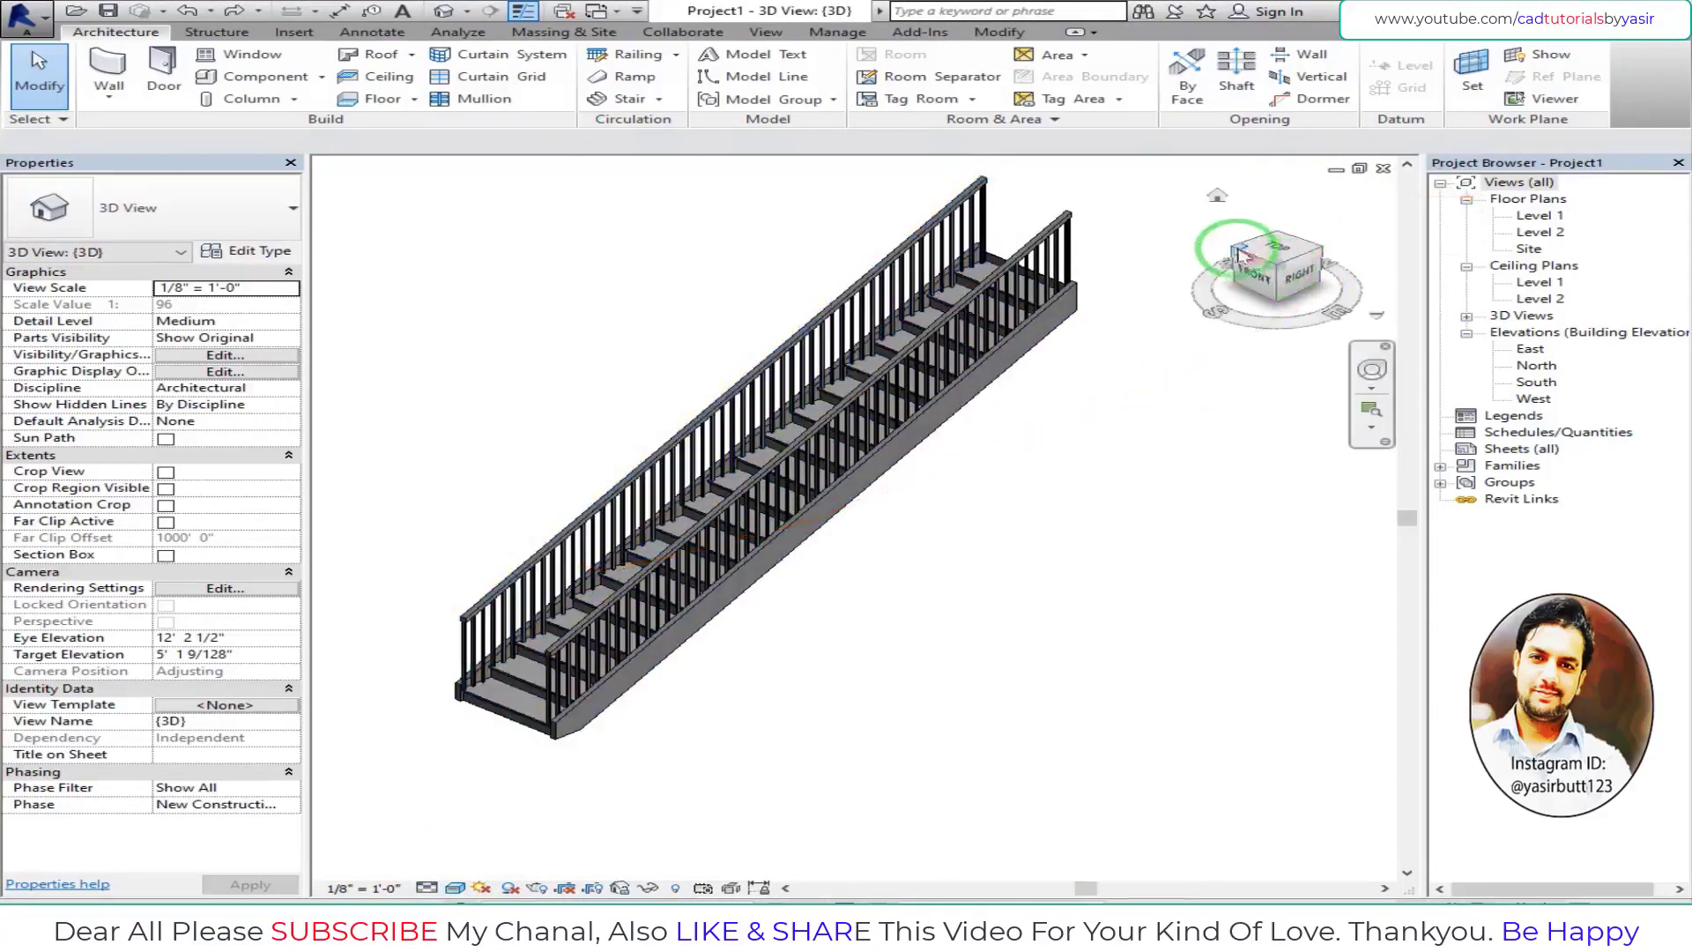
pyautogui.moveTo(1238, 256); pyautogui.dragTo(1012, 593)
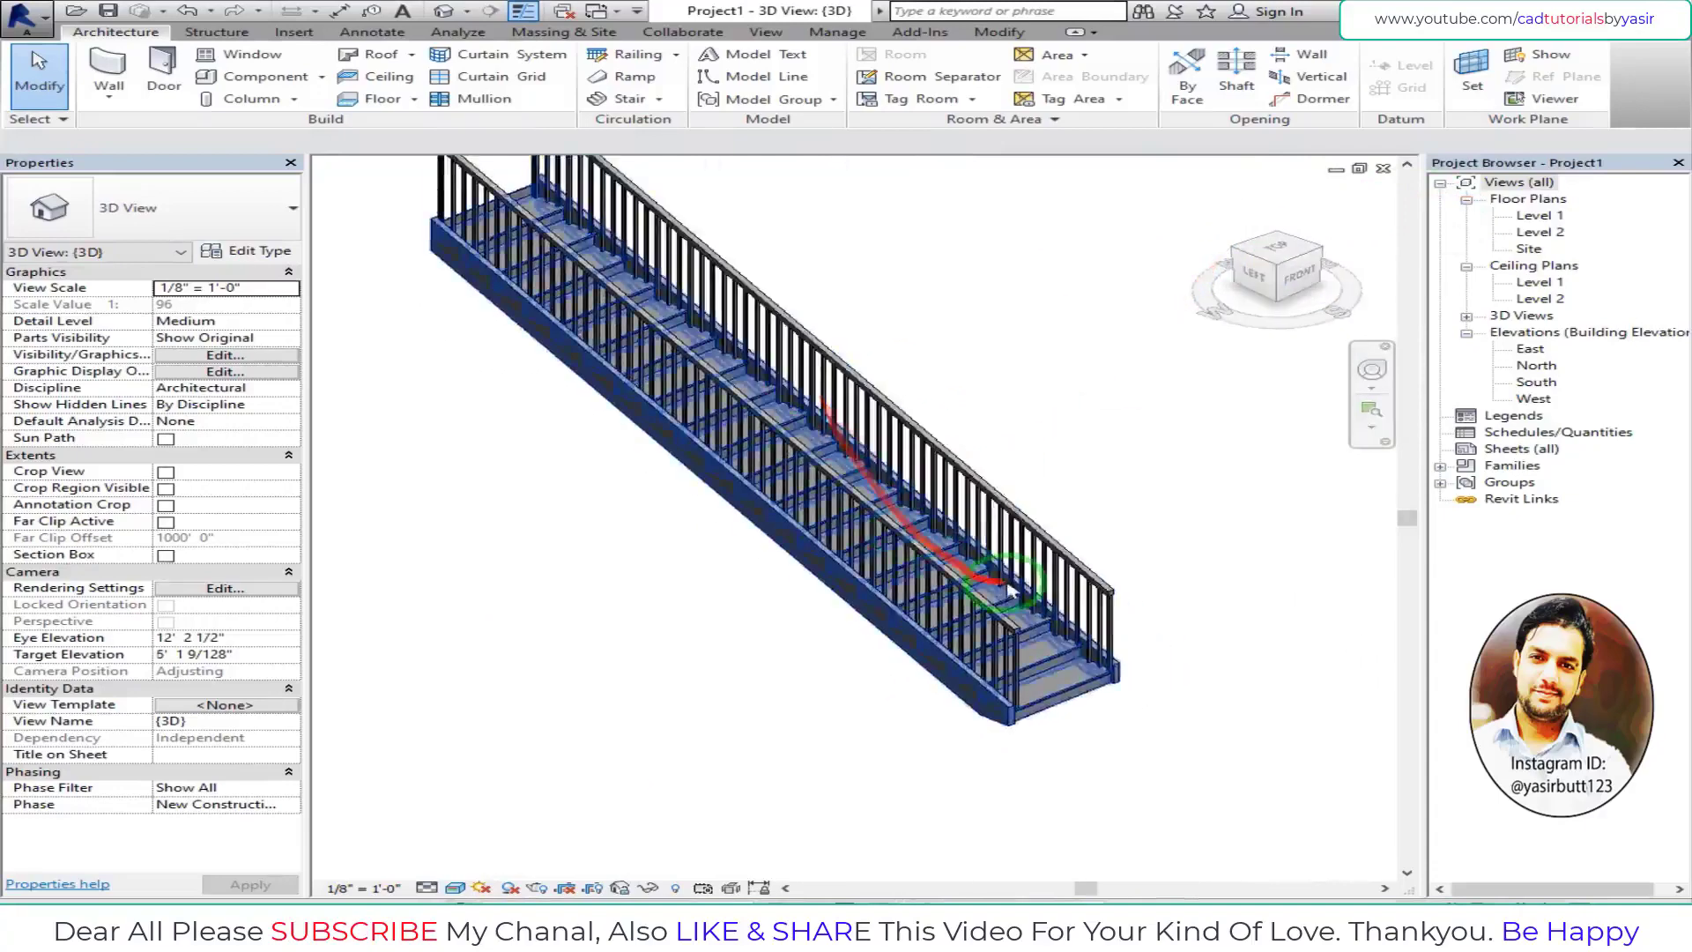
pyautogui.scroll(3, 1011, 592)
pyautogui.scroll(2, 824, 829)
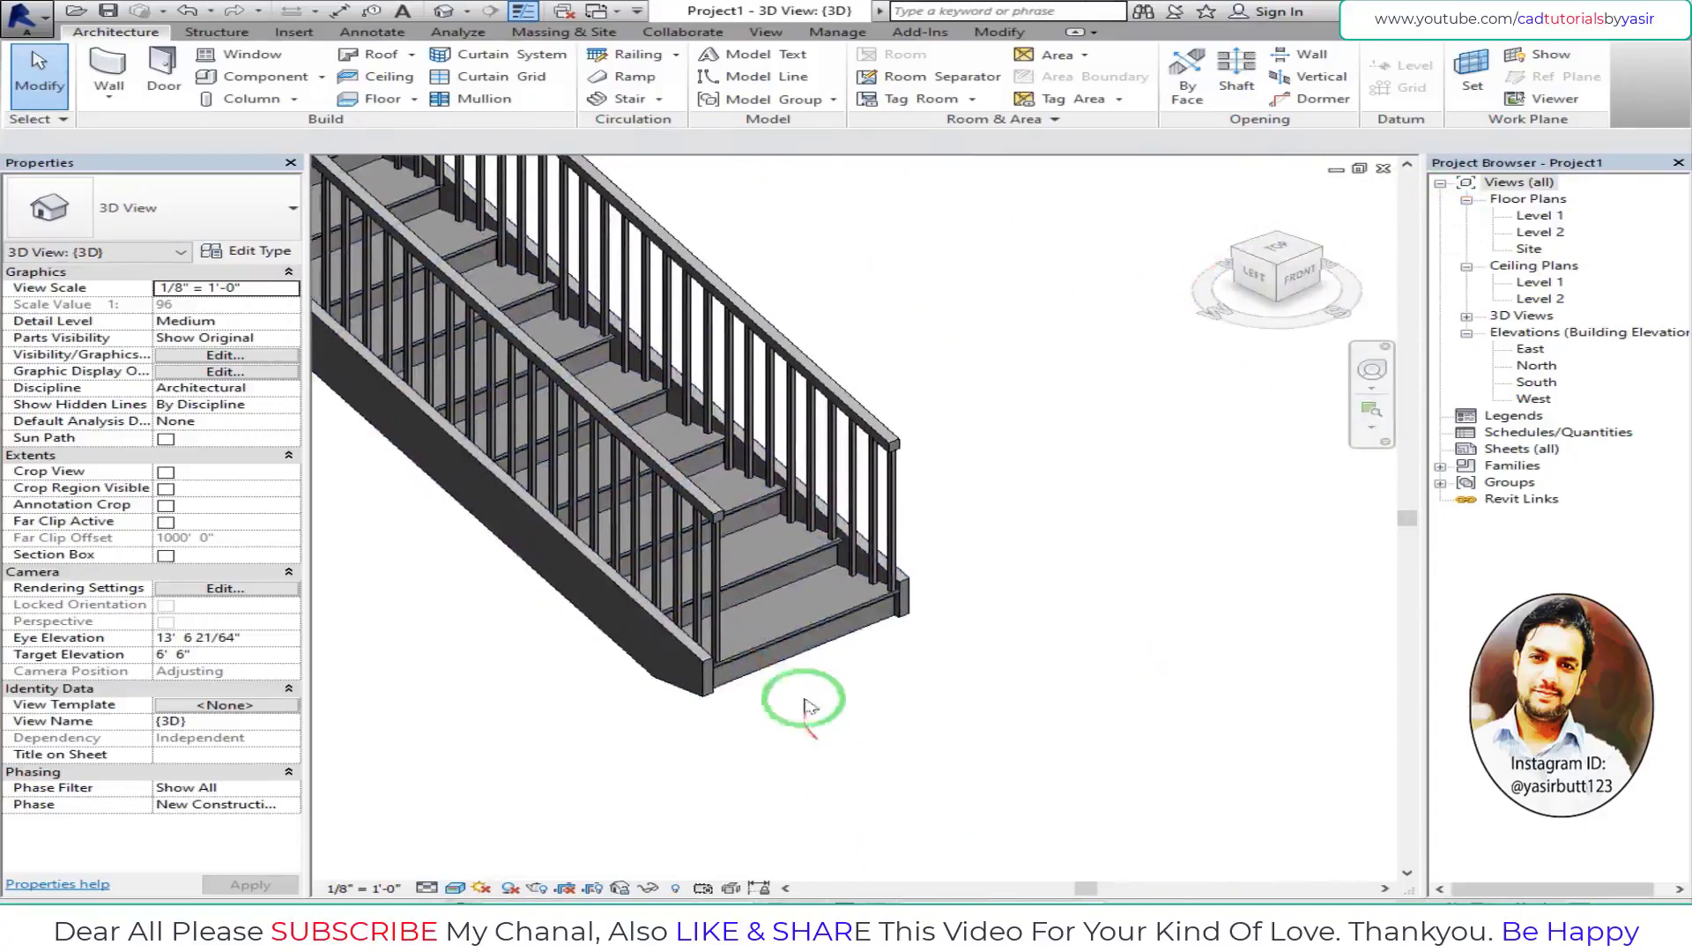
pyautogui.scroll(2, 804, 669)
pyautogui.scroll(2, 824, 650)
pyautogui.scroll(3, 786, 650)
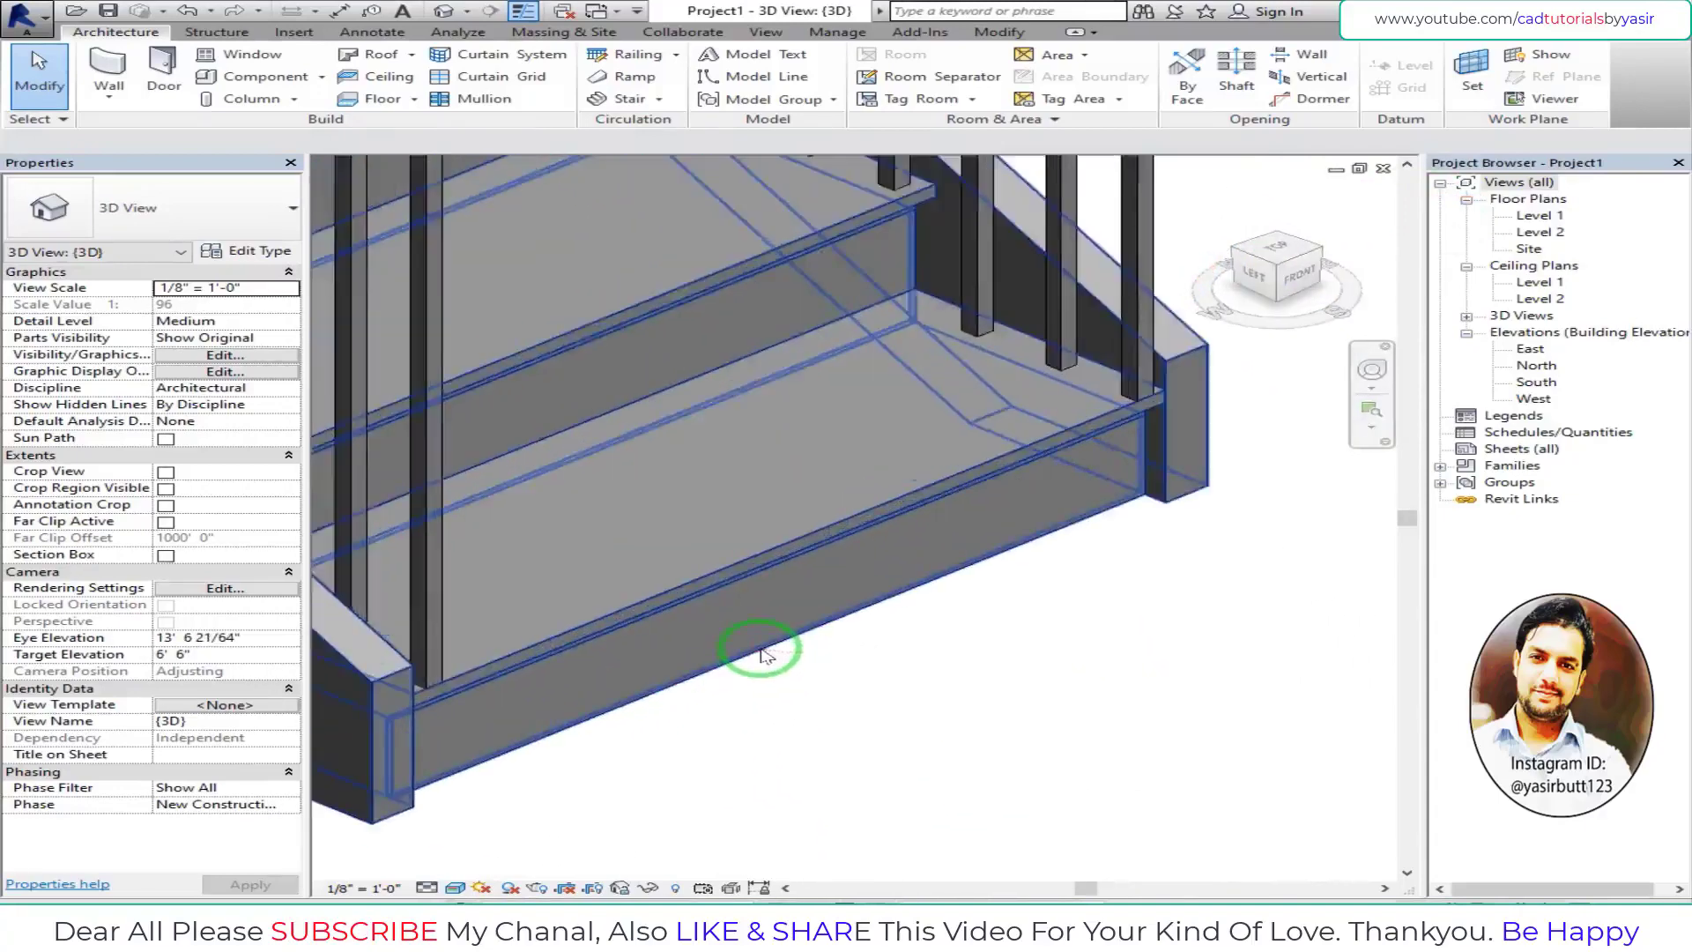
pyautogui.scroll(2, 762, 654)
pyautogui.scroll(2, 632, 665)
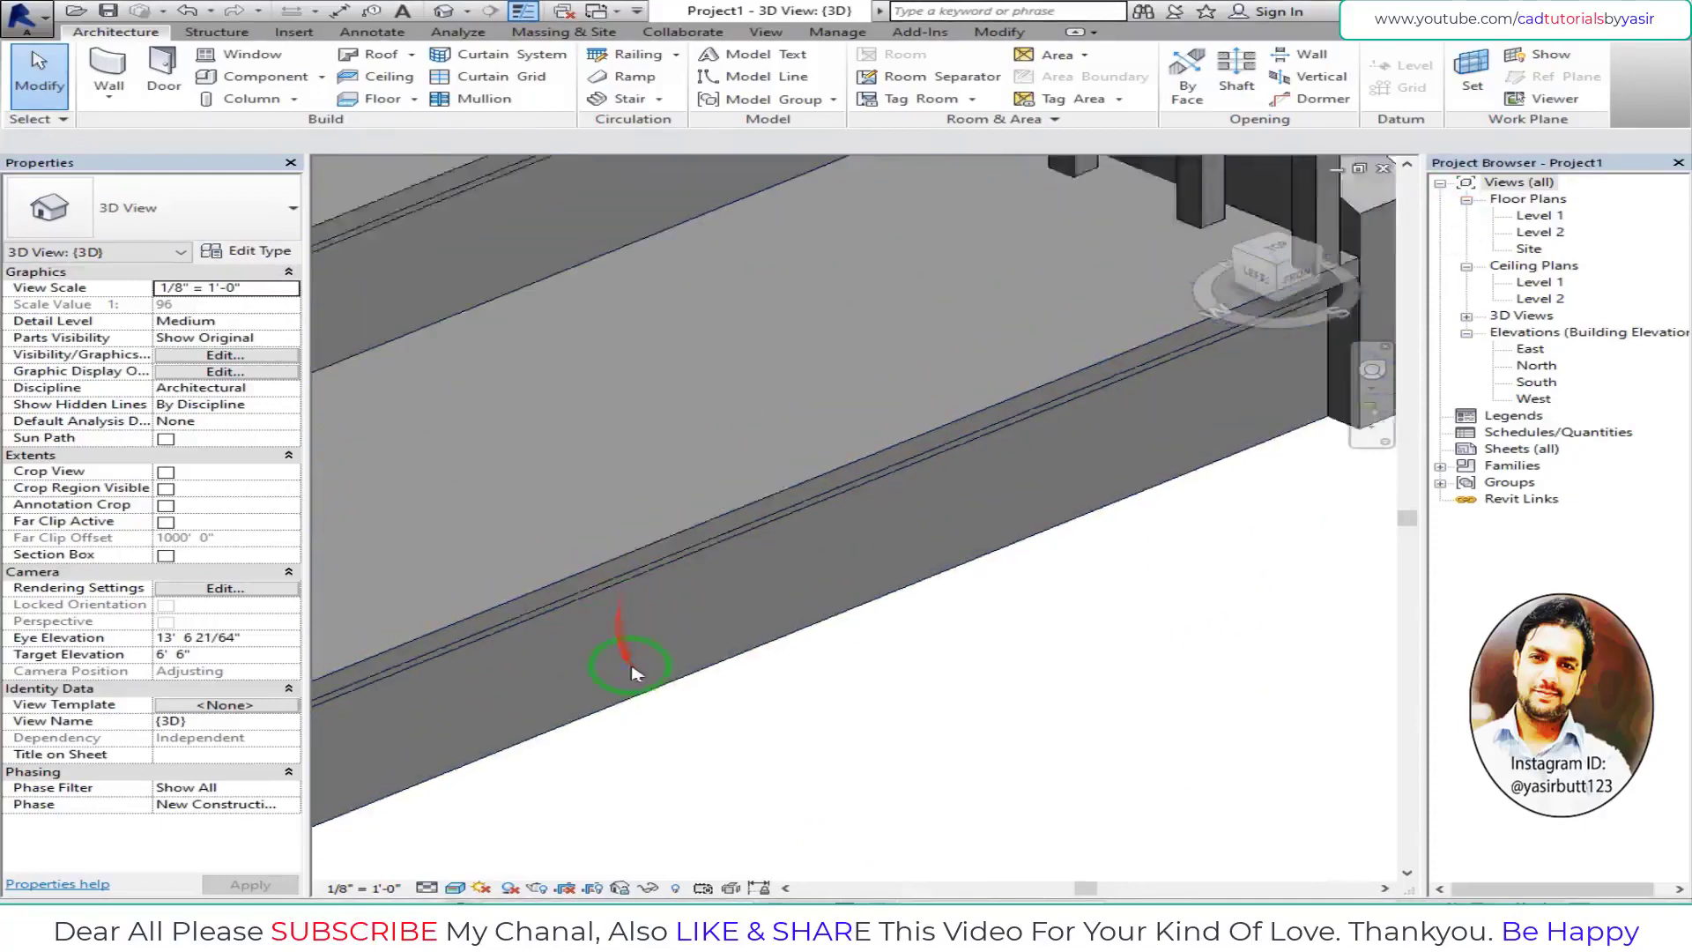
pyautogui.scroll(-1, 633, 669)
pyautogui.scroll(-3, 617, 683)
pyautogui.scroll(2, 693, 430)
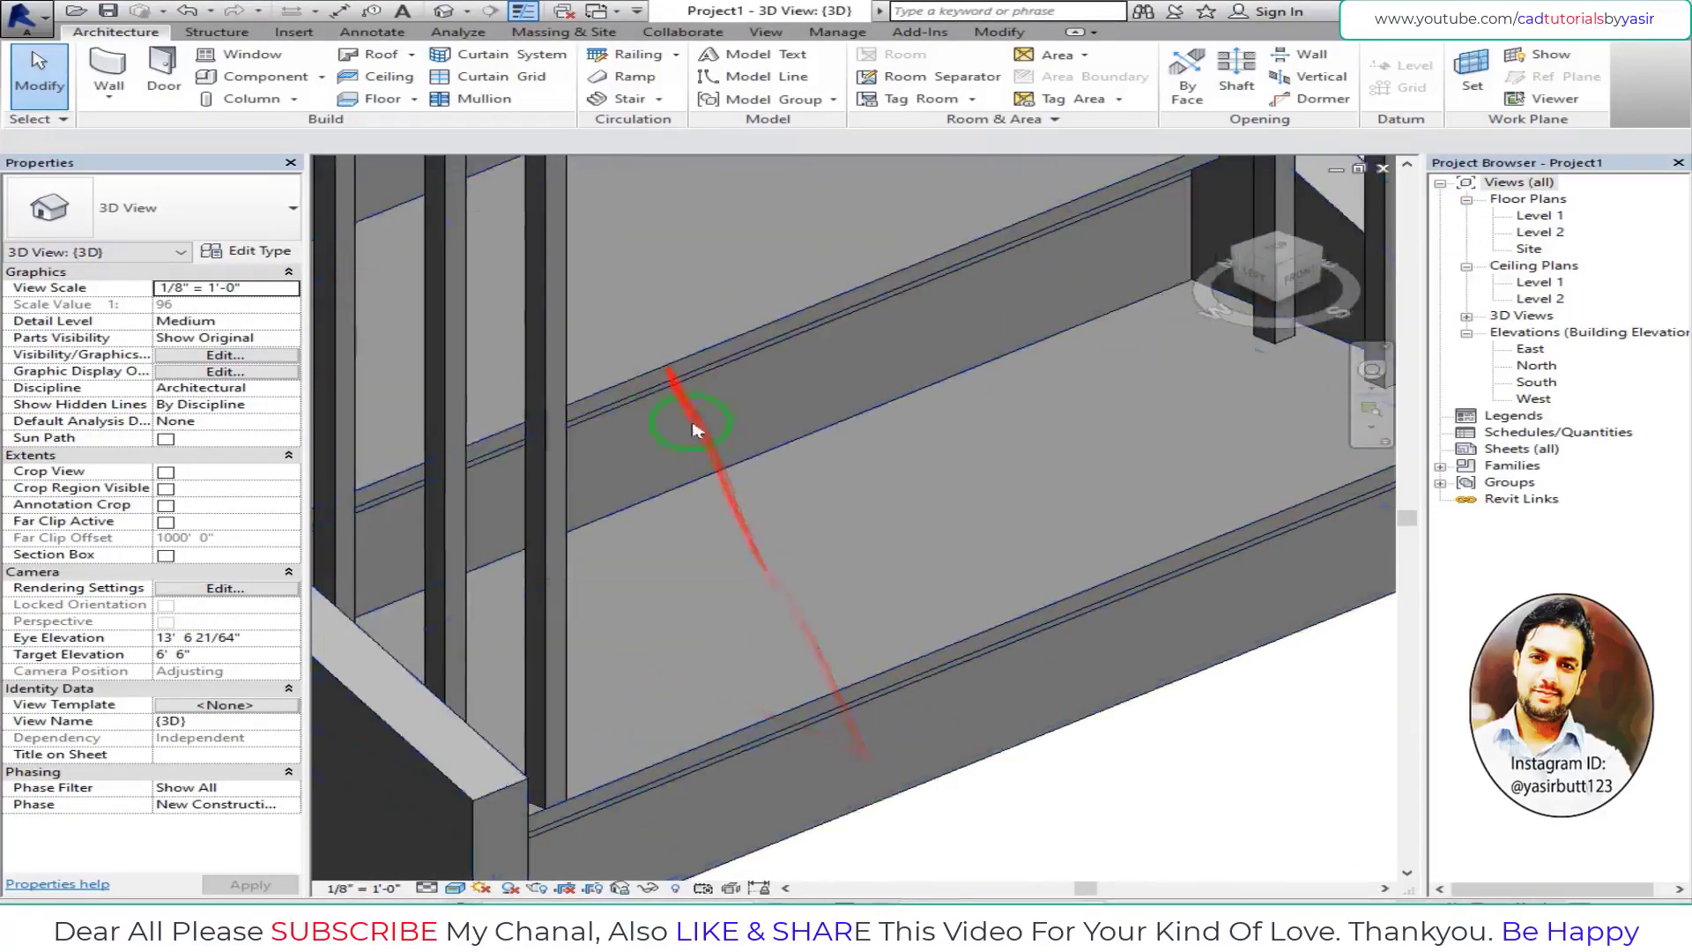
pyautogui.scroll(-3, 767, 673)
pyautogui.scroll(3, 782, 246)
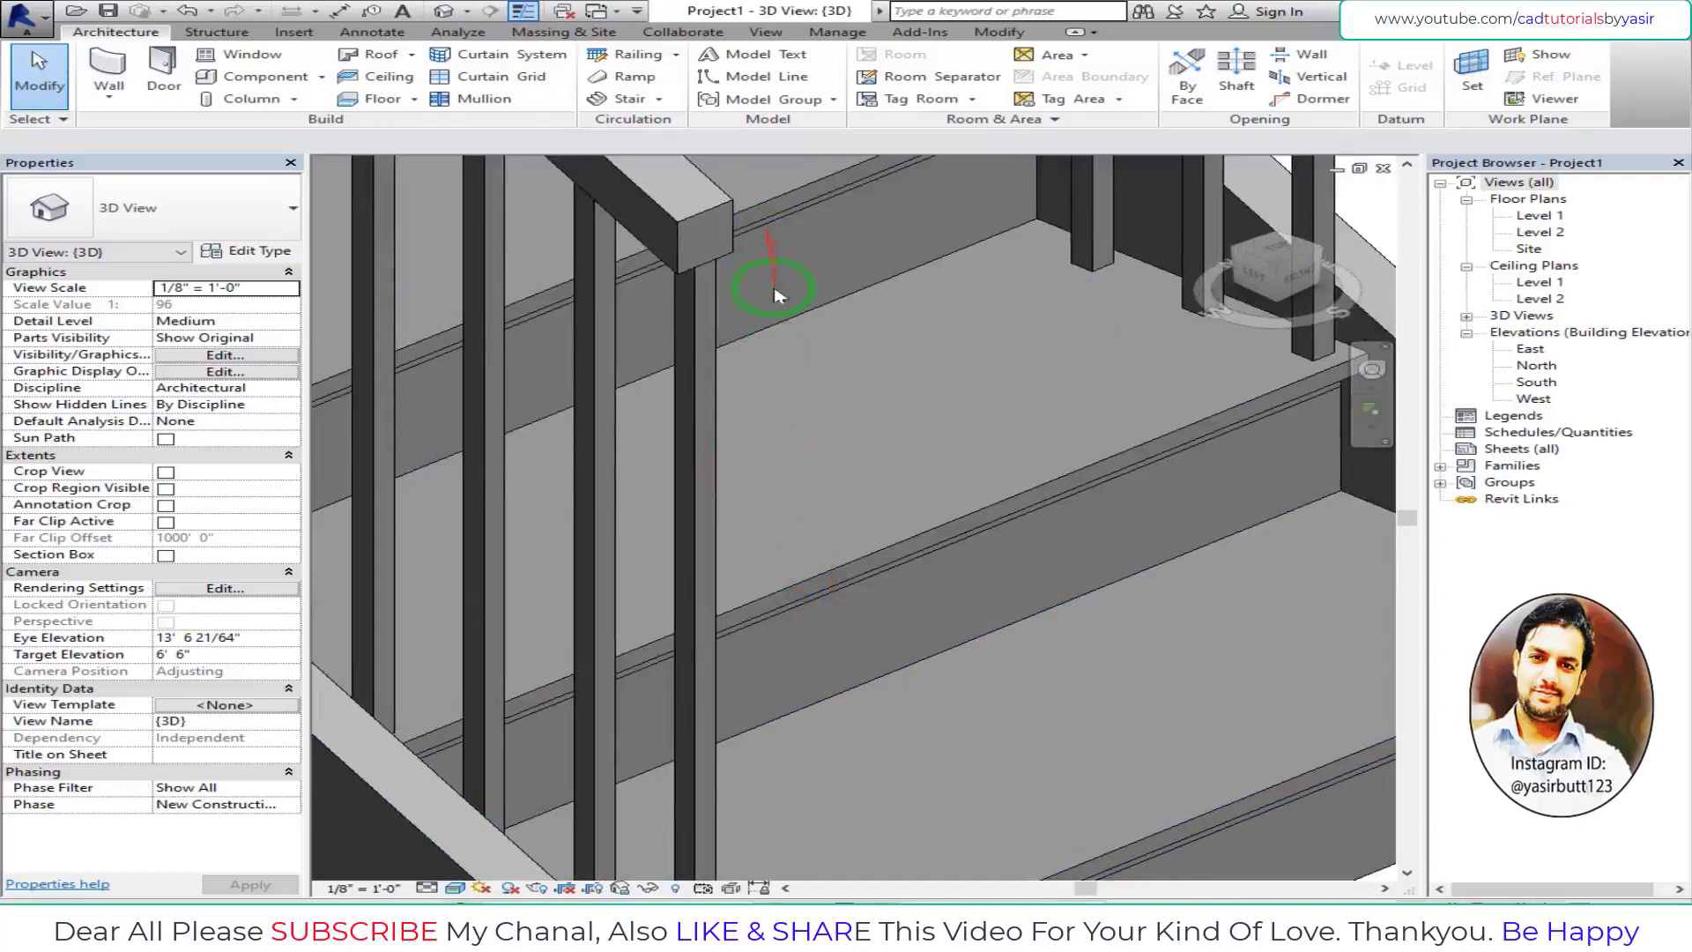
pyautogui.moveTo(774, 272); pyautogui.dragTo(745, 611, button='middle')
pyautogui.scroll(-3, 864, 713)
pyautogui.scroll(2, 886, 683)
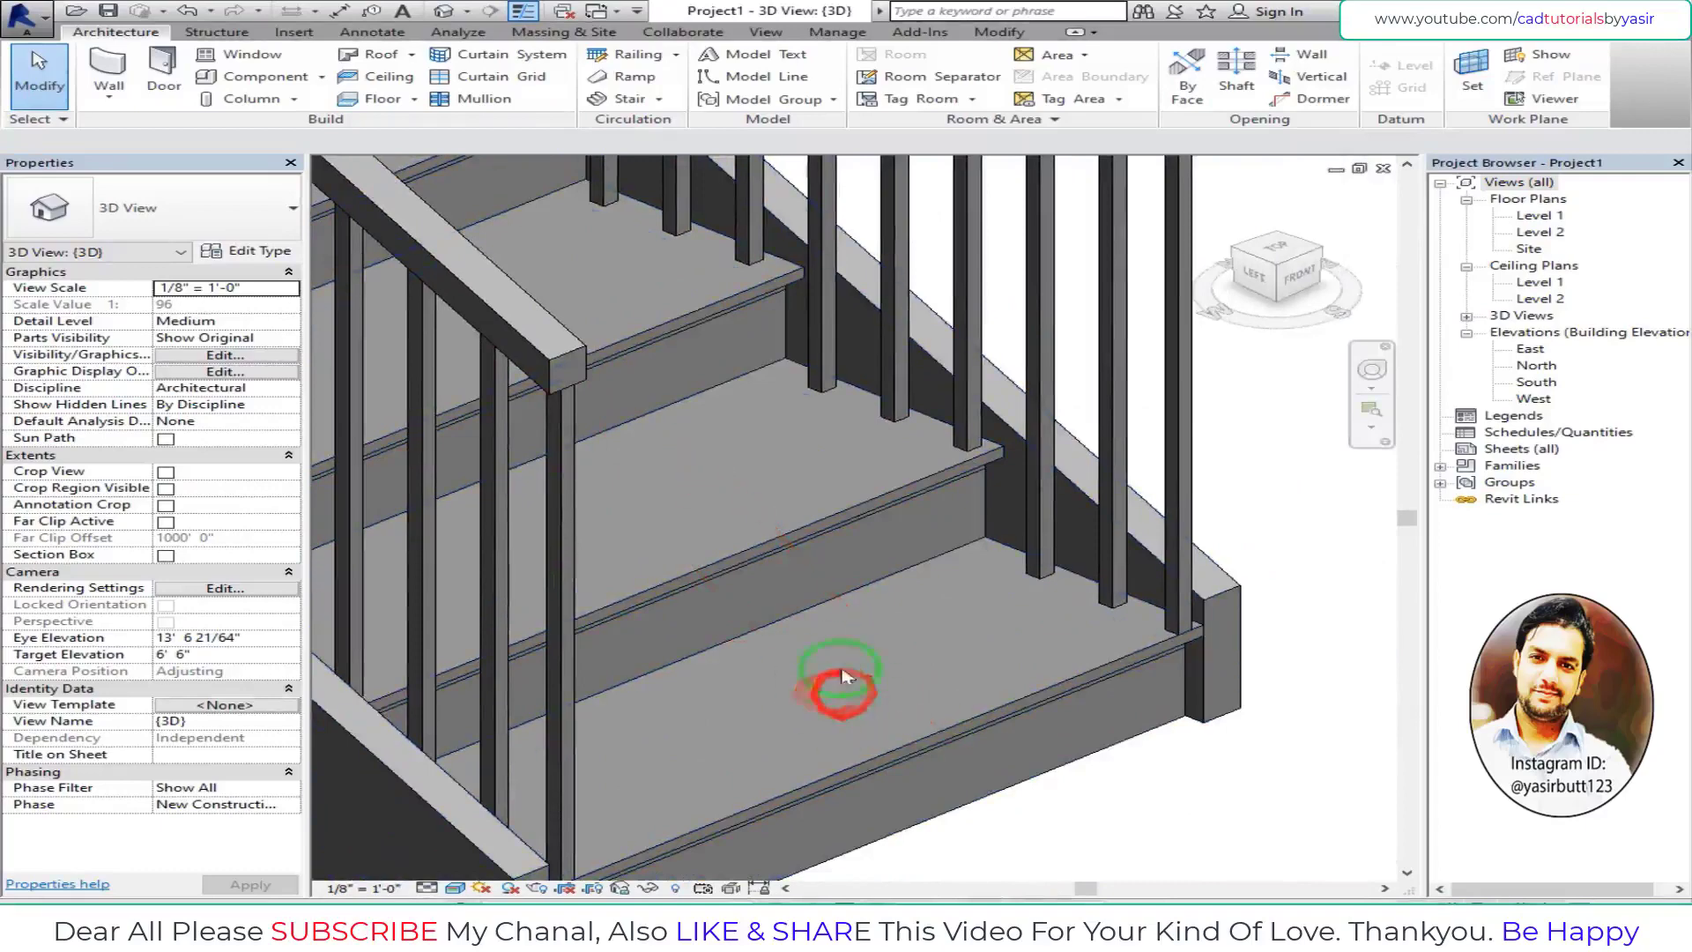
pyautogui.scroll(-2, 897, 675)
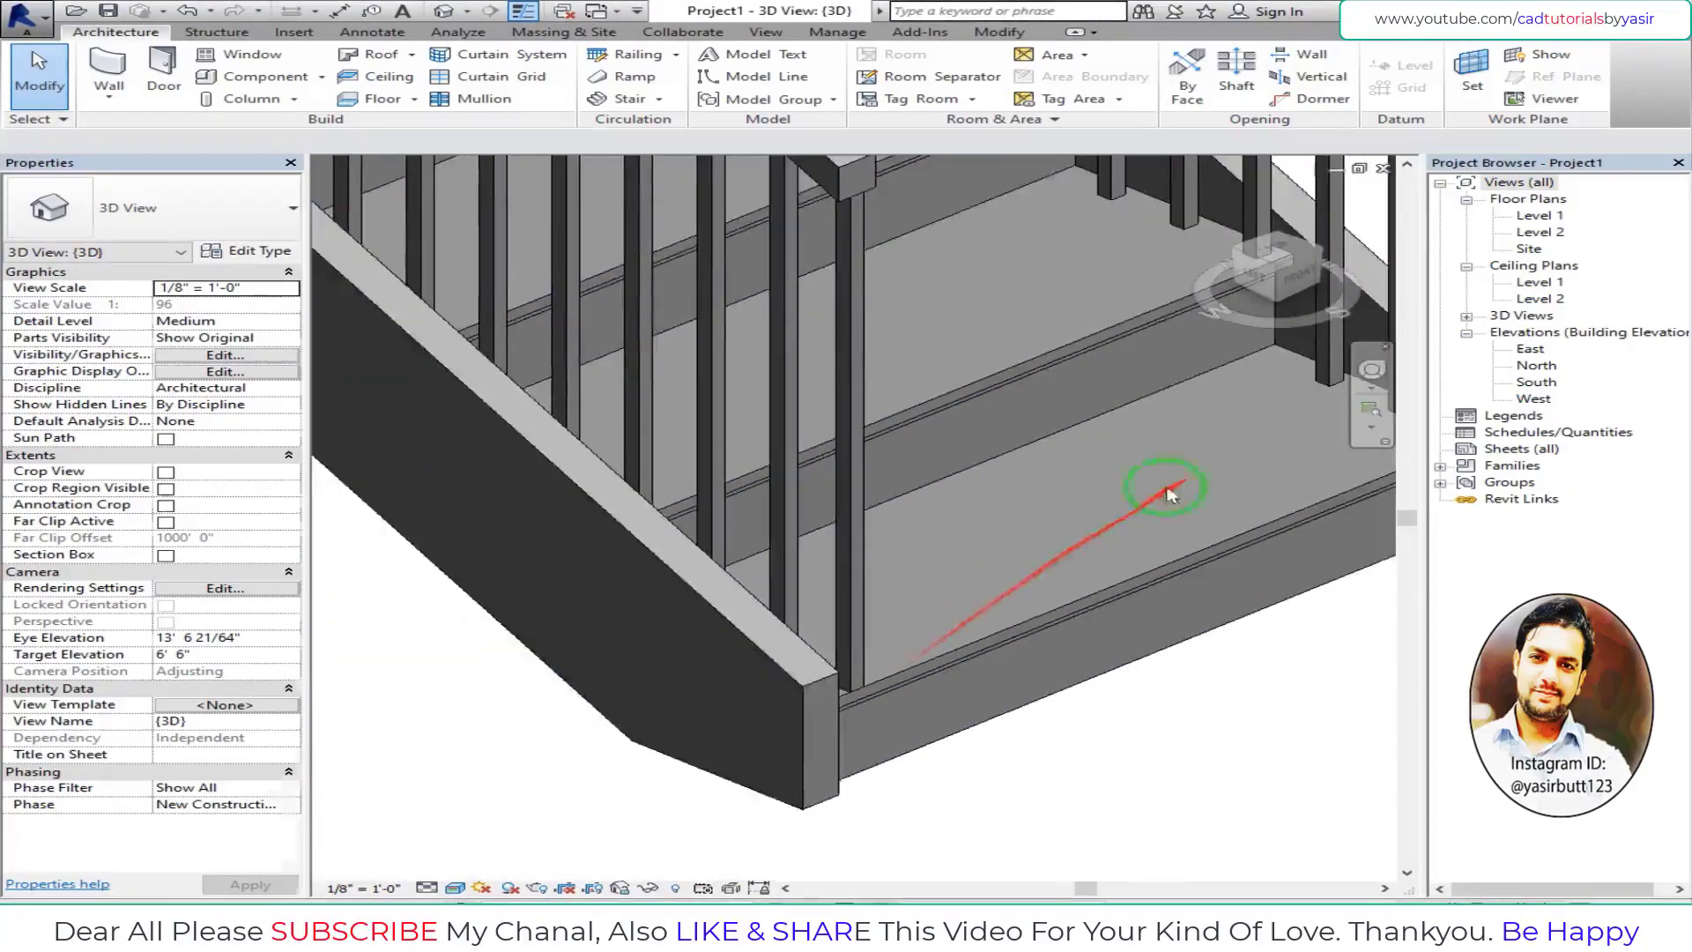
pyautogui.scroll(-2, 787, 770)
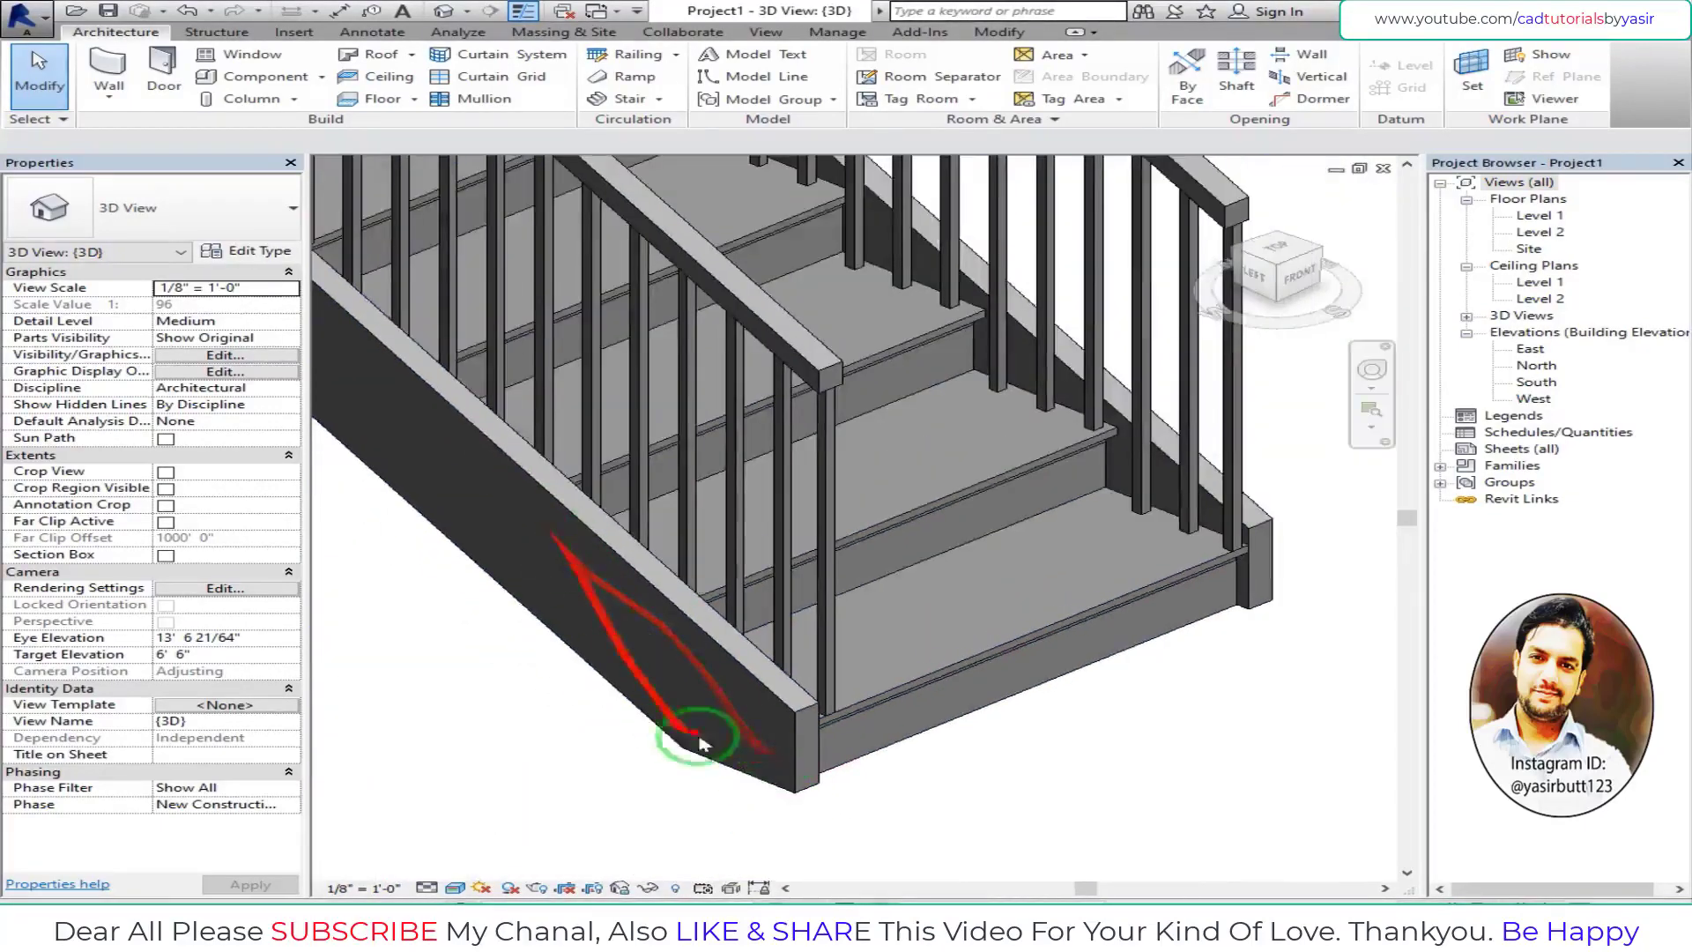
pyautogui.scroll(2, 491, 802)
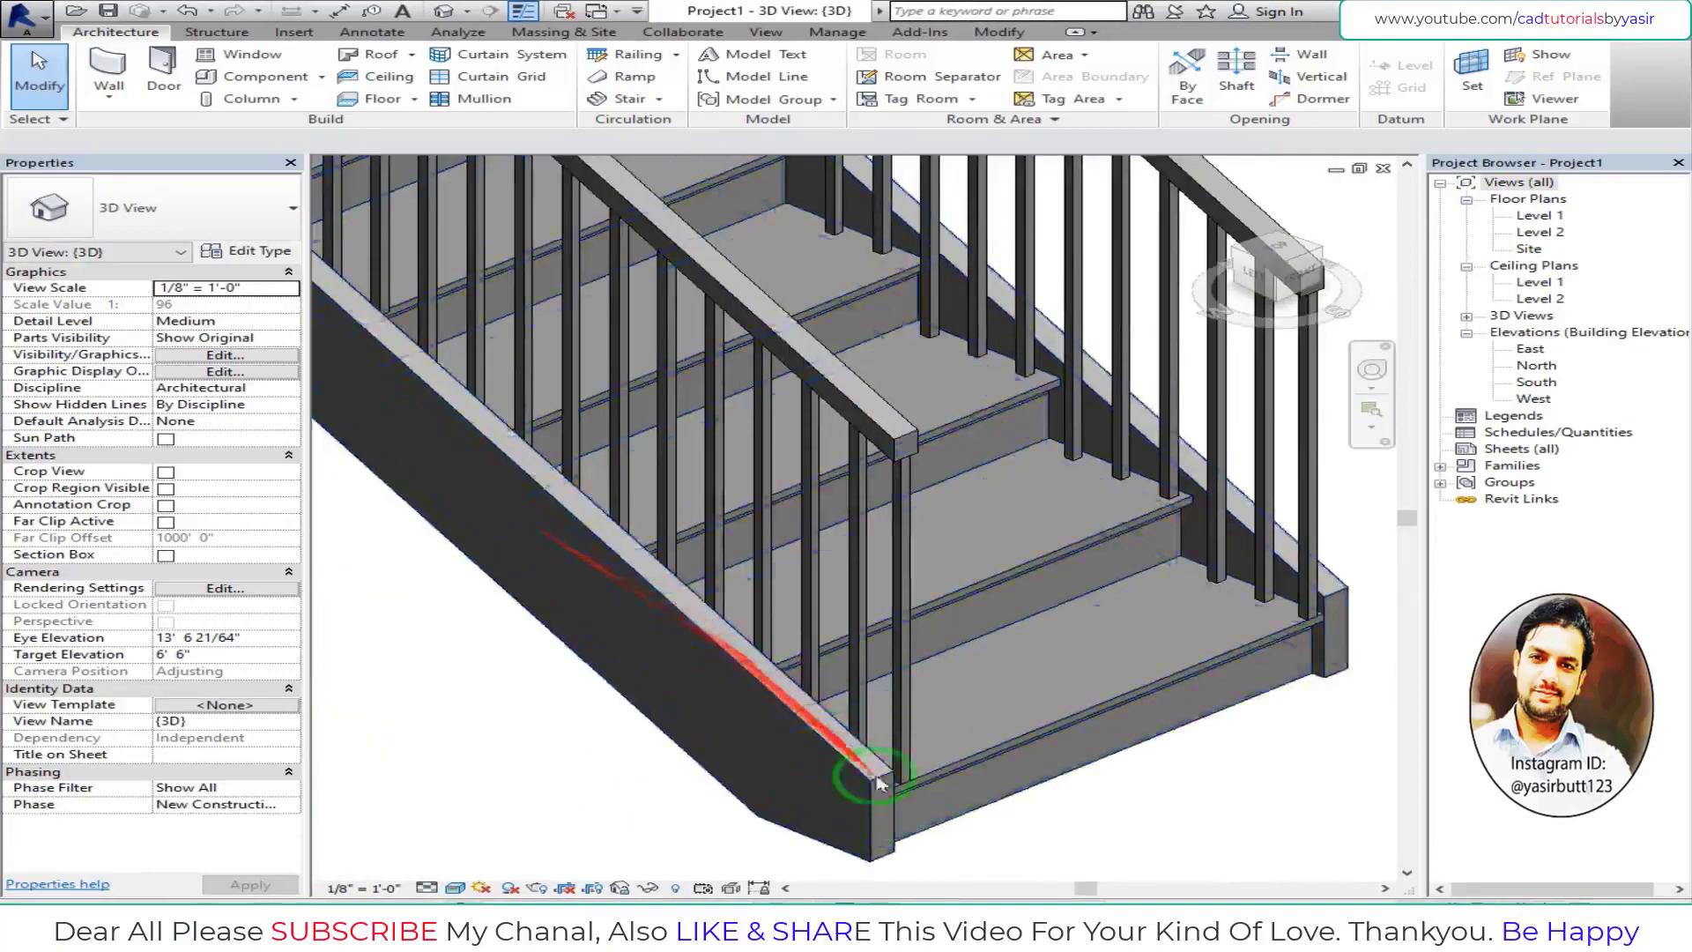
pyautogui.scroll(-1, 987, 806)
pyautogui.scroll(1, 1053, 721)
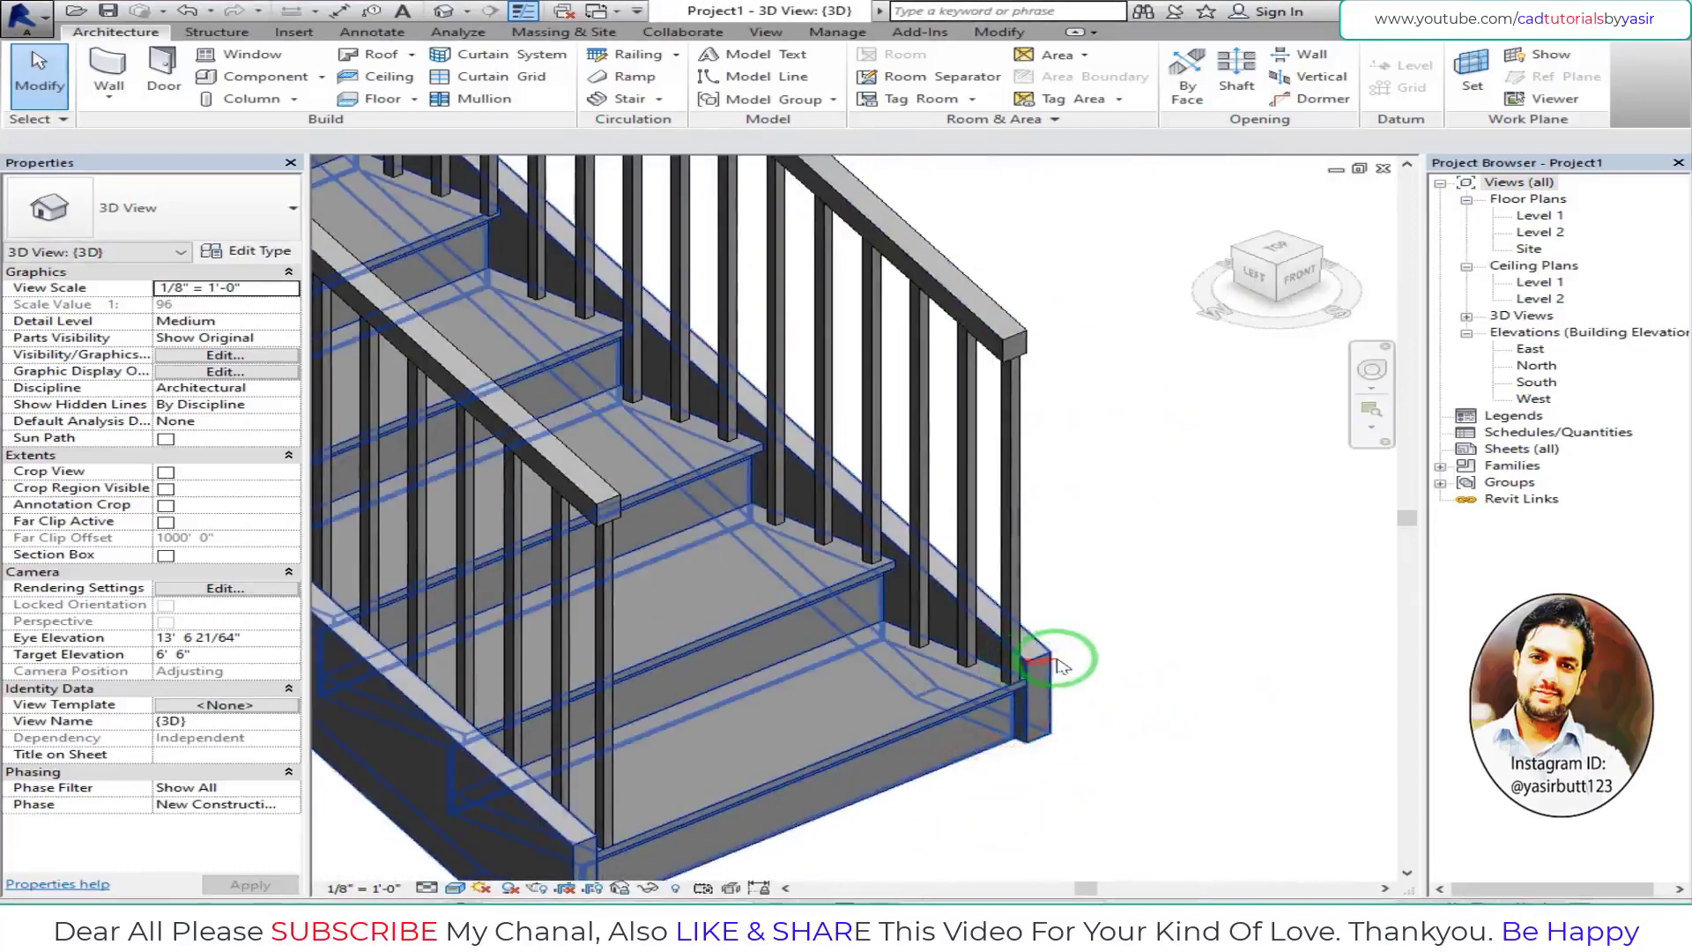
pyautogui.scroll(2, 579, 844)
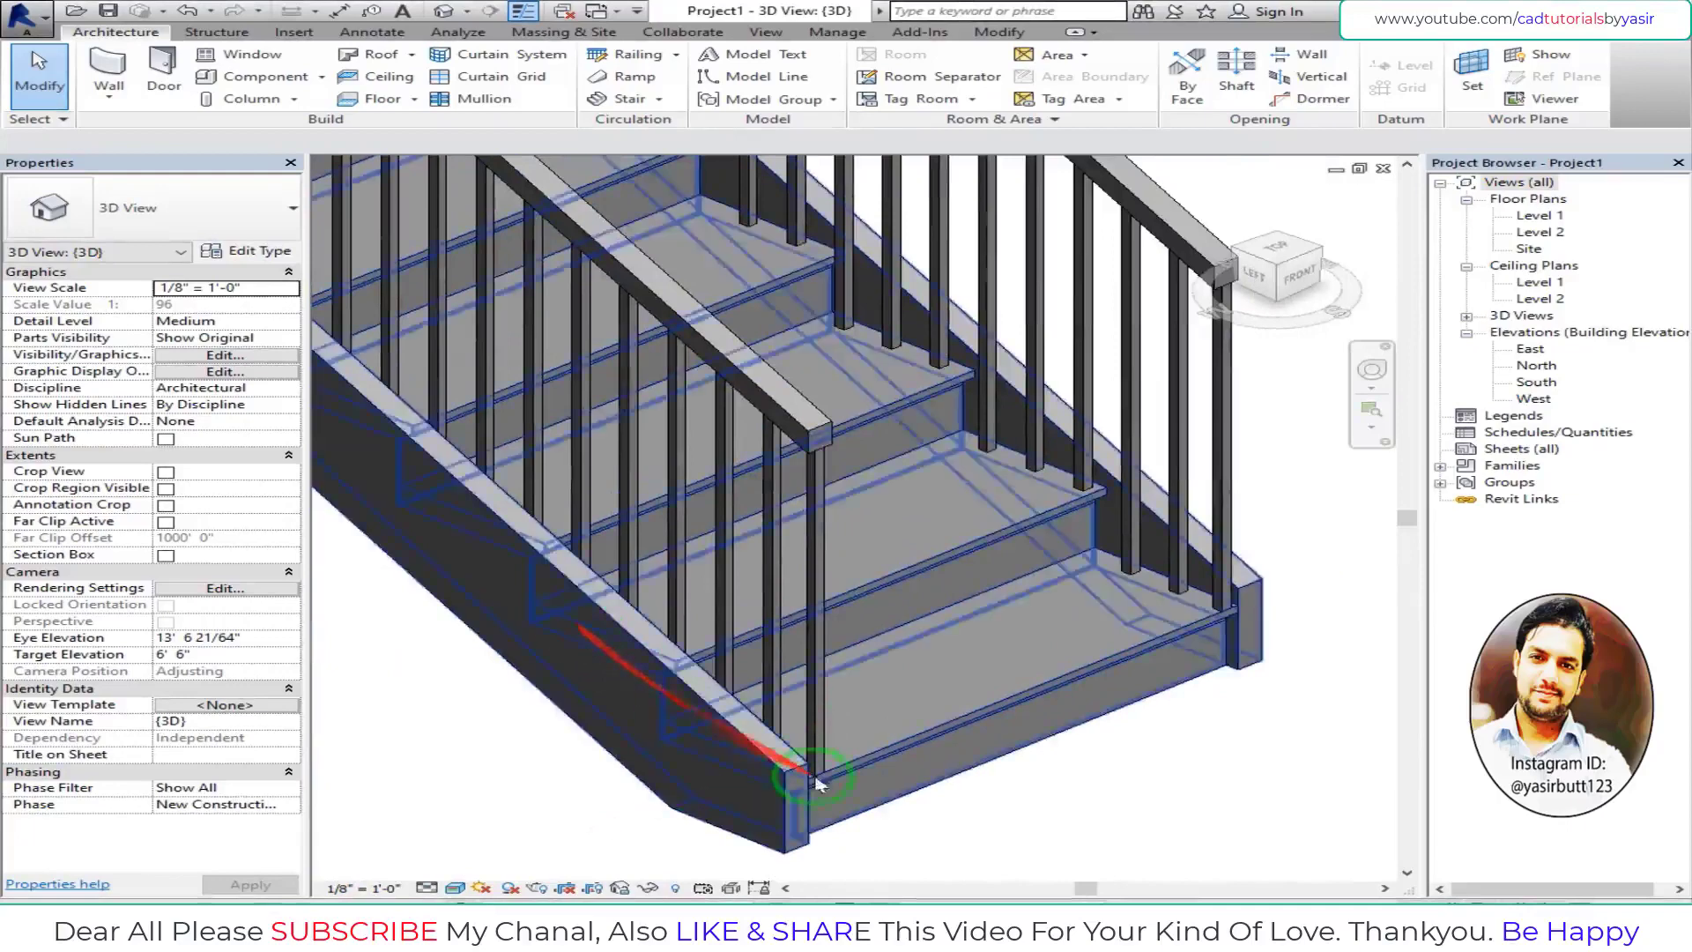
pyautogui.scroll(-1, 838, 811)
pyautogui.scroll(1, 672, 650)
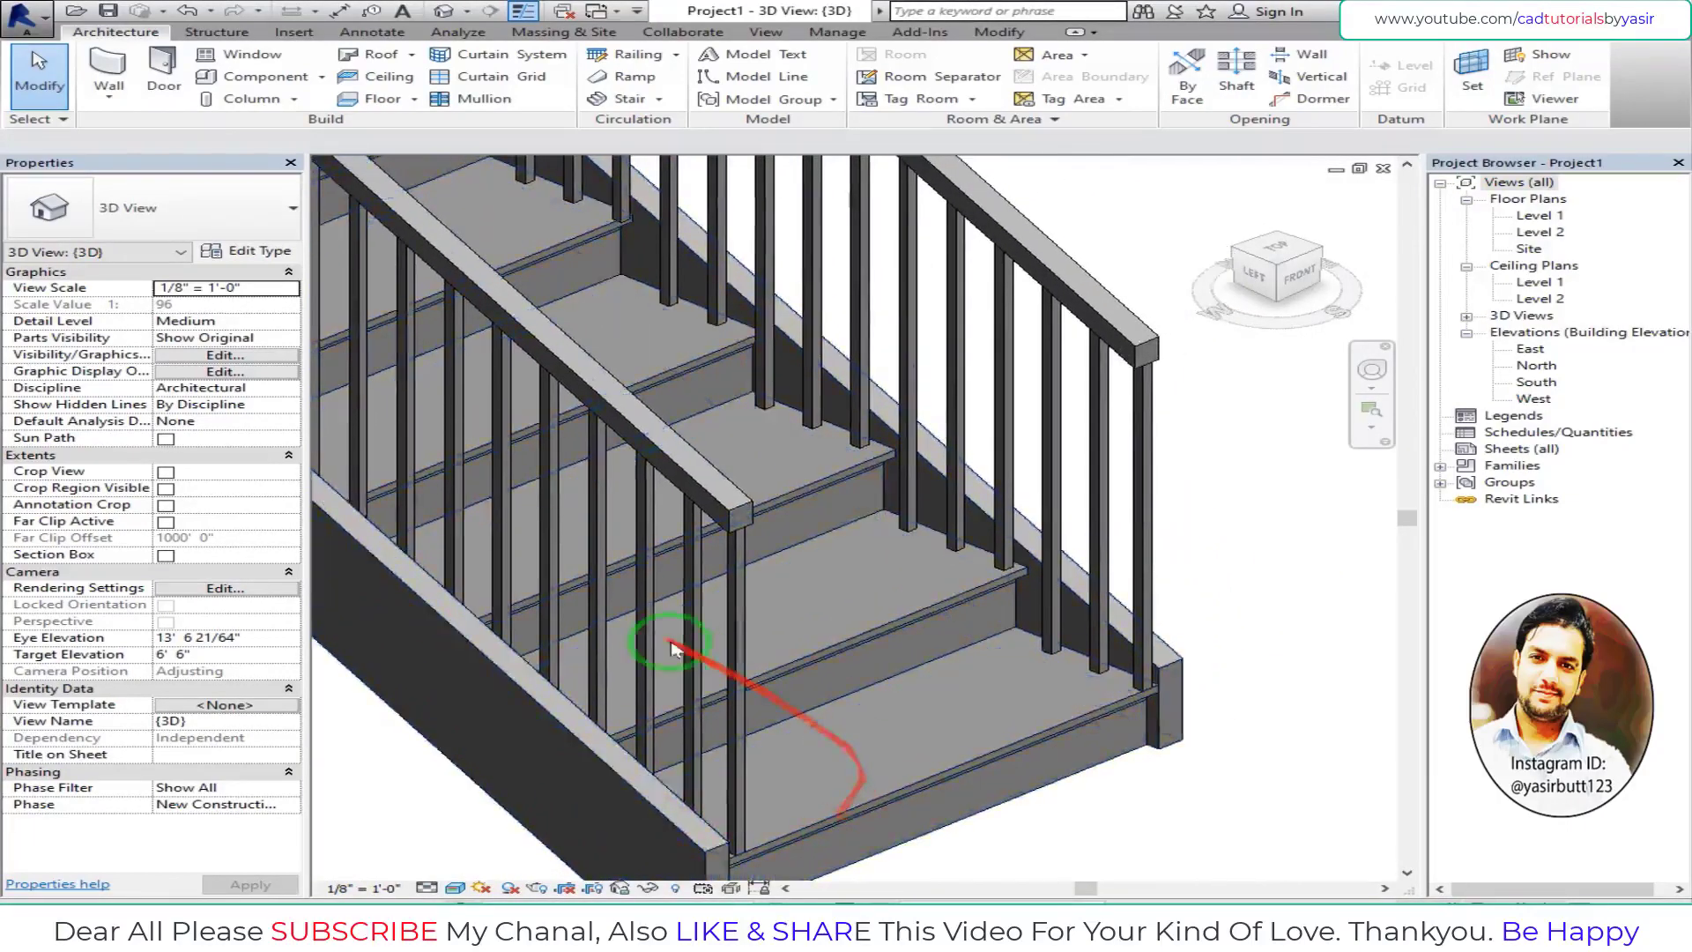
pyautogui.scroll(-1, 855, 641)
pyautogui.scroll(1, 1096, 491)
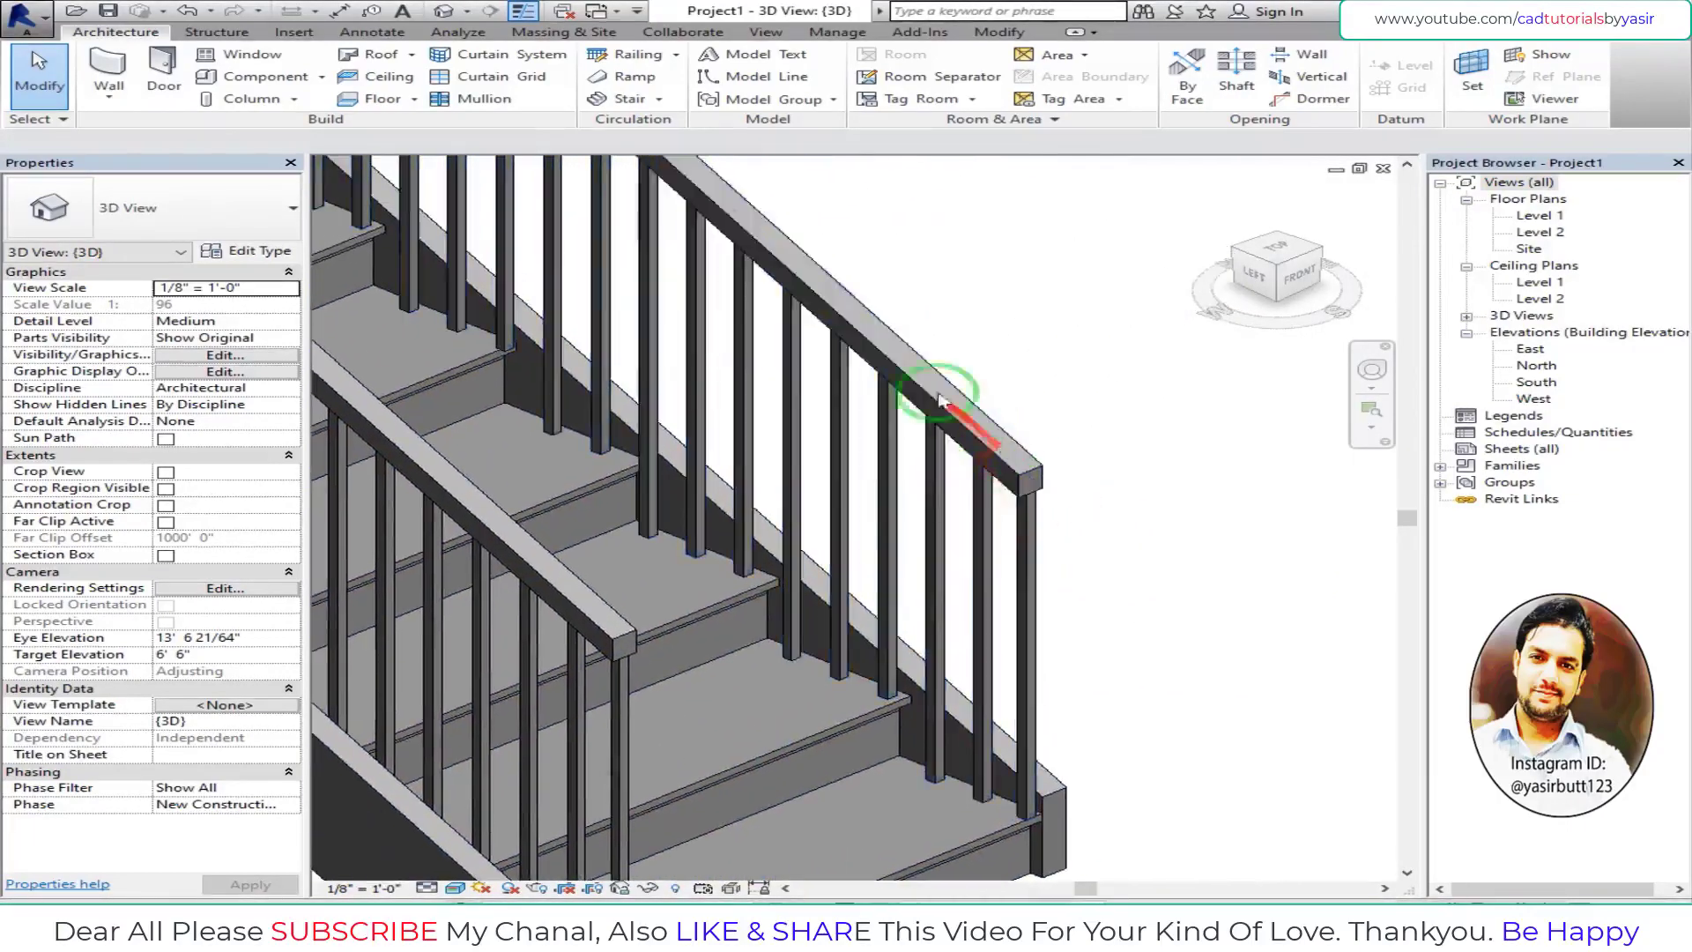
pyautogui.scroll(-2, 1112, 538)
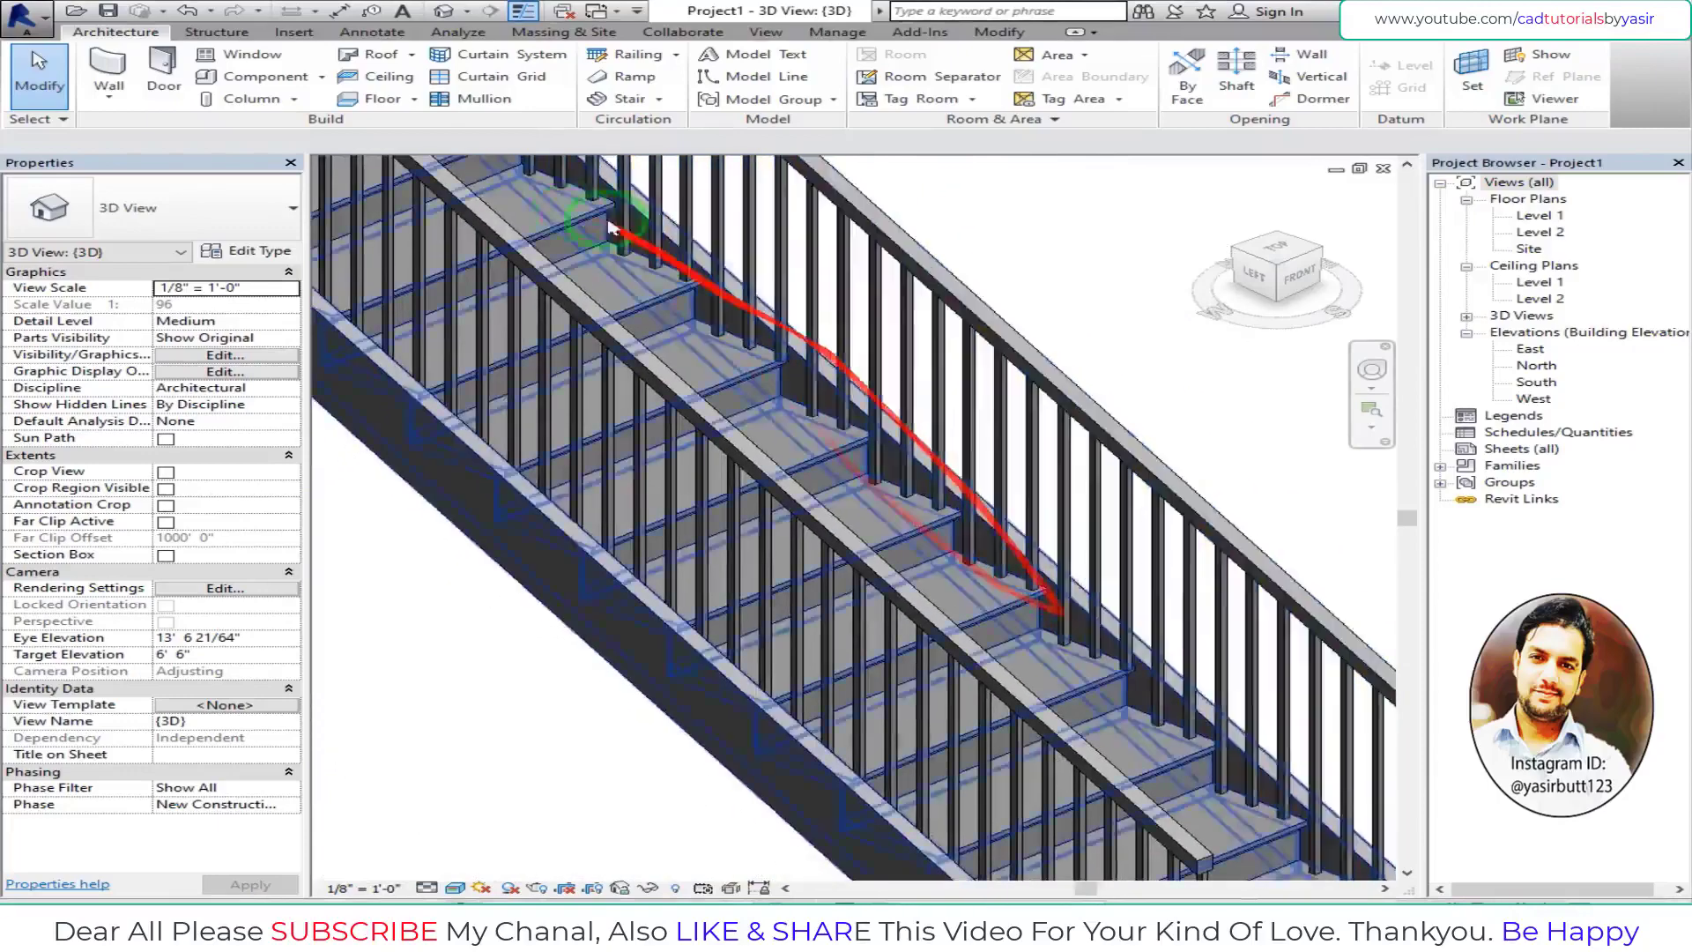
pyautogui.scroll(1, 1228, 573)
pyautogui.scroll(2, 1217, 520)
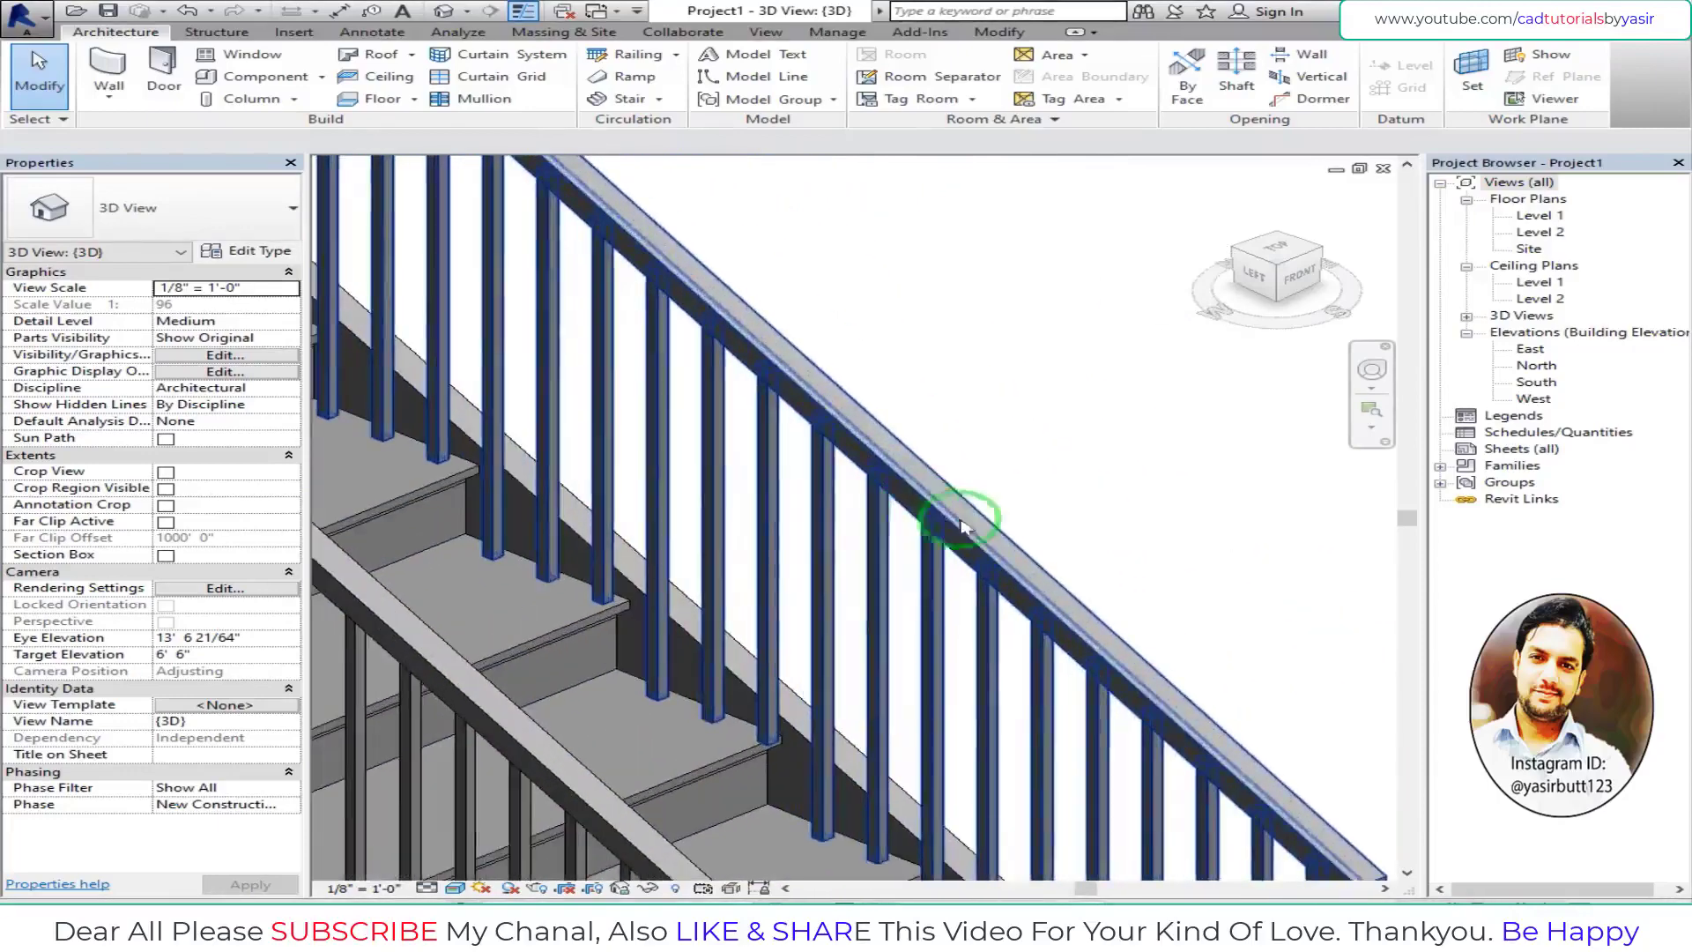
pyautogui.scroll(2, 903, 471)
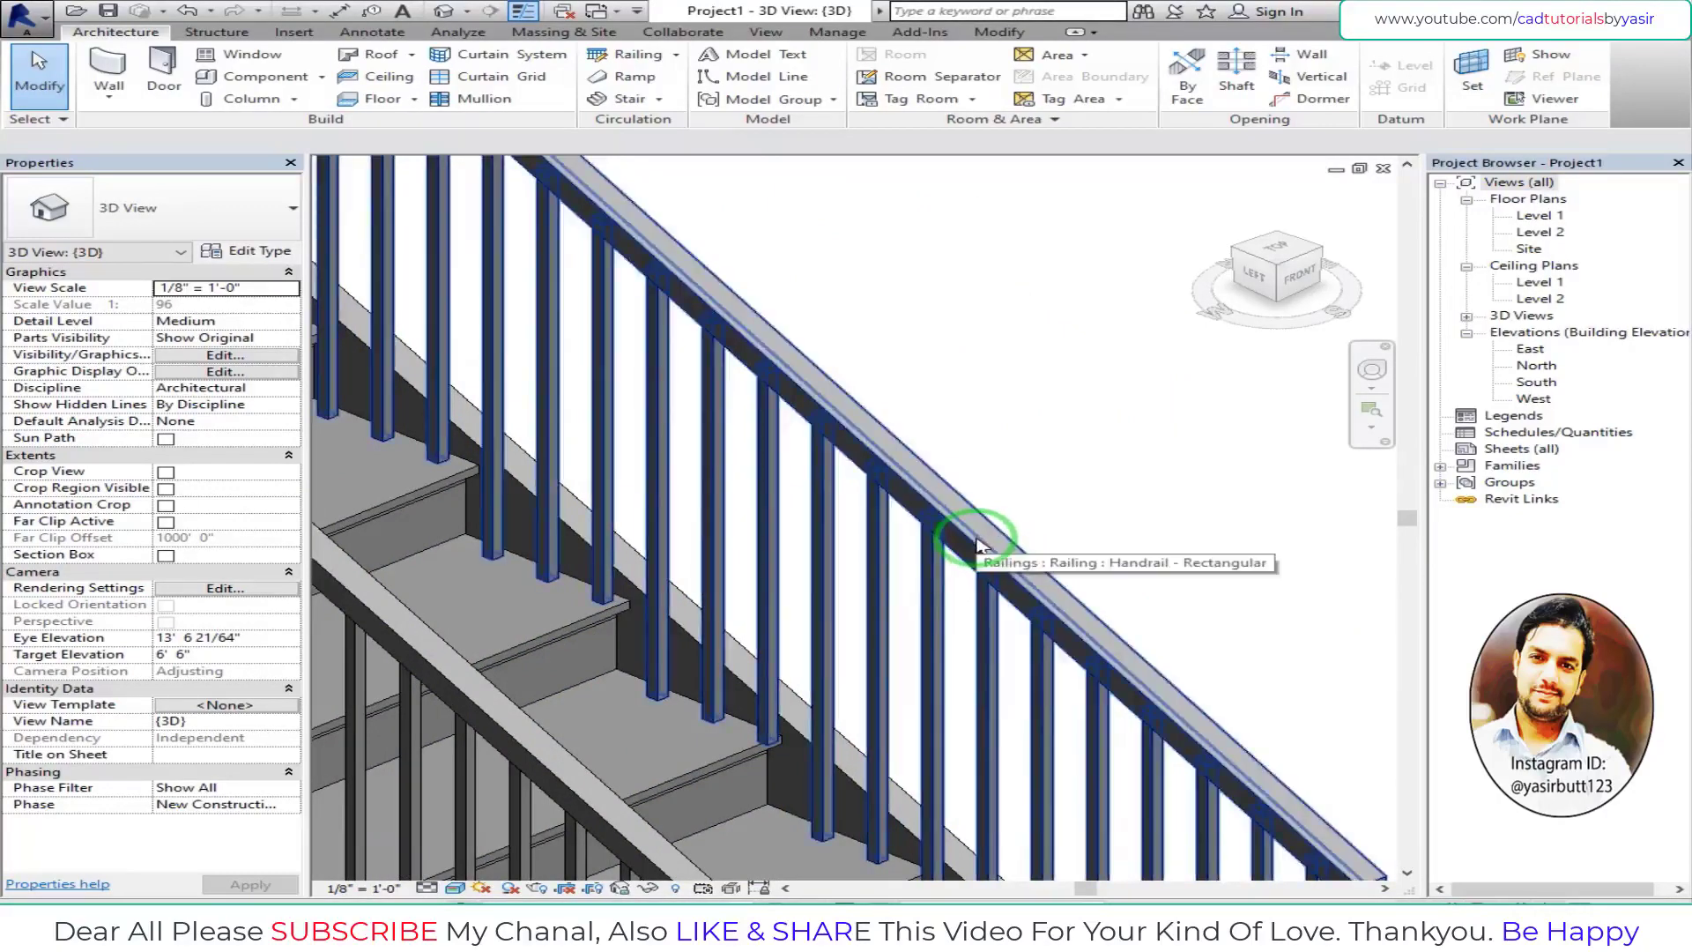
pyautogui.scroll(-1, 977, 546)
pyautogui.scroll(-1, 1002, 559)
pyautogui.scroll(-1, 916, 617)
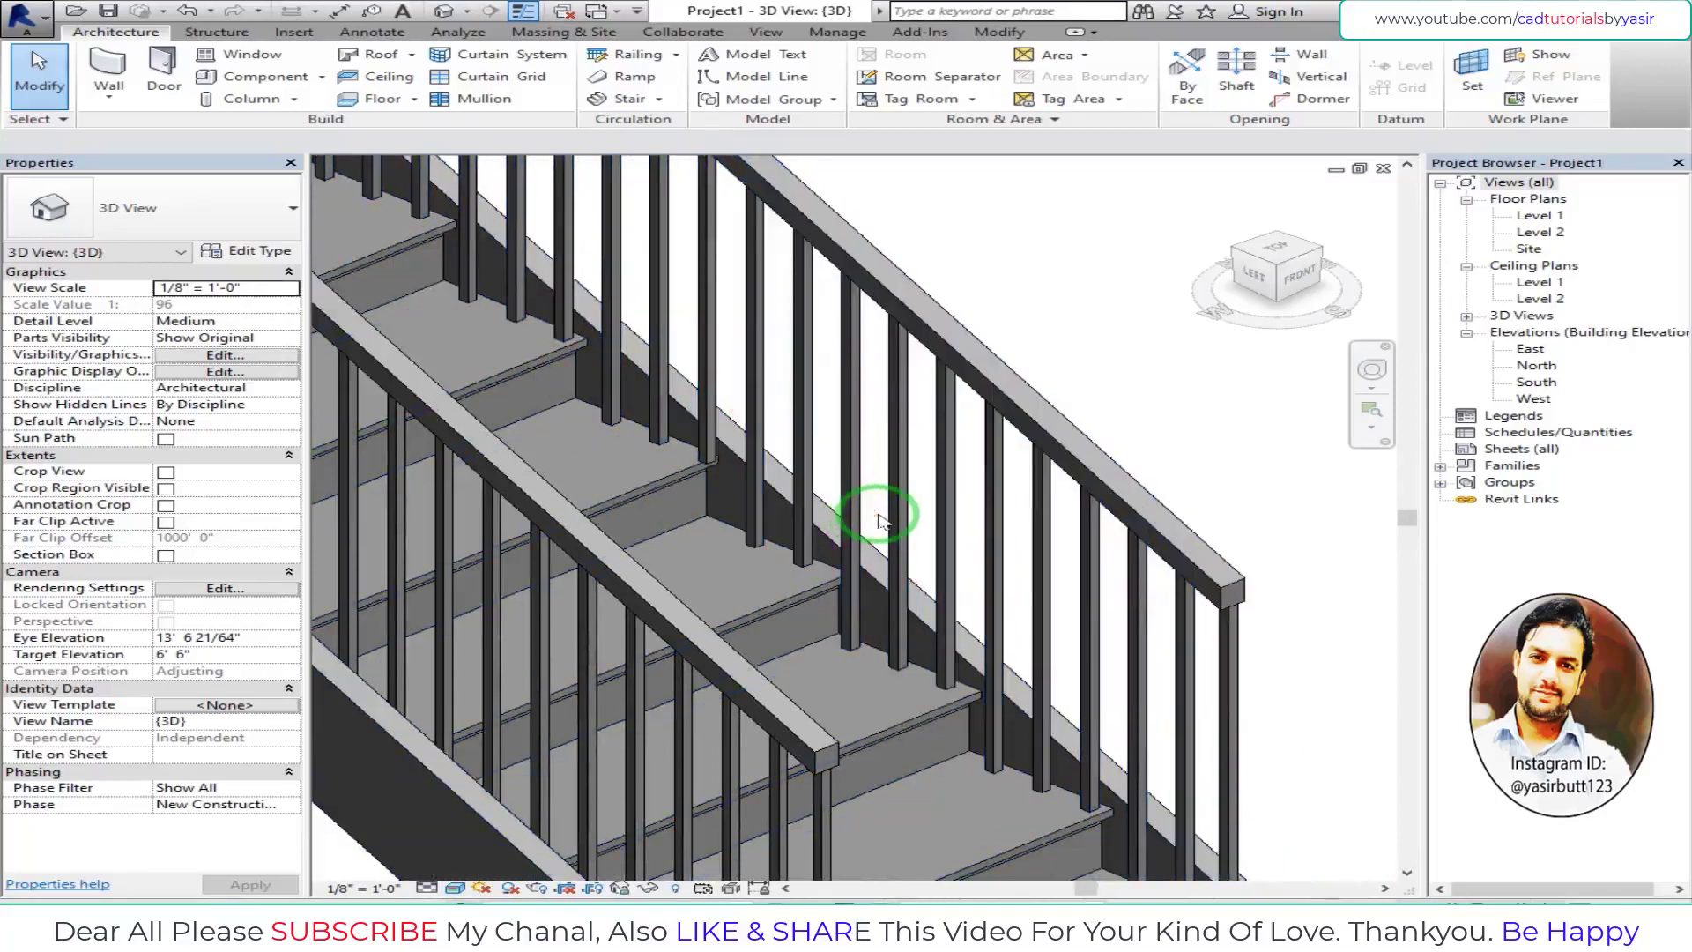
pyautogui.scroll(3, 756, 542)
pyautogui.scroll(3, 899, 404)
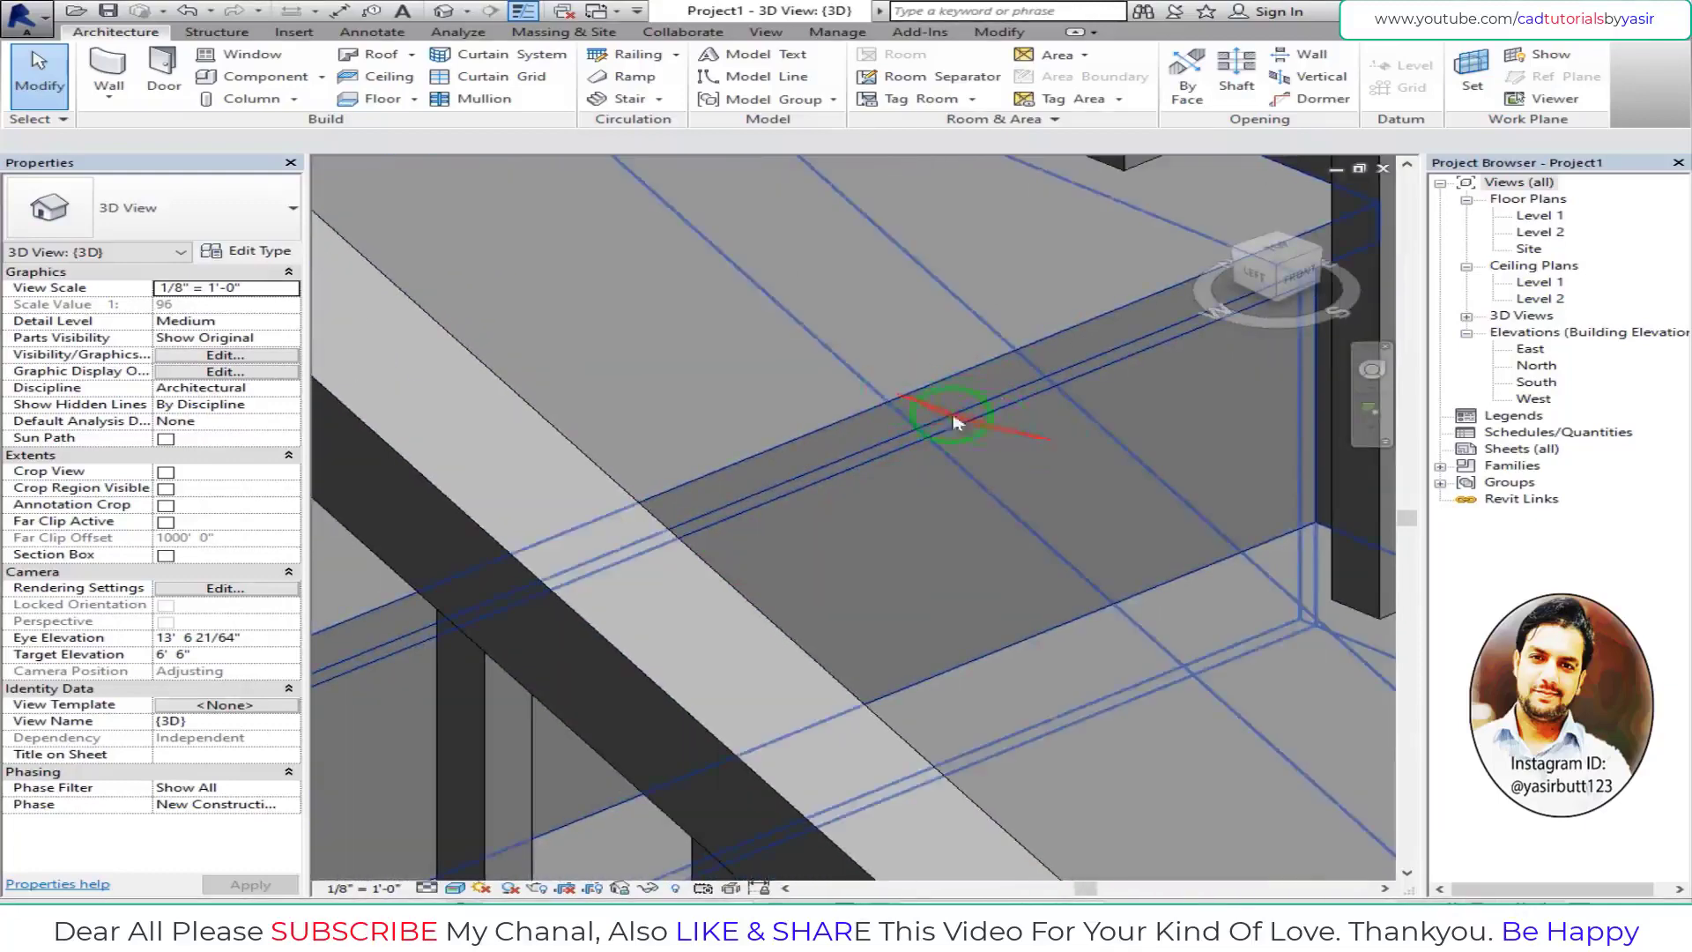
pyautogui.scroll(-2, 880, 625)
pyautogui.scroll(-2, 884, 616)
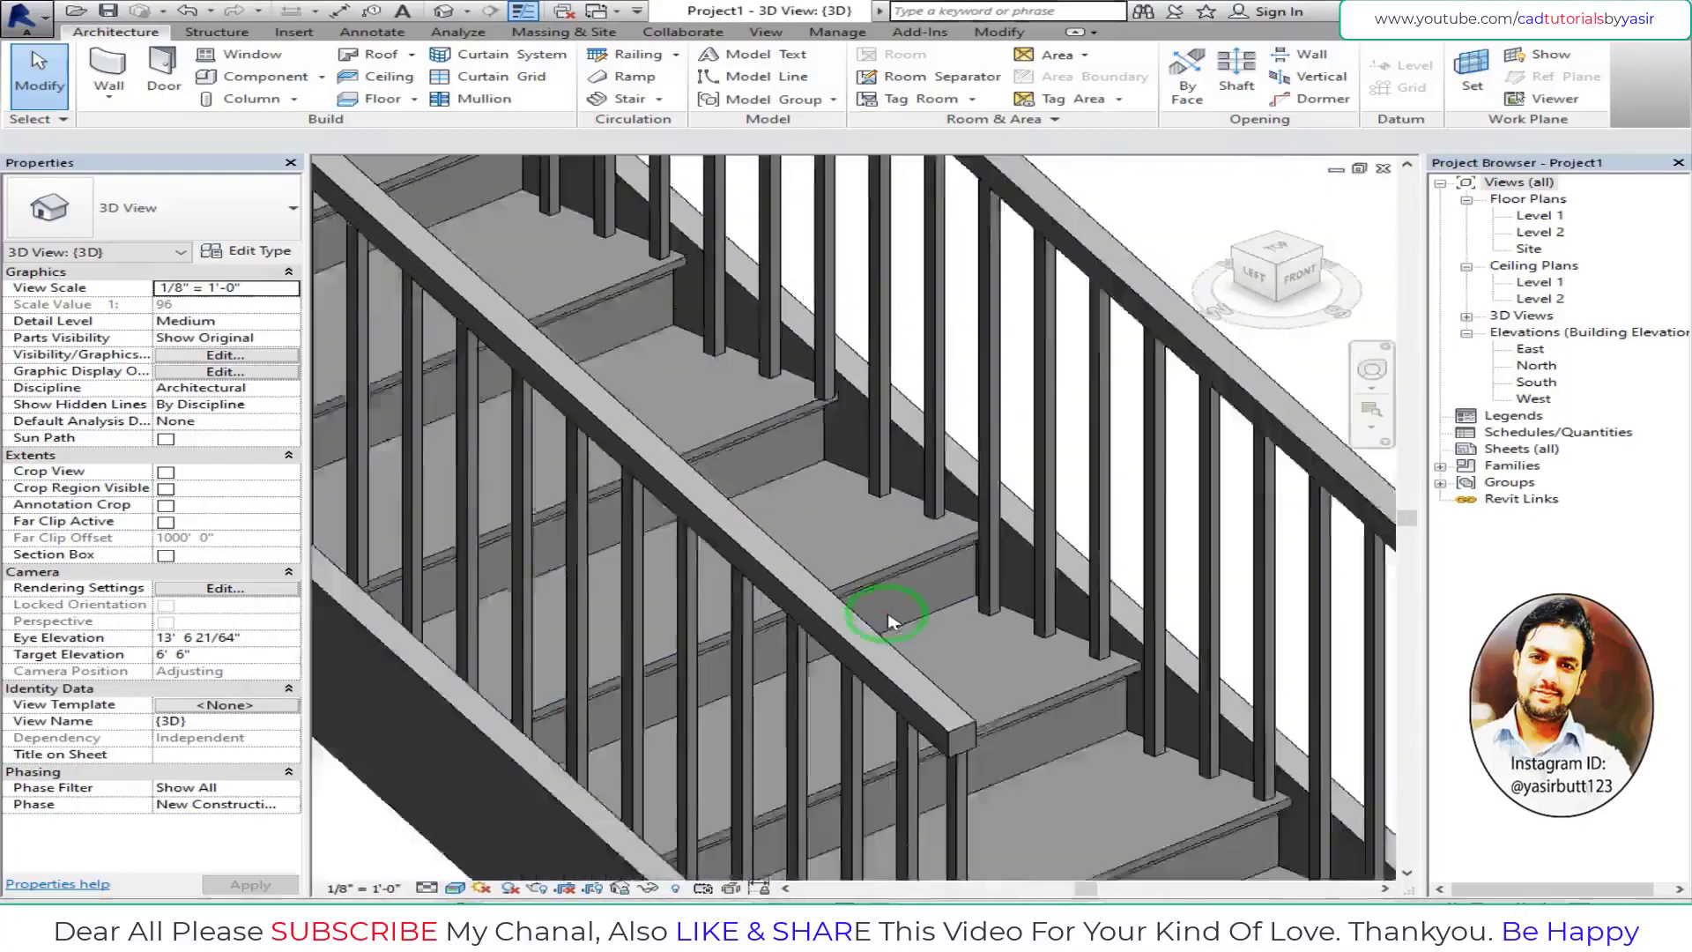
pyautogui.scroll(-2, 886, 635)
pyautogui.scroll(-2, 917, 599)
pyautogui.scroll(-2, 916, 581)
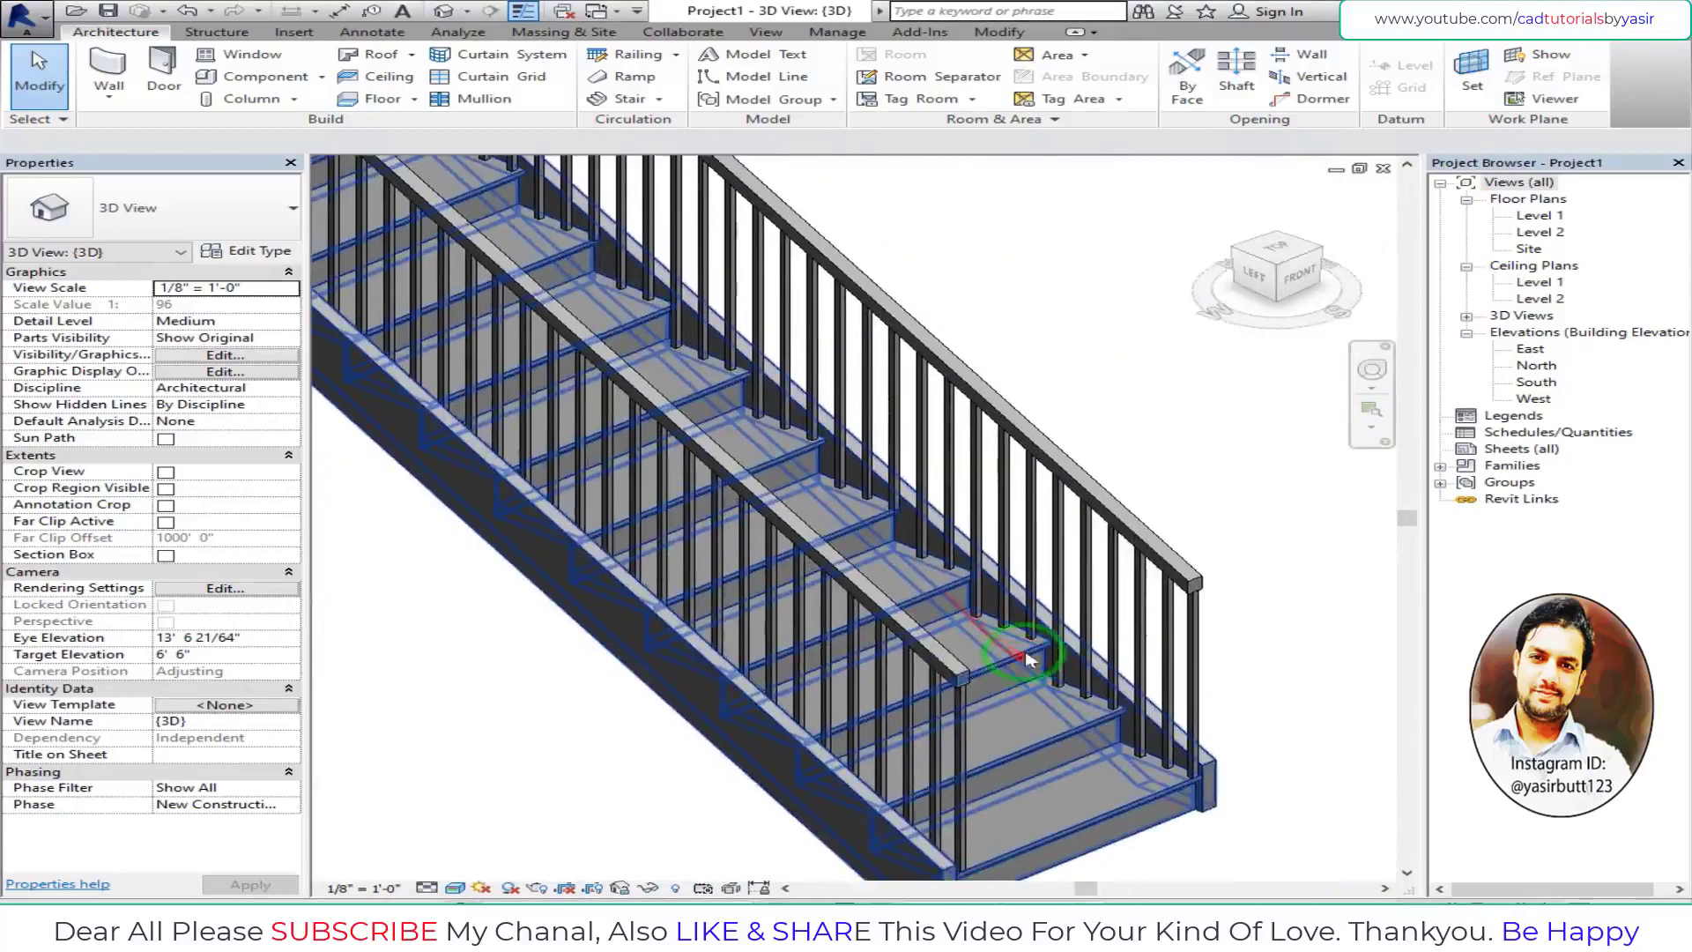
pyautogui.scroll(-2, 1014, 635)
pyautogui.scroll(-2, 1058, 657)
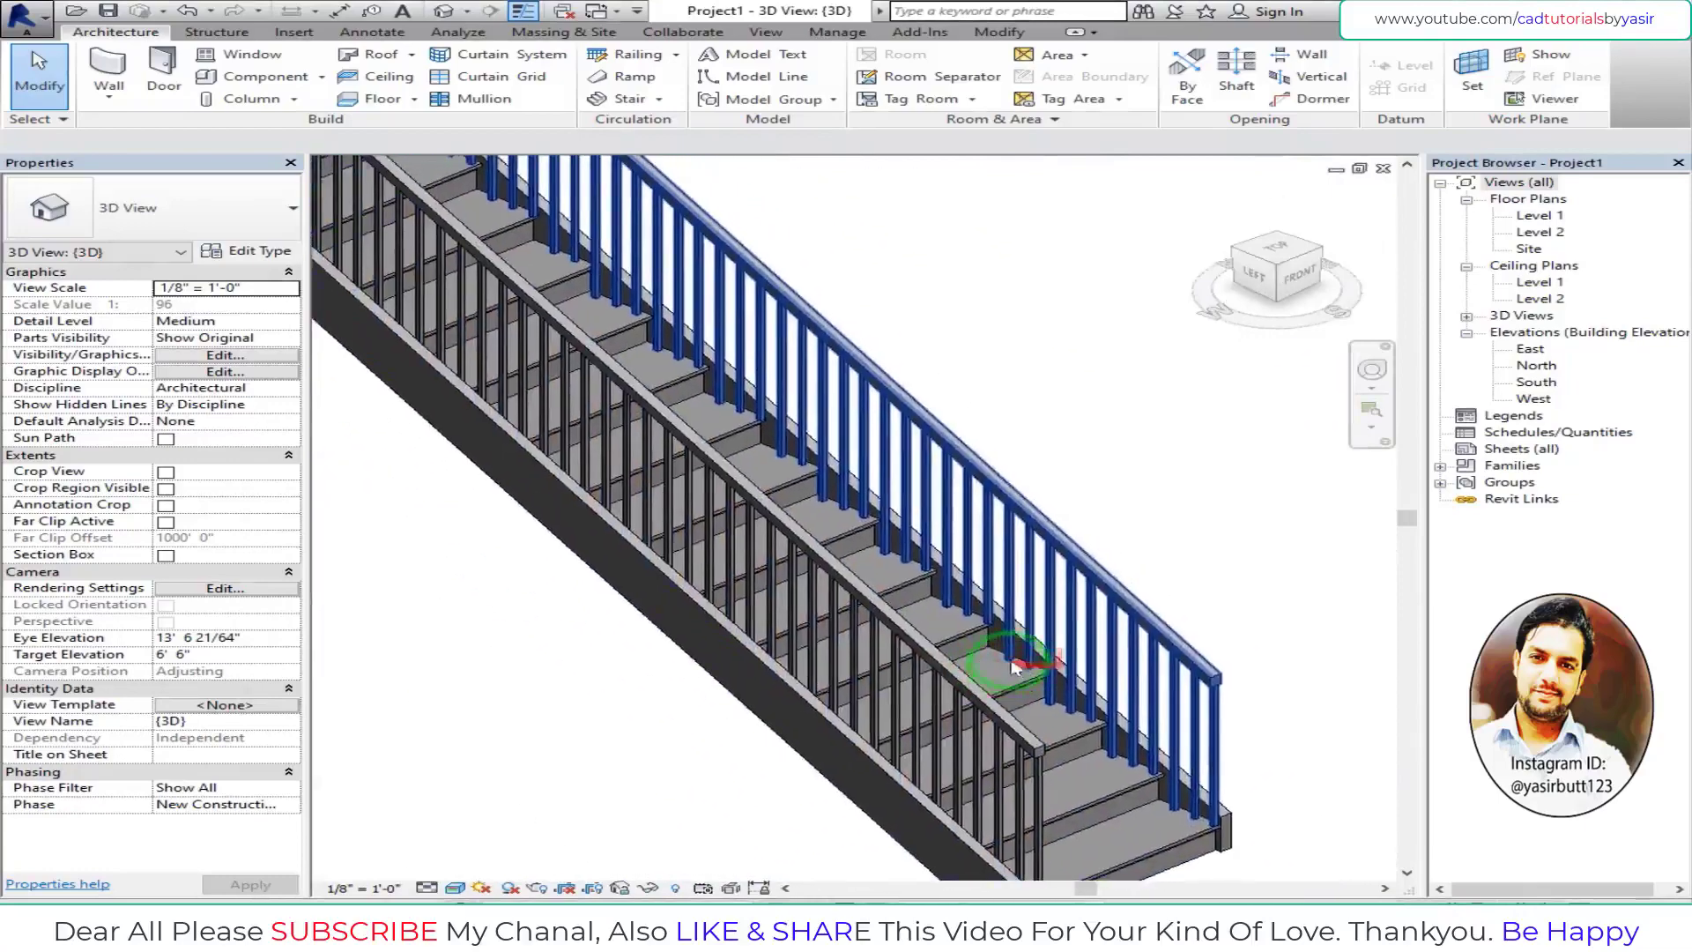
pyautogui.click(1280, 273)
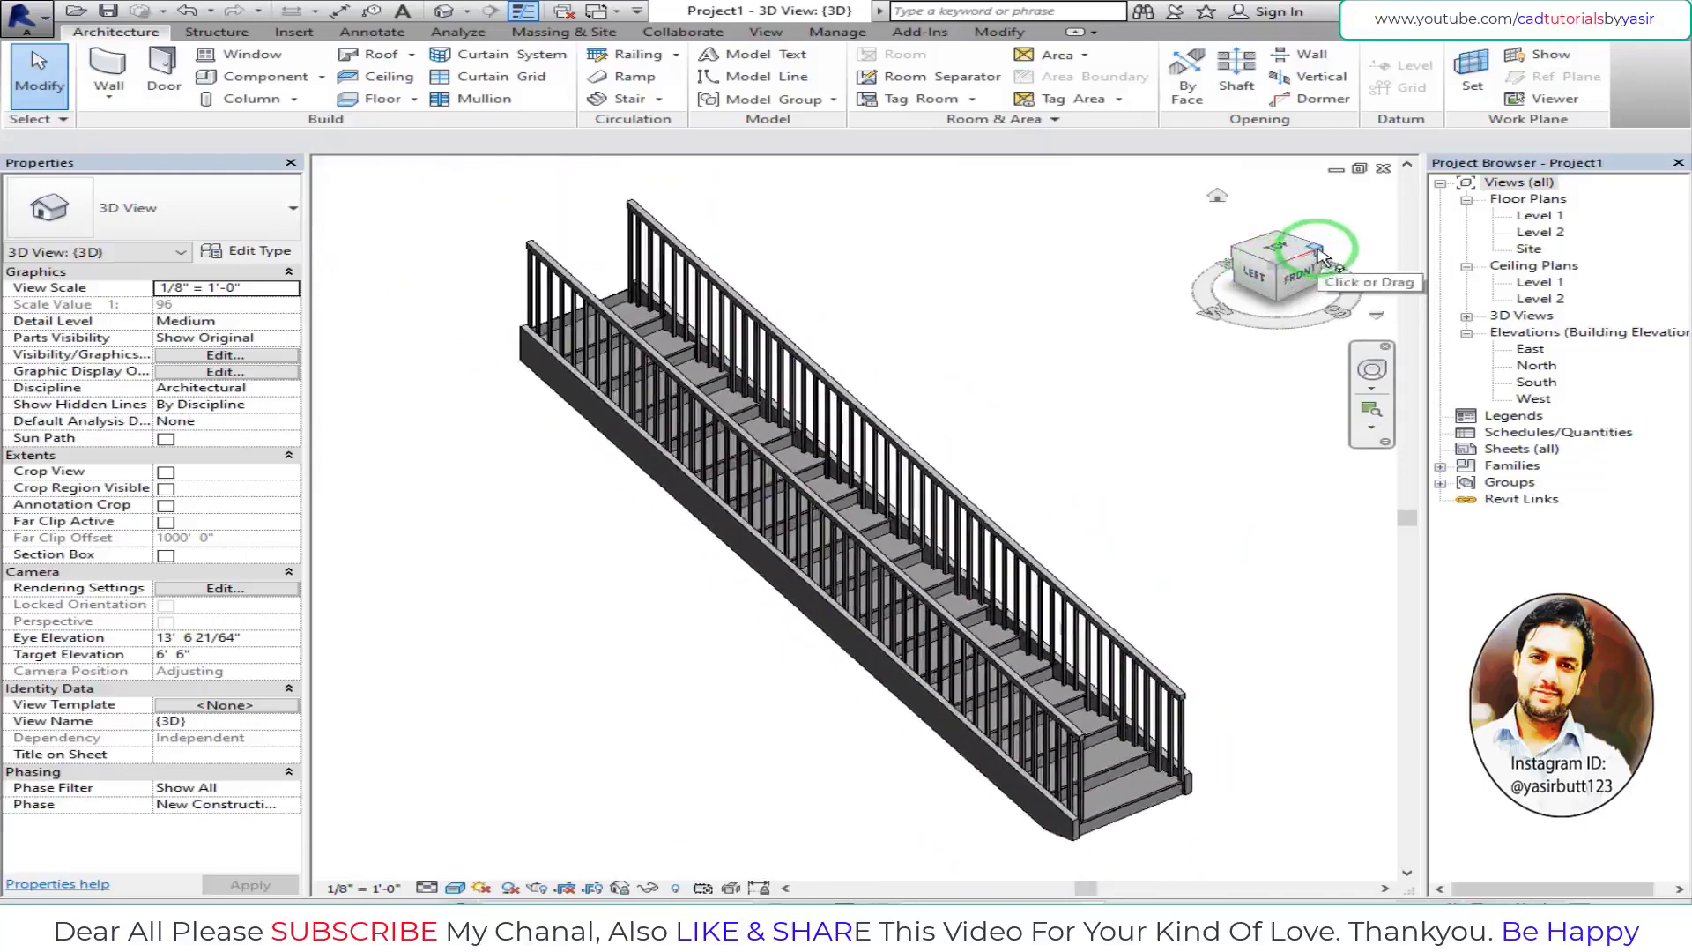
pyautogui.click(1320, 251)
pyautogui.click(683, 705)
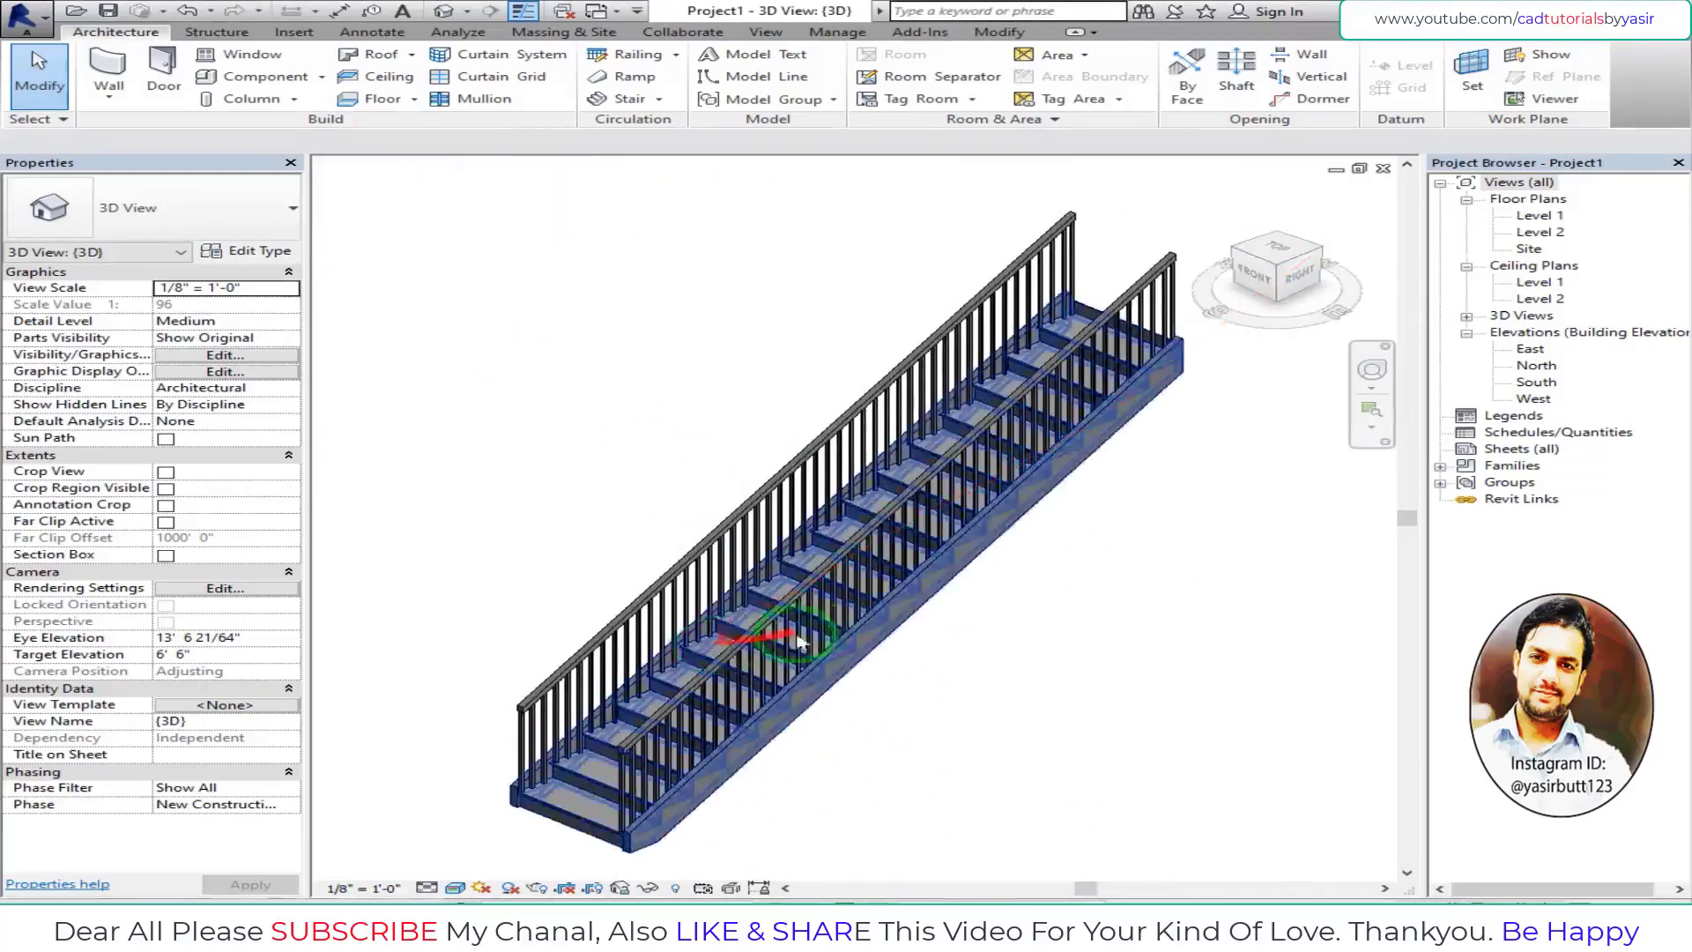
pyautogui.scroll(2, 703, 681)
pyautogui.click(663, 666)
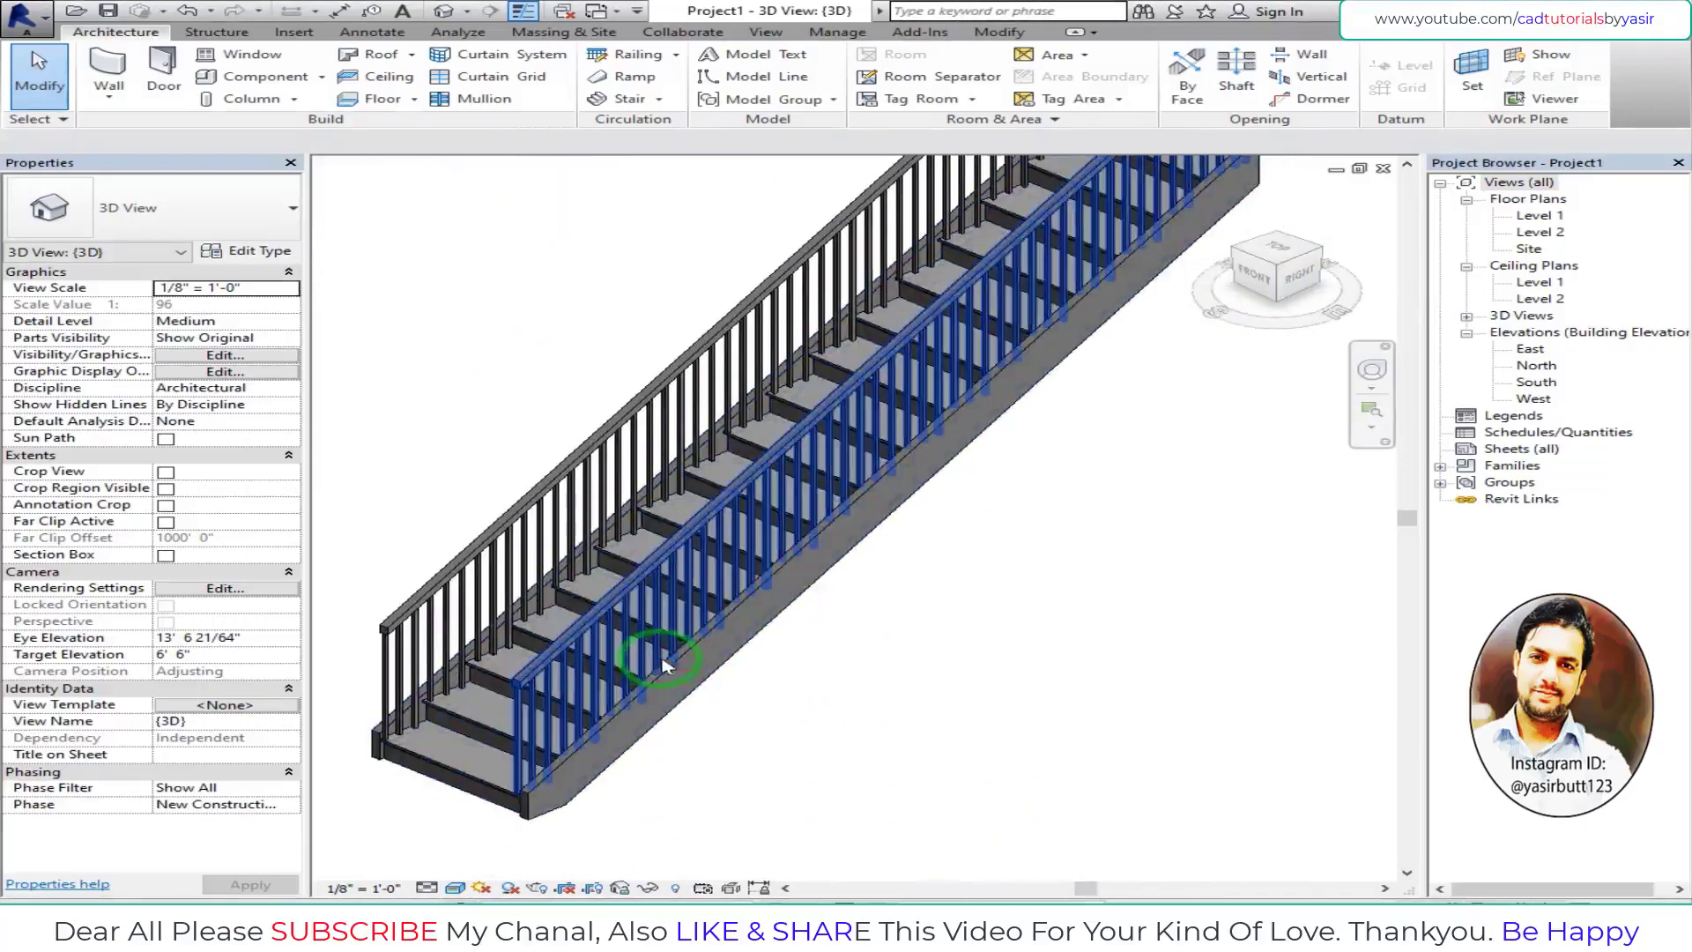
pyautogui.keyDown('shift'); pyautogui.moveTo(657, 670); pyautogui.dragTo(661, 633, button='middle'); pyautogui.keyUp('shift')
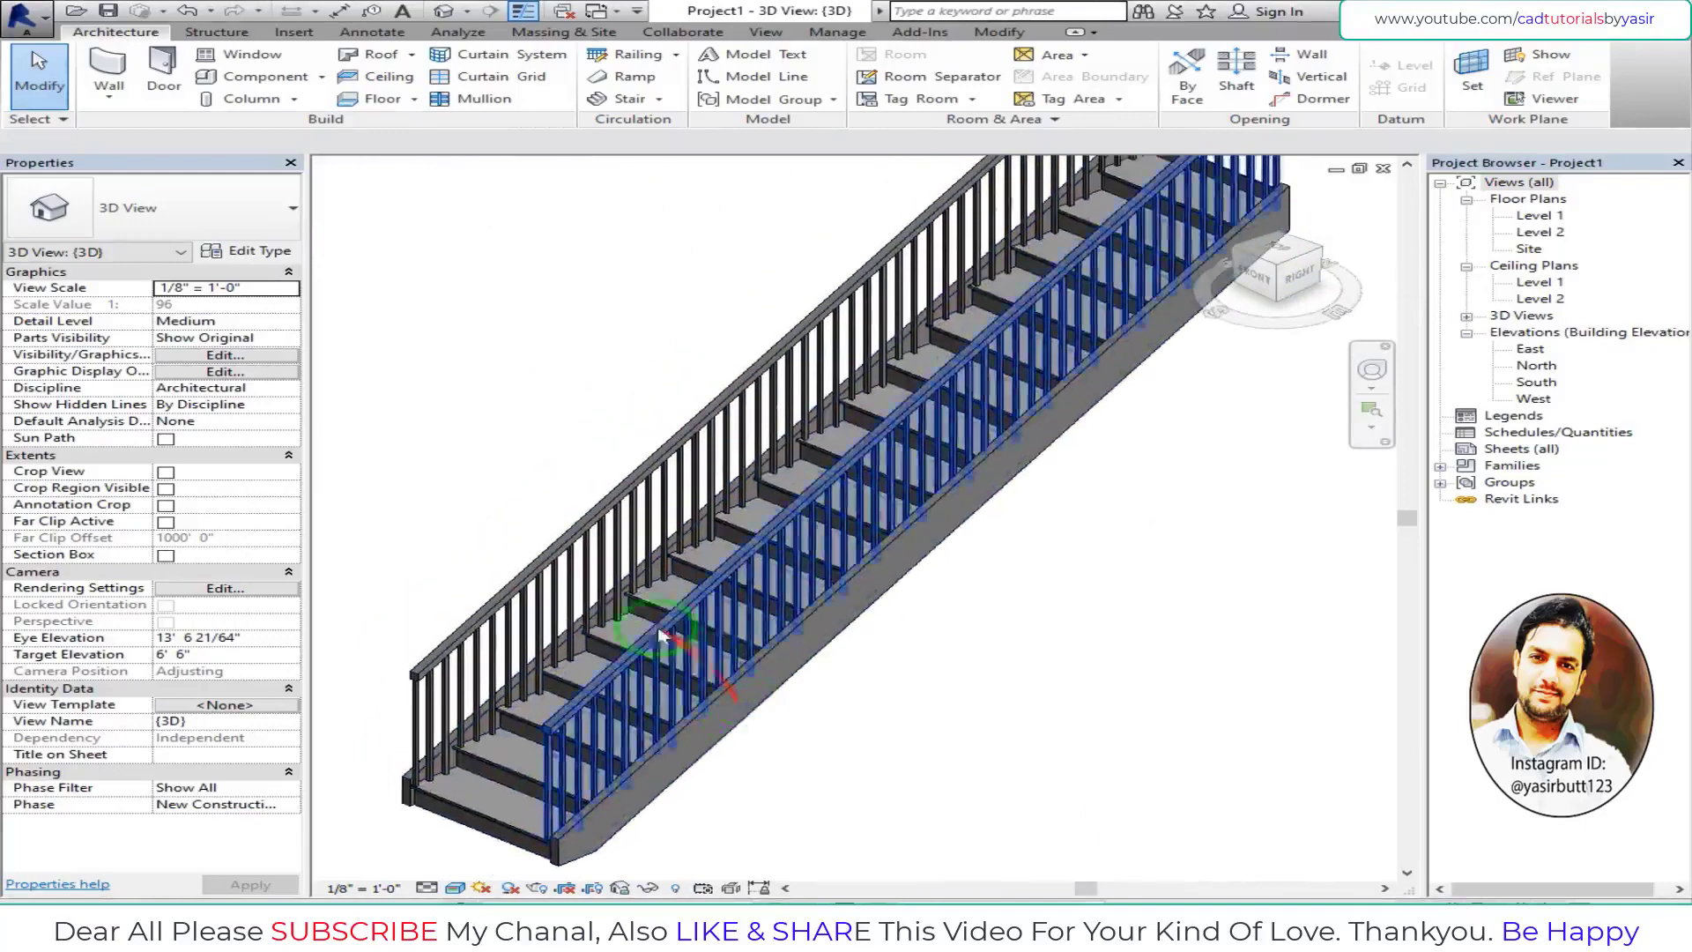
# - Delete the remaining back railing from the stair
pyautogui.click(660, 628)
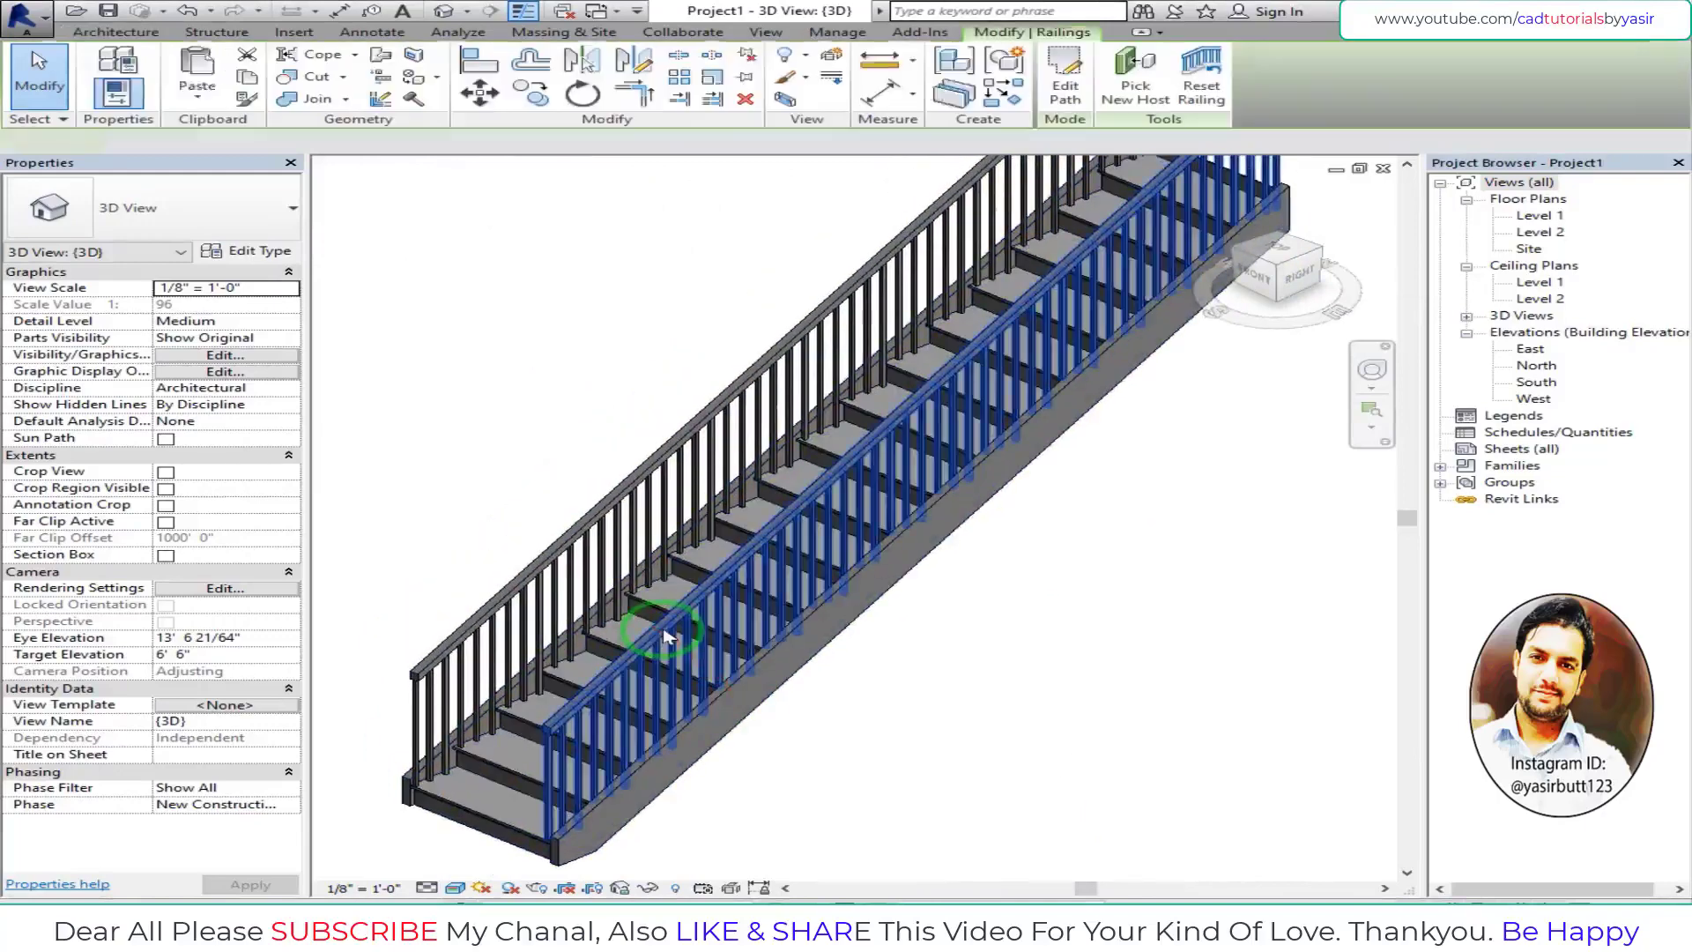
pyautogui.click(912, 680)
pyautogui.click(668, 459)
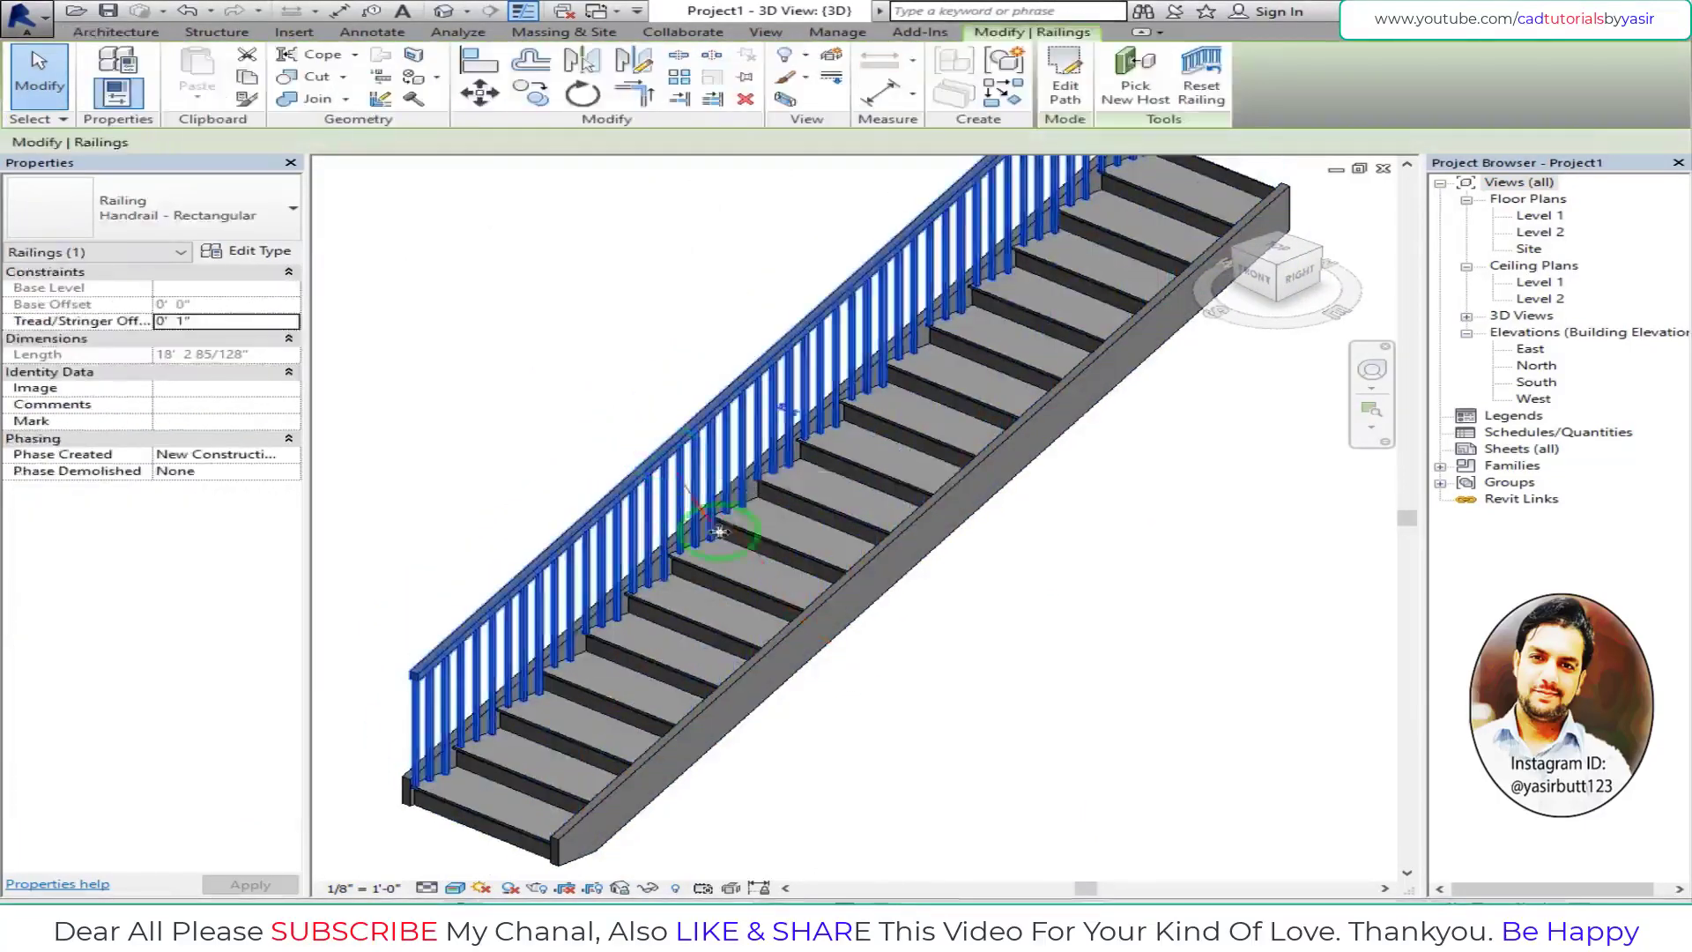
pyautogui.press('Delete')
# - Bring the bare stair into view and select it
pyautogui.moveTo(943, 686); pyautogui.dragTo(806, 667, button='middle')
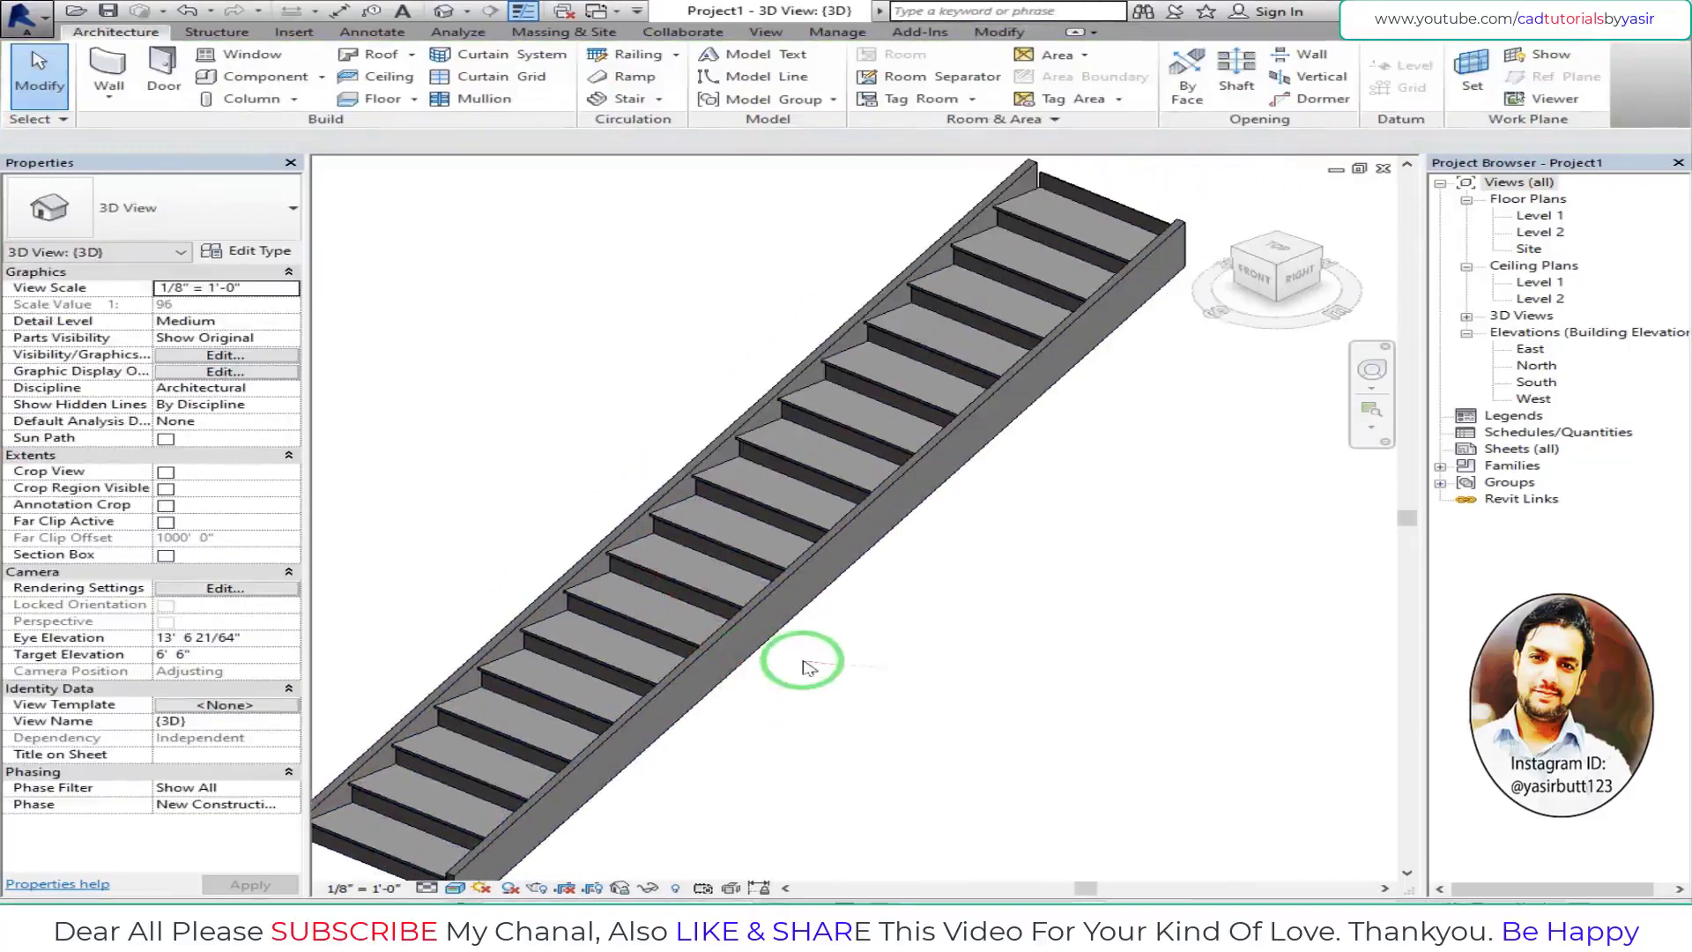
pyautogui.scroll(4, 558, 785)
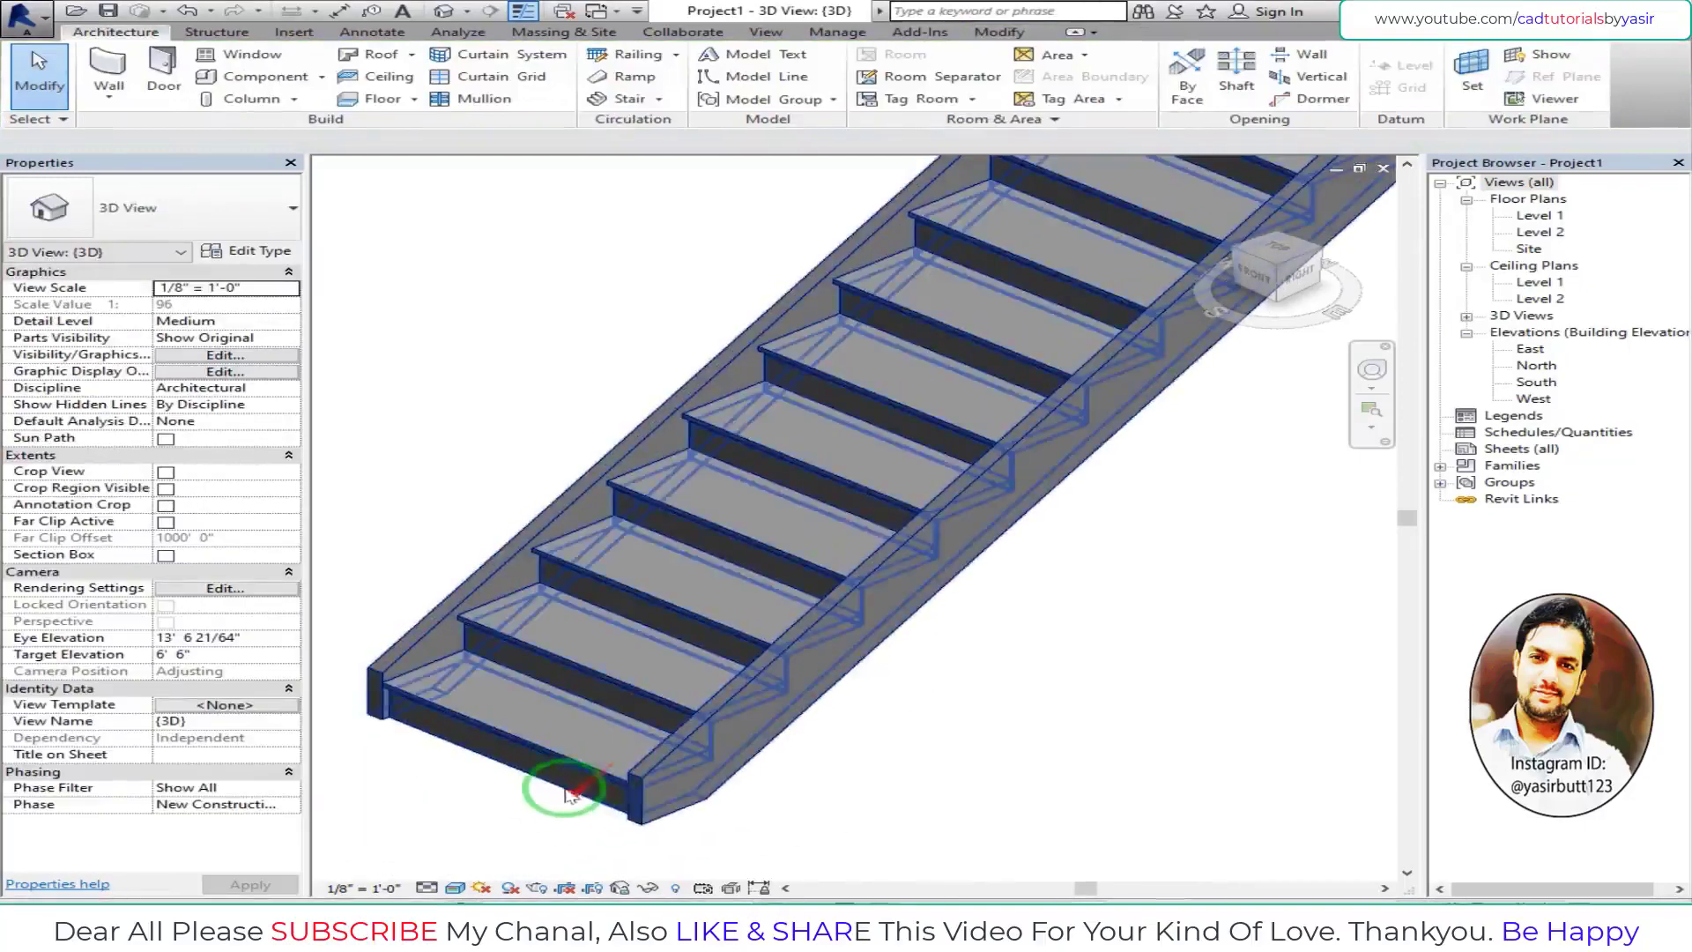
pyautogui.scroll(-3, 793, 765)
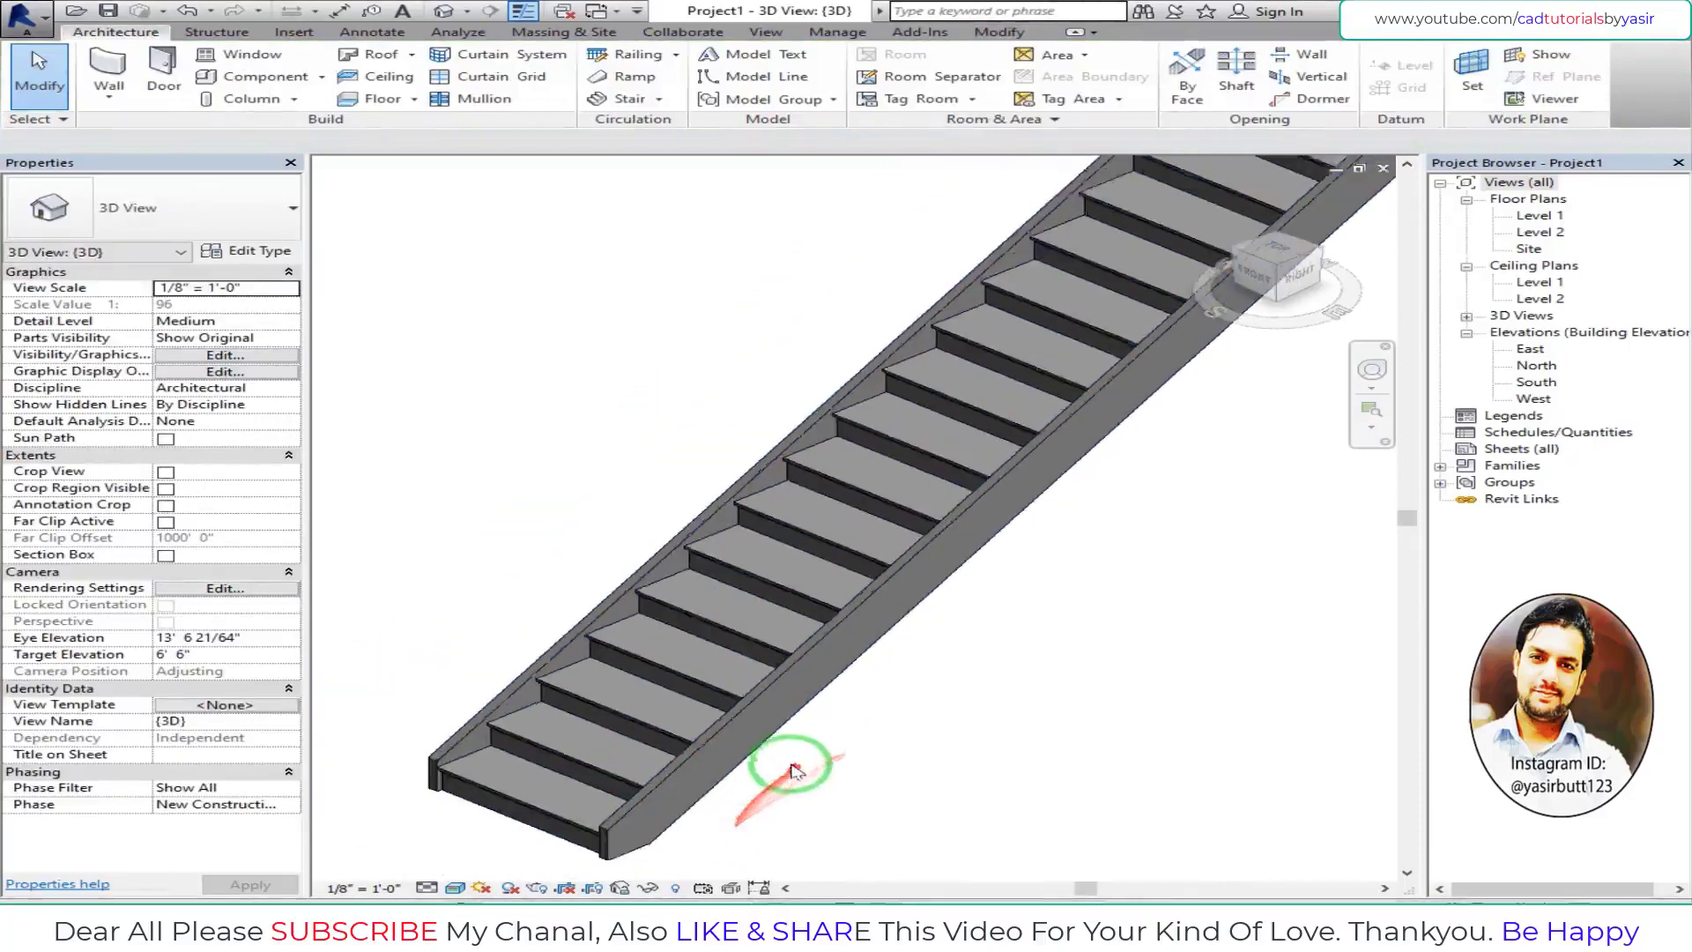
pyautogui.moveTo(914, 639)
pyautogui.mouseDown(button='middle')
pyautogui.moveTo(635, 705)
pyautogui.moveTo(598, 610)
pyautogui.mouseUp(button='middle')
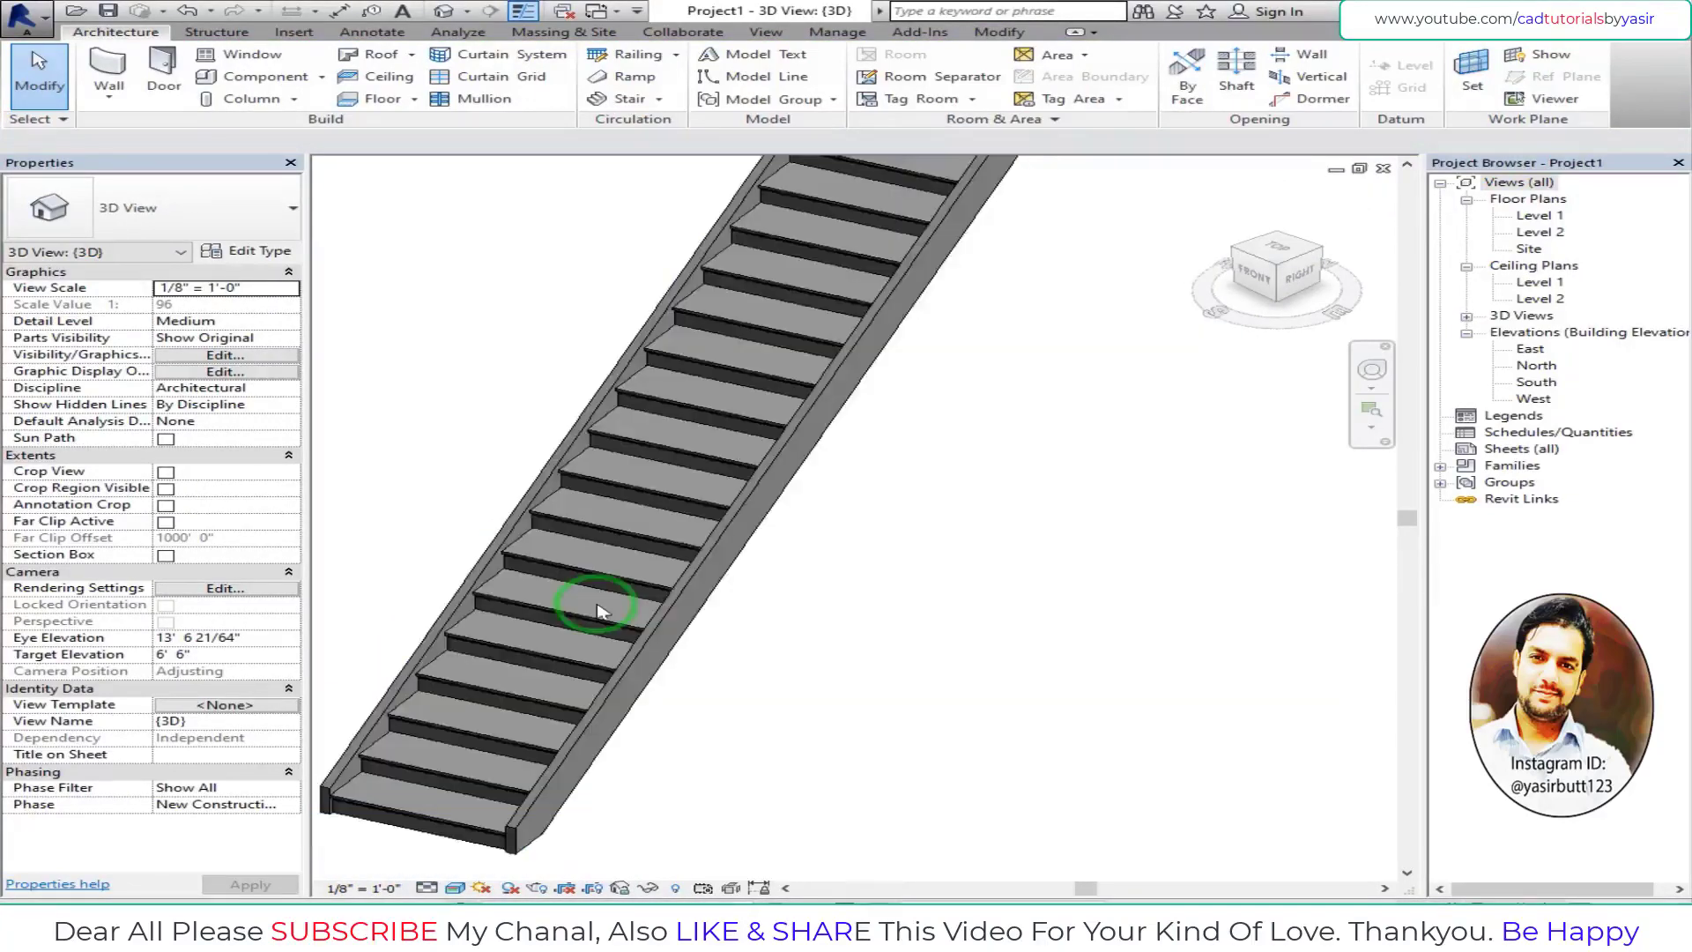
pyautogui.click(663, 622)
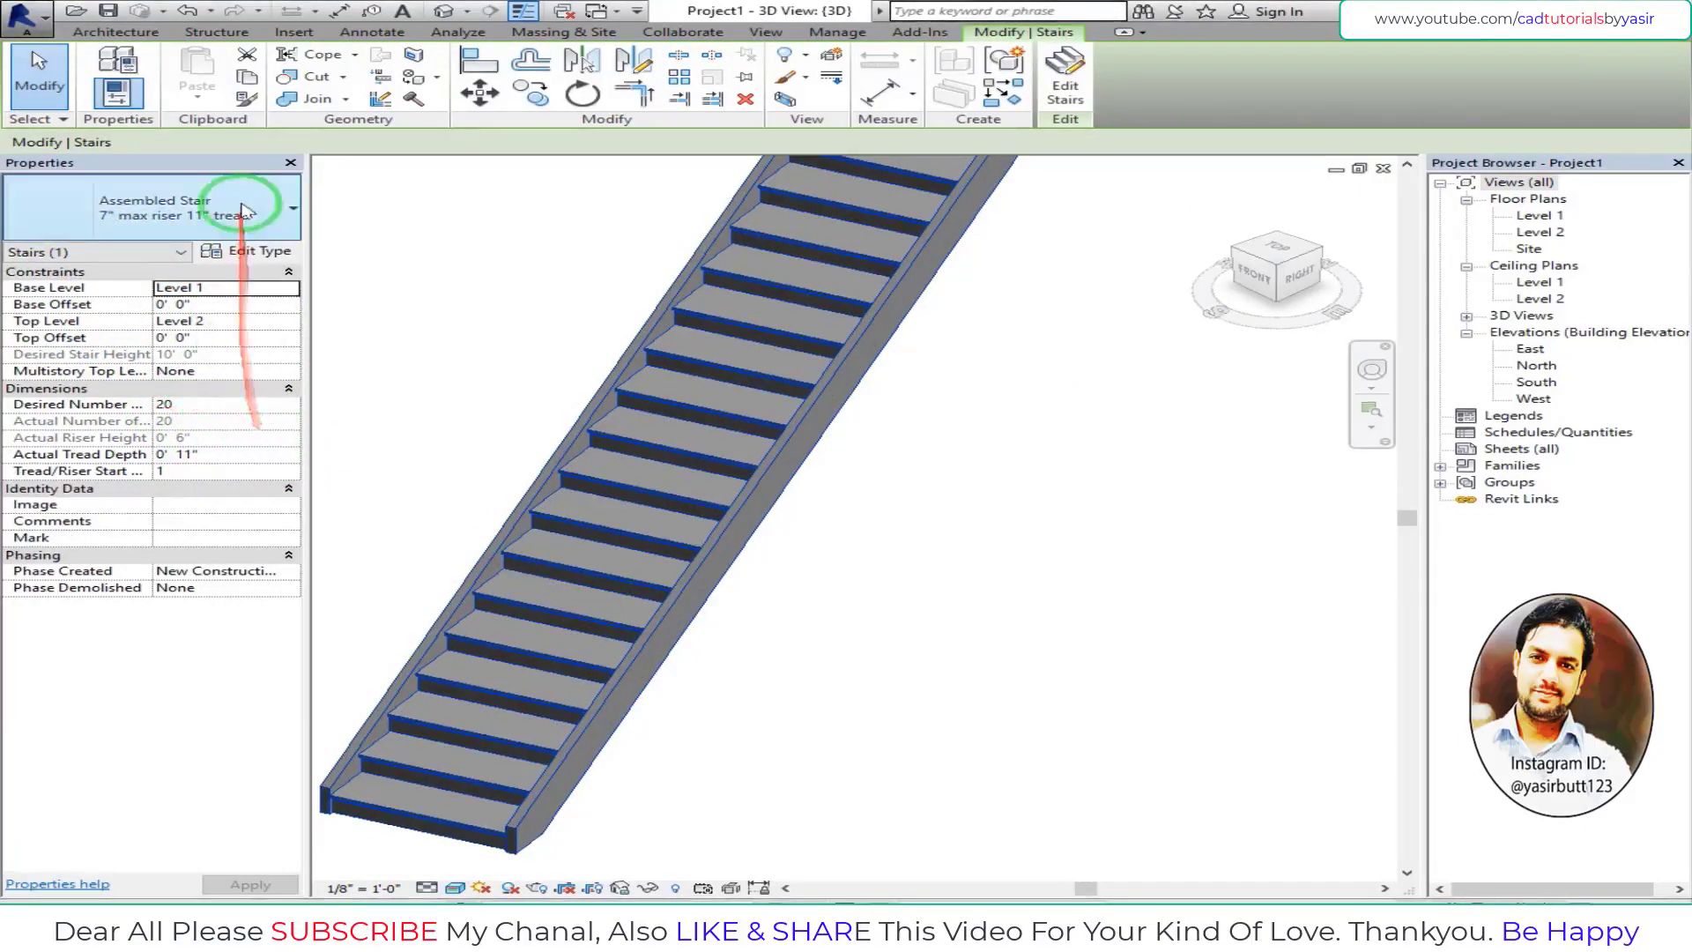
# - Open the stair's Non-Monolithic Run type settings and select its Tread Material value
pyautogui.click(243, 255)
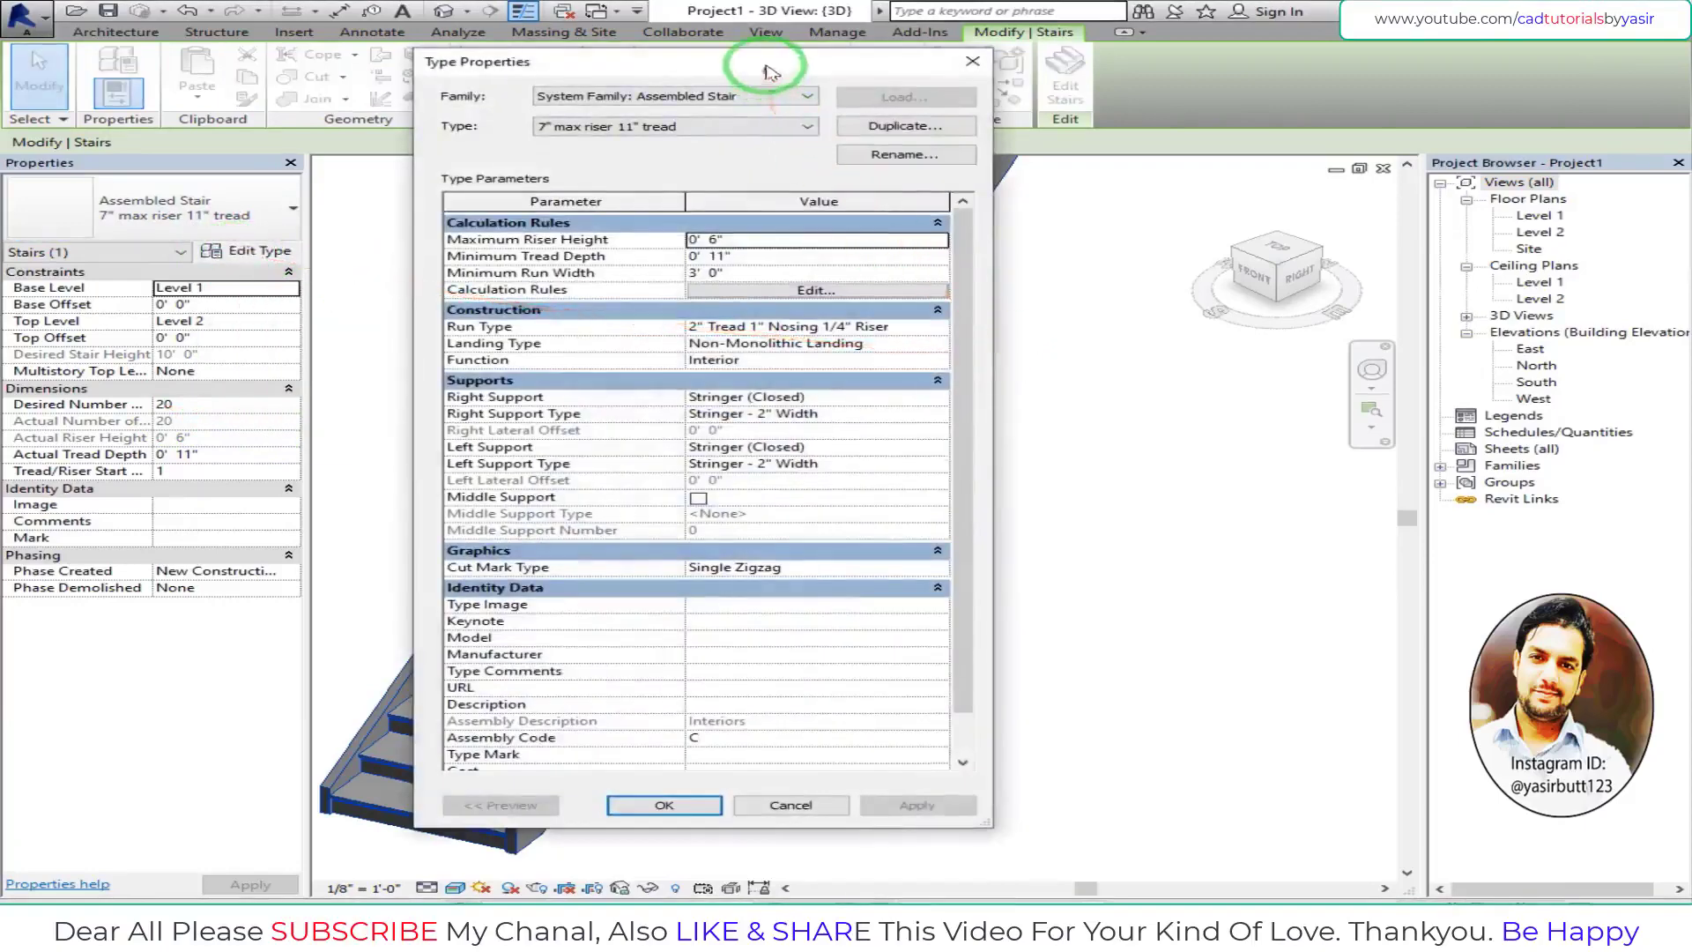
pyautogui.moveTo(765, 71)
pyautogui.mouseDown()
pyautogui.moveTo(1219, 107)
pyautogui.moveTo(1070, 61)
pyautogui.mouseUp()
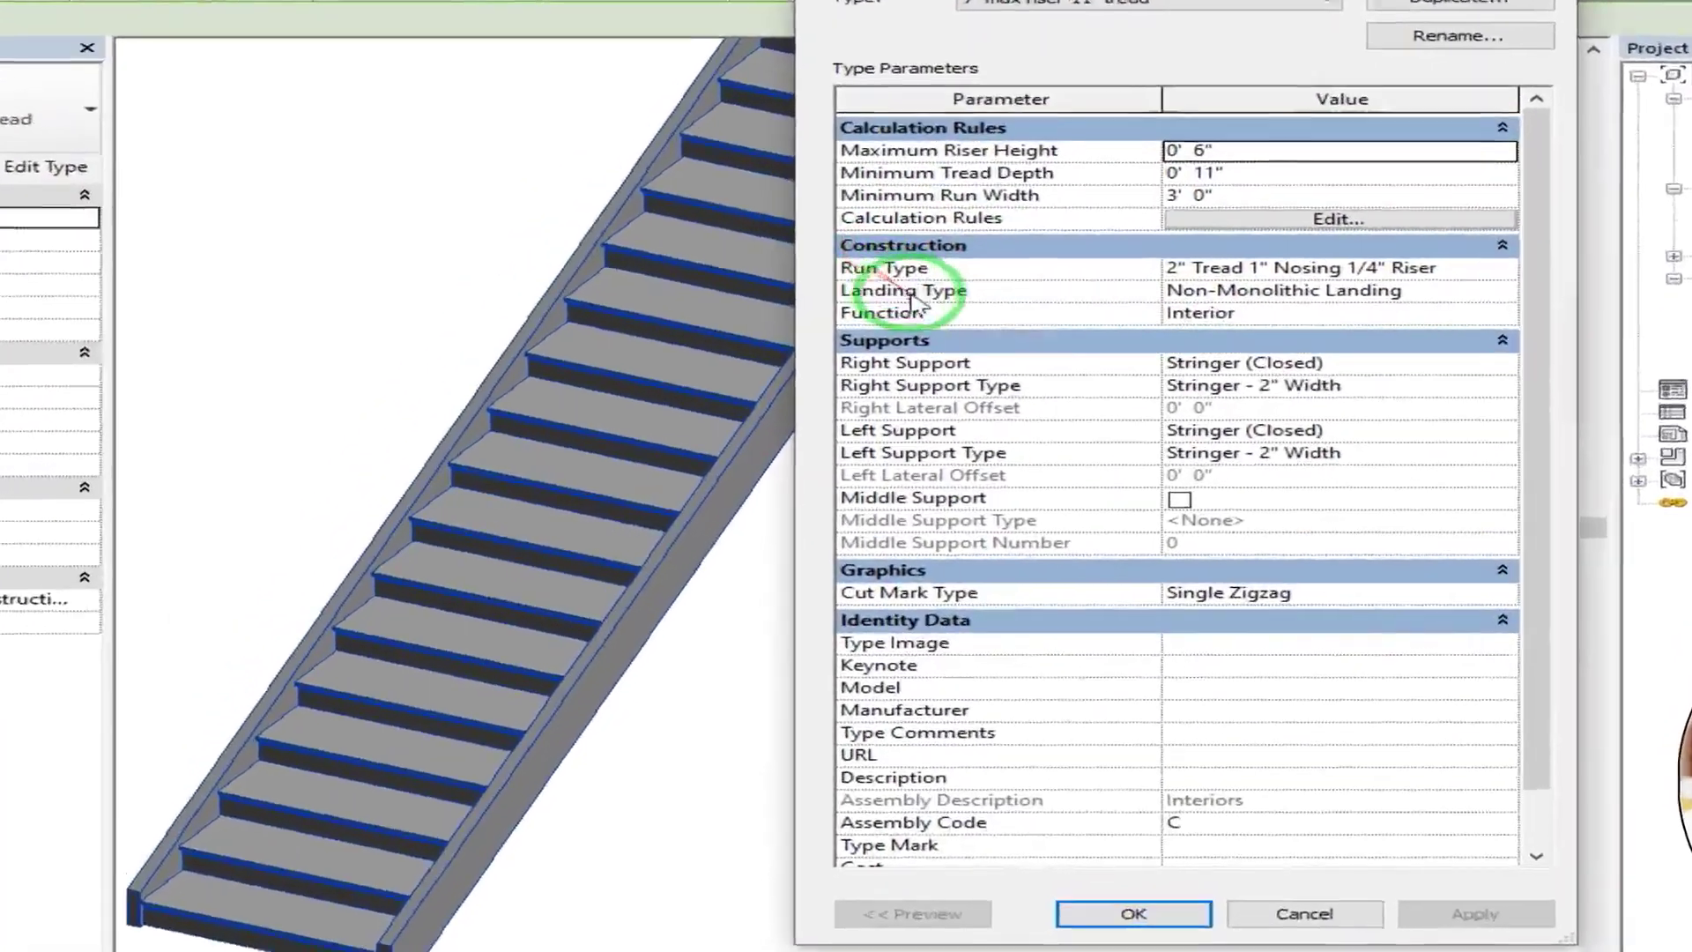
pyautogui.click(1441, 248)
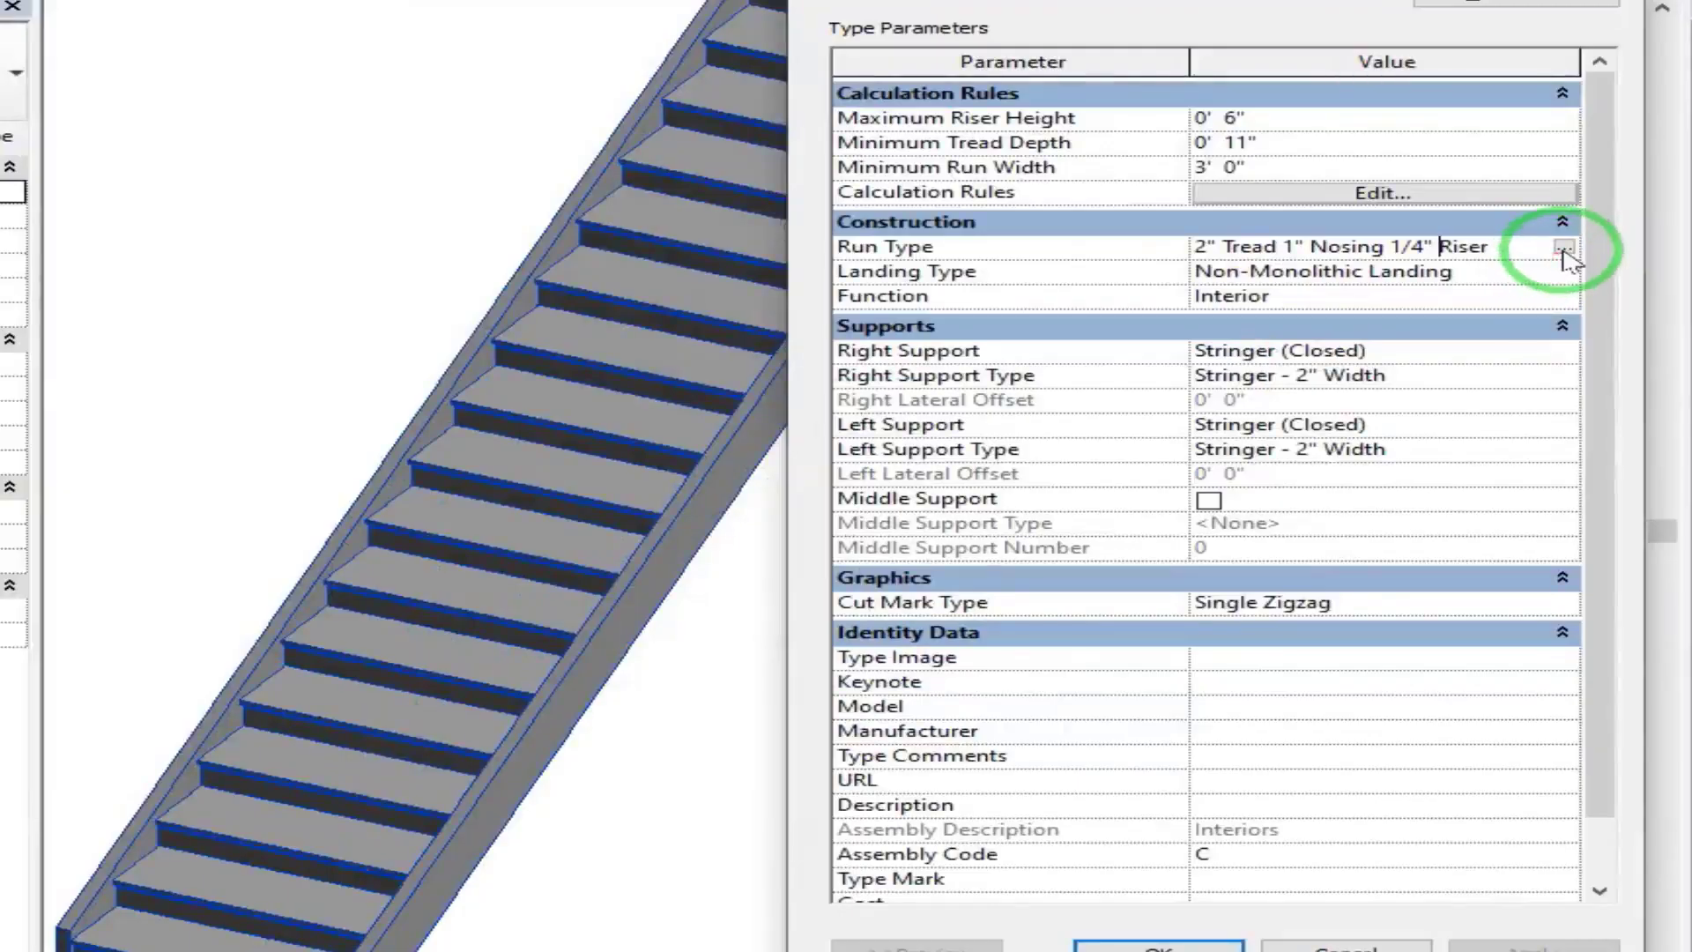
pyautogui.click(1564, 247)
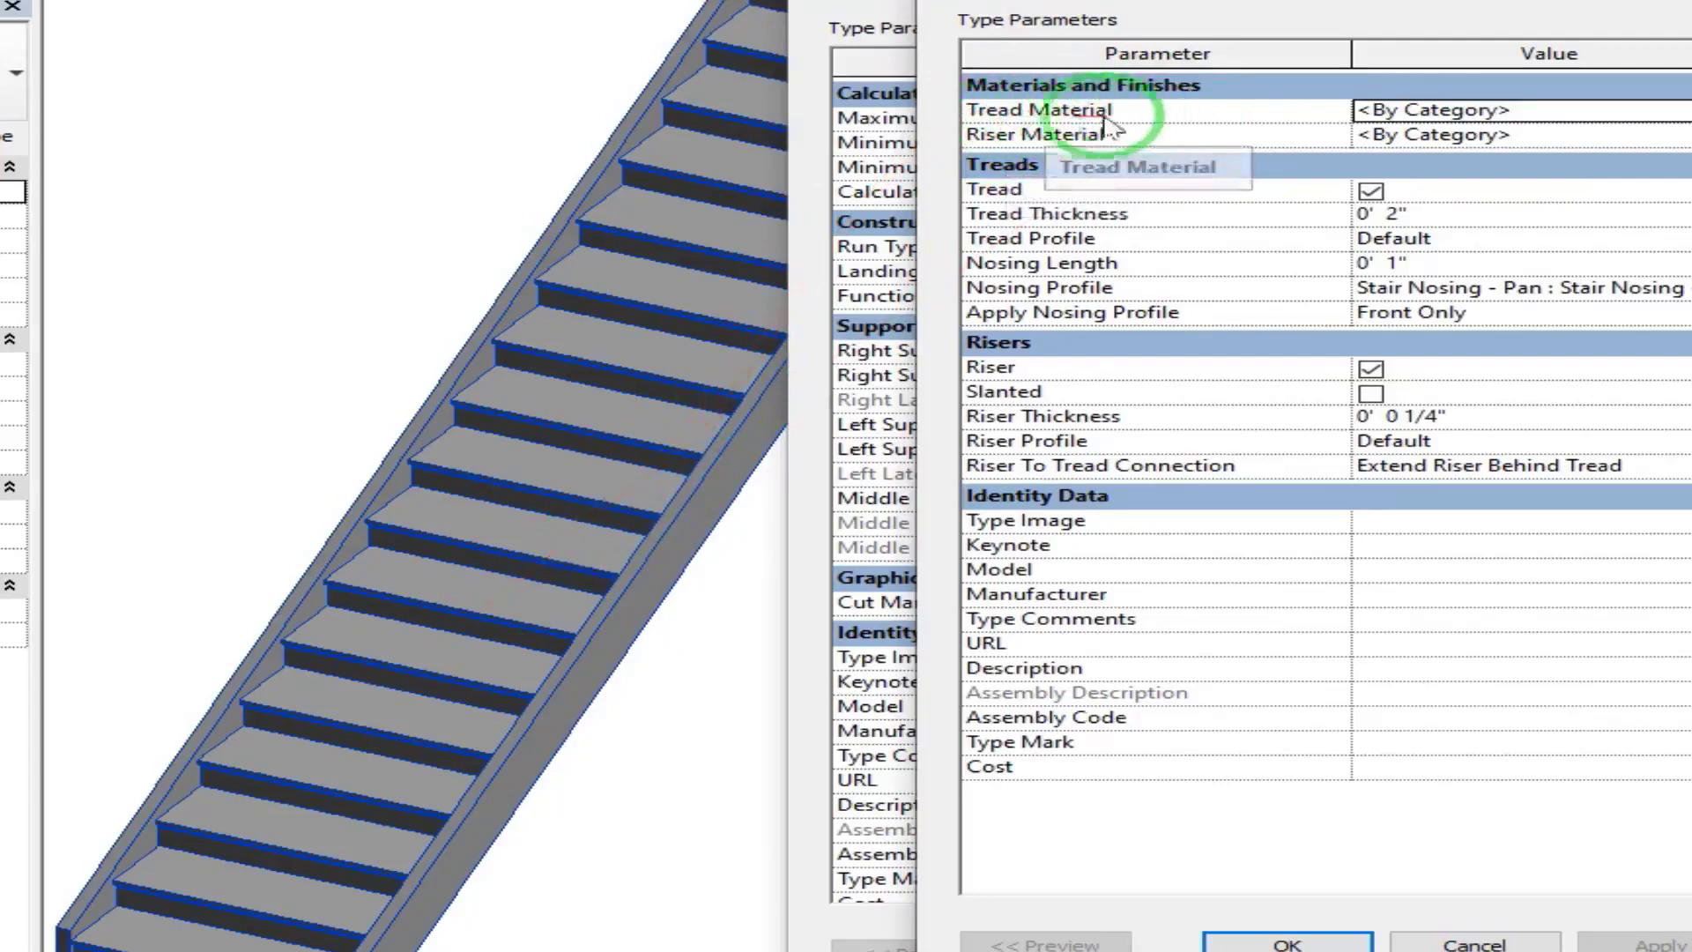
pyautogui.click(1544, 110)
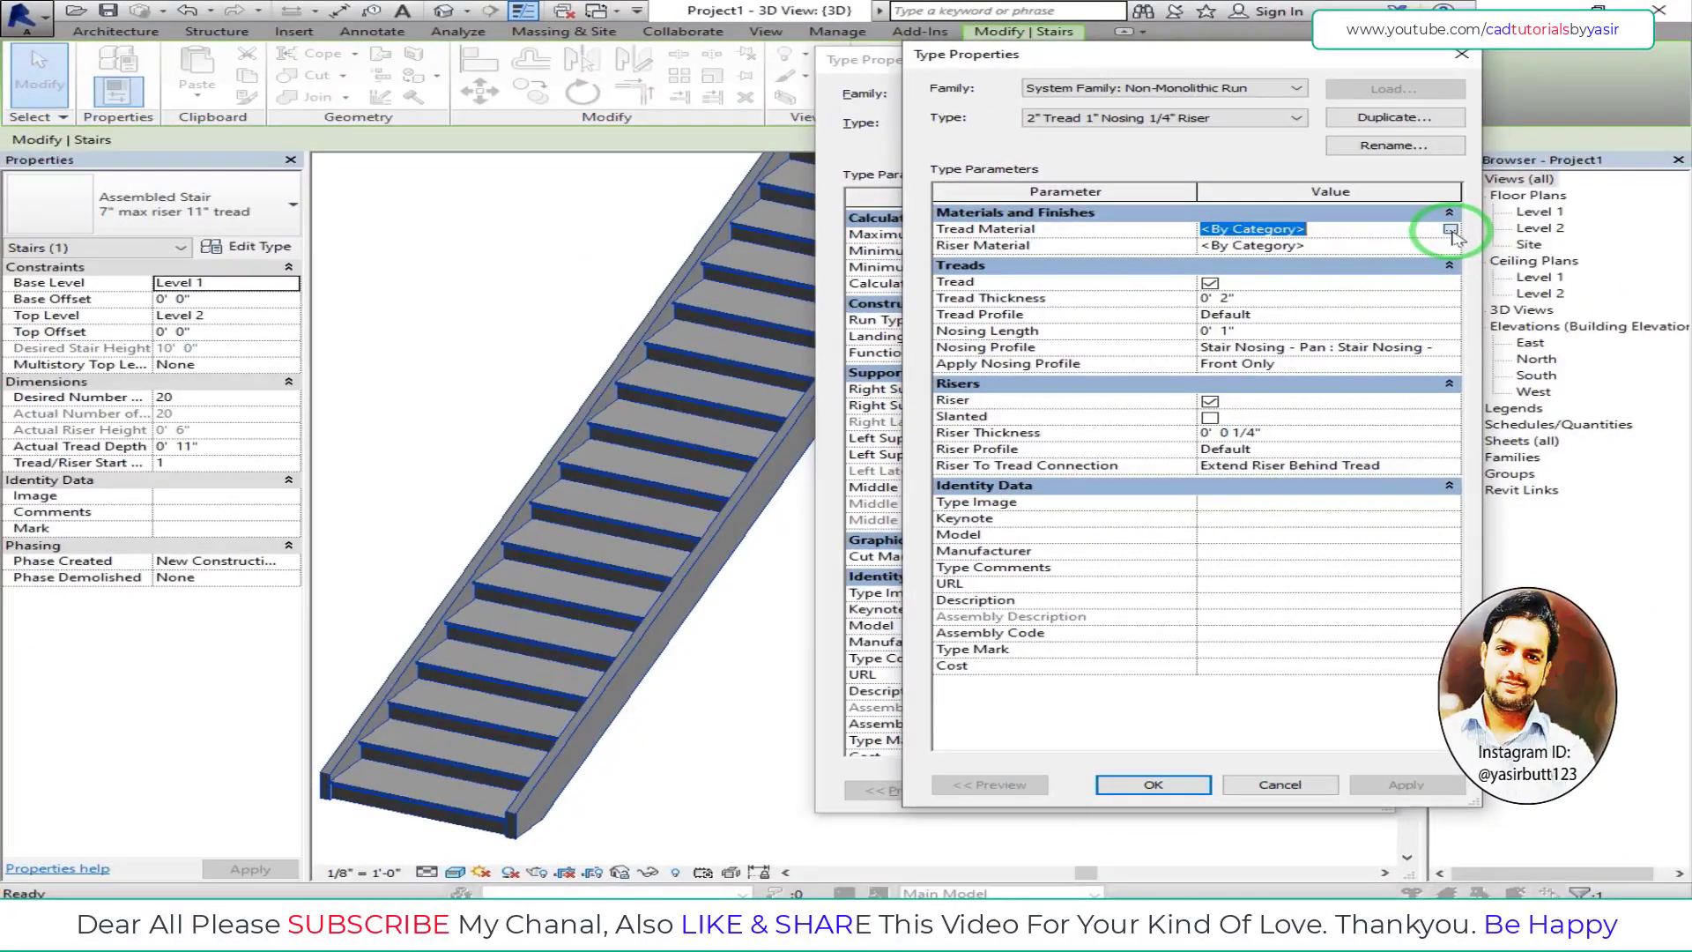
# - Set the run type's Tread Material to Carpet (1) and apply it
pyautogui.click(1450, 231)
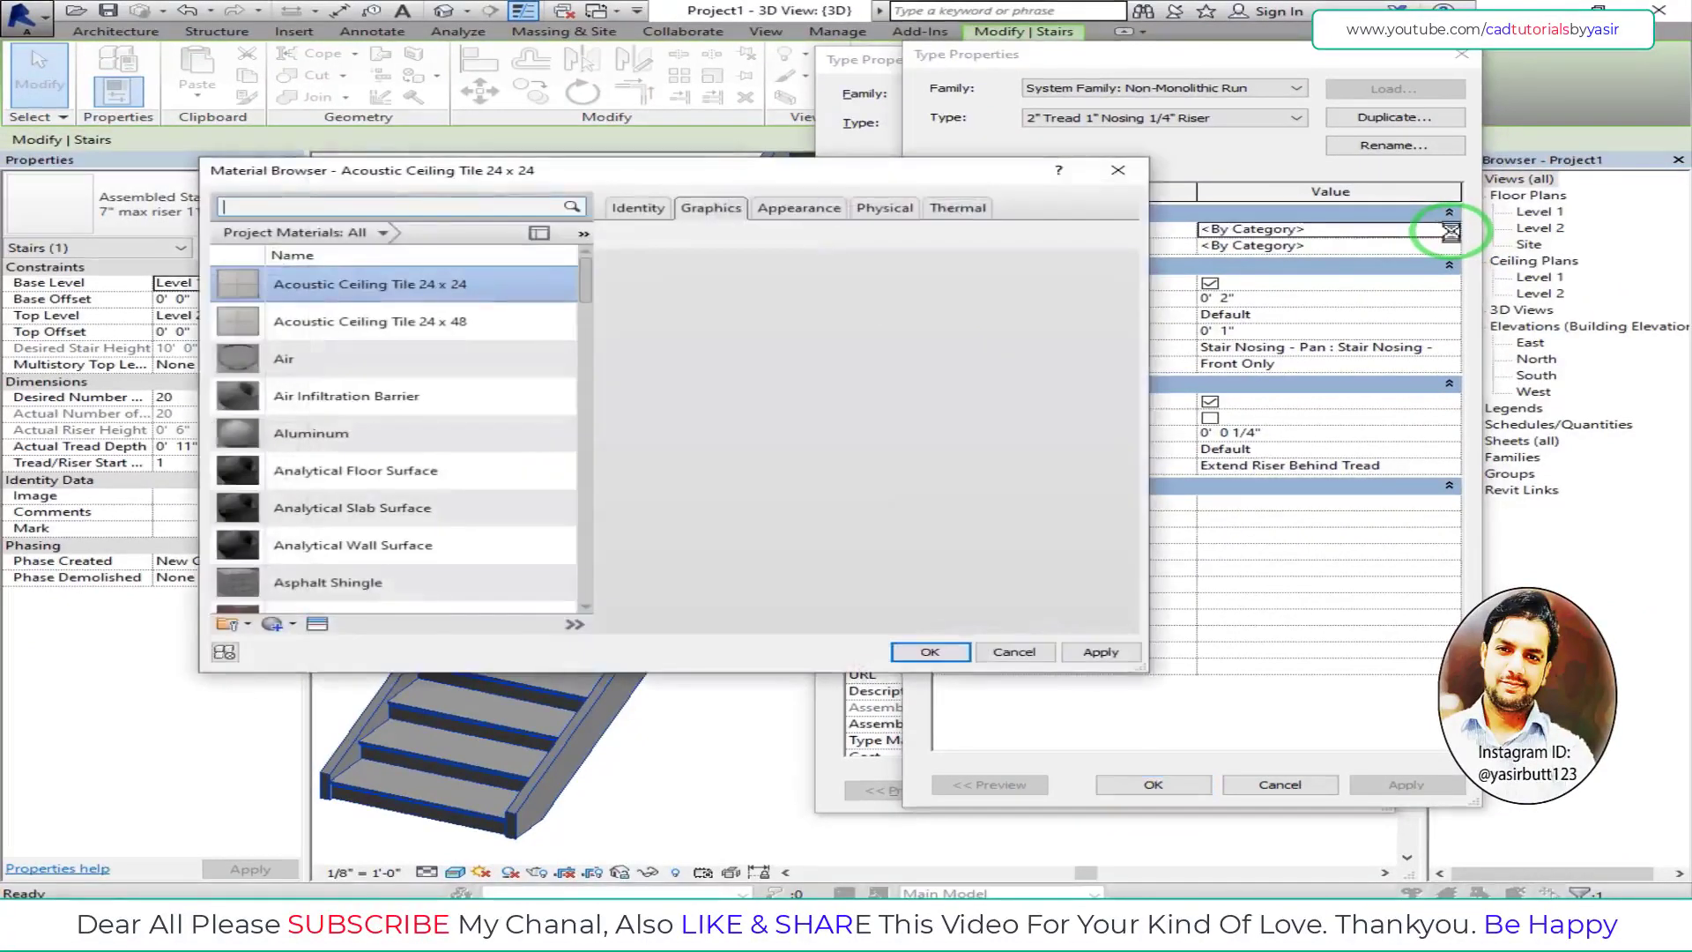
pyautogui.moveTo(731, 177); pyautogui.dragTo(966, 174)
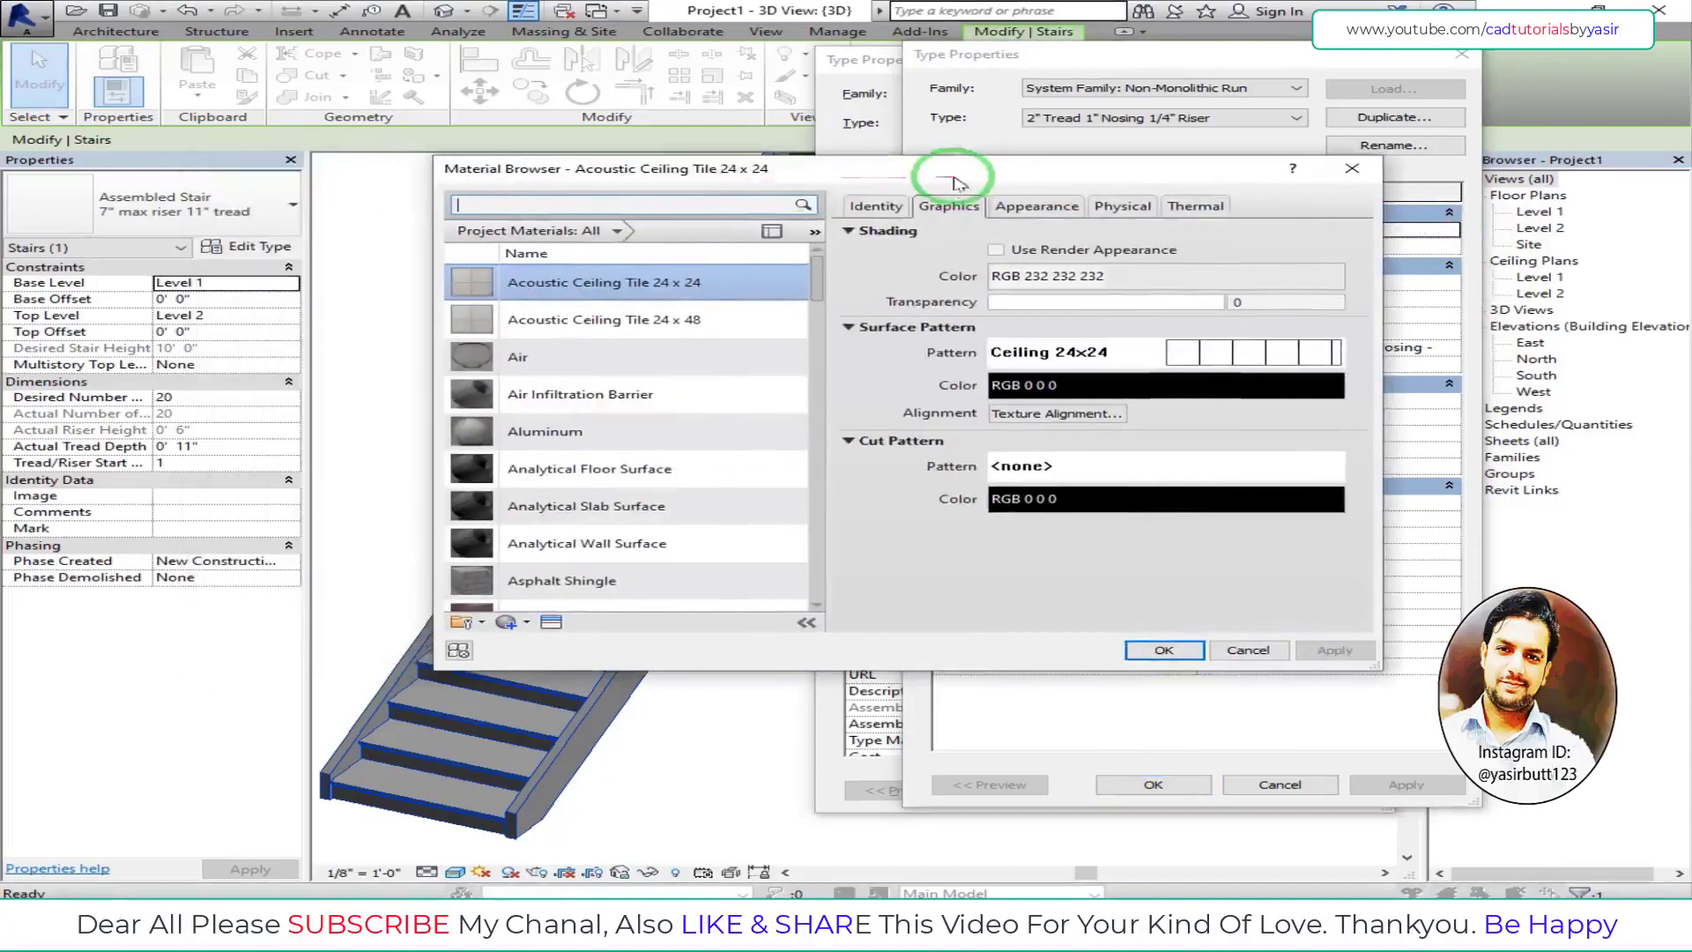
pyautogui.moveTo(817, 269); pyautogui.dragTo(827, 333)
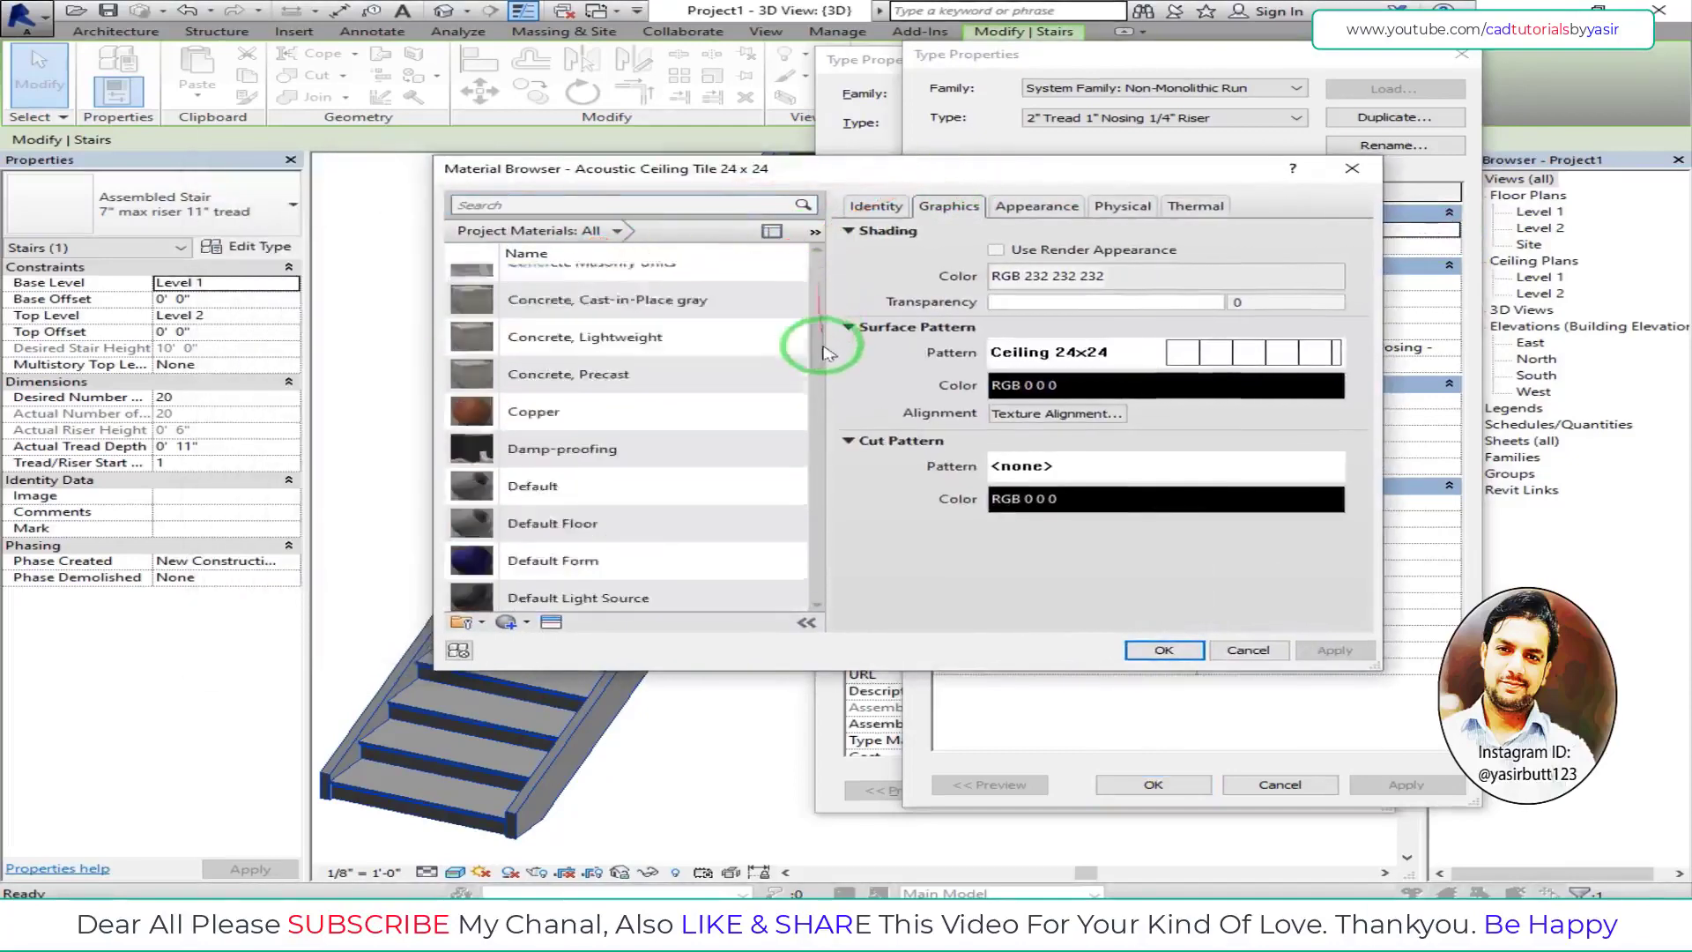
pyautogui.click(546, 297)
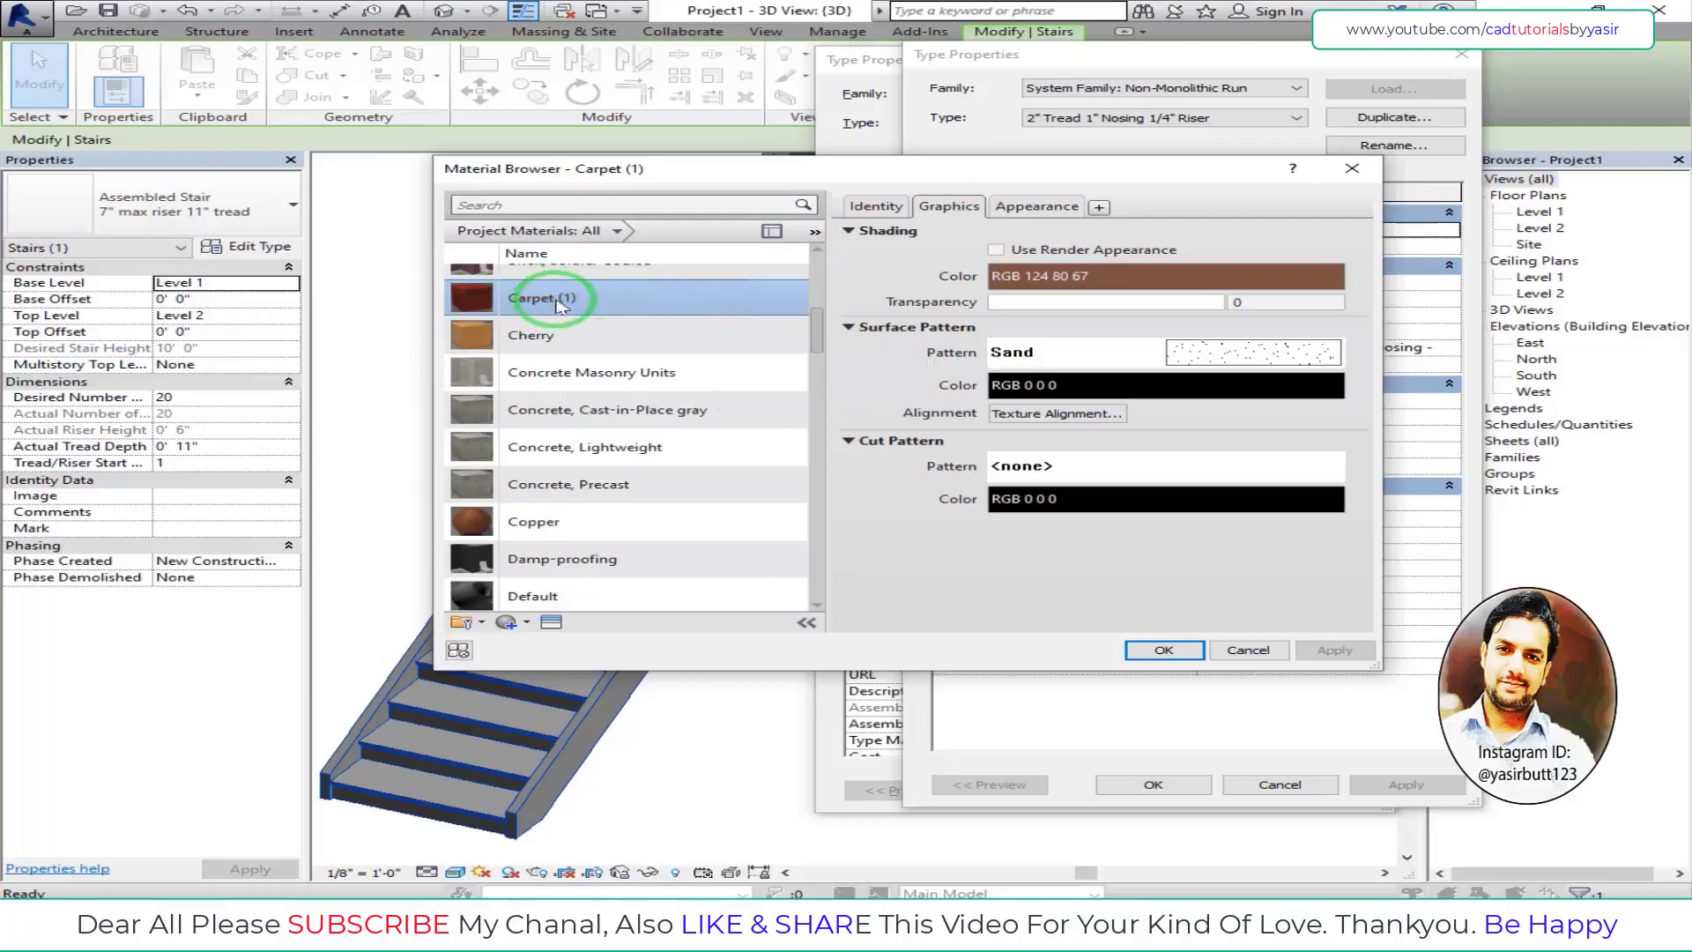
pyautogui.click(1163, 650)
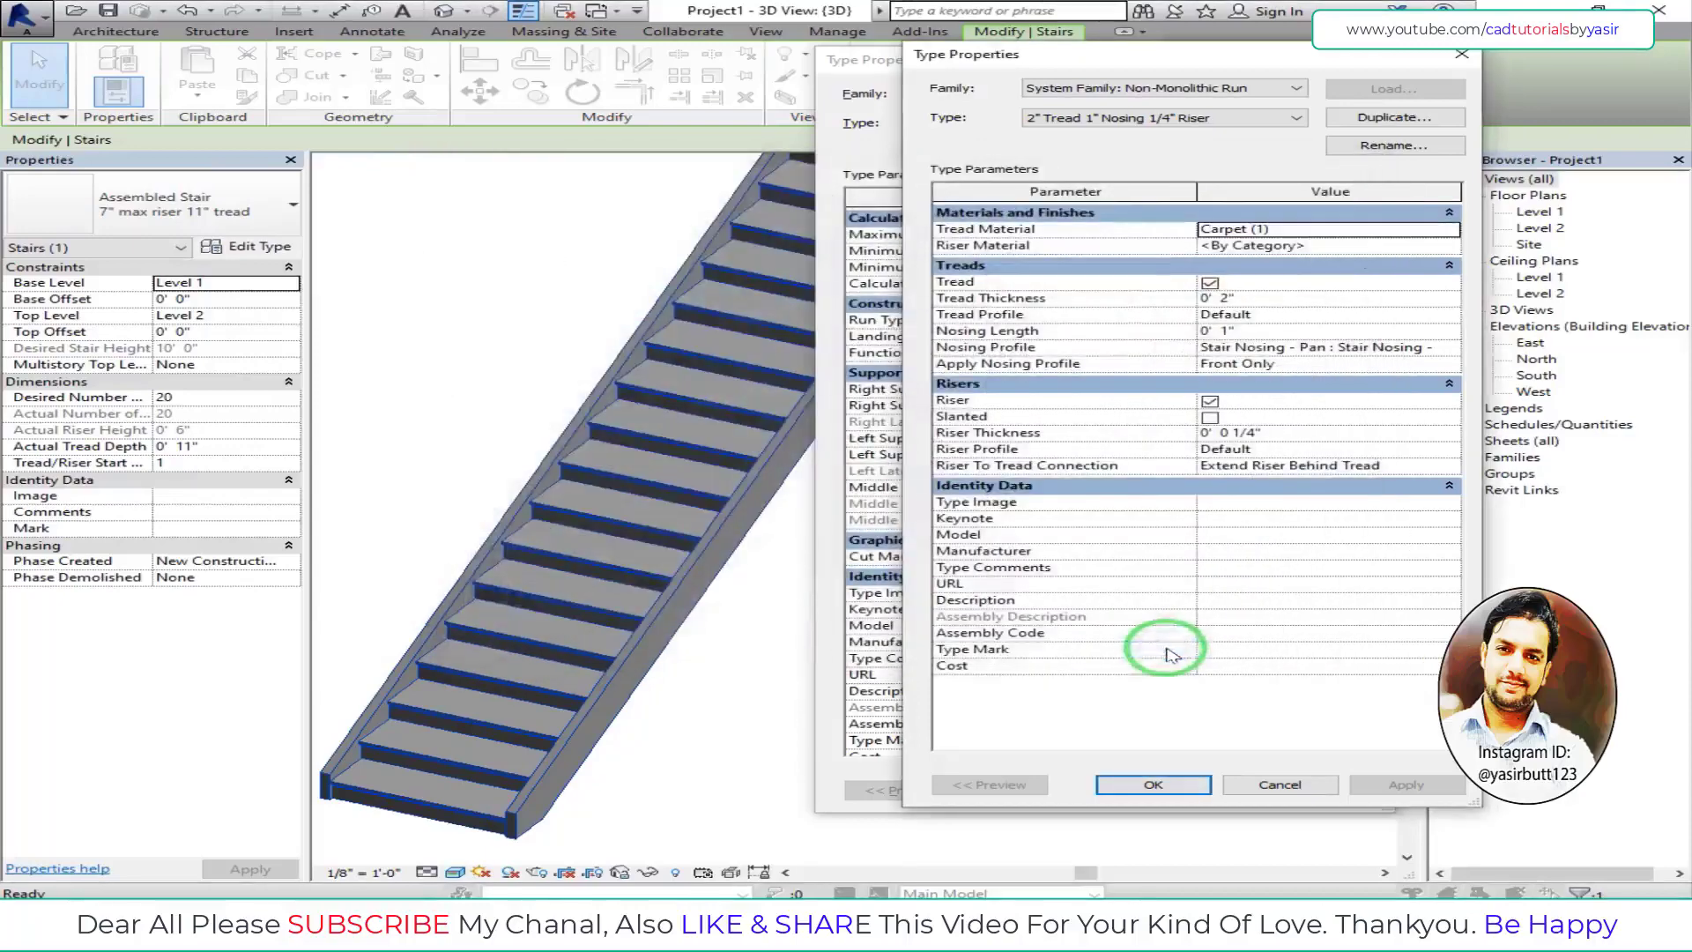
pyautogui.click(1410, 786)
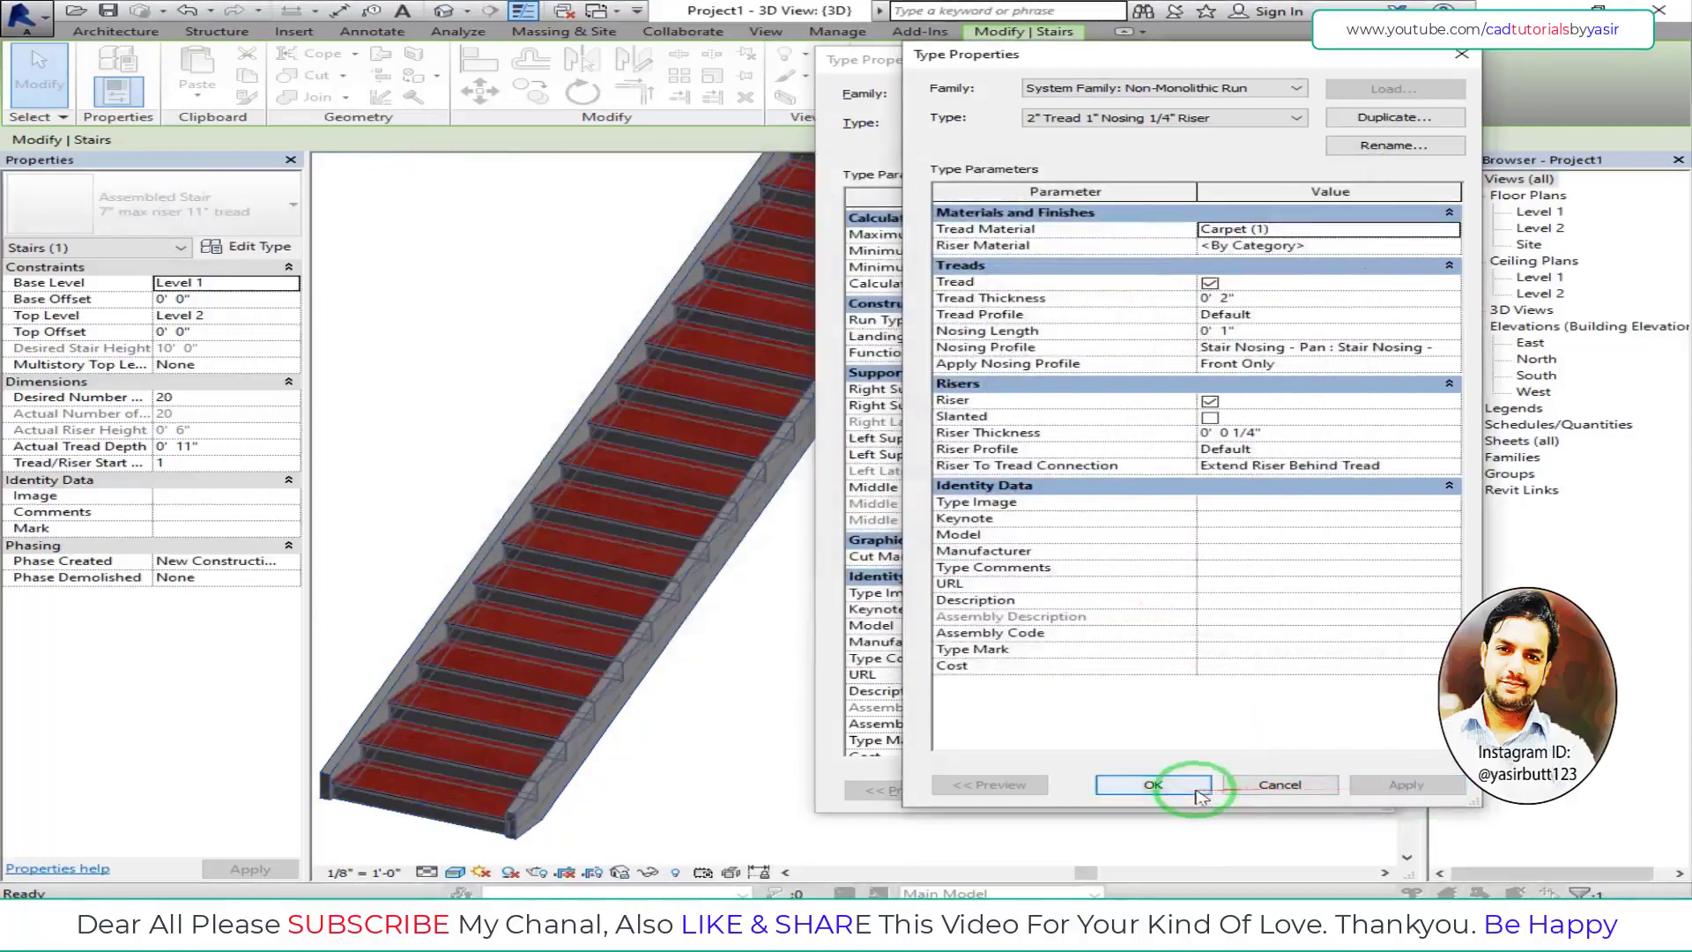
# - Confirm both Type Properties dialogs to commit the carpet treads
pyautogui.click(1128, 782)
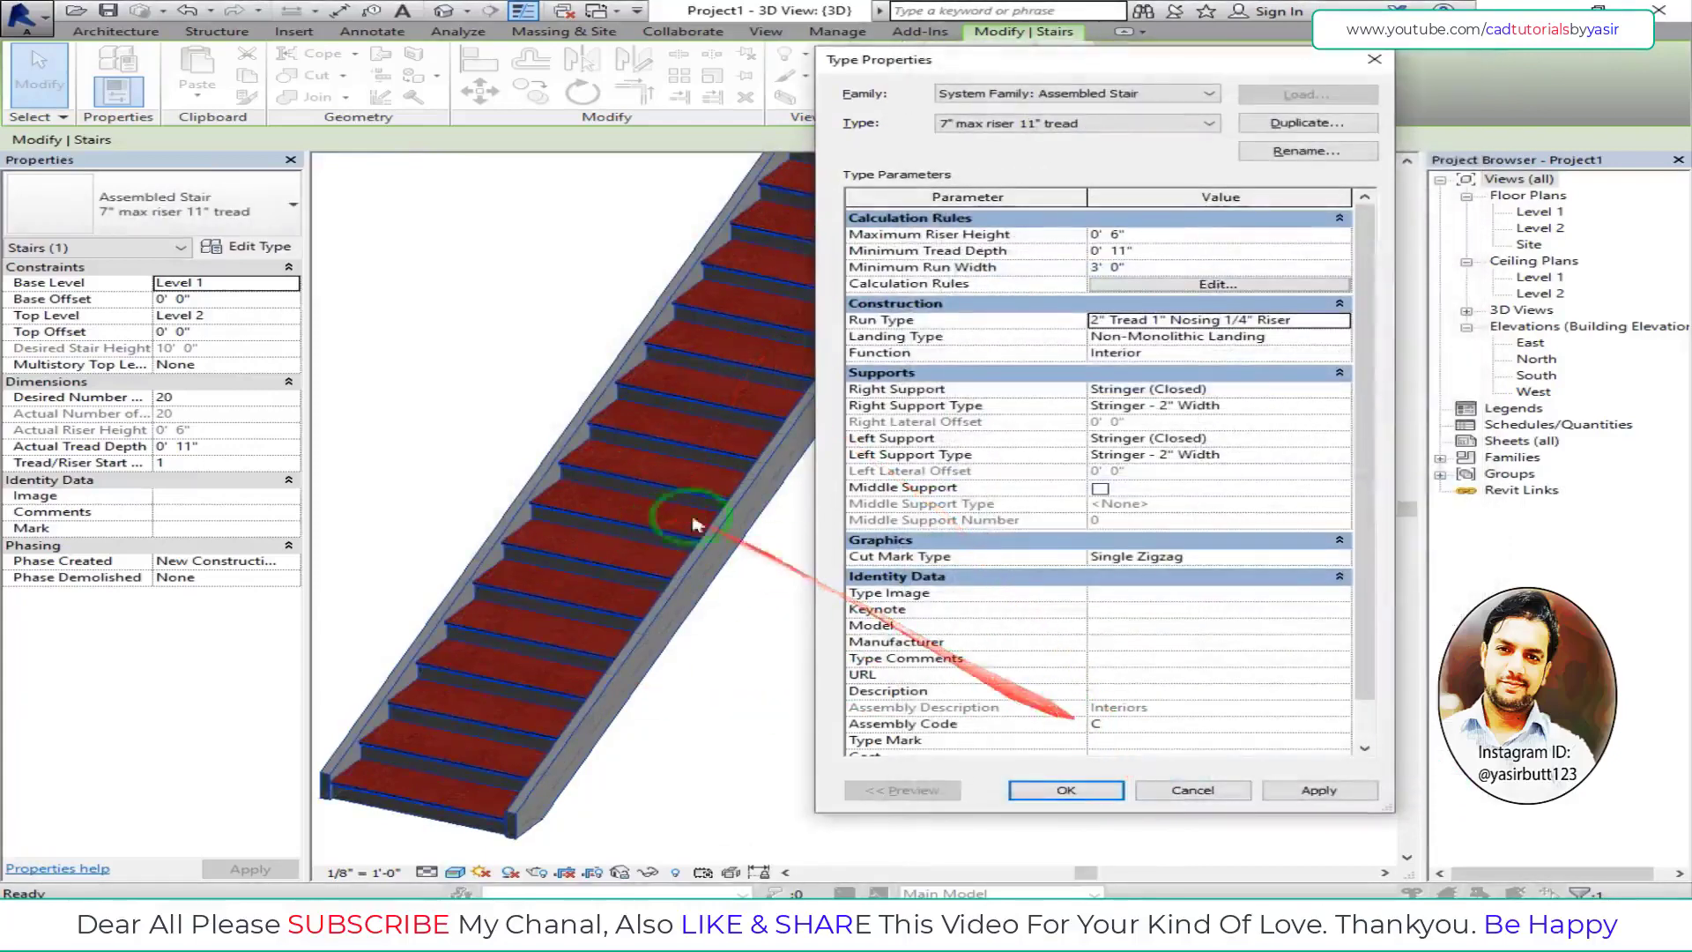
pyautogui.click(1067, 790)
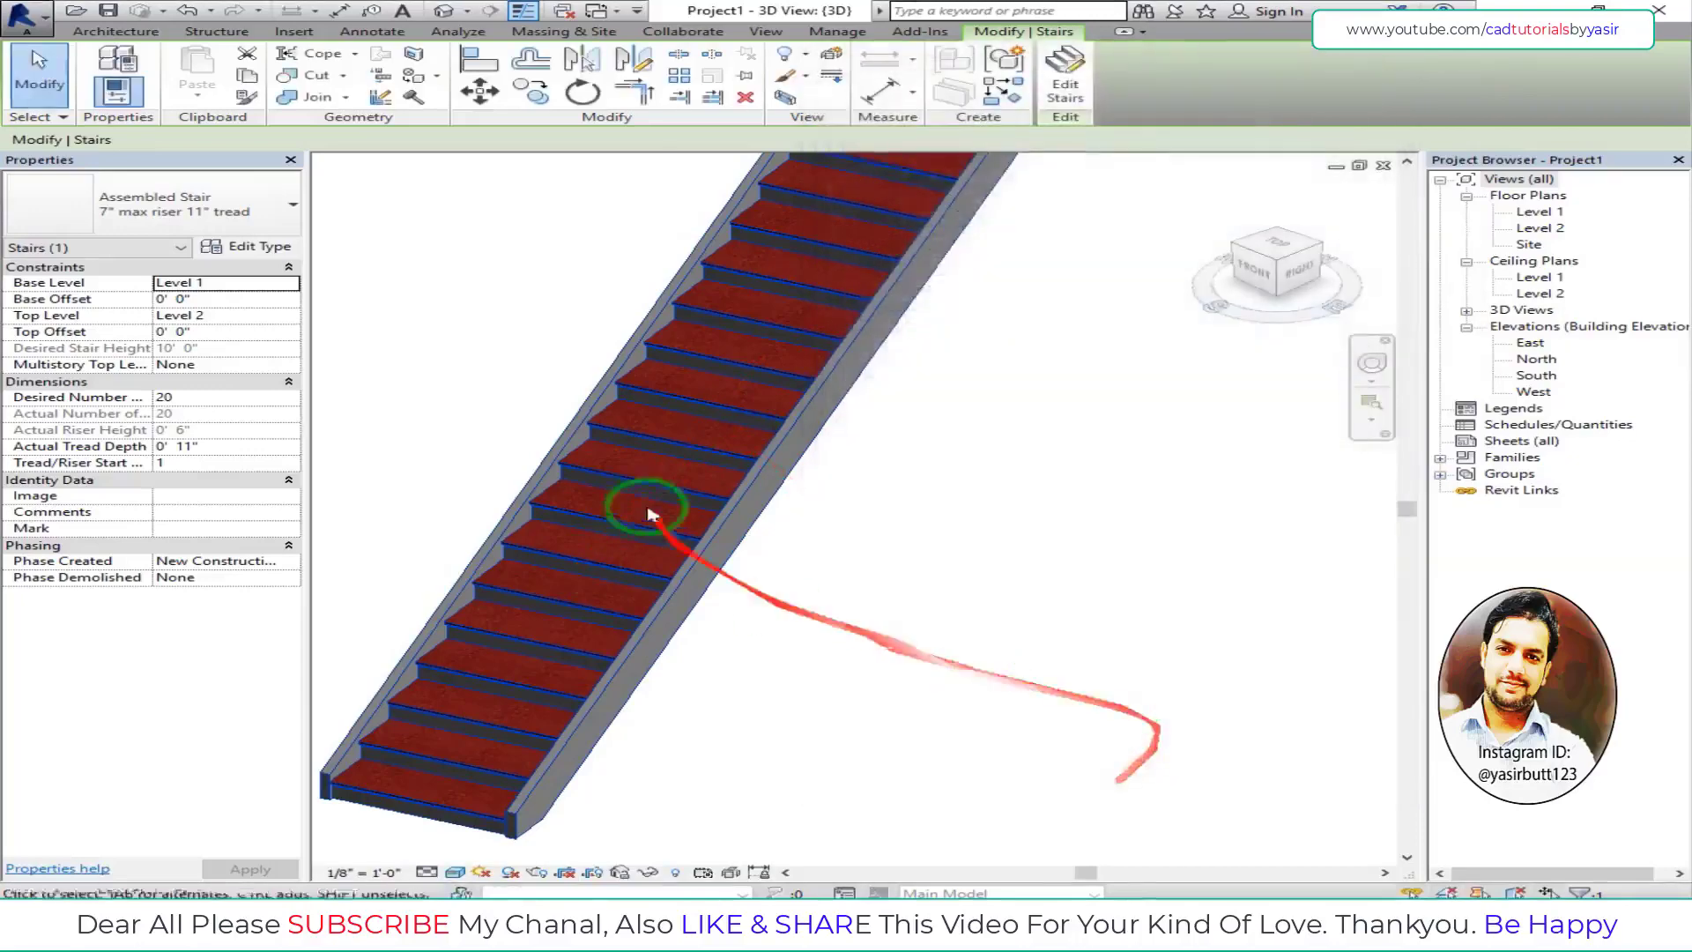
pyautogui.scroll(5, 688, 511)
pyautogui.scroll(-3, 872, 429)
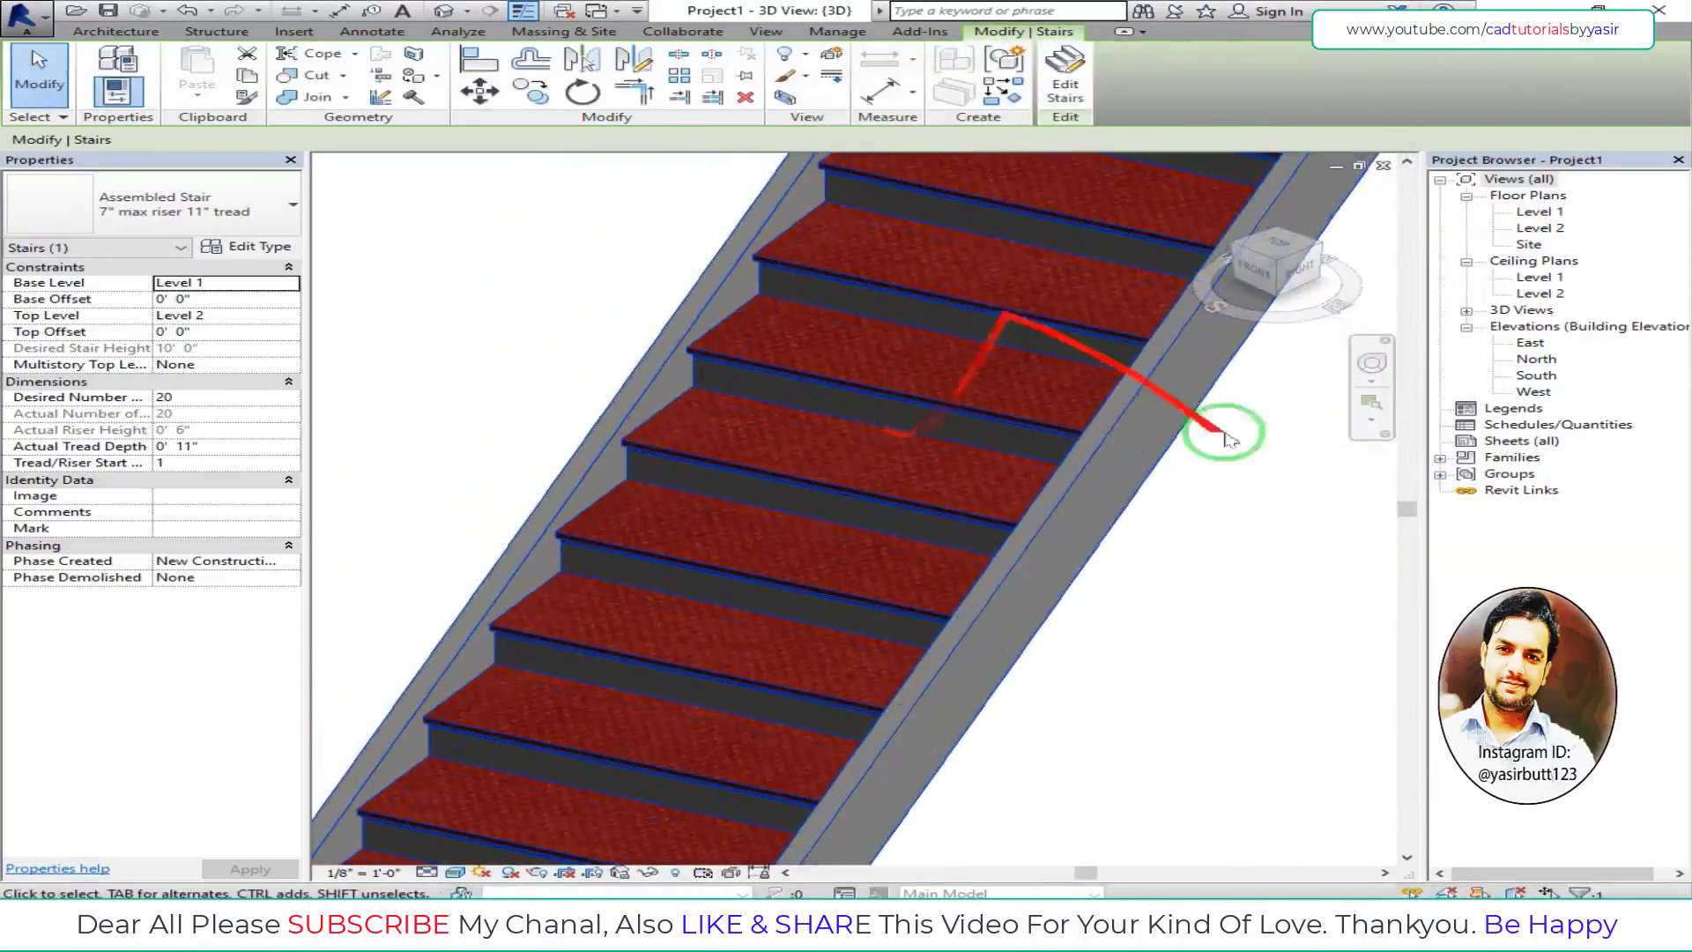
pyautogui.scroll(3, 833, 339)
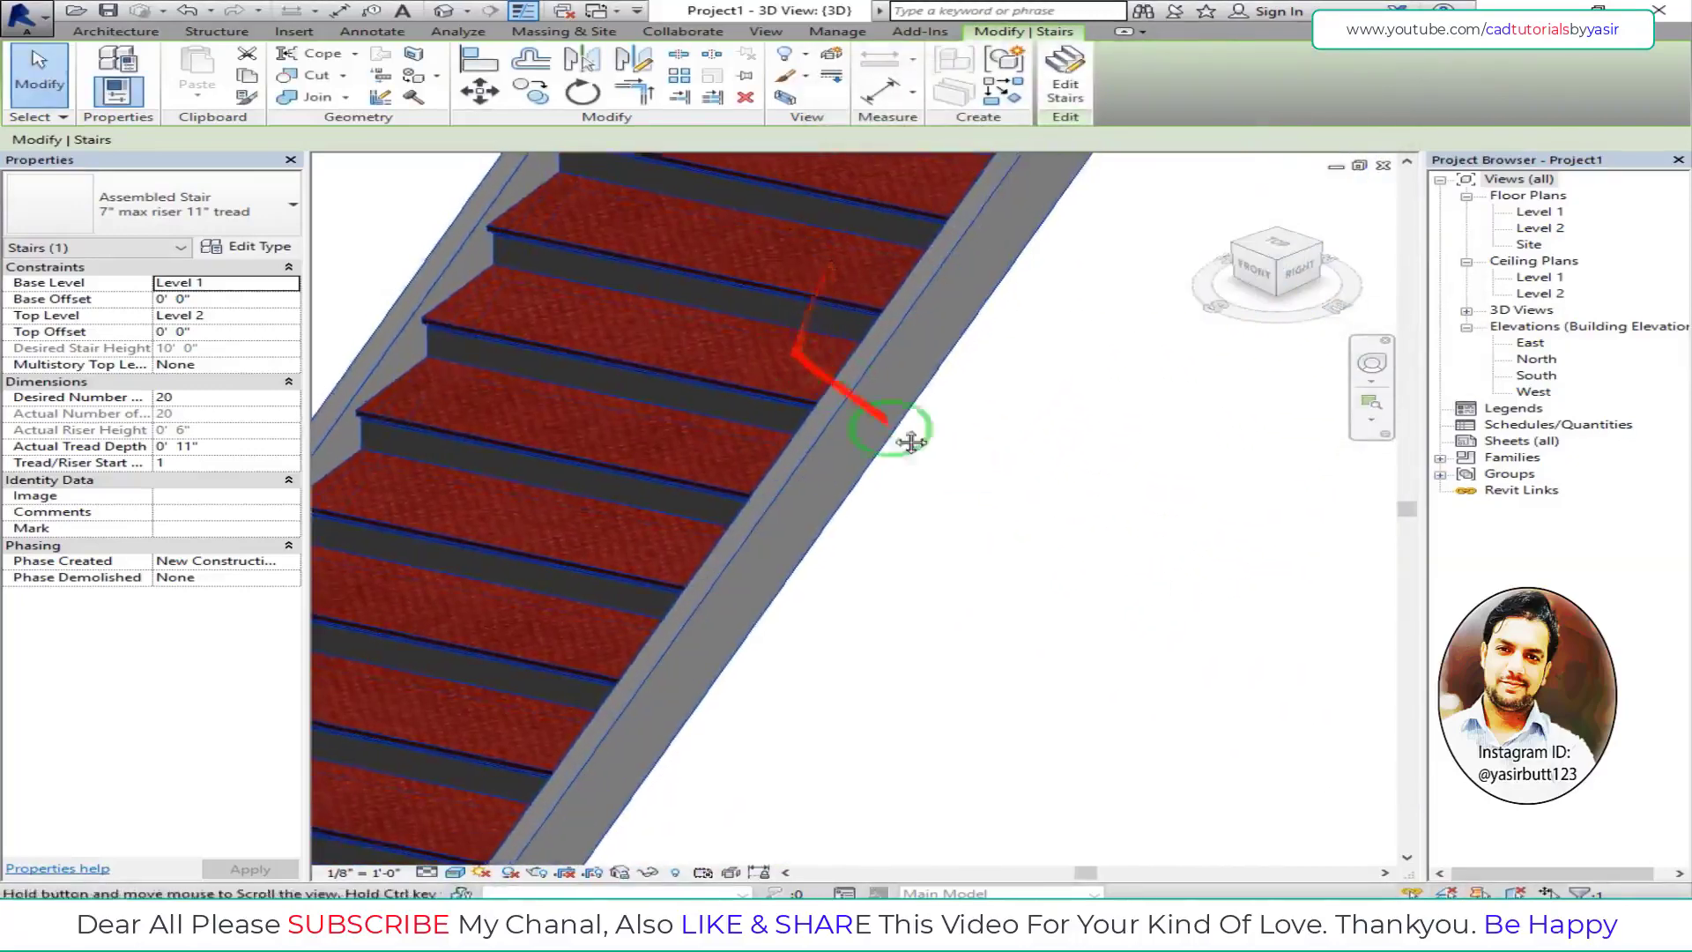
# - Inspect the carpeted treads up close and reselect the stair
pyautogui.moveTo(833, 339); pyautogui.dragTo(971, 401, button='middle')
pyautogui.scroll(-3, 970, 401)
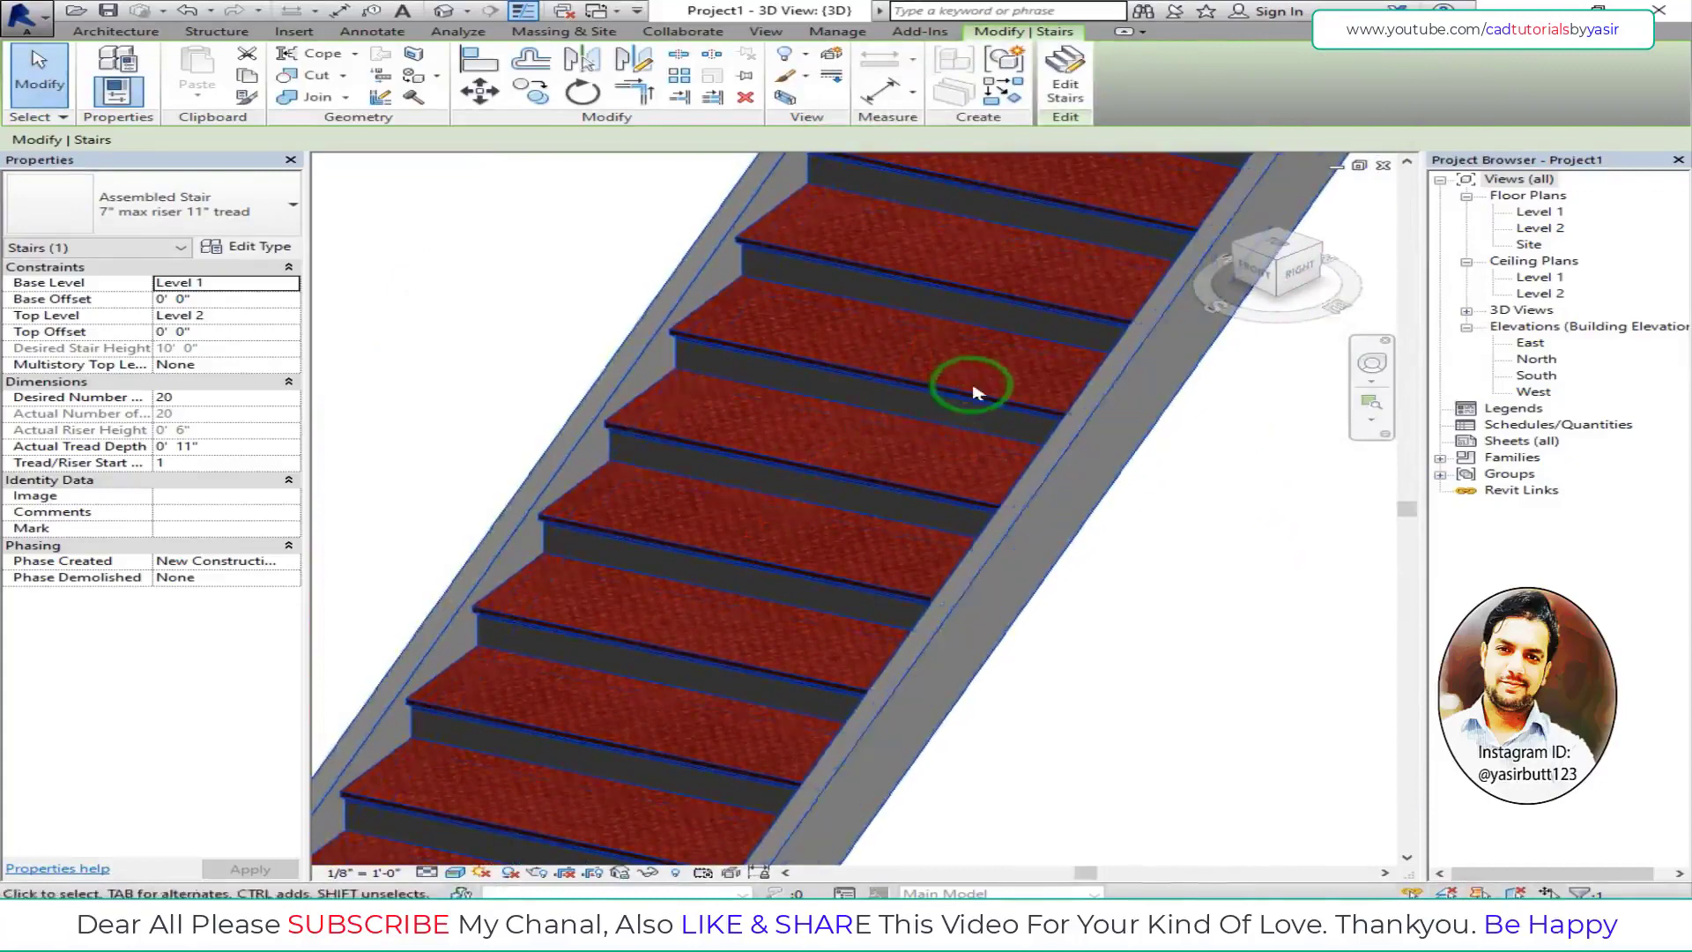
pyautogui.click(845, 724)
pyautogui.click(753, 575)
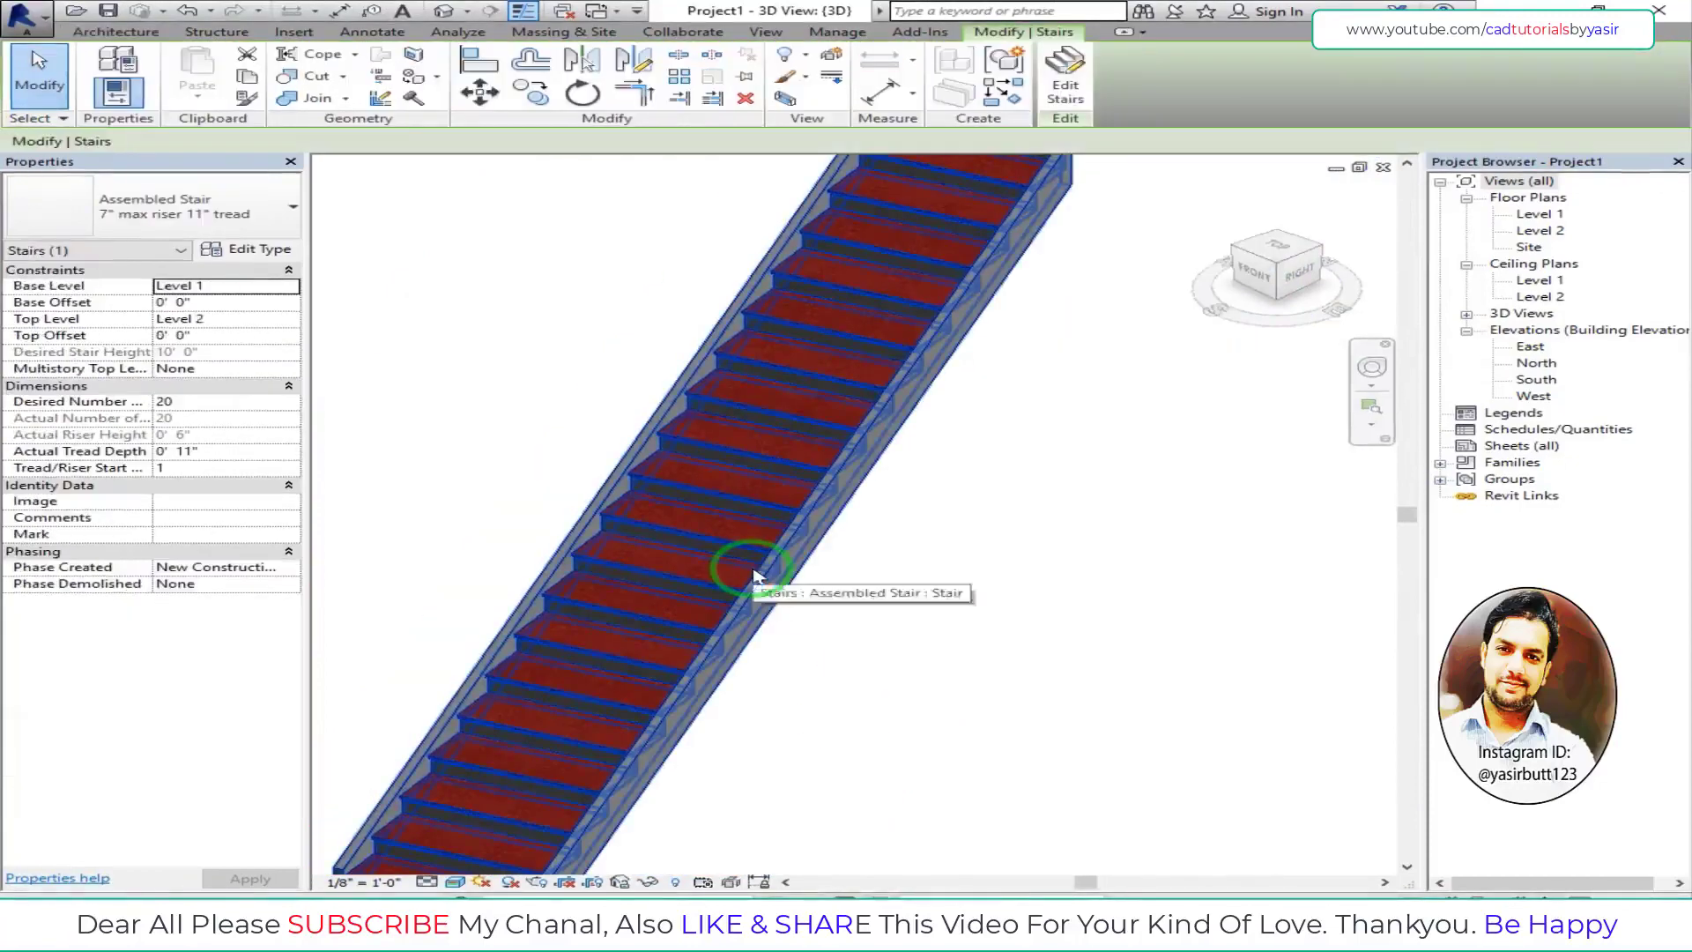
# - Open the run type's settings and the Material Browser for the Riser Material
pyautogui.click(250, 249)
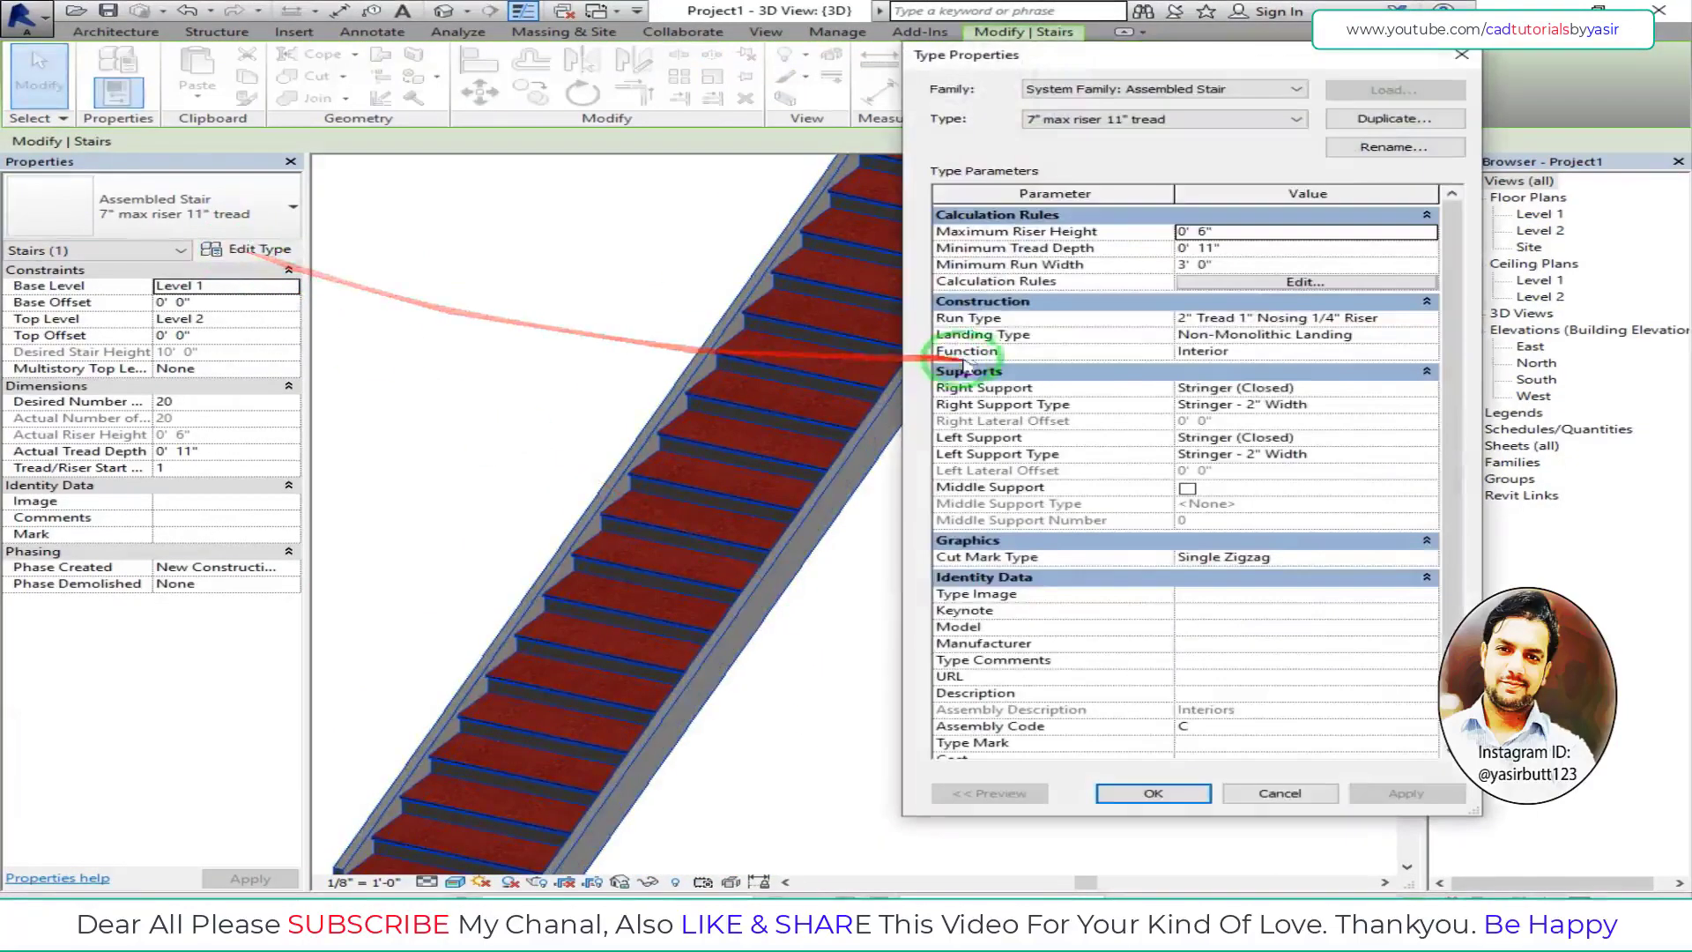
pyautogui.click(1392, 319)
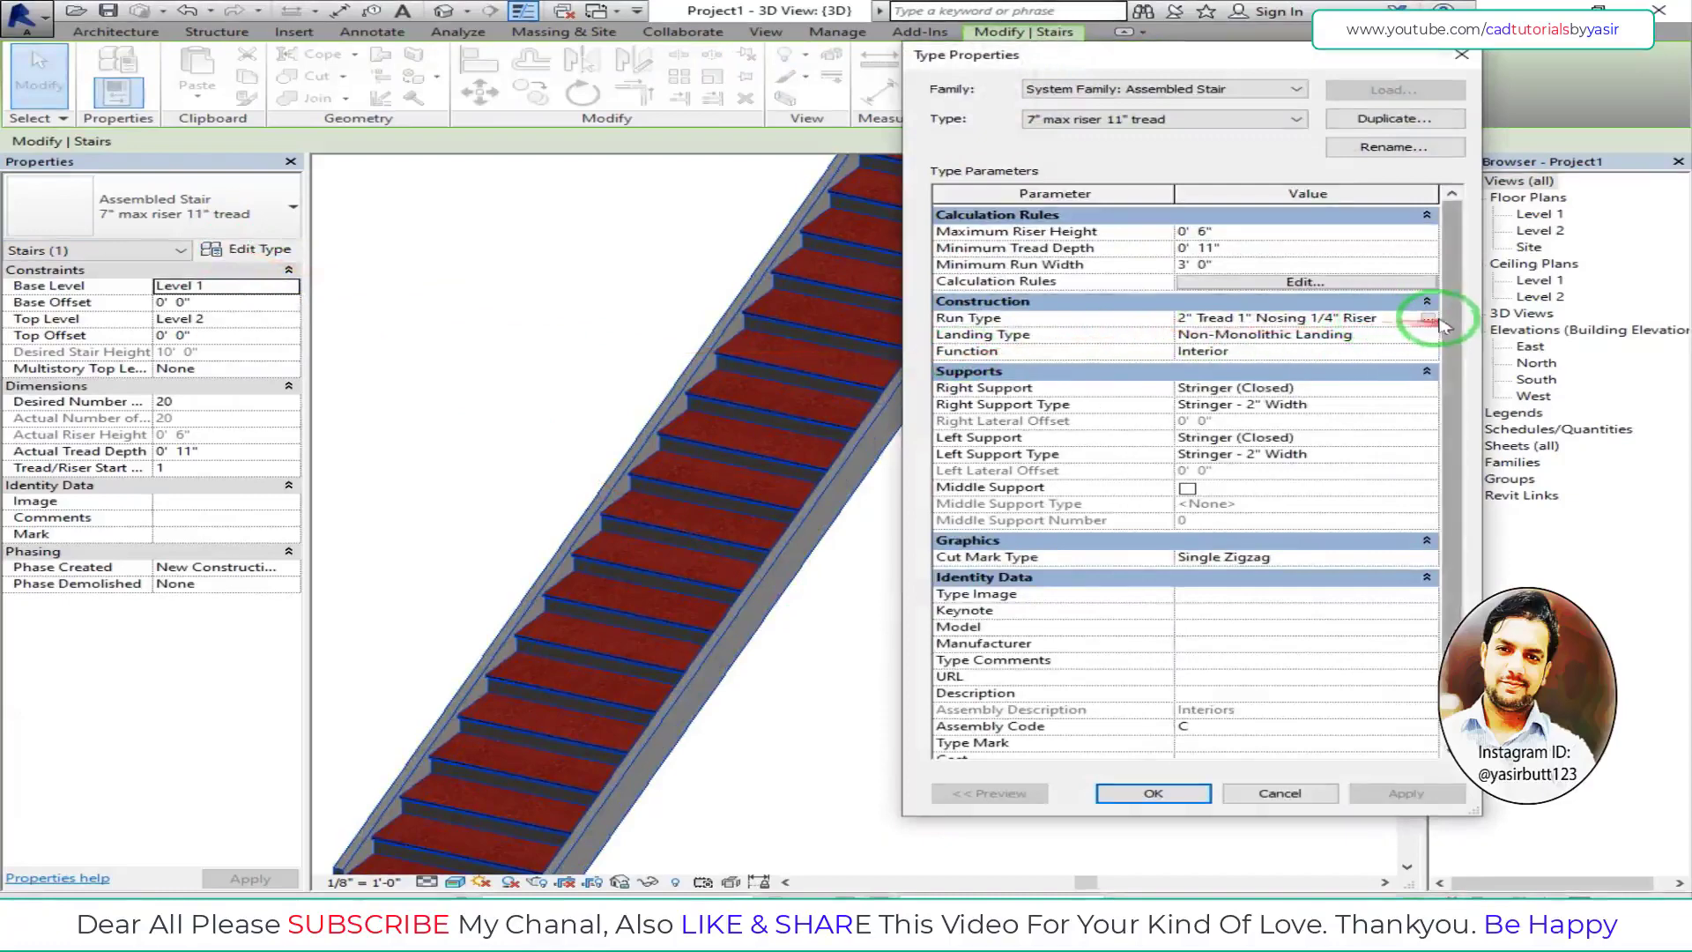
pyautogui.click(1428, 318)
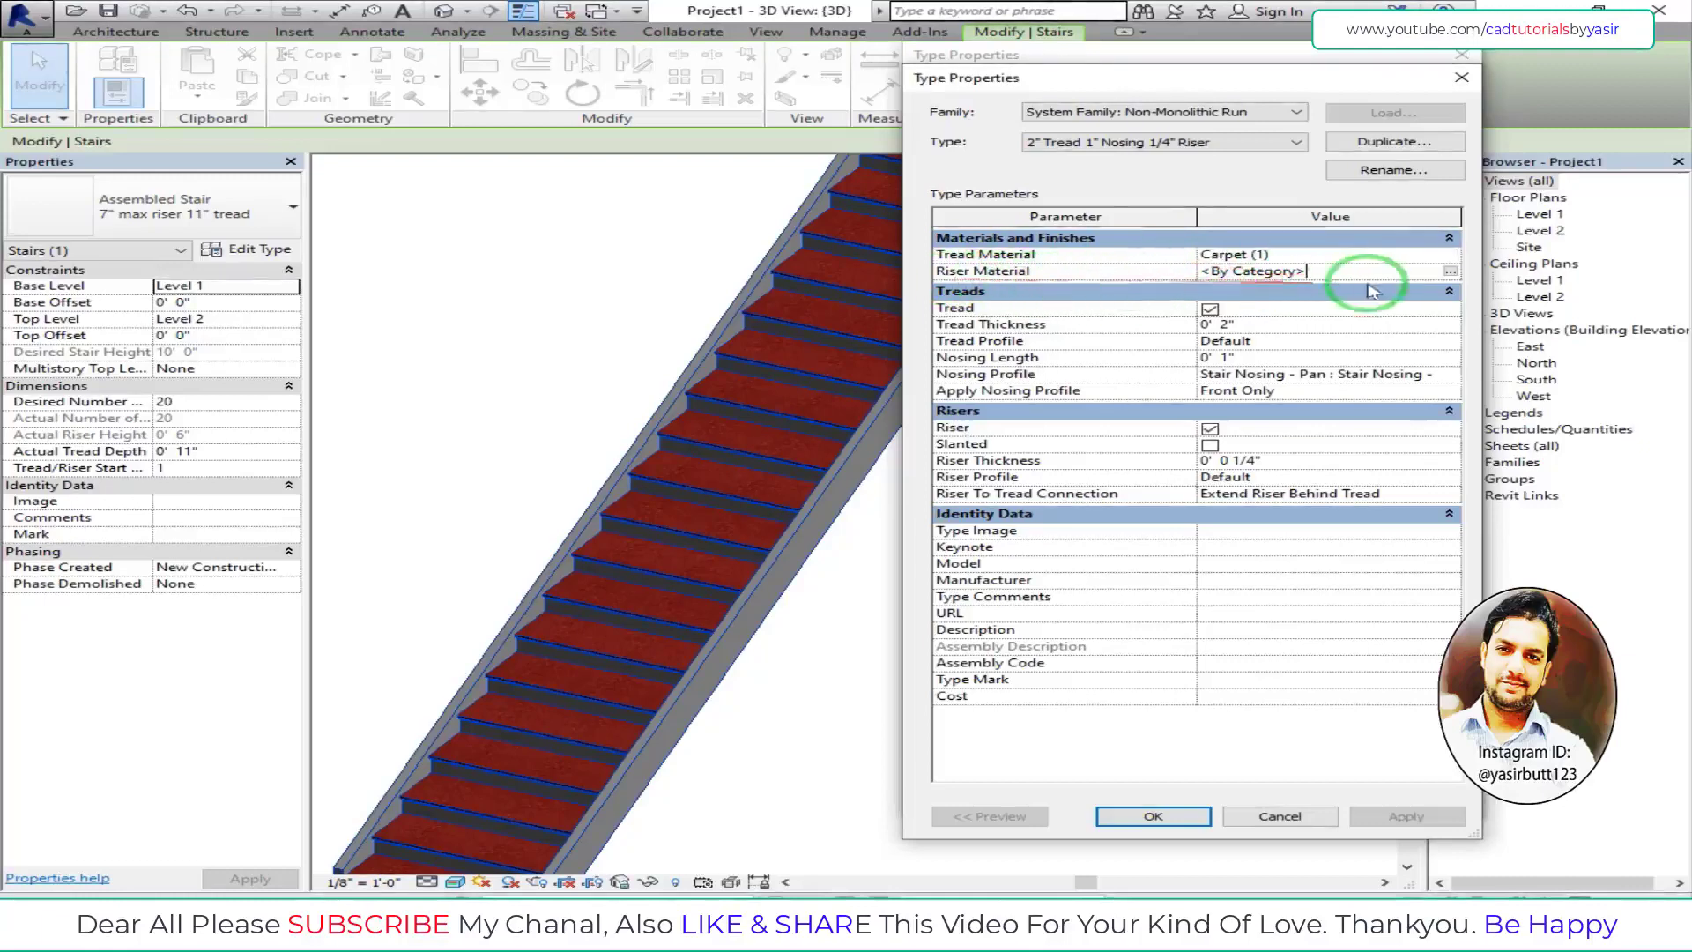
pyautogui.click(1451, 273)
# - Set the riser material to Sash and apply it
pyautogui.moveTo(643, 233); pyautogui.dragTo(838, 421)
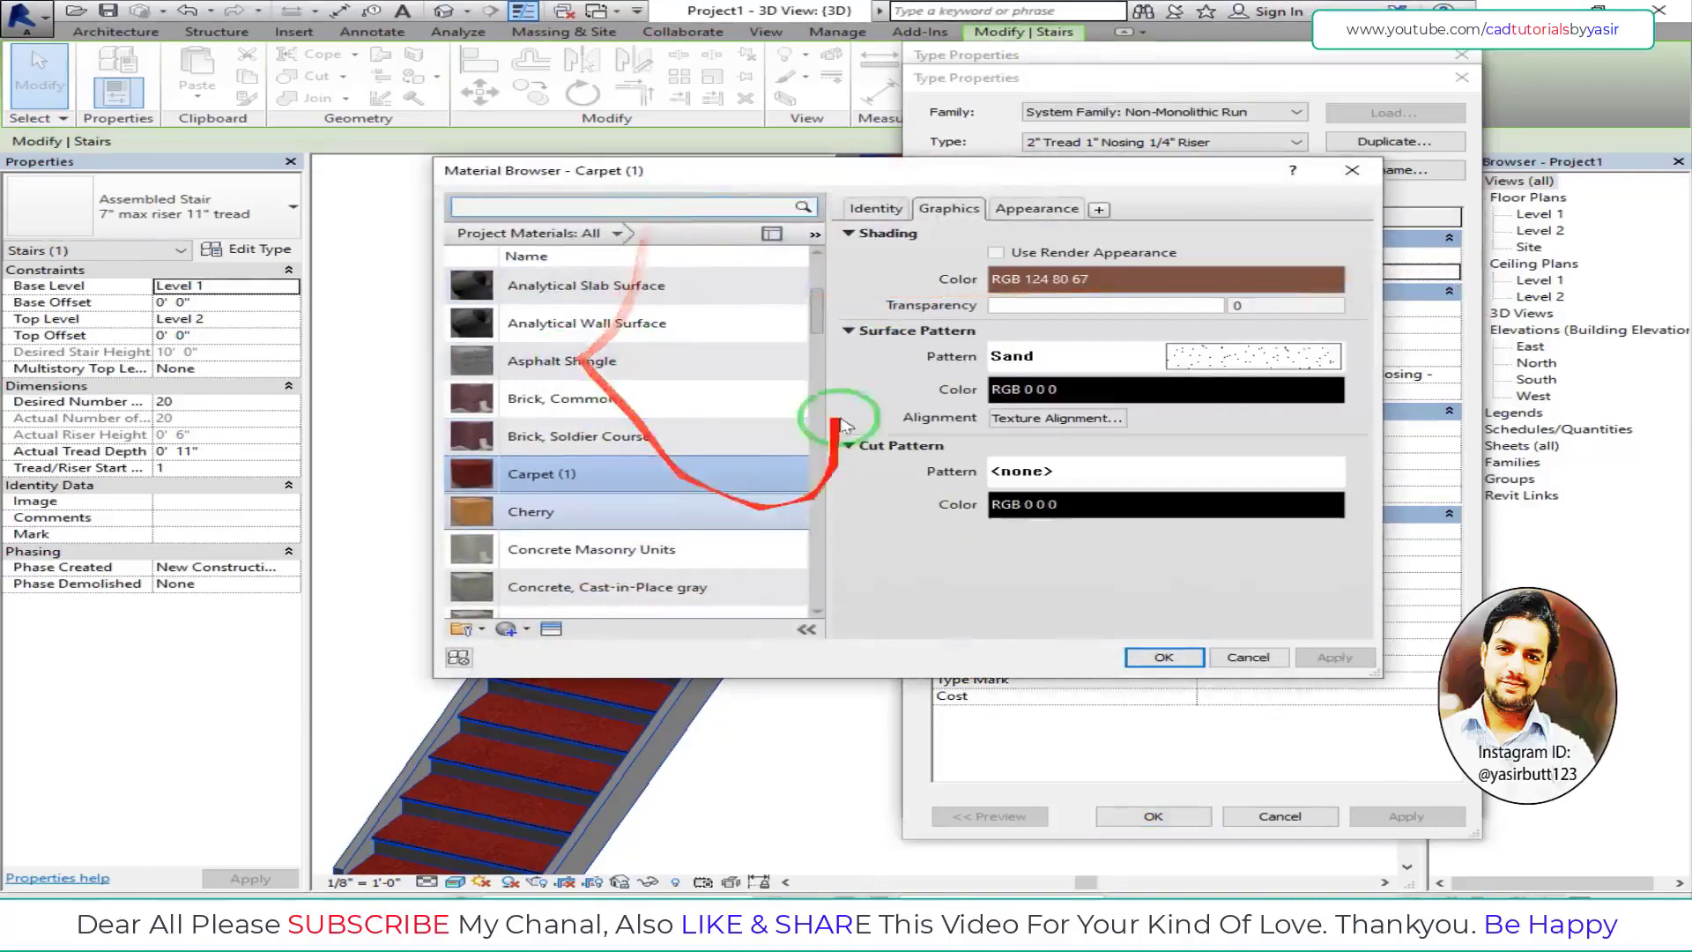
pyautogui.scroll(-5, 837, 431)
pyautogui.scroll(-1, 833, 436)
pyautogui.scroll(1, 829, 441)
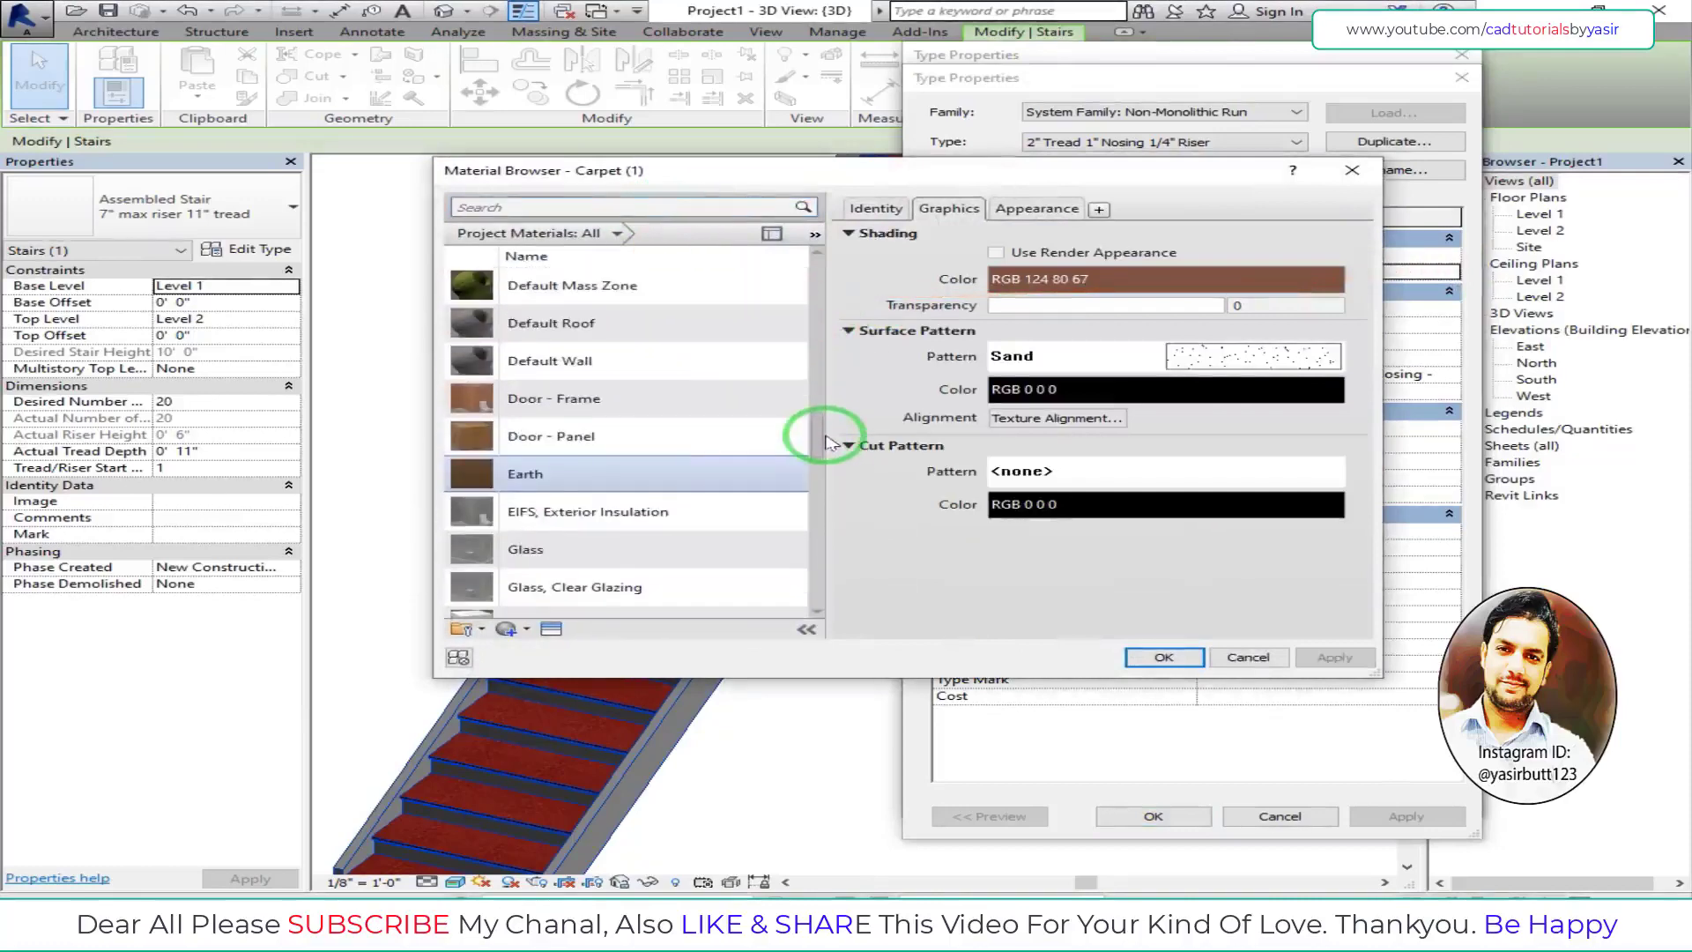
pyautogui.scroll(3, 828, 436)
pyautogui.scroll(-3, 820, 441)
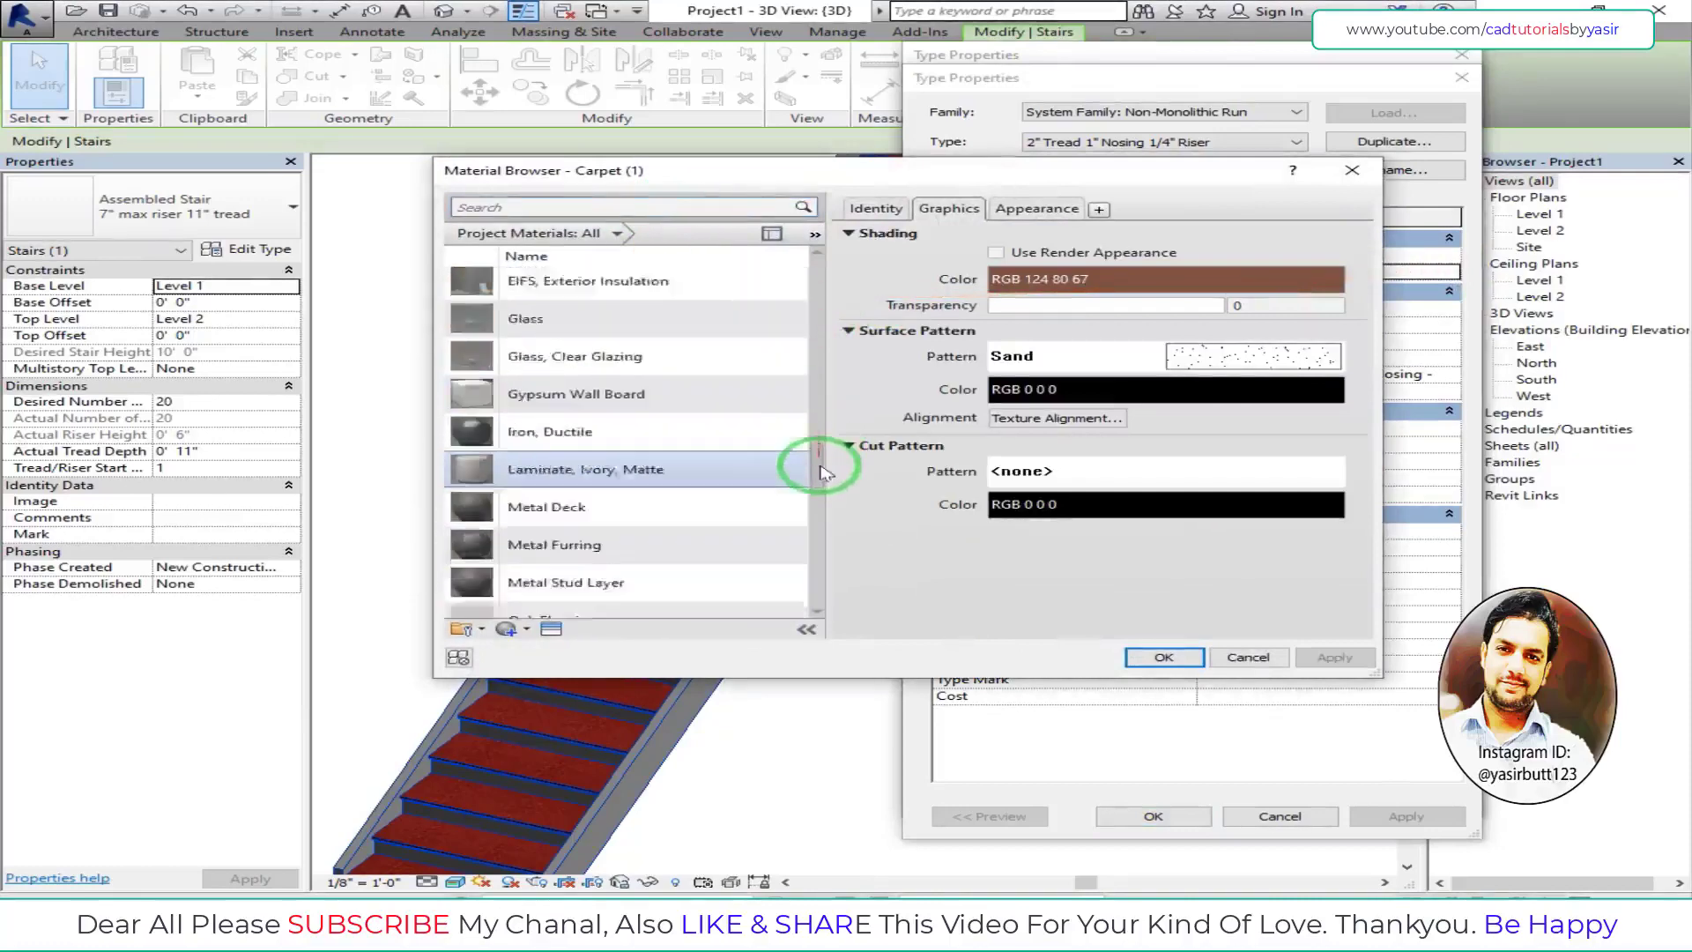
pyautogui.scroll(-1, 820, 463)
pyautogui.scroll(-2, 820, 462)
pyautogui.moveTo(821, 507); pyautogui.dragTo(630, 467)
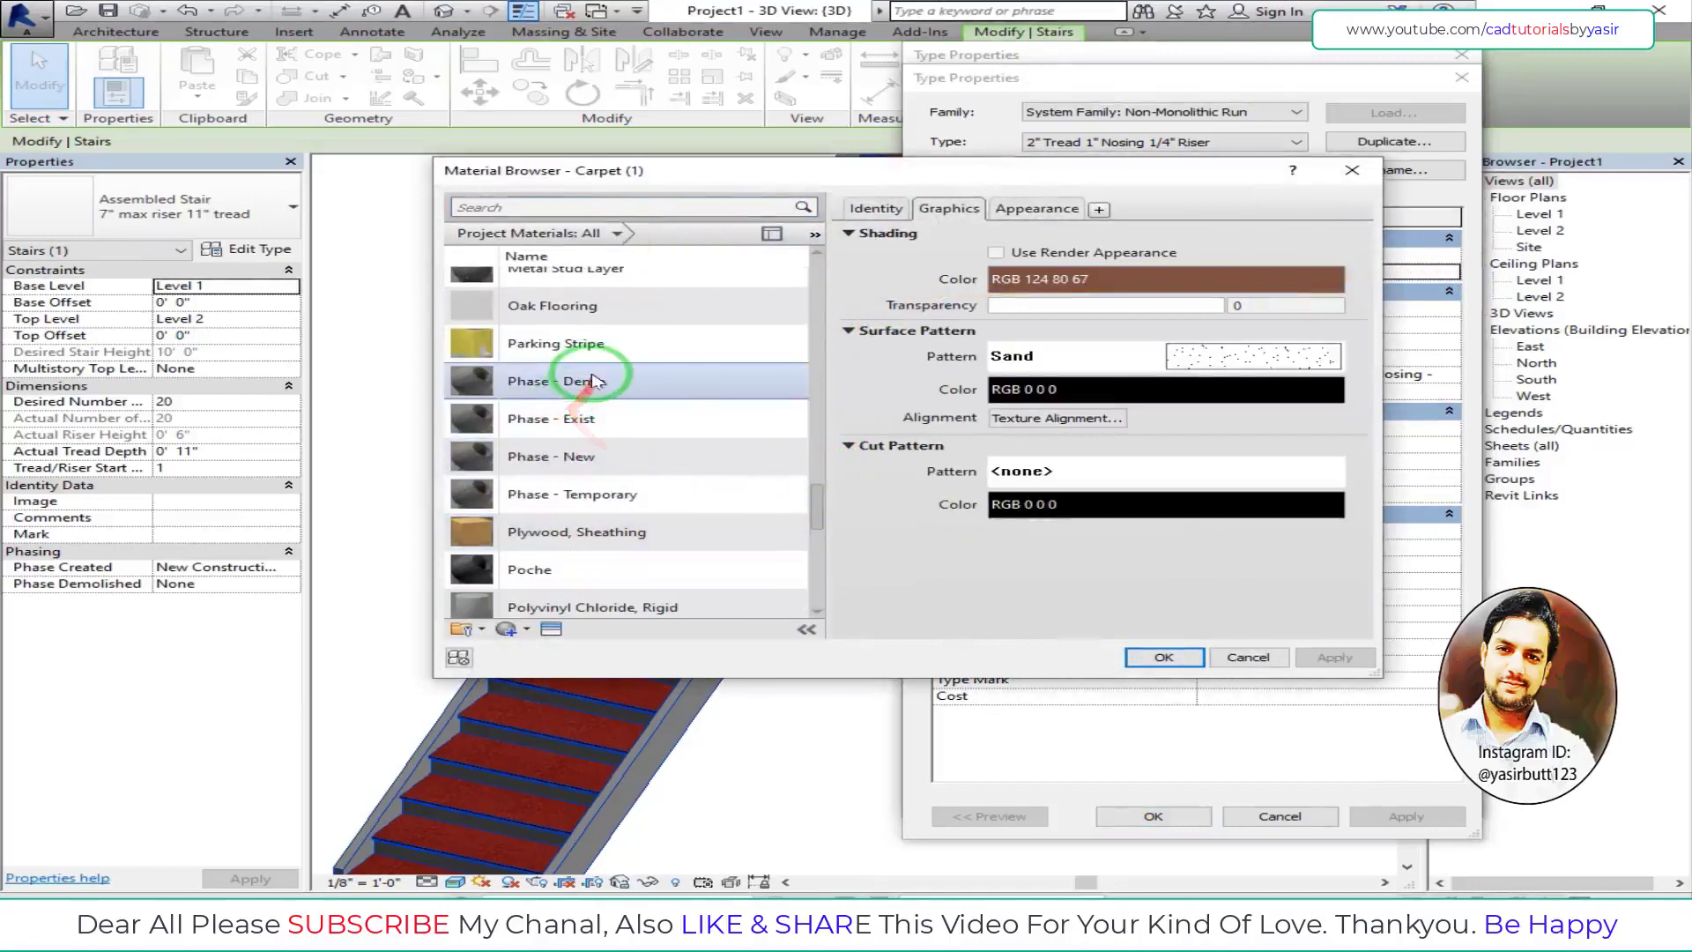
pyautogui.scroll(-1, 595, 441)
pyautogui.scroll(-1, 589, 511)
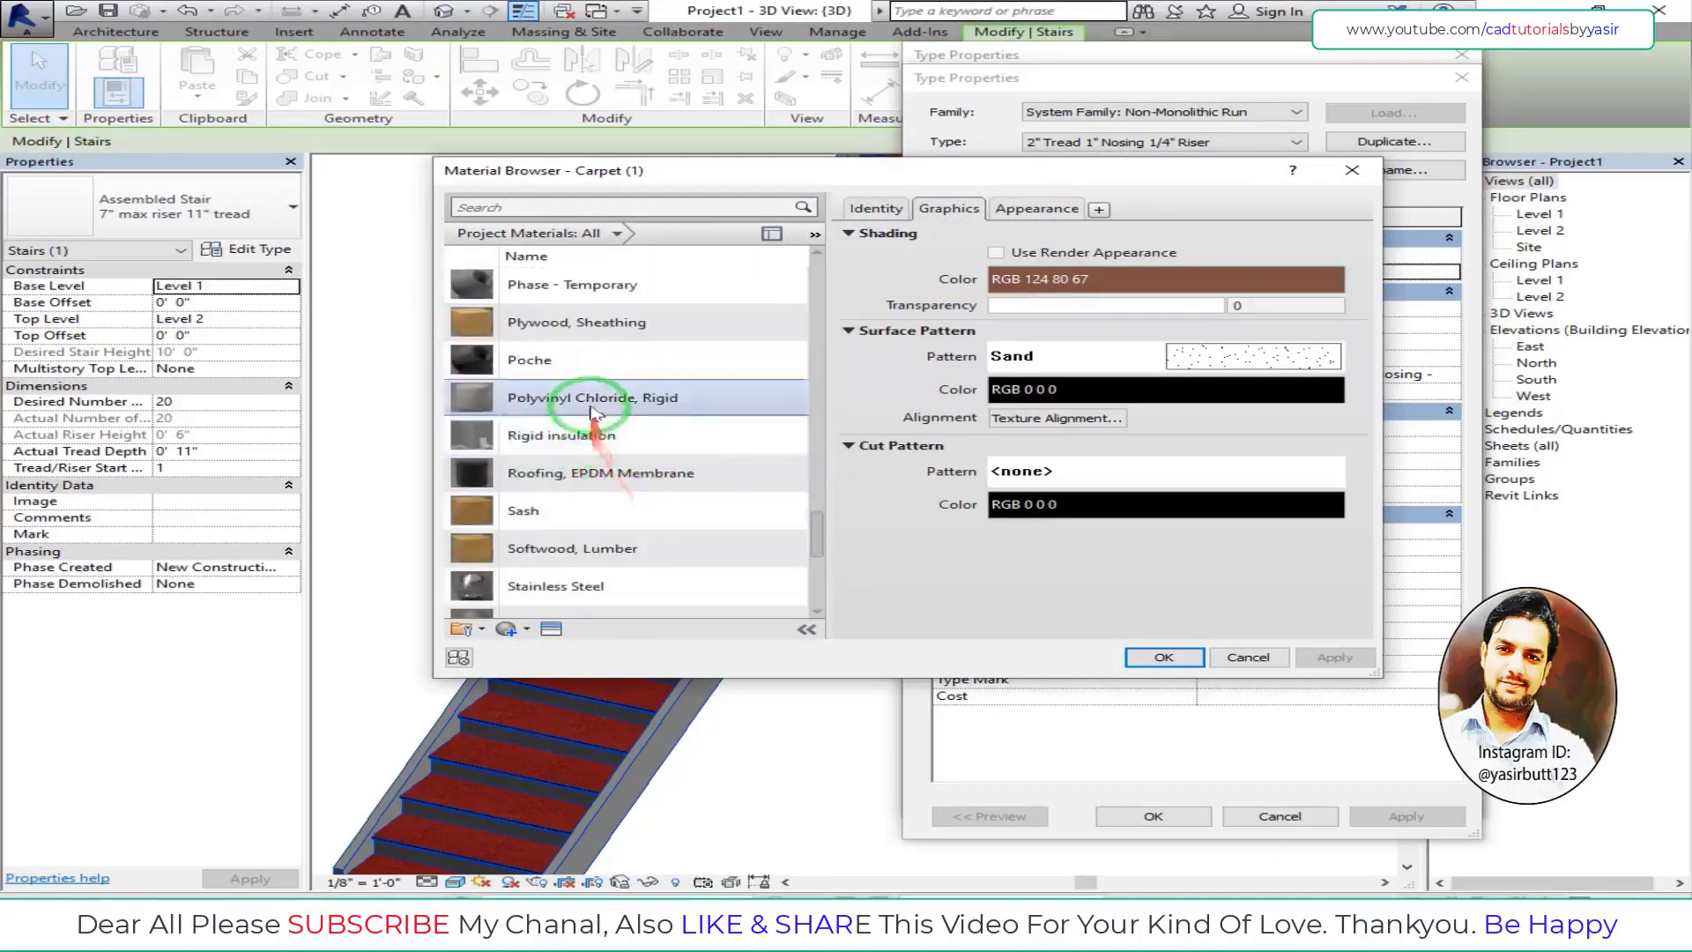
pyautogui.click(589, 513)
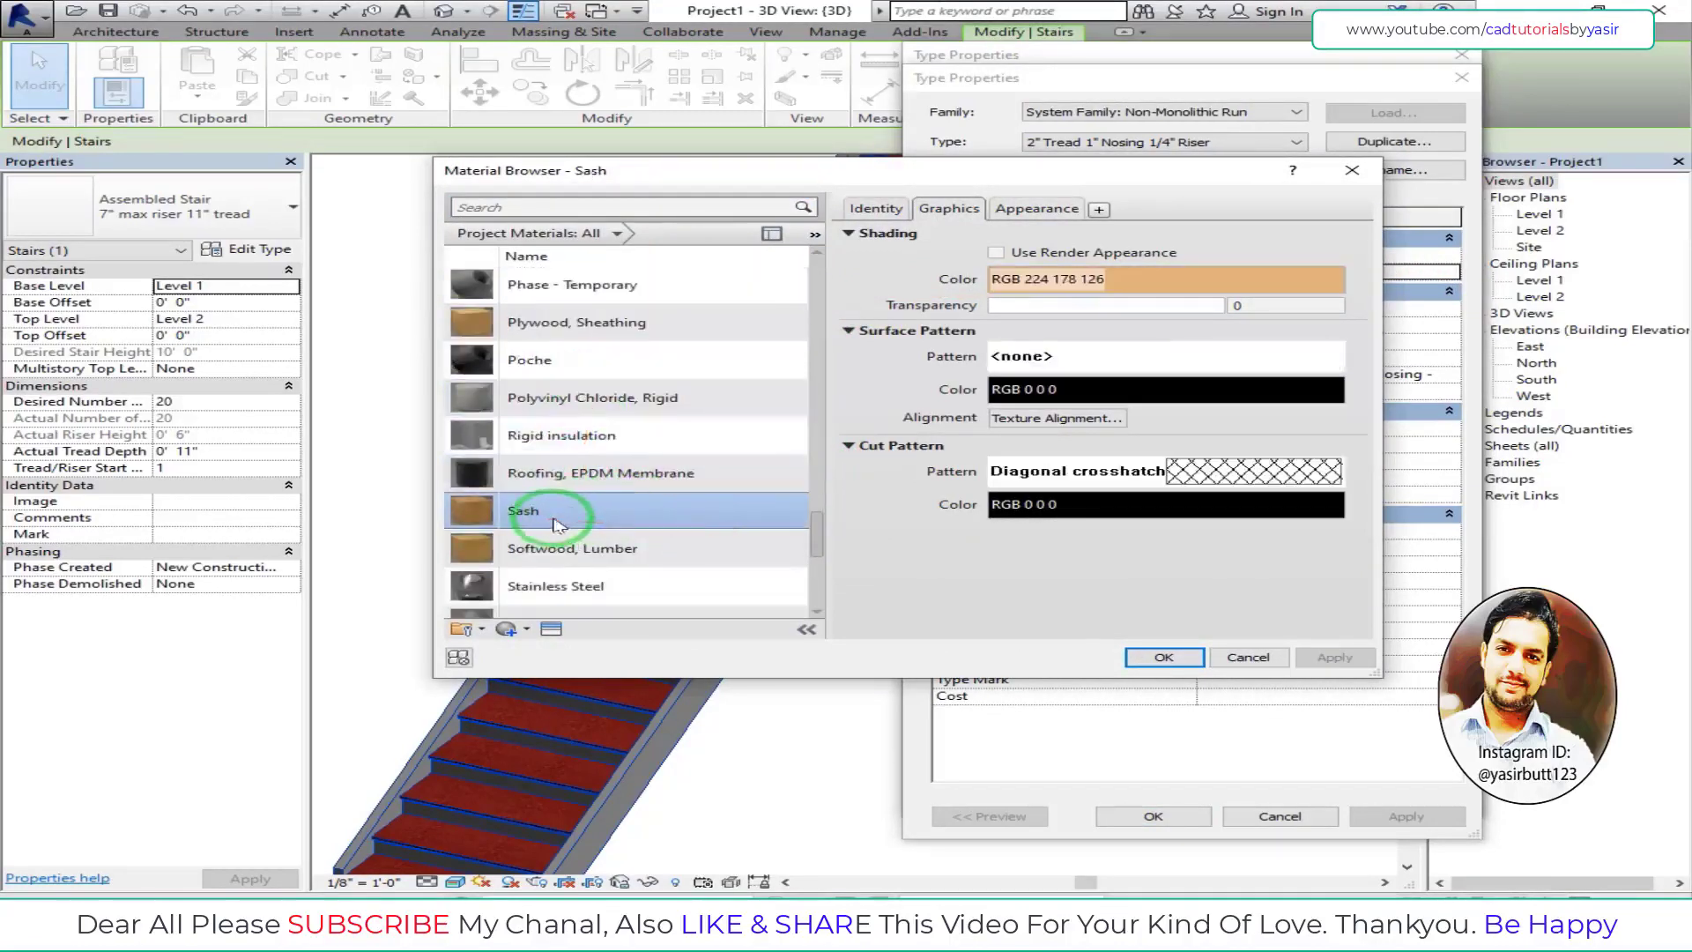
pyautogui.click(1163, 657)
pyautogui.click(1407, 818)
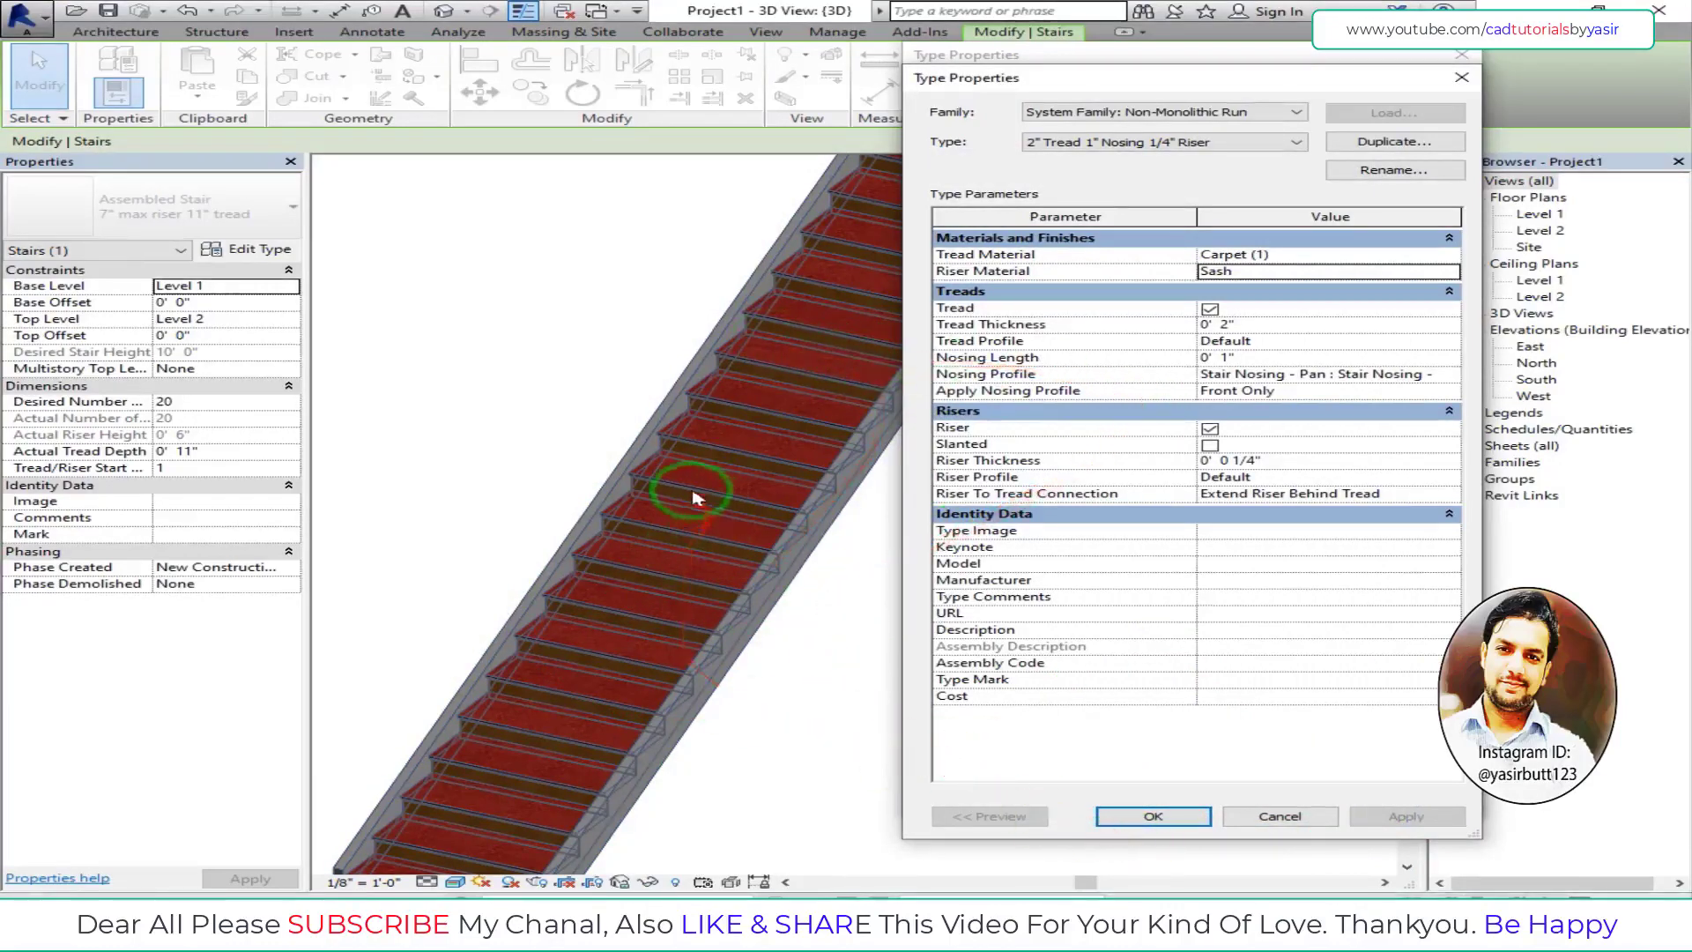
# - Change the riser material to Softwood, Lumber, apply, and close both type dialogs
pyautogui.click(1448, 273)
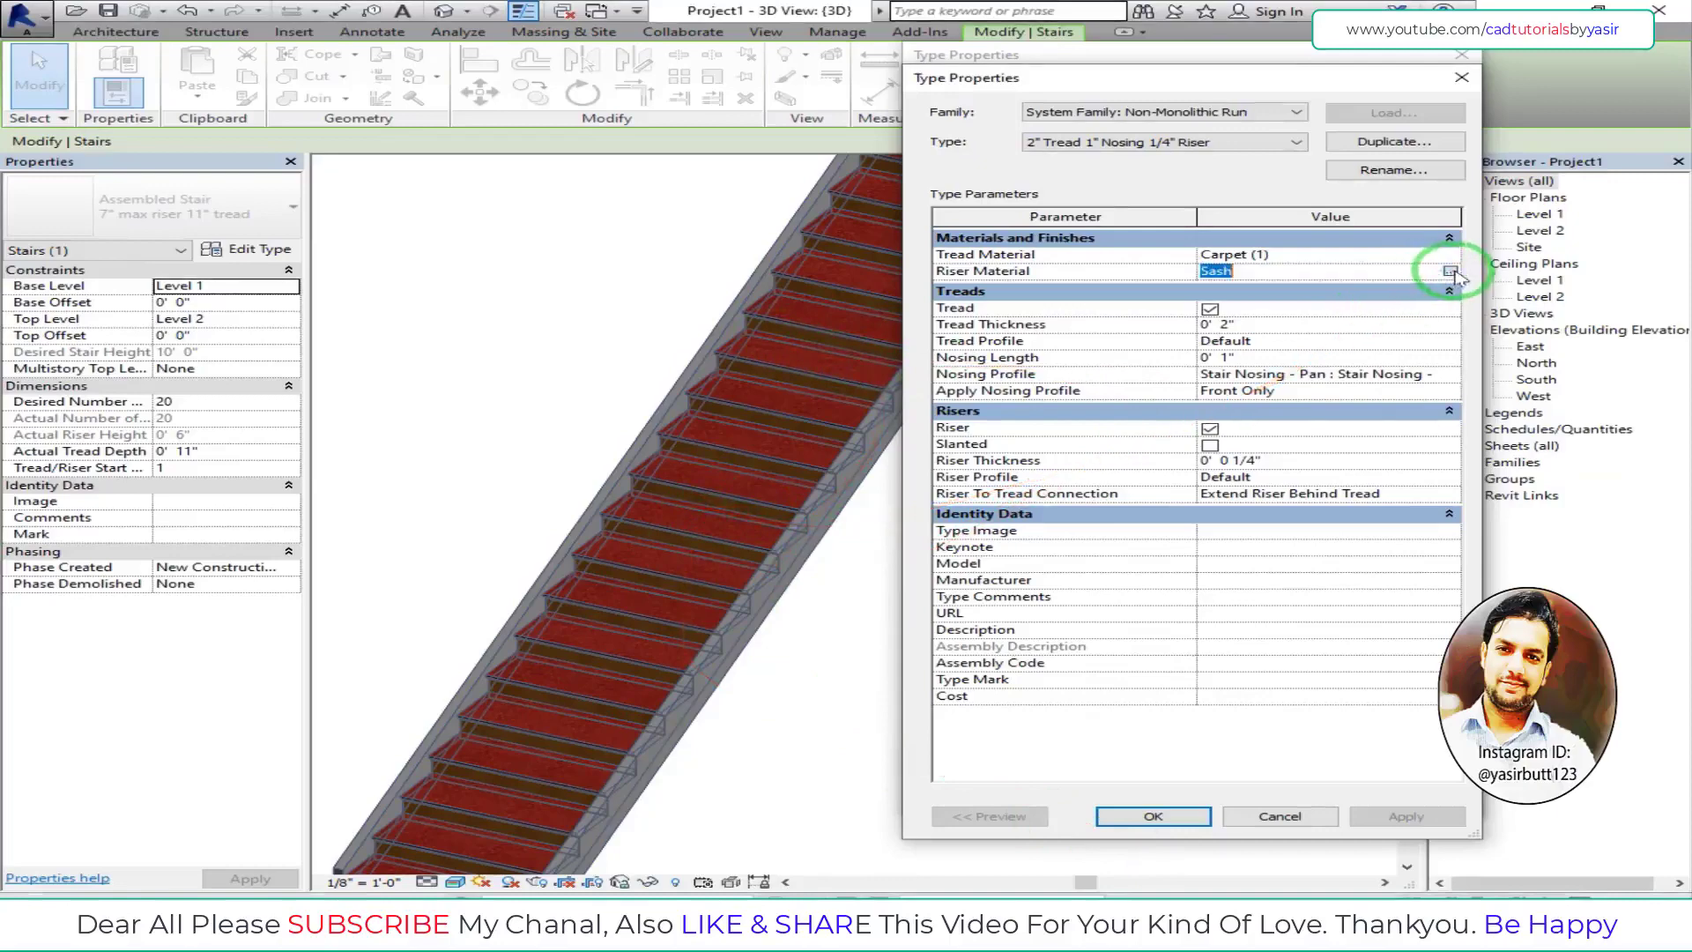
pyautogui.click(1450, 272)
pyautogui.click(567, 483)
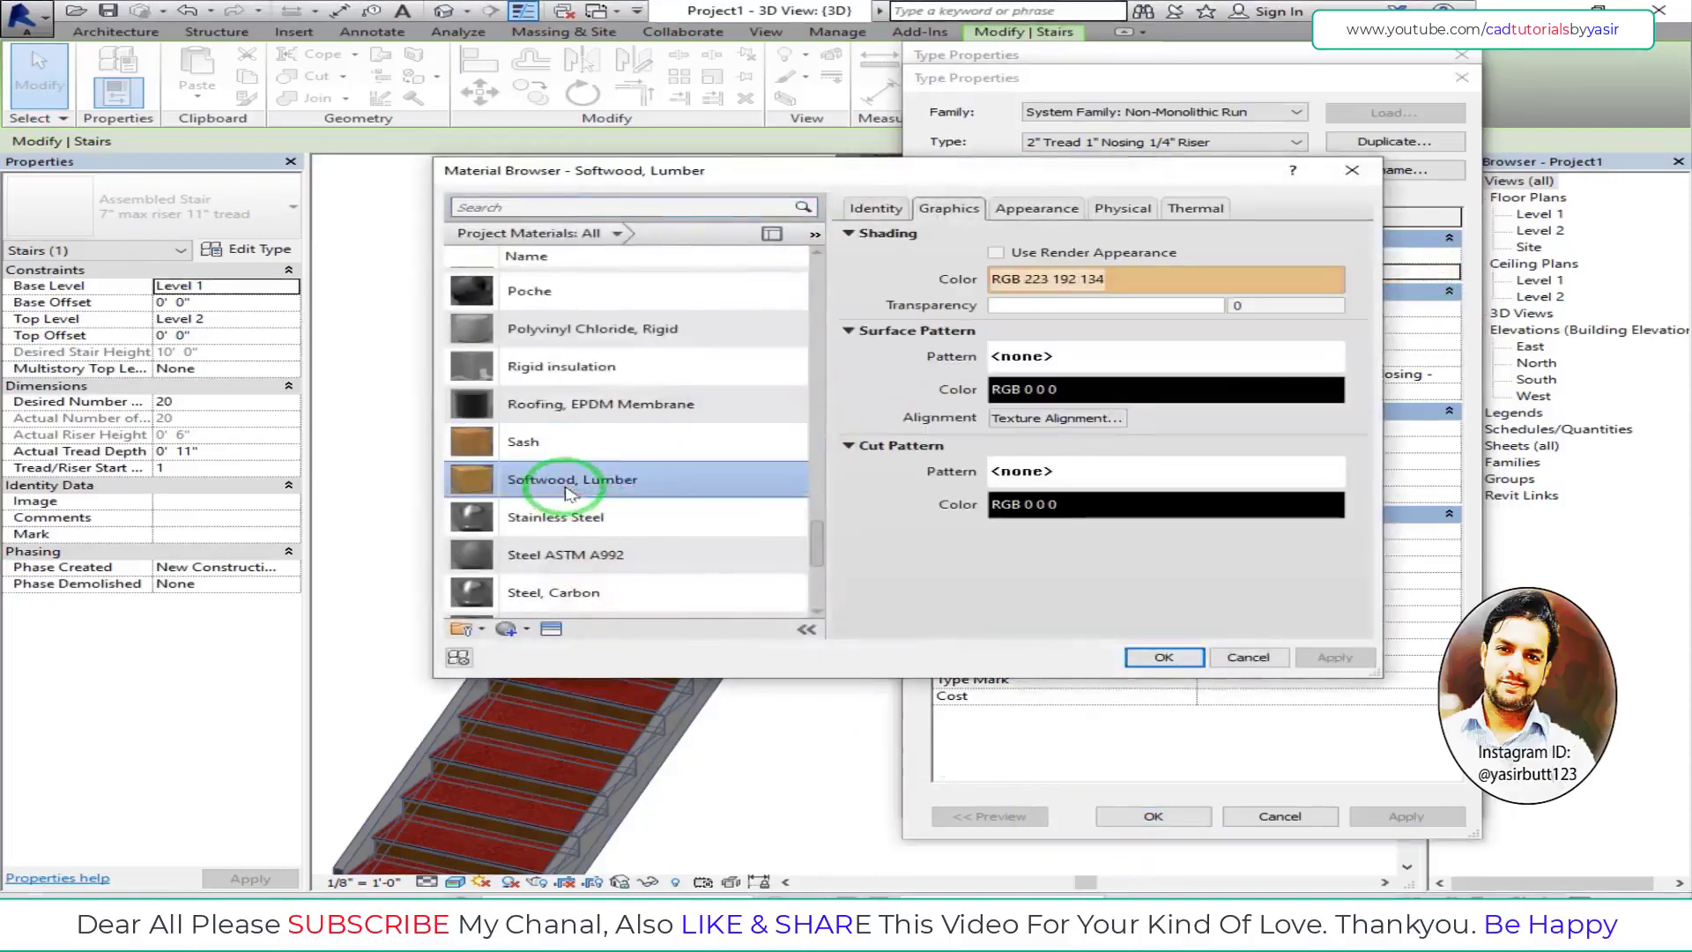
pyautogui.click(1163, 657)
pyautogui.click(1405, 817)
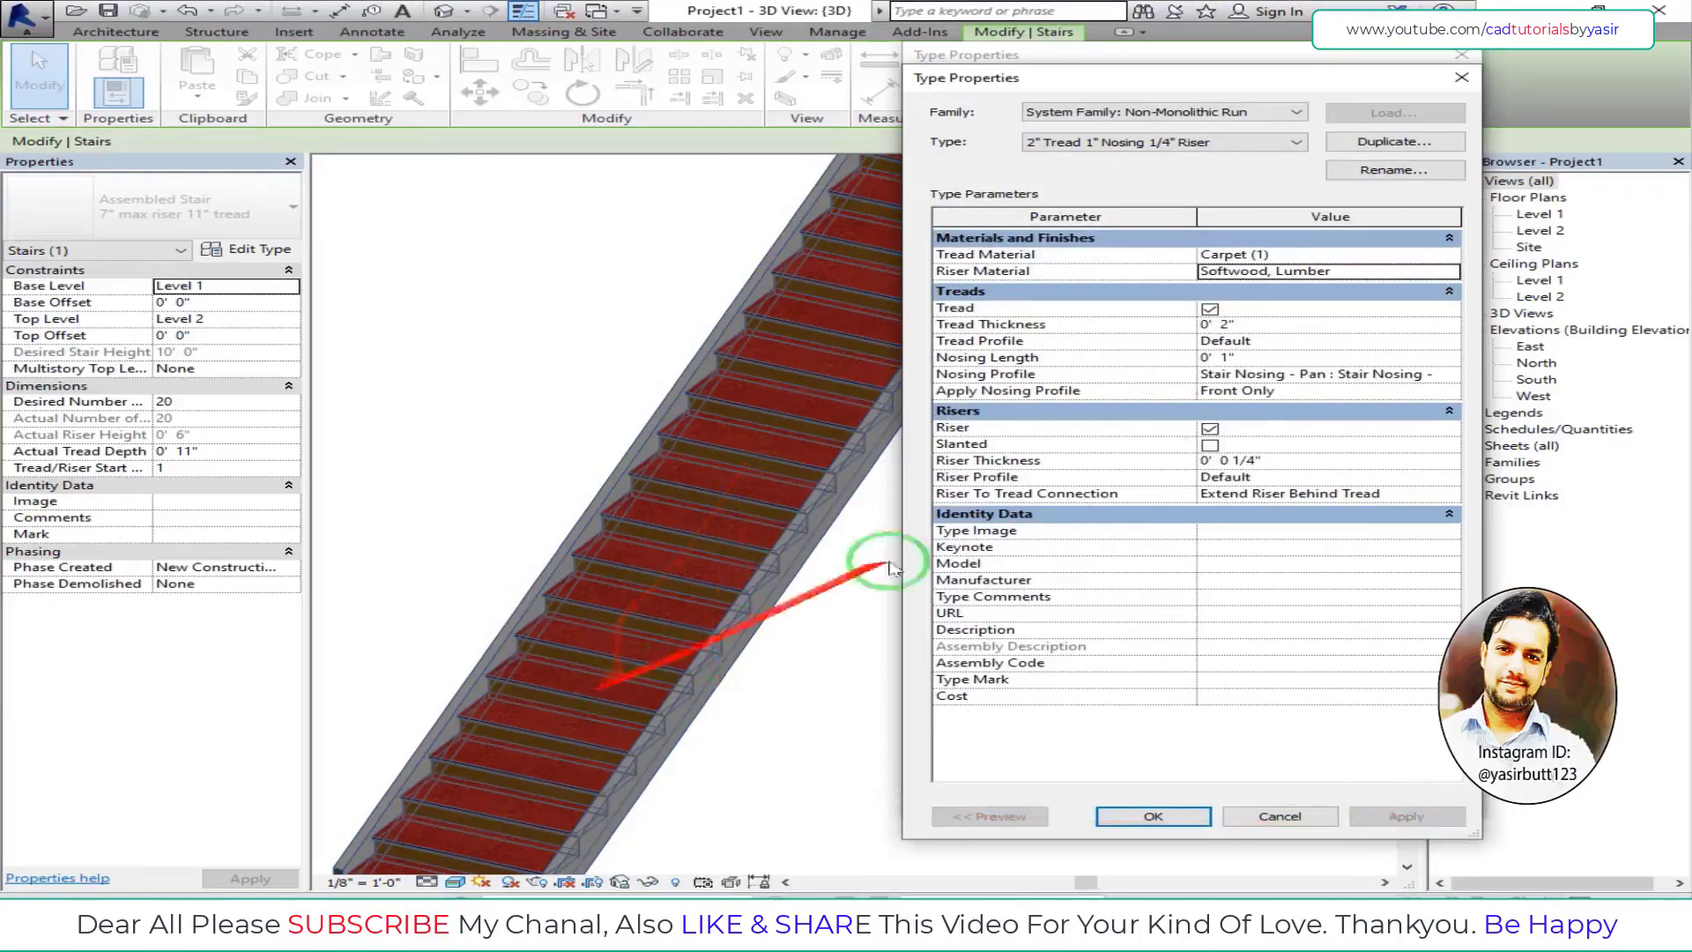
pyautogui.click(1156, 816)
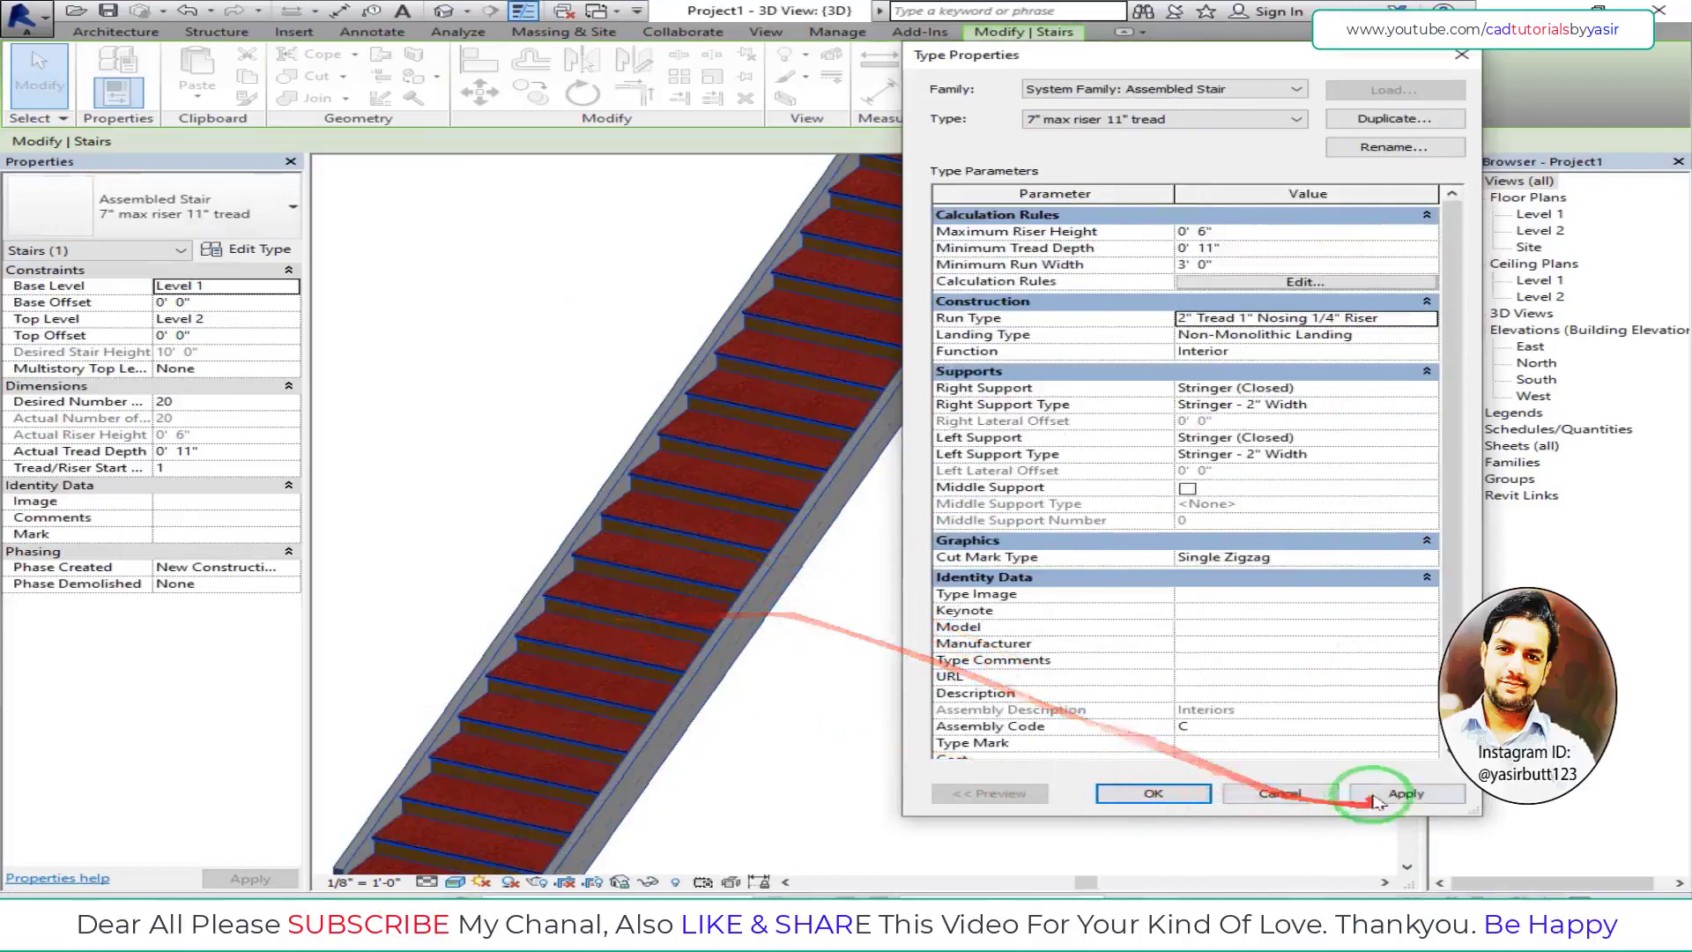
pyautogui.click(1185, 800)
# - Zoom in on the wooden risers between carpet treads, then reopen the stair's Type Properties
pyautogui.scroll(1, 755, 593)
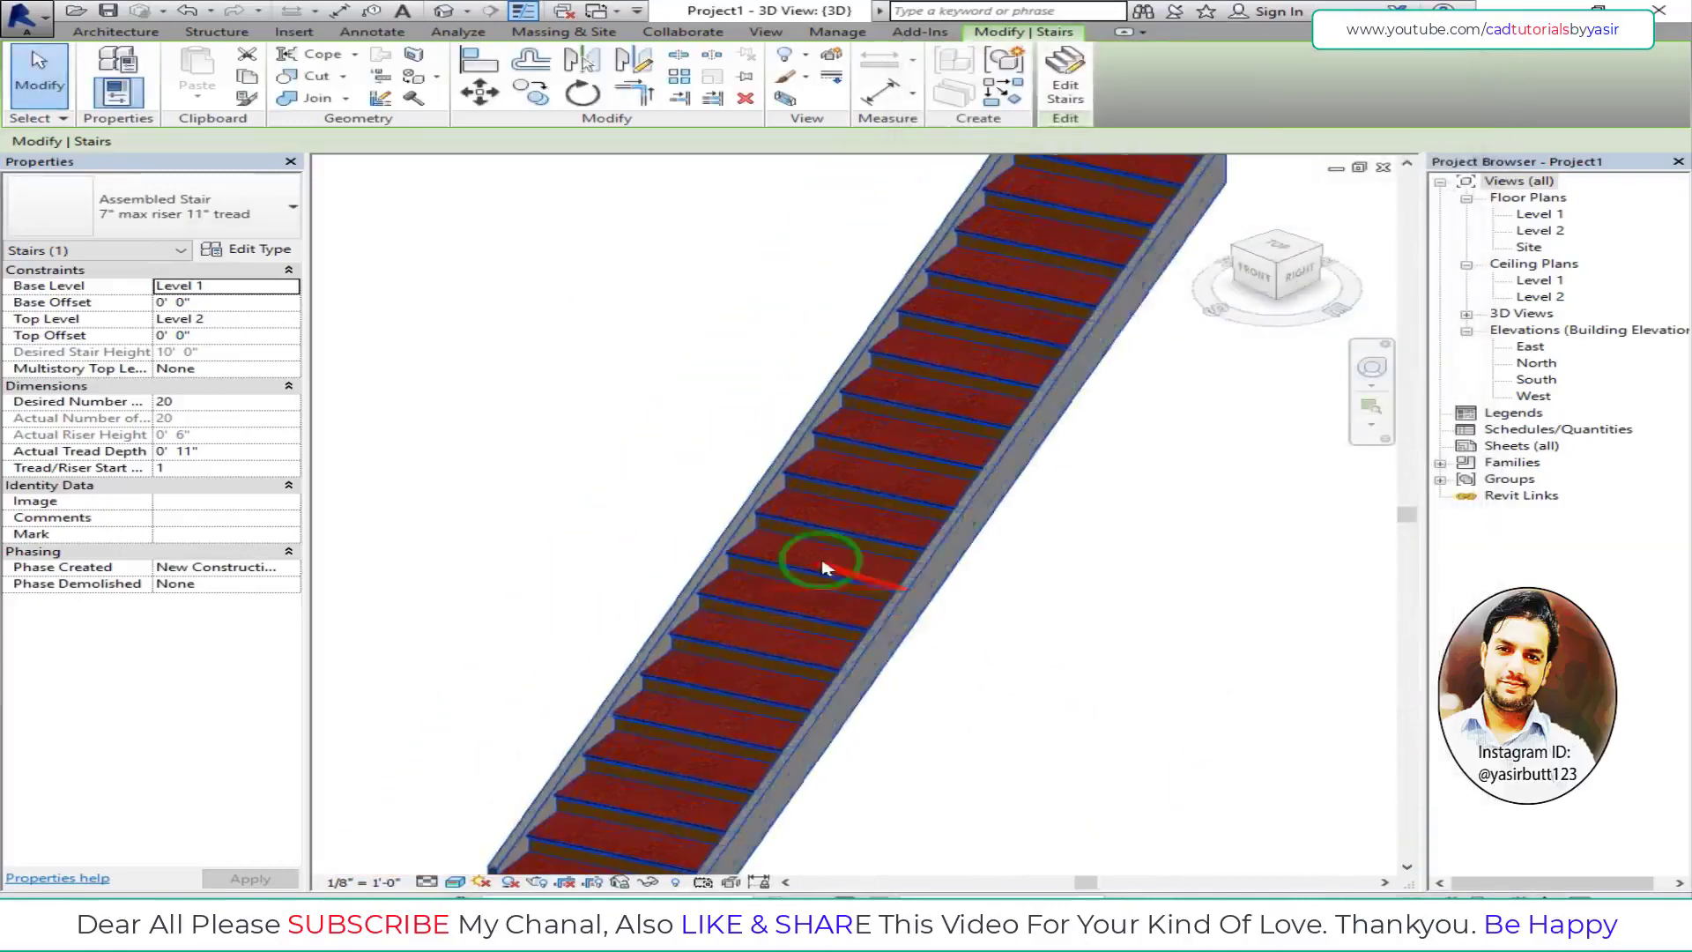
pyautogui.scroll(3, 816, 559)
pyautogui.scroll(2, 846, 558)
pyautogui.scroll(1, 936, 548)
pyautogui.scroll(3, 913, 514)
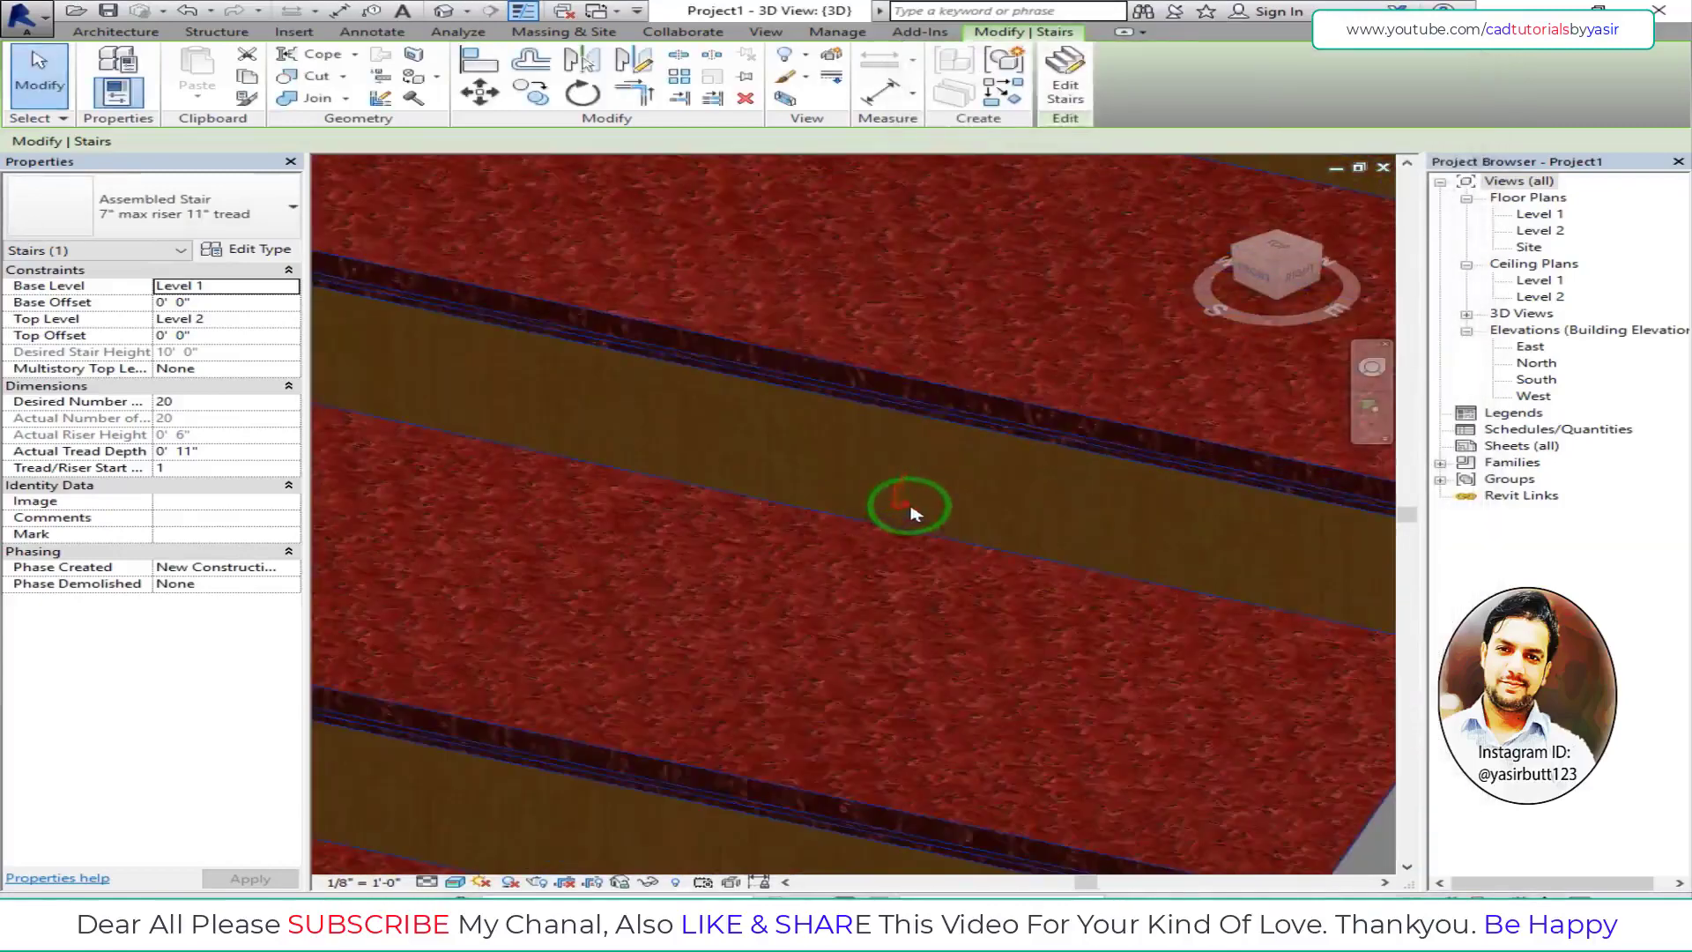
pyautogui.scroll(-3, 894, 525)
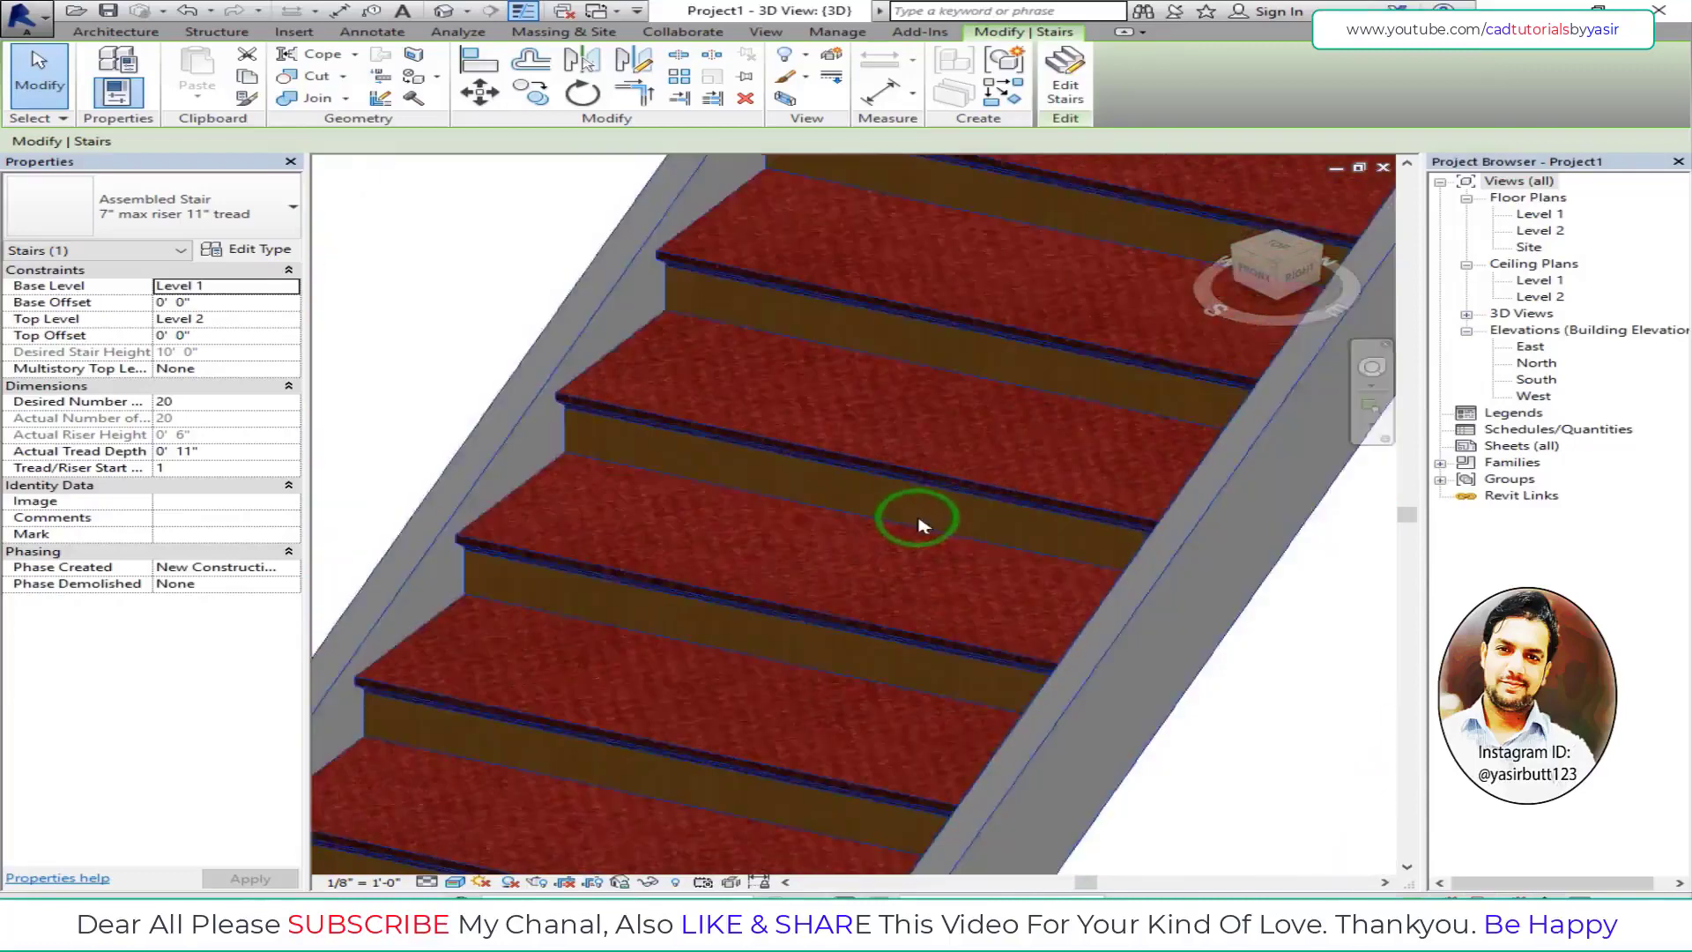
pyautogui.scroll(-2, 948, 578)
pyautogui.scroll(-2, 948, 578)
pyautogui.scroll(-1, 834, 582)
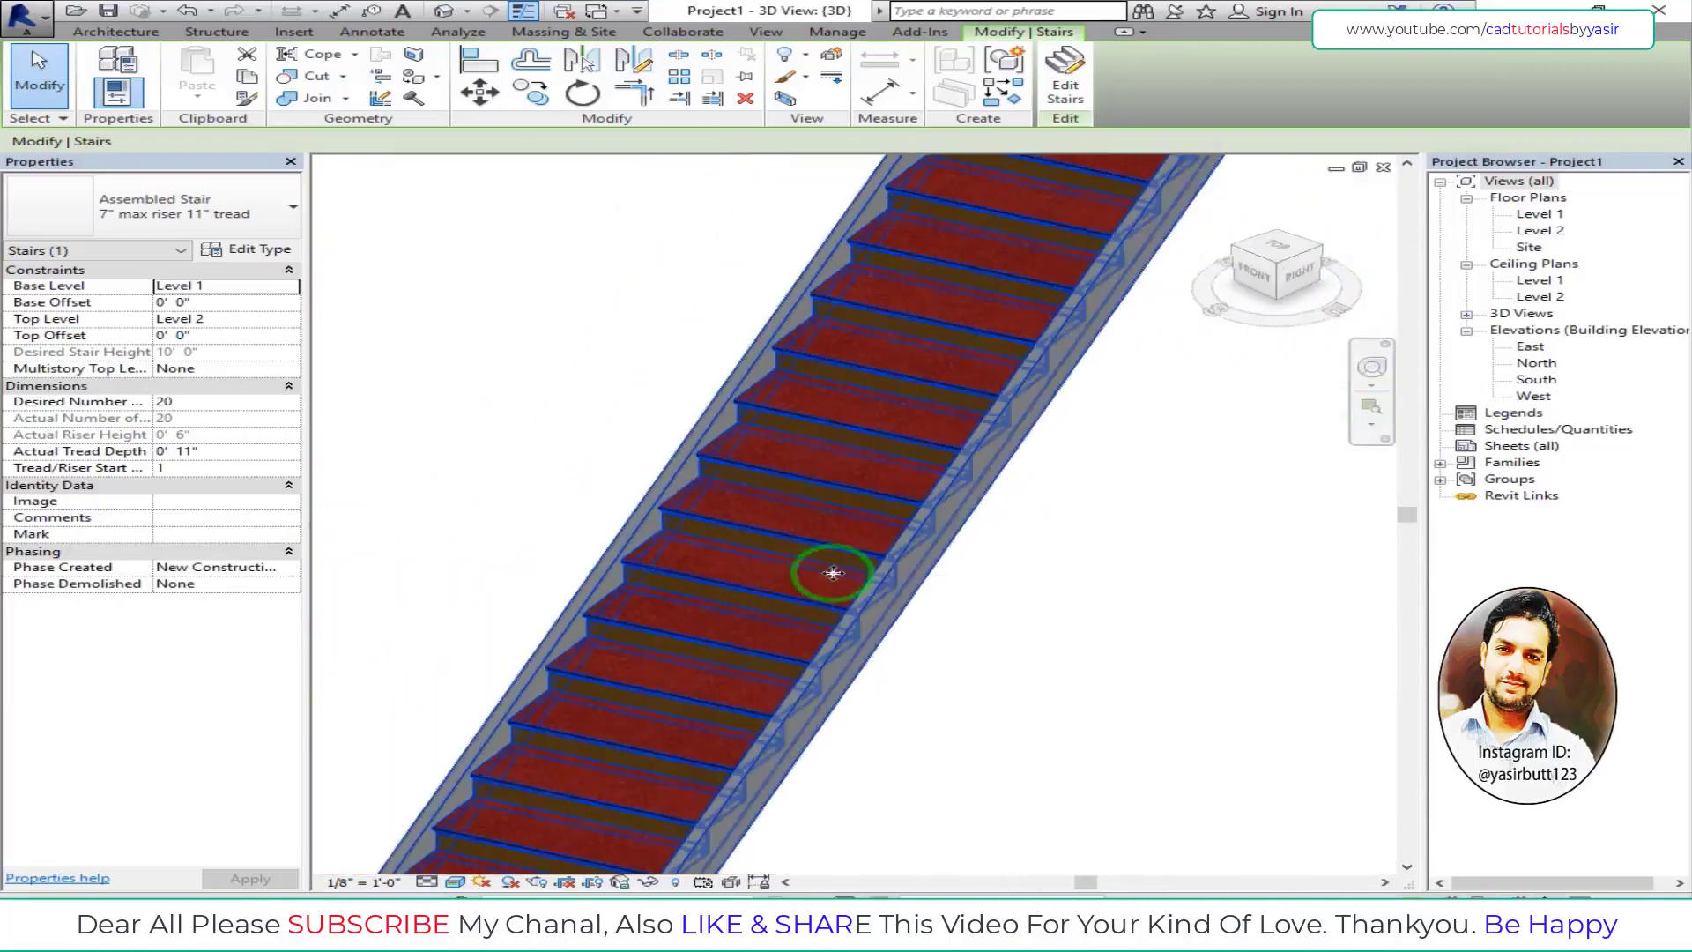
pyautogui.scroll(-1, 833, 574)
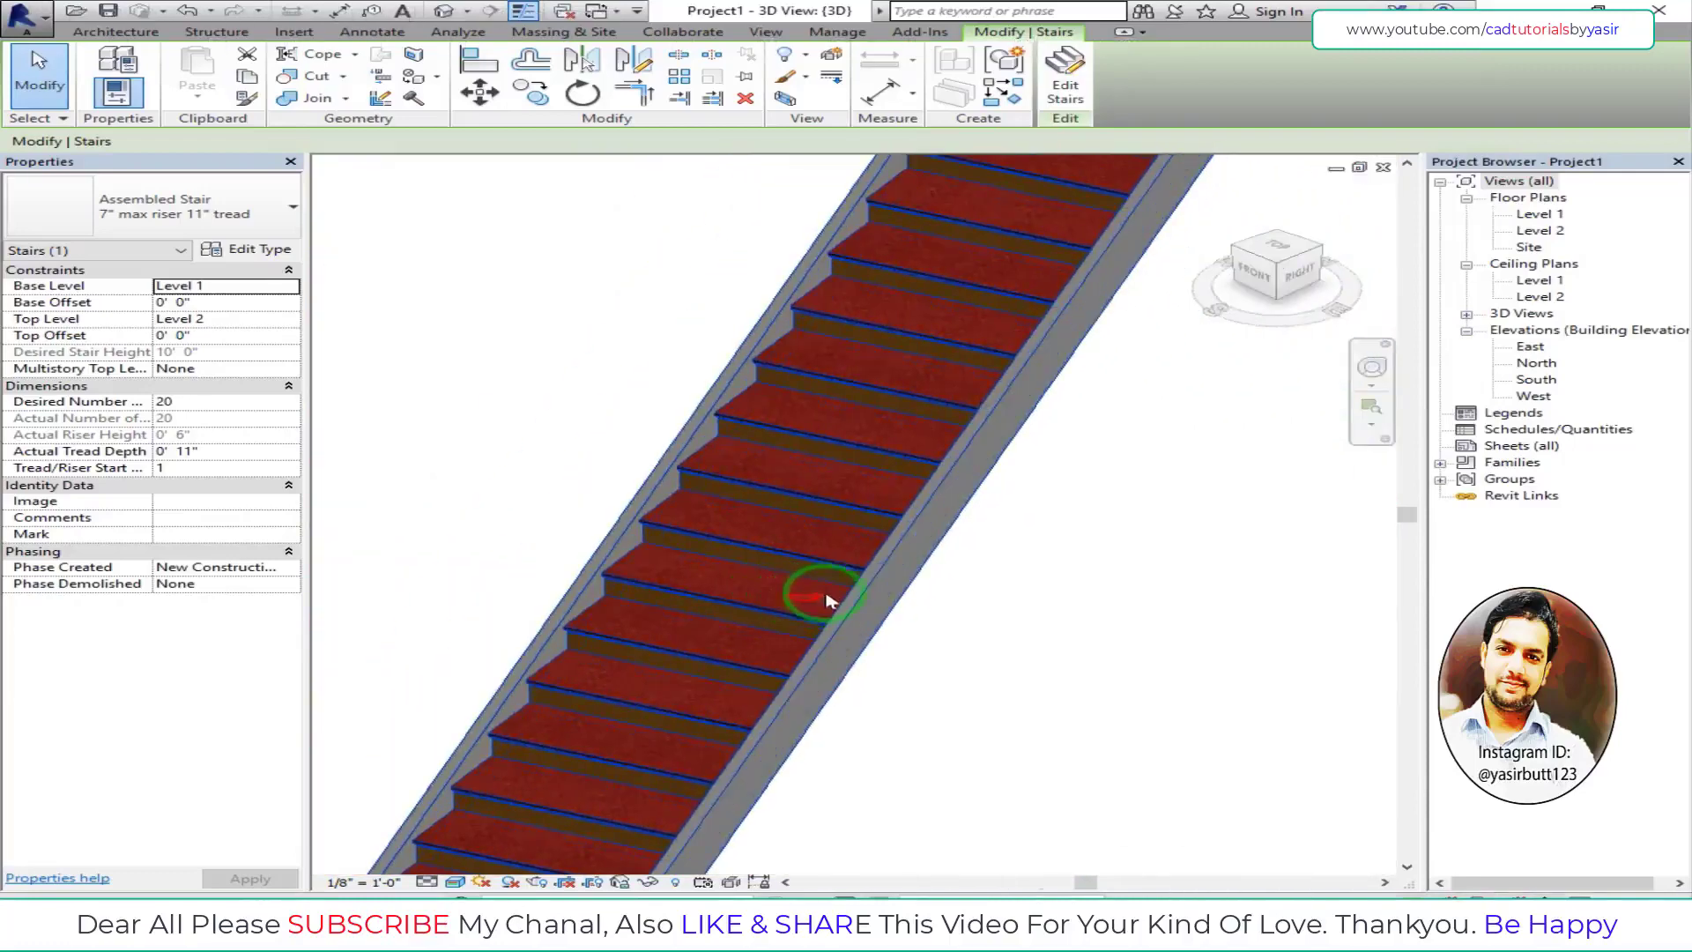
pyautogui.scroll(-1, 833, 603)
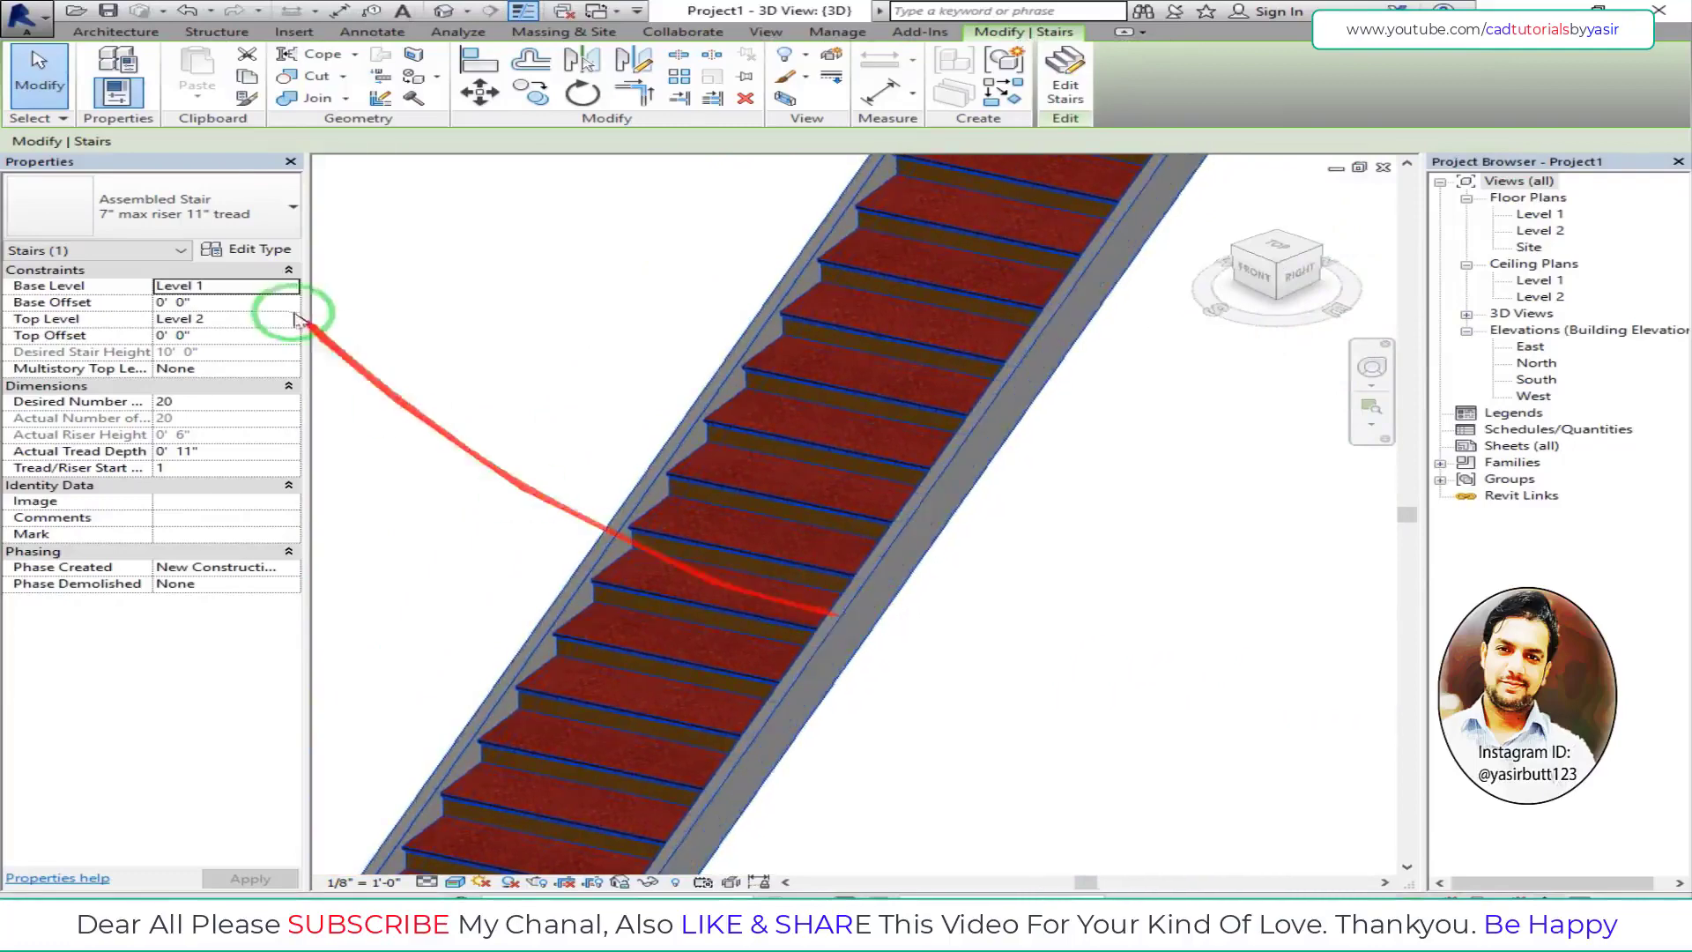
pyautogui.click(250, 250)
# - Open the type settings of the 2" Tread 1" Nosing 1/4" Riser run type
pyautogui.click(1257, 290)
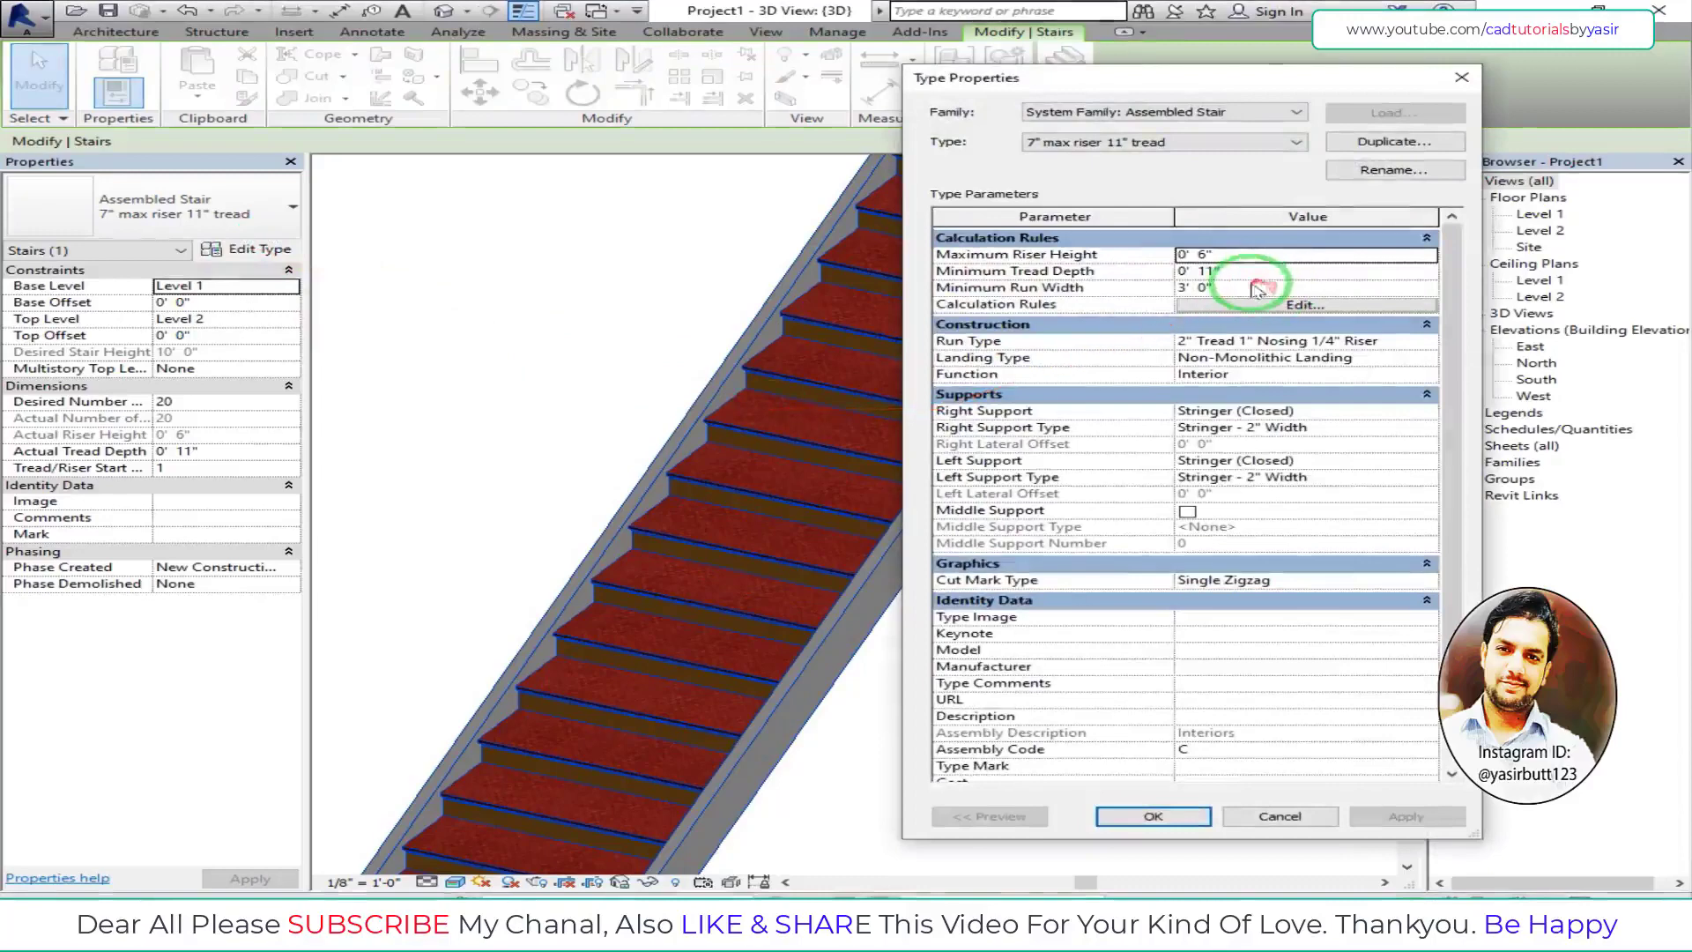
pyautogui.click(1301, 343)
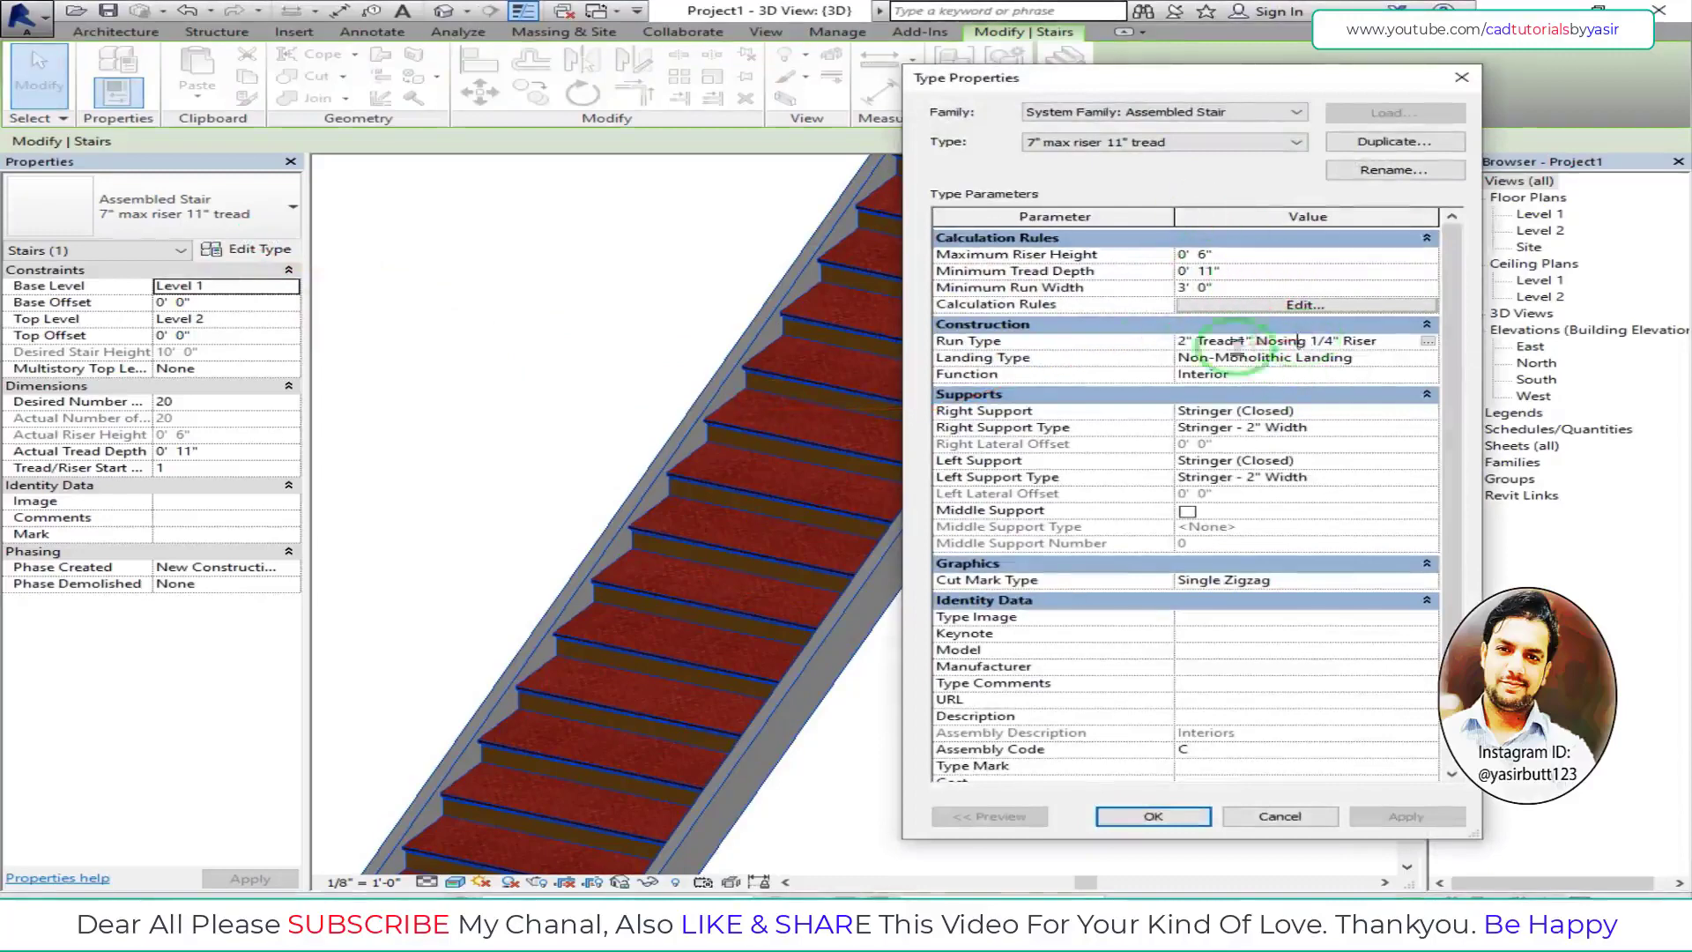
pyautogui.click(1433, 342)
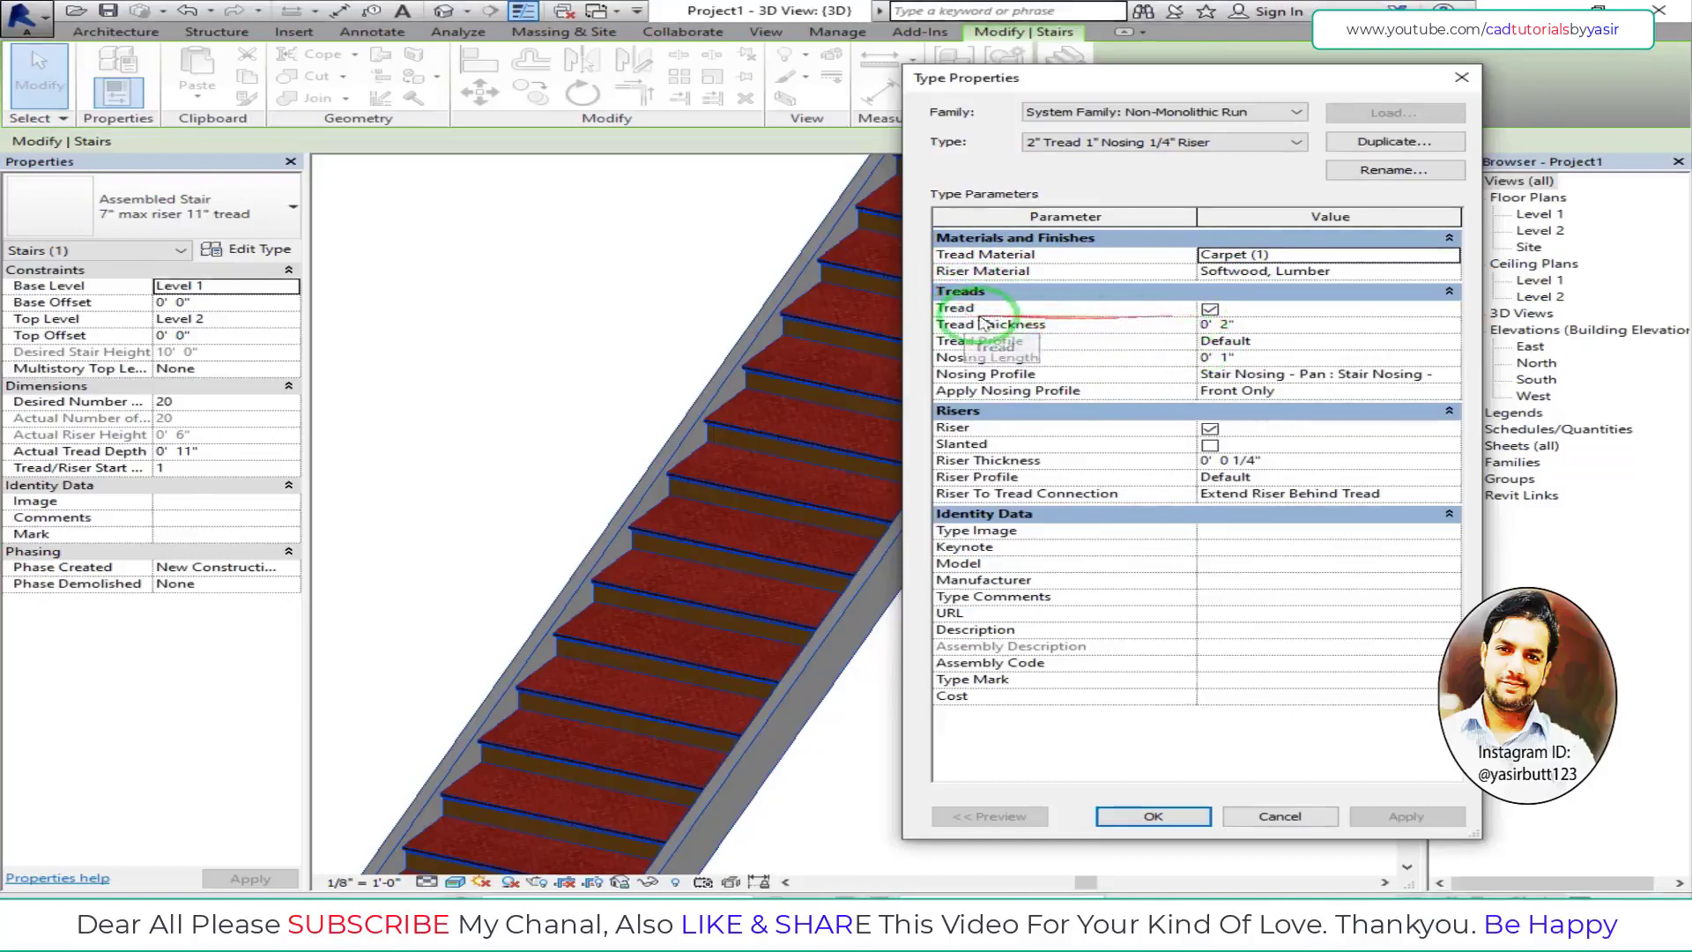
# - Preview the stair with treads off, then restore the red carpet treads
pyautogui.click(1210, 310)
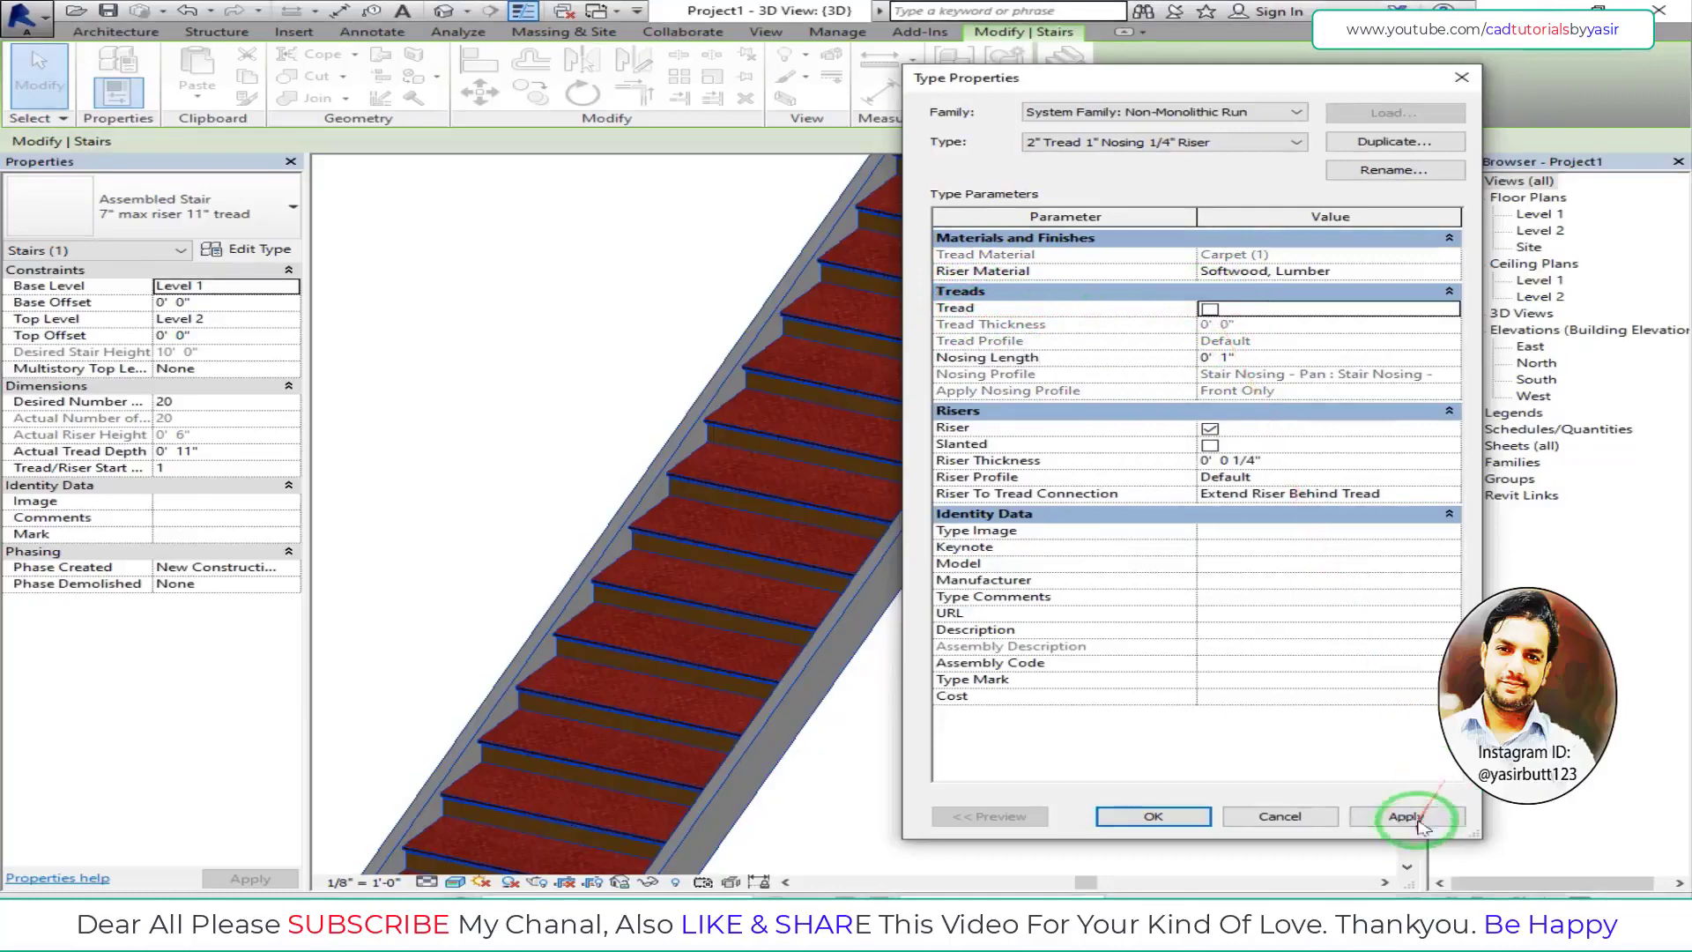
pyautogui.click(1405, 816)
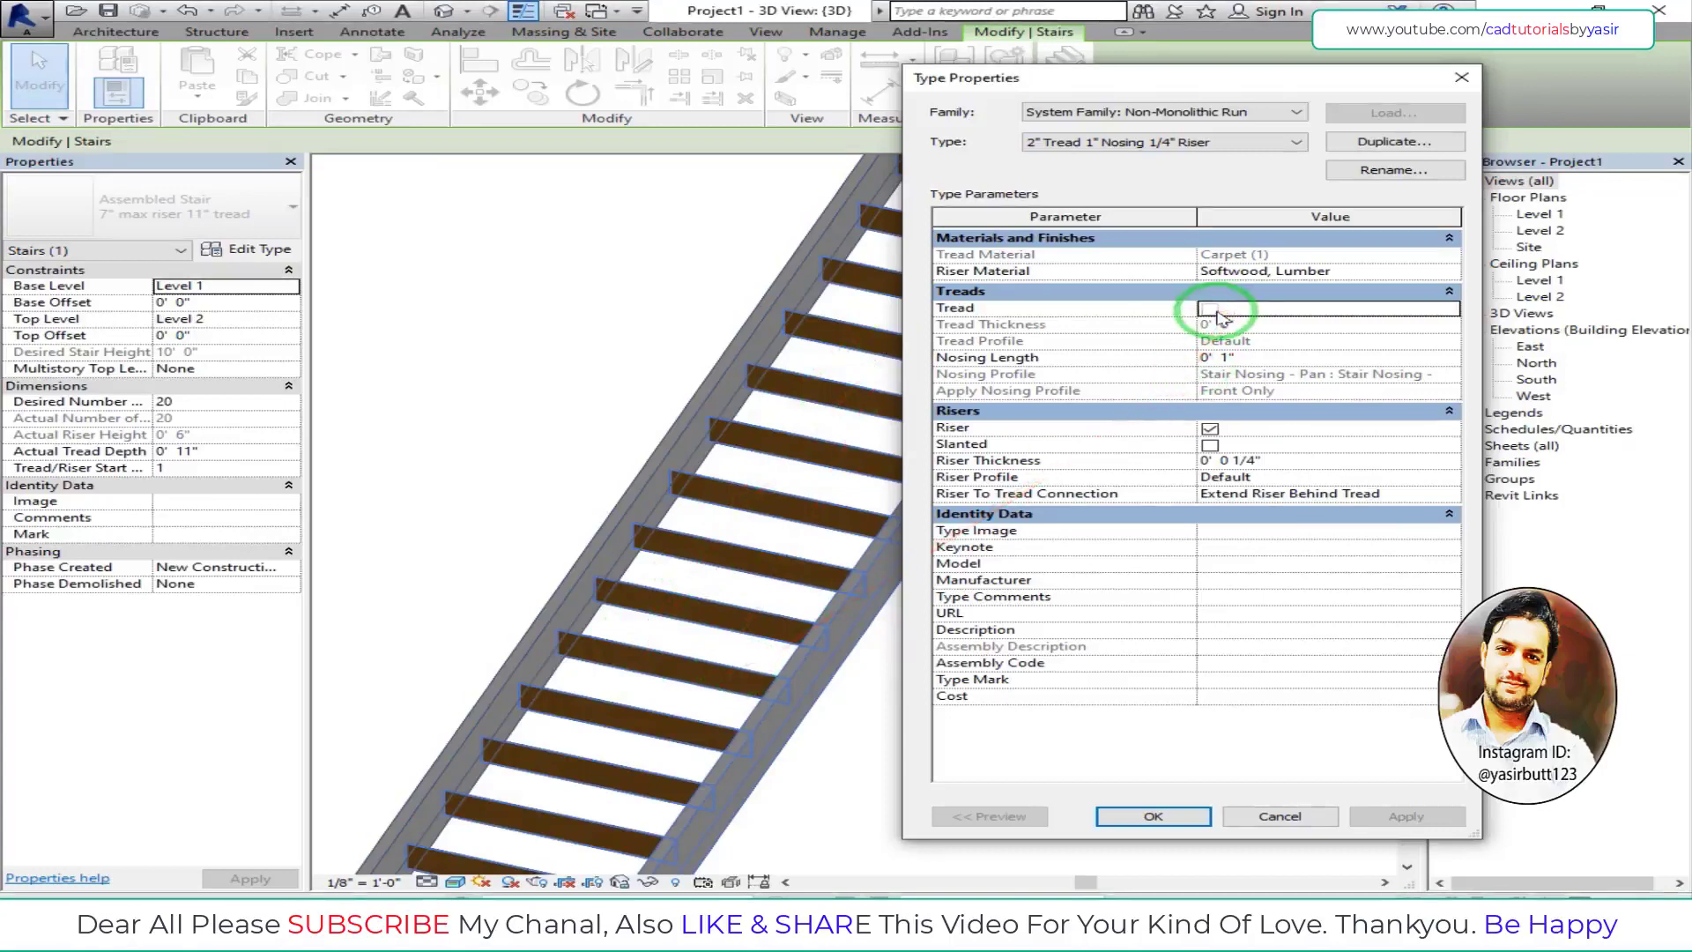
pyautogui.click(1210, 310)
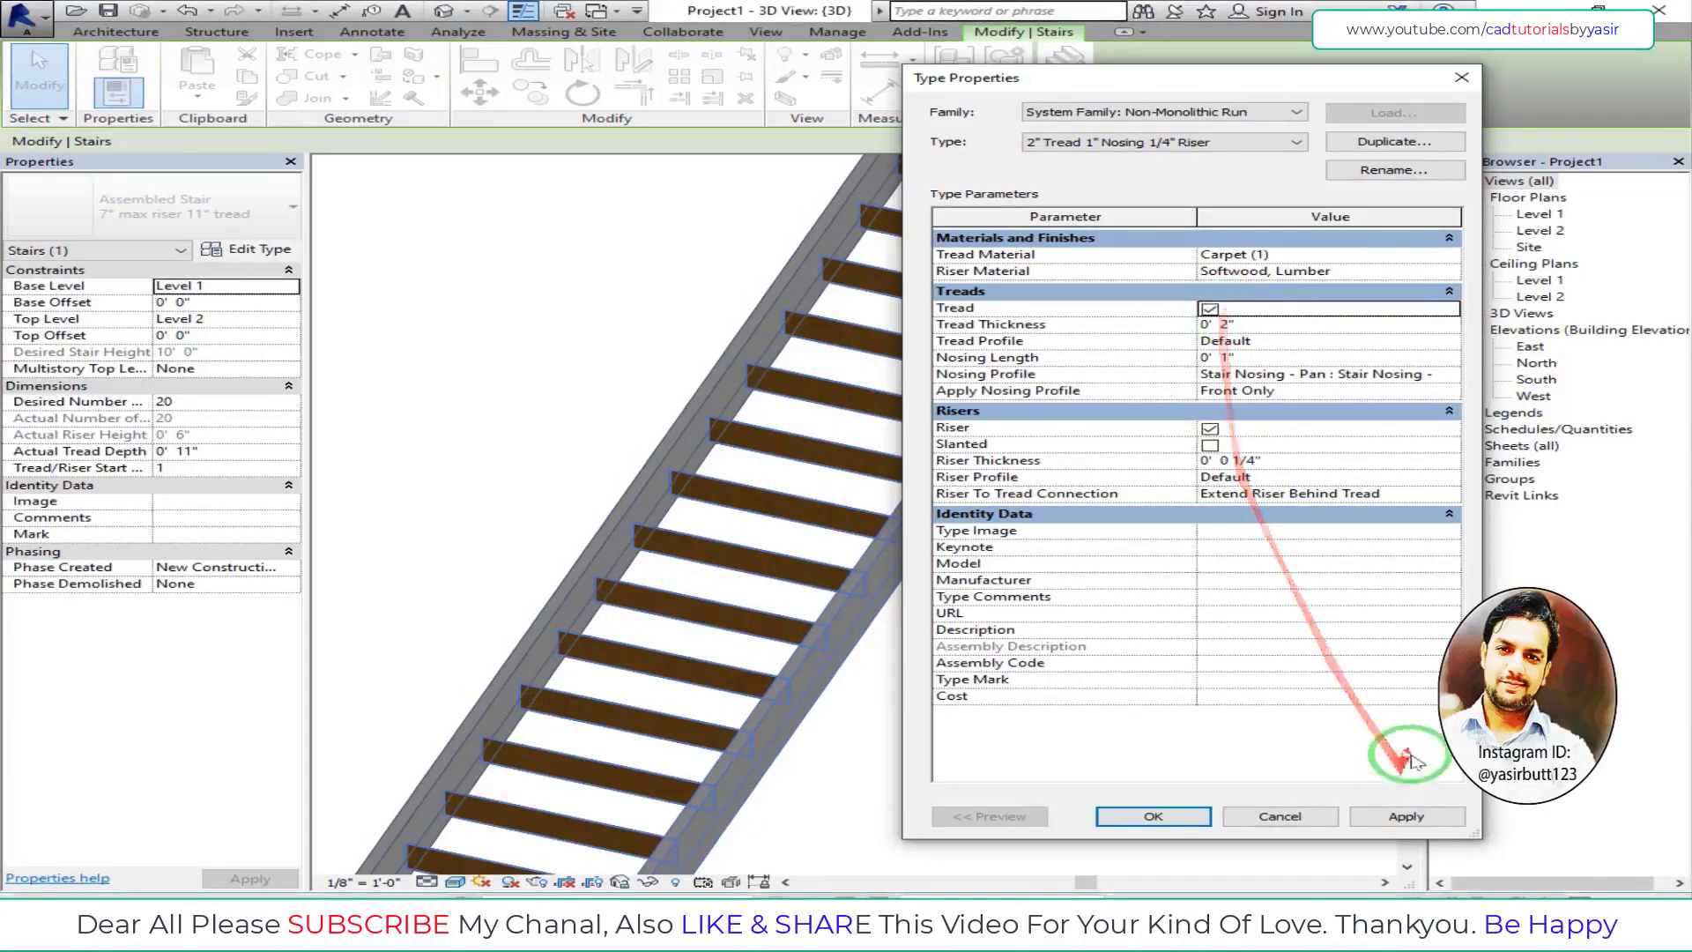
pyautogui.click(1408, 818)
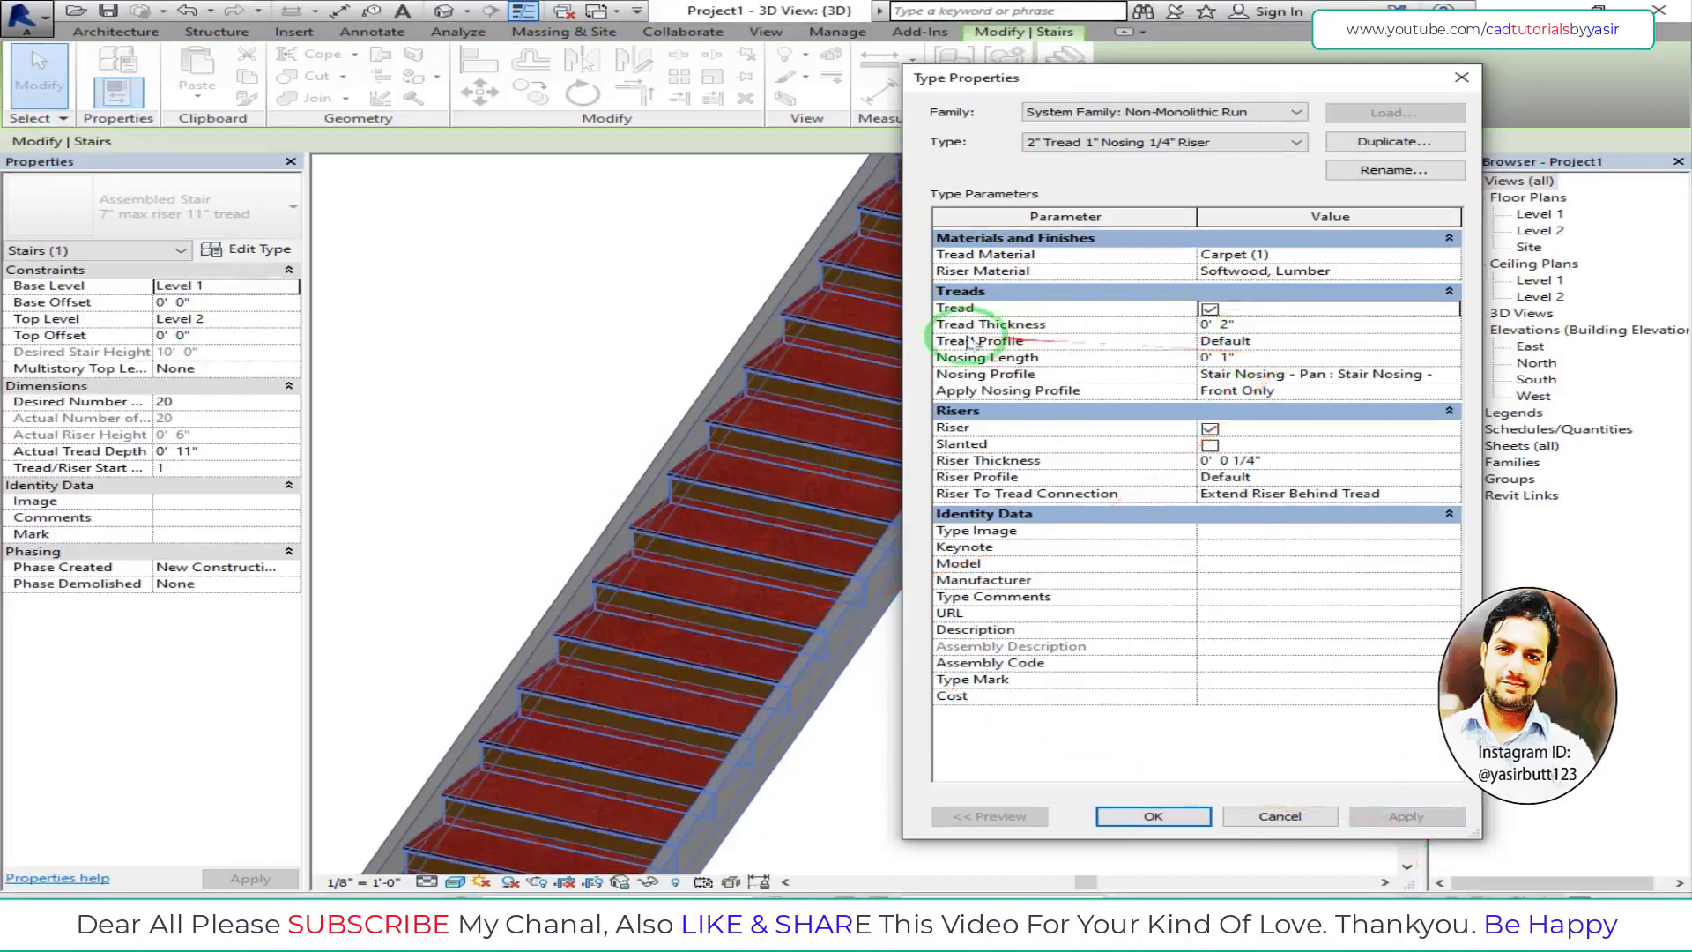
# - Set the tread thickness to 1 inch
pyautogui.doubleClick(1220, 325)
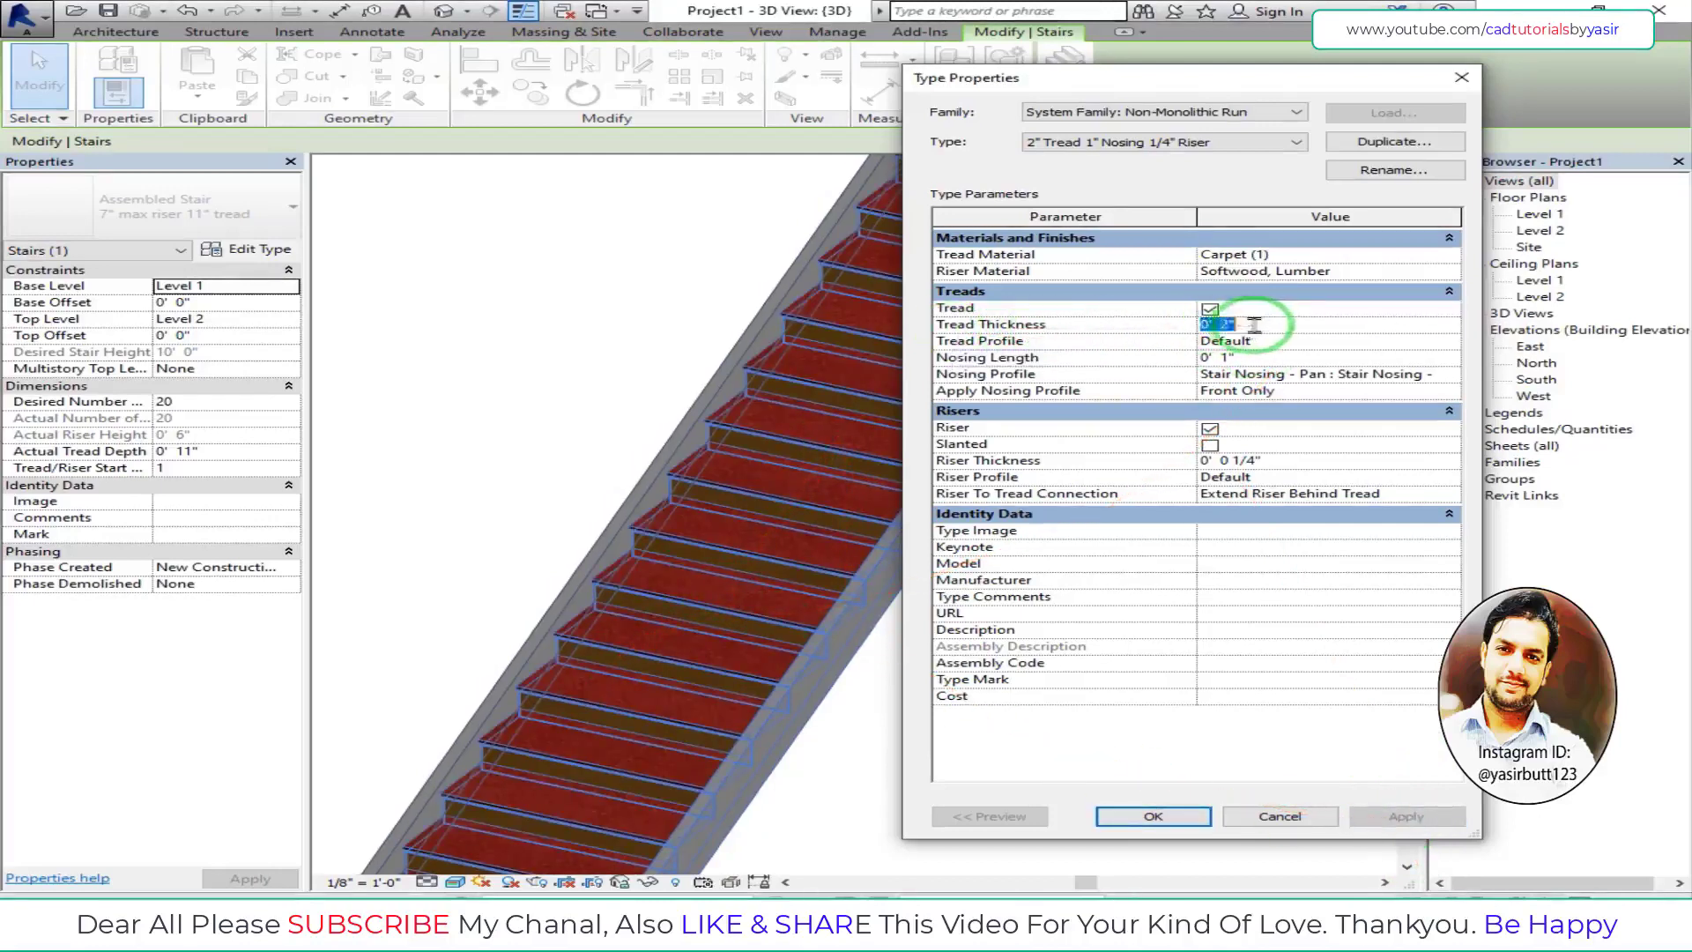
pyautogui.tripleClick(1229, 327)
pyautogui.write('1')
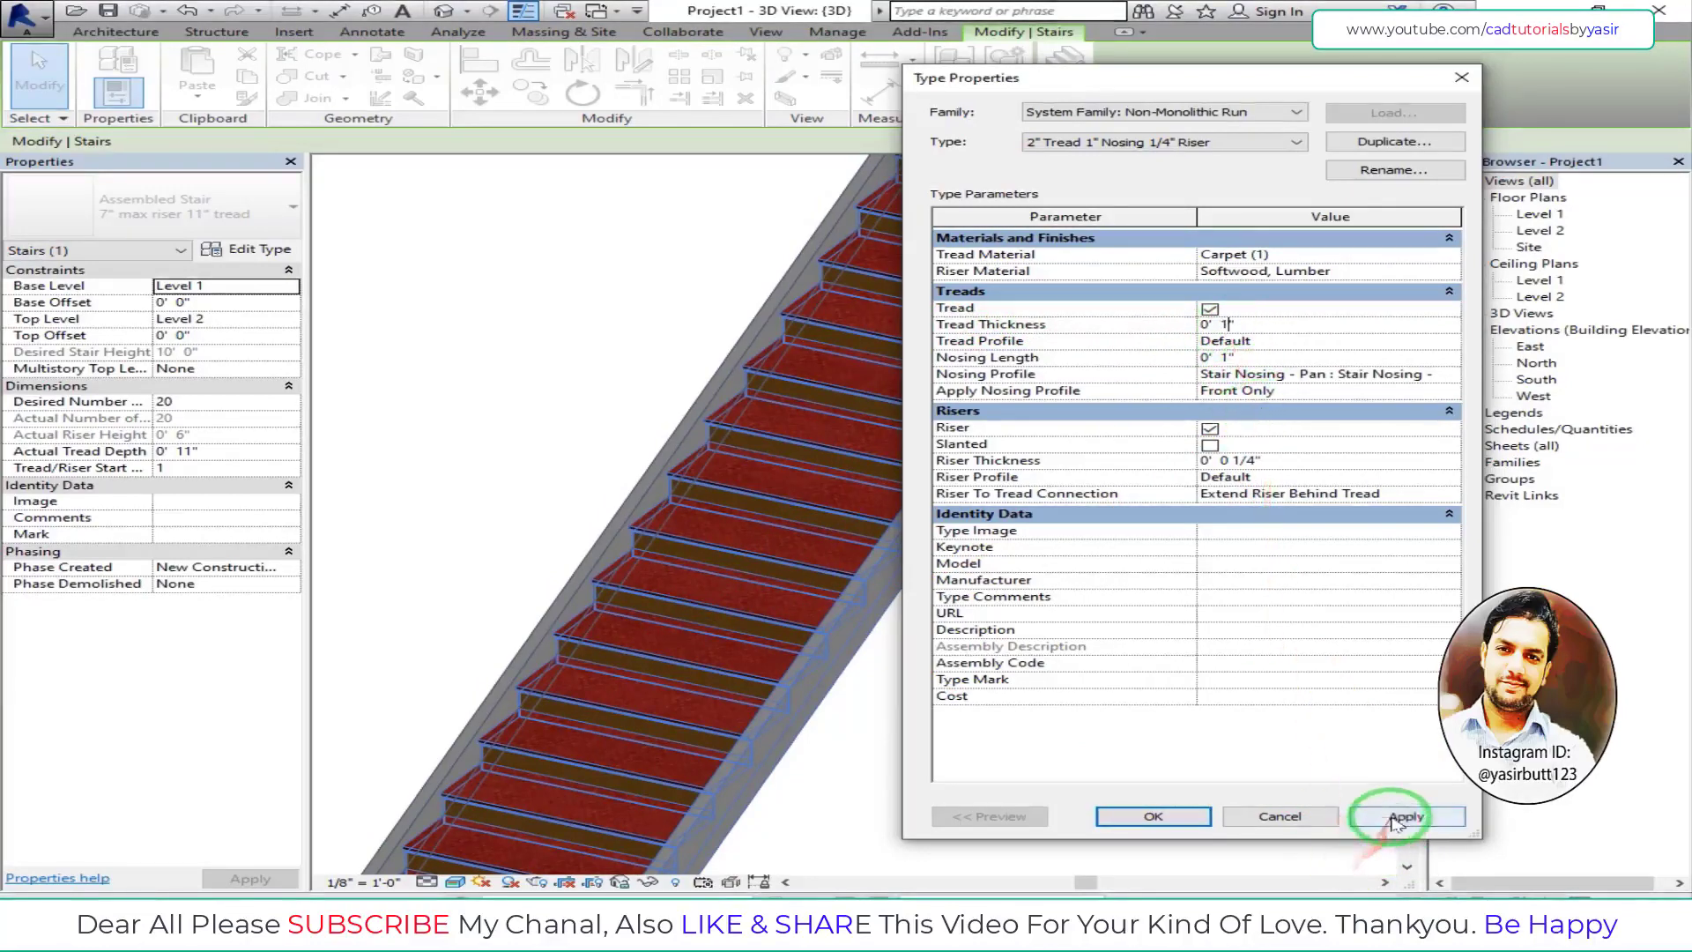
pyautogui.click(1406, 815)
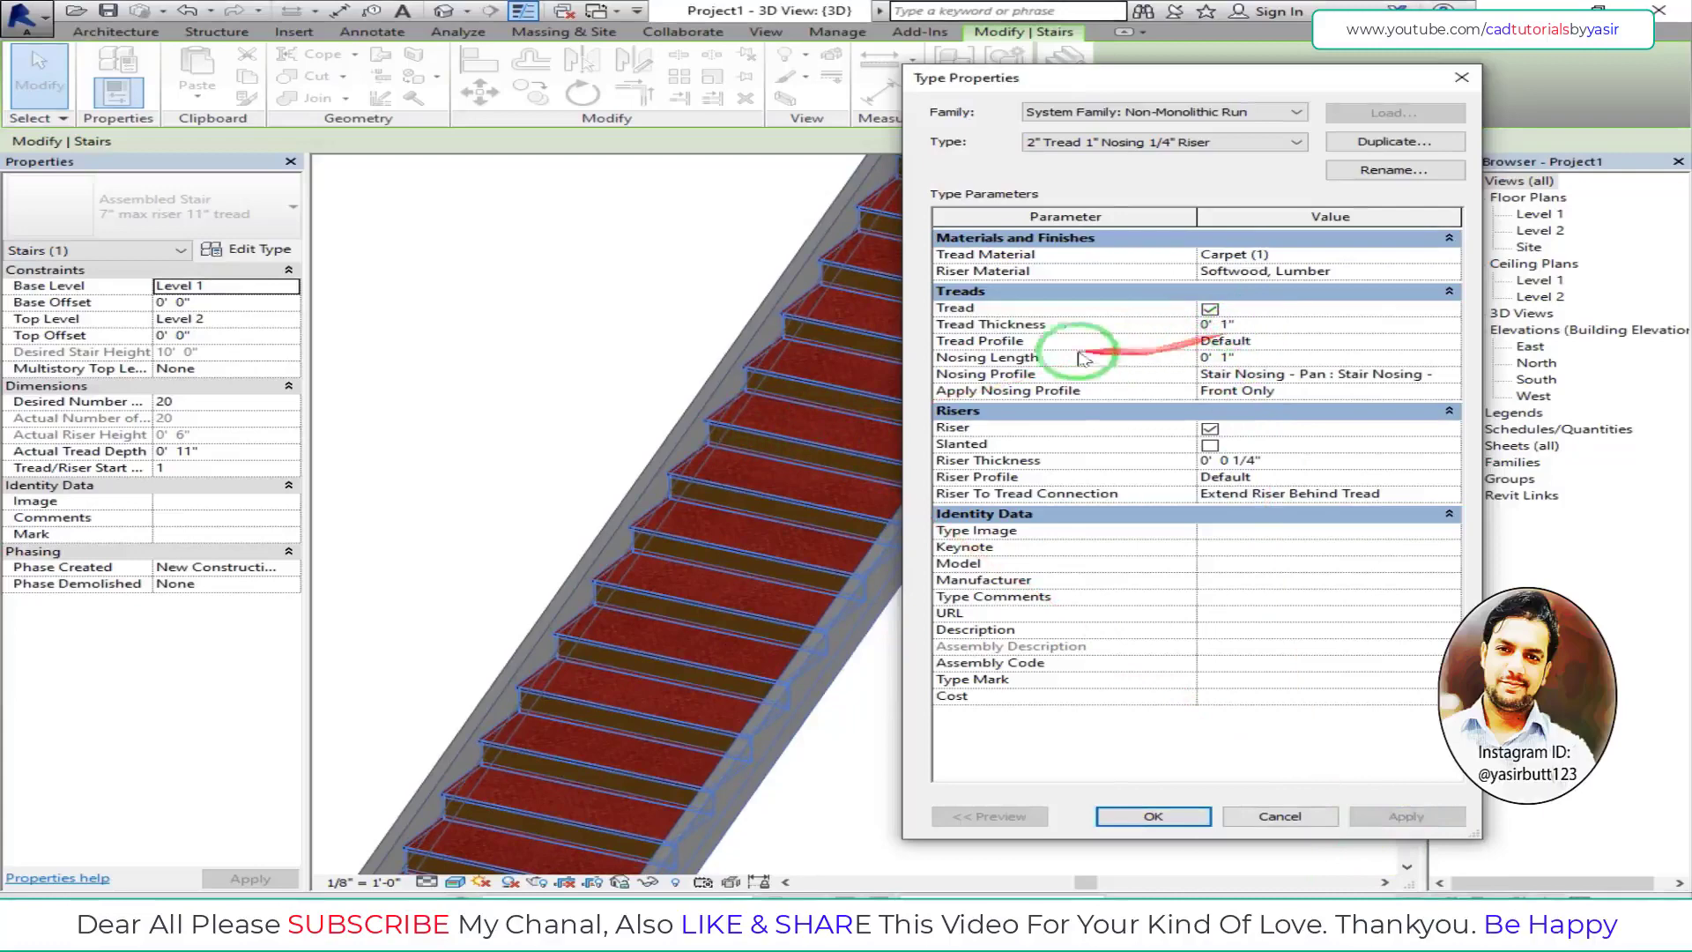
# - Try the Stair Tread and C-Channel-Profile : C9X15 tread profiles, then revert to Default
pyautogui.click(1252, 343)
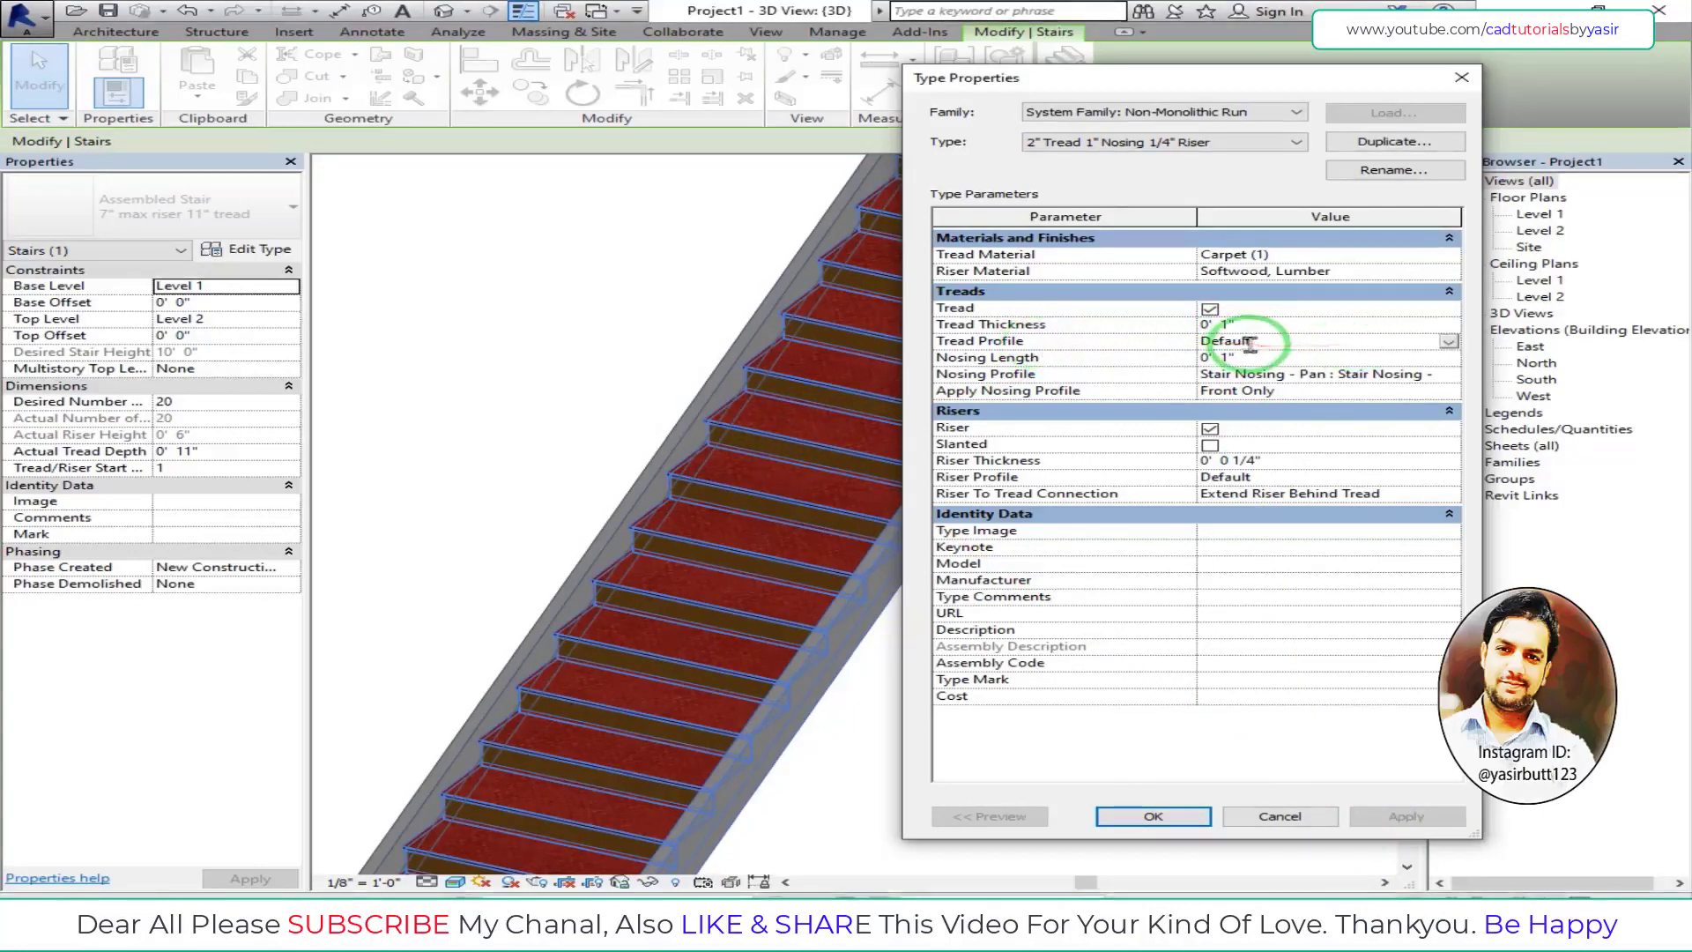
pyautogui.click(1448, 343)
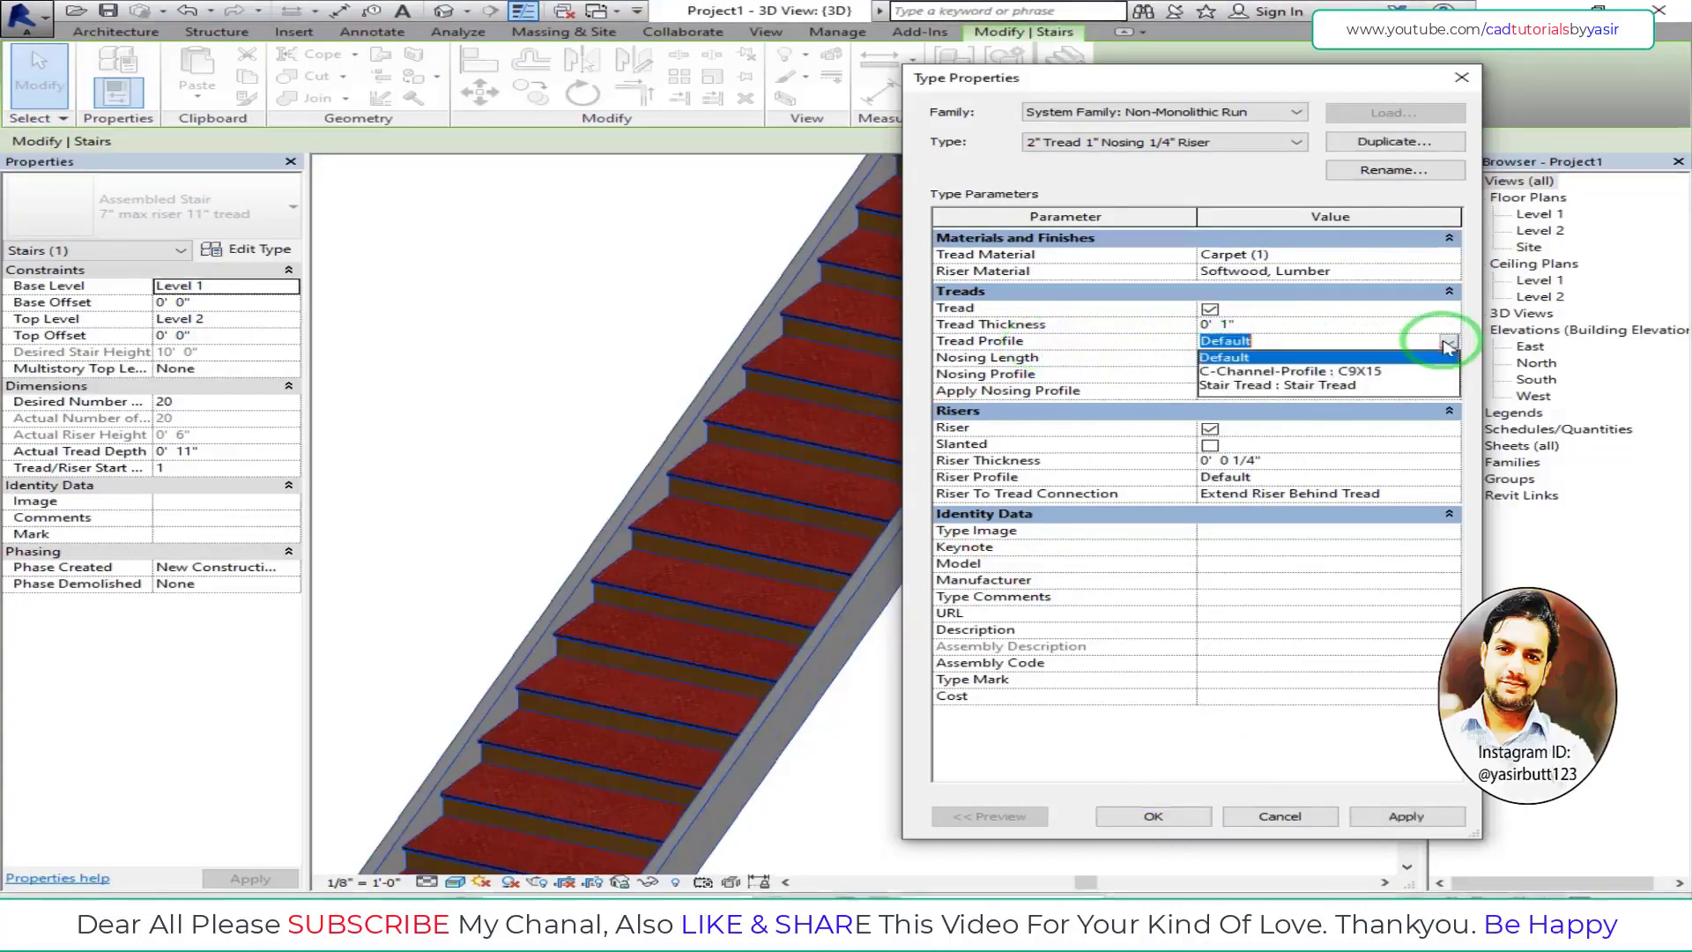
pyautogui.click(1336, 388)
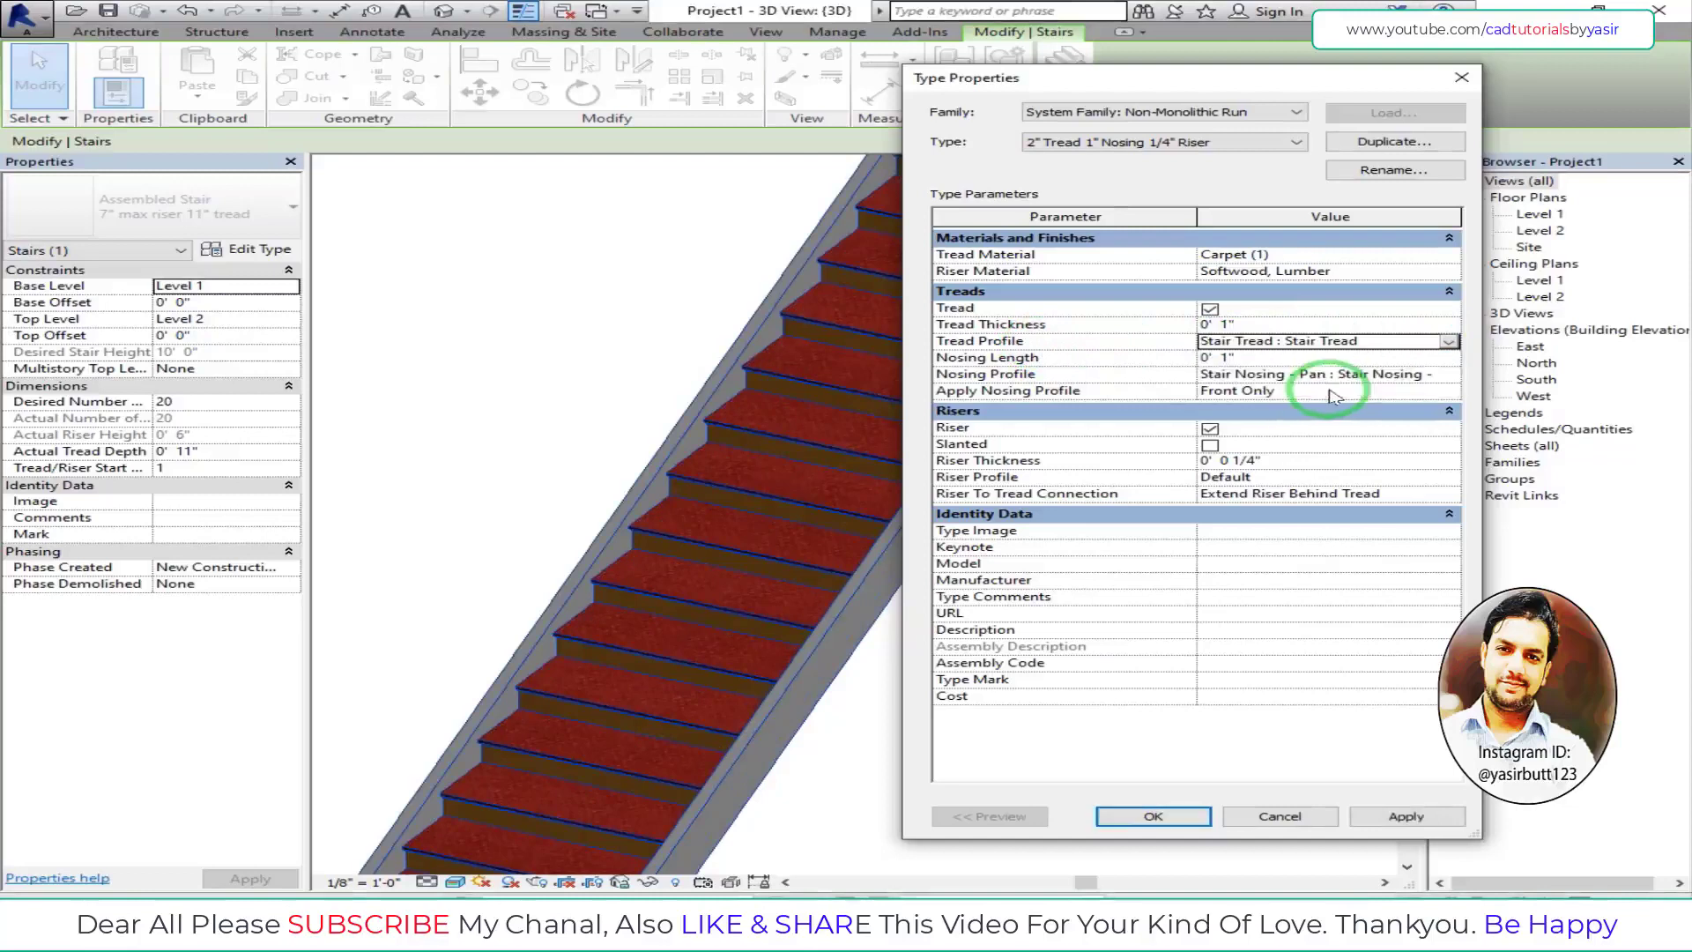
pyautogui.click(1407, 817)
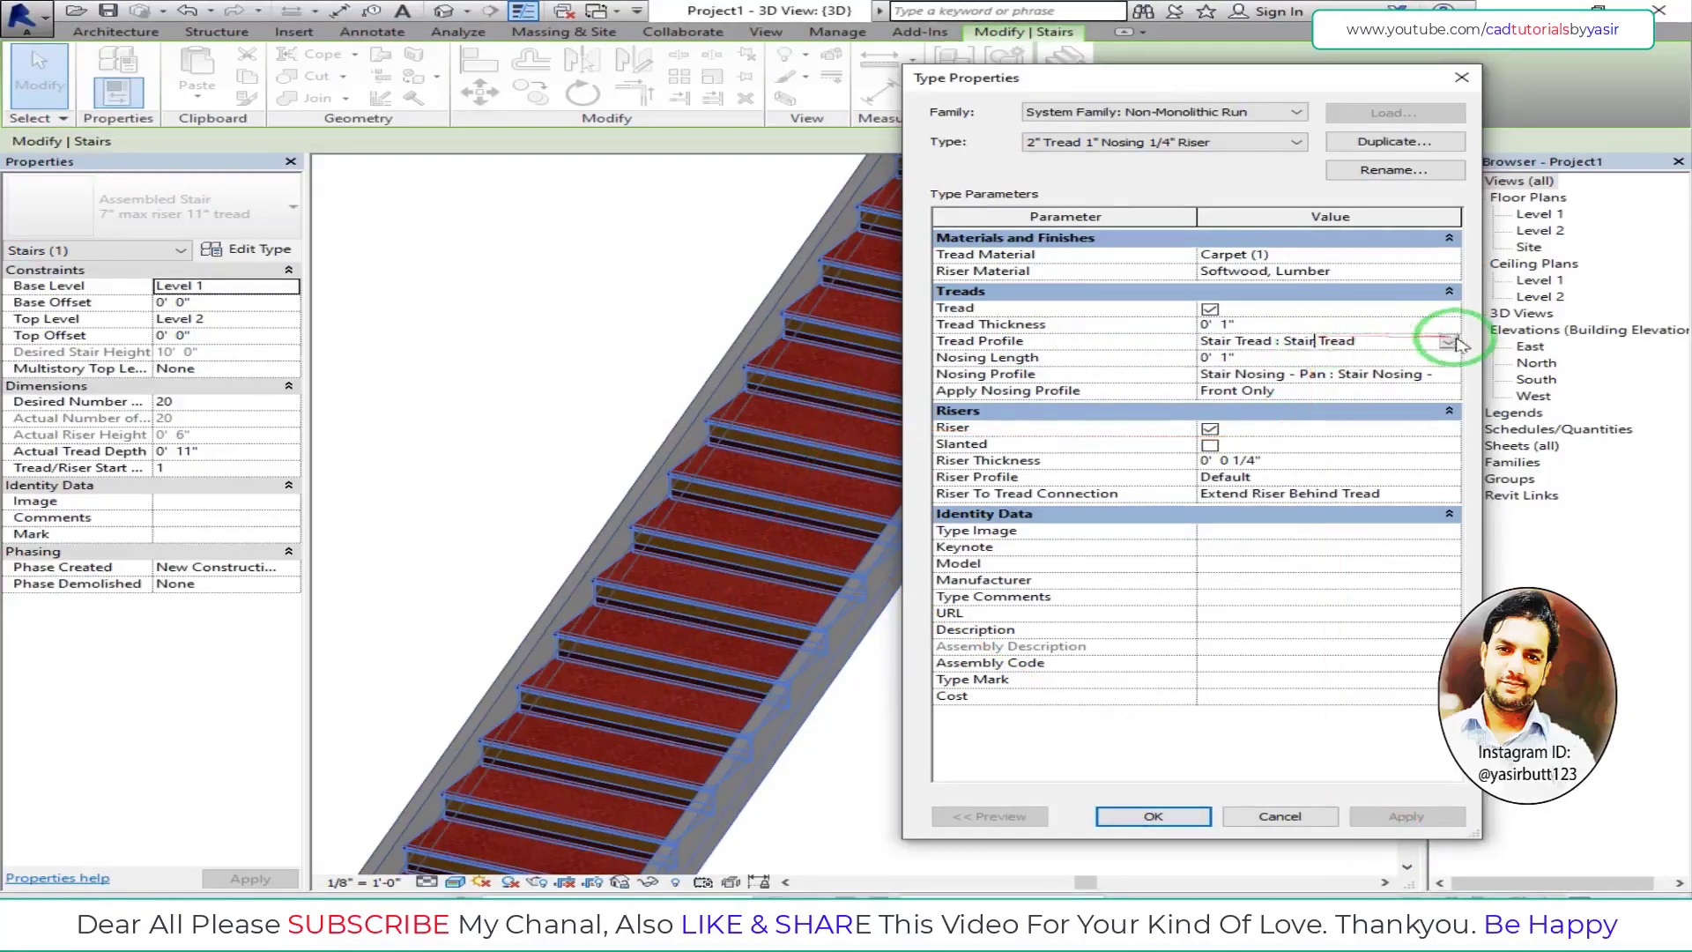
pyautogui.click(1450, 343)
pyautogui.click(1284, 378)
pyautogui.click(1398, 818)
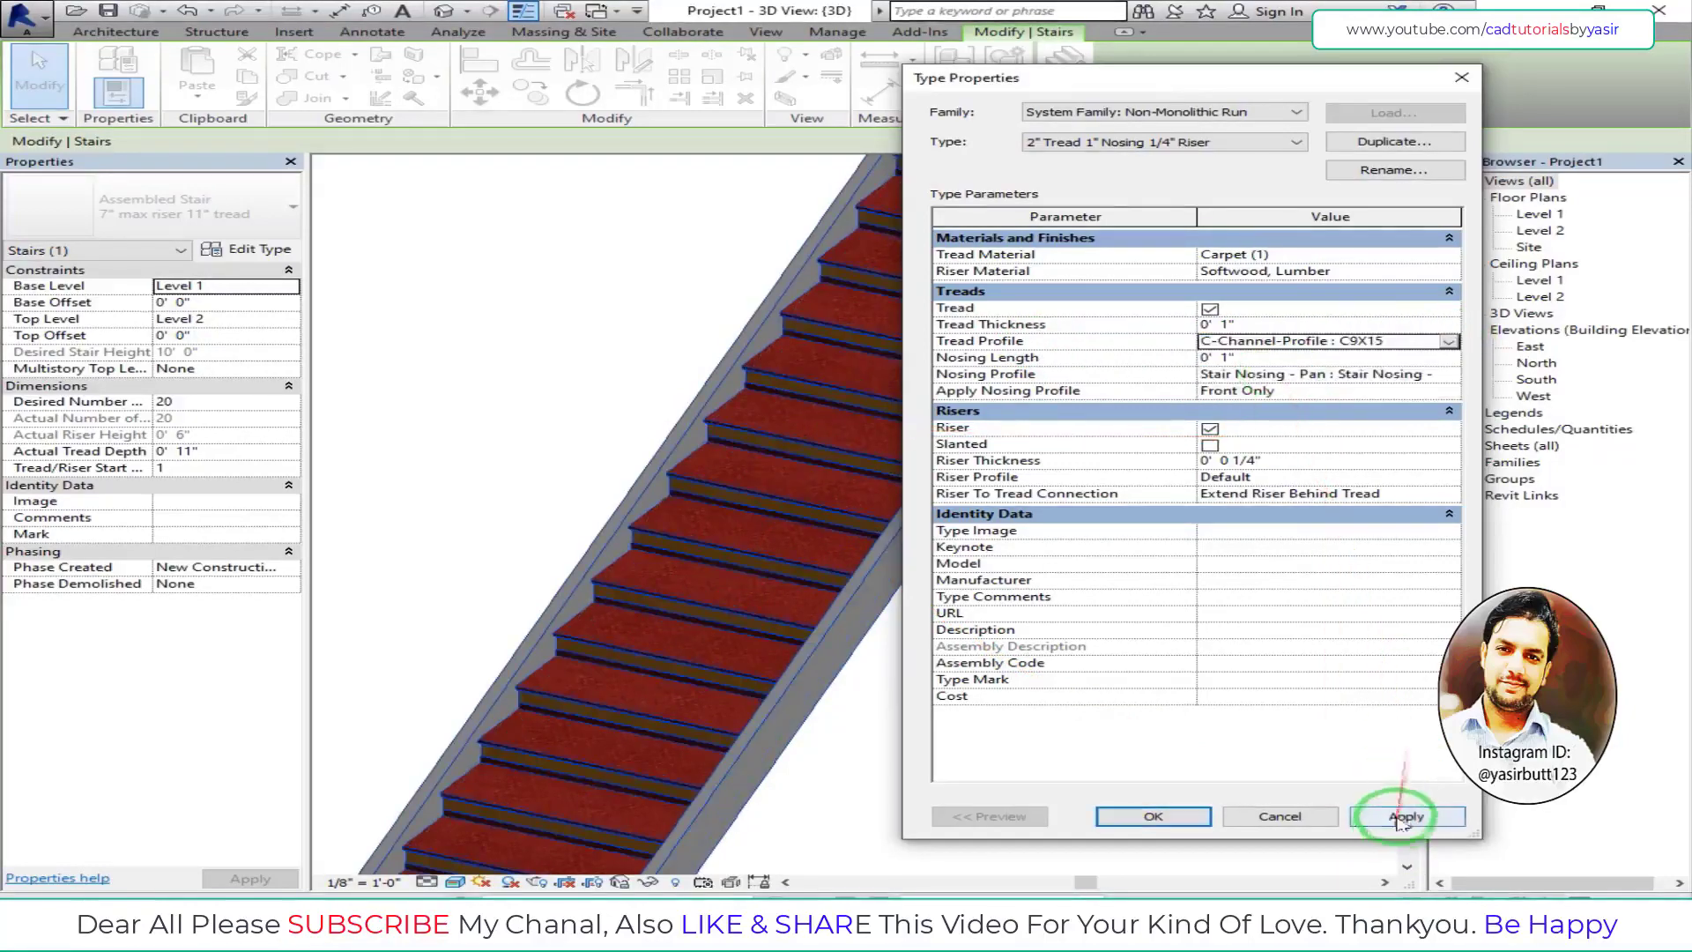
pyautogui.click(829, 434)
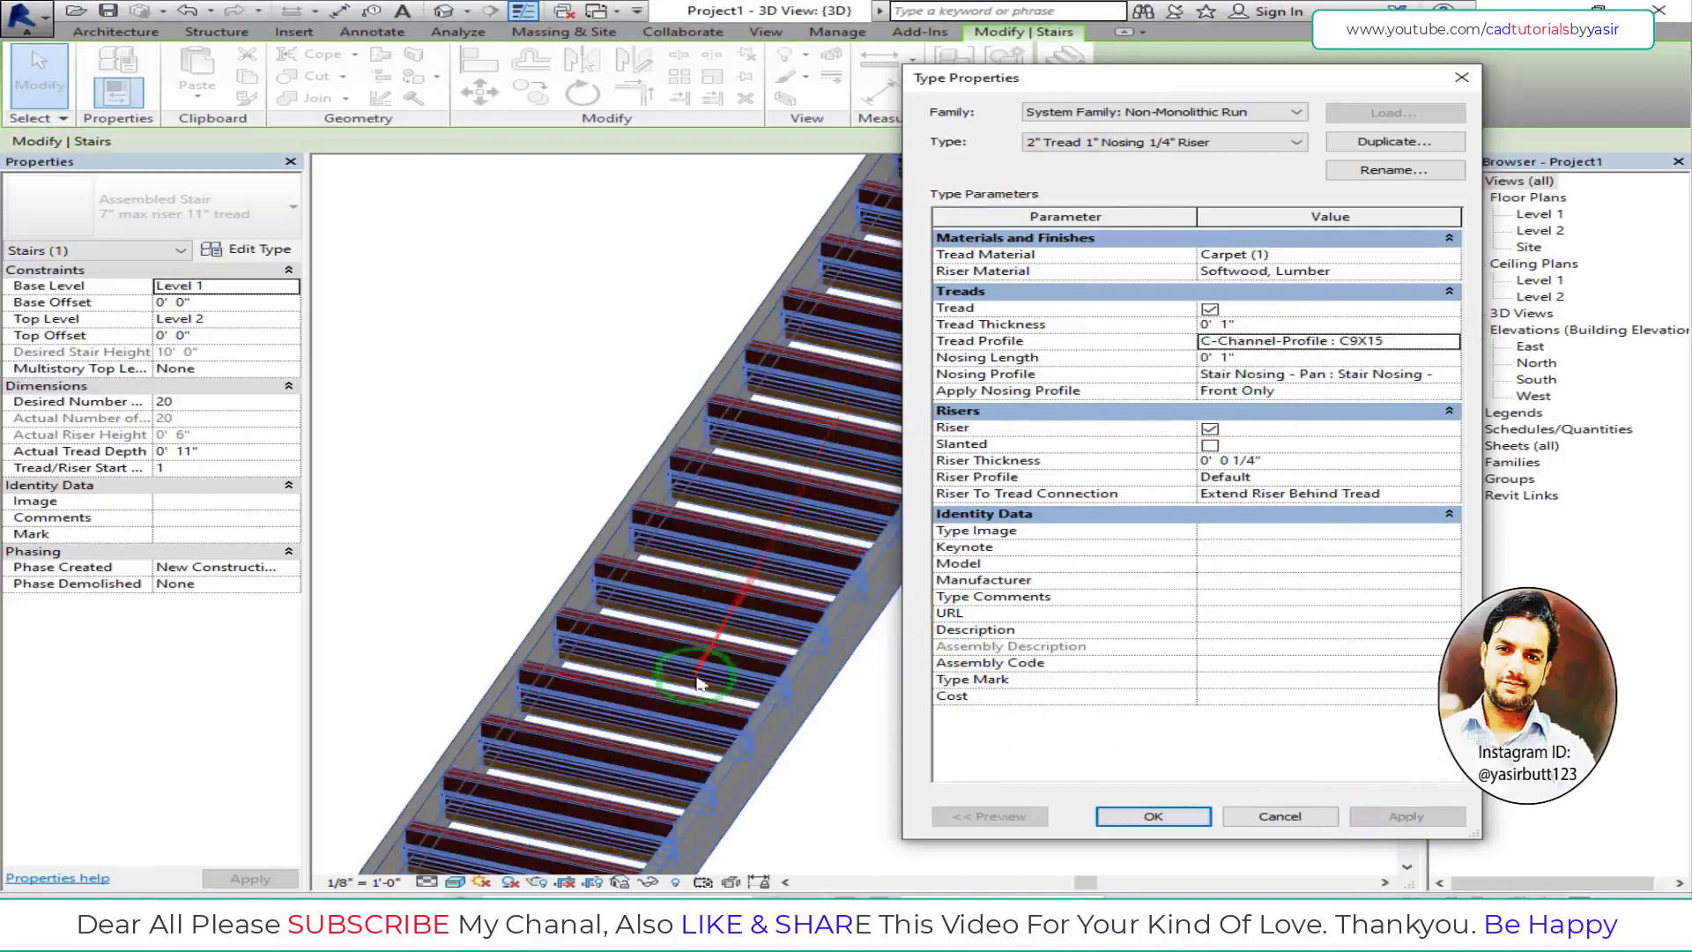
pyautogui.click(1450, 343)
pyautogui.click(1450, 343)
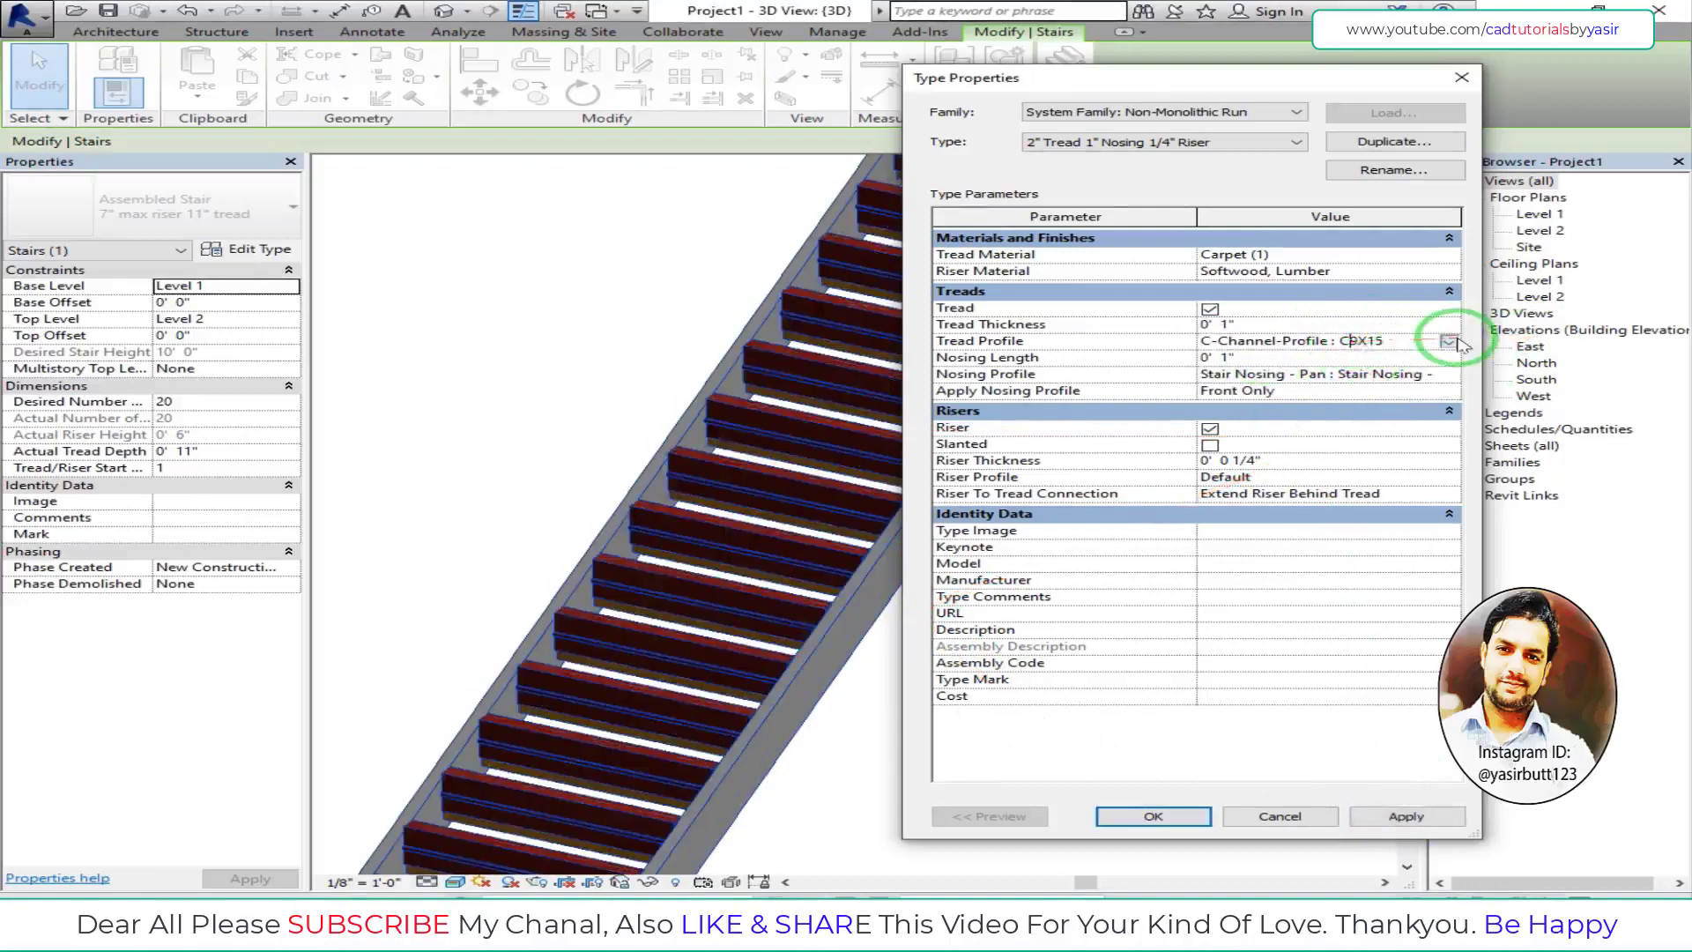
pyautogui.click(1381, 340)
pyautogui.click(1300, 359)
pyautogui.click(1342, 785)
pyautogui.click(1406, 816)
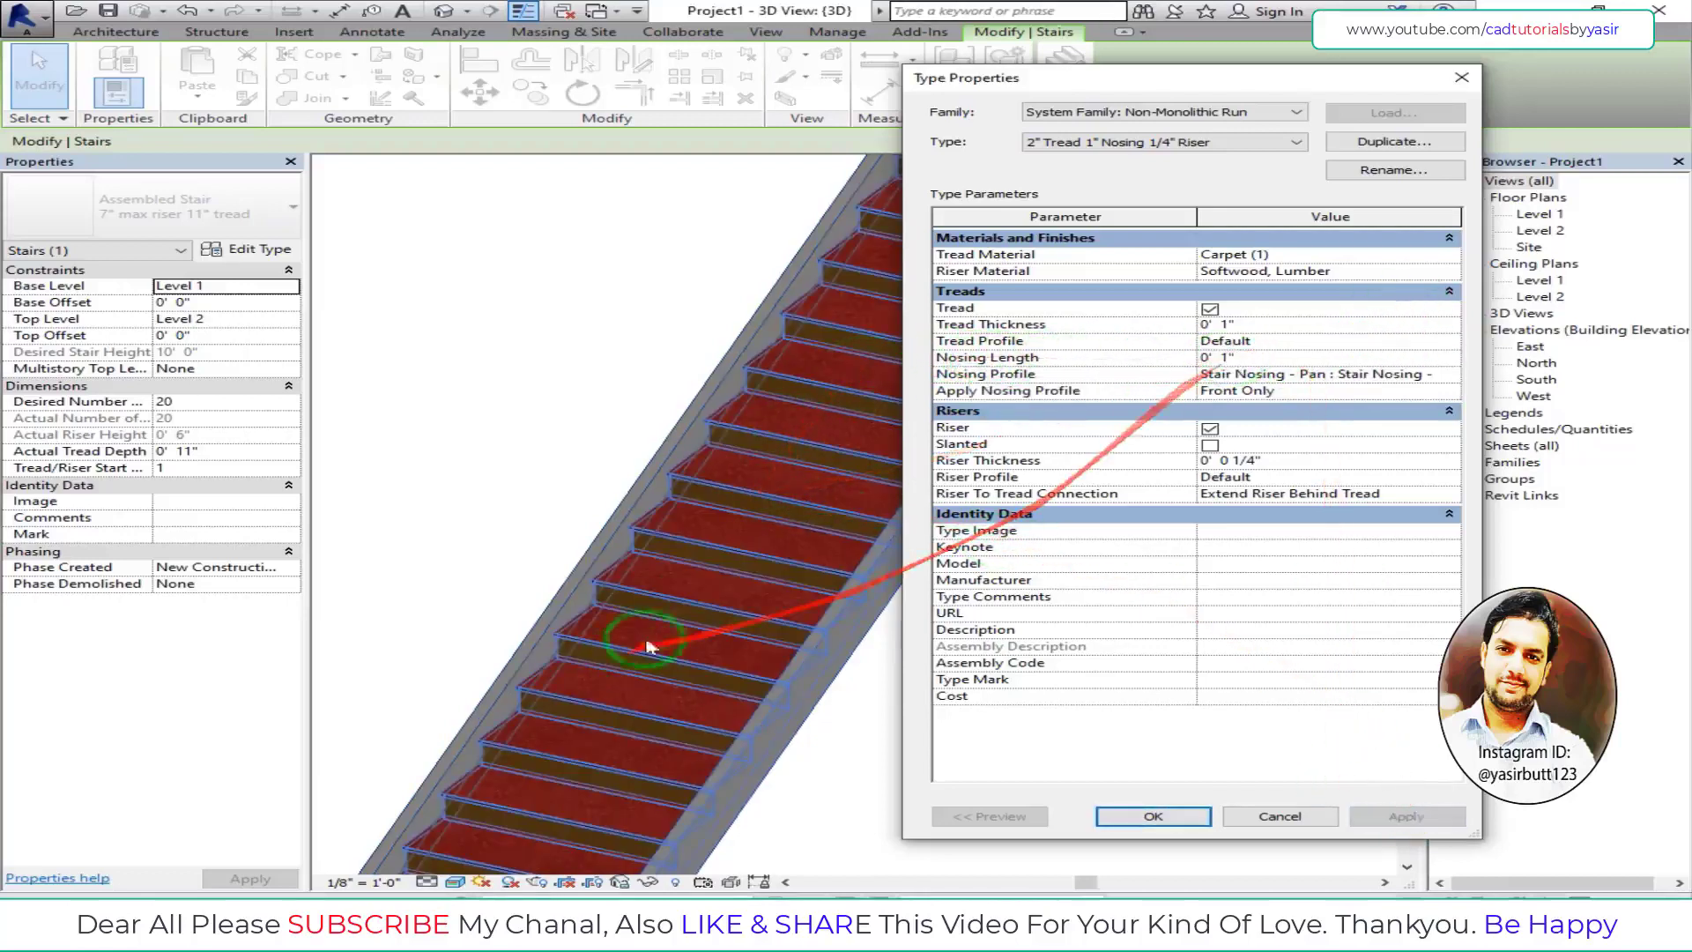
# - Set the nosing length to 3 inches and confirm the run type
pyautogui.click(725, 561)
pyautogui.write('3')
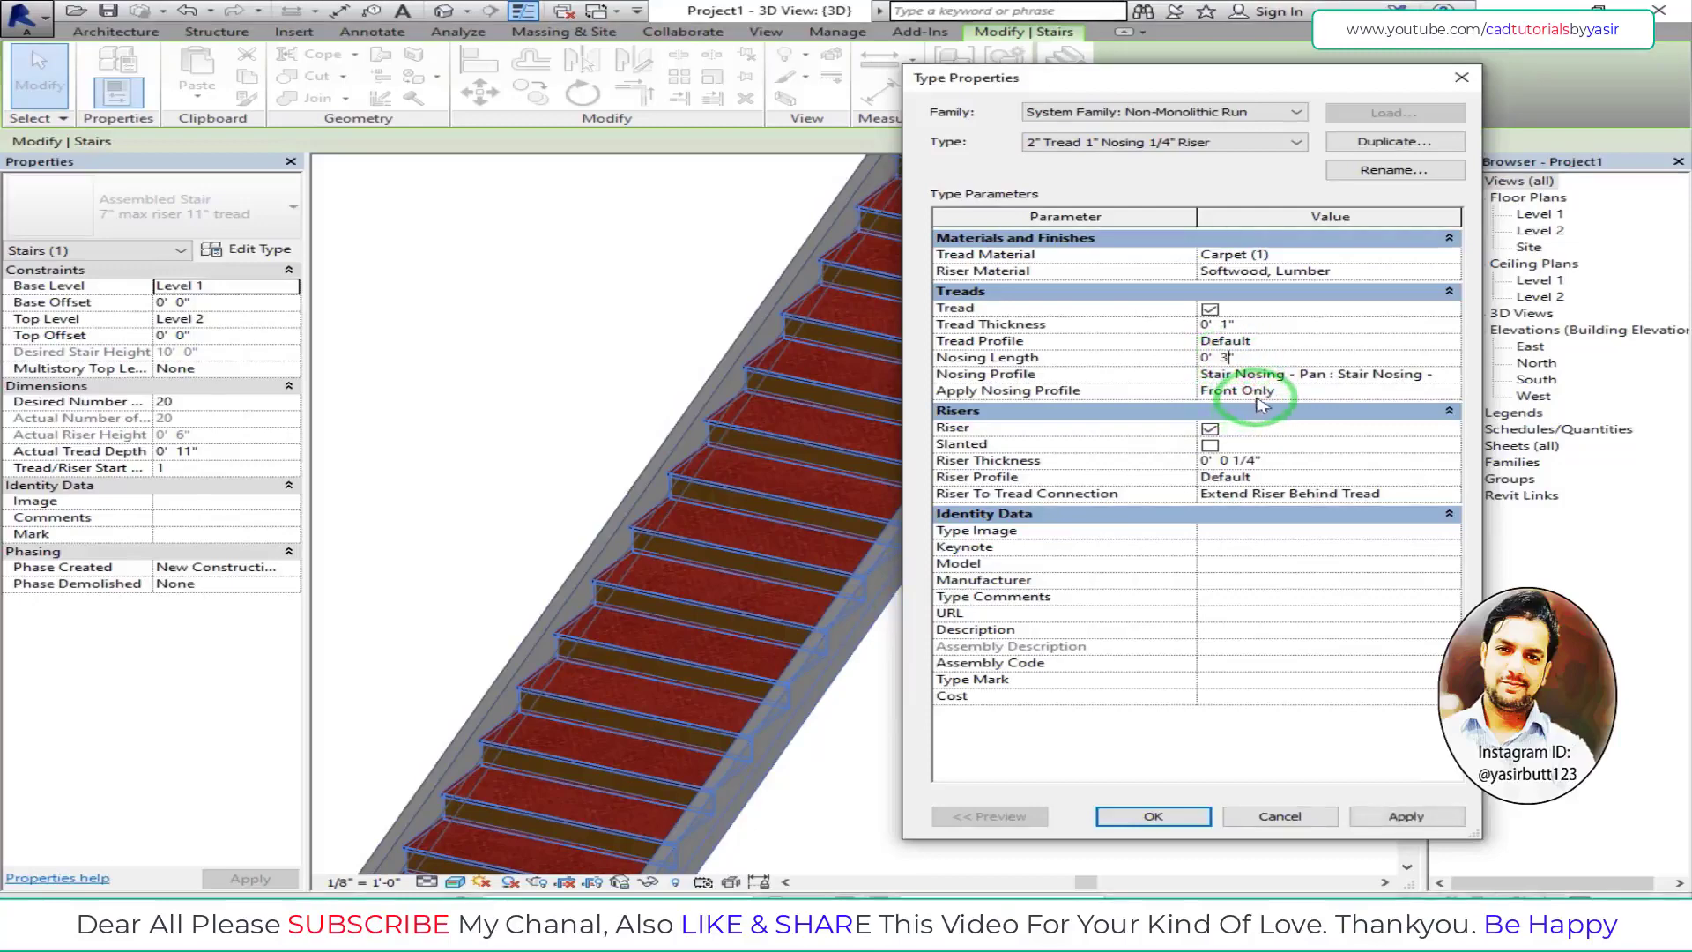
pyautogui.click(1407, 816)
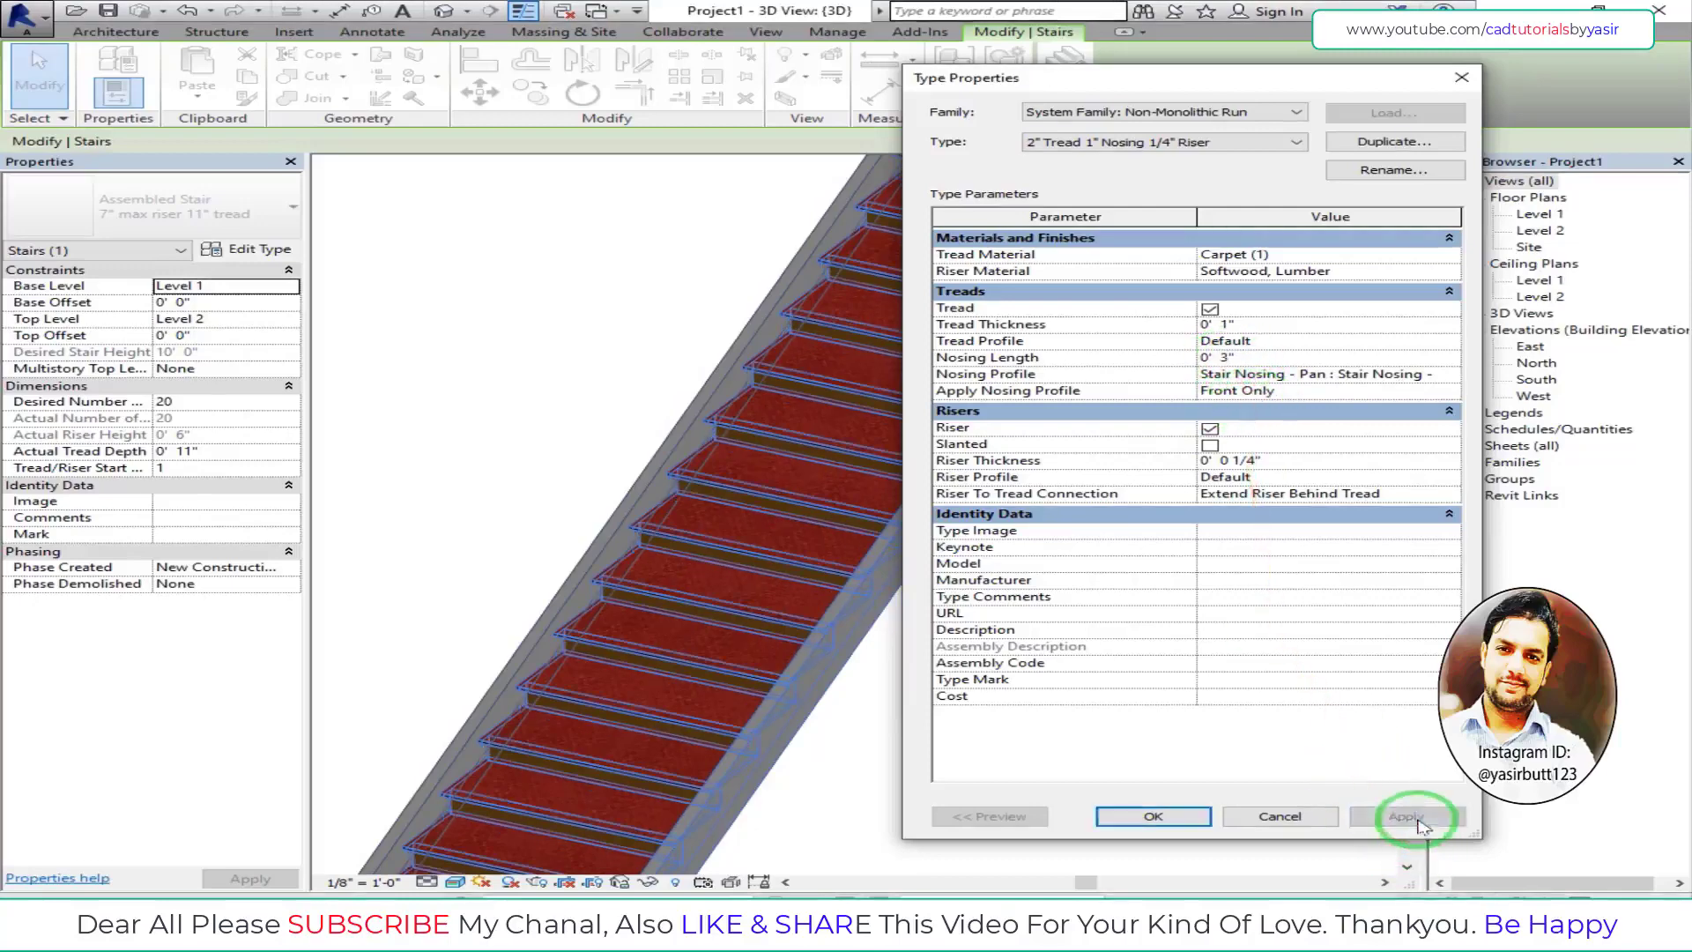
pyautogui.click(1155, 818)
# - Zoom and orbit the 3D view to inspect the thinner carpet treads
pyautogui.scroll(3, 882, 483)
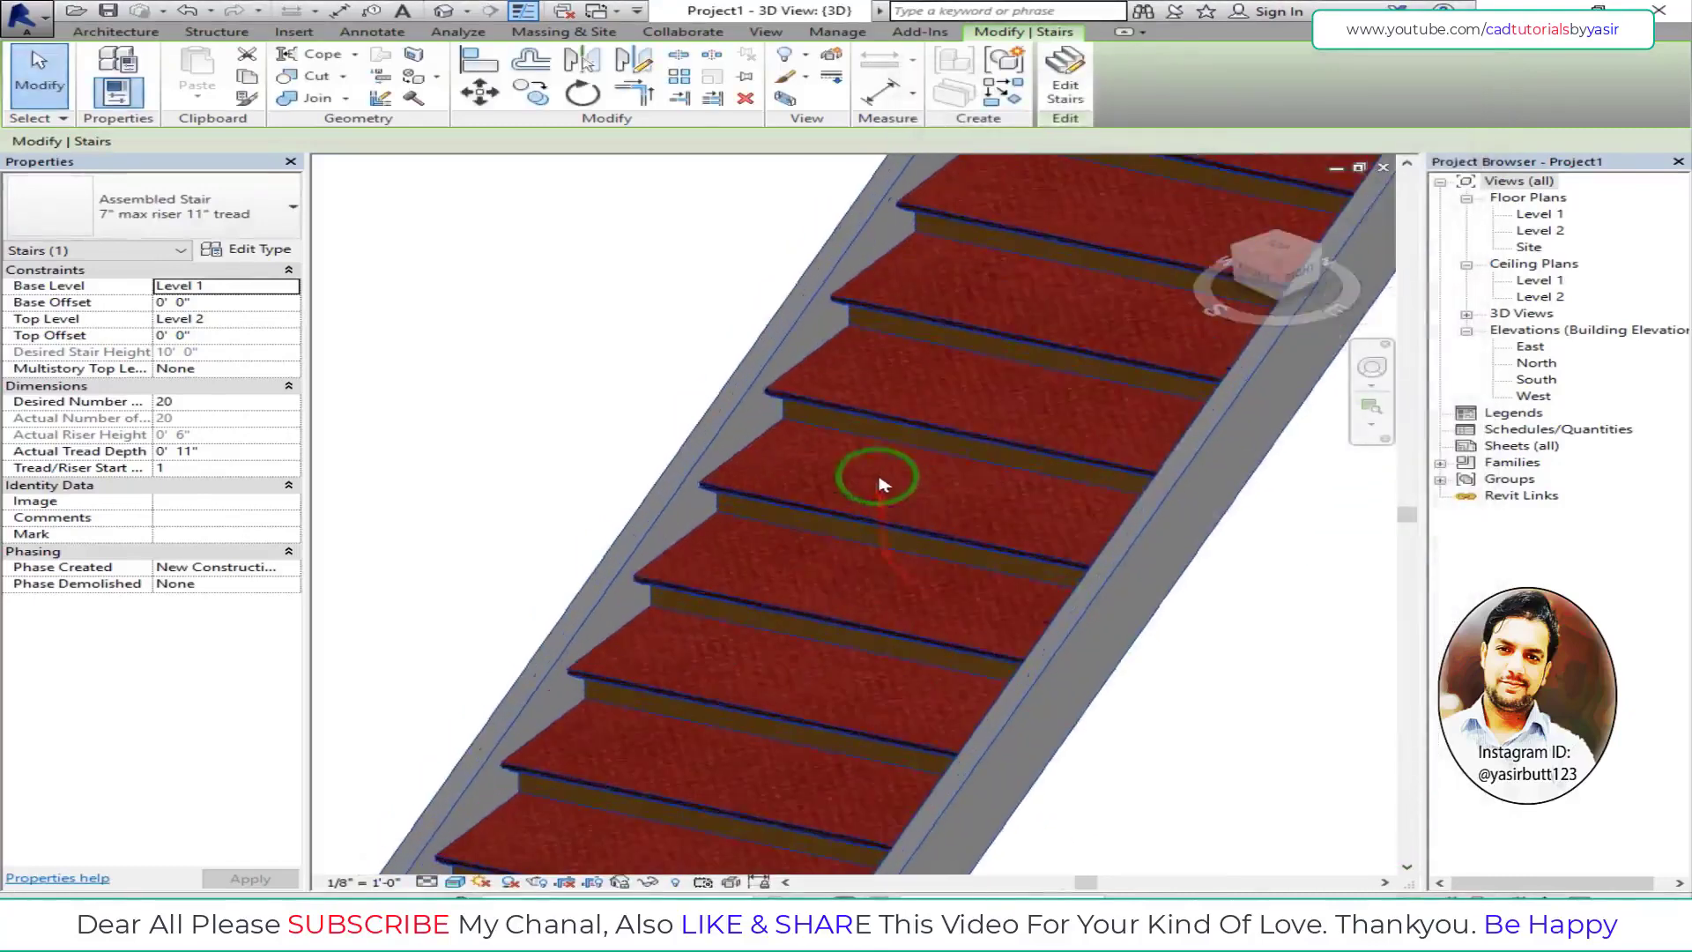
pyautogui.scroll(2, 884, 484)
pyautogui.scroll(2, 914, 538)
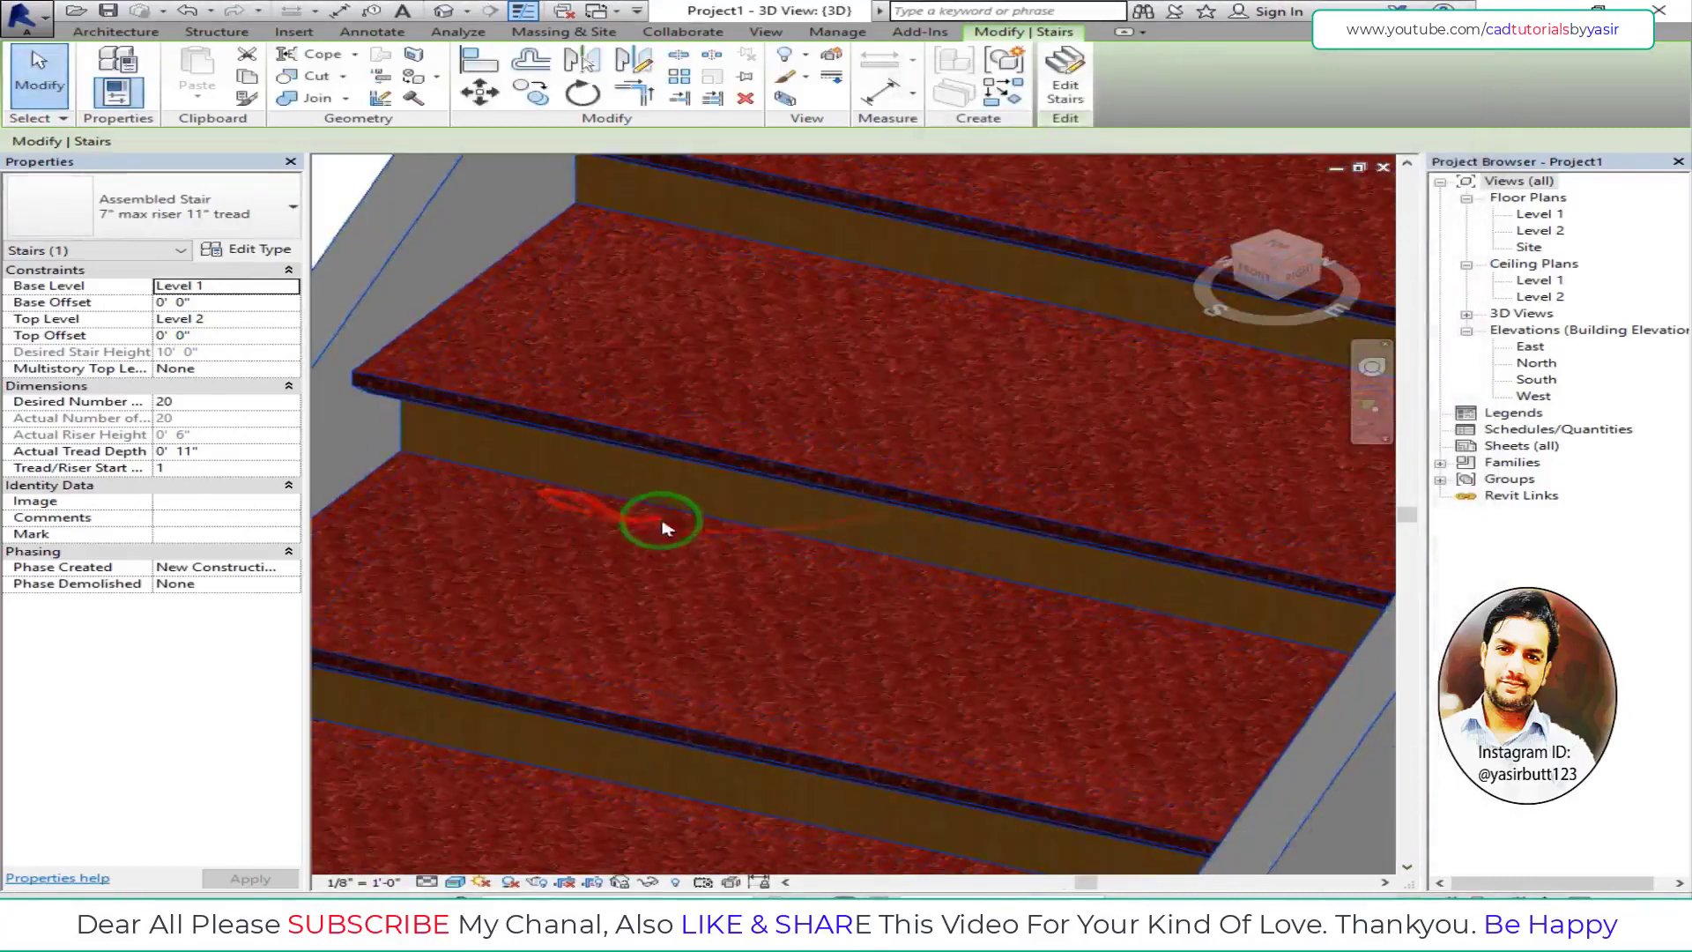
pyautogui.scroll(-2, 663, 527)
pyautogui.scroll(2, 454, 518)
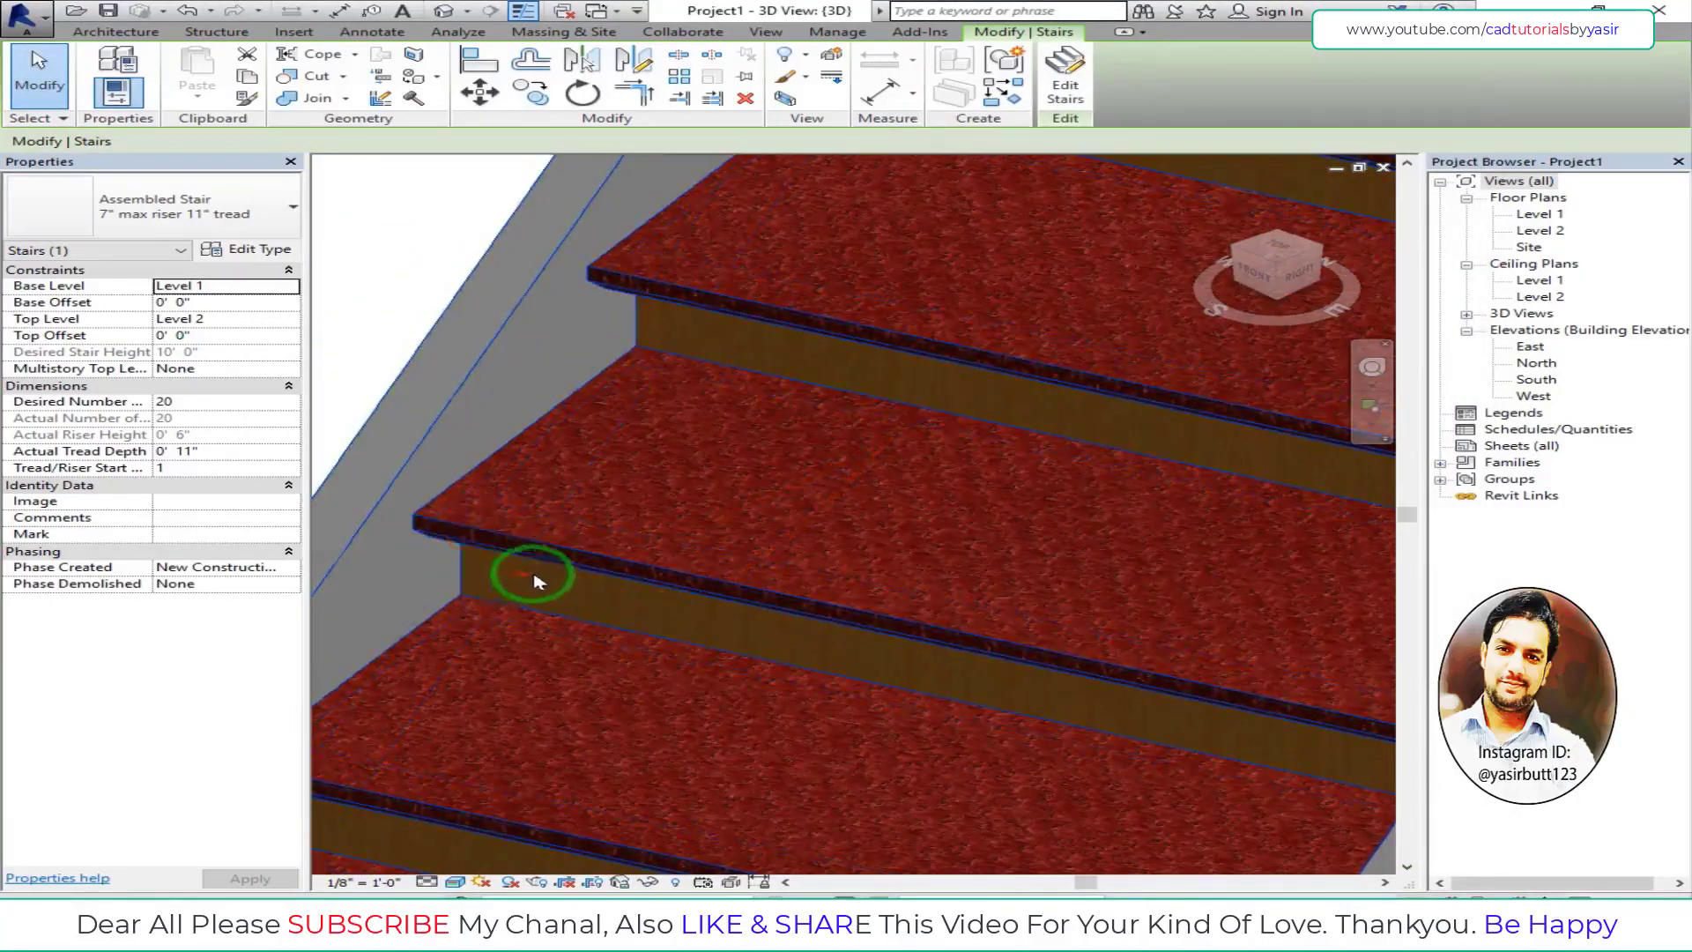
pyautogui.scroll(2, 535, 582)
pyautogui.scroll(-2, 559, 619)
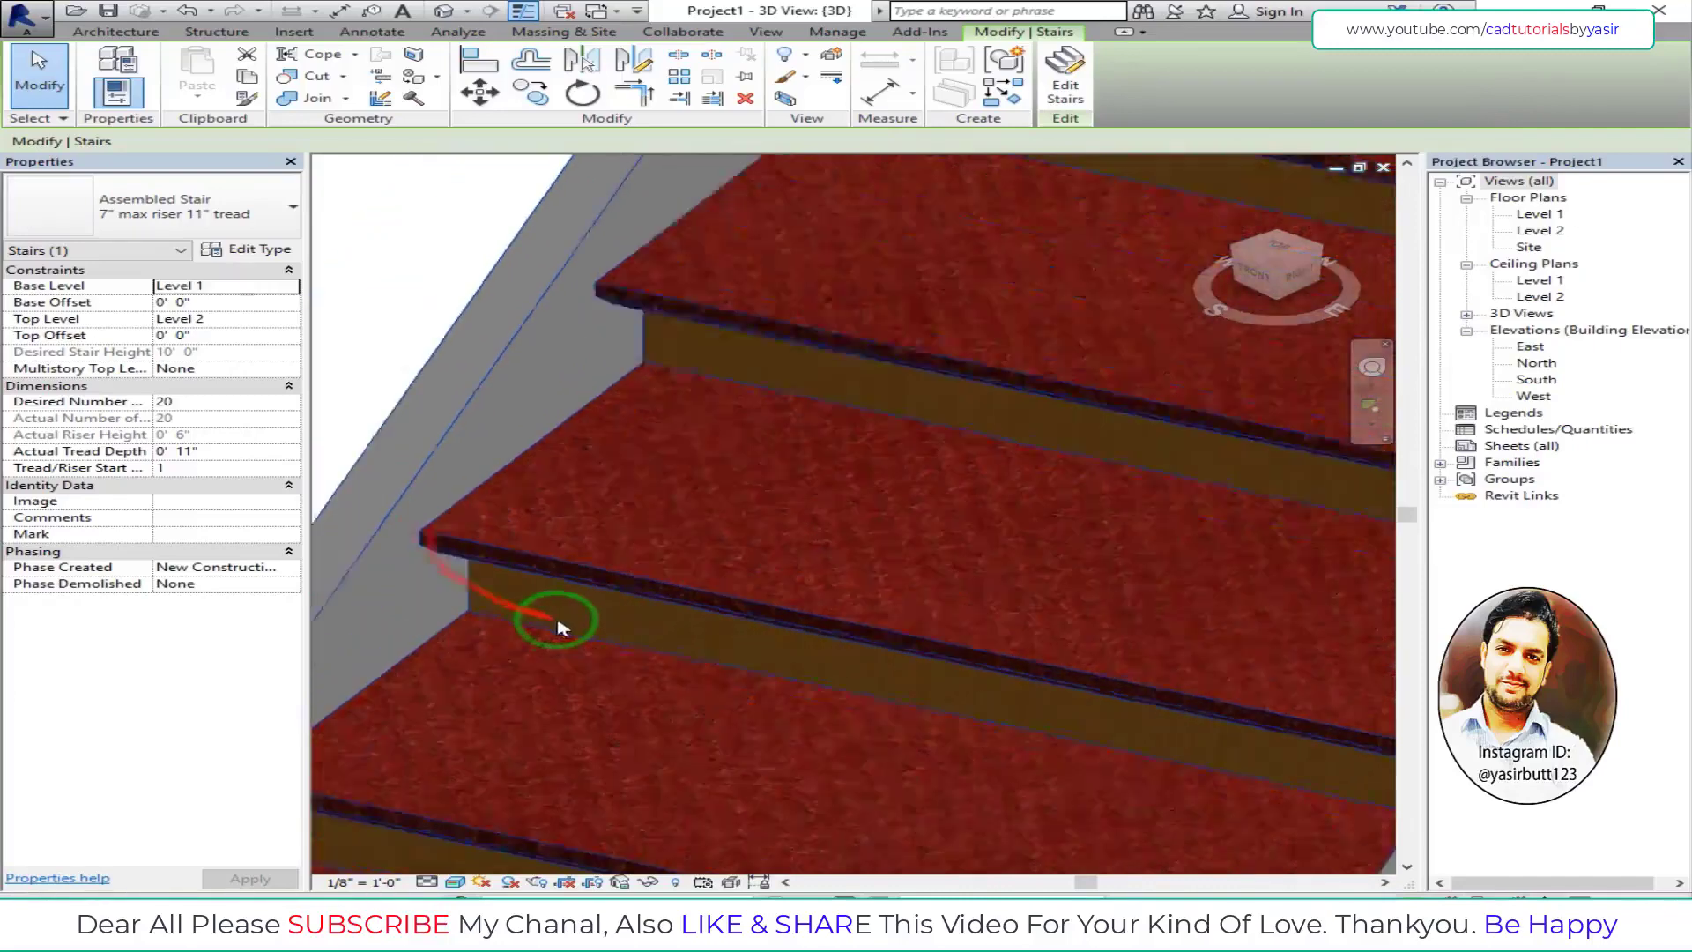
pyautogui.scroll(-2, 574, 653)
pyautogui.scroll(1, 643, 622)
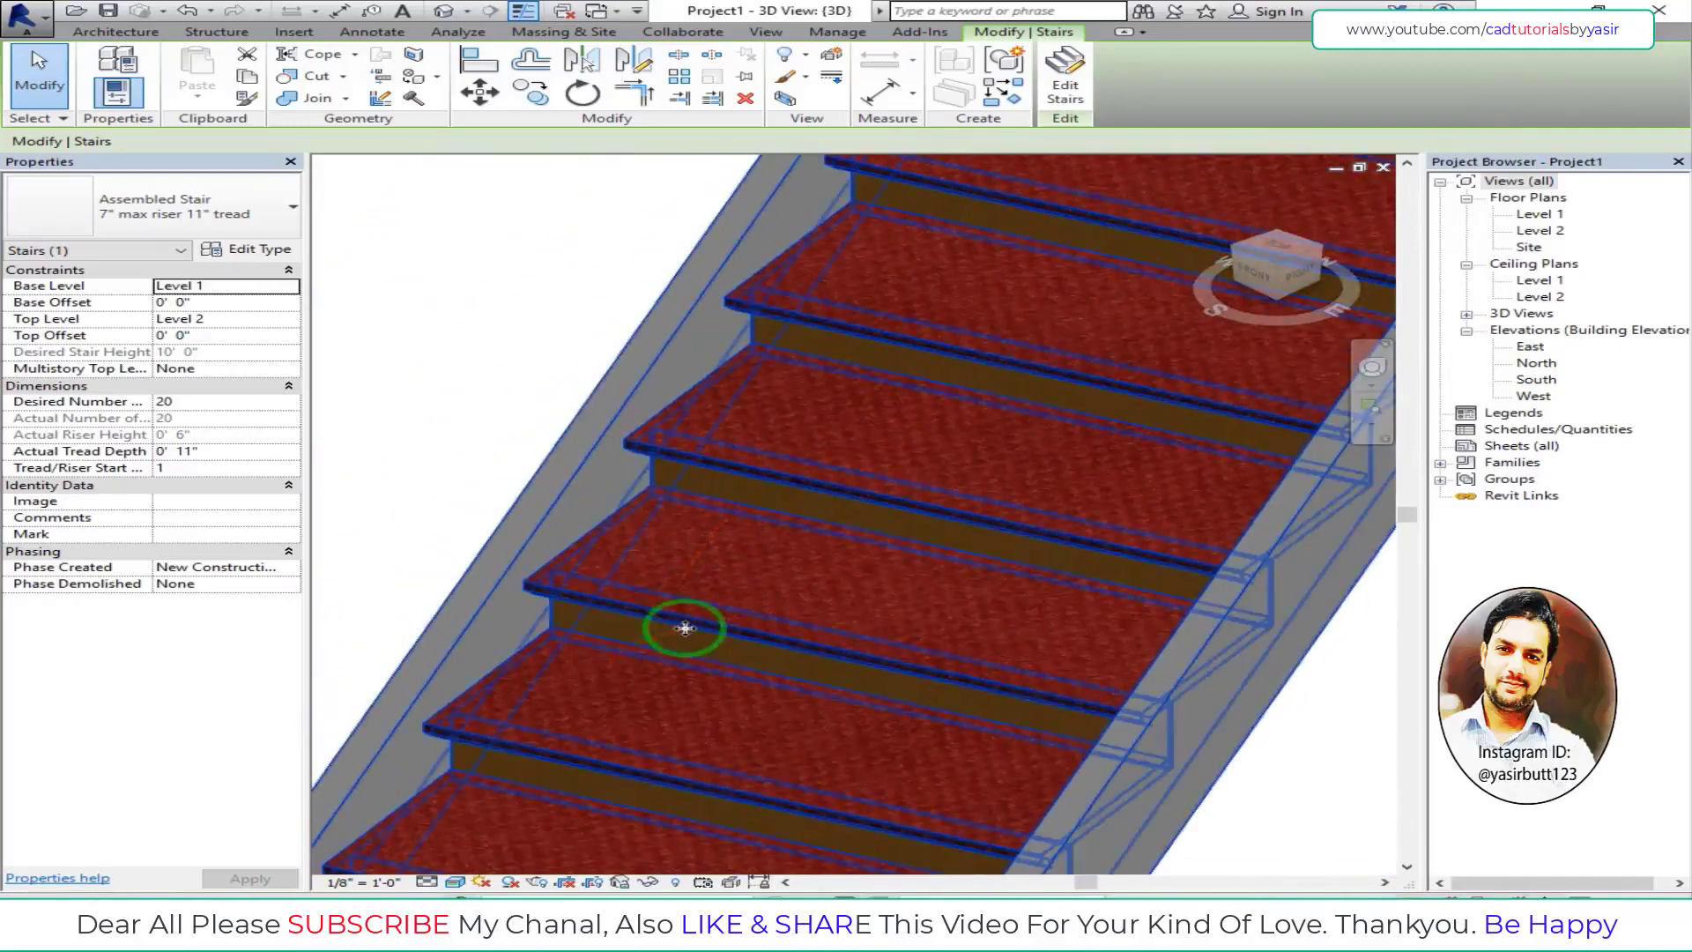
pyautogui.moveTo(767, 639)
pyautogui.keyDown('shift'); pyautogui.mouseDown(button='middle')
pyautogui.moveTo(824, 598)
pyautogui.moveTo(443, 519)
pyautogui.moveTo(707, 522)
pyautogui.moveTo(642, 445)
pyautogui.mouseUp(button='middle'); pyautogui.keyUp('shift')
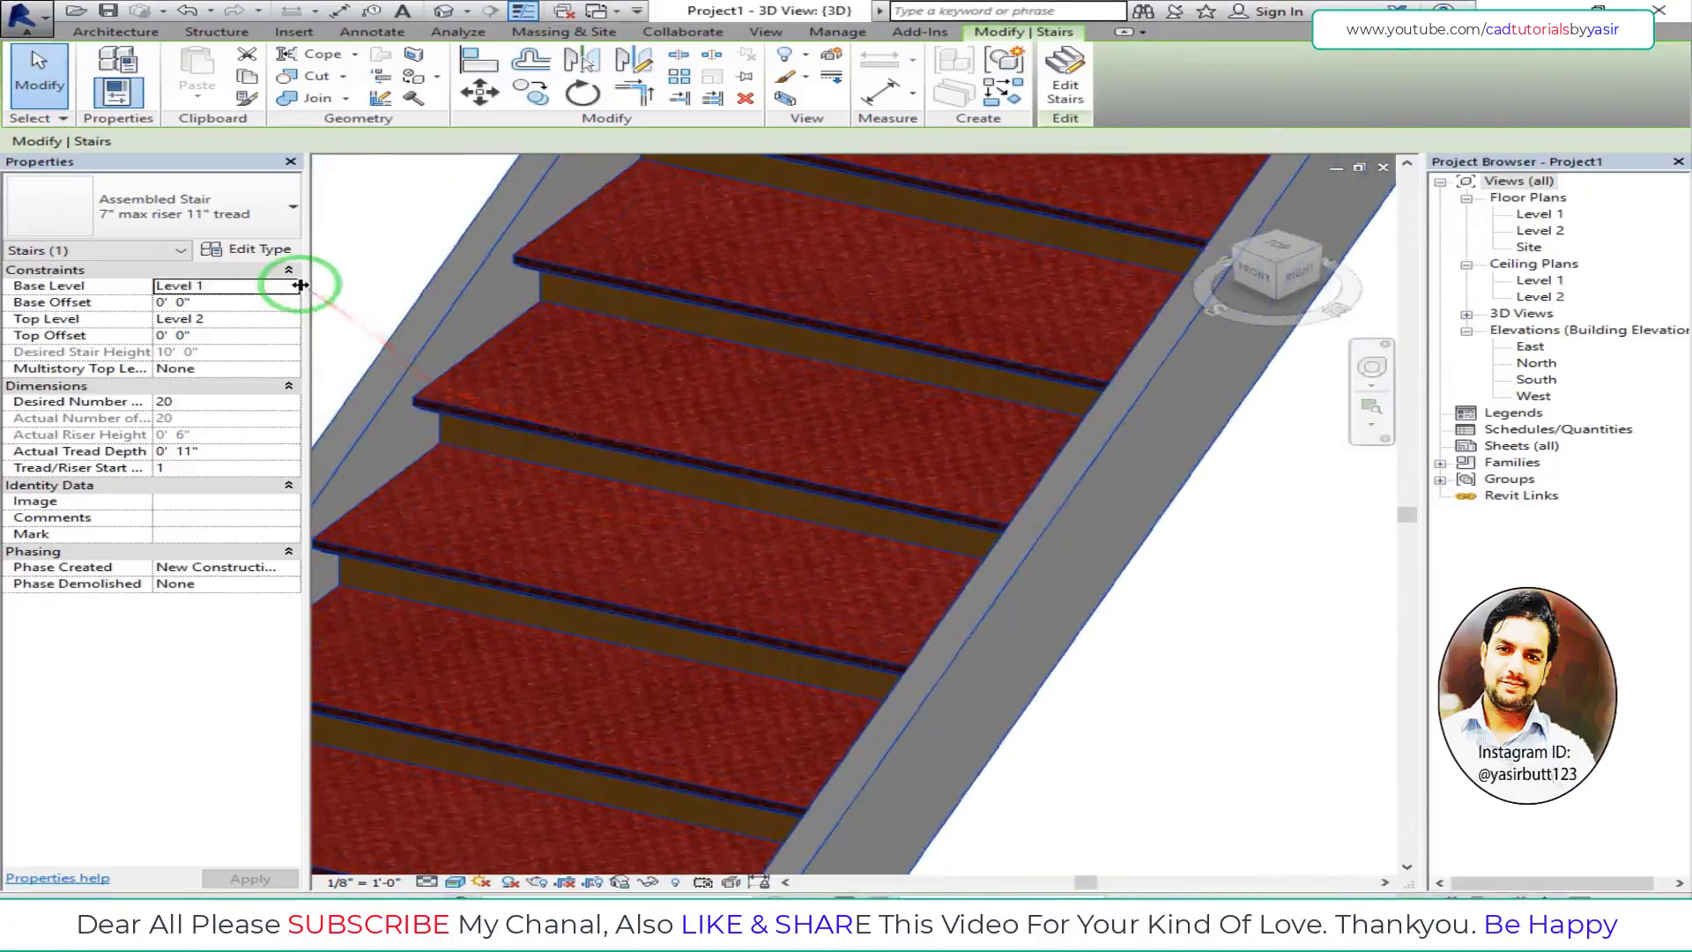
pyautogui.moveTo(499, 410)
pyautogui.keyDown('shift'); pyautogui.mouseDown(button='middle')
pyautogui.moveTo(612, 431)
pyautogui.moveTo(552, 393)
pyautogui.mouseUp(button='middle'); pyautogui.keyUp('shift')
# - Reselect the stair and reopen its Assembled Stair type properties
pyautogui.press('Escape')
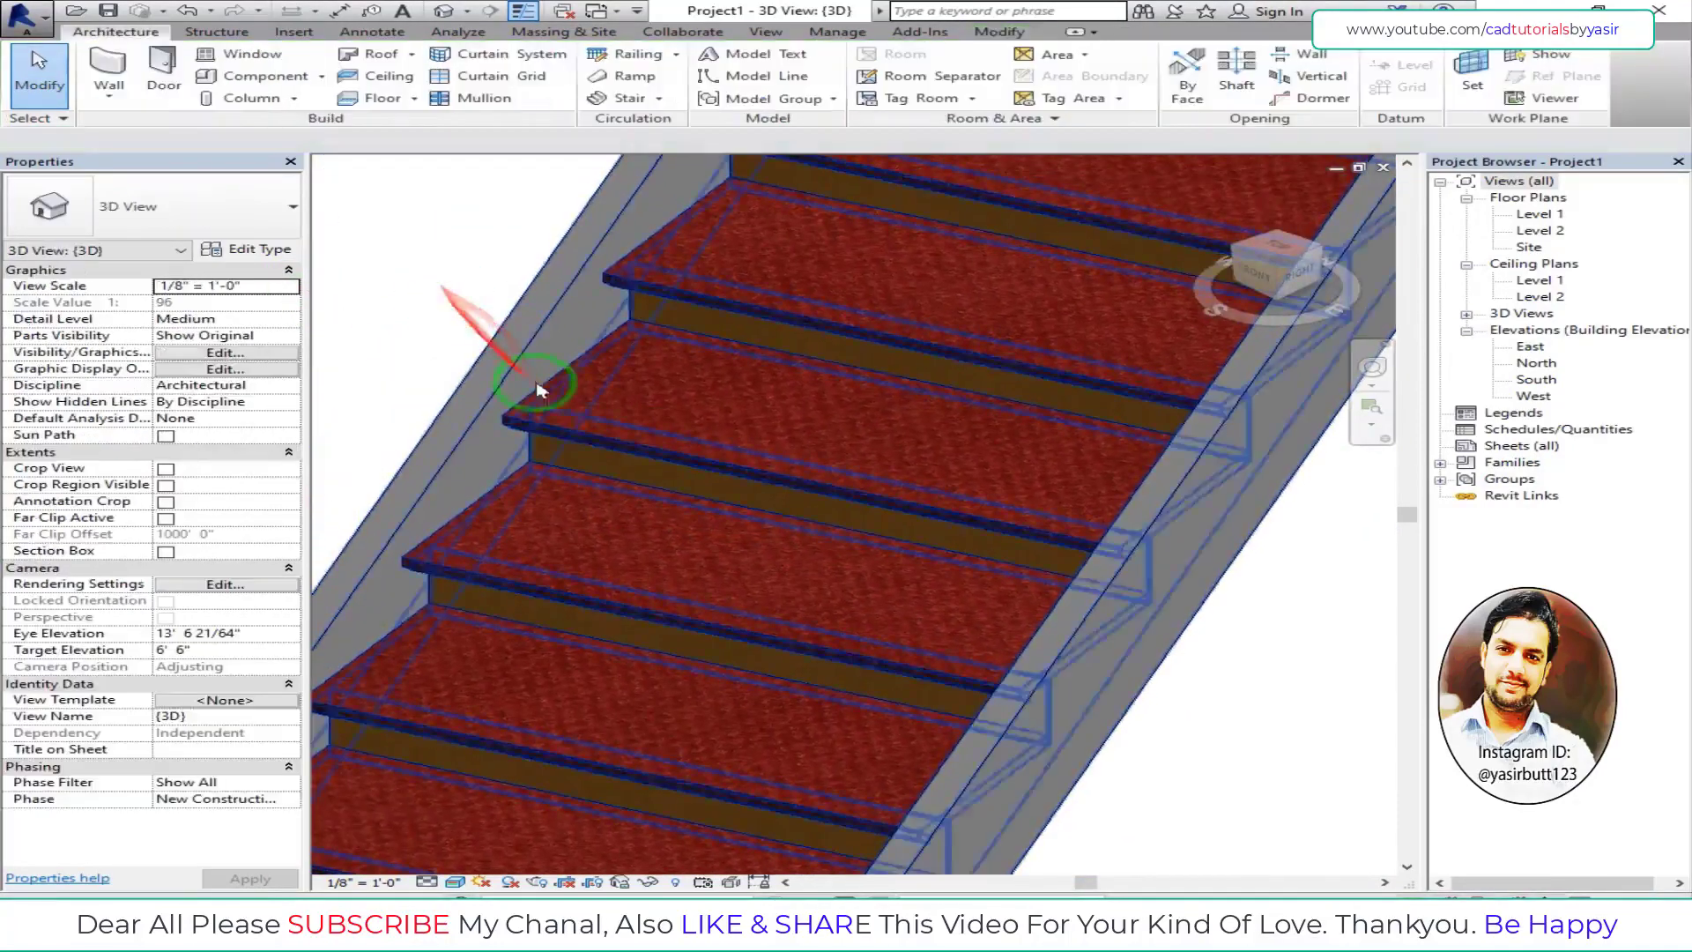
pyautogui.click(557, 423)
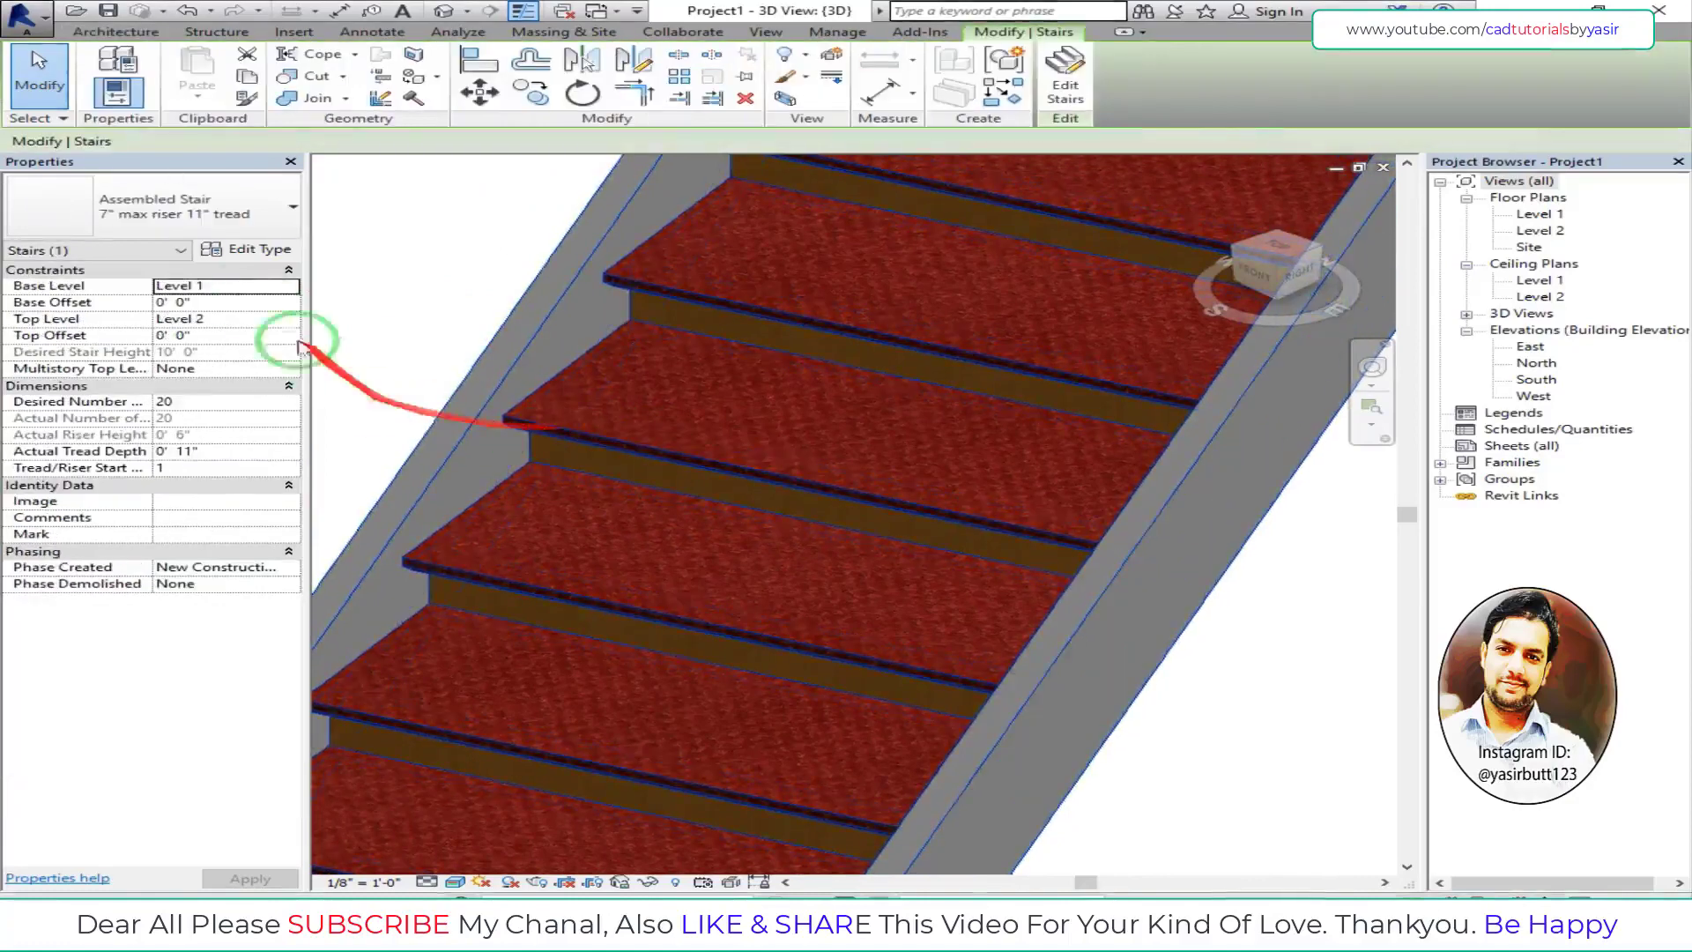
pyautogui.click(234, 256)
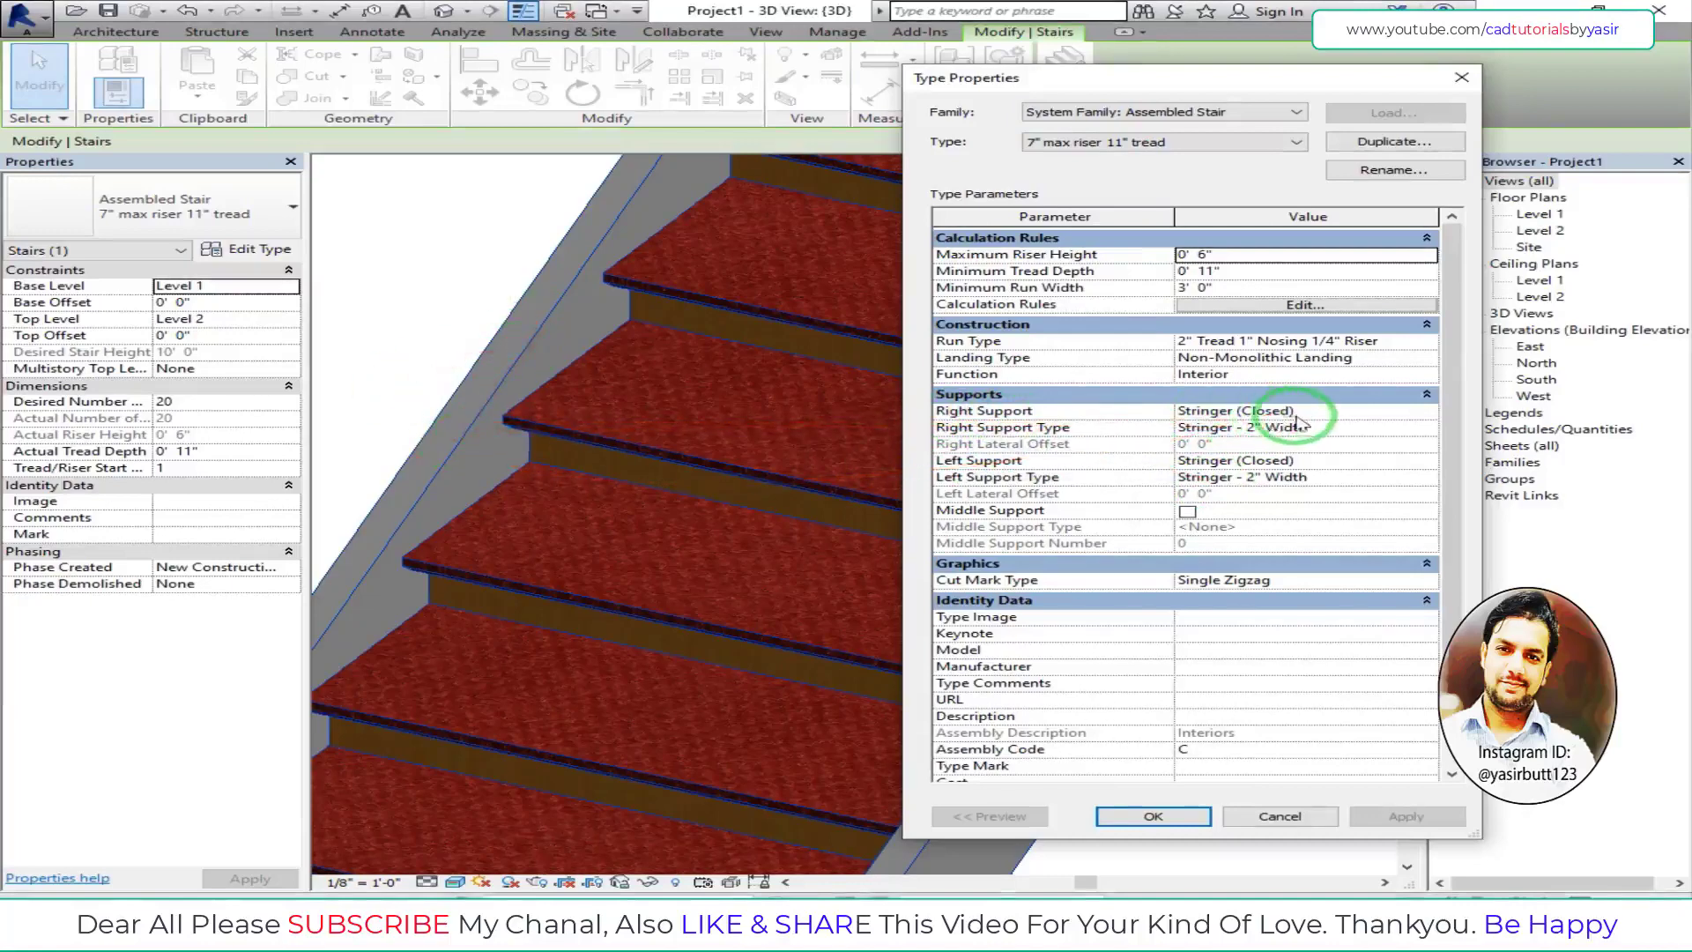
# - Set both Right Support and Left Support to None and apply
pyautogui.click(1409, 413)
pyautogui.click(1426, 412)
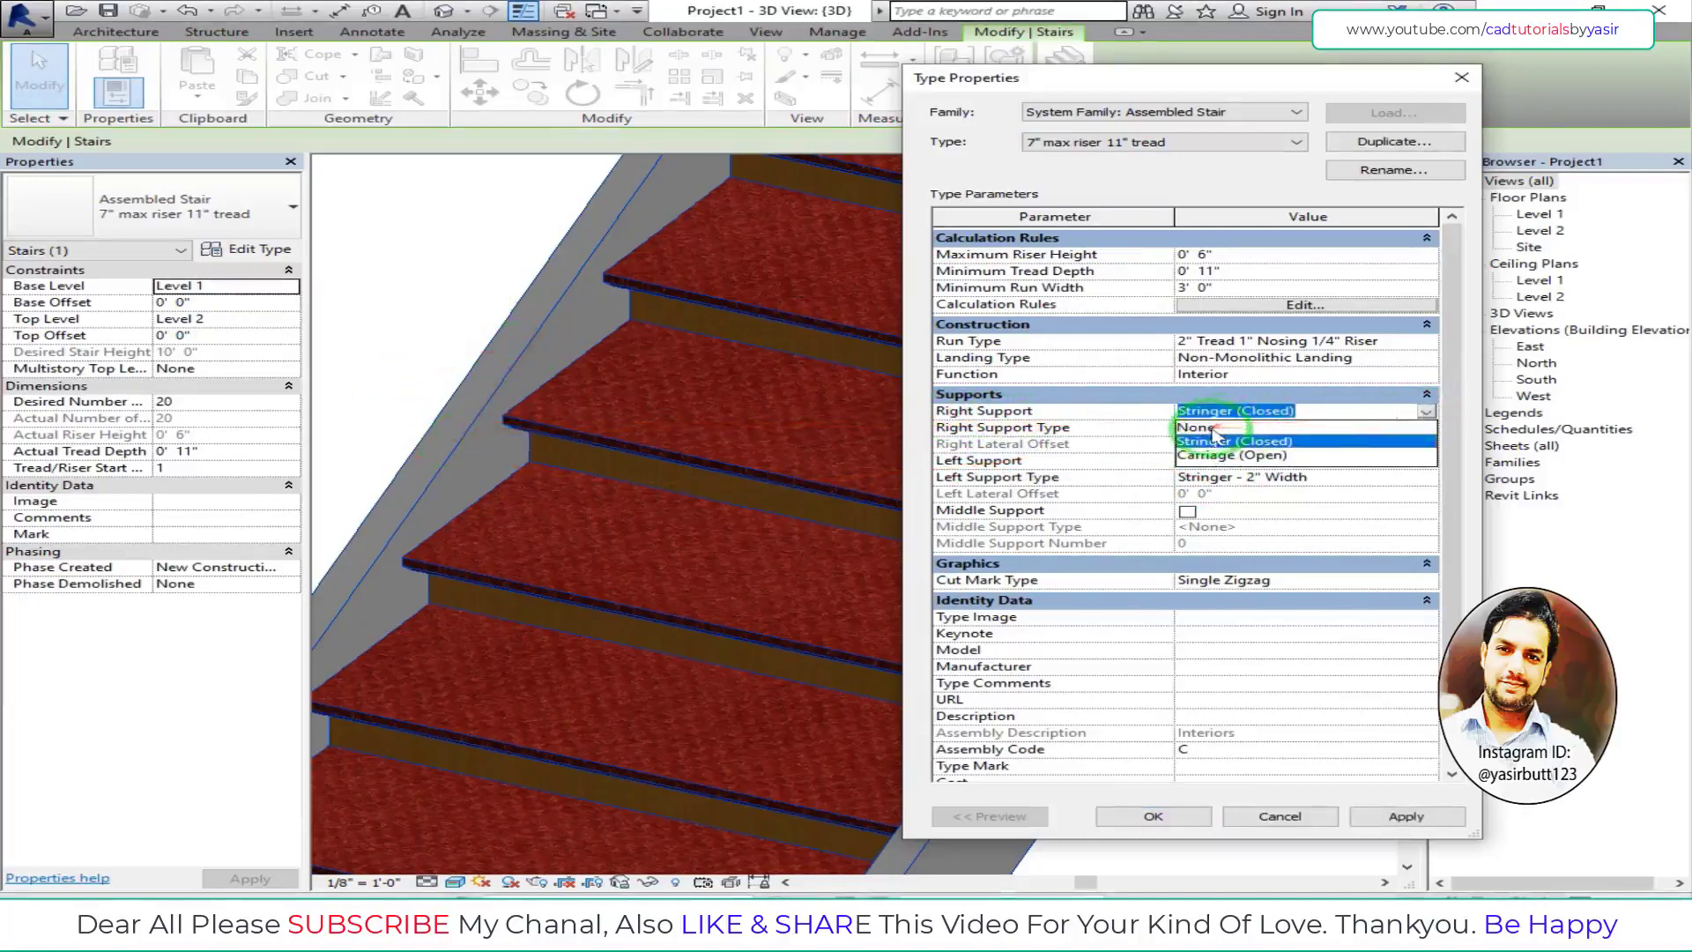
pyautogui.click(1214, 428)
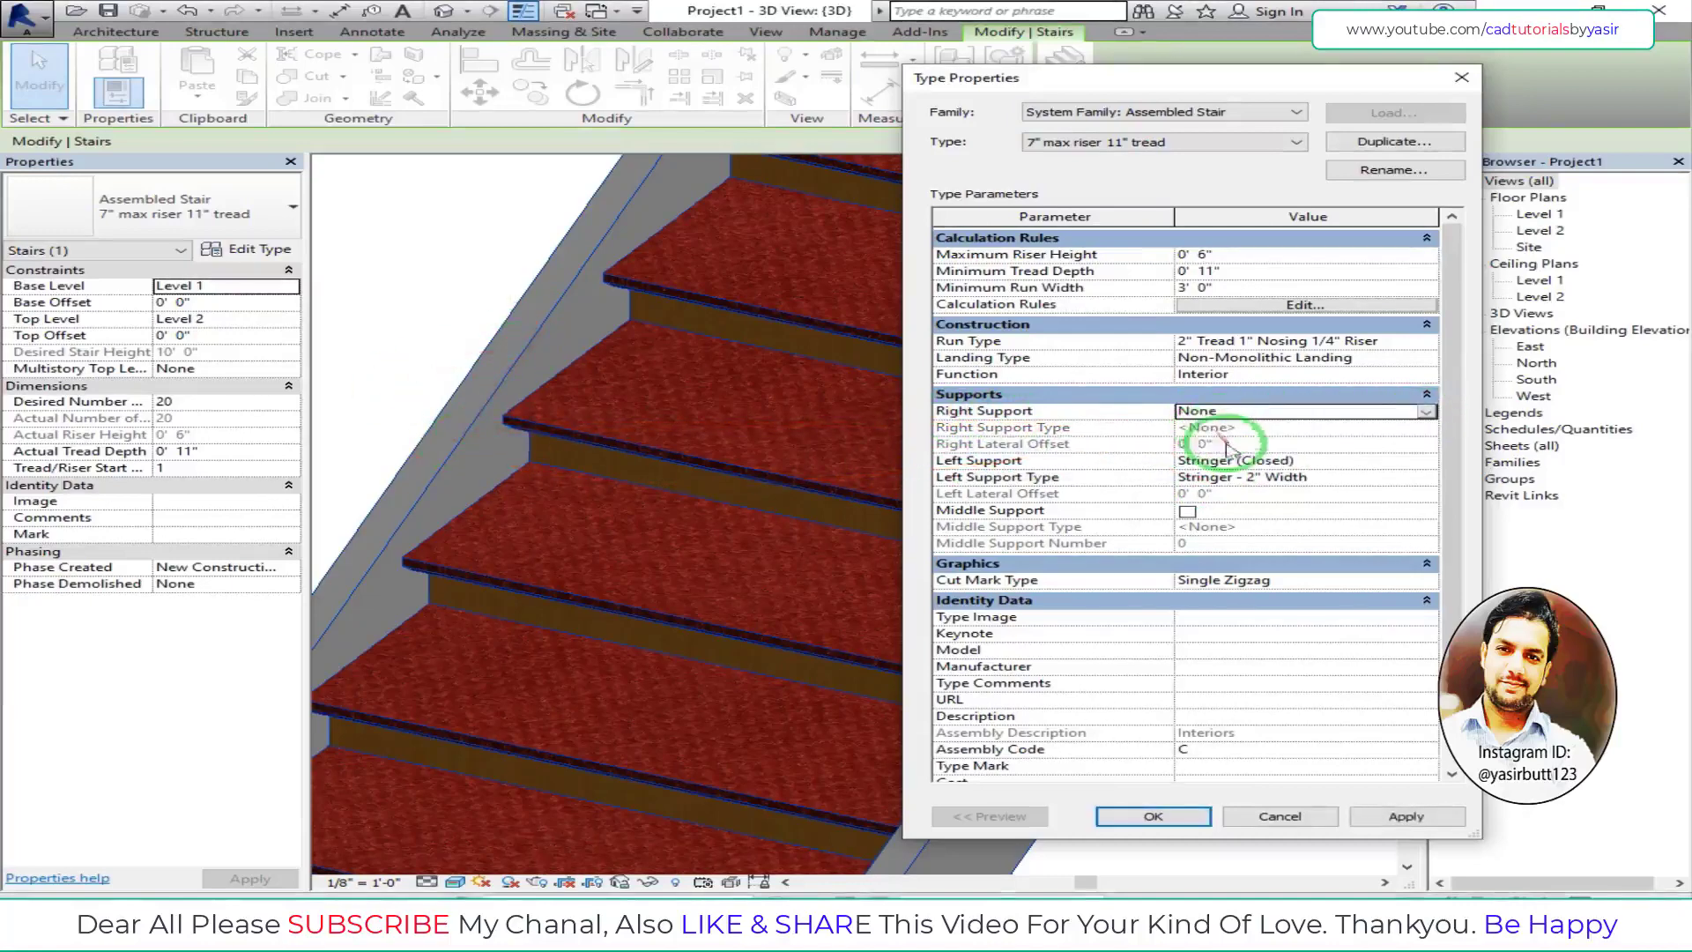
pyautogui.click(1008, 468)
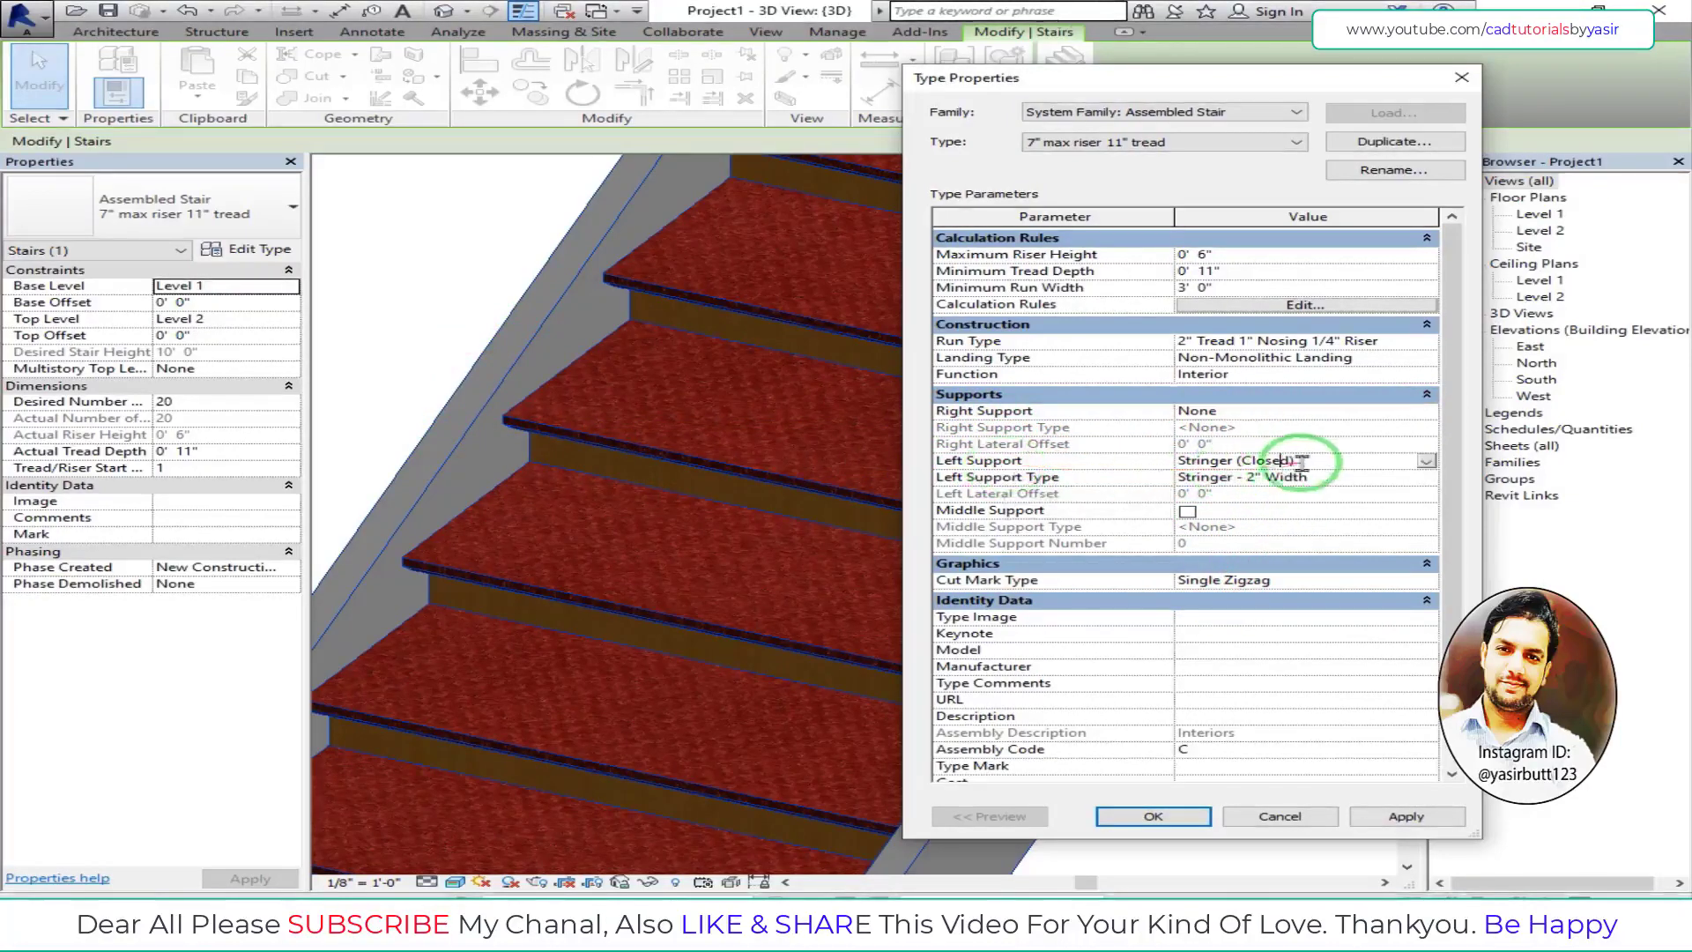
pyautogui.click(1427, 463)
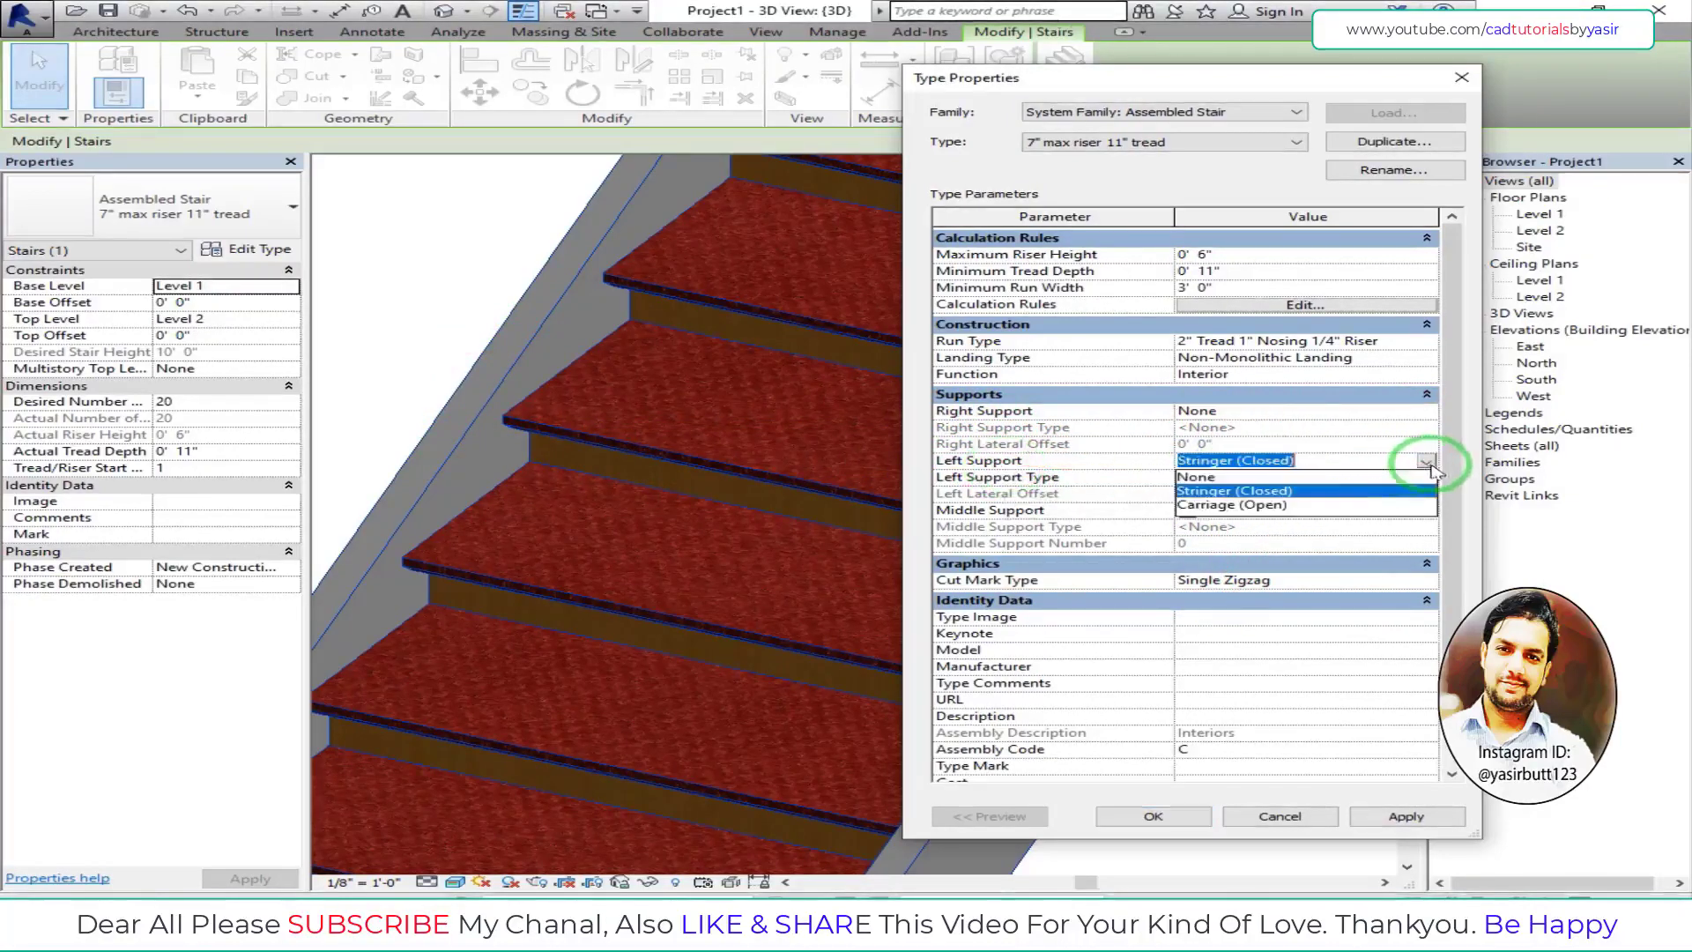
pyautogui.click(1197, 477)
pyautogui.click(1408, 818)
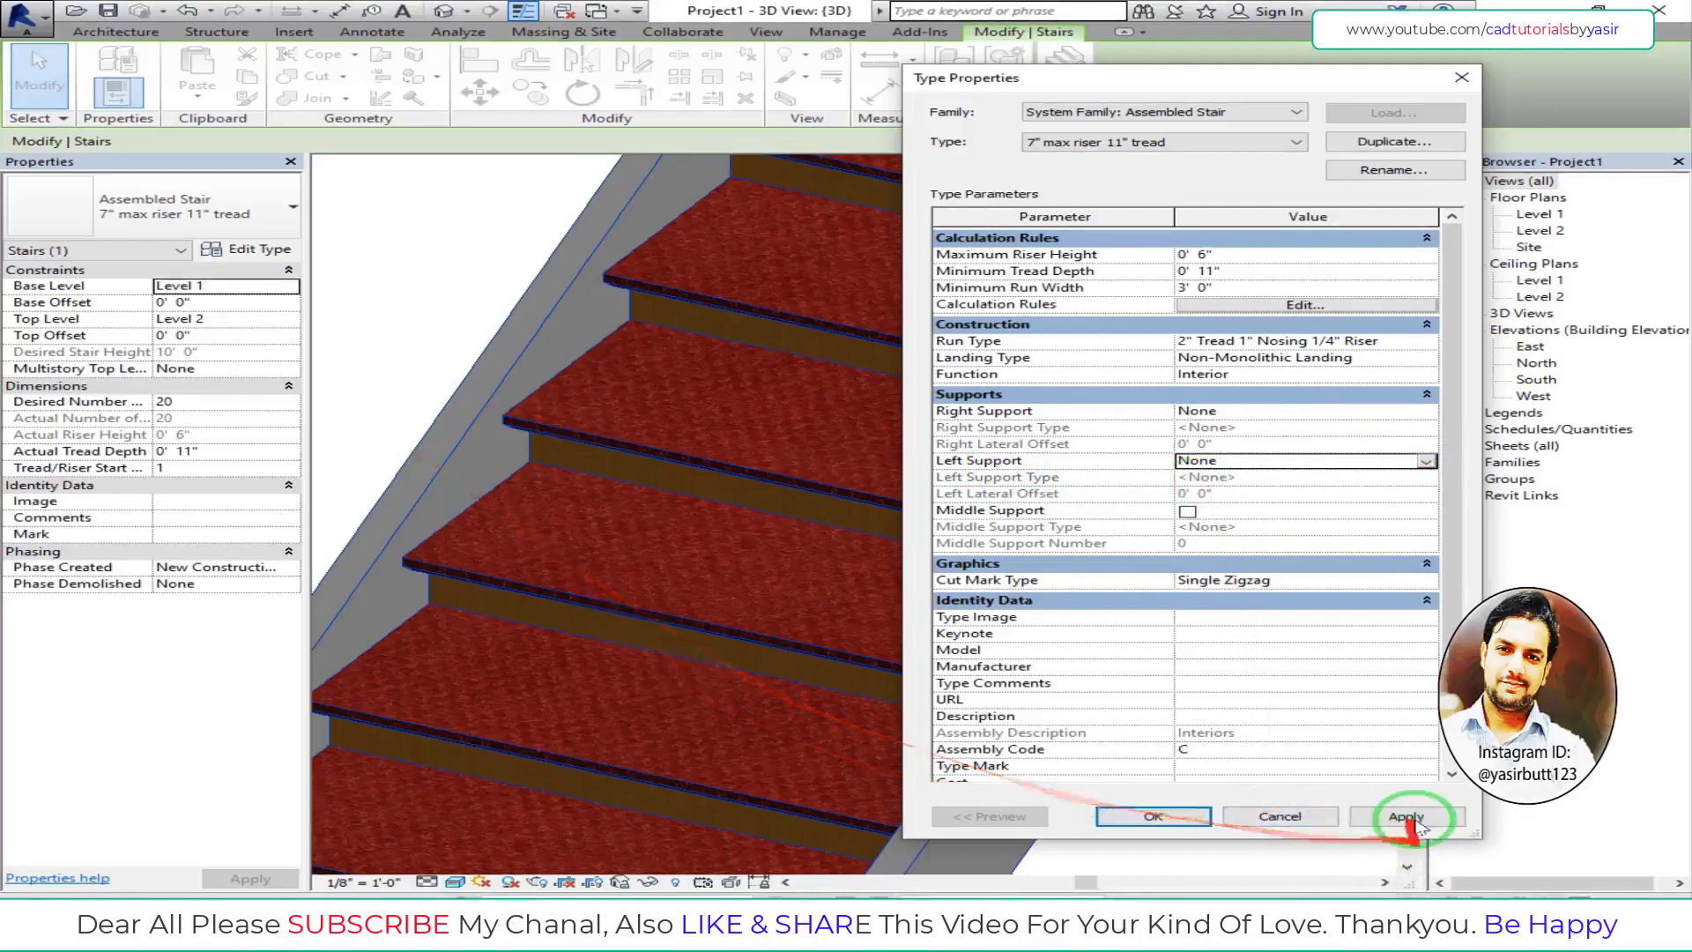
pyautogui.click(1153, 817)
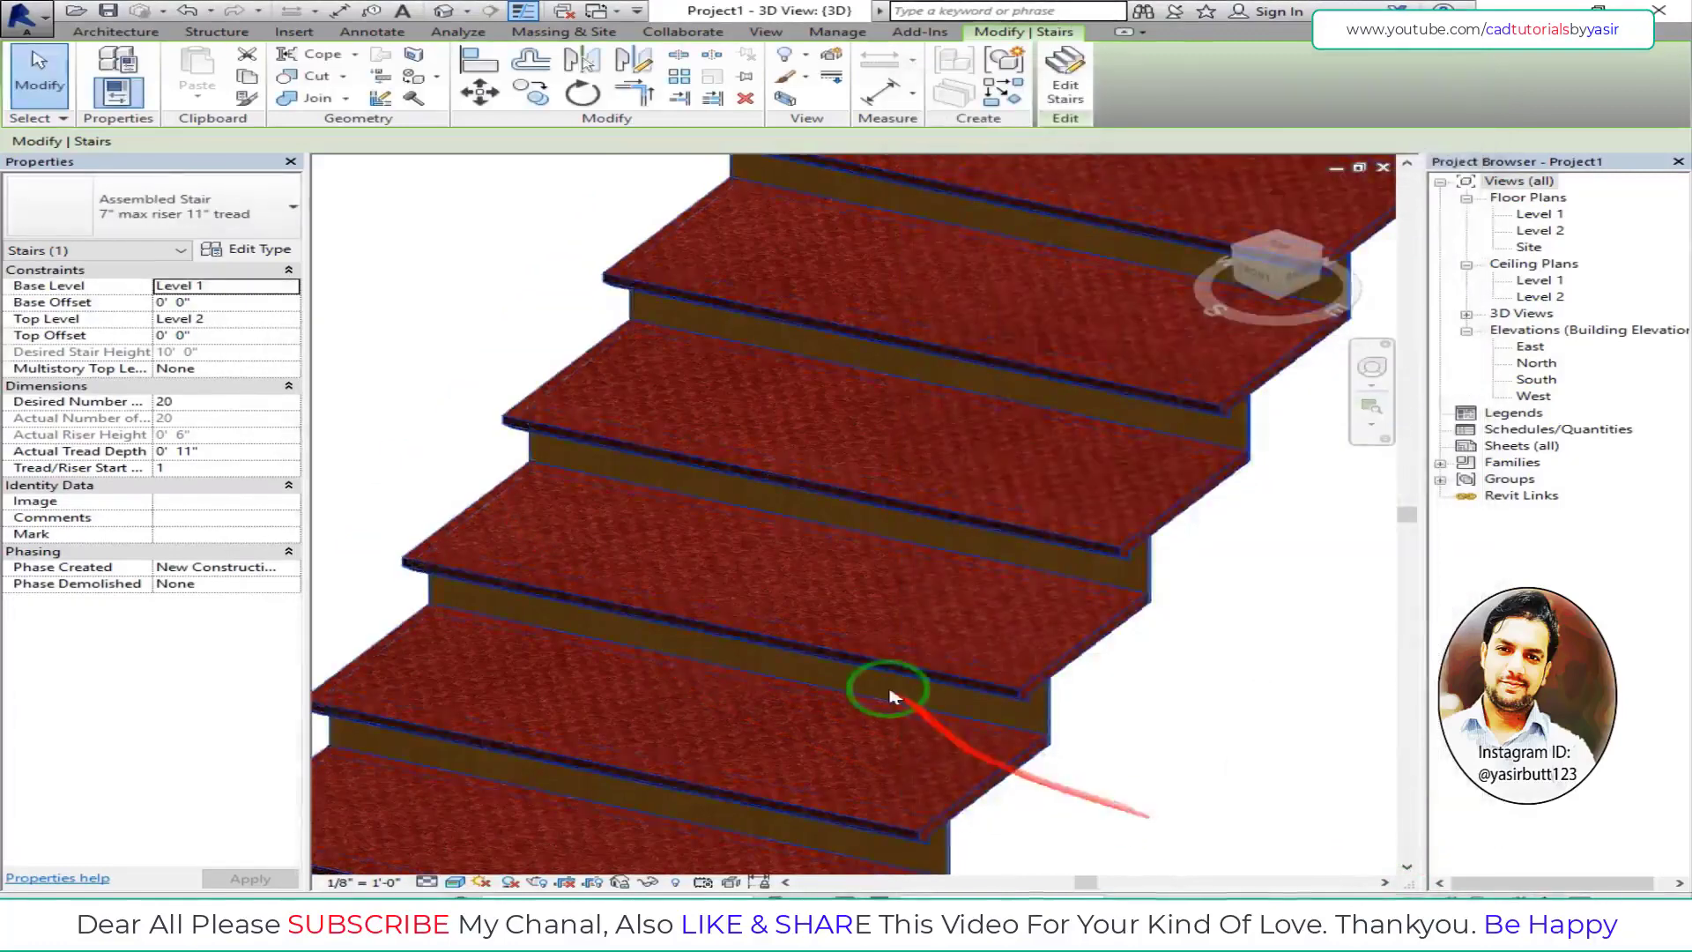
# - Check the stringer-free stair in 3D and reopen its type settings
pyautogui.scroll(-3, 892, 692)
pyautogui.scroll(-2, 895, 652)
pyautogui.scroll(3, 723, 619)
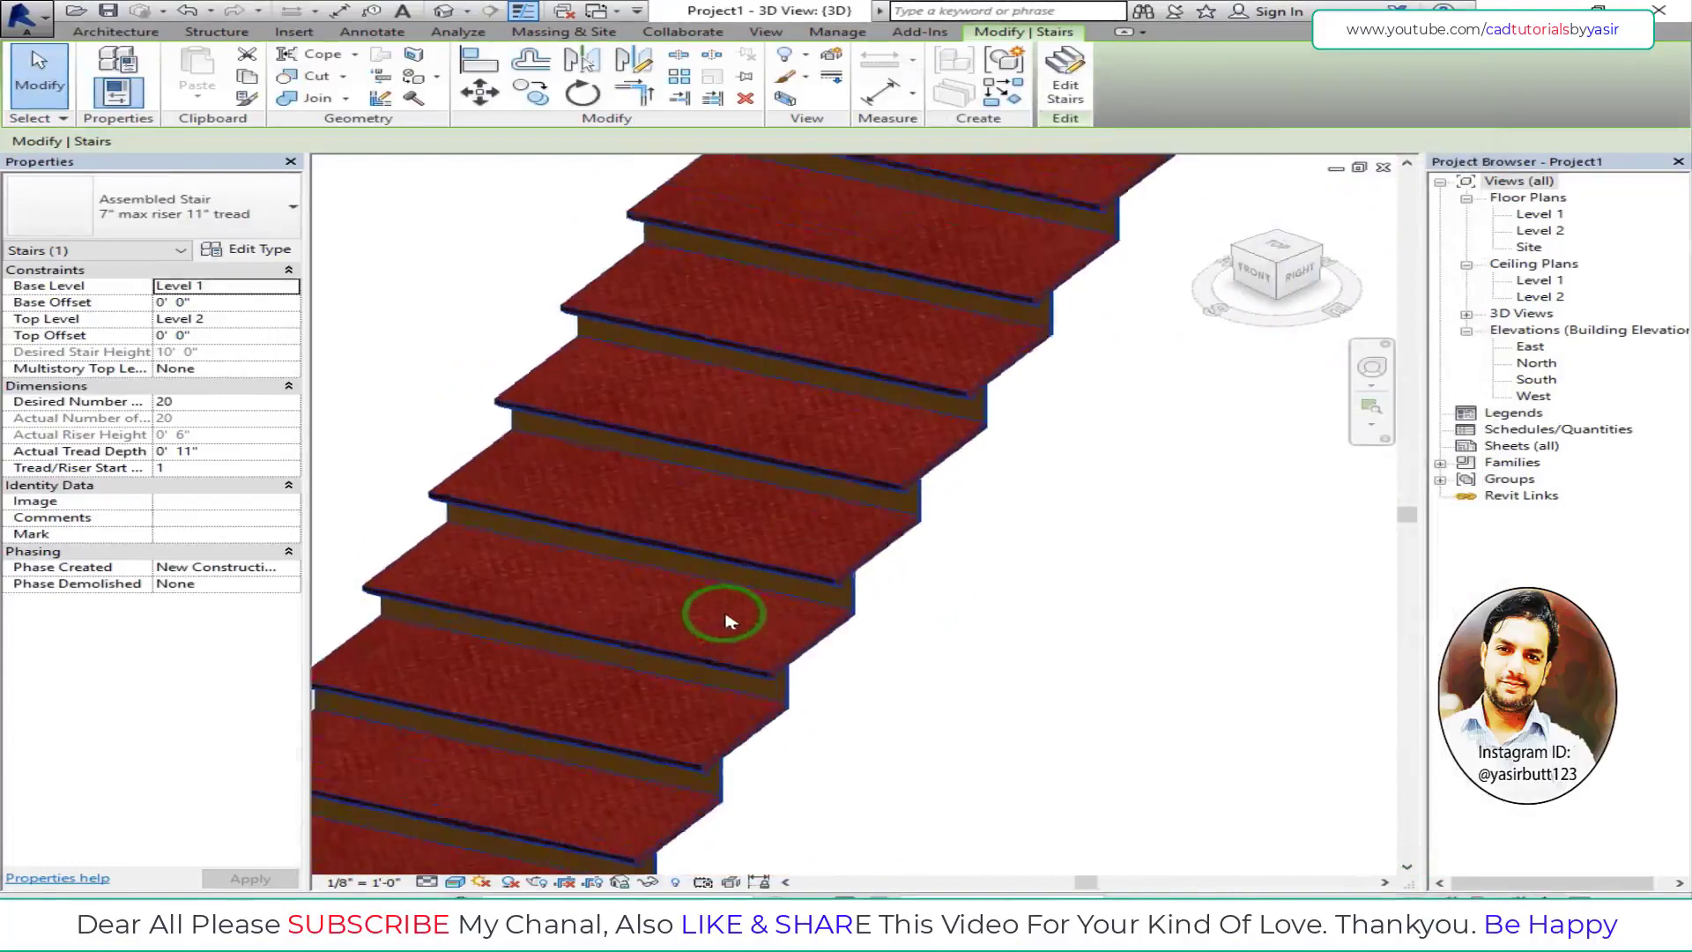
pyautogui.scroll(2, 892, 632)
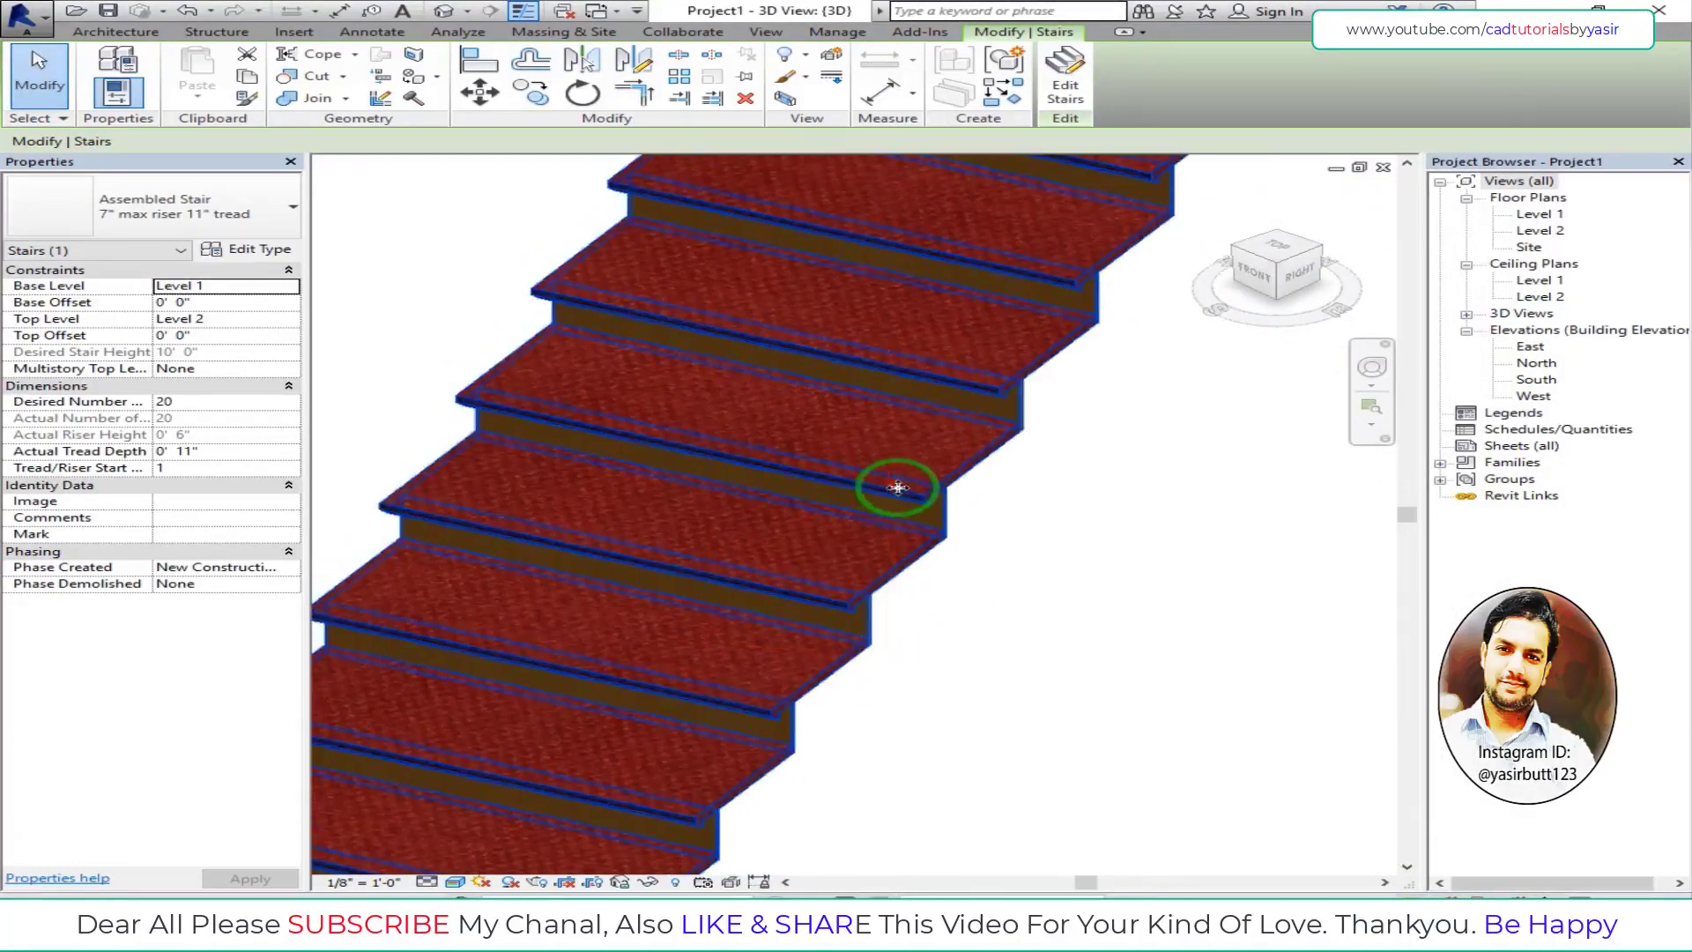
pyautogui.click(250, 249)
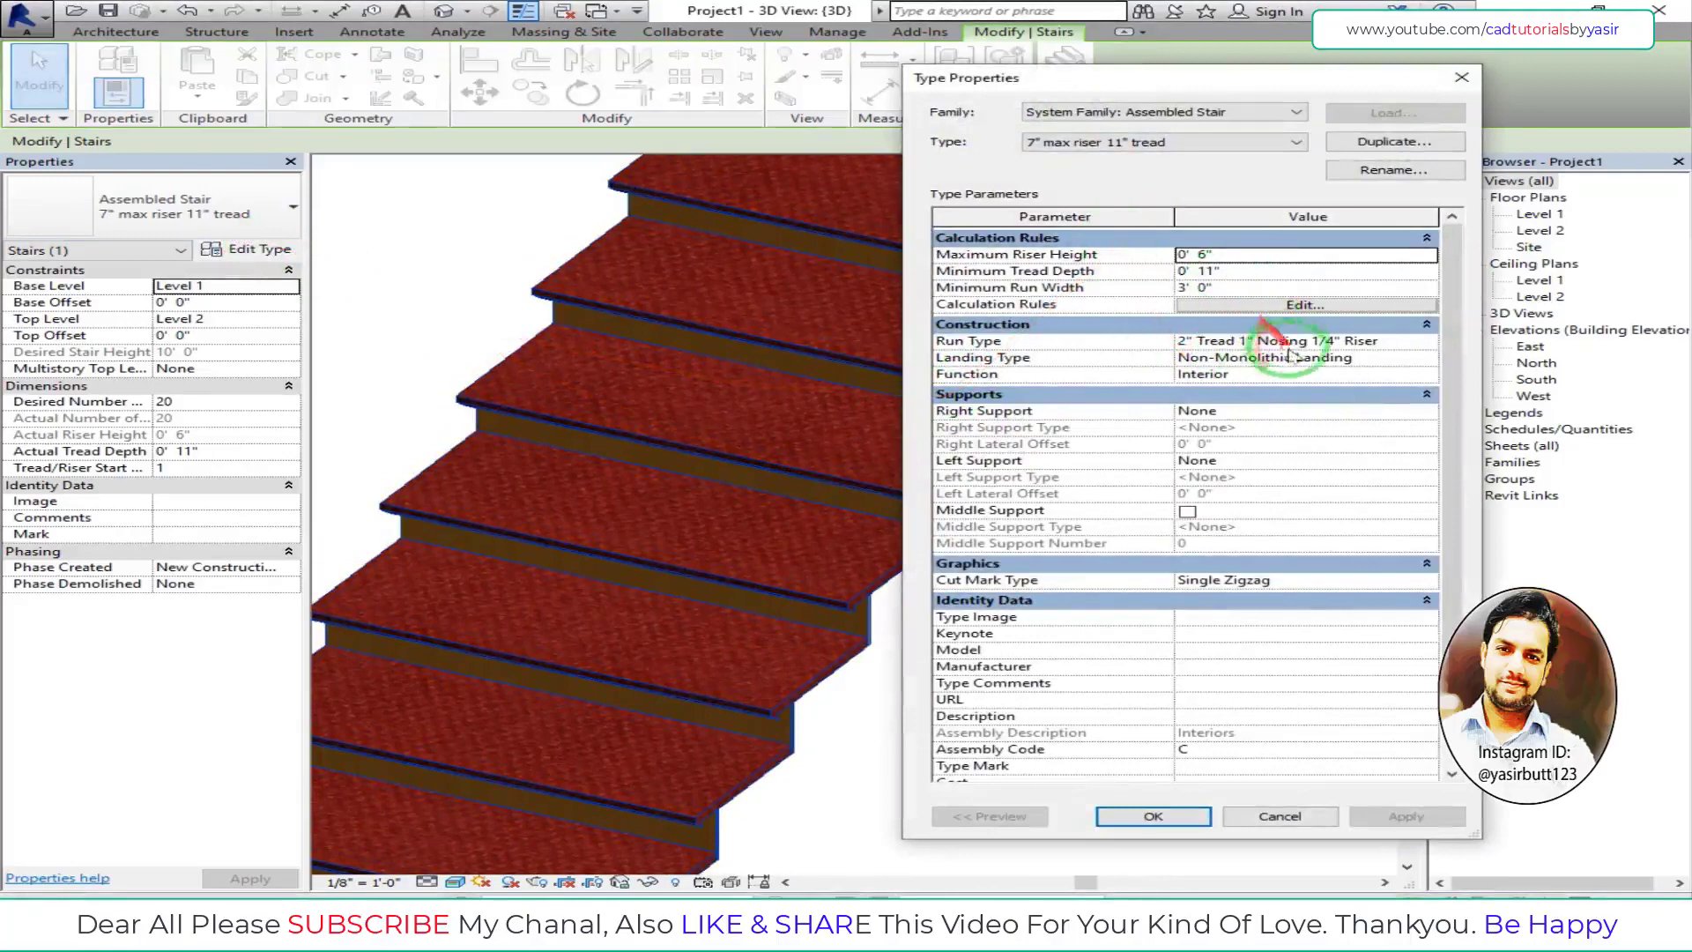
# - Preview nosing on front, left and right edges, then set it back to Front Only
pyautogui.click(934, 341)
pyautogui.click(1427, 342)
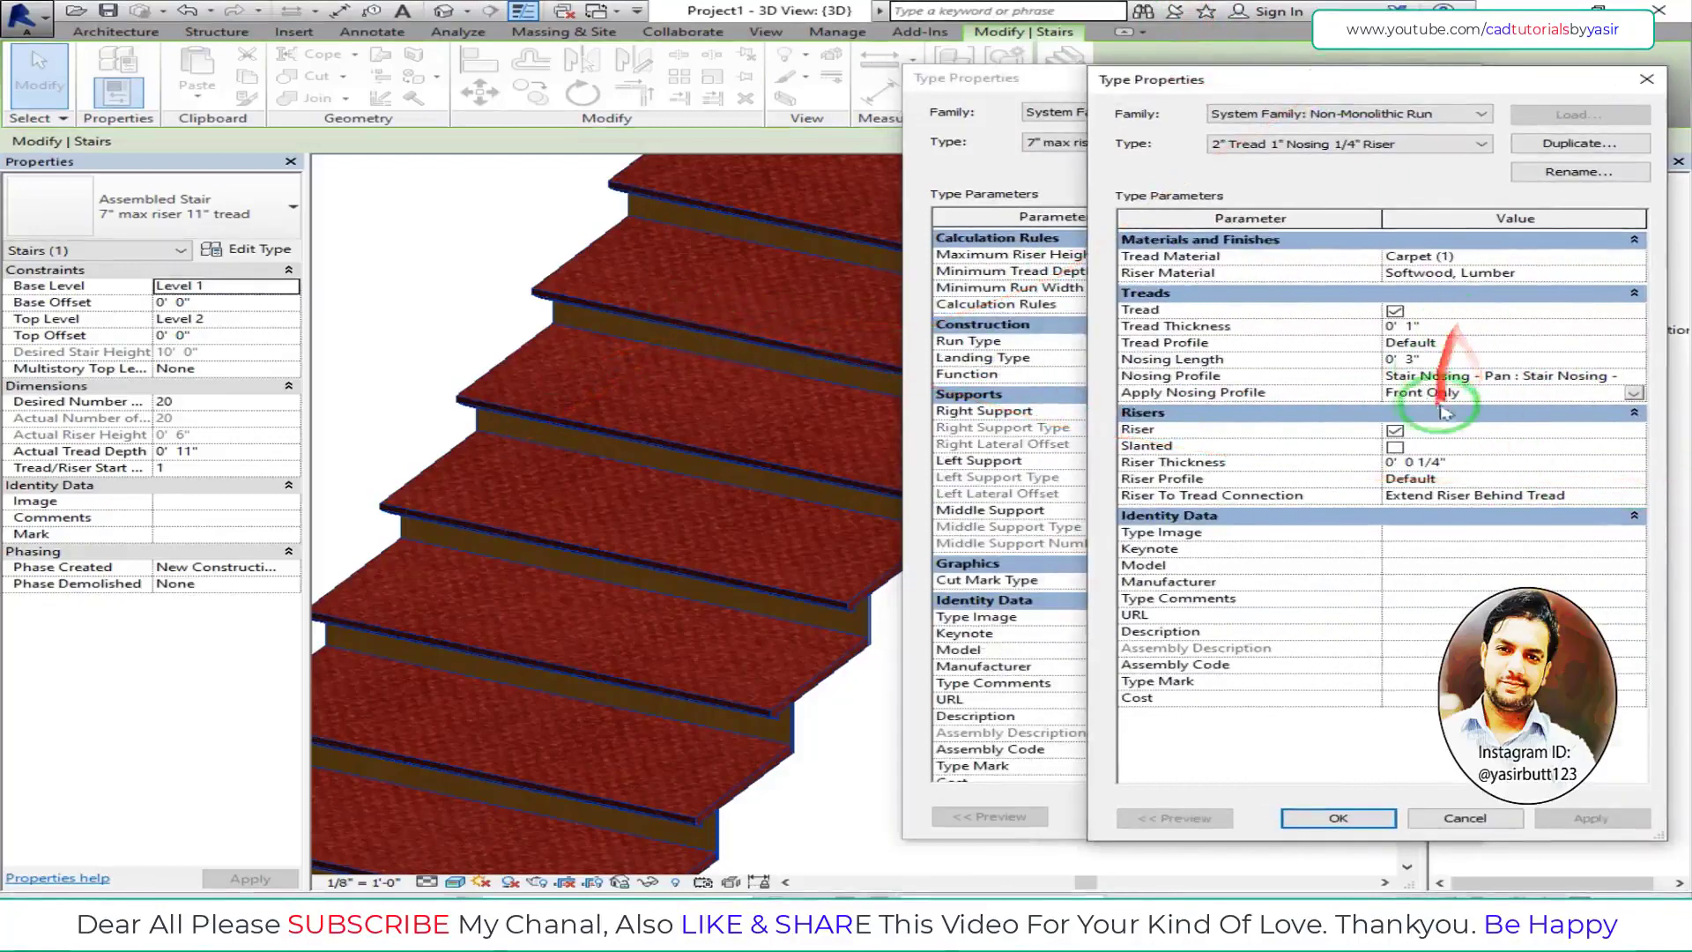
pyautogui.click(1634, 394)
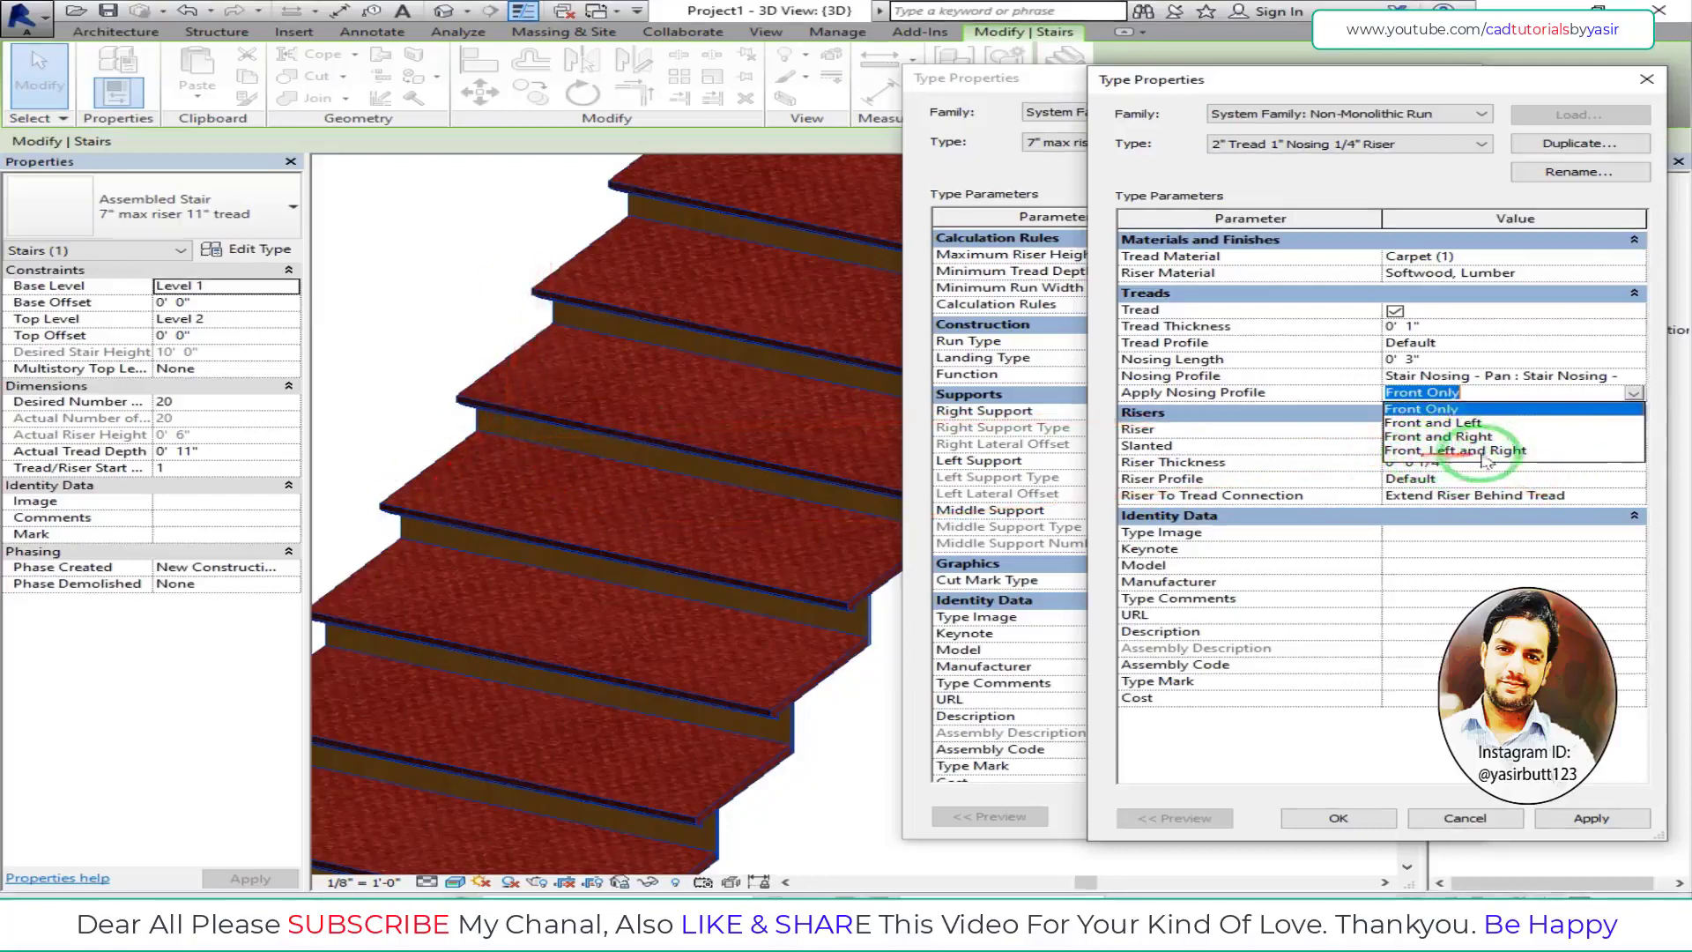
pyautogui.click(1481, 452)
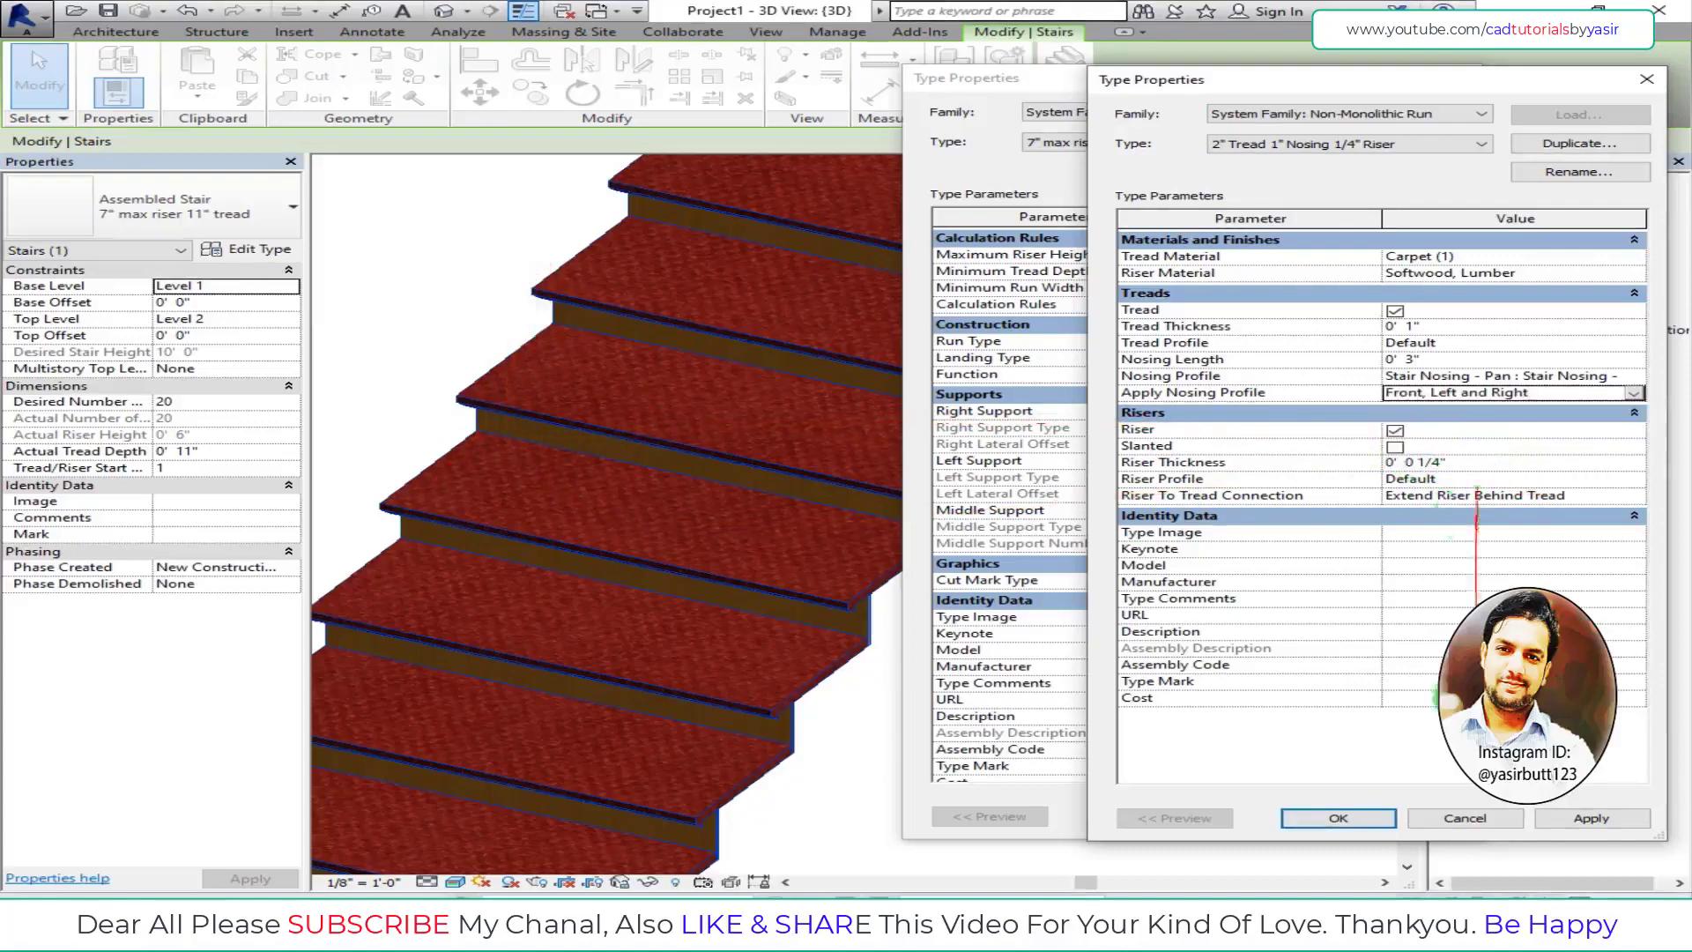
pyautogui.click(1591, 819)
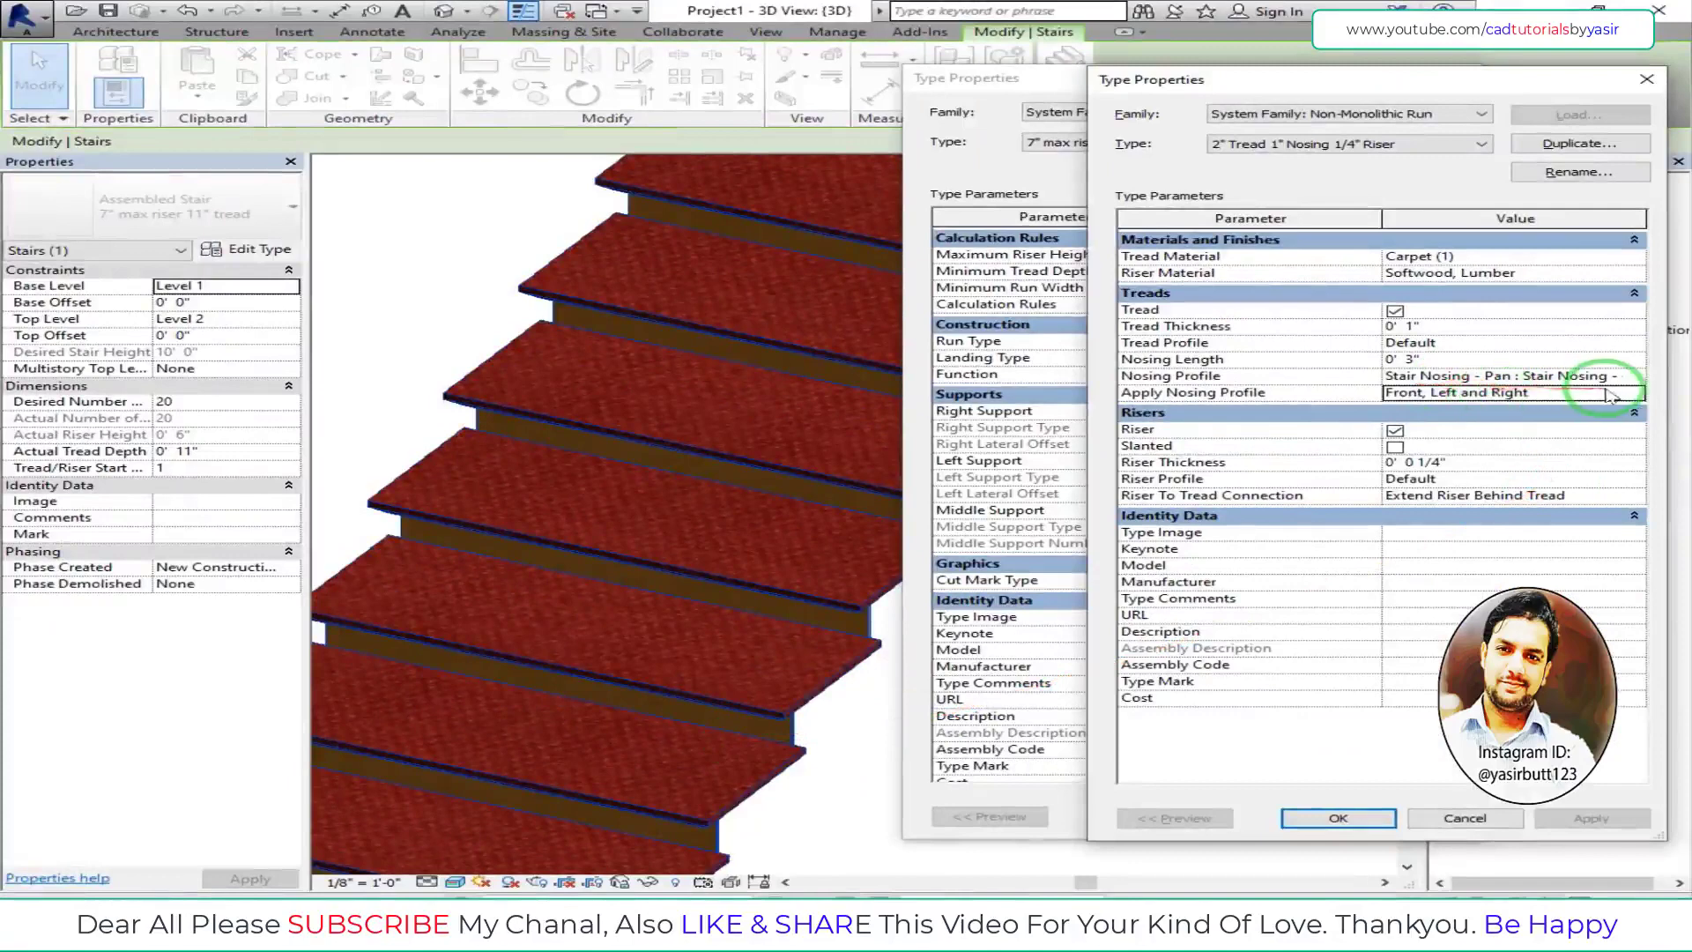
pyautogui.click(1635, 393)
pyautogui.click(1446, 410)
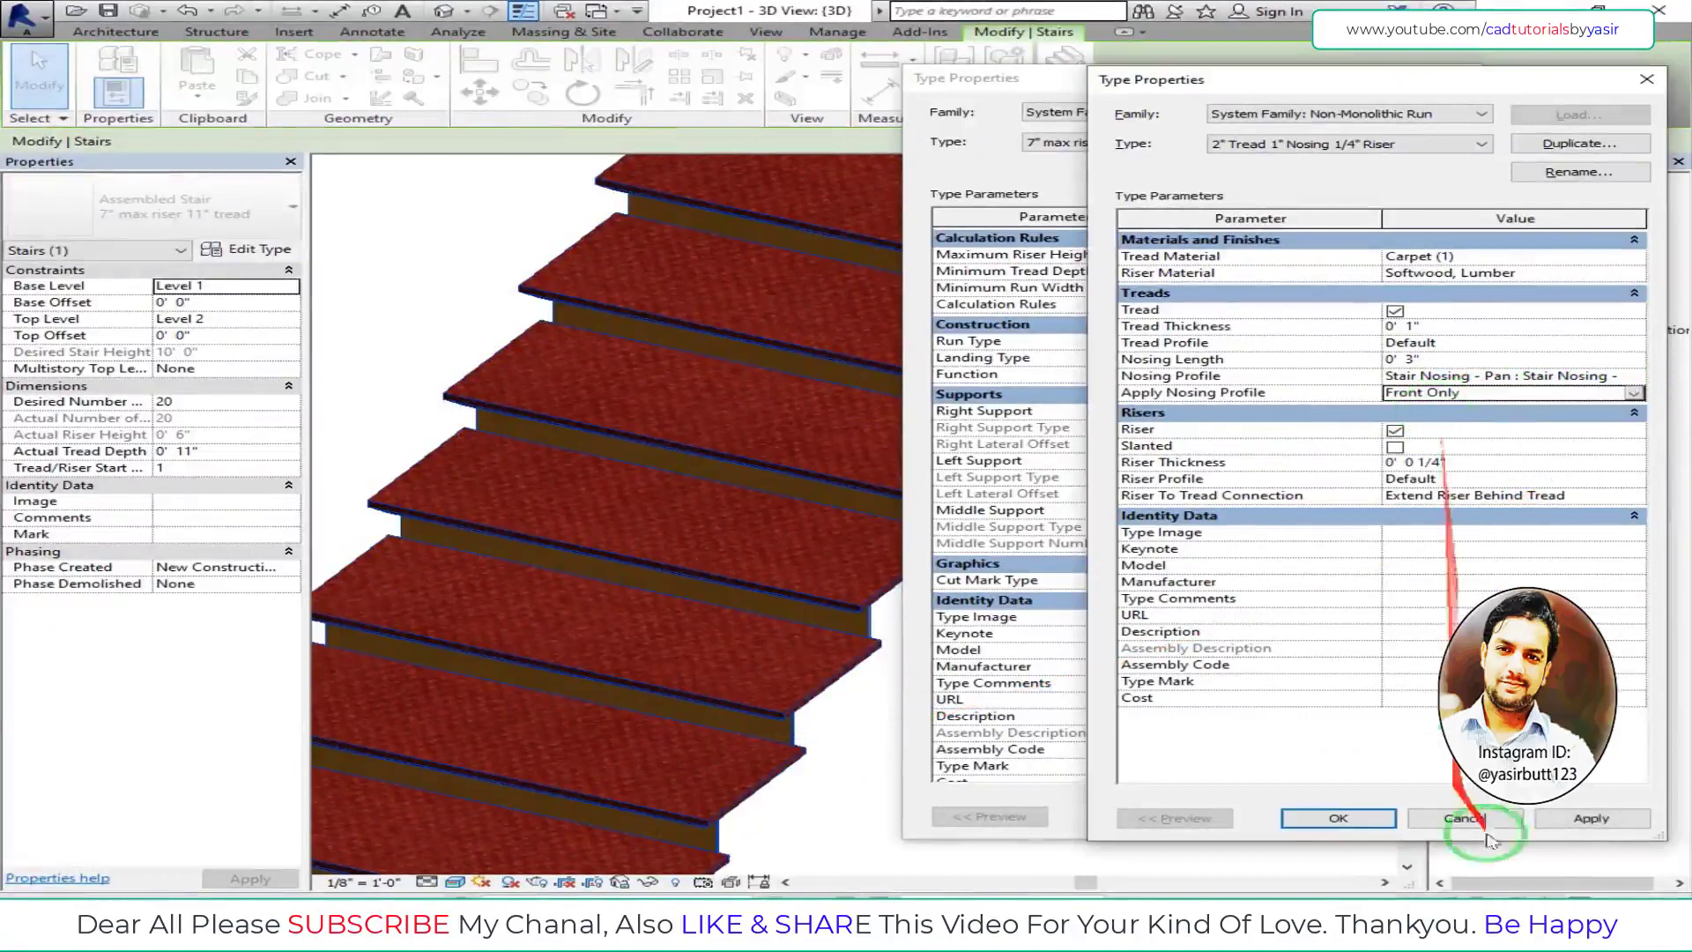
# - Apply Front Only nosing, switch off the risers, and confirm both type dialogs
pyautogui.click(1592, 820)
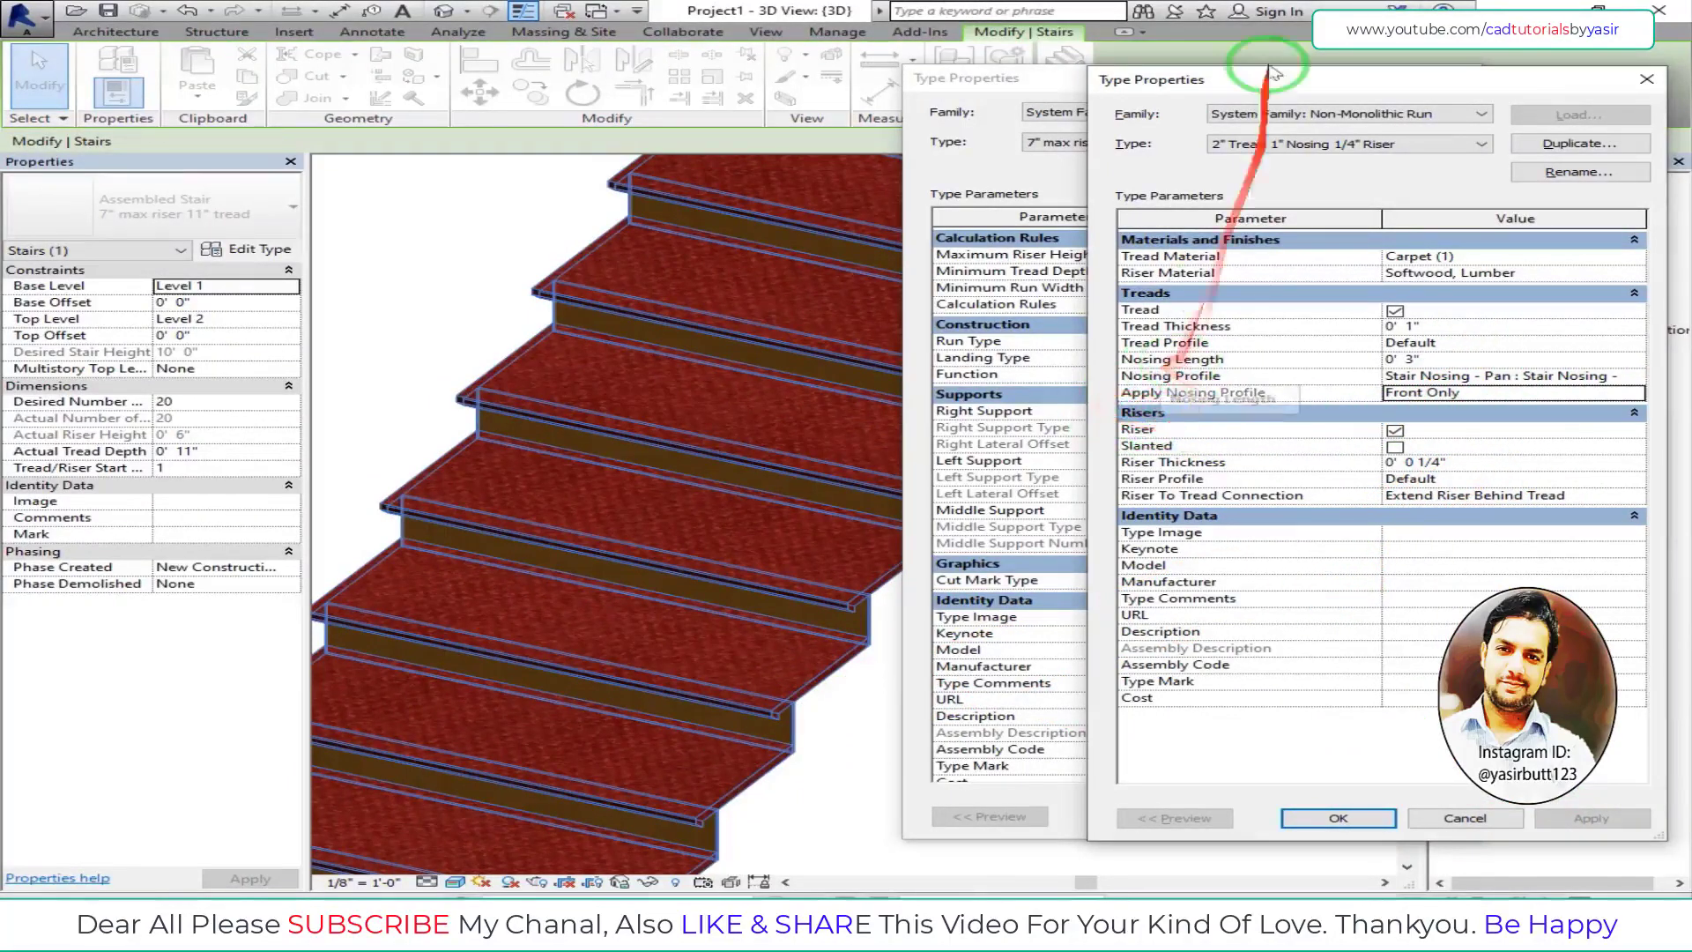
pyautogui.moveTo(1270, 78); pyautogui.dragTo(1219, 61)
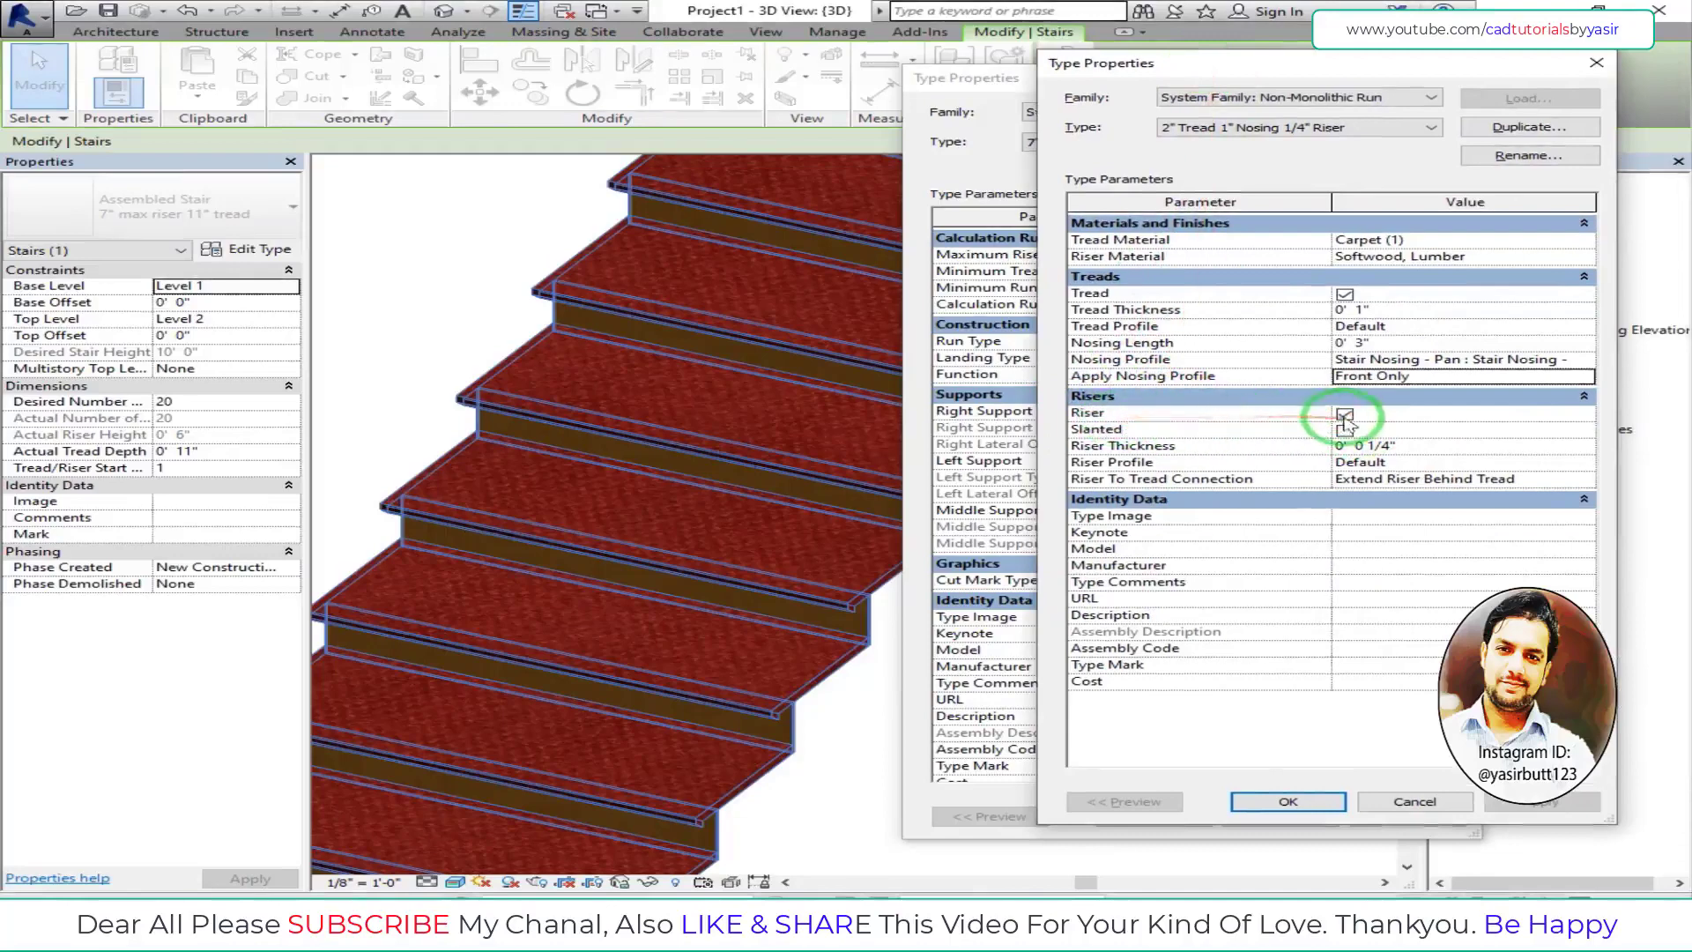
pyautogui.click(1344, 416)
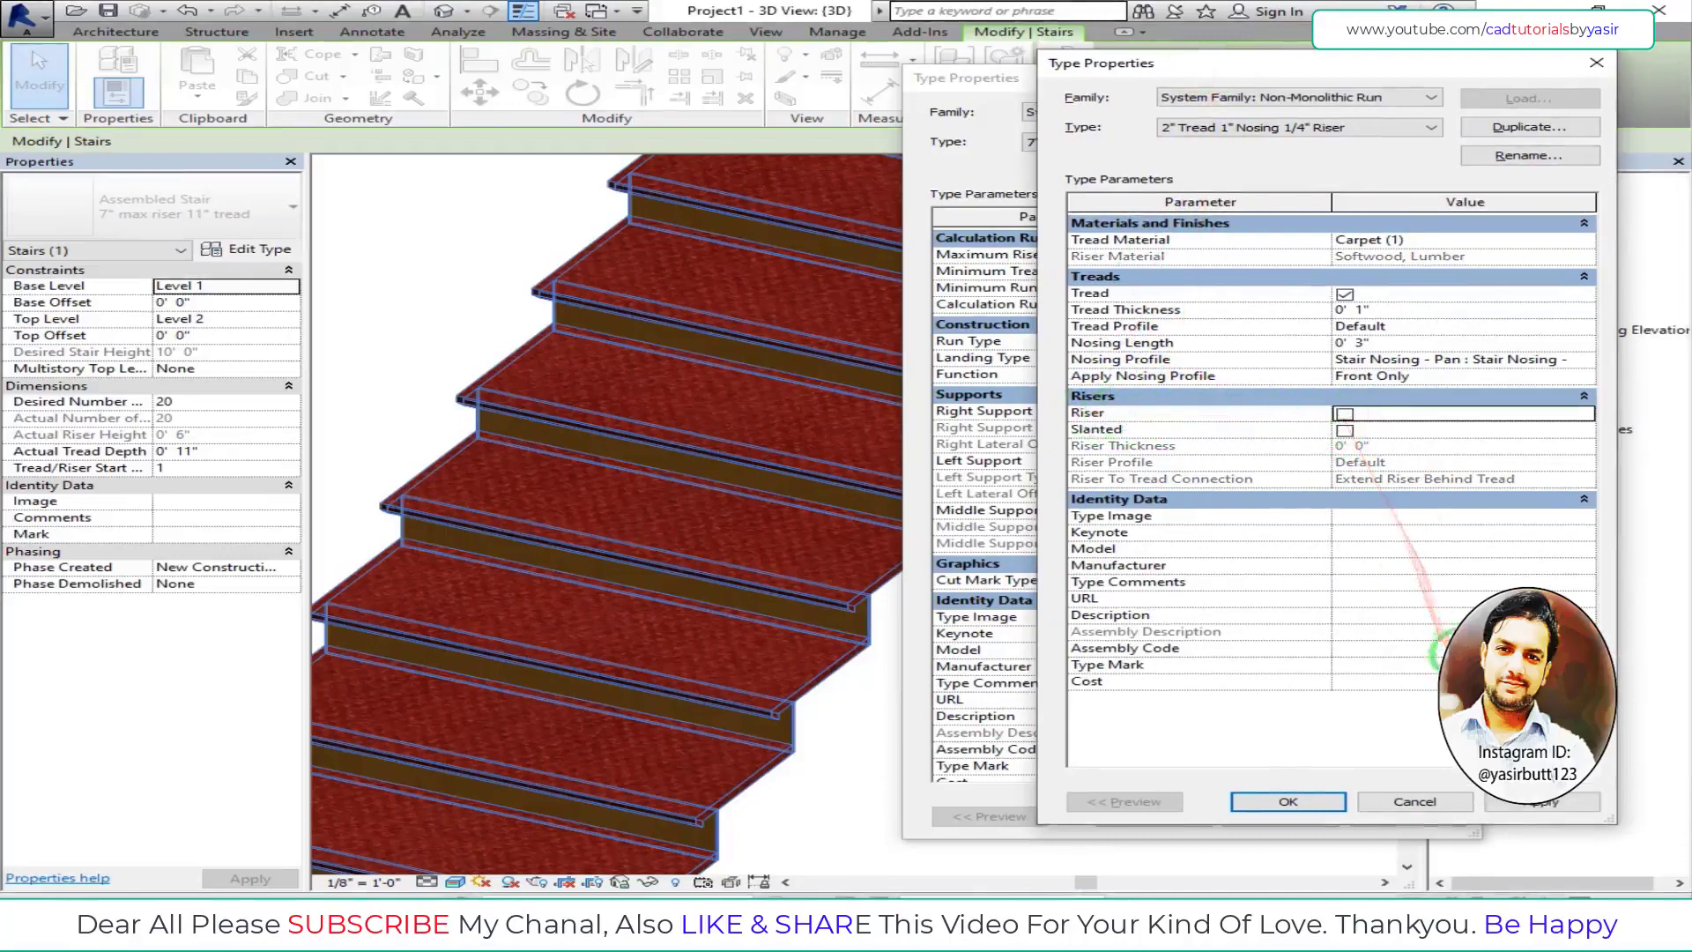
pyautogui.click(1556, 804)
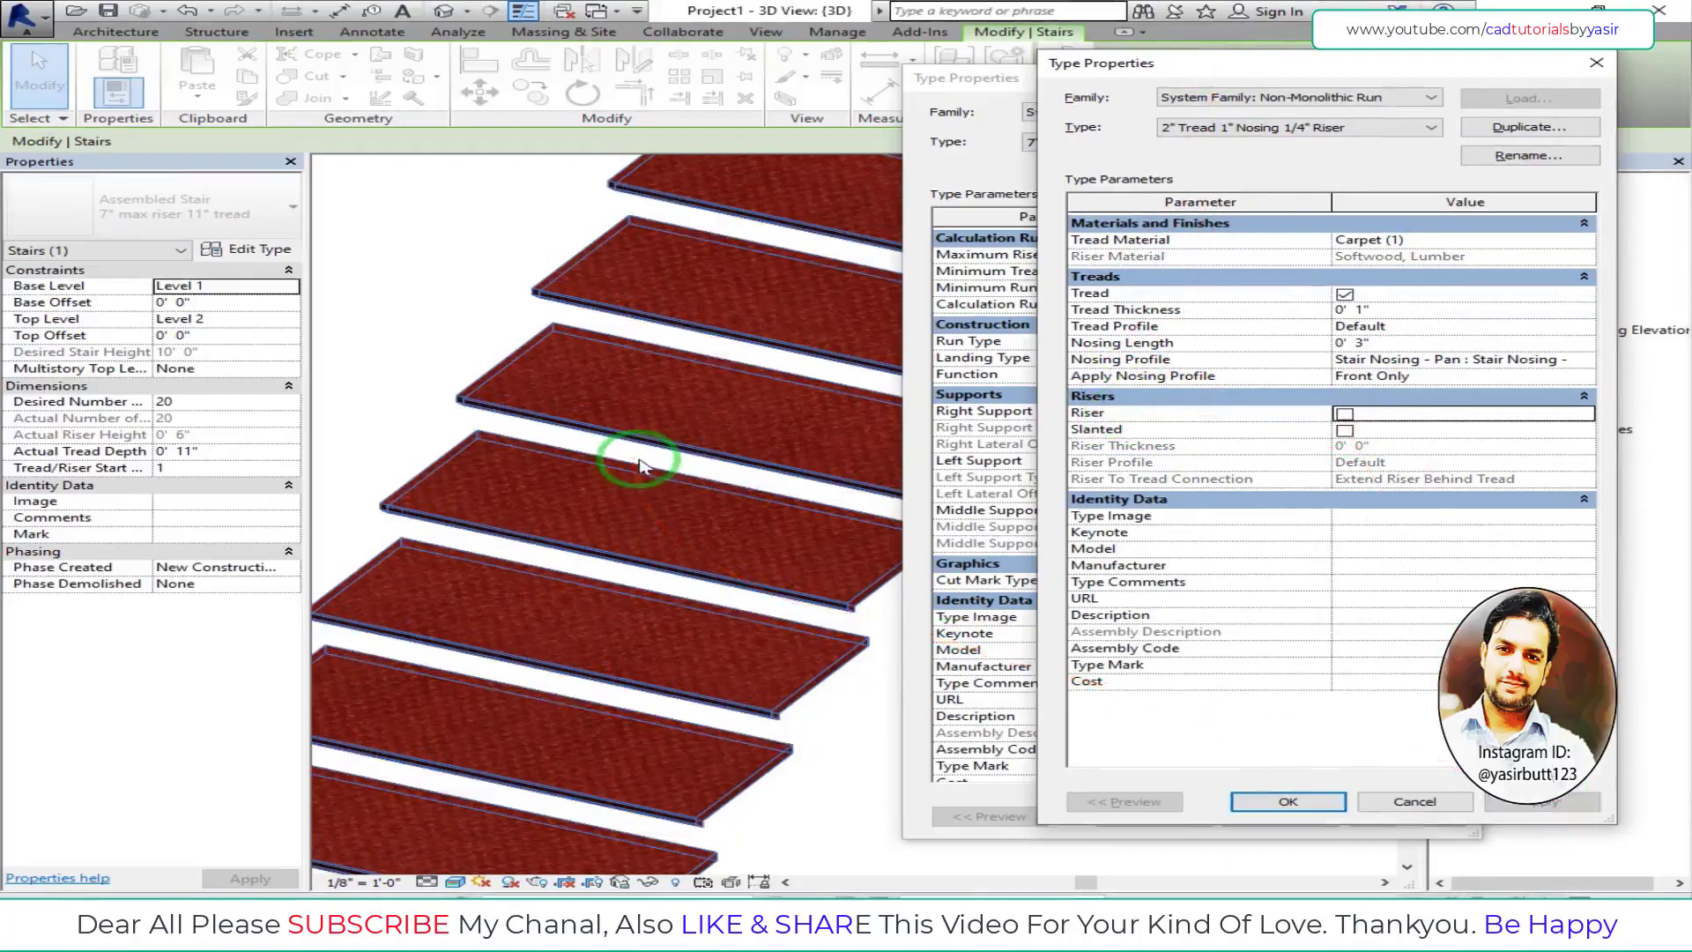
pyautogui.click(1288, 801)
pyautogui.click(1151, 816)
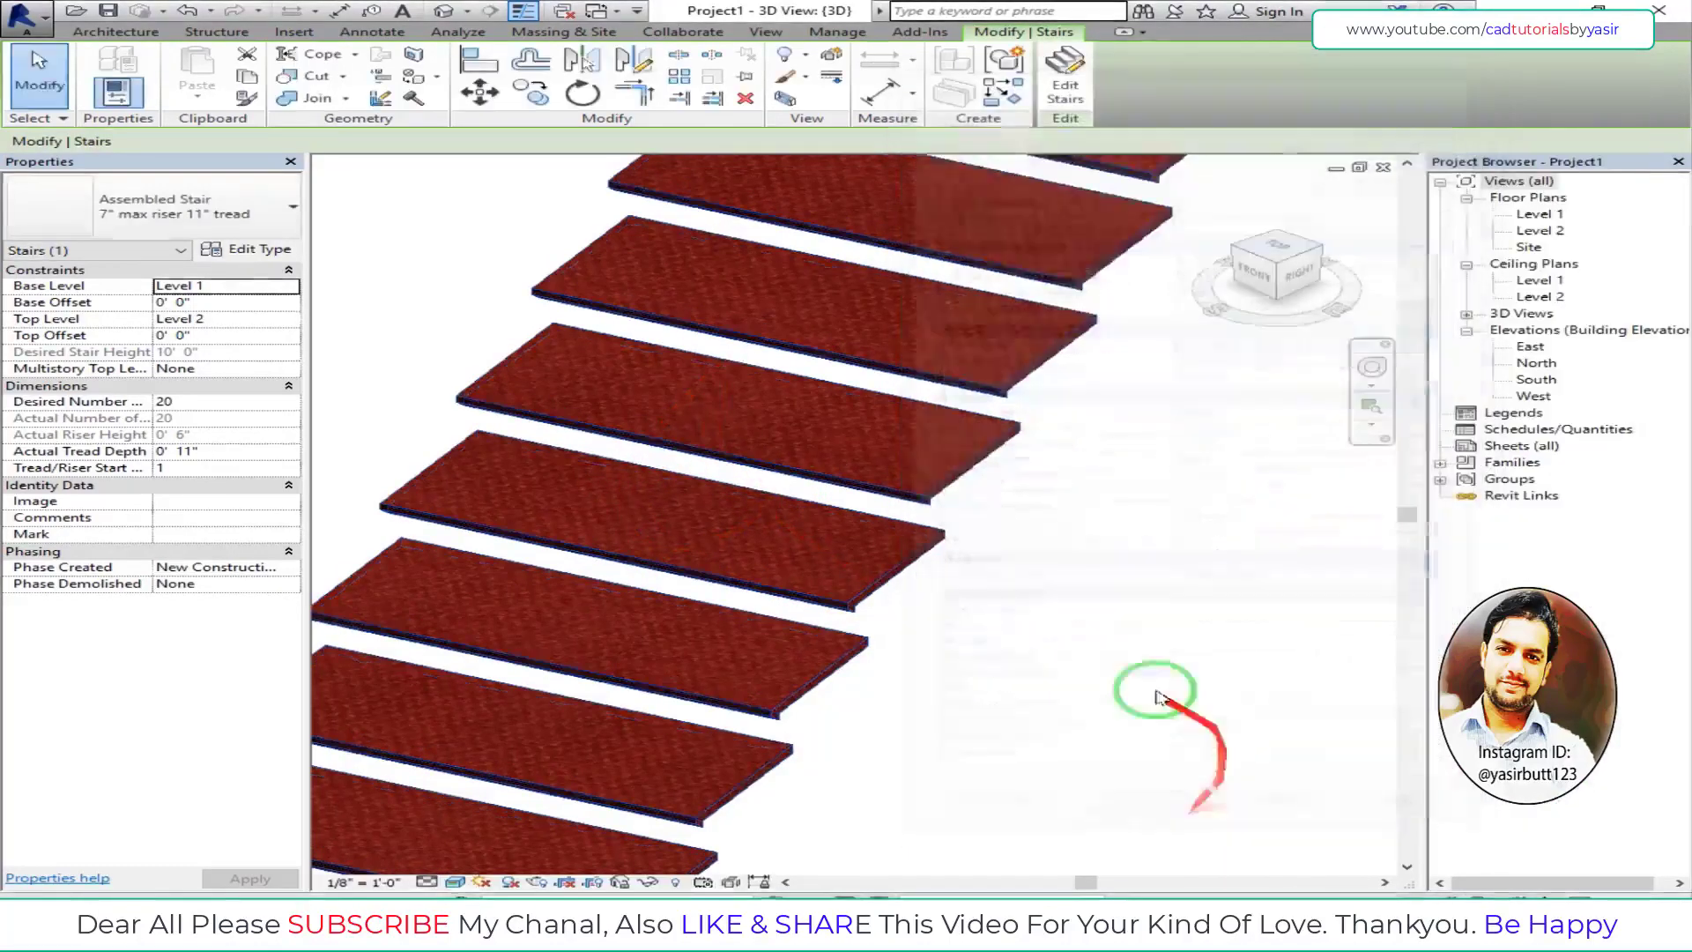
pyautogui.scroll(-2, 987, 607)
pyautogui.scroll(-2, 990, 596)
pyautogui.scroll(-2, 882, 564)
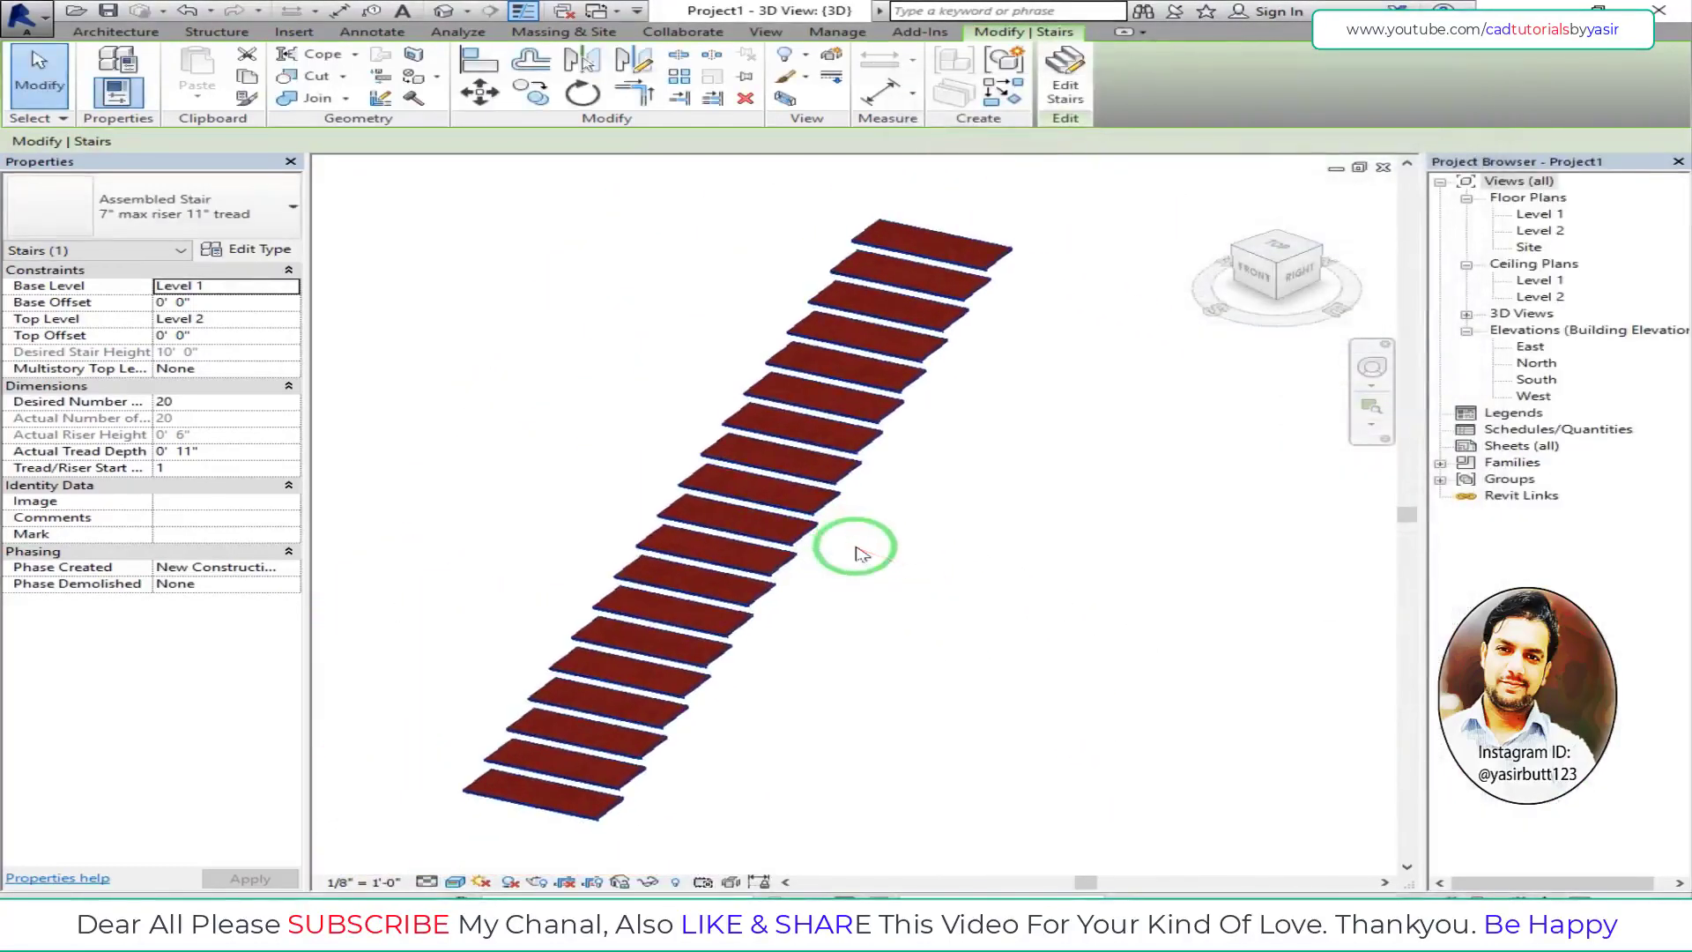
pyautogui.scroll(1, 861, 555)
pyautogui.scroll(2, 872, 554)
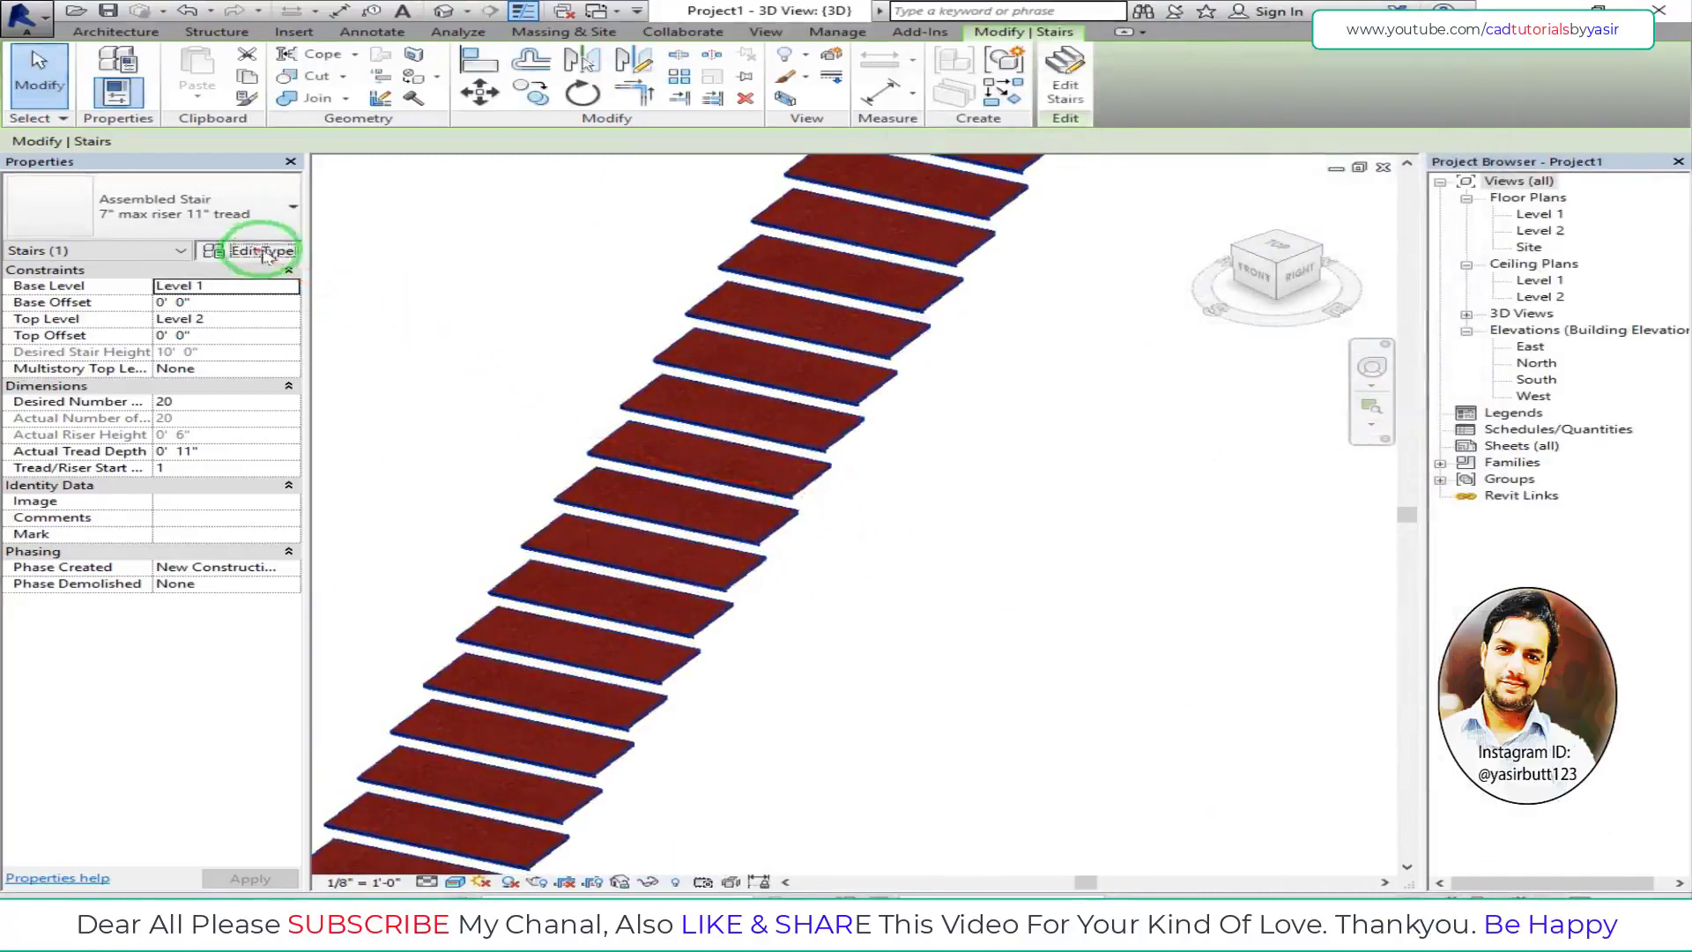
# - Turn the risers back on and make them slanted in the run type
pyautogui.click(263, 252)
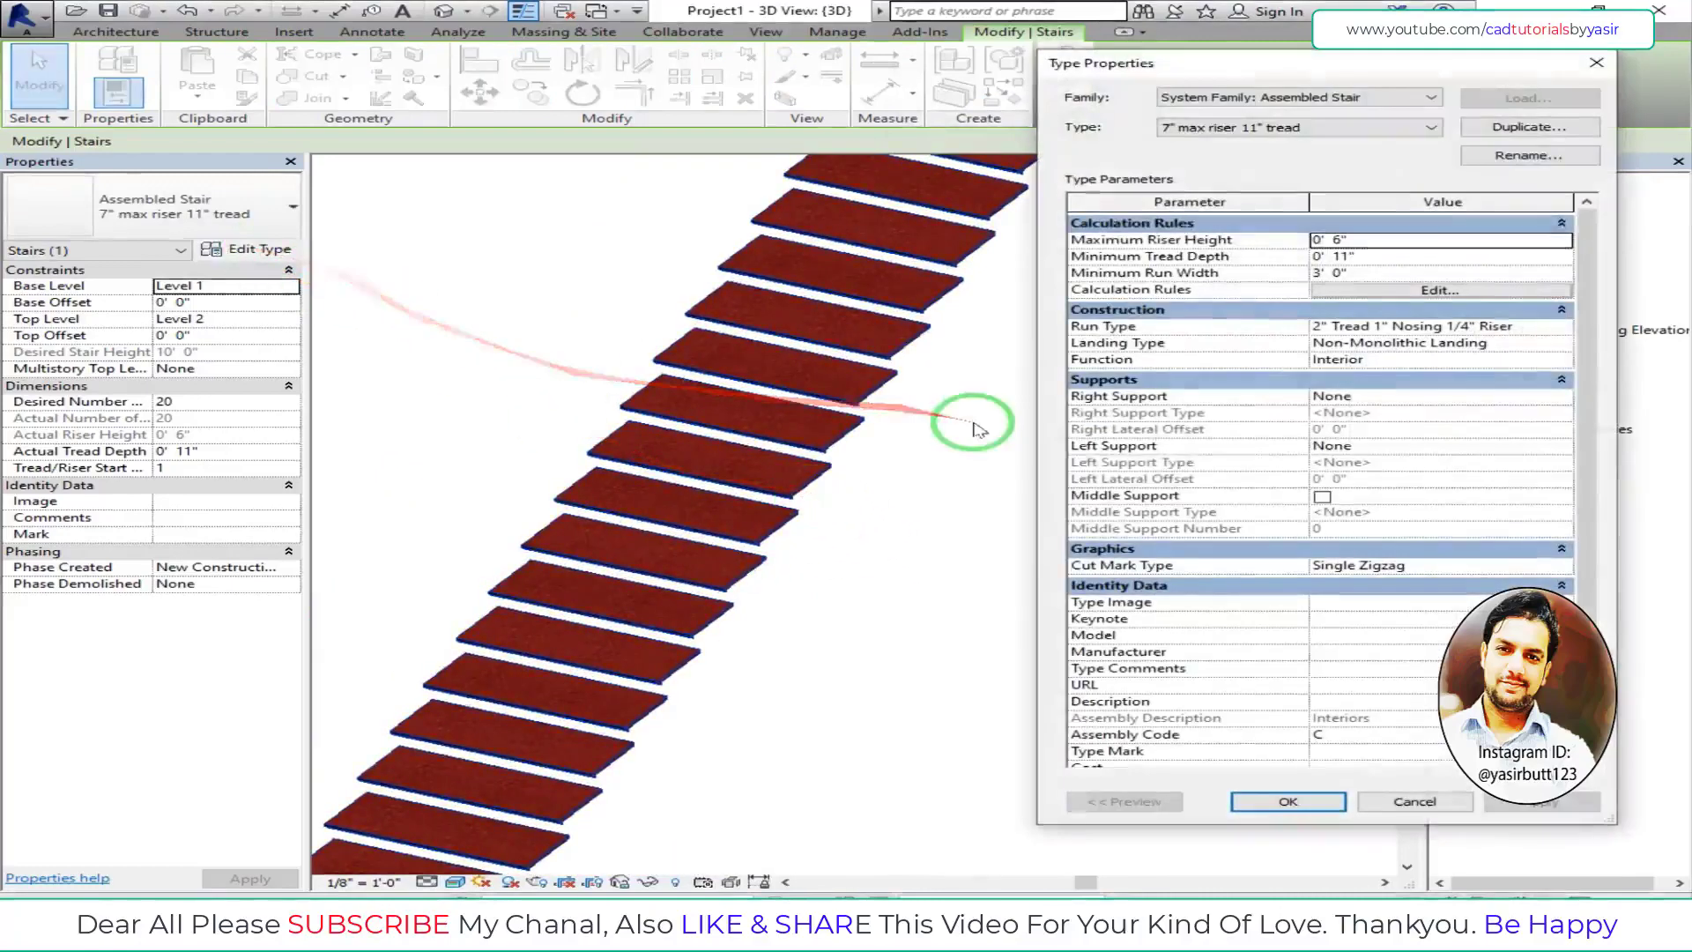
pyautogui.click(1531, 329)
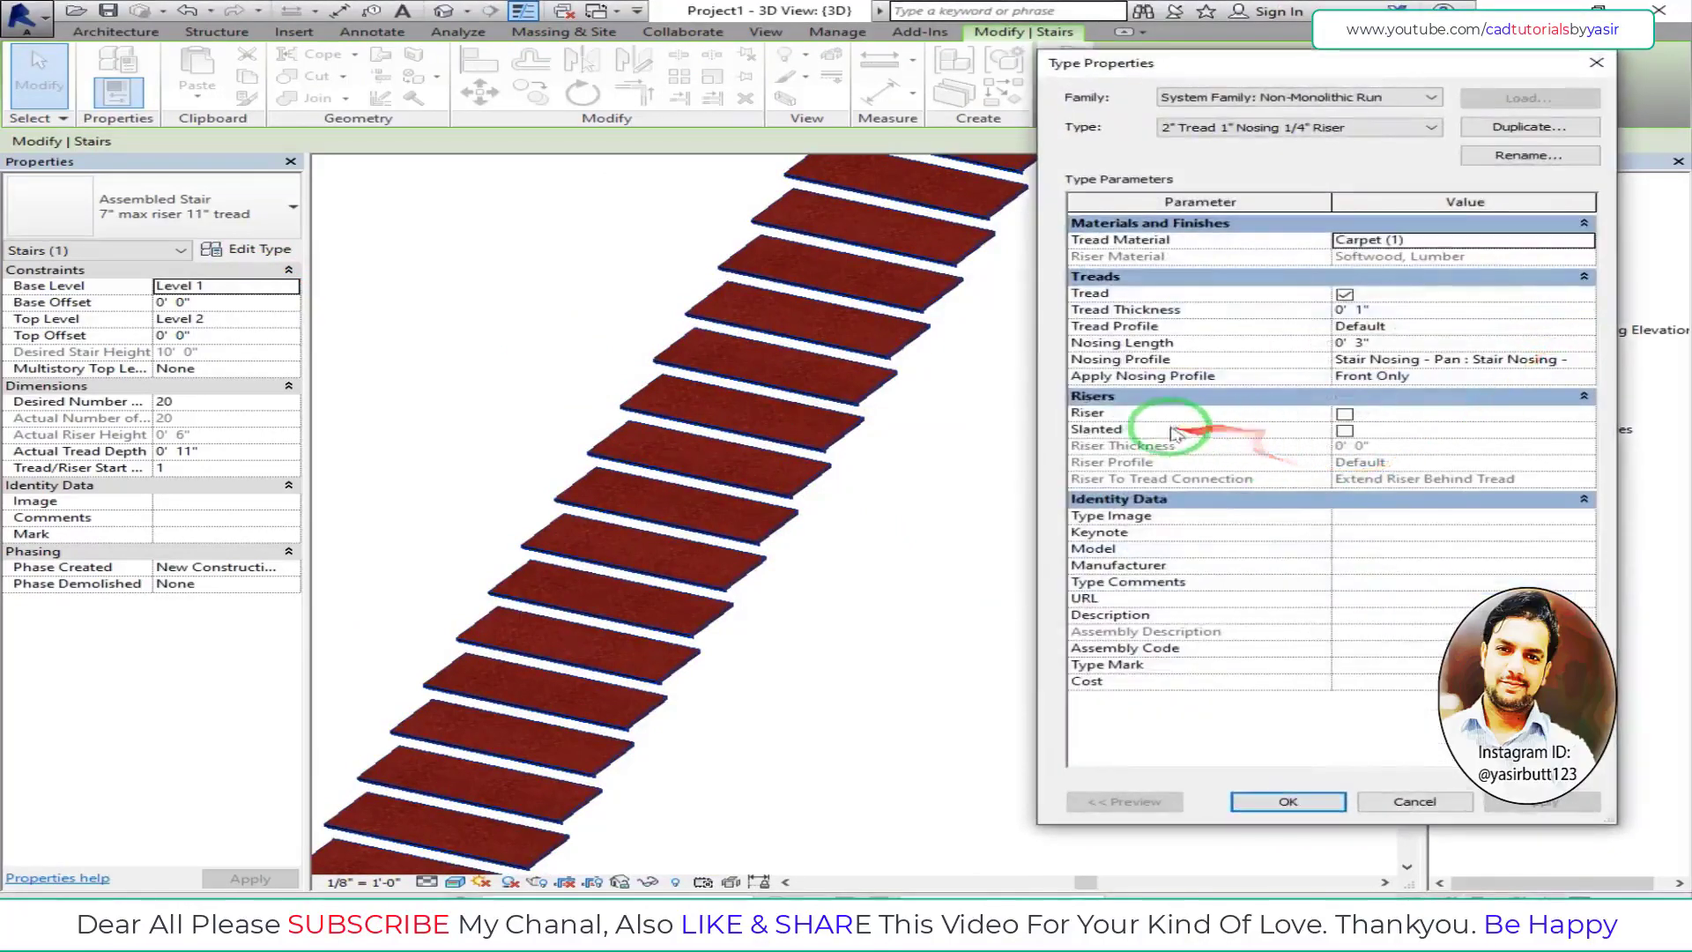
pyautogui.click(1344, 414)
pyautogui.click(1543, 802)
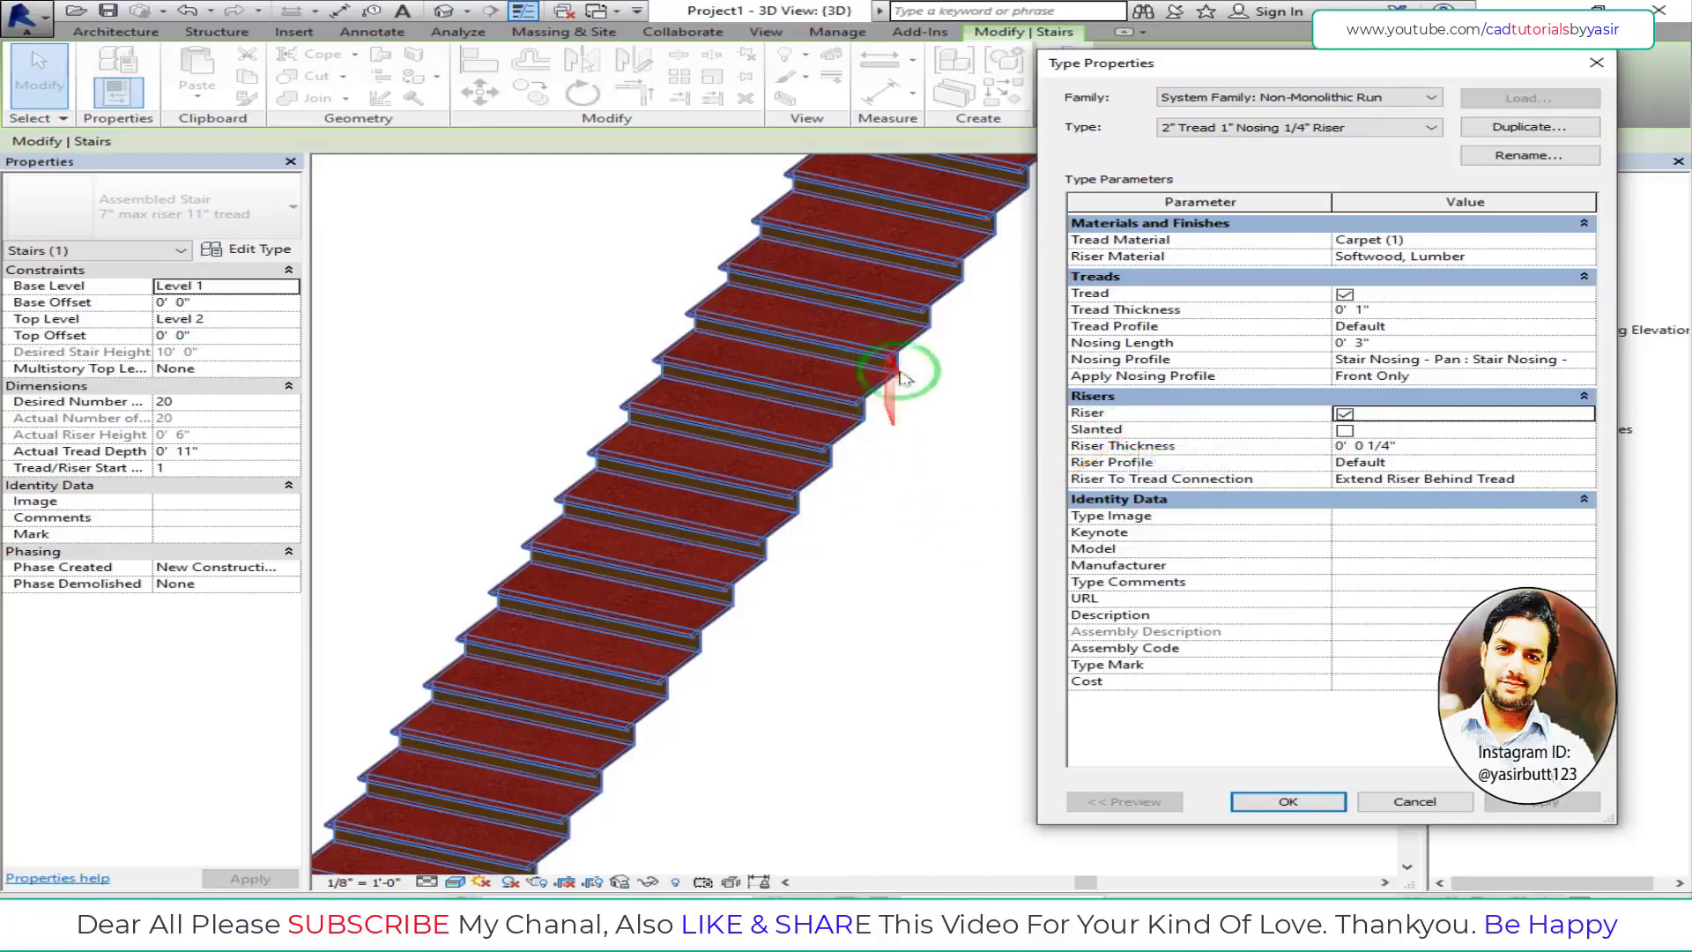
pyautogui.click(1344, 430)
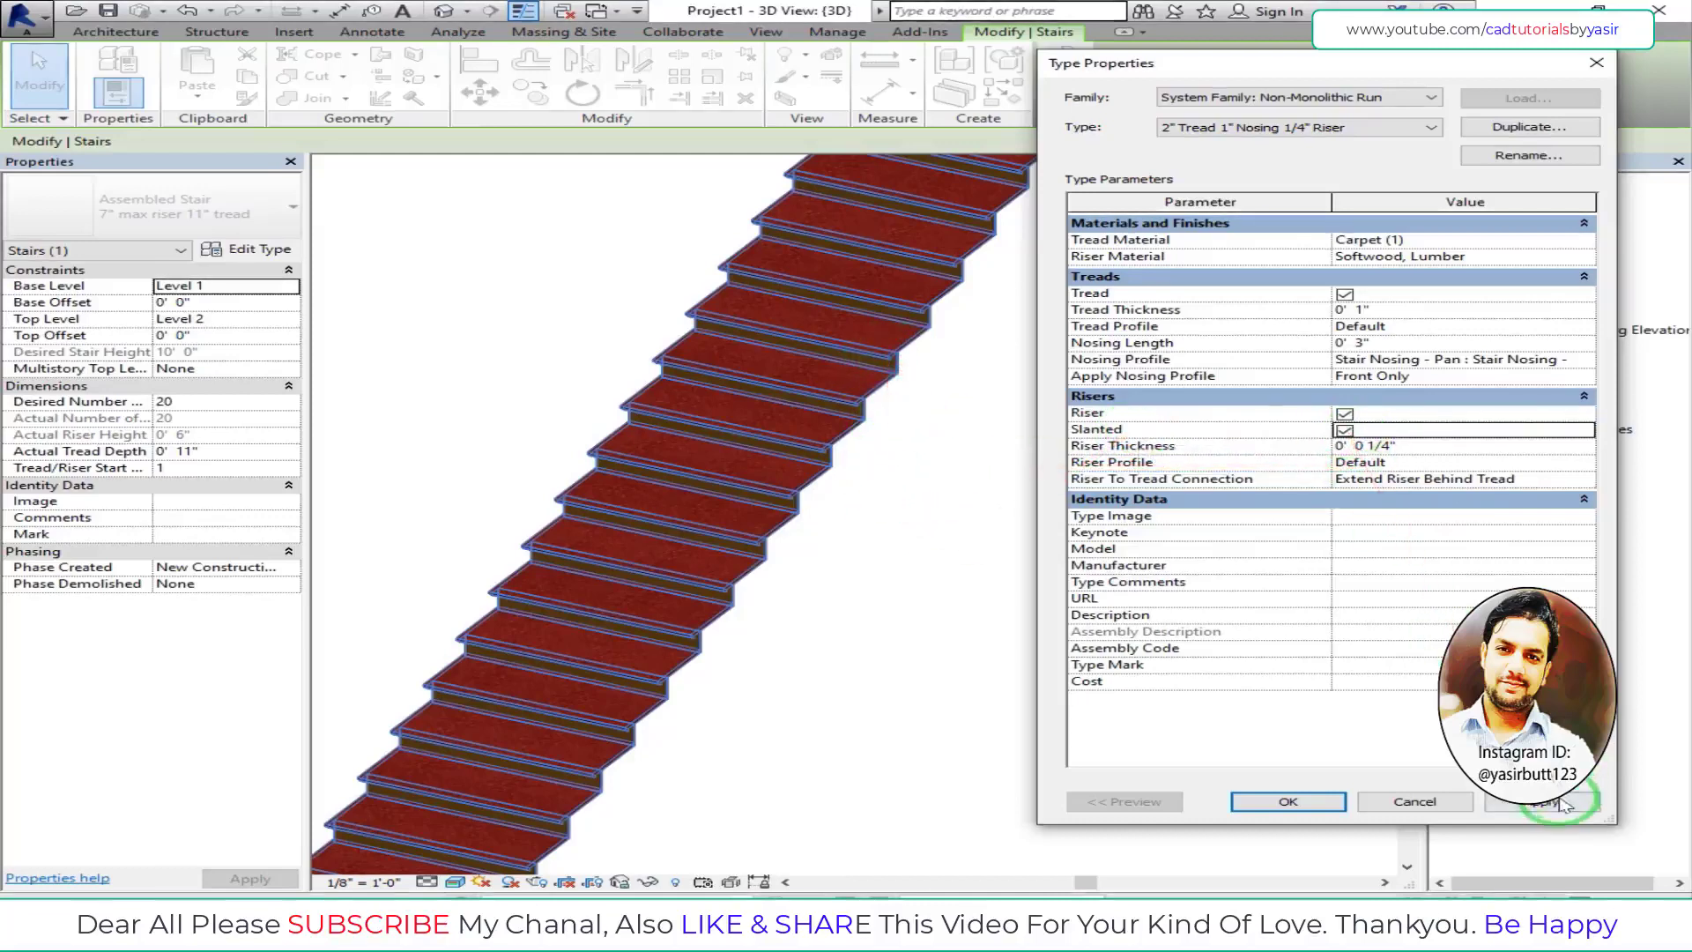
pyautogui.click(1560, 803)
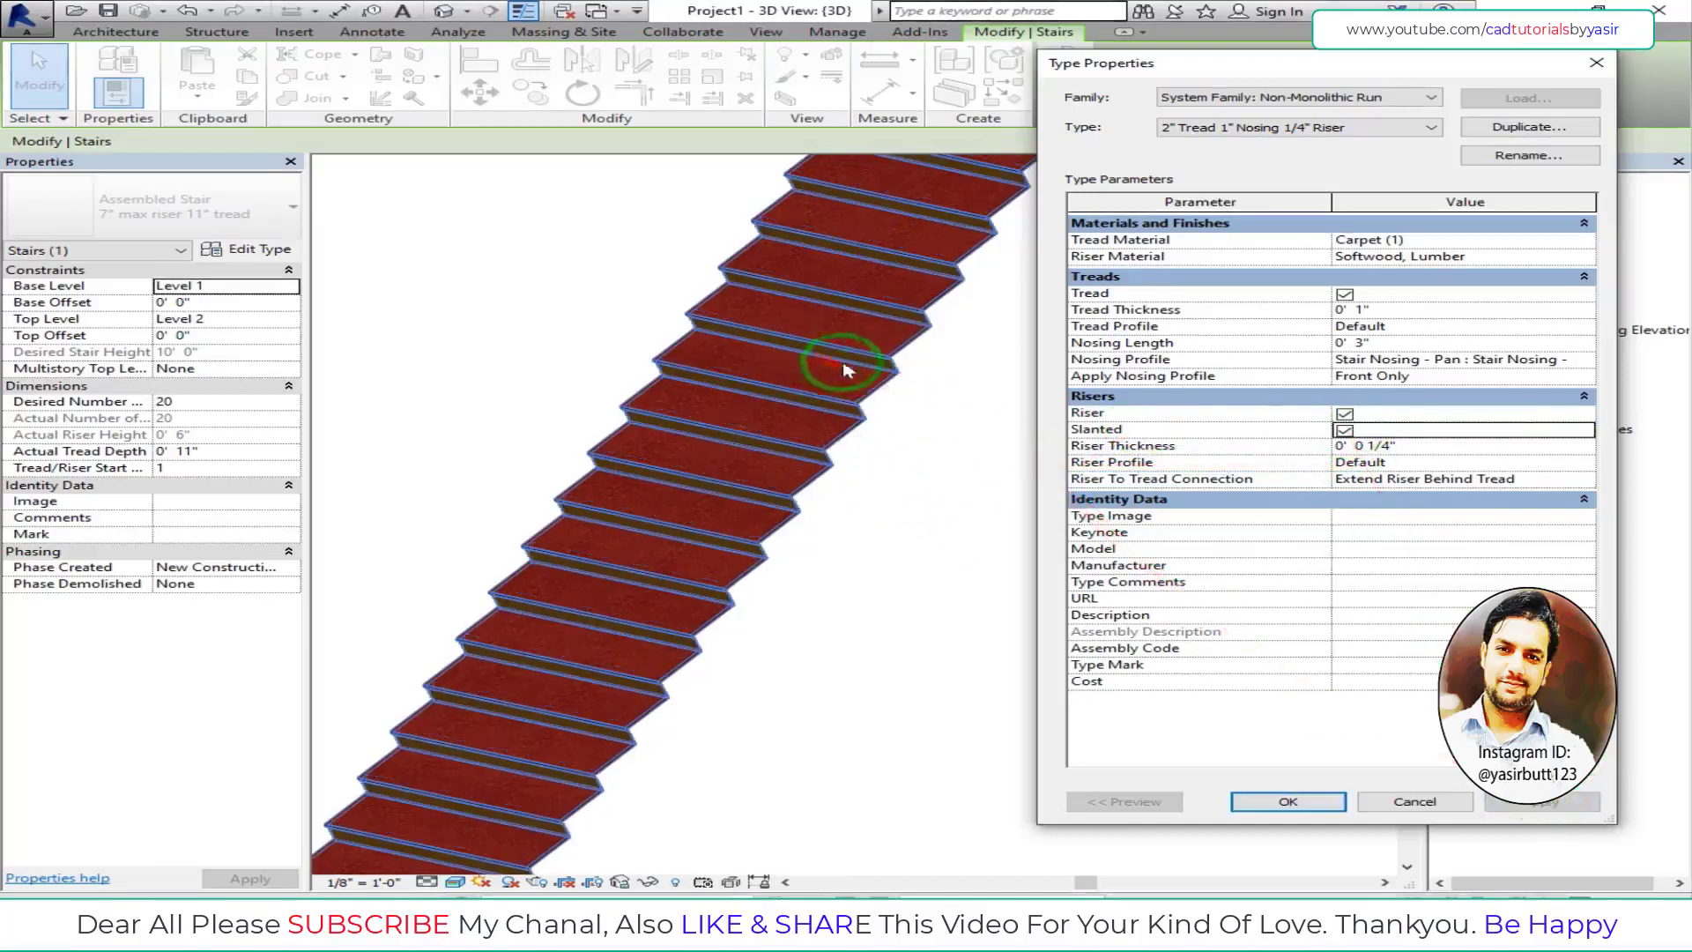
pyautogui.click(1288, 801)
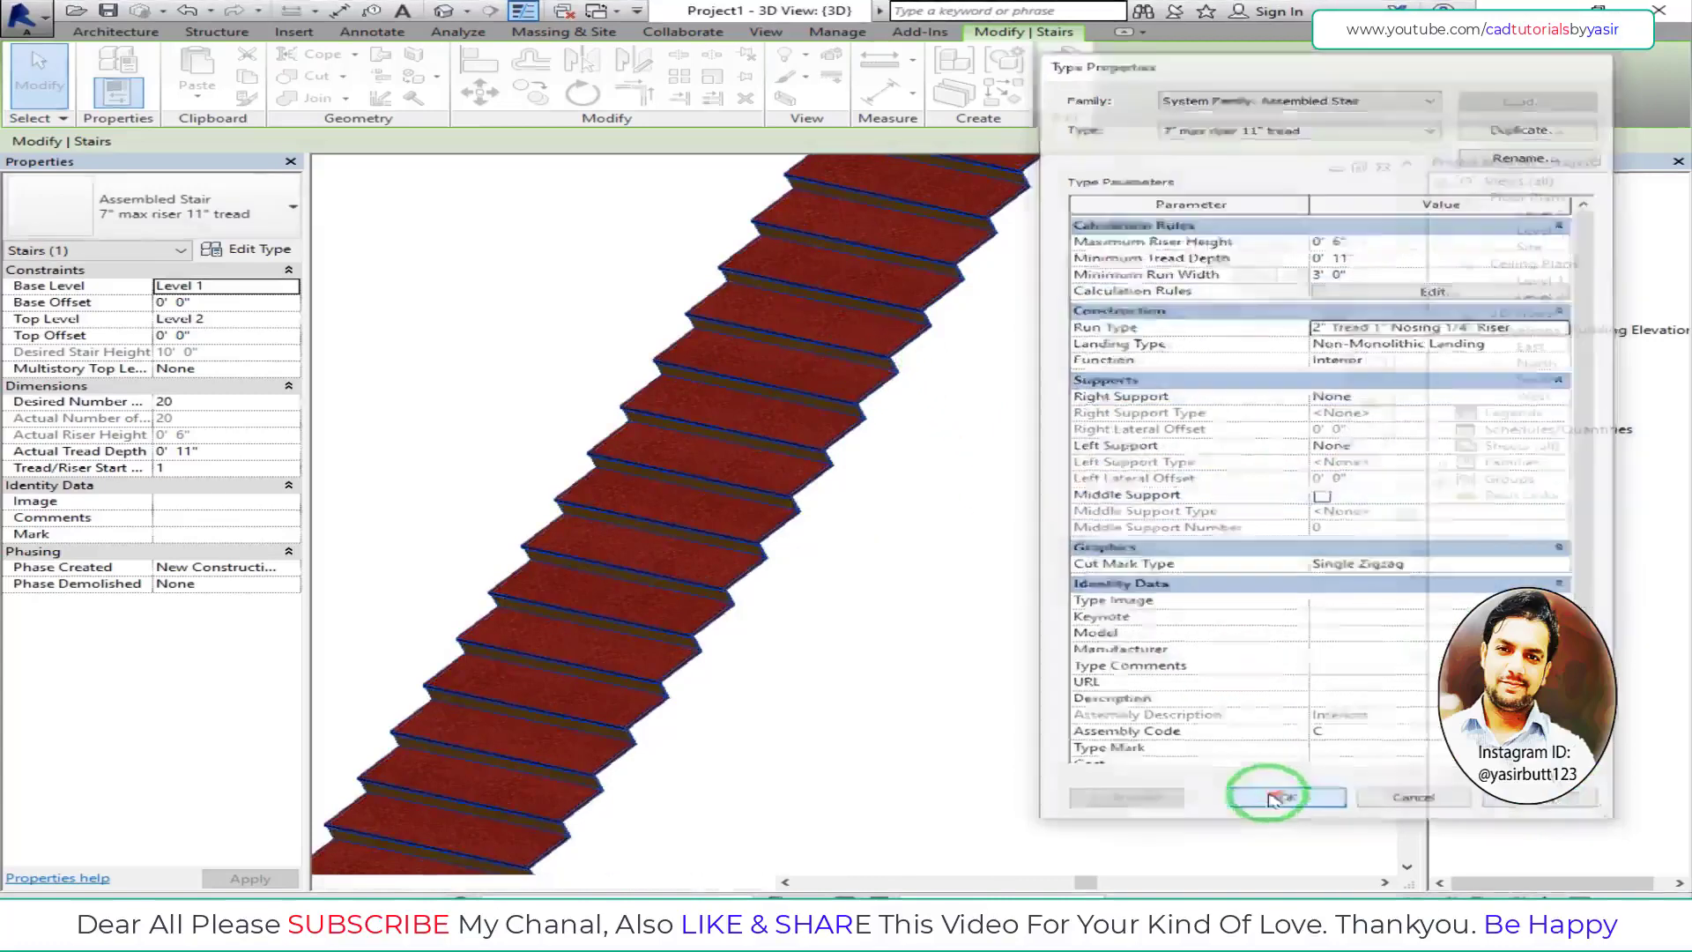
# - Inspect the steps, then switch the risers back to vertical in the run type
pyautogui.scroll(5, 830, 457)
pyautogui.scroll(3, 854, 453)
pyautogui.keyDown('shift'); pyautogui.moveTo(926, 473); pyautogui.dragTo(895, 411, button='middle'); pyautogui.keyUp('shift')
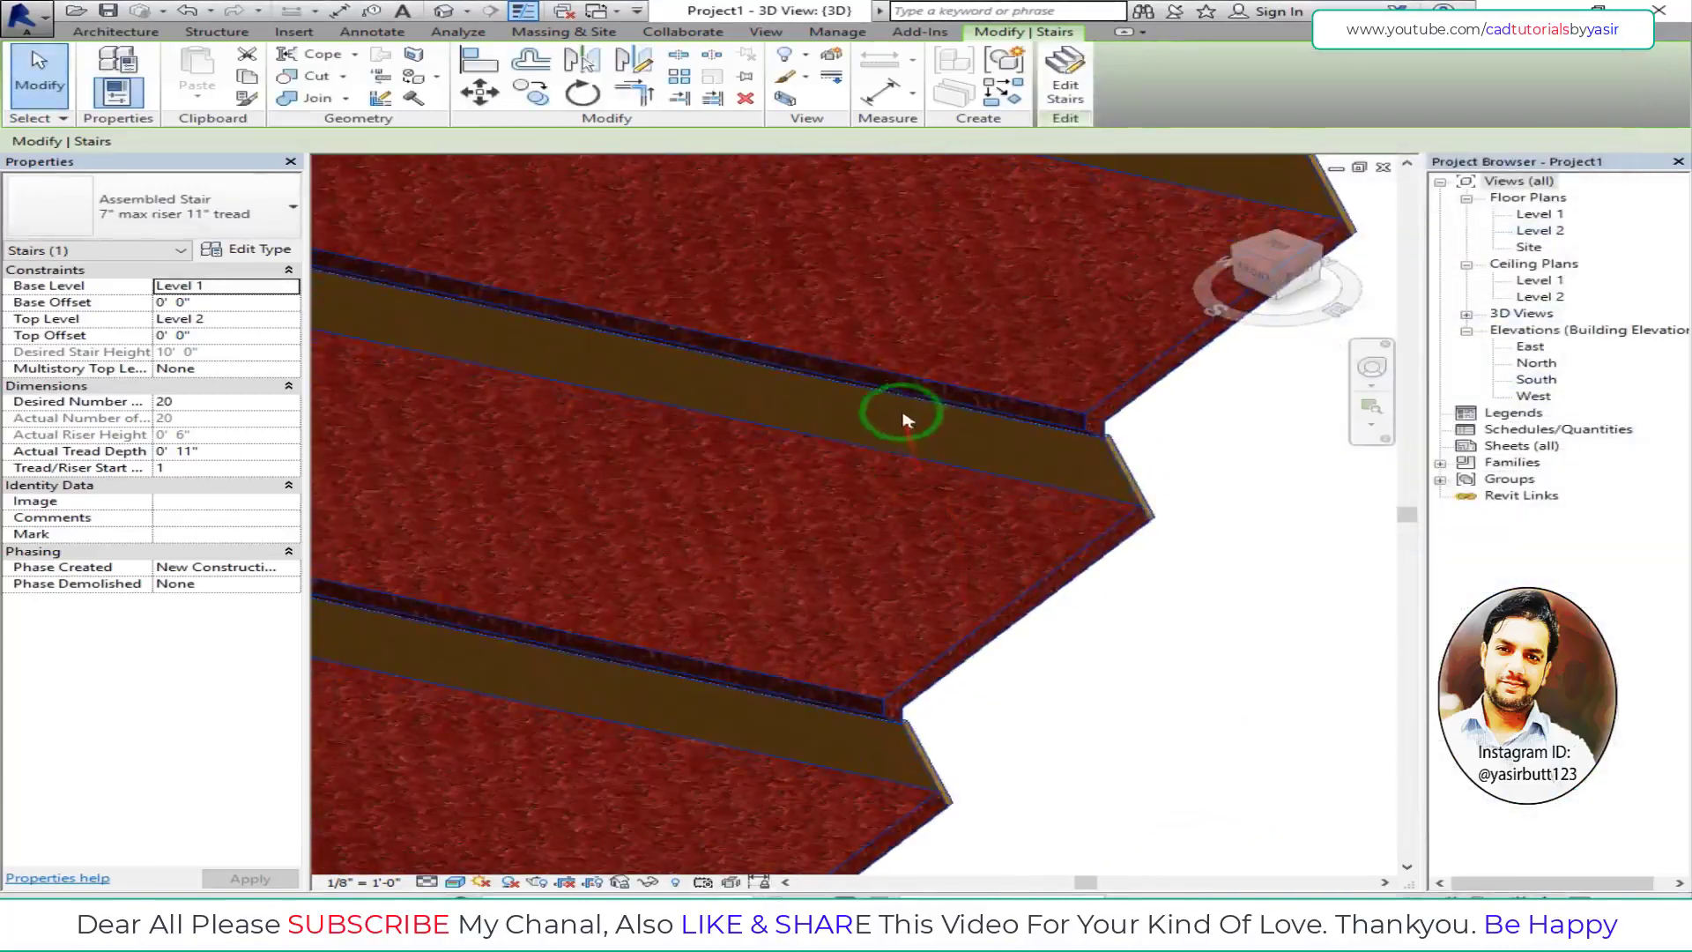
pyautogui.moveTo(990, 783)
pyautogui.mouseDown(button='middle')
pyautogui.moveTo(799, 689)
pyautogui.moveTo(801, 586)
pyautogui.mouseUp(button='middle')
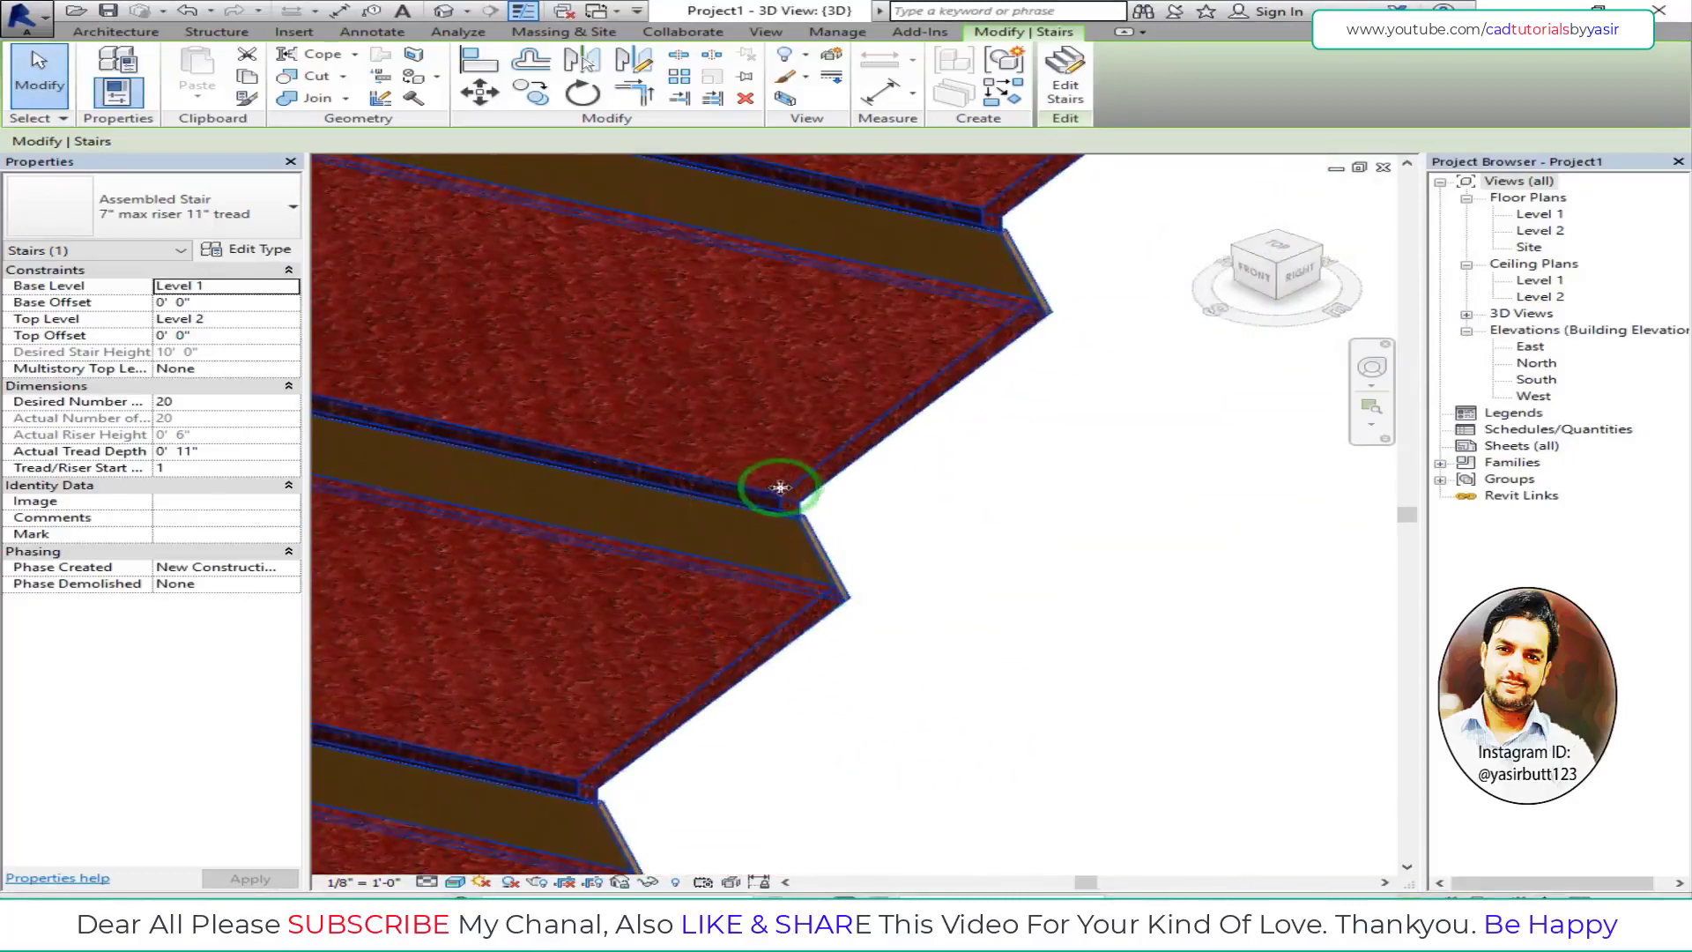
pyautogui.click(249, 250)
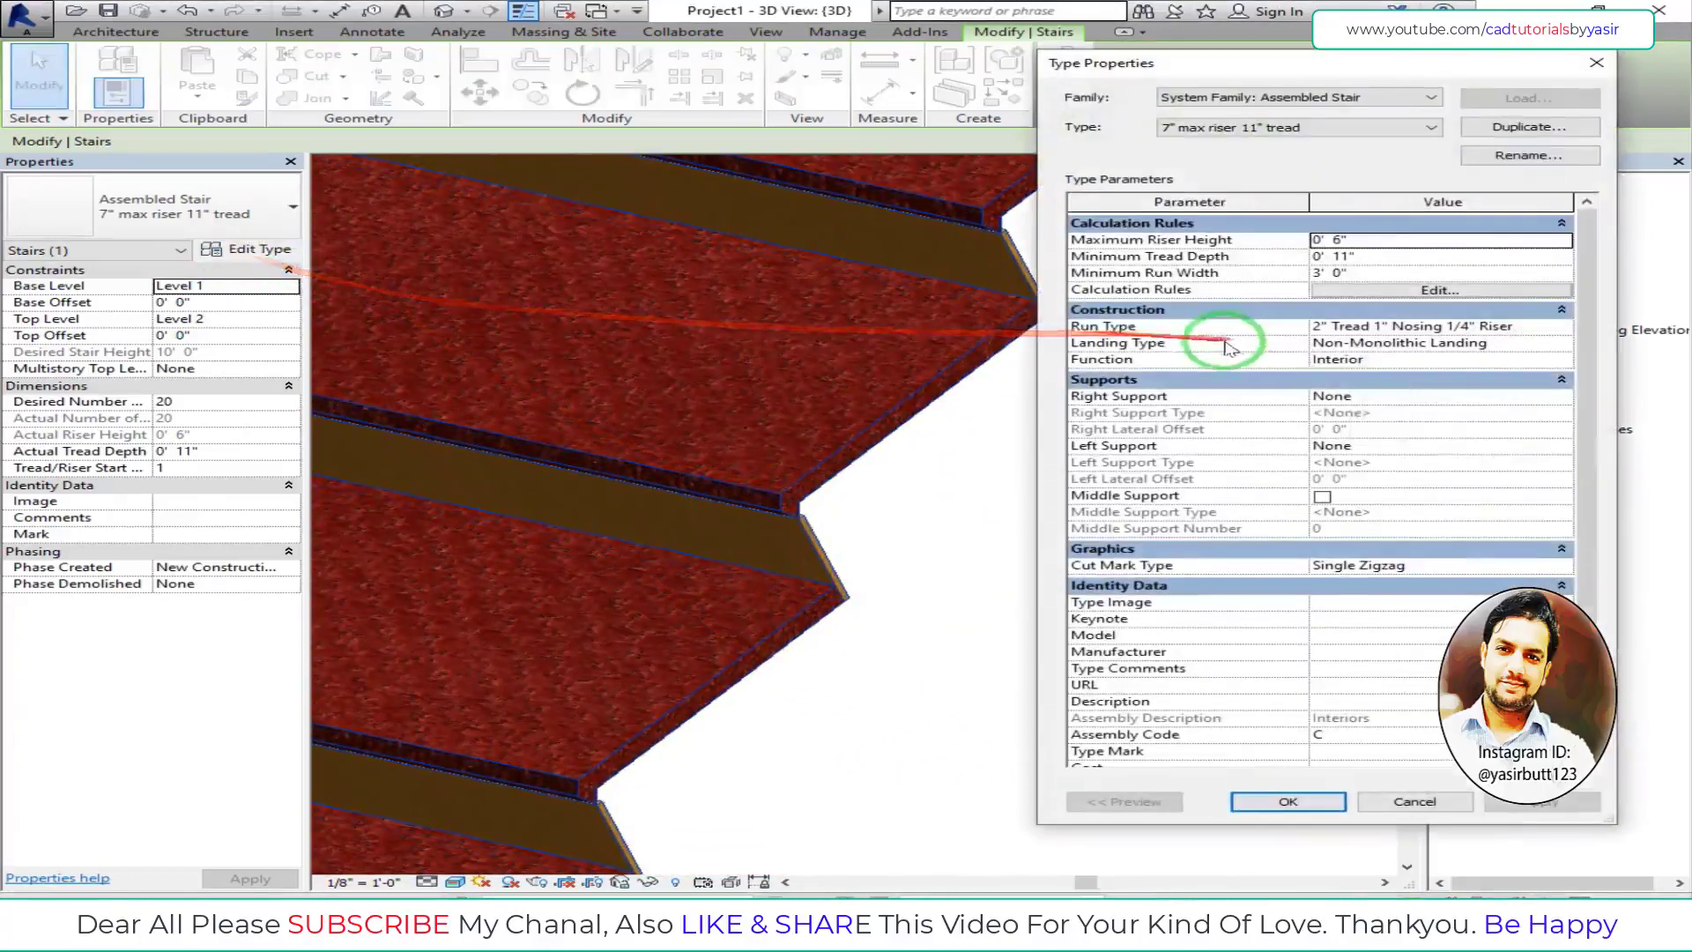
pyautogui.click(1478, 326)
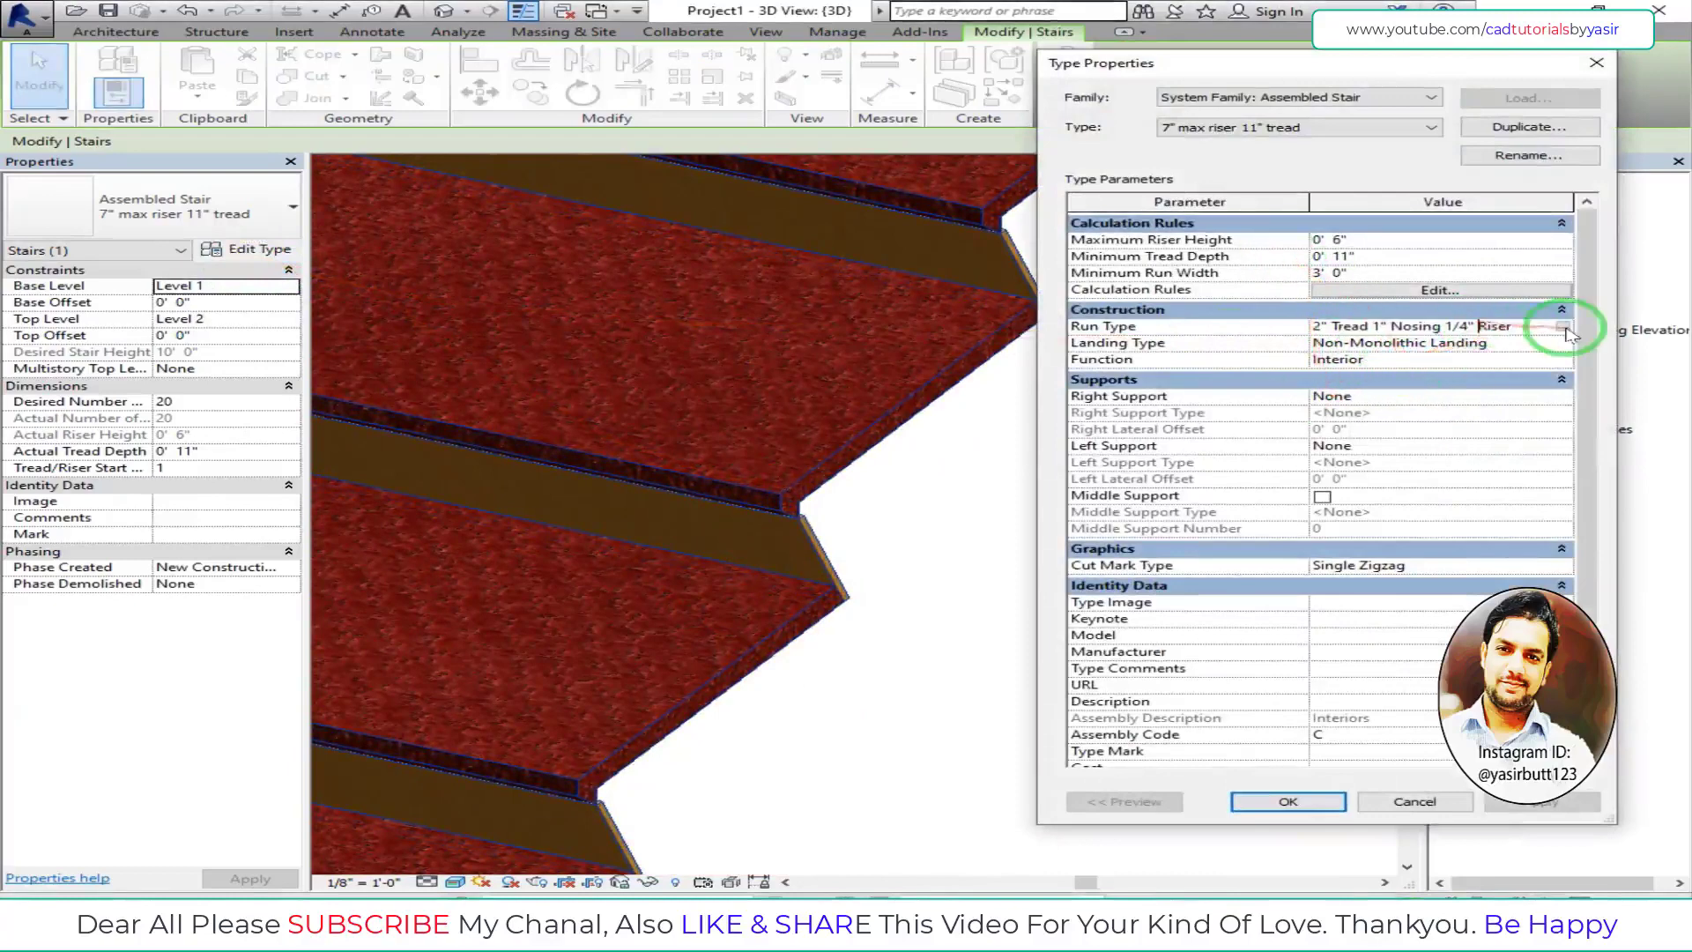
pyautogui.click(1563, 327)
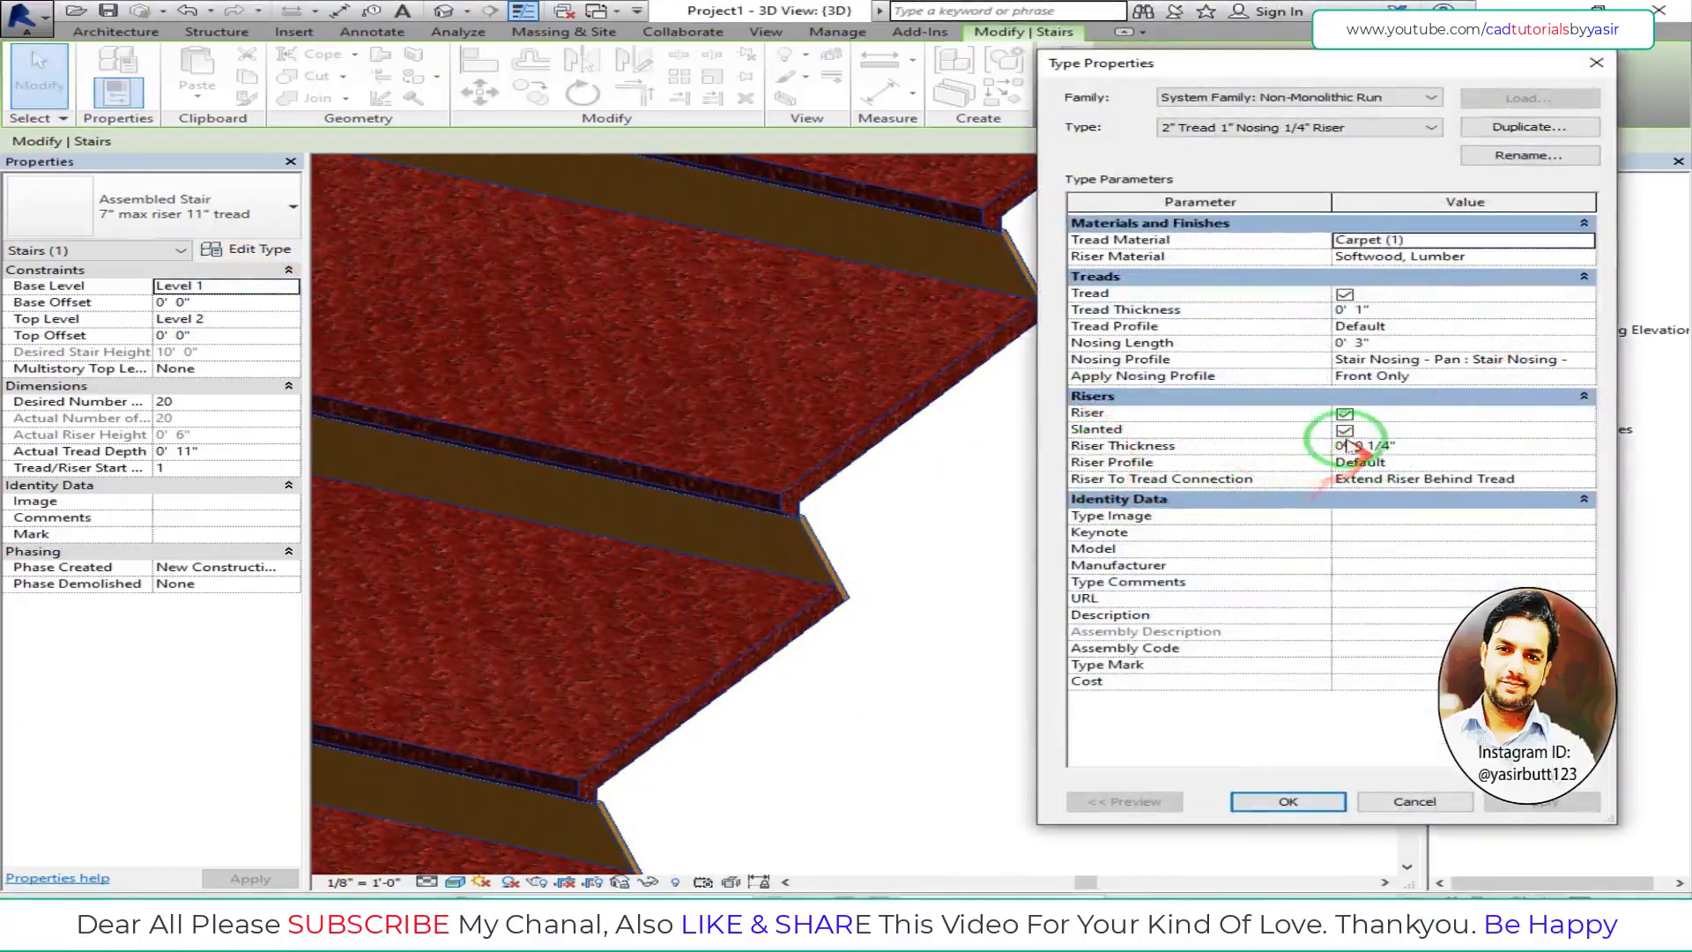
pyautogui.click(1345, 433)
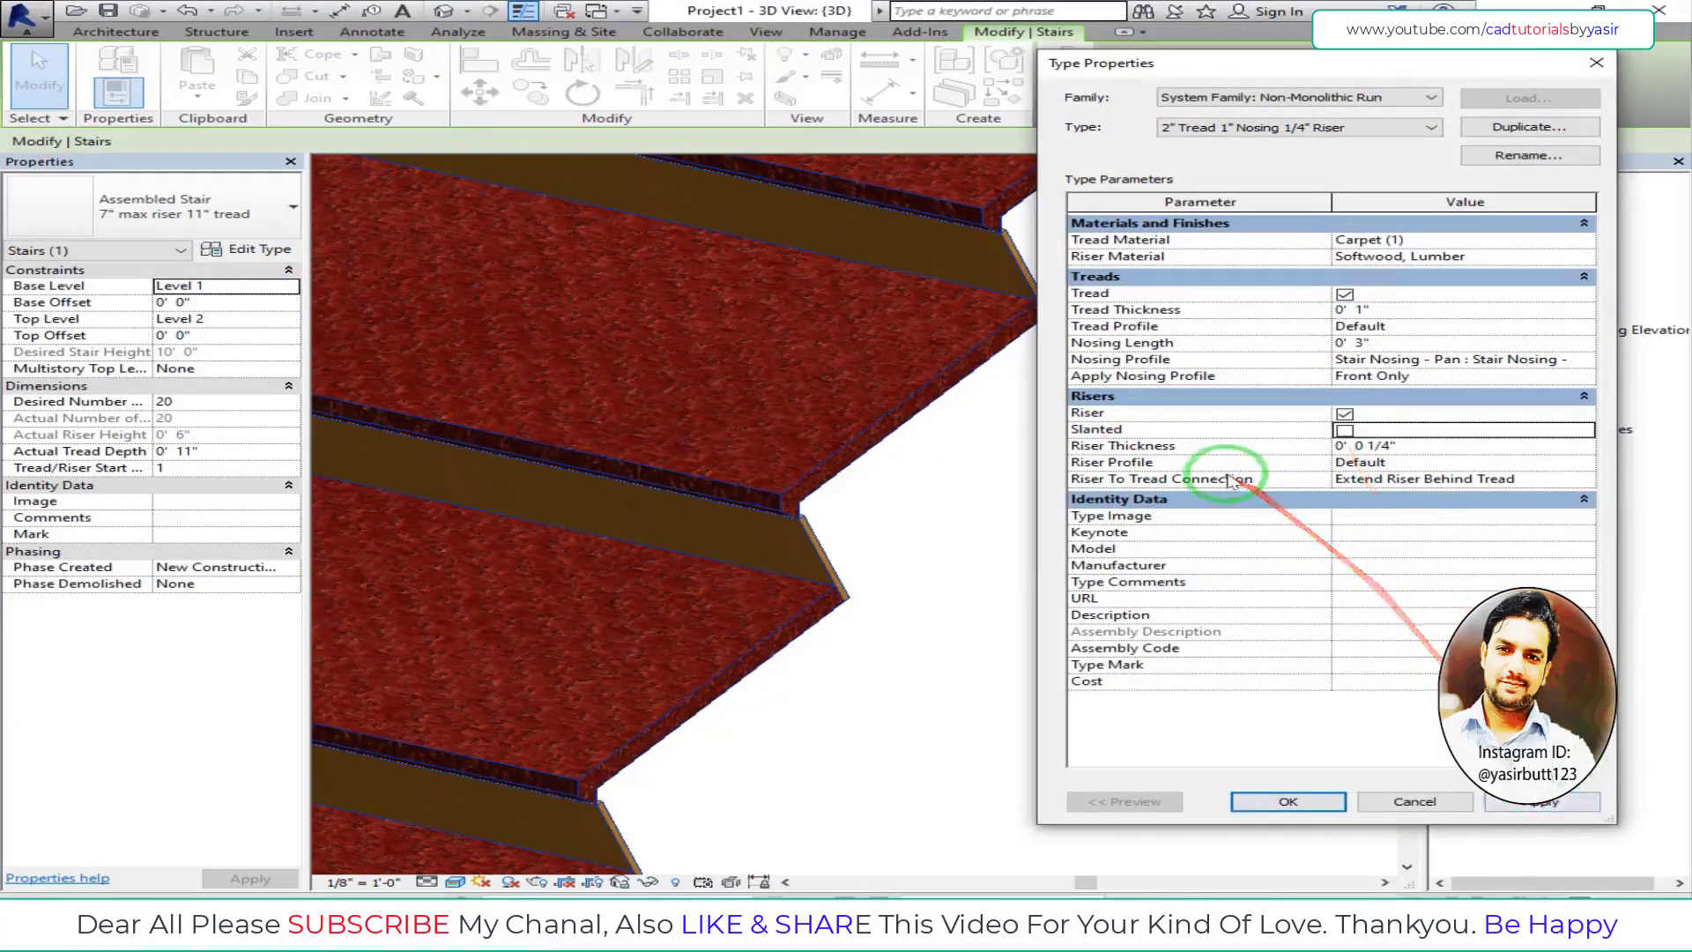
pyautogui.click(1558, 800)
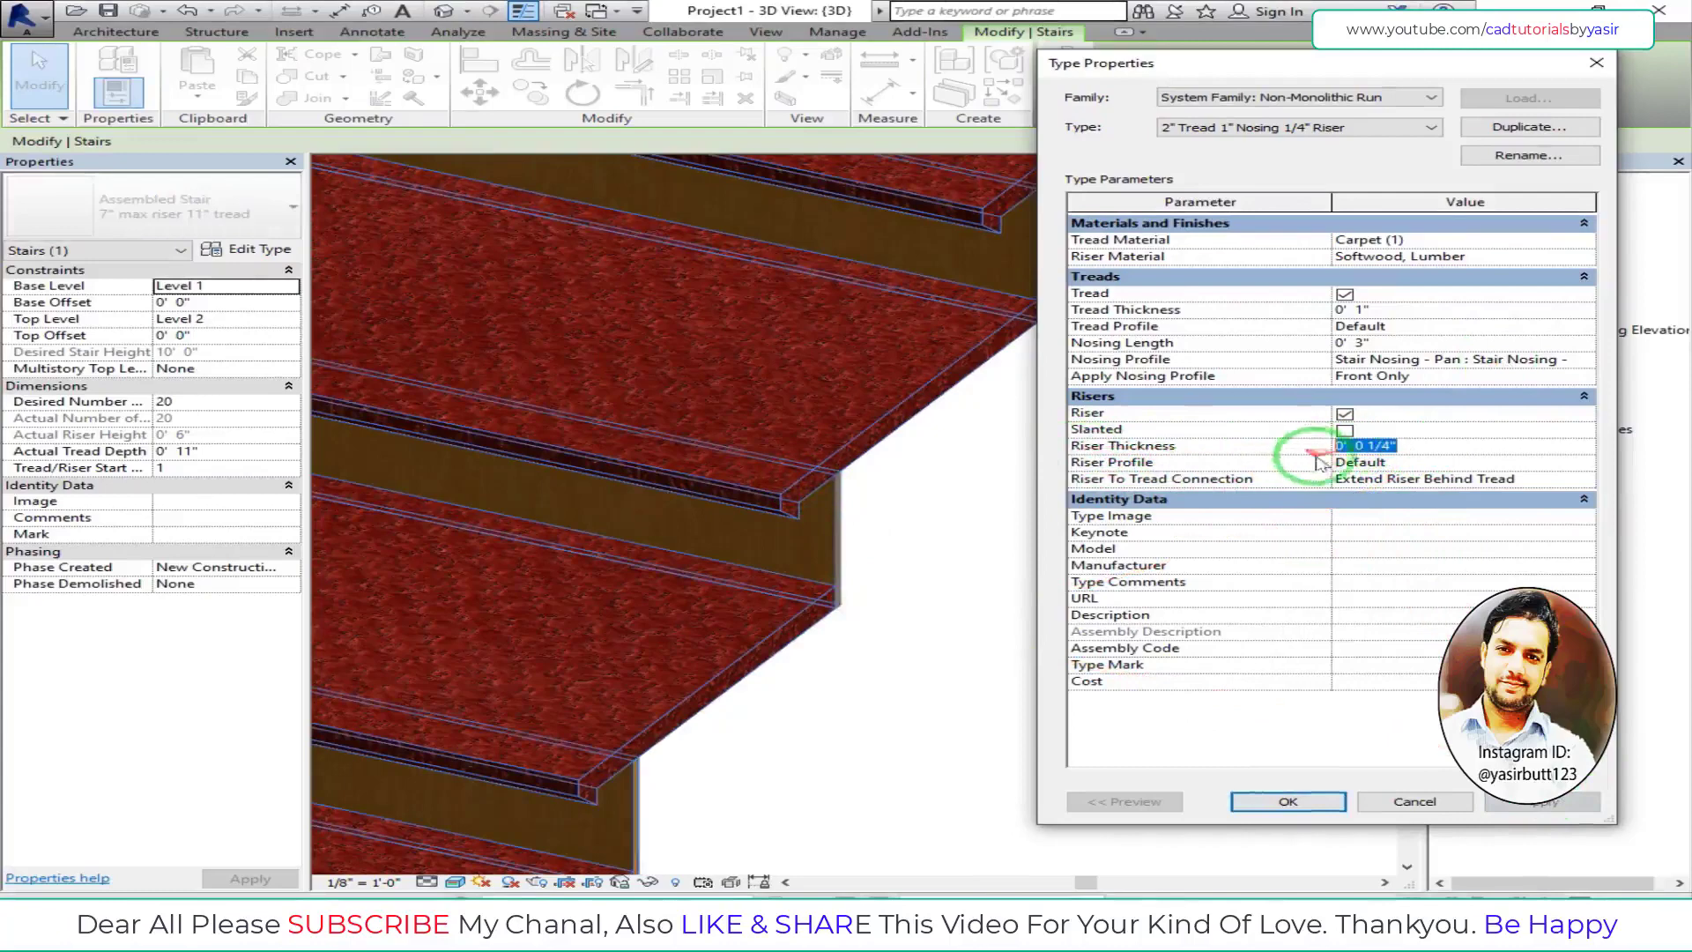
# - Set riser thickness to 1 inch, then reduce it to 0.3 inch
pyautogui.doubleClick(1410, 448)
pyautogui.write('1')
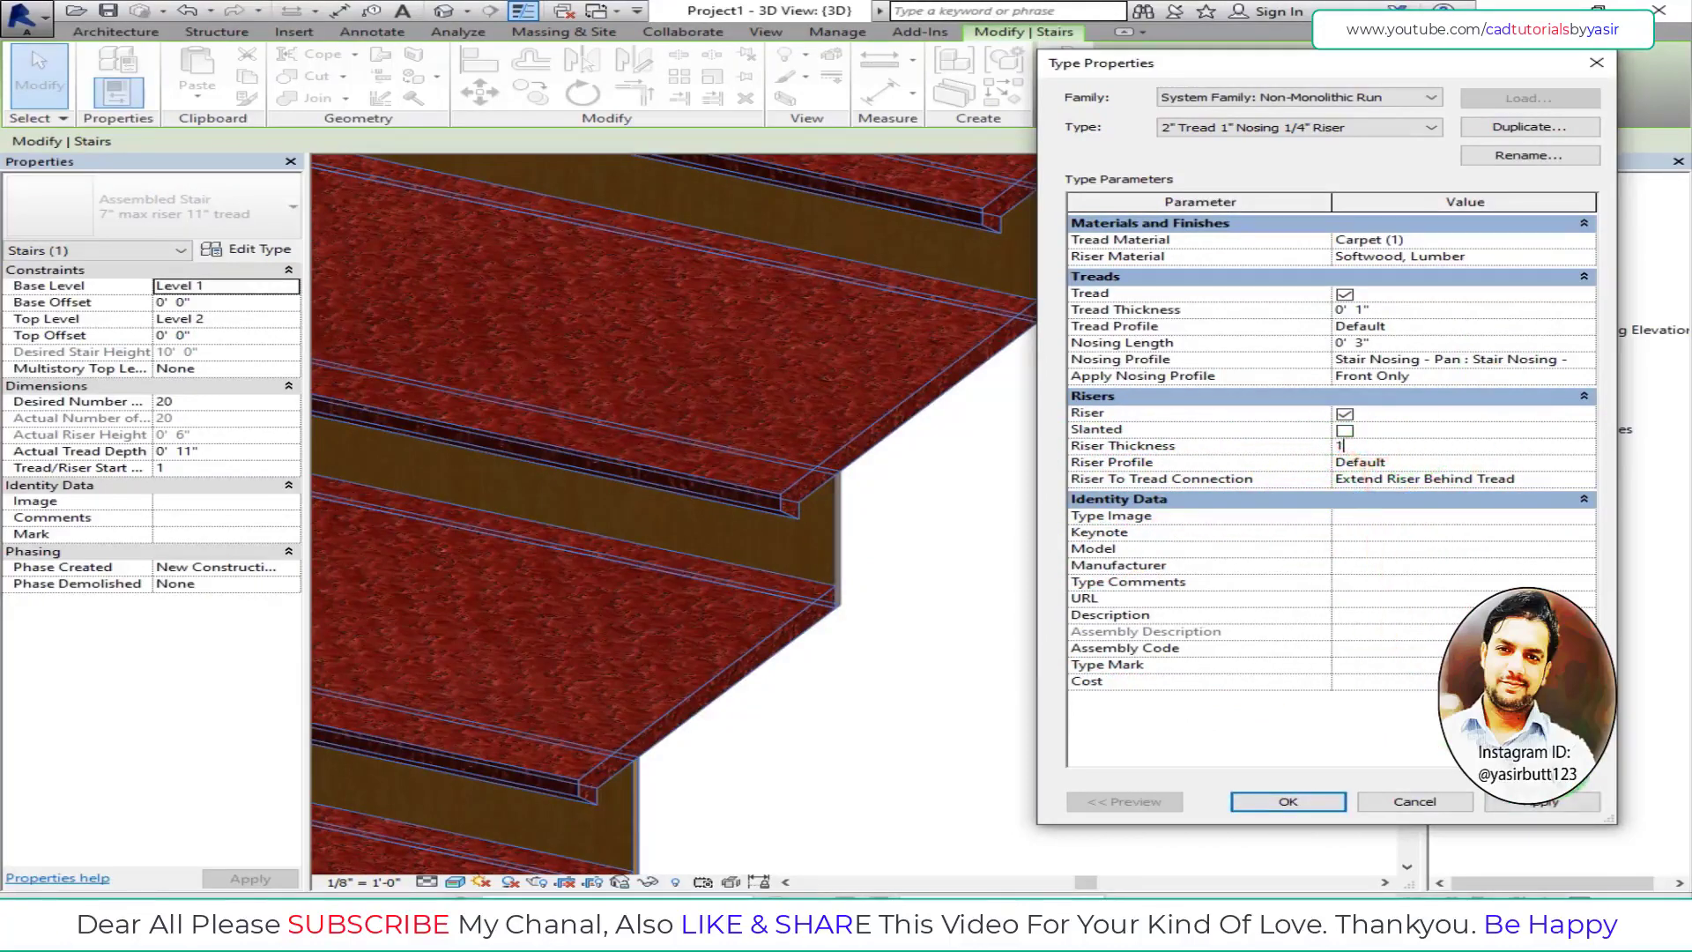
pyautogui.click(1533, 818)
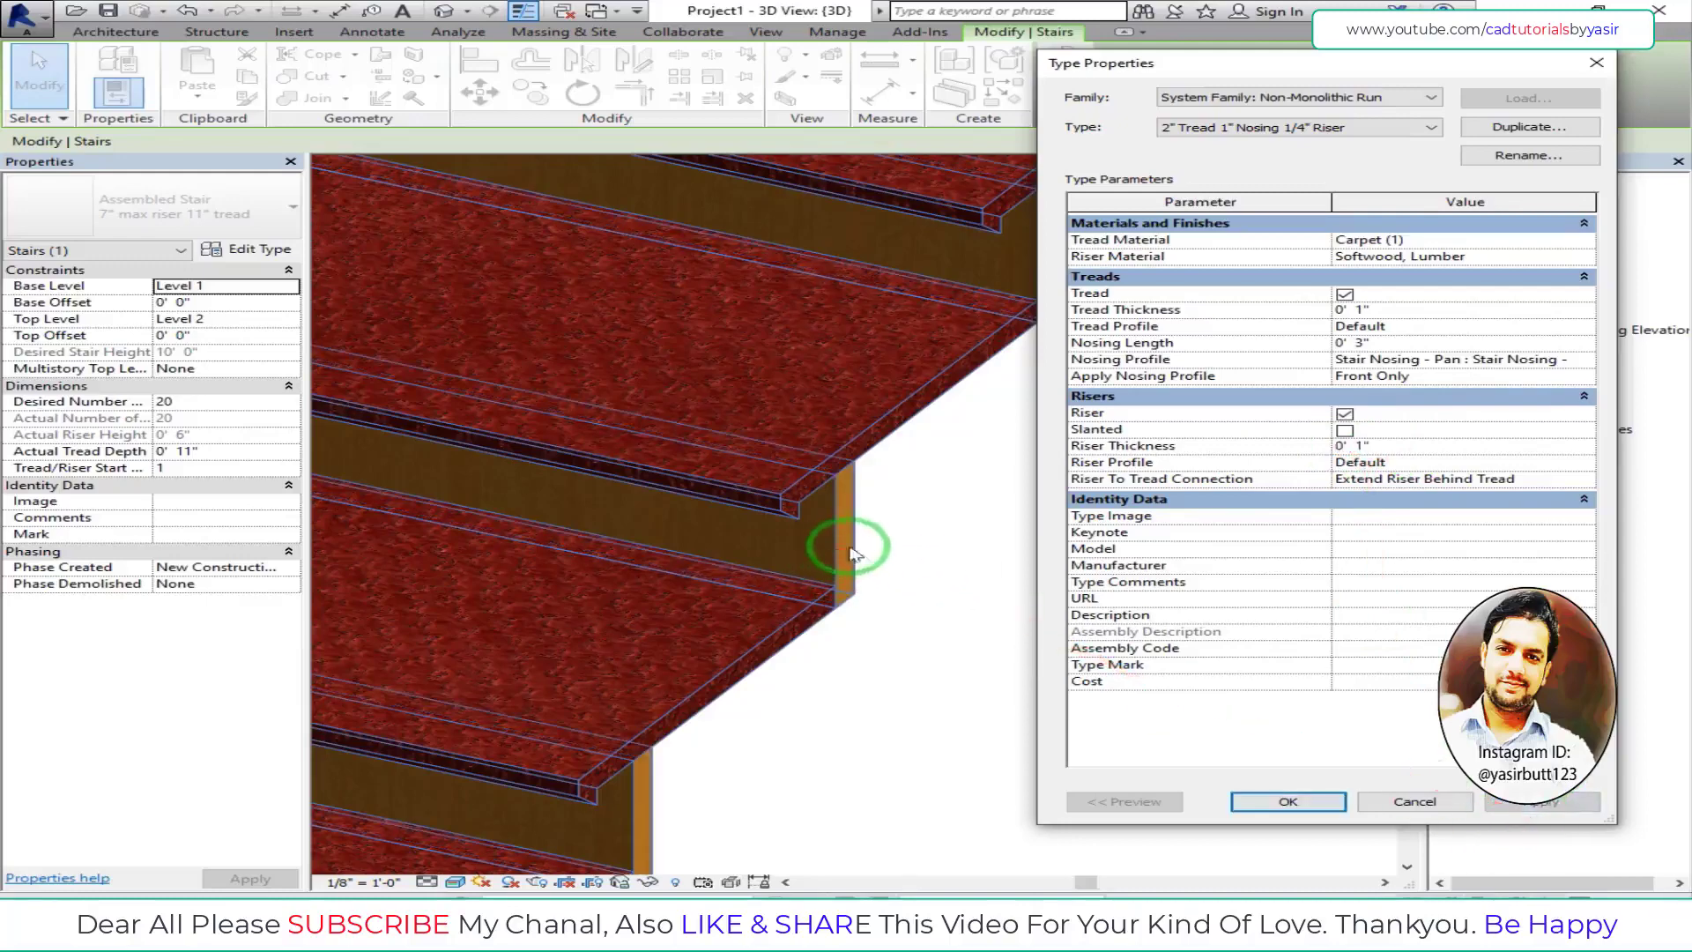
pyautogui.click(1322, 447)
pyautogui.write('0.3')
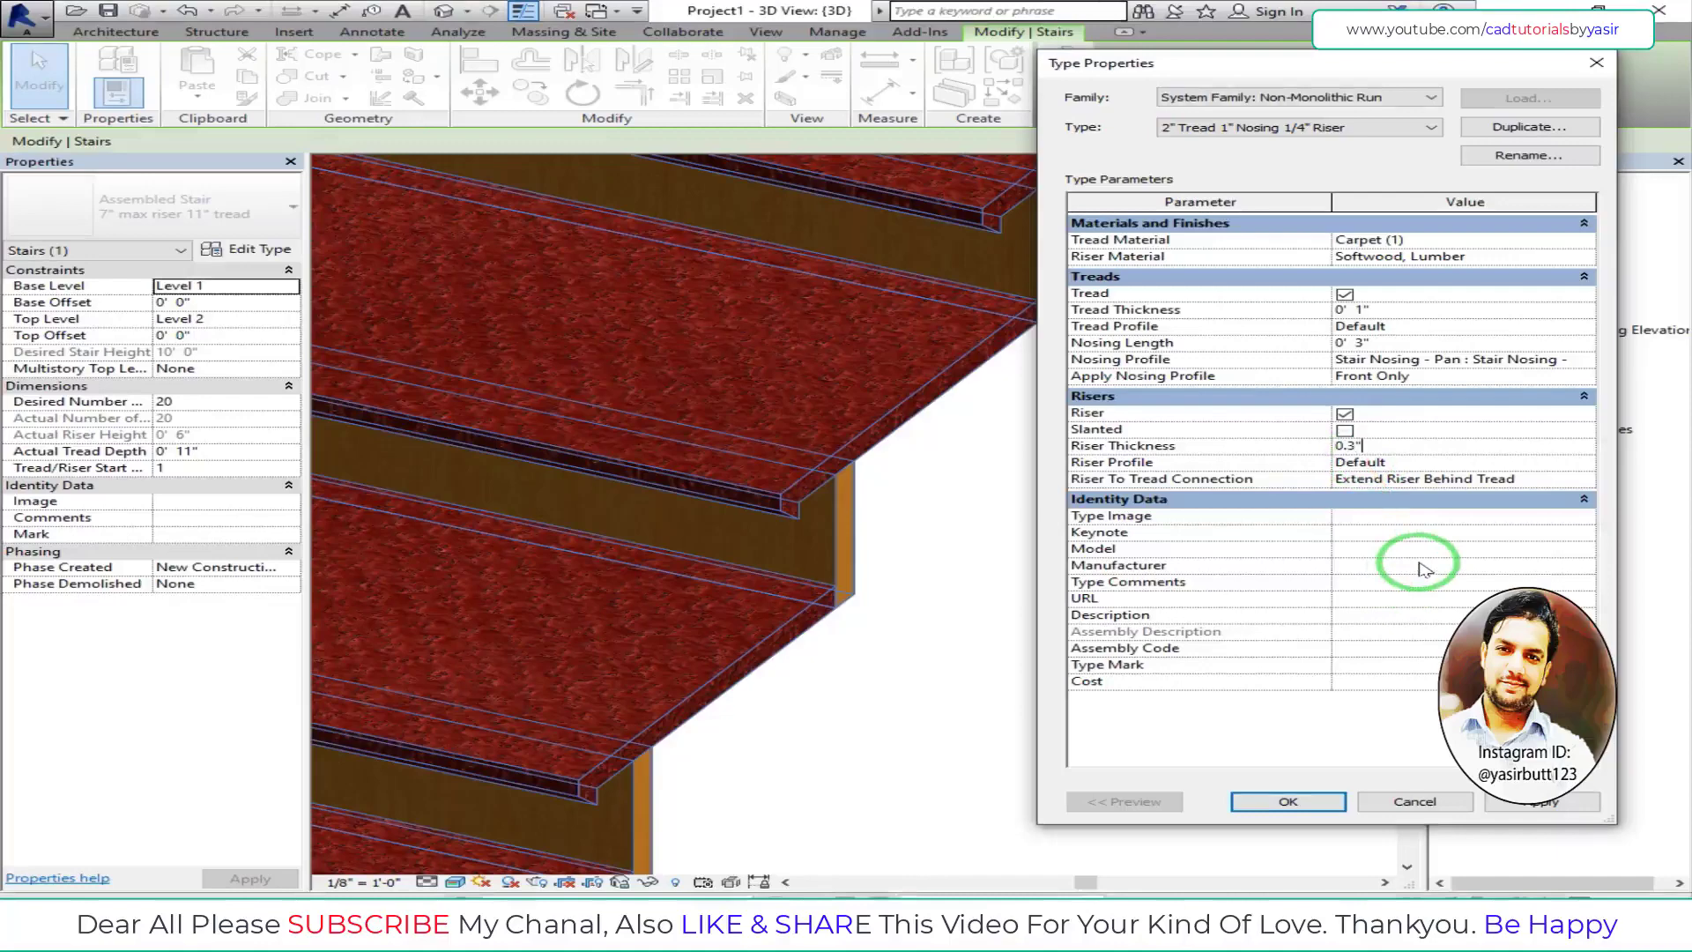
pyautogui.click(1538, 802)
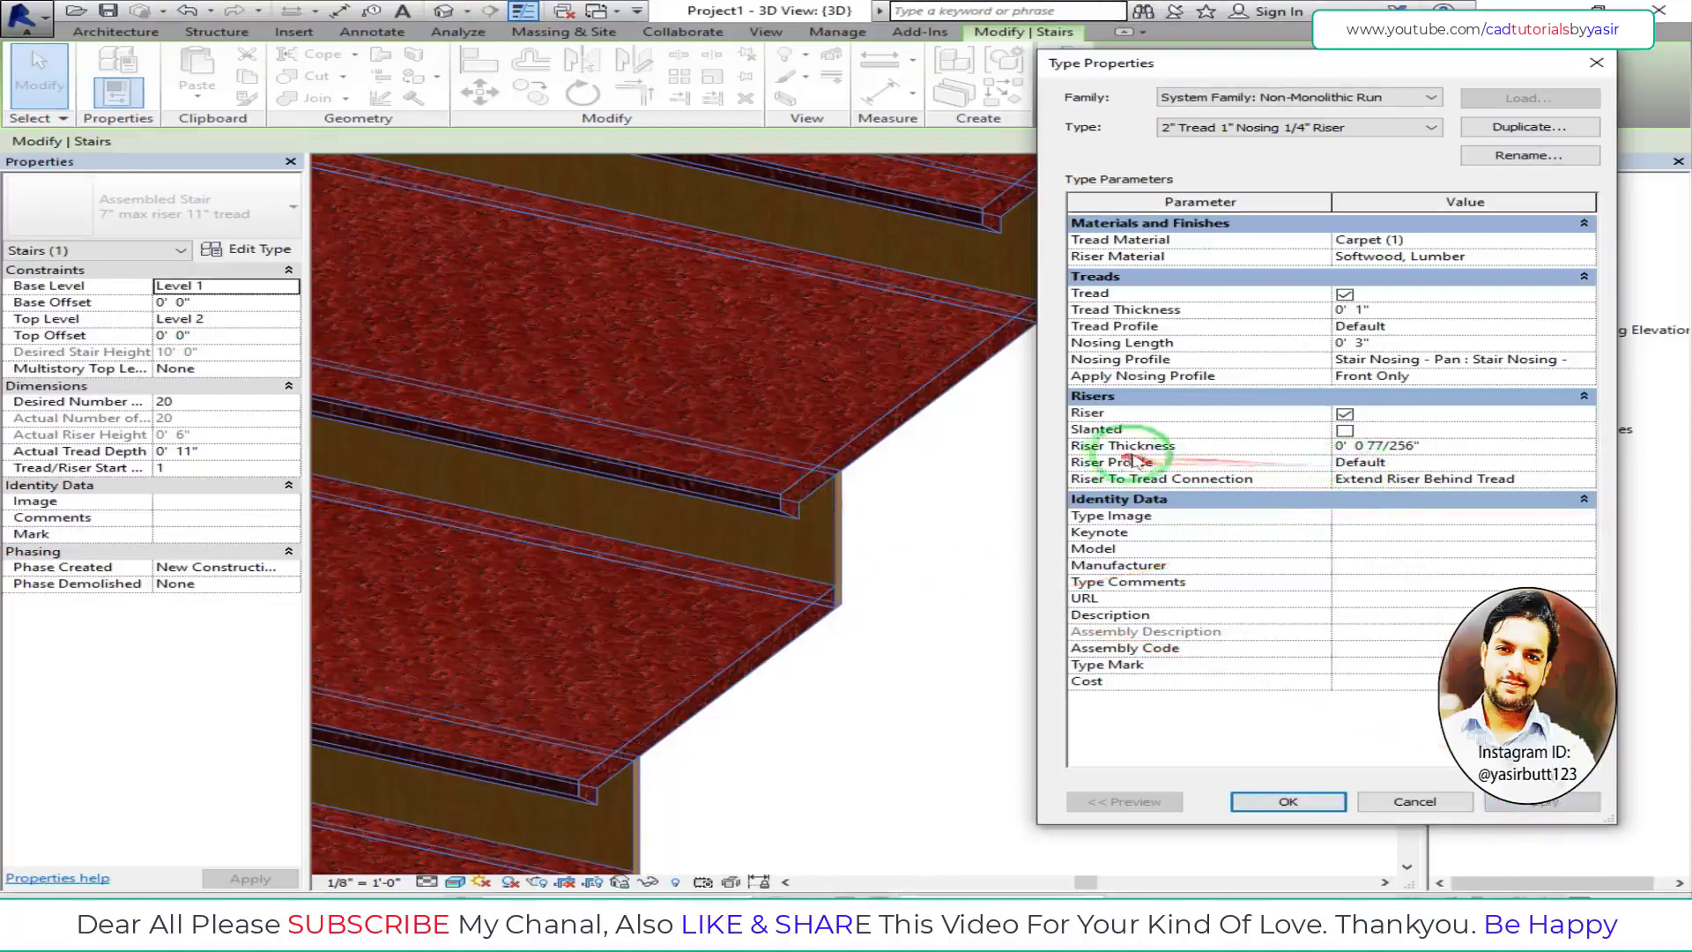
pyautogui.click(1377, 463)
pyautogui.click(1584, 464)
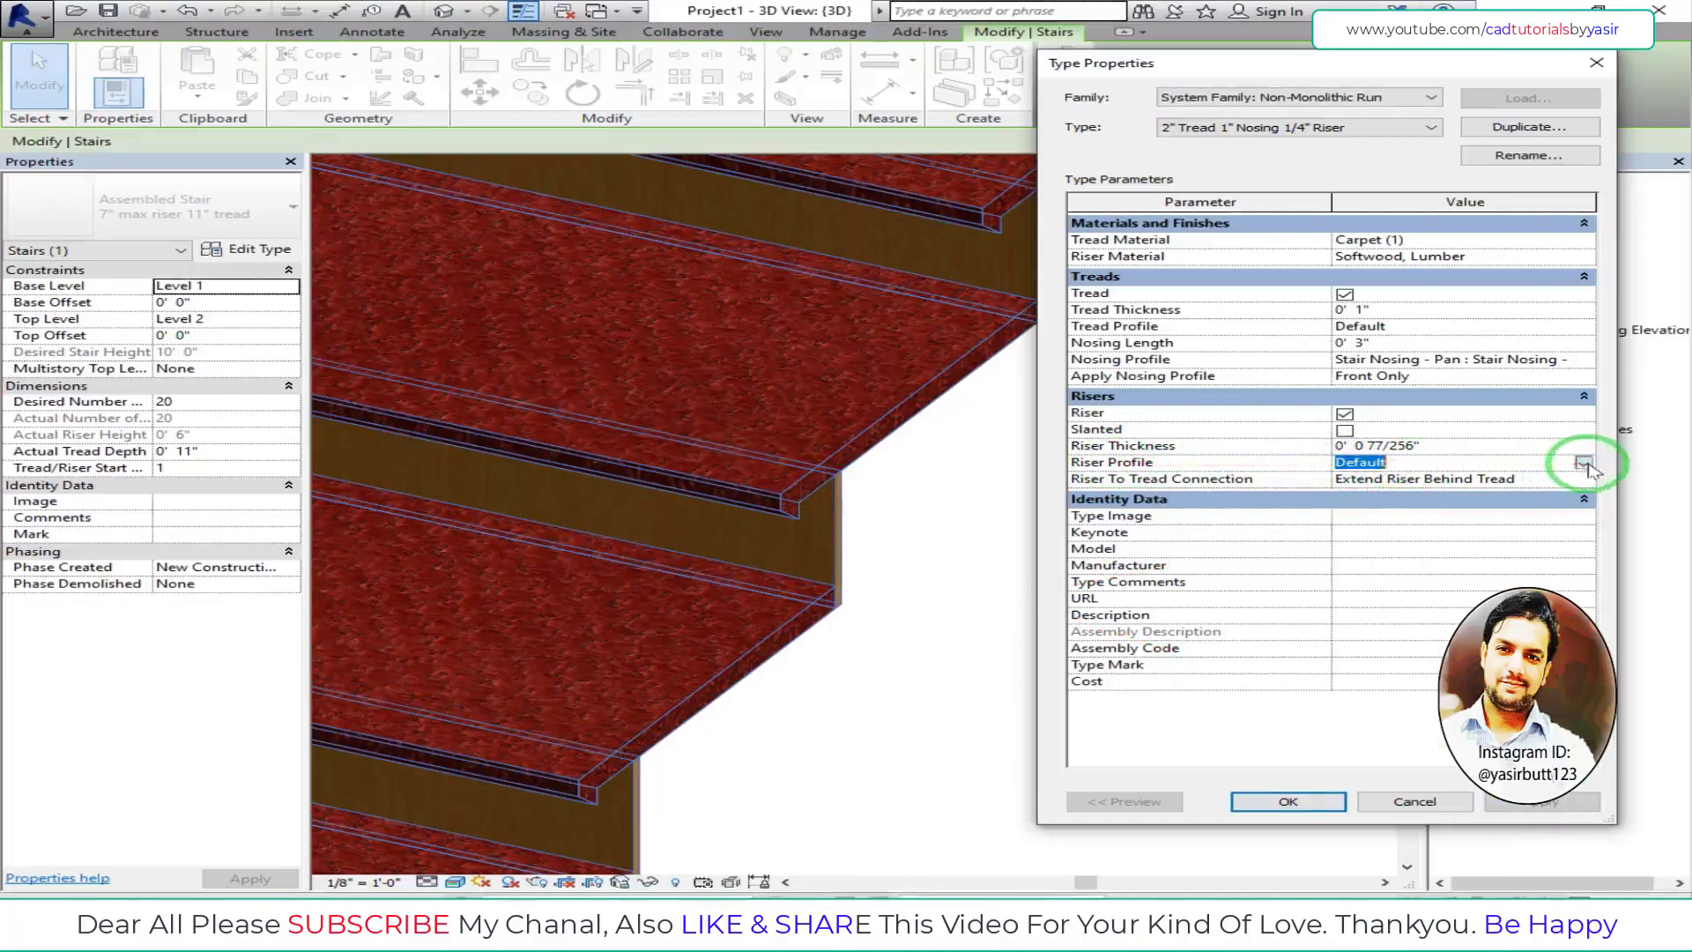
pyautogui.click(1448, 494)
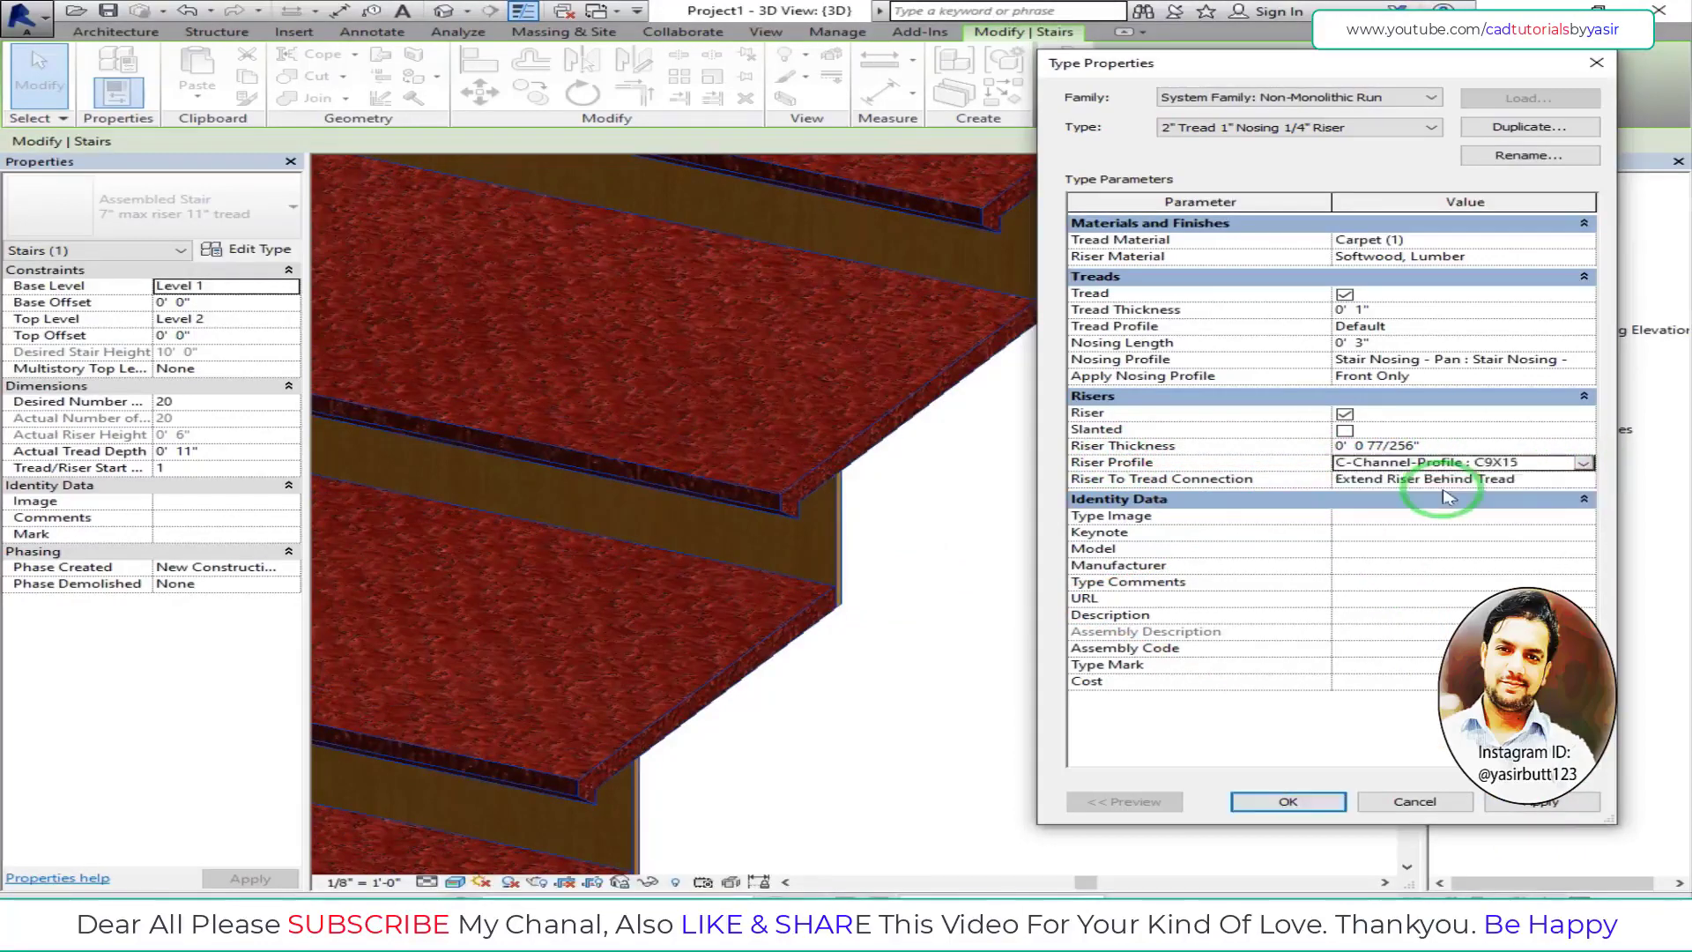
pyautogui.click(1534, 807)
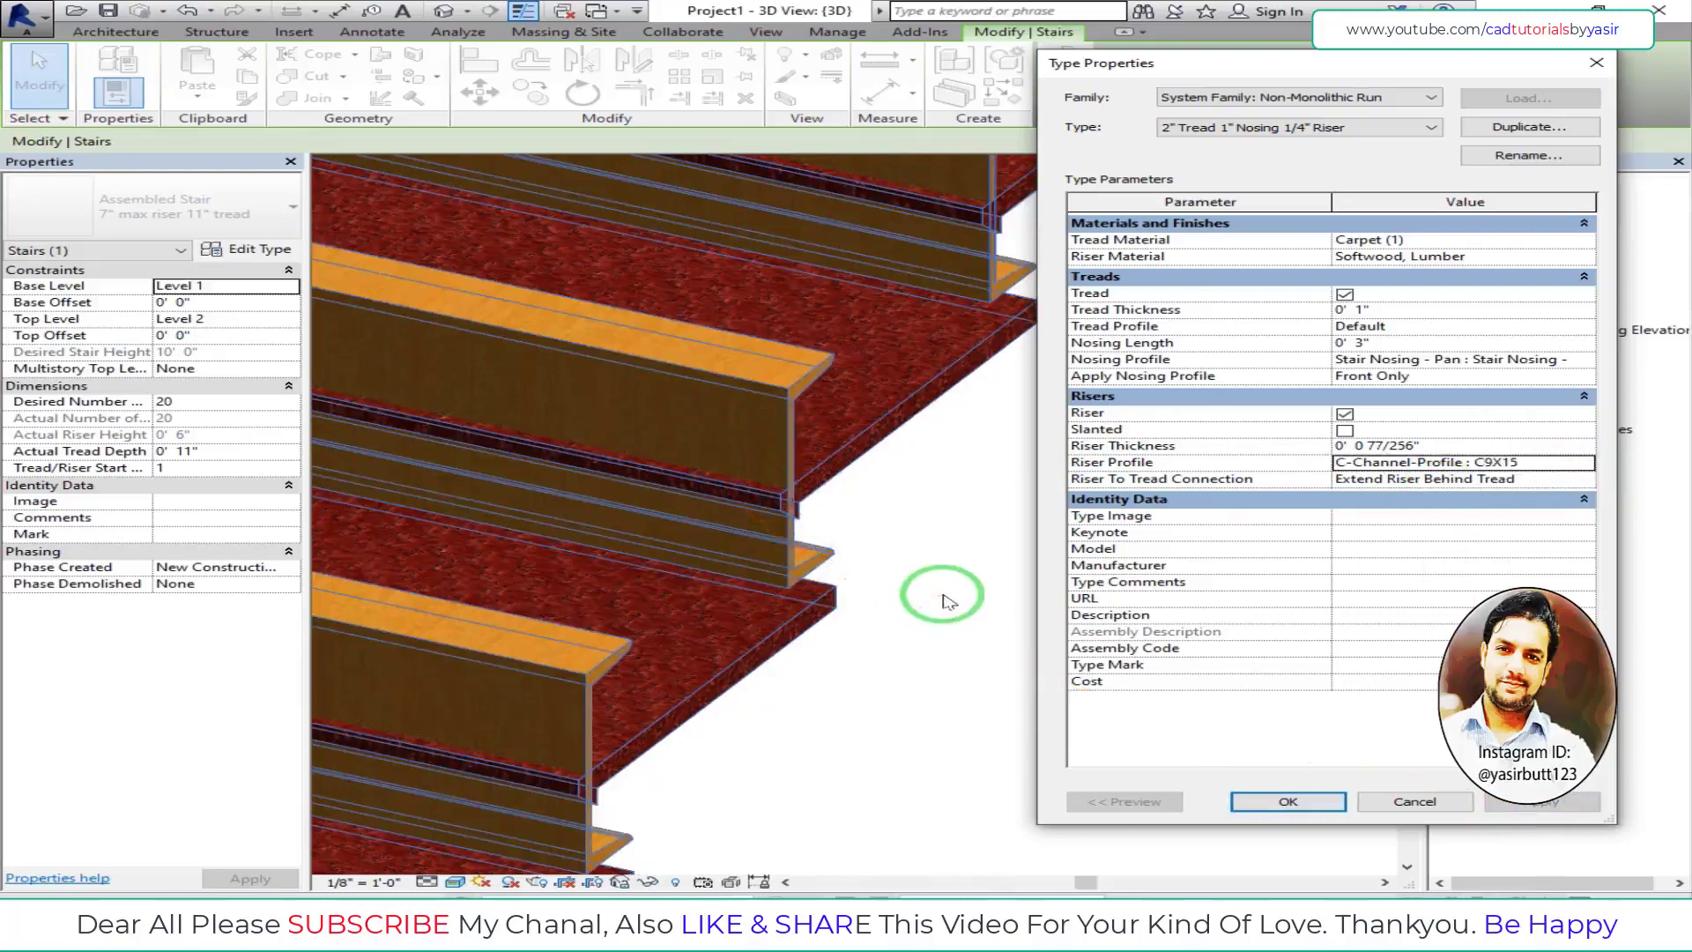
pyautogui.click(1584, 465)
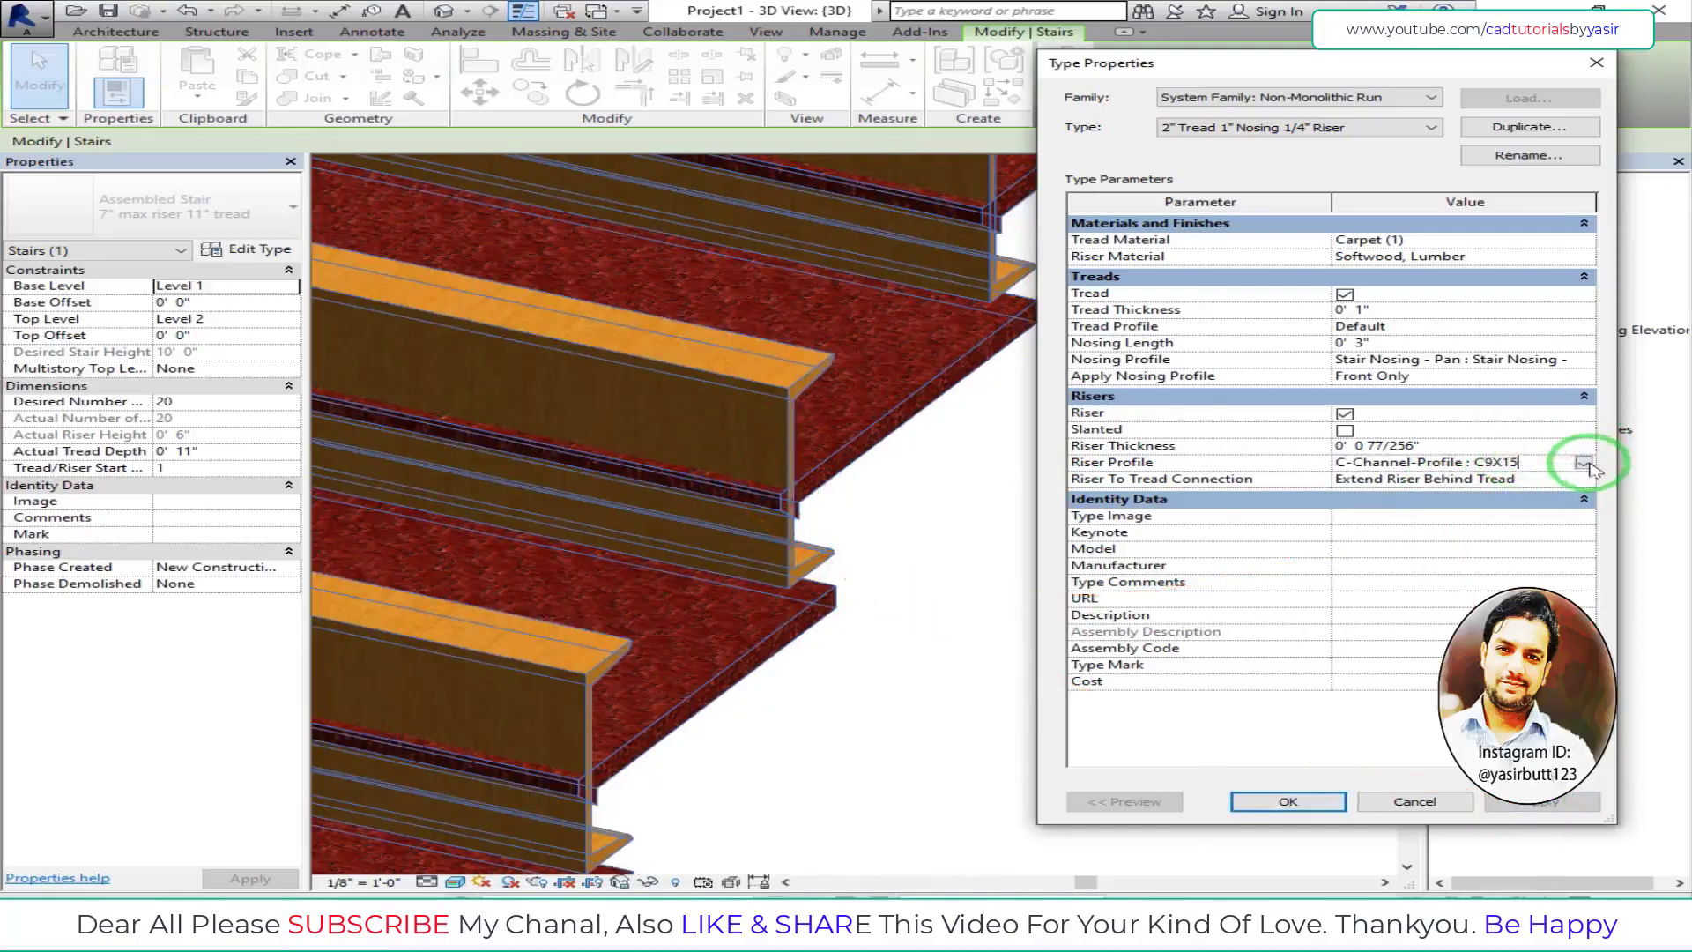
pyautogui.click(1584, 464)
pyautogui.click(1375, 480)
pyautogui.click(1553, 806)
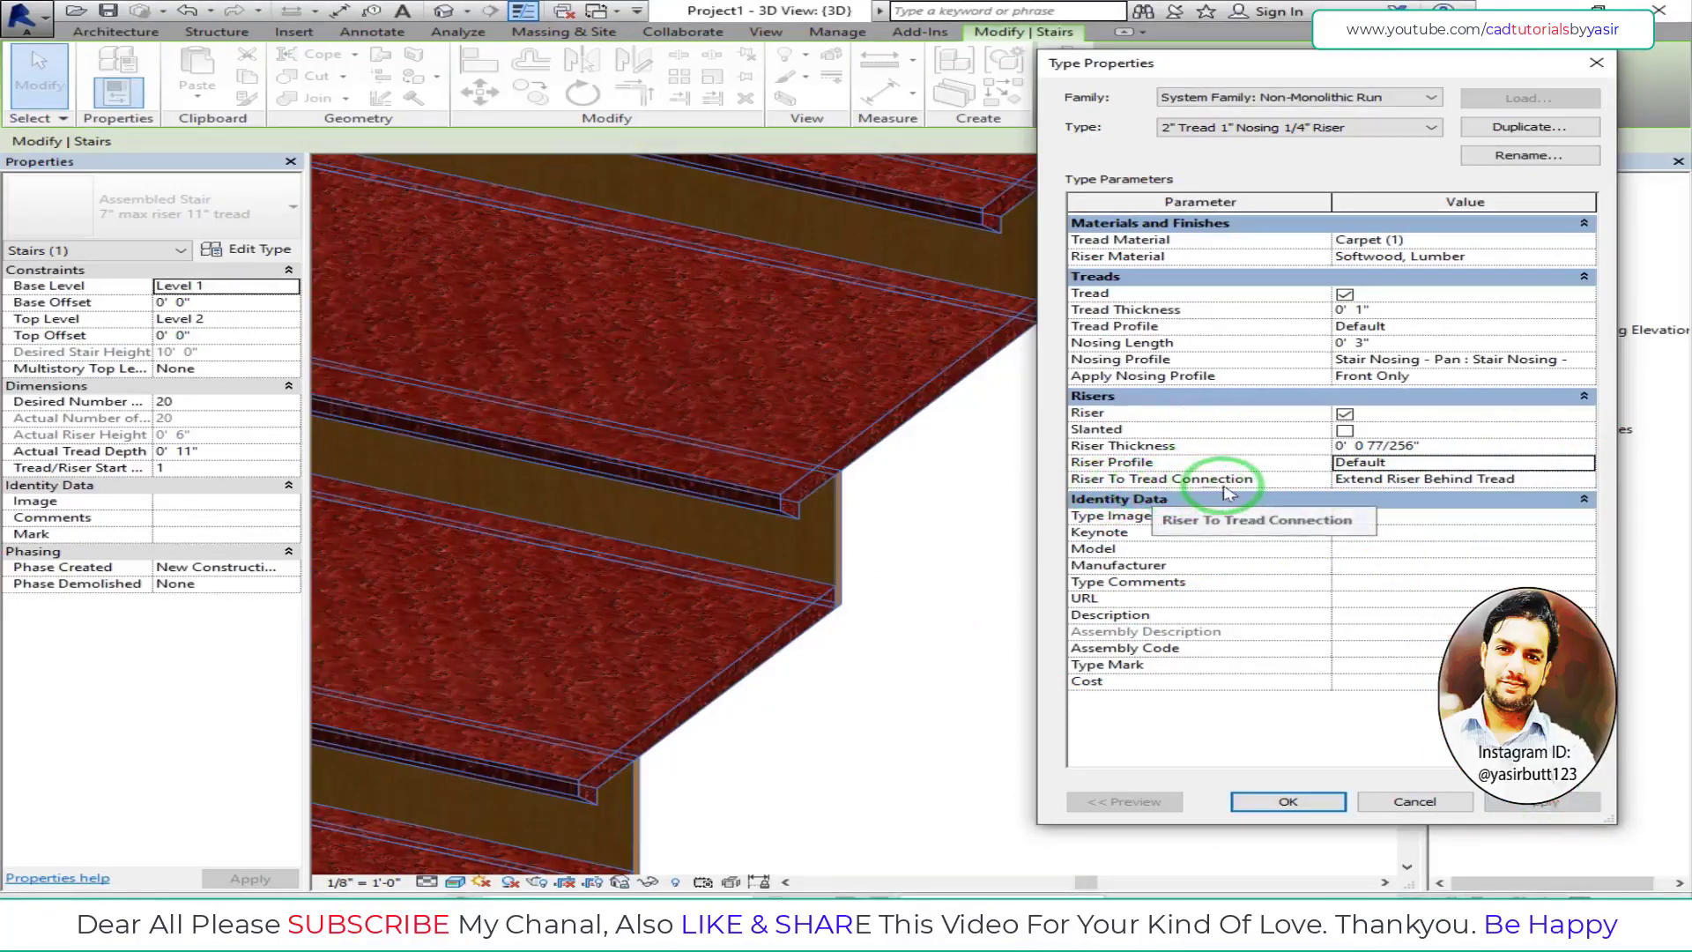
pyautogui.click(1370, 480)
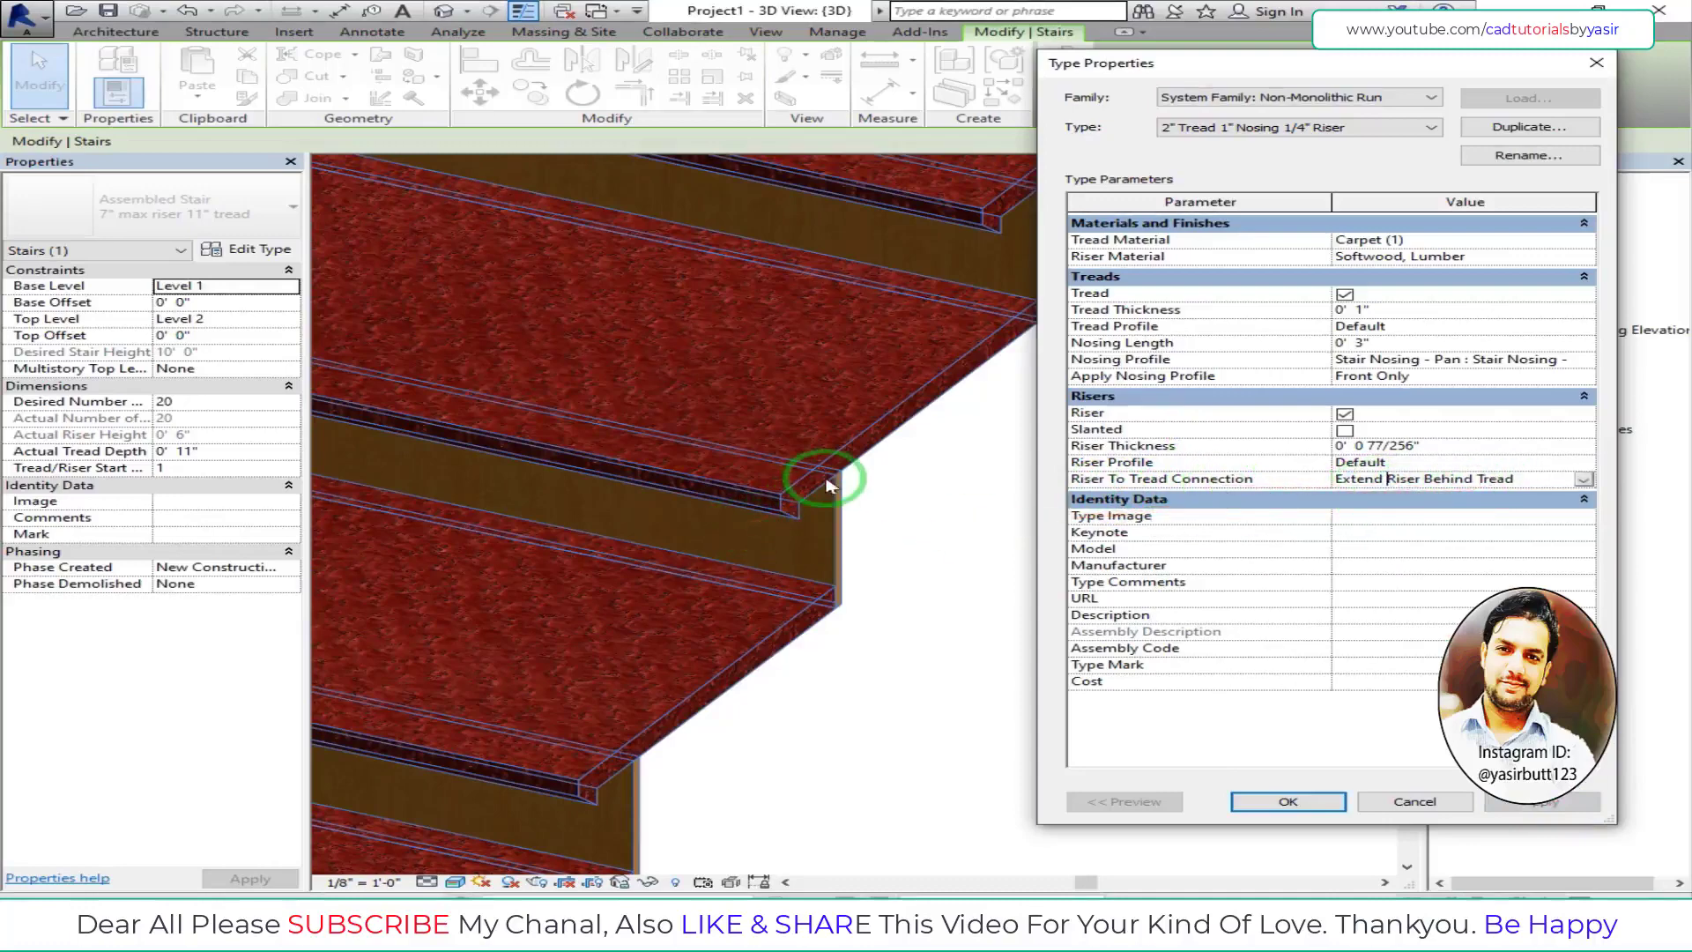
# - Preview the Extend Tread Under Riser and Join All Risers And Treads connections
pyautogui.click(1584, 478)
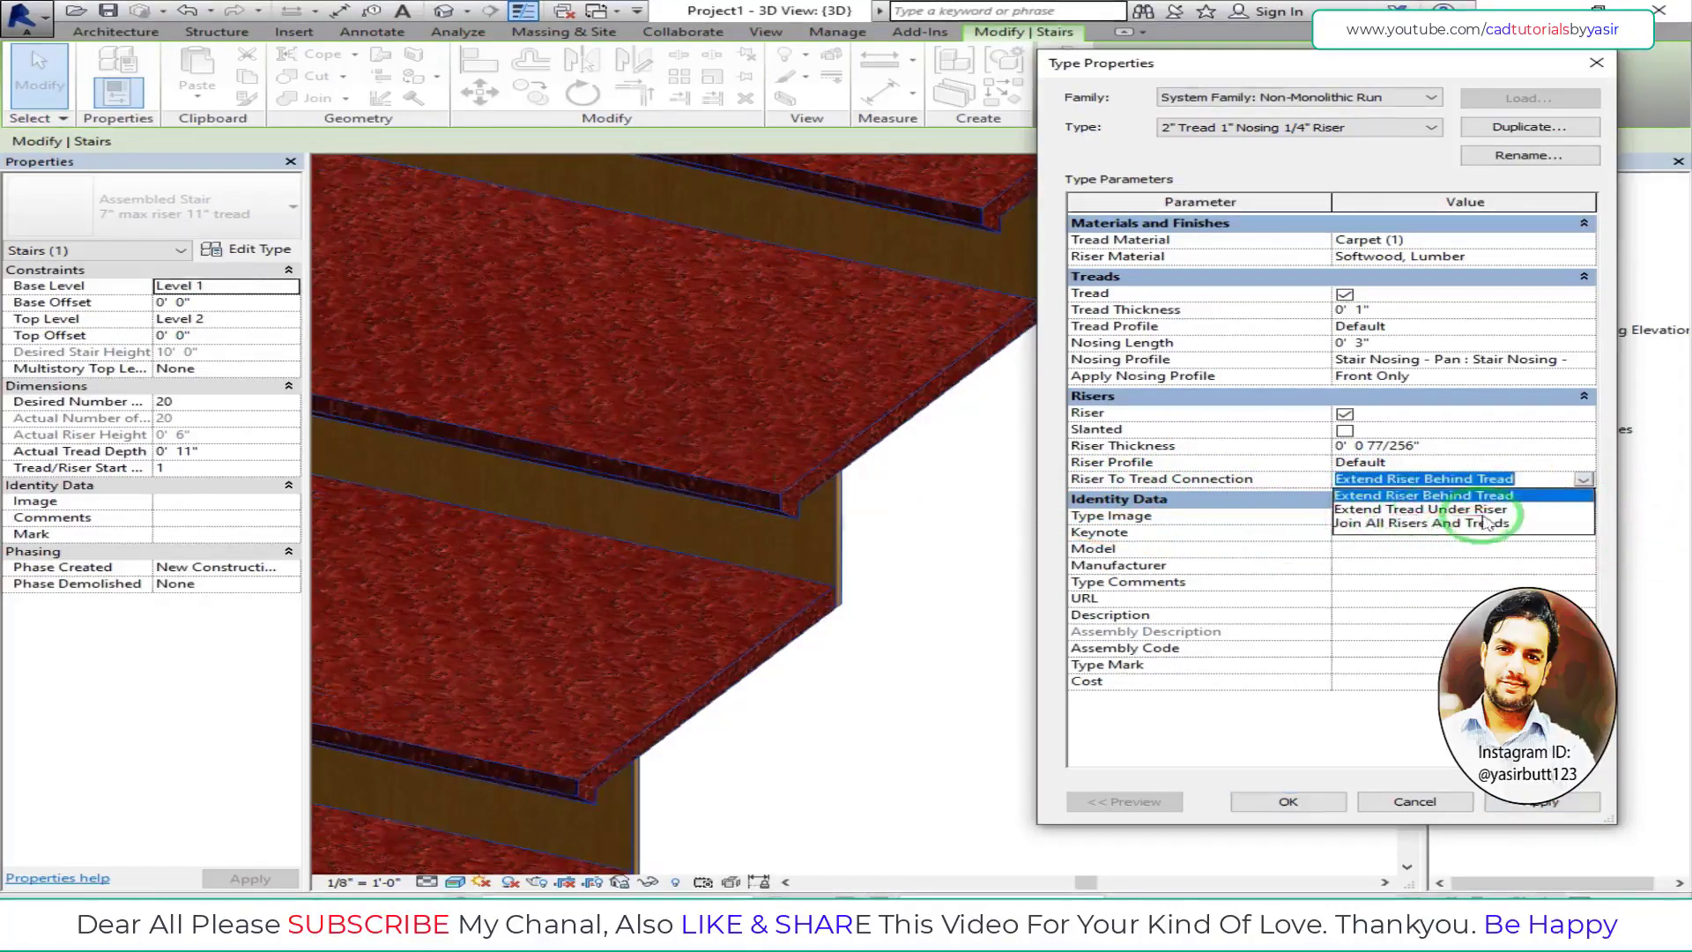
pyautogui.click(1463, 509)
pyautogui.click(1549, 802)
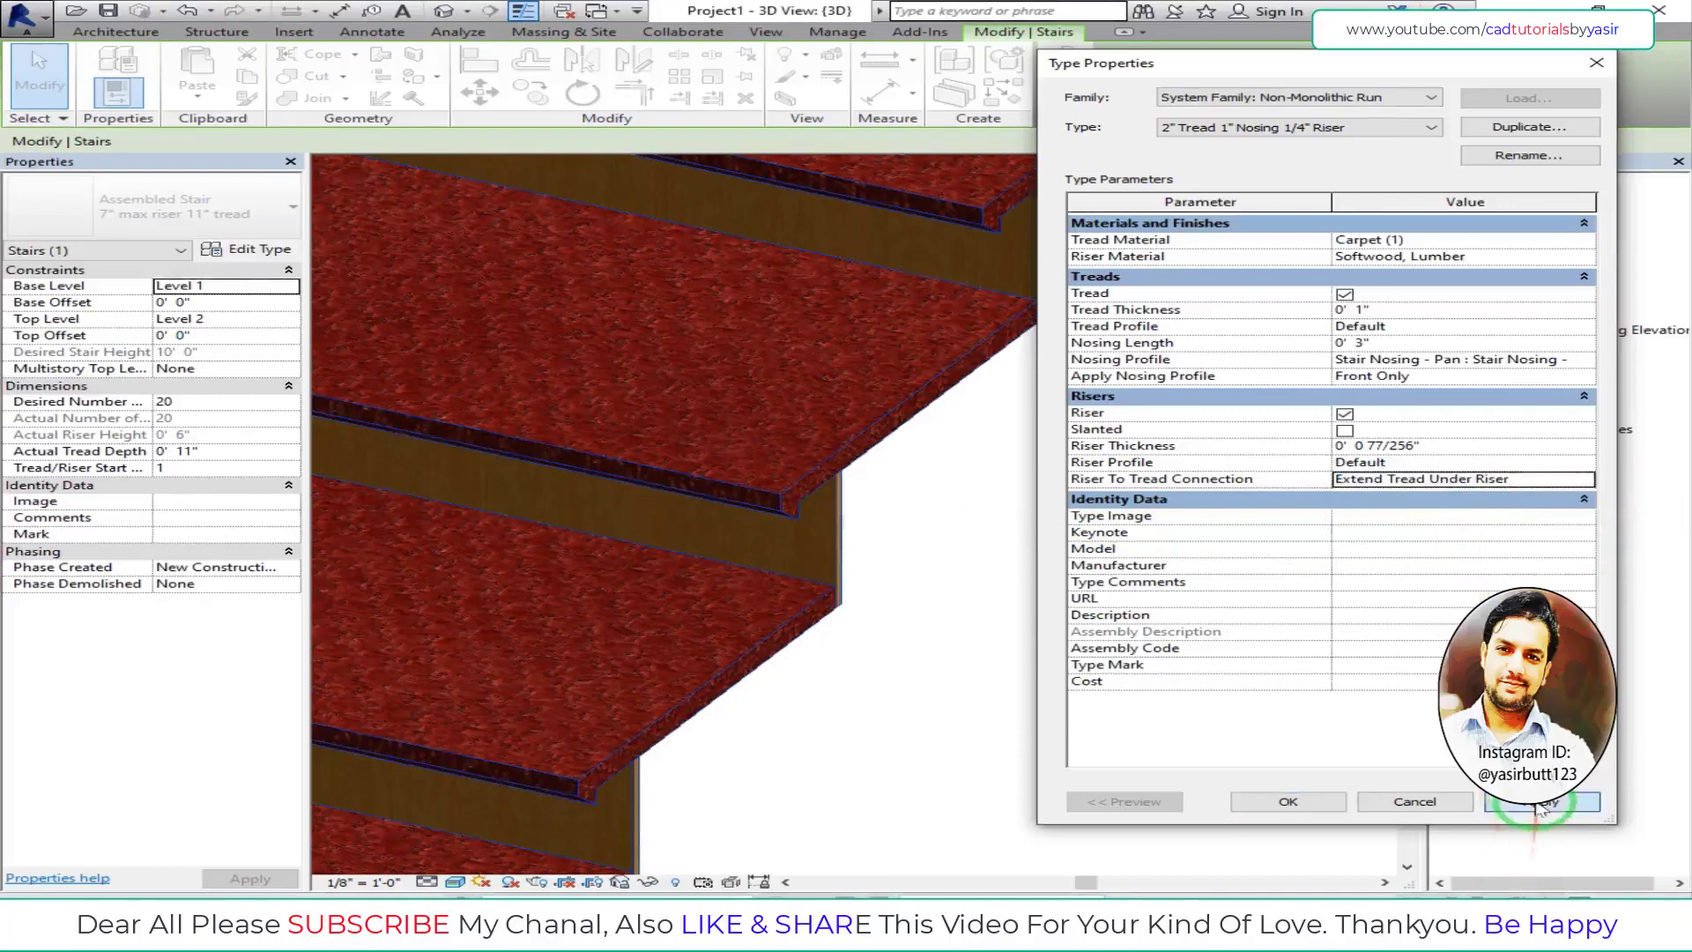
pyautogui.click(1578, 479)
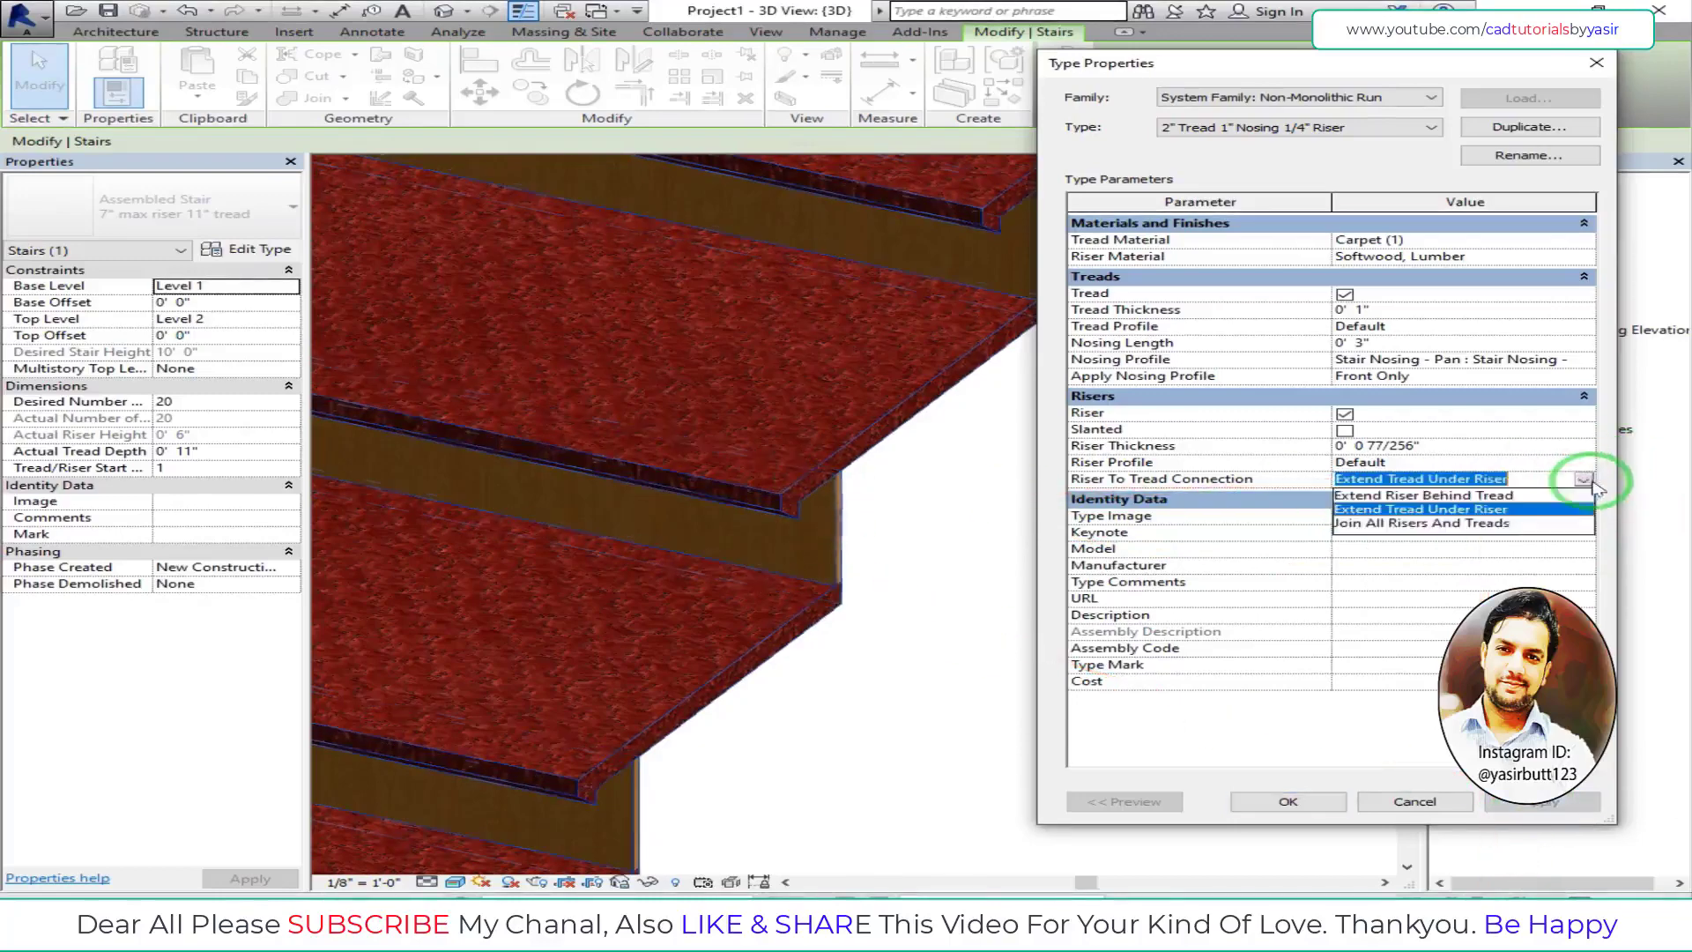
pyautogui.click(1375, 523)
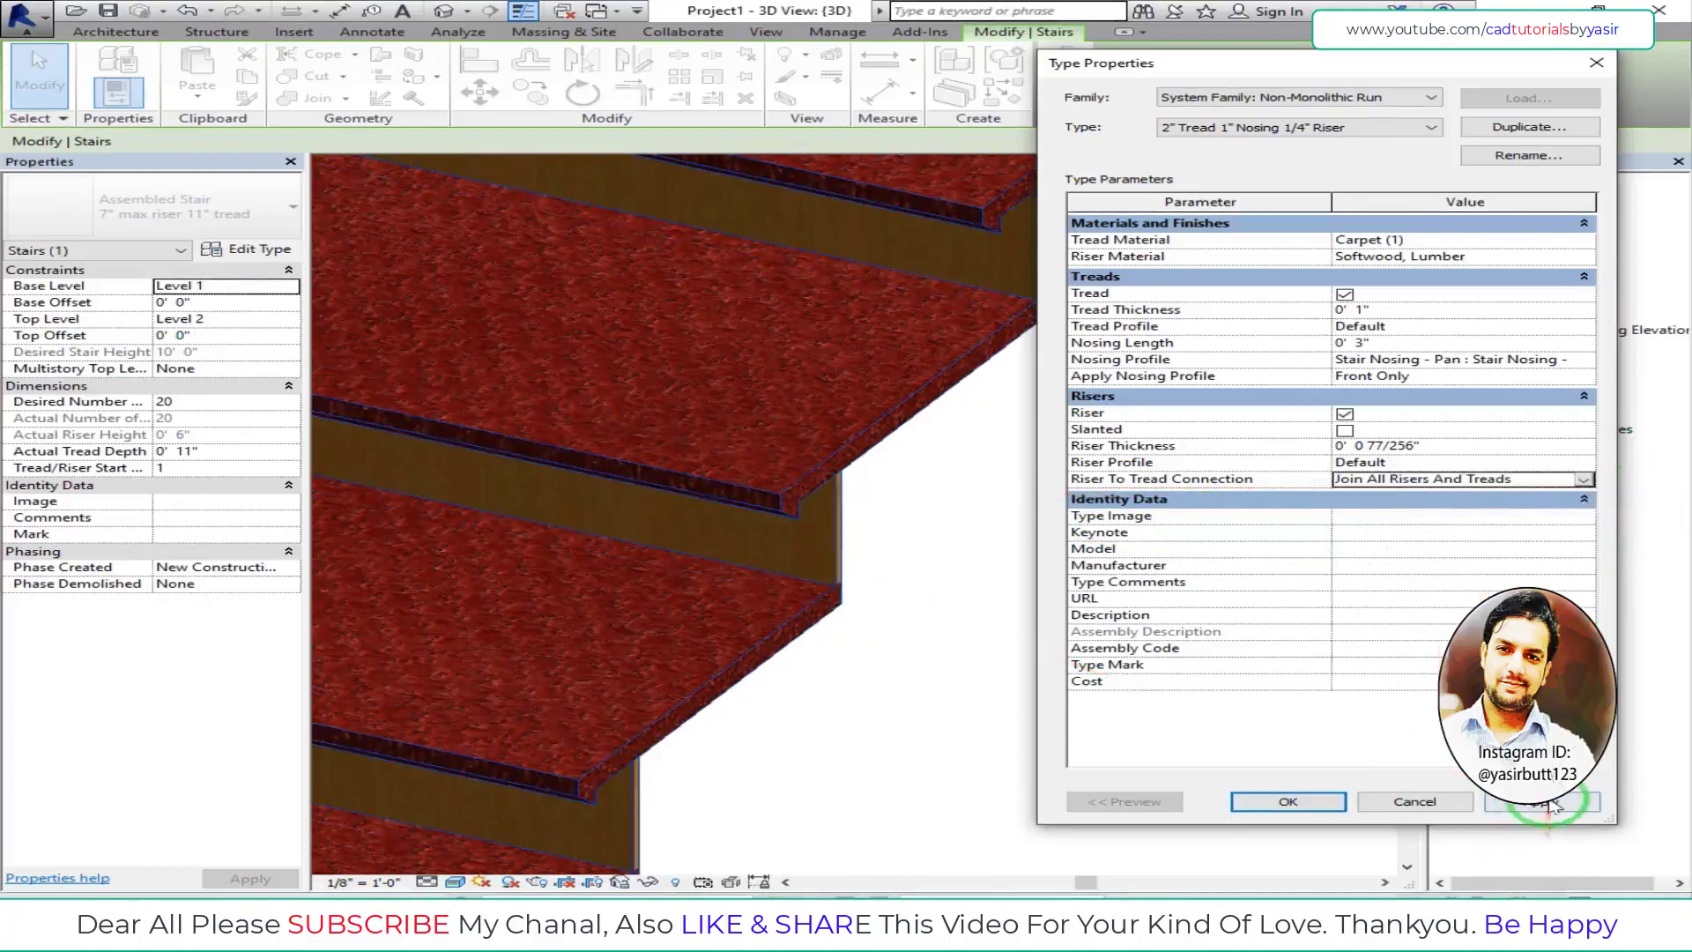
pyautogui.click(1551, 804)
pyautogui.moveTo(877, 458); pyautogui.dragTo(851, 463)
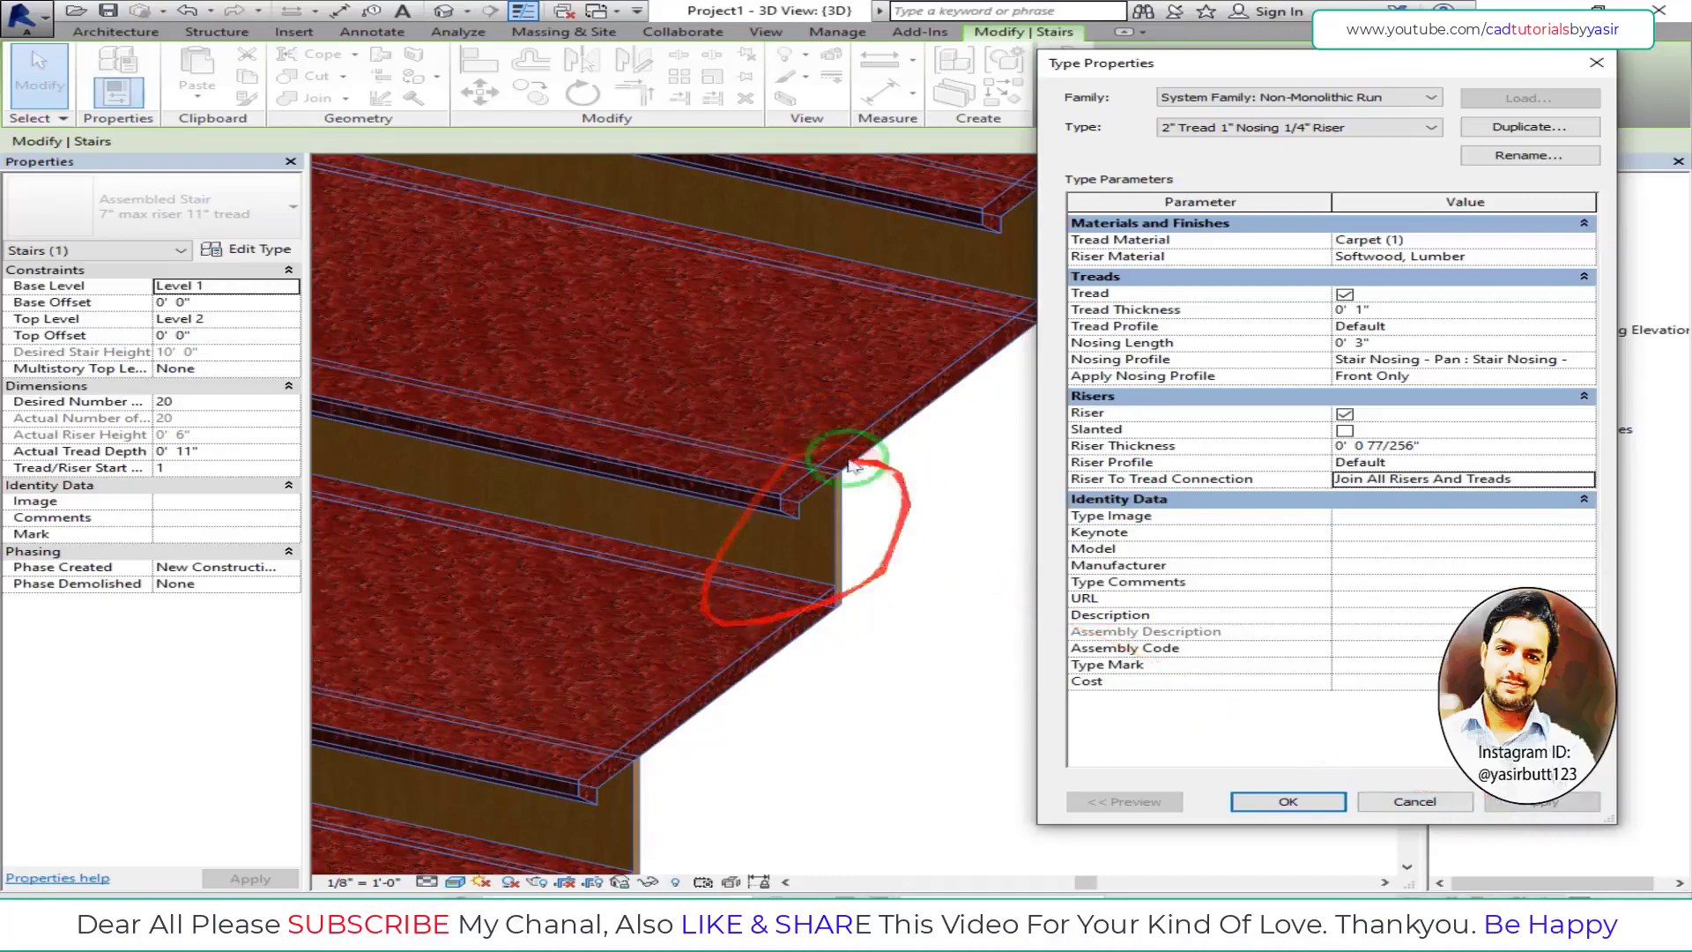
# - Set the connection to Extend Riser Behind Tread and close the run type
pyautogui.click(1573, 479)
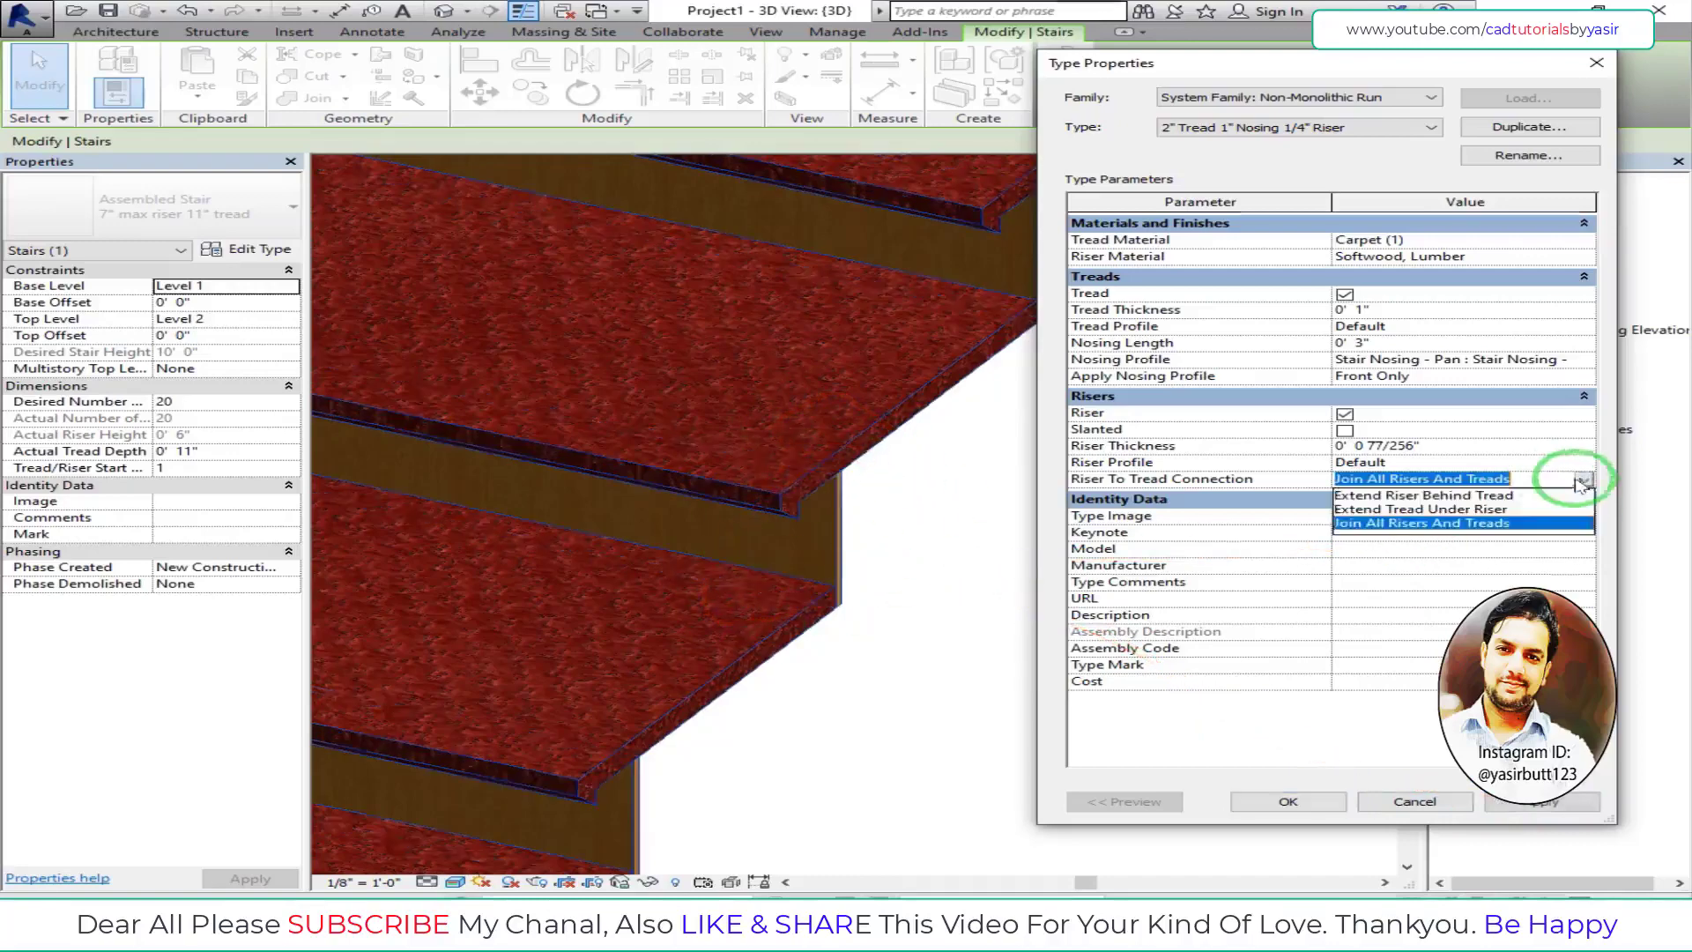
pyautogui.click(1456, 497)
pyautogui.moveTo(1454, 518); pyautogui.dragTo(1424, 675)
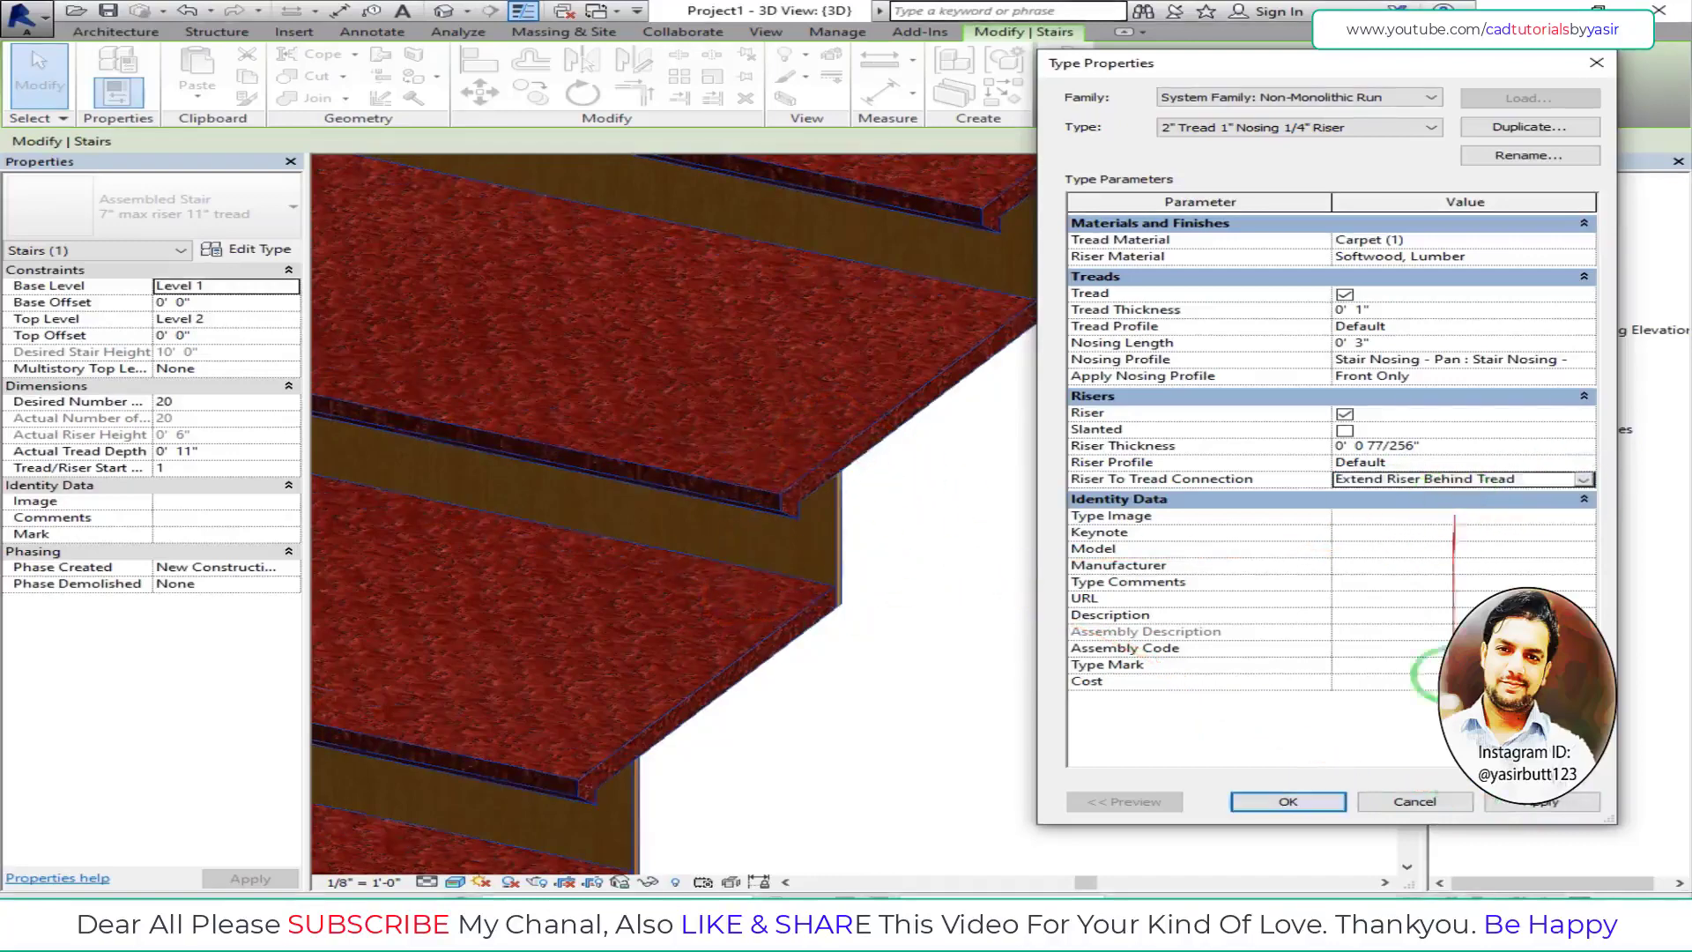
pyautogui.click(1545, 802)
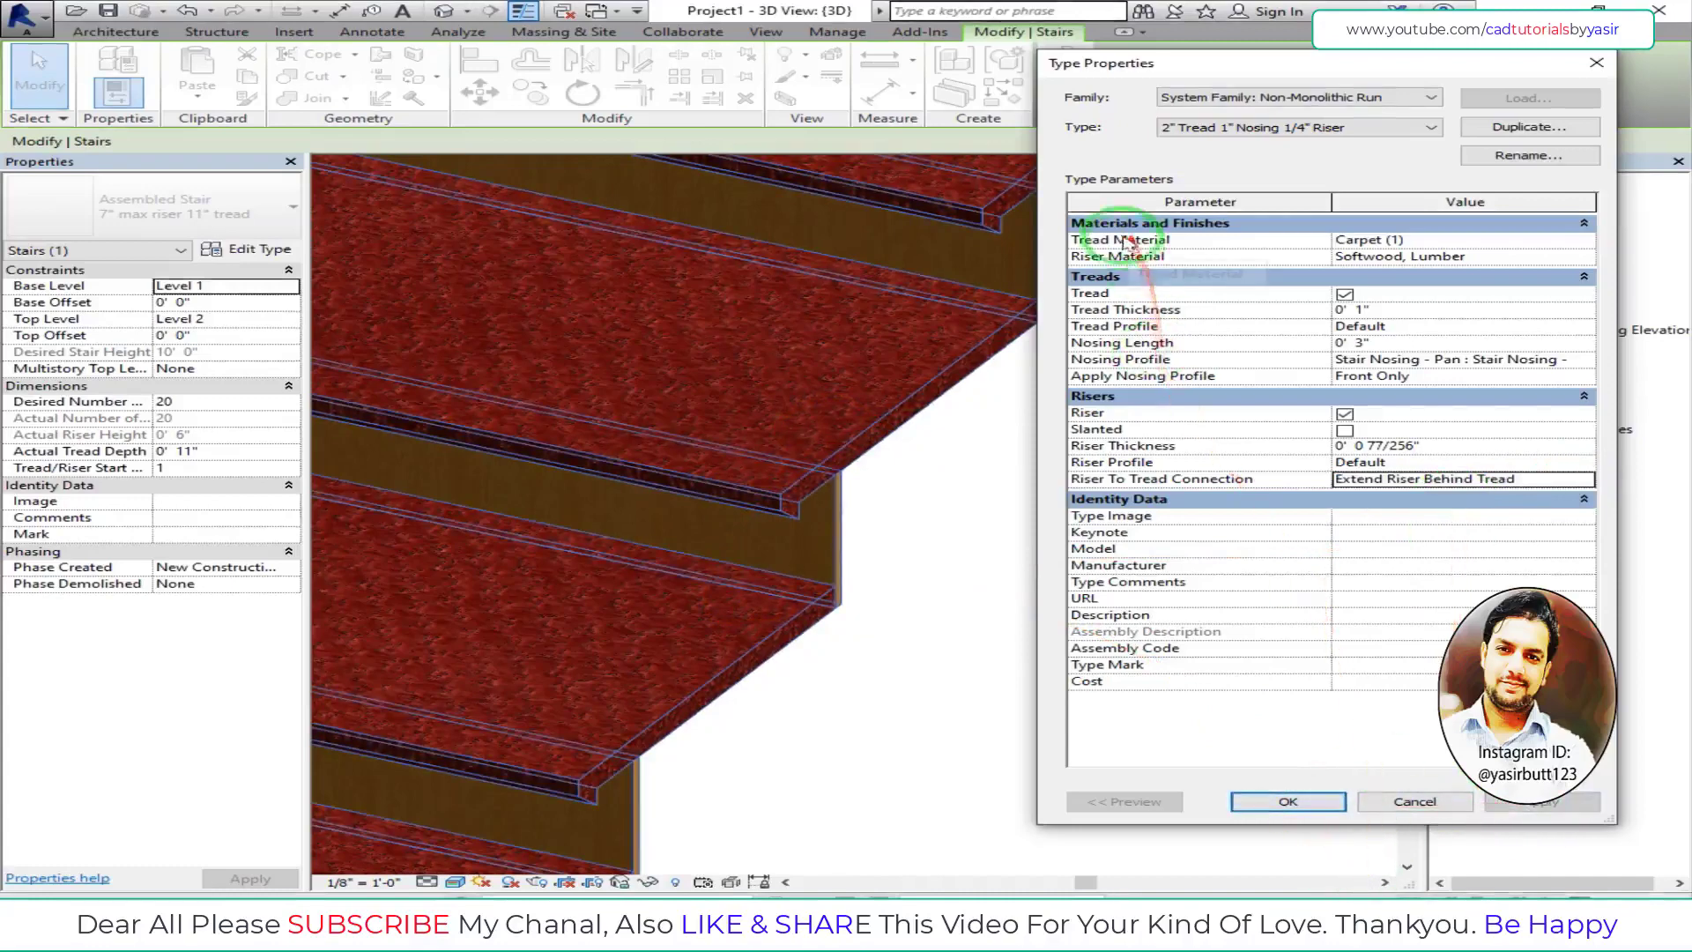
pyautogui.moveTo(1164, 211); pyautogui.dragTo(1155, 216)
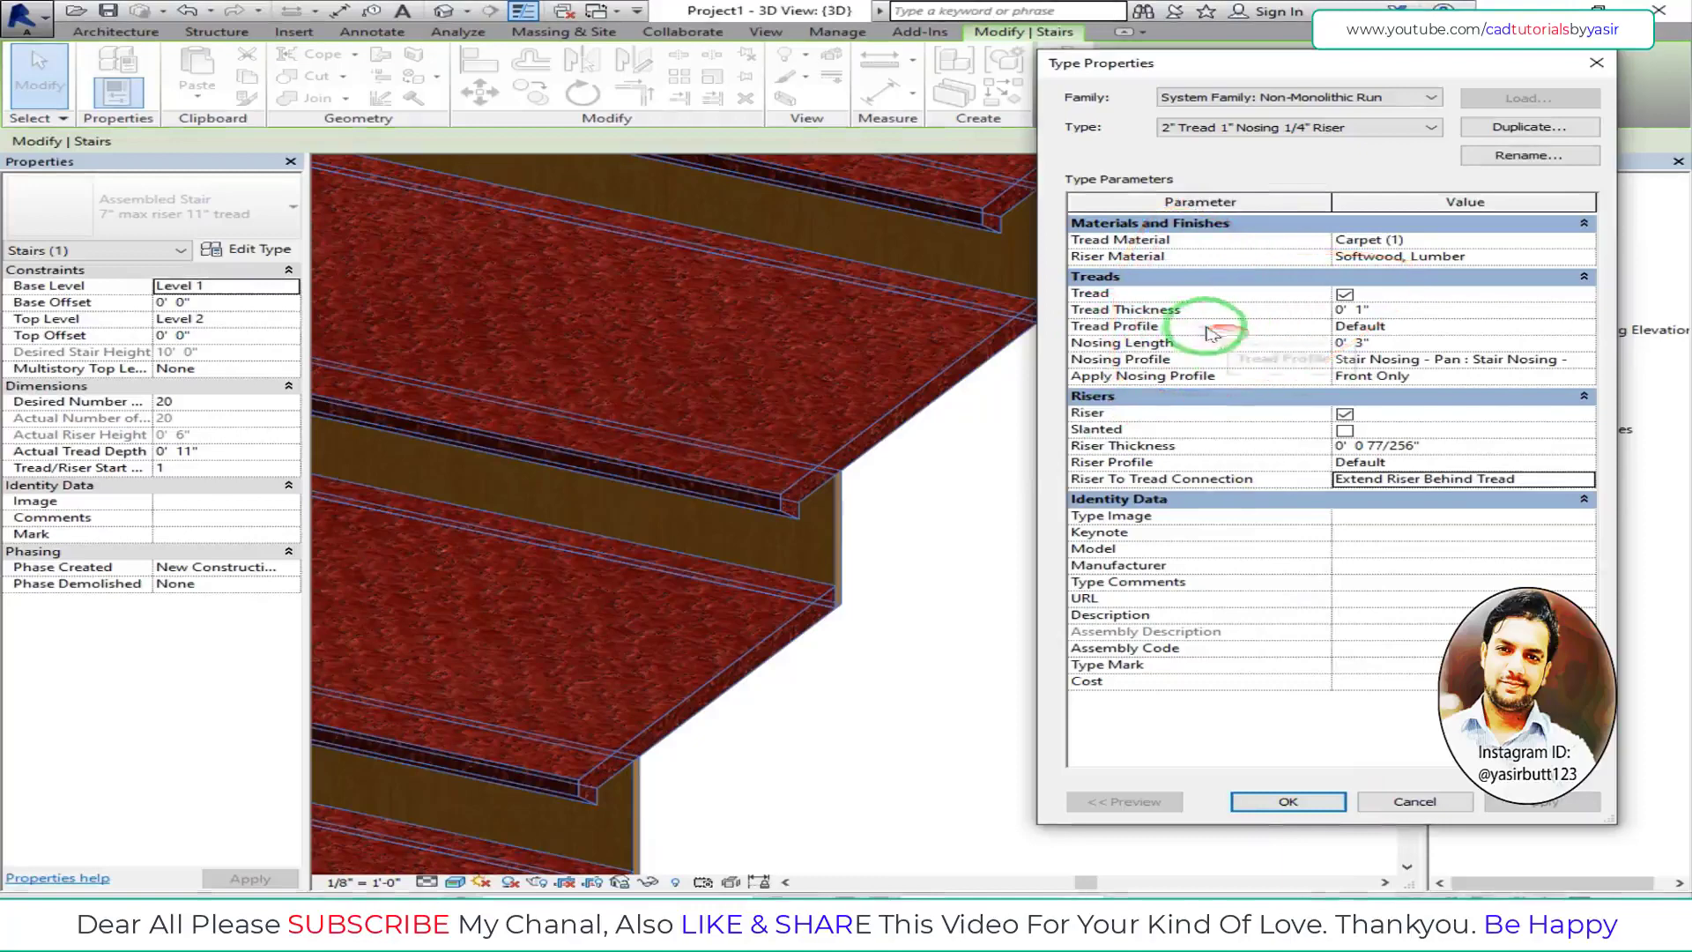
pyautogui.moveTo(1220, 310); pyautogui.dragTo(1214, 869)
pyautogui.click(1286, 801)
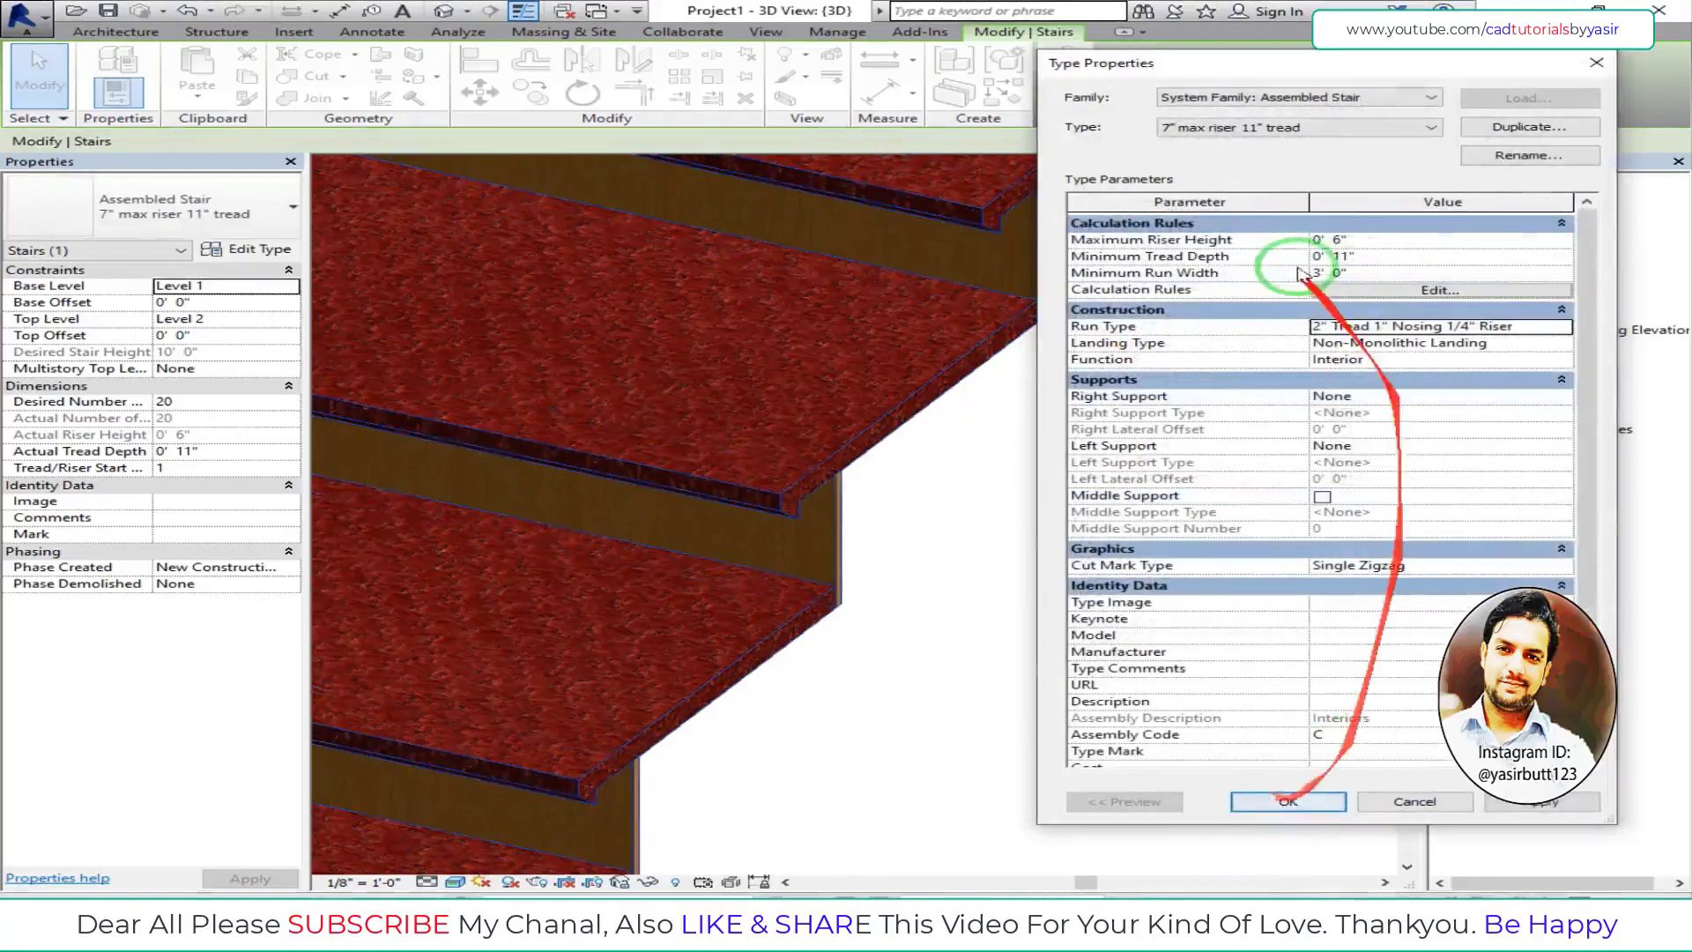
pyautogui.moveTo(1308, 74); pyautogui.dragTo(1265, 94)
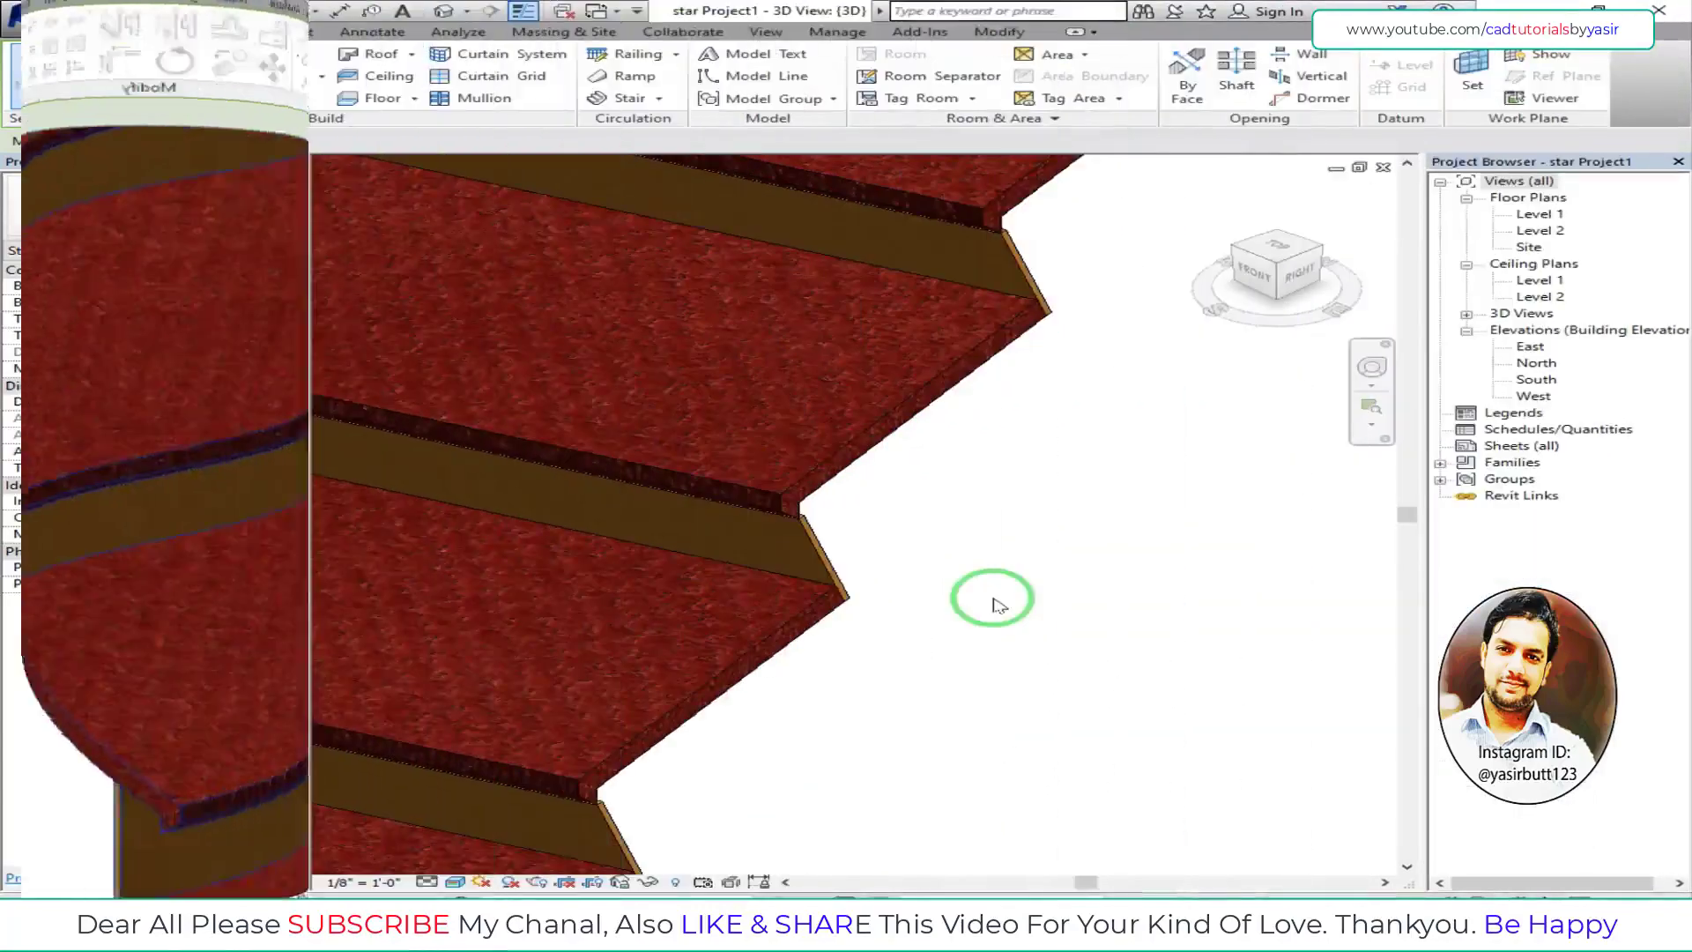
# - Open the stair's type properties and review Maximum Riser Height and Minimum Tread Depth
pyautogui.scroll(-4, 861, 585)
pyautogui.scroll(-2, 853, 564)
pyautogui.click(846, 567)
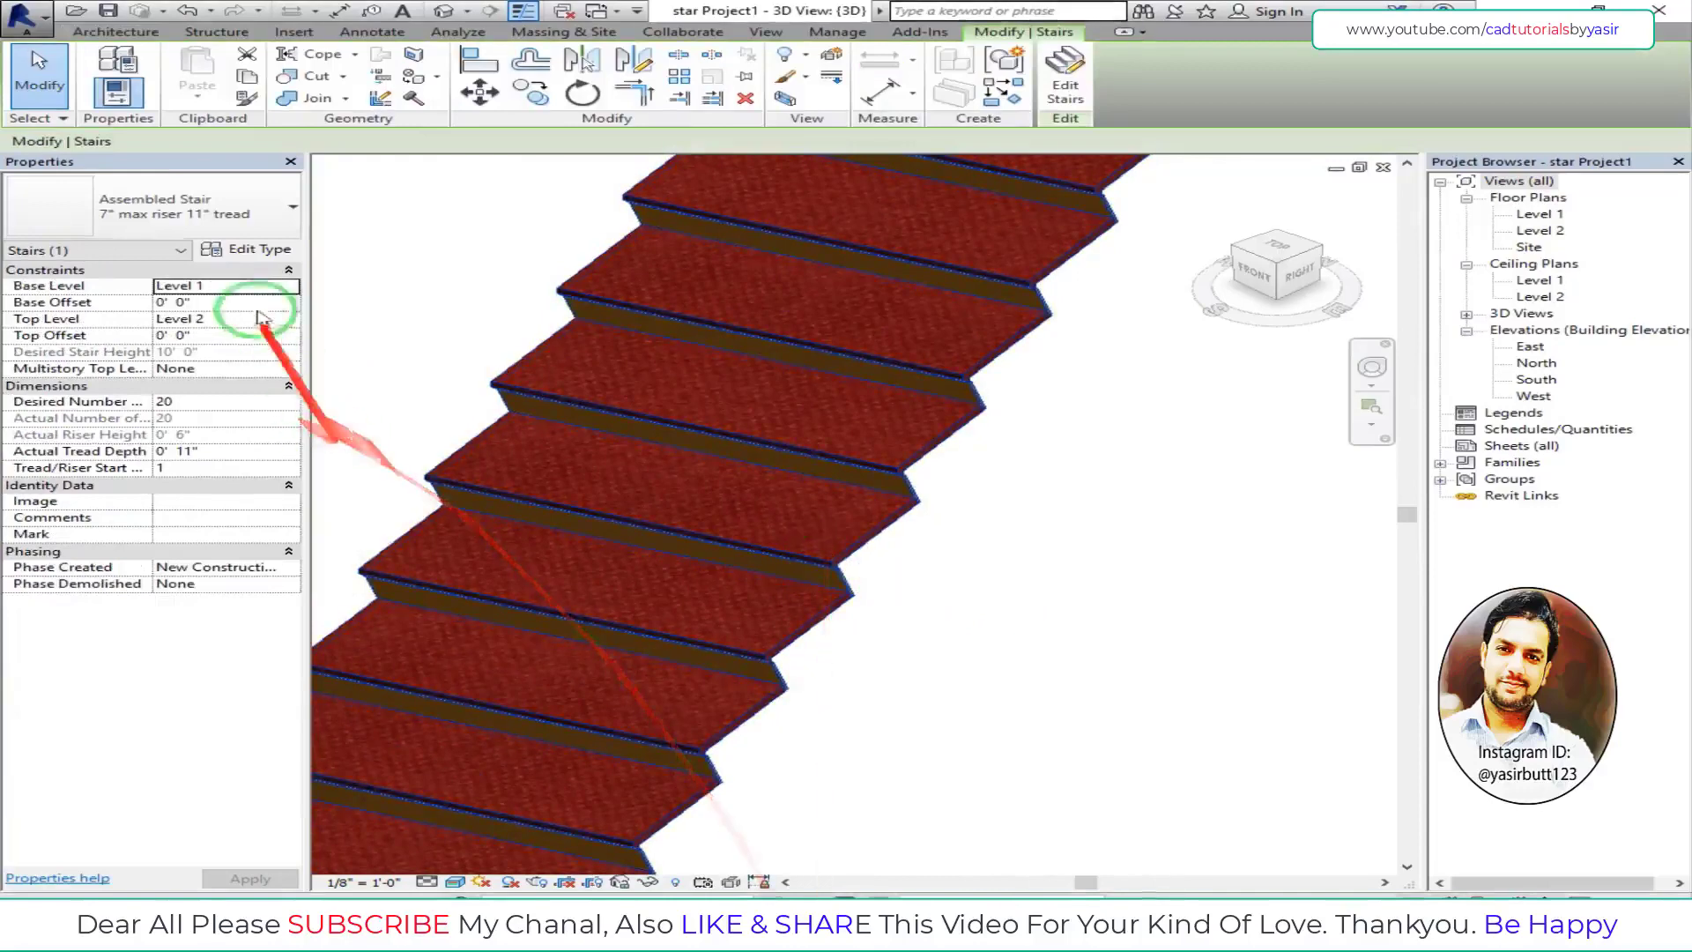
pyautogui.click(246, 250)
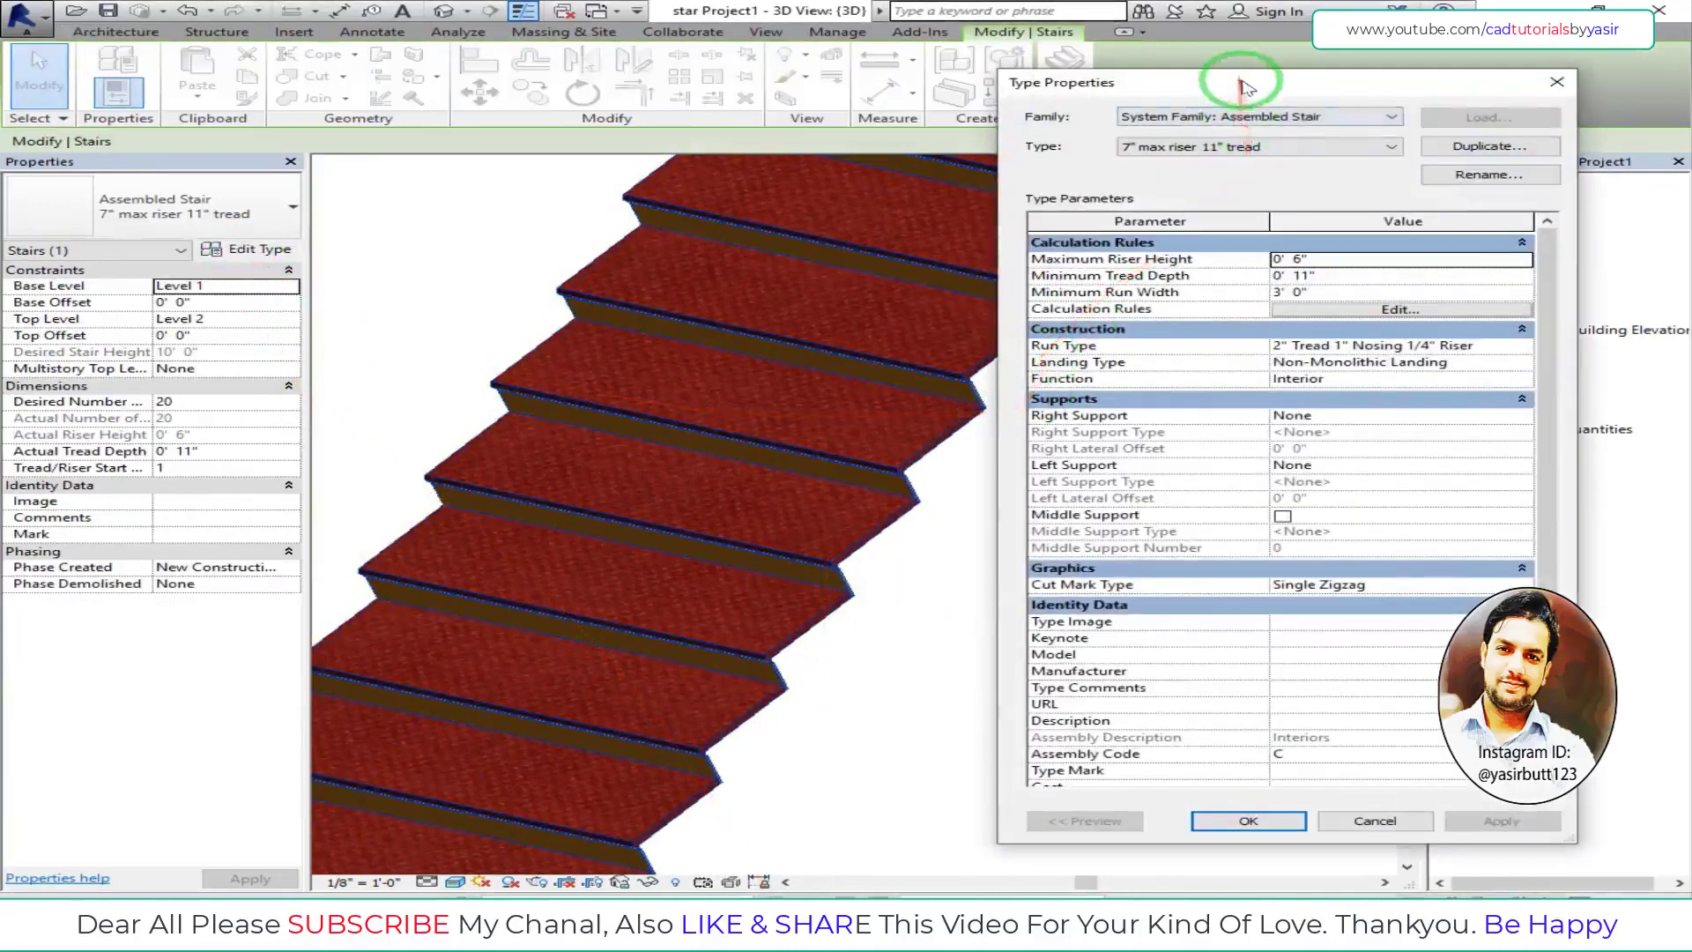
pyautogui.moveTo(1248, 82); pyautogui.dragTo(1126, 55)
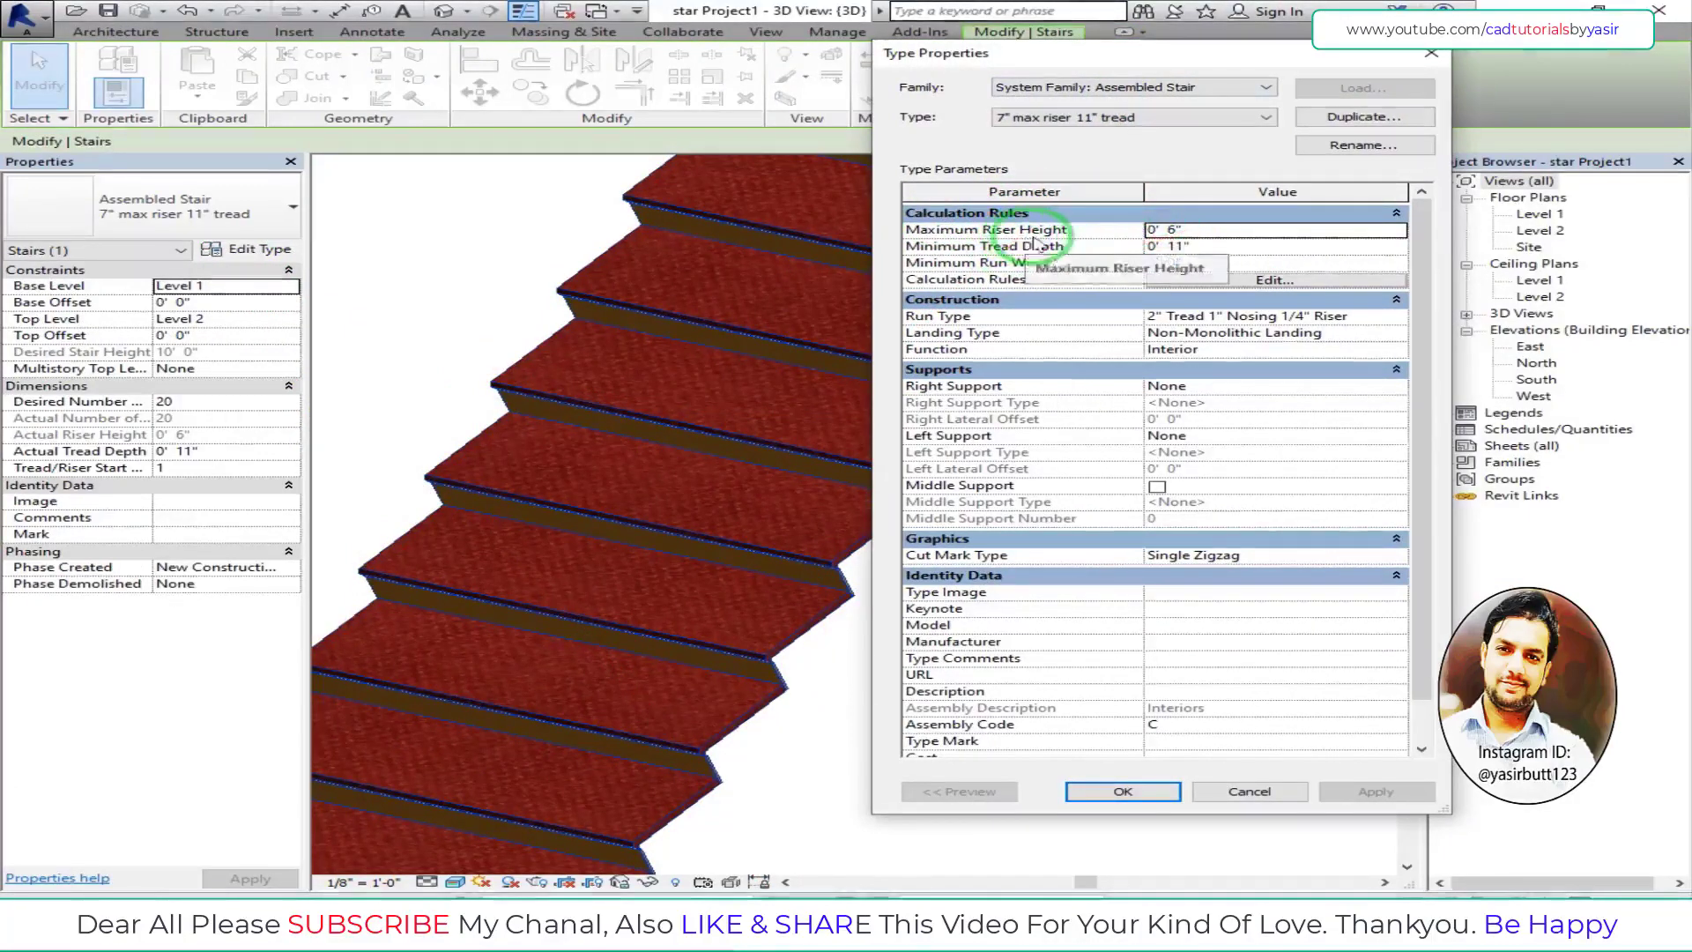
pyautogui.click(1181, 229)
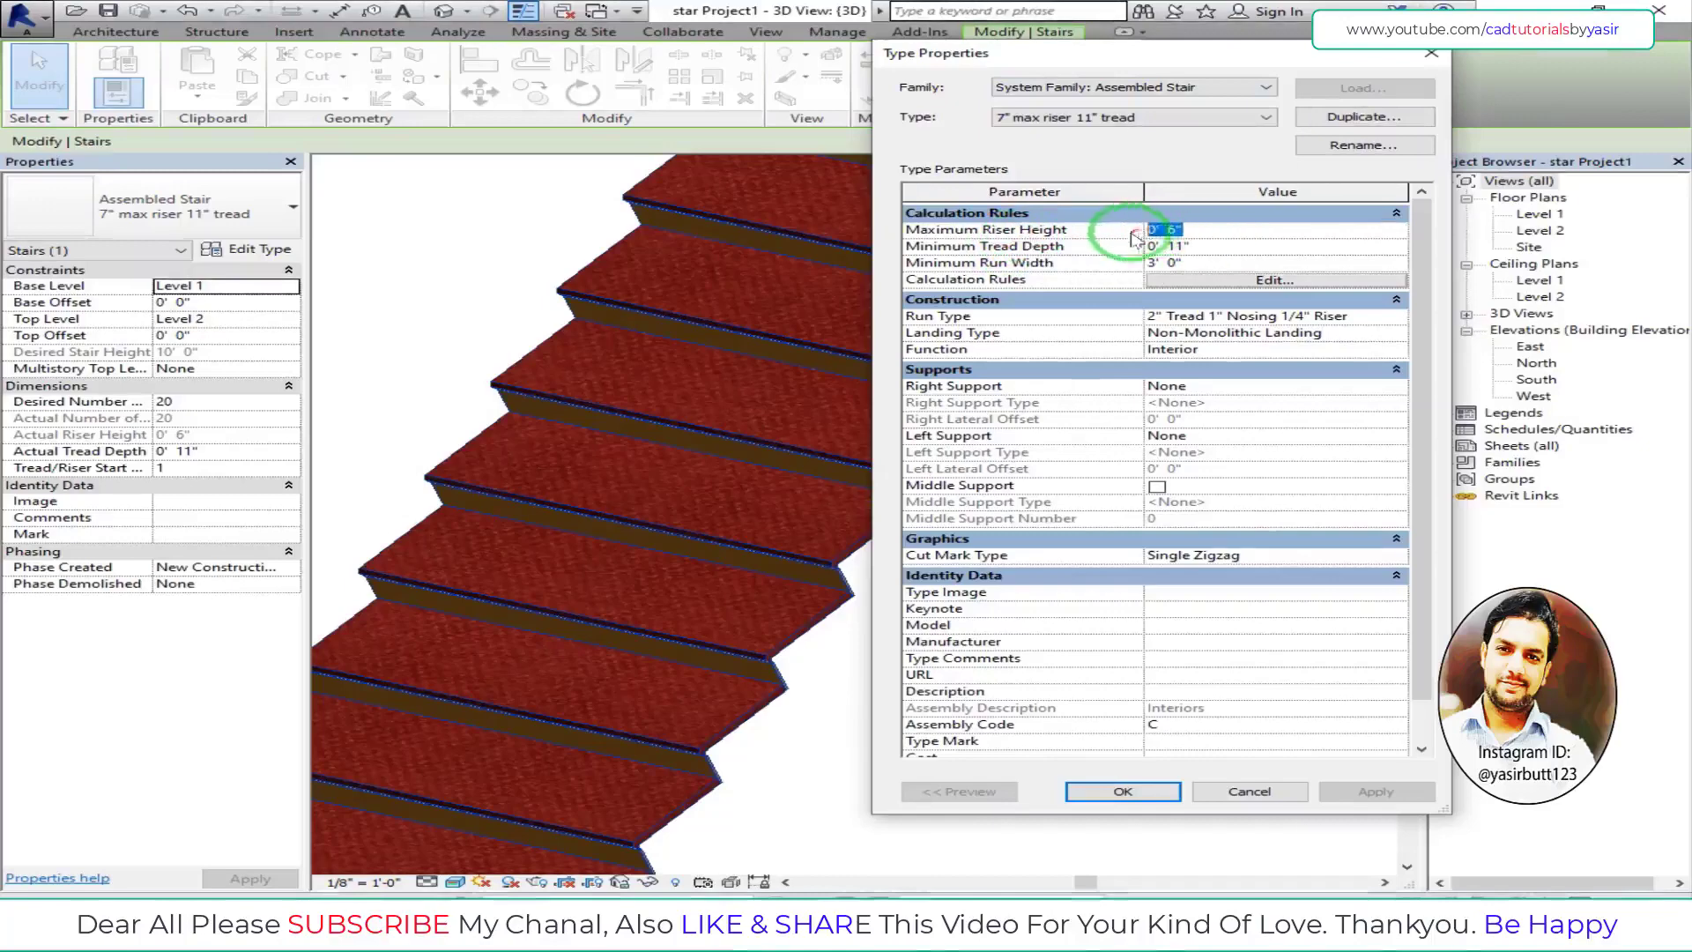
pyautogui.moveTo(1202, 244); pyautogui.dragTo(1146, 248)
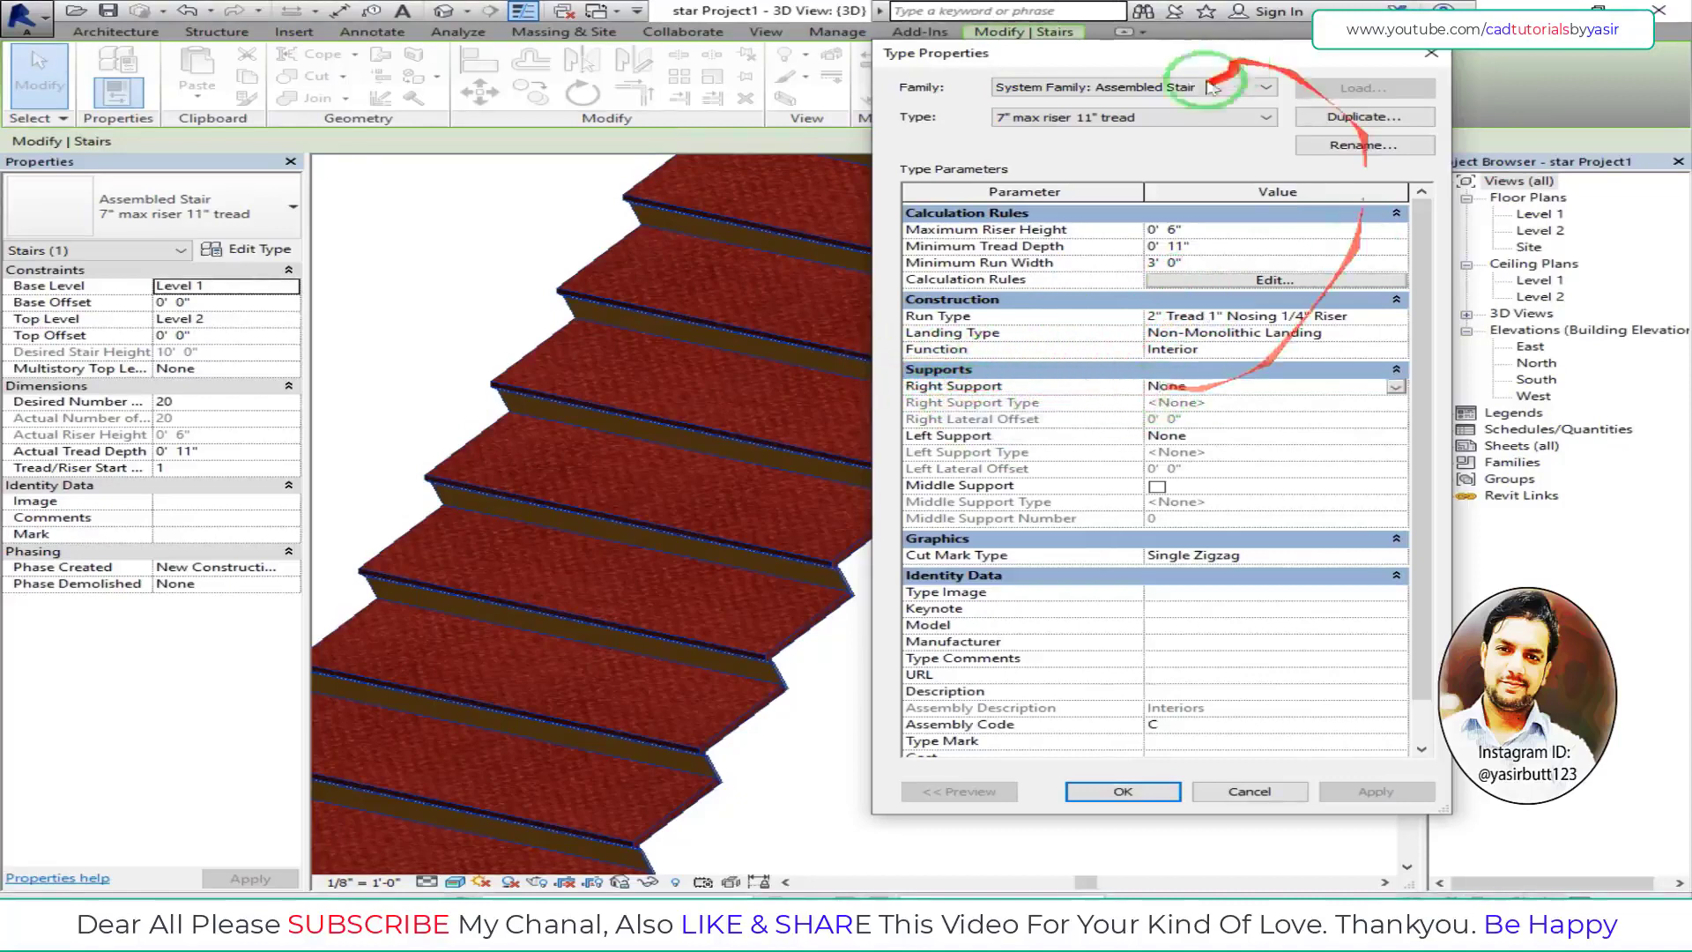
# - Preview a closed stringer, then an open carriage, as the stair's right support
pyautogui.moveTo(1133, 65); pyautogui.dragTo(1265, 70)
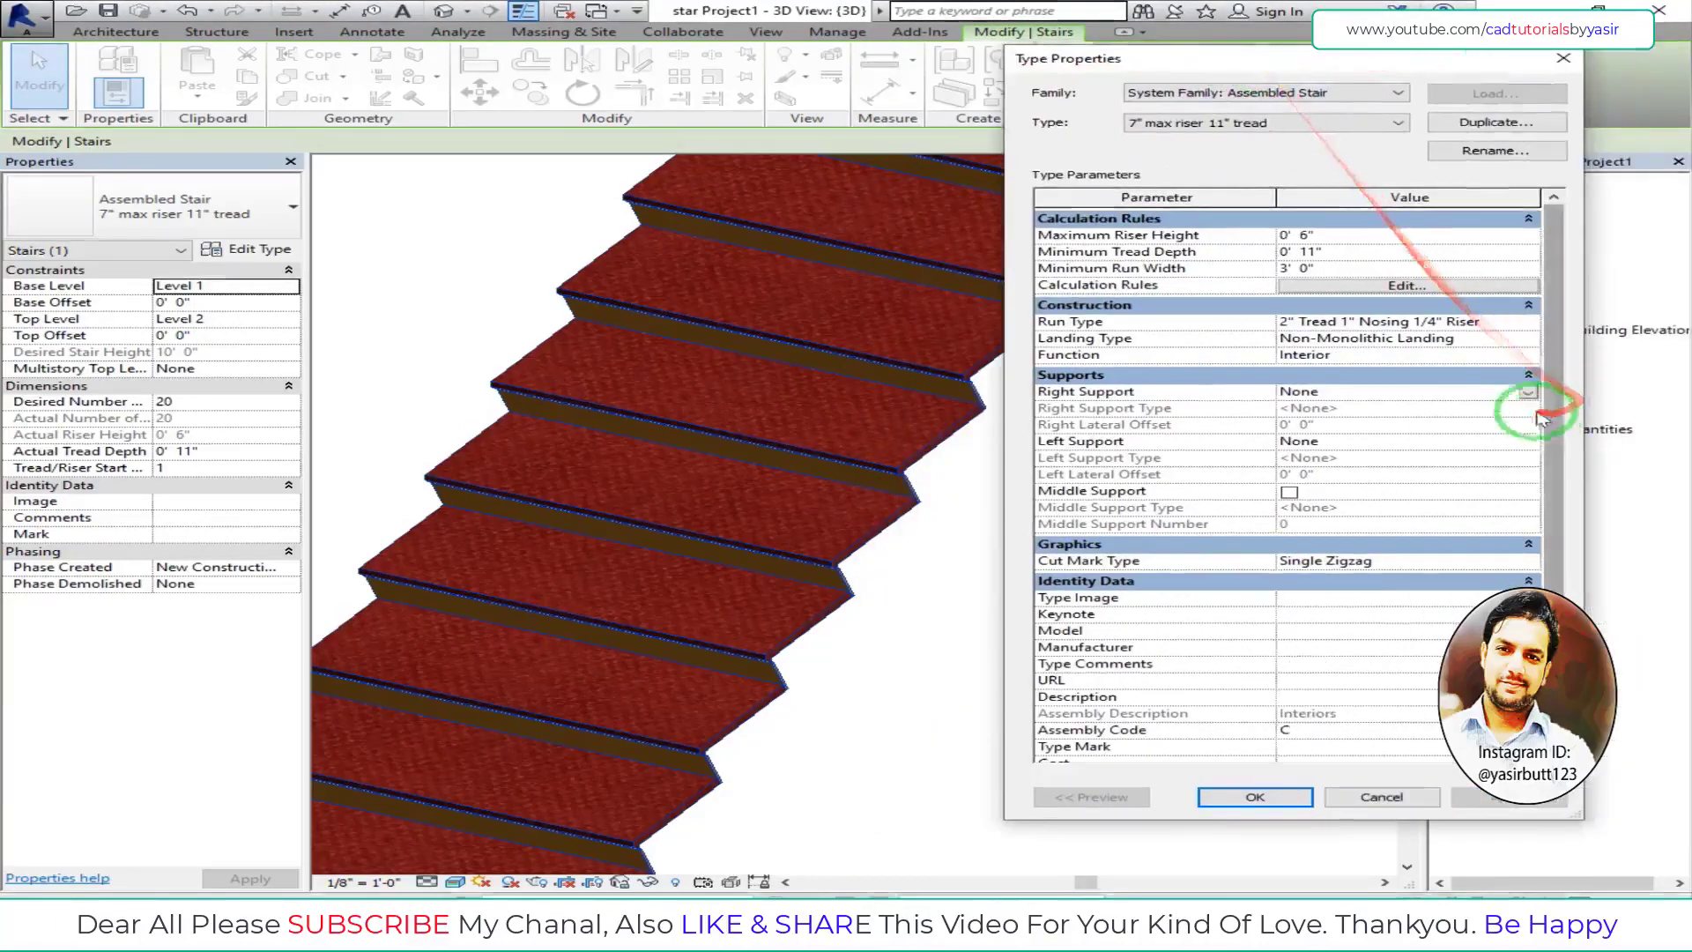
pyautogui.click(1528, 392)
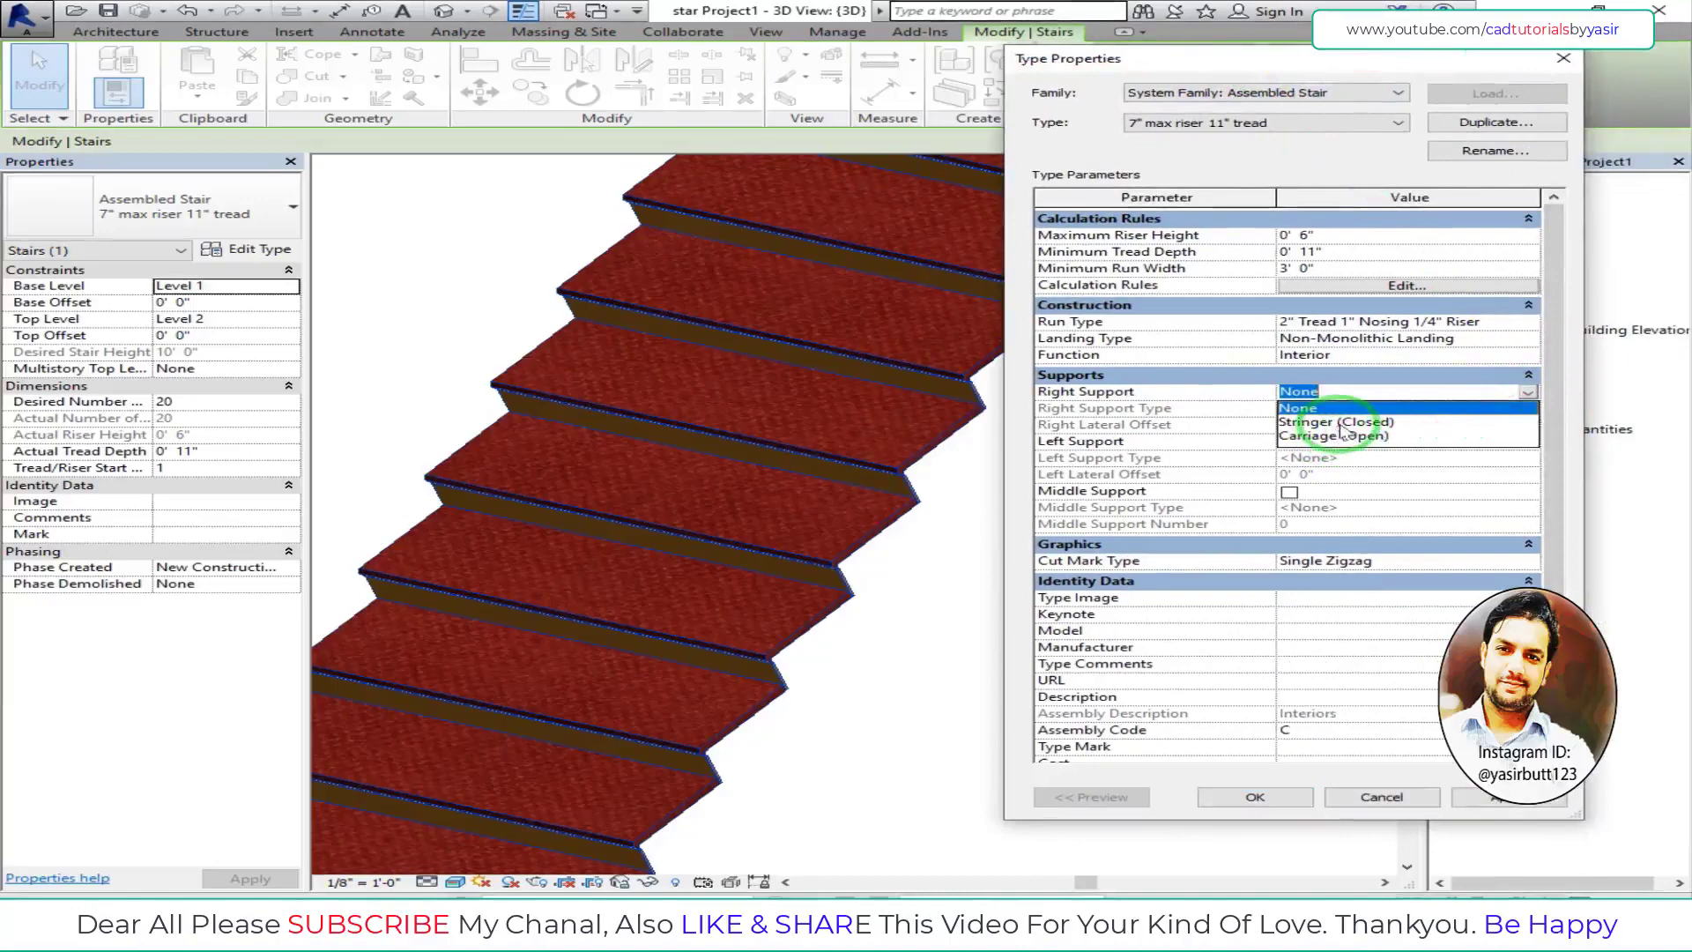
pyautogui.click(1338, 422)
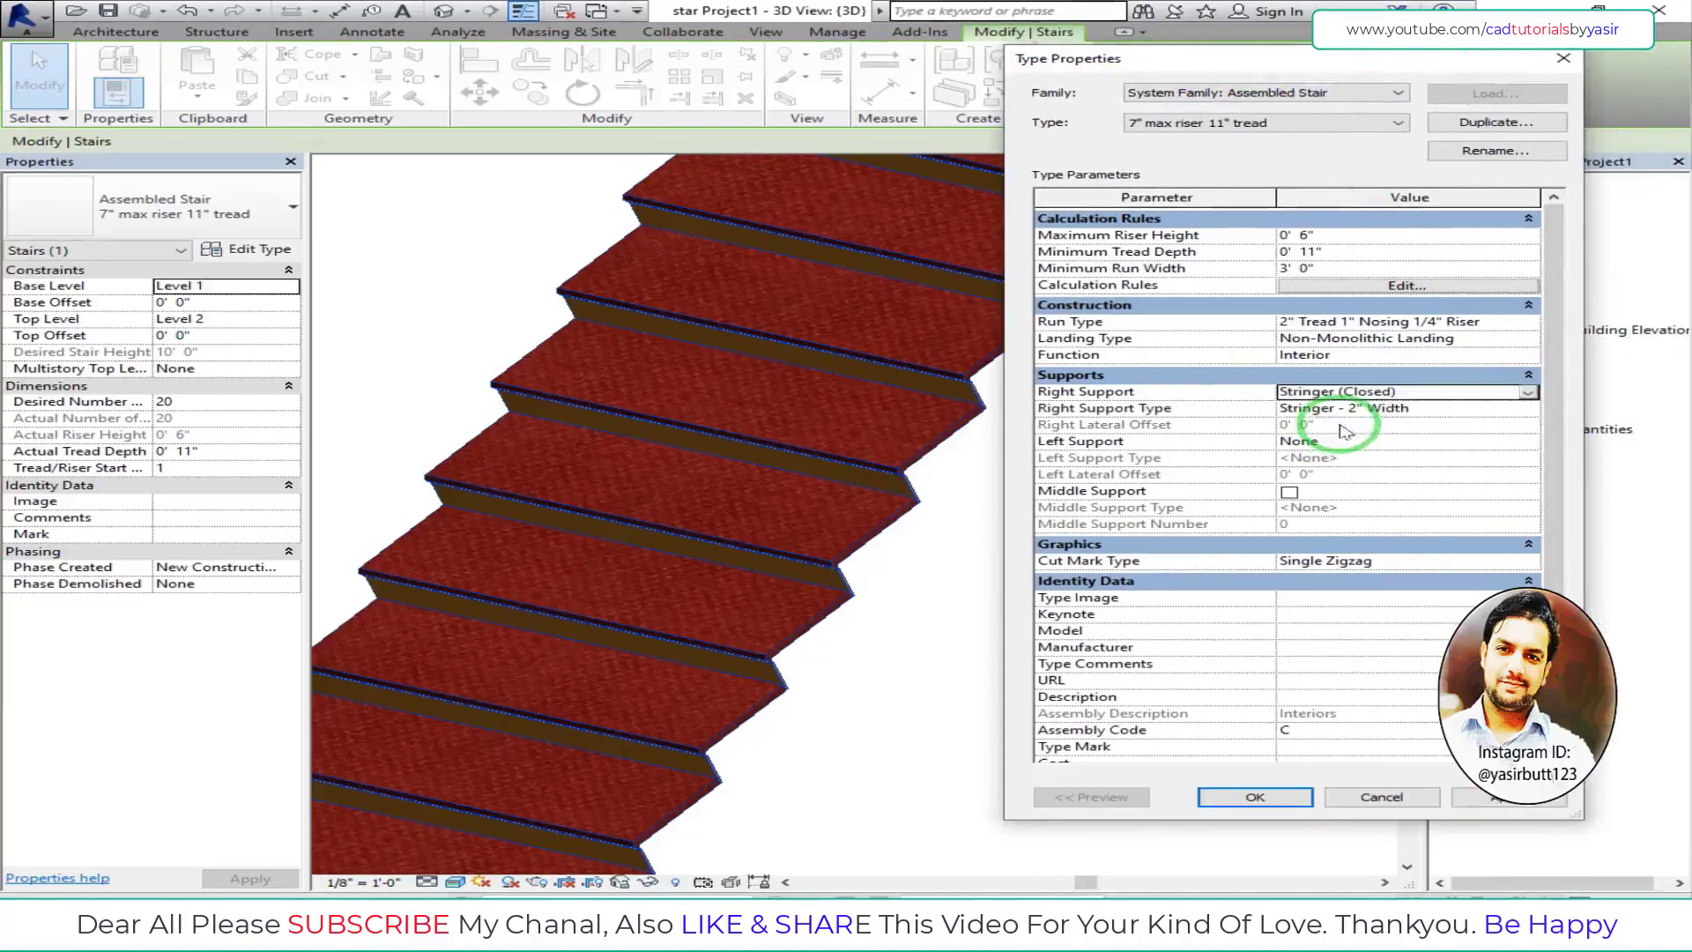
pyautogui.click(1529, 800)
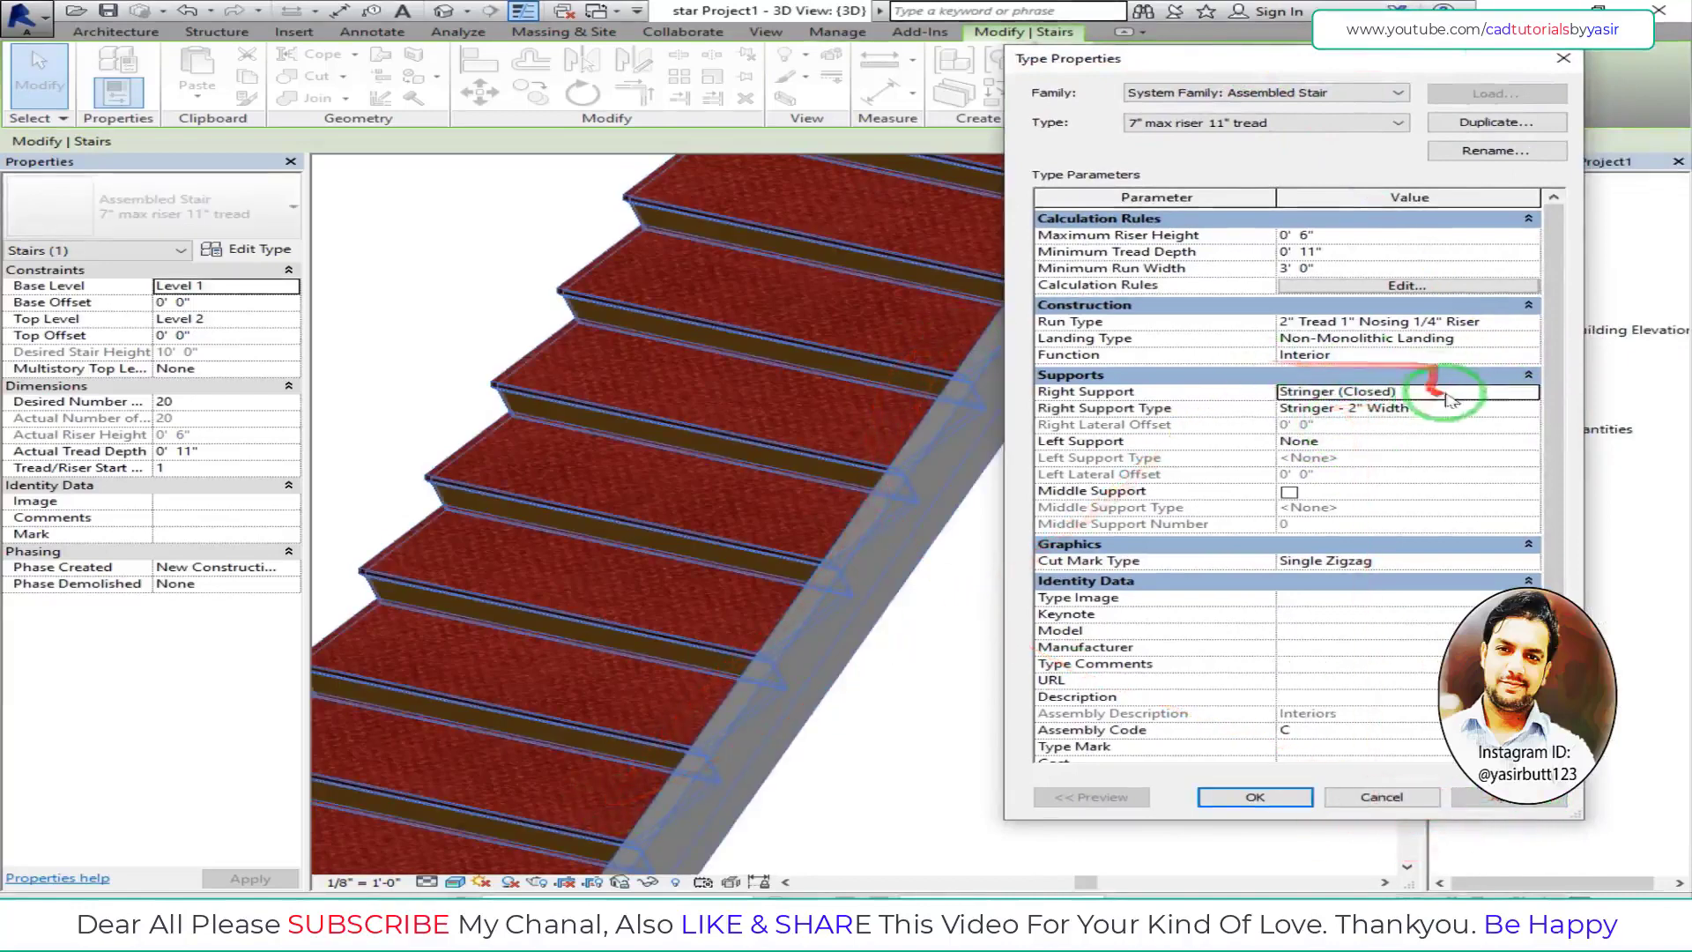
pyautogui.click(1529, 393)
pyautogui.click(1369, 437)
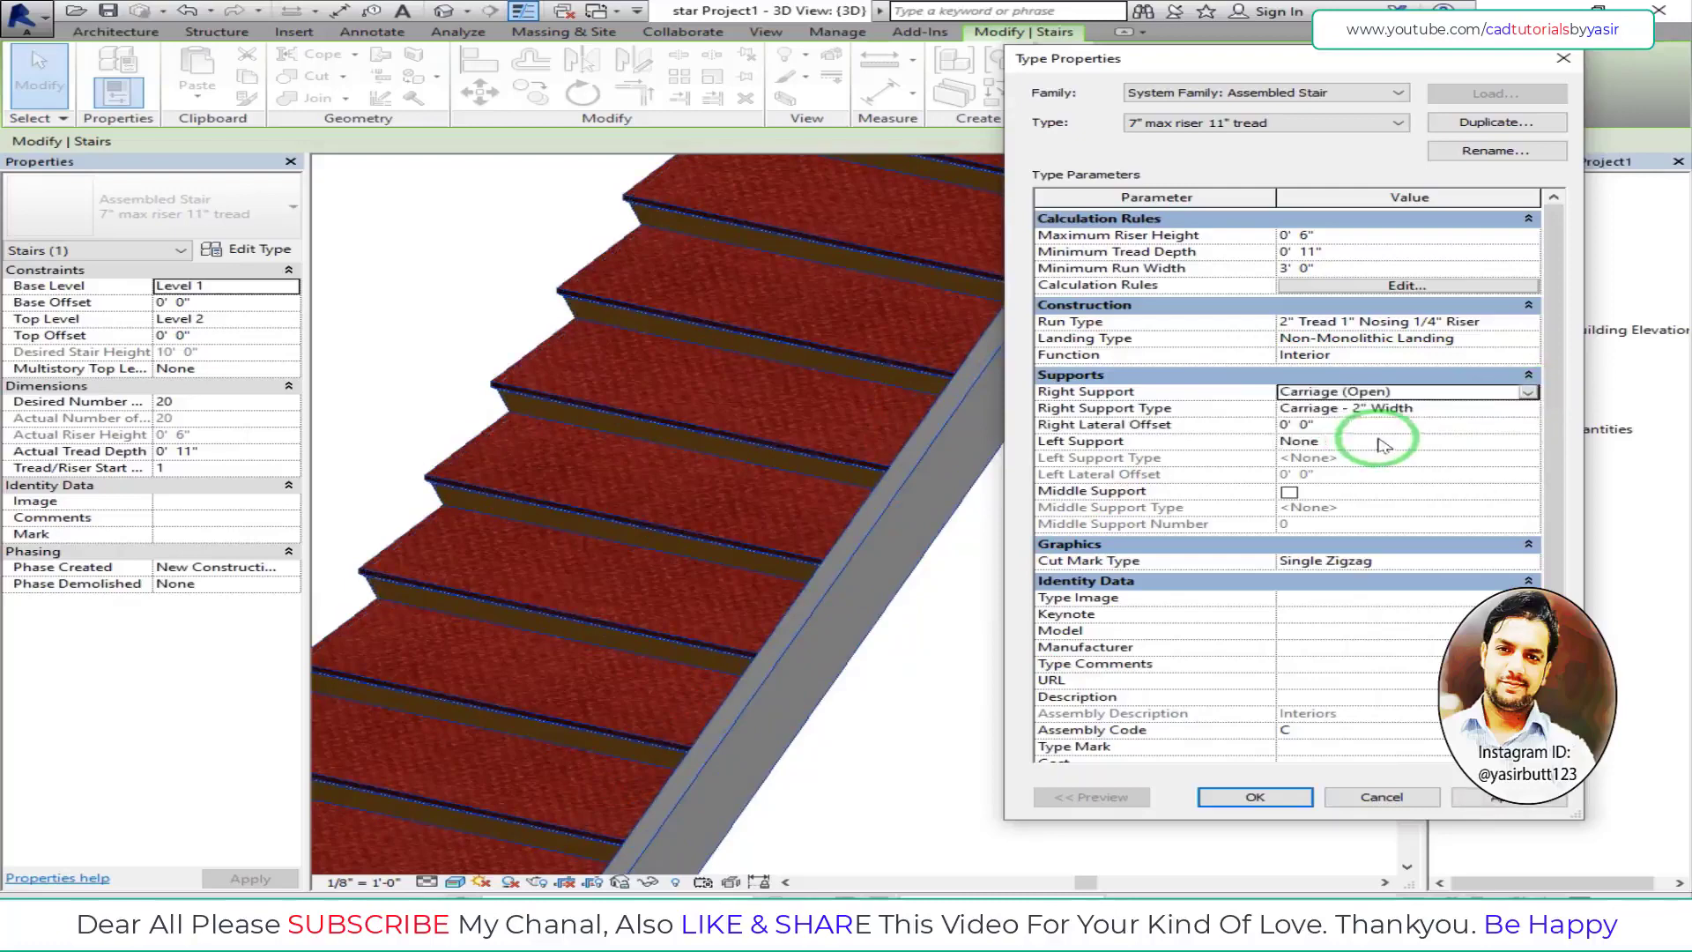
pyautogui.click(1529, 797)
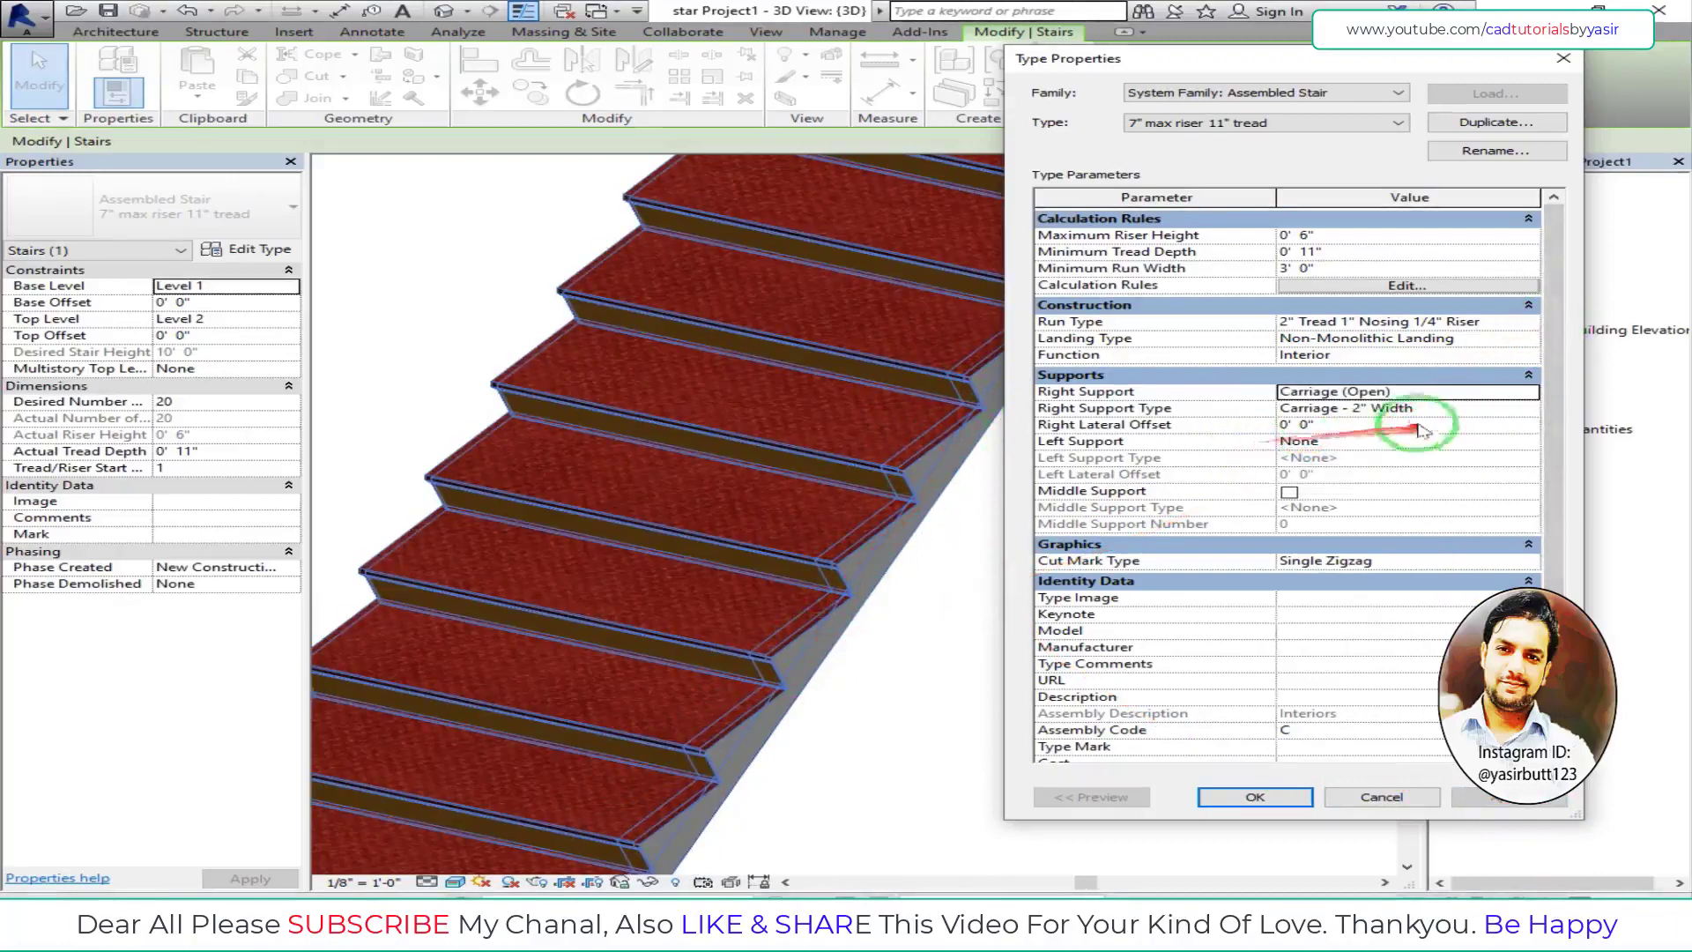
# - Set both Right and Left Support to Carriage (Open), apply, and confirm with OK
pyautogui.click(1527, 391)
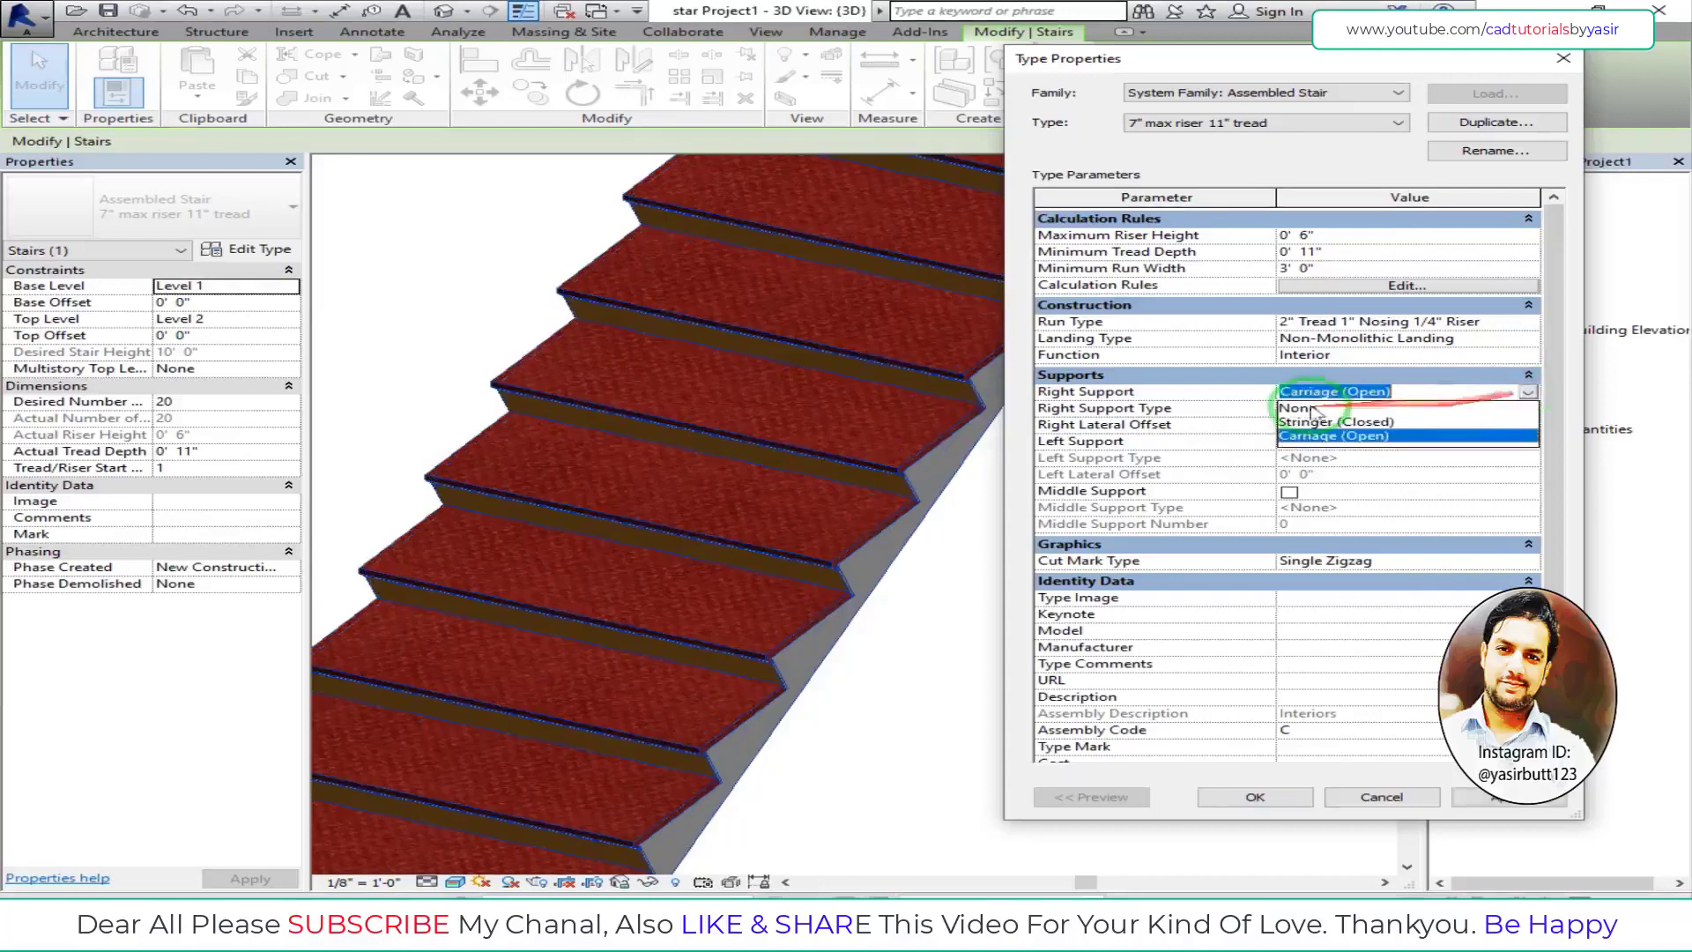
pyautogui.click(1322, 408)
pyautogui.click(1508, 796)
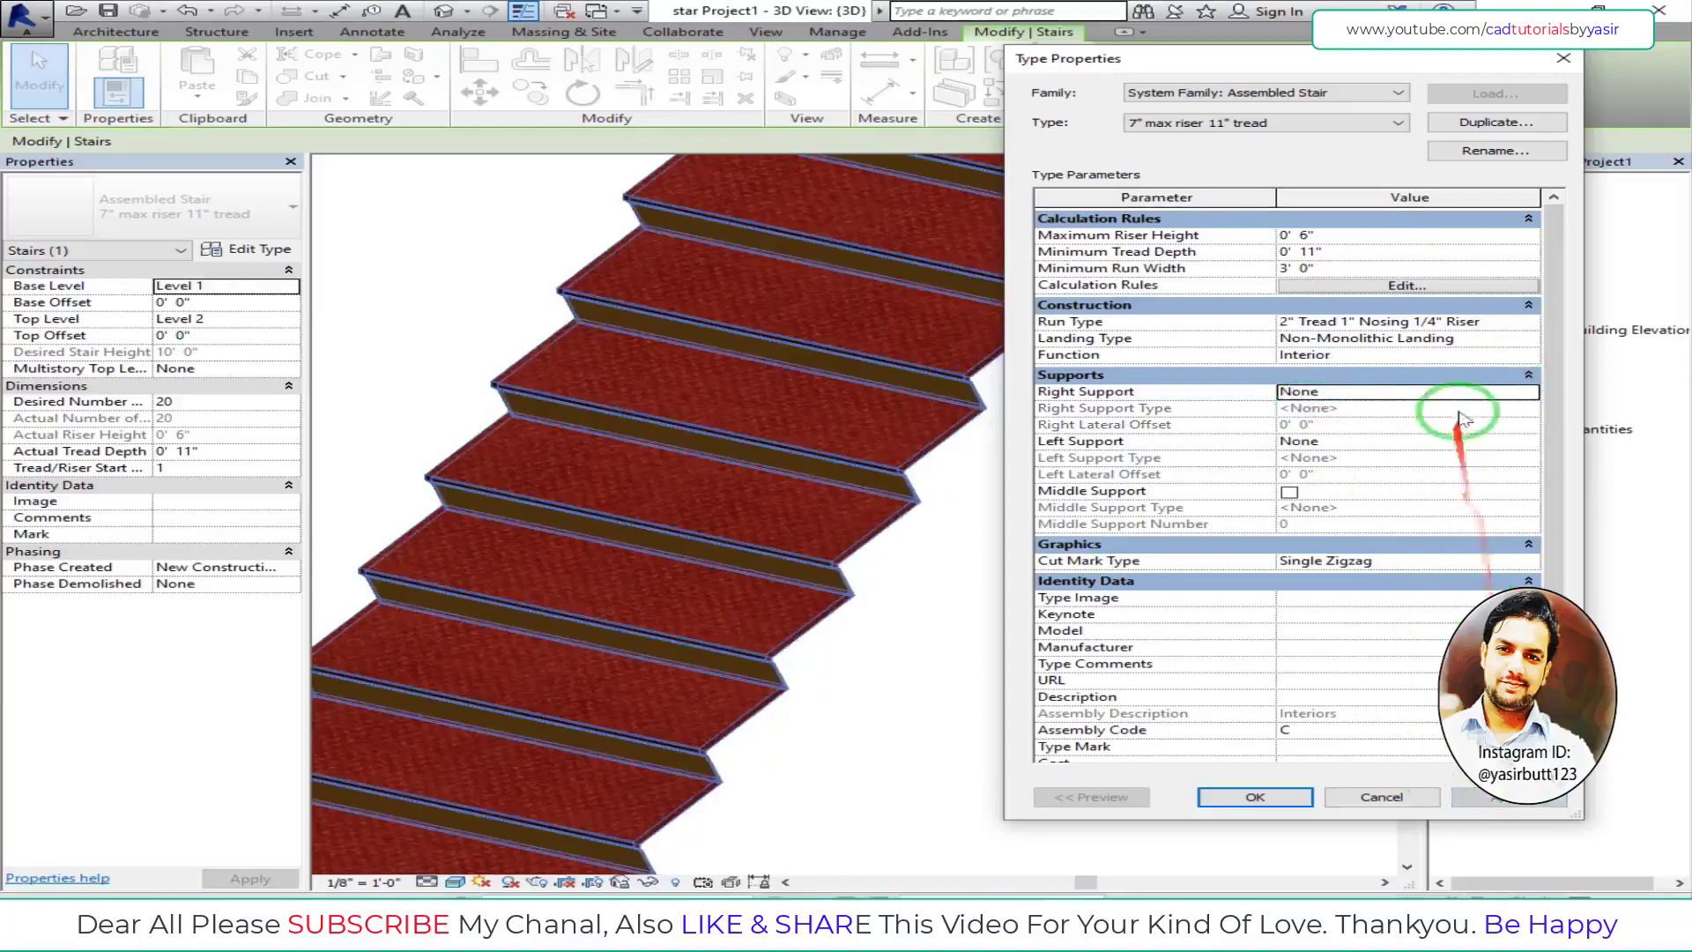
pyautogui.click(1402, 393)
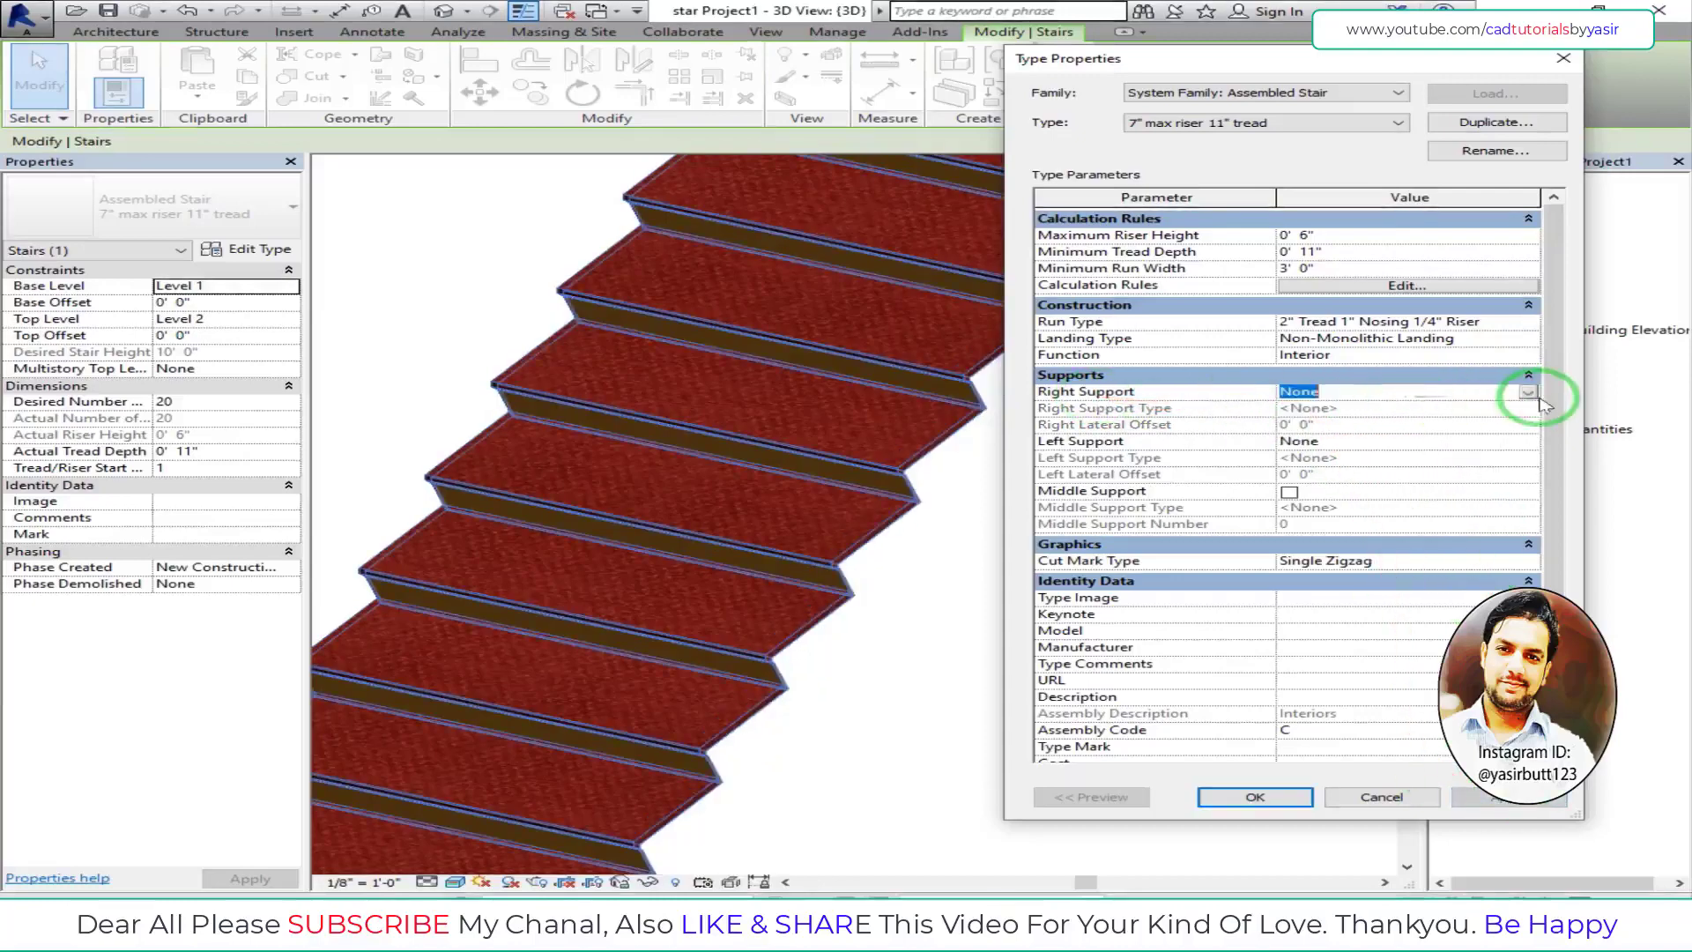
pyautogui.click(1530, 393)
pyautogui.click(1358, 435)
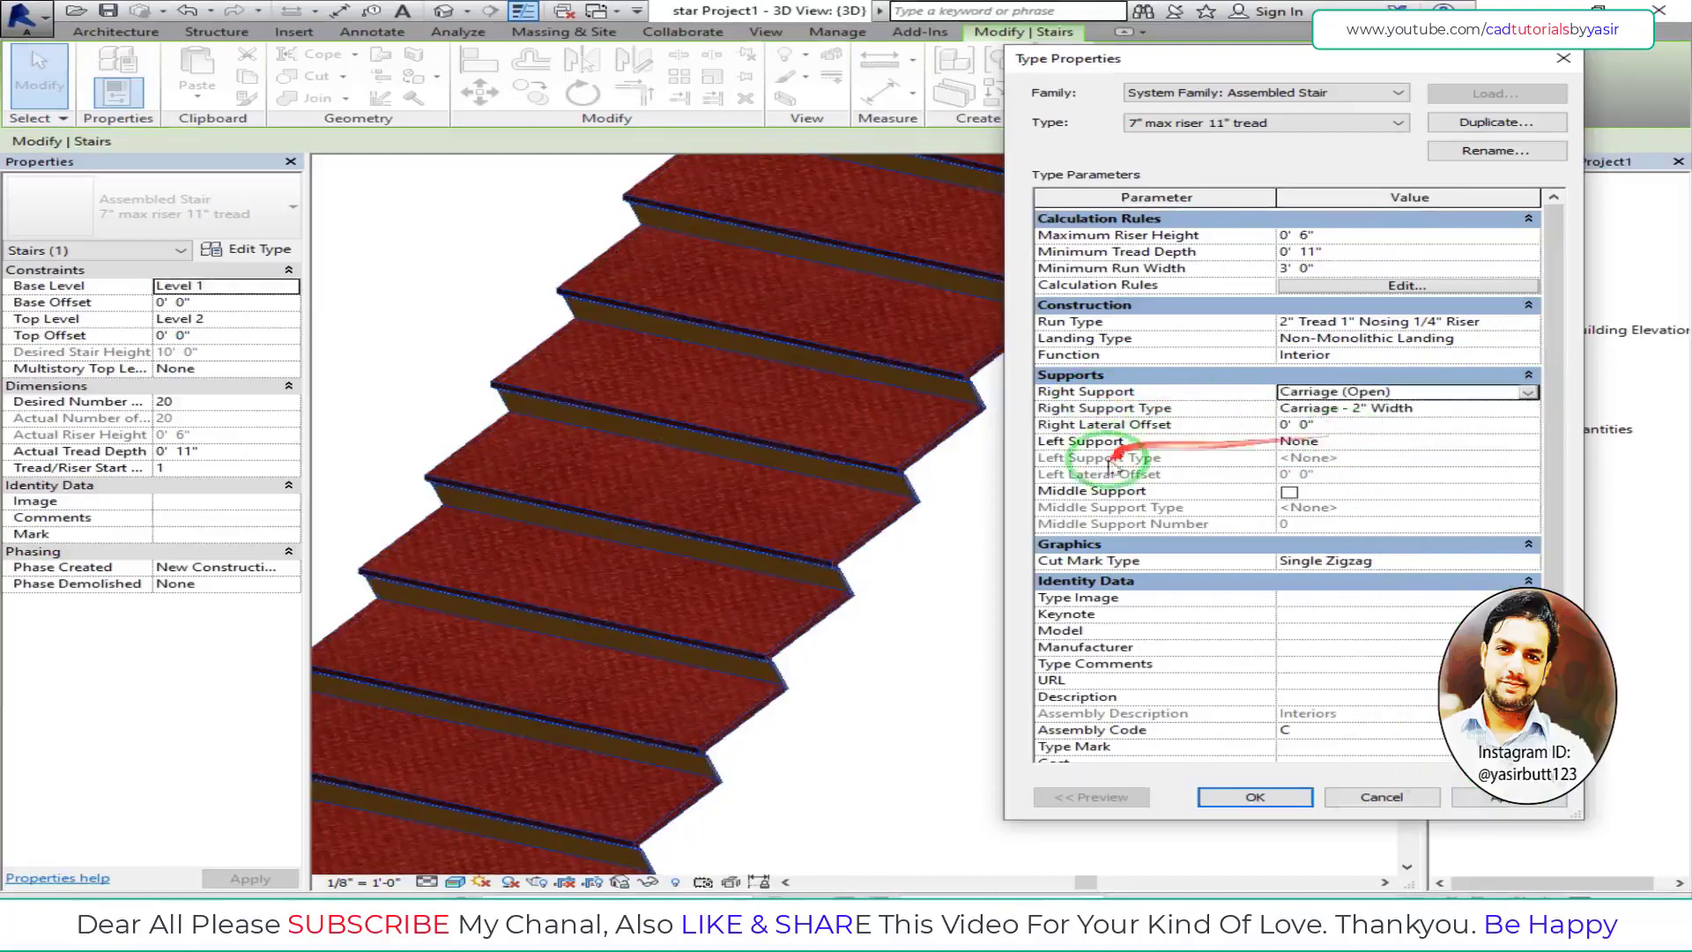
pyautogui.click(1285, 445)
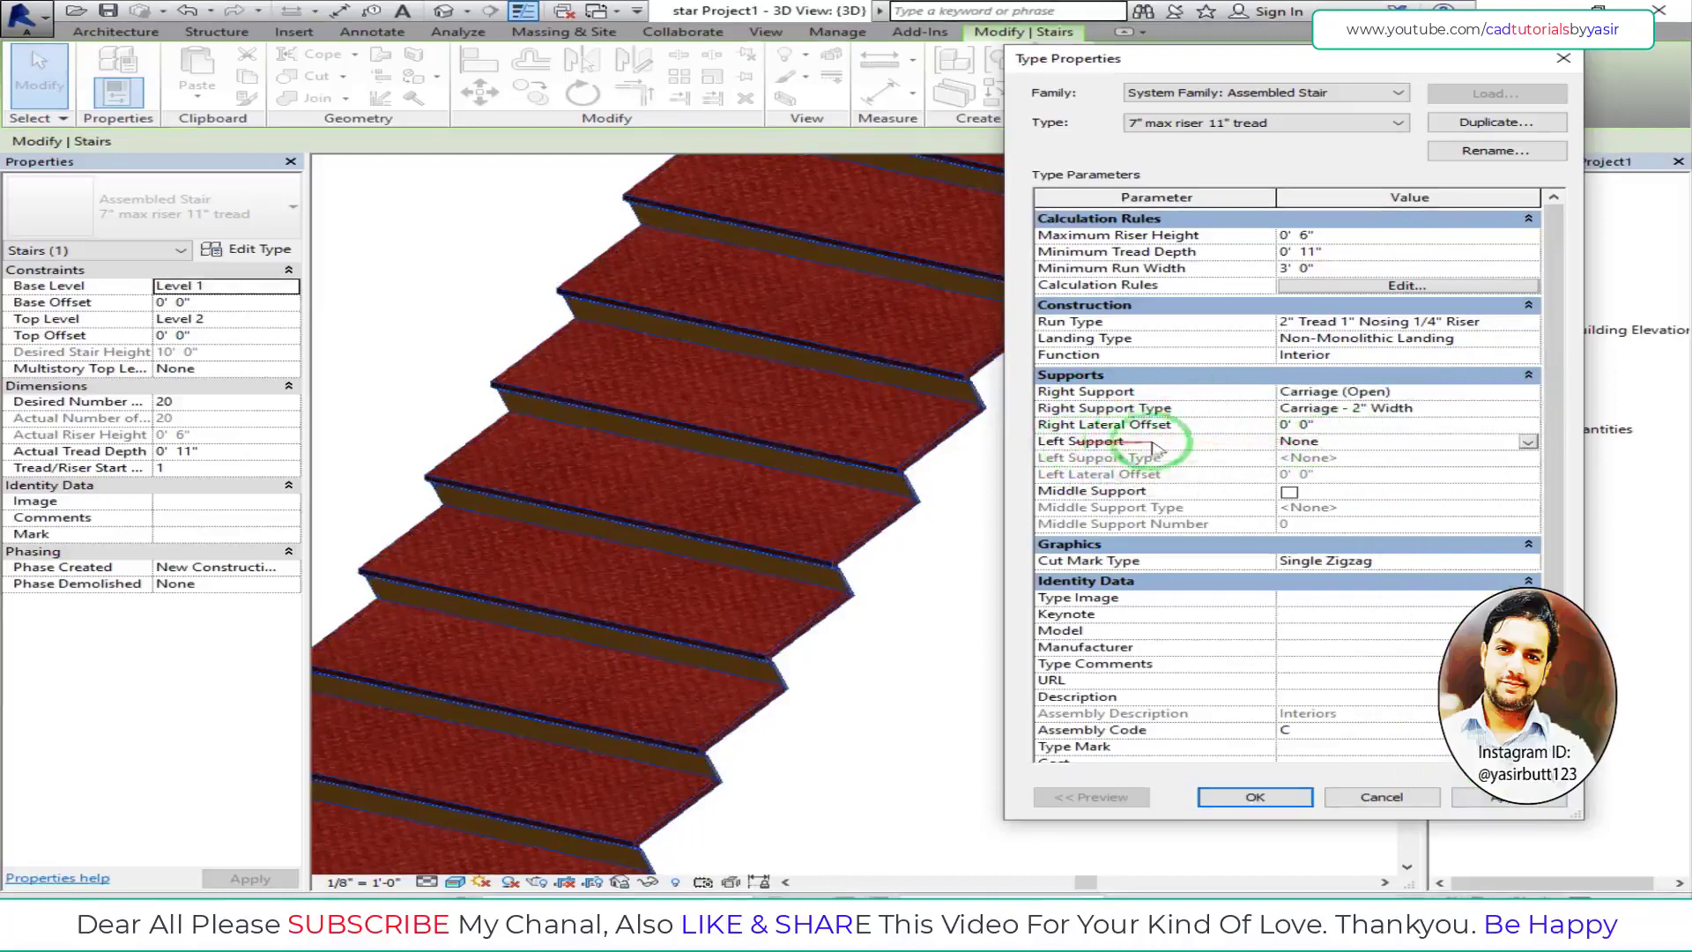
pyautogui.click(1529, 442)
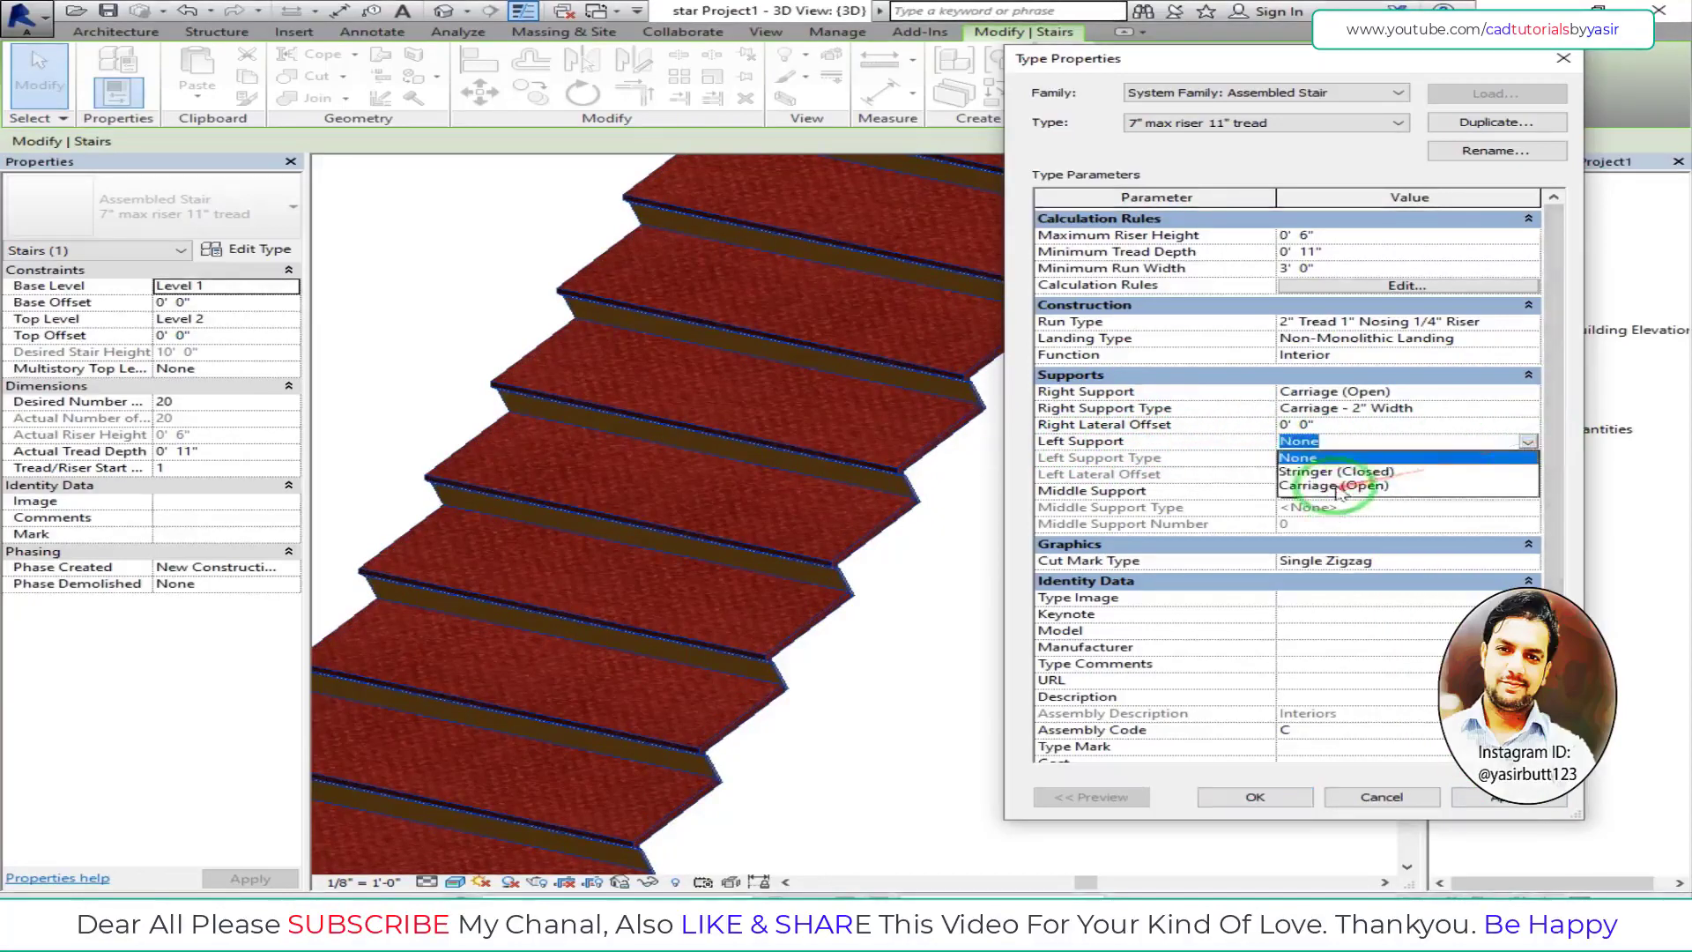
pyautogui.click(1338, 486)
pyautogui.click(1494, 797)
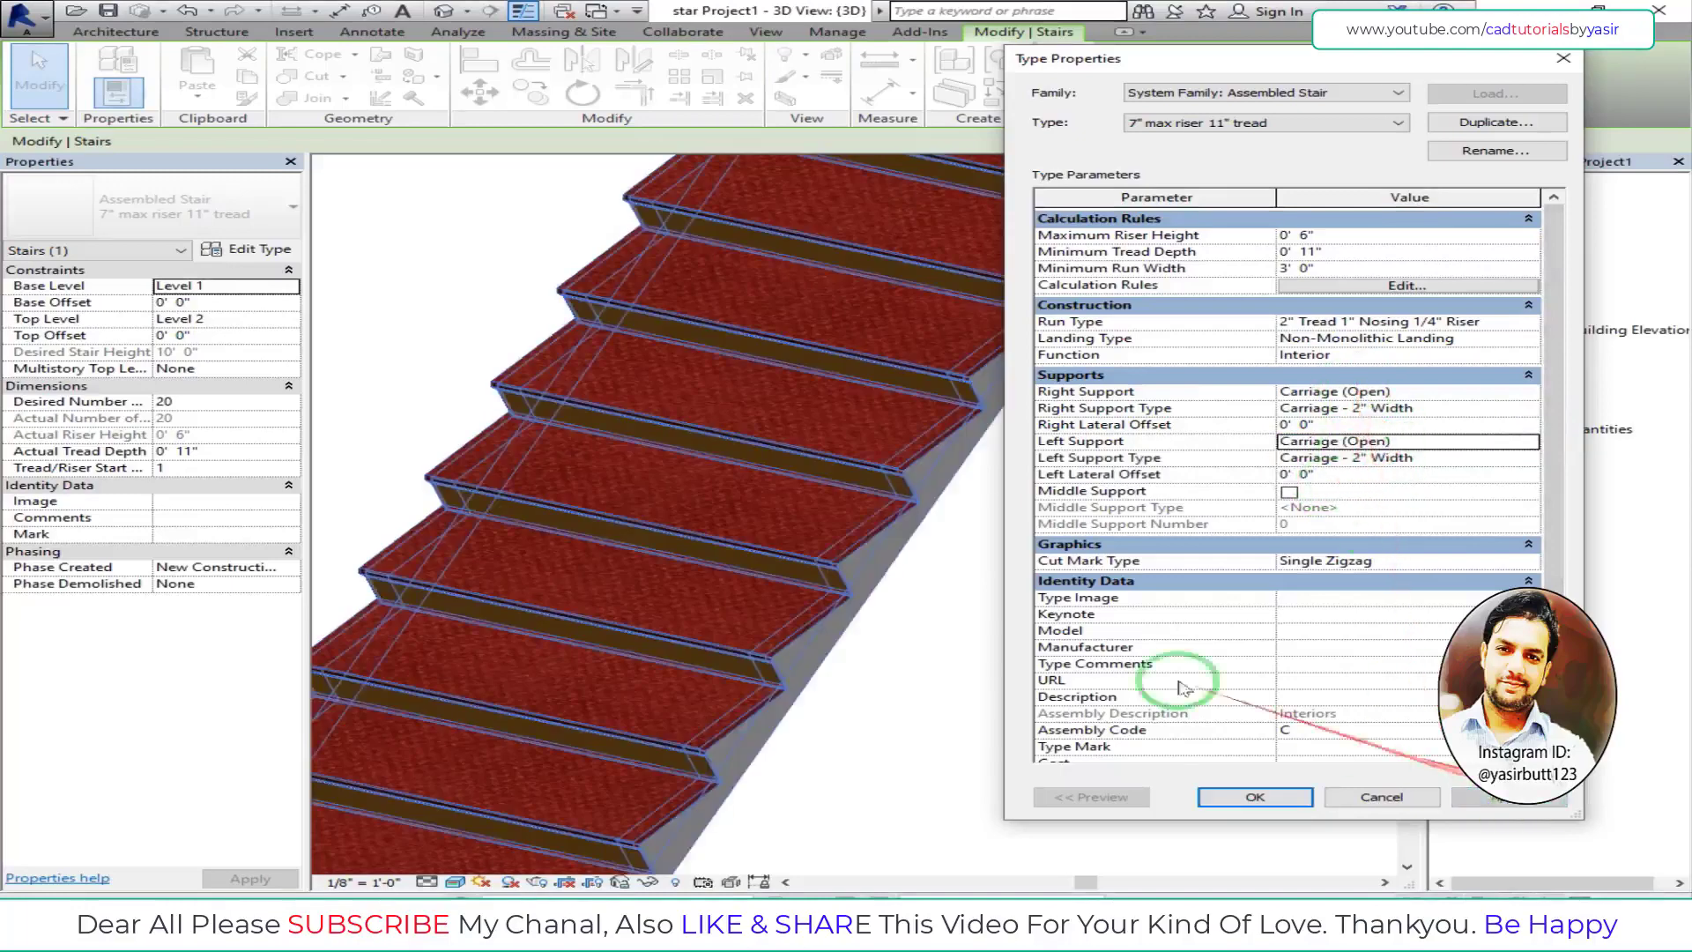
pyautogui.click(1242, 793)
# - Orbit and zoom to inspect the carriages from the side, then reopen Edit Type
pyautogui.scroll(-4, 793, 556)
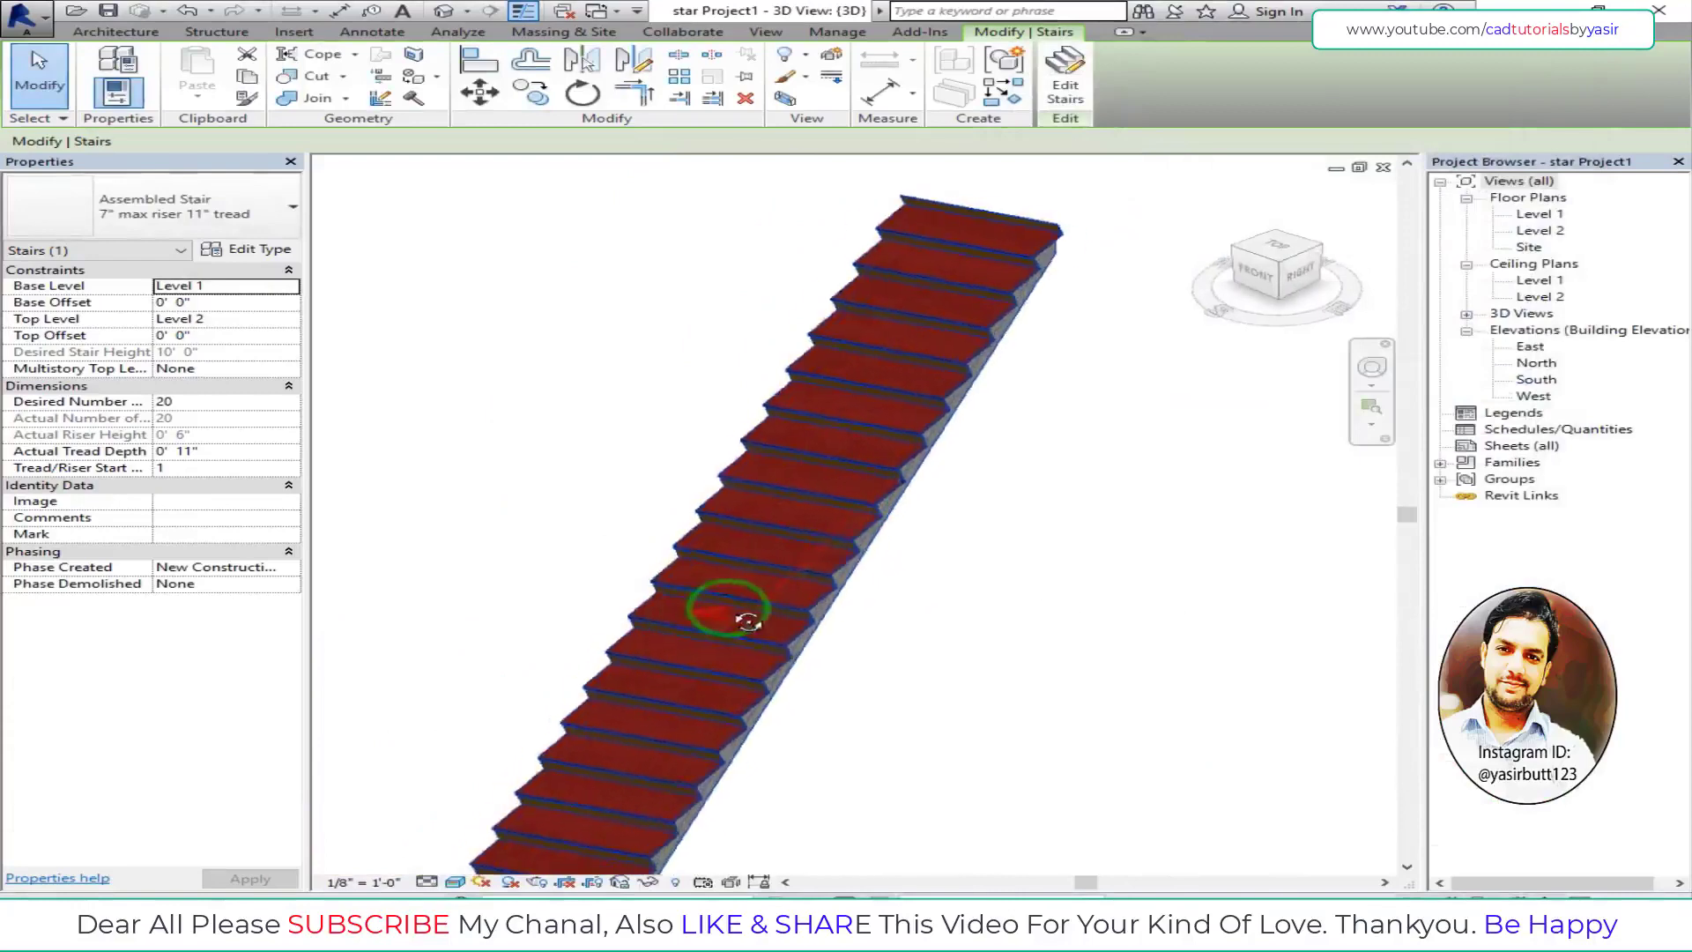
pyautogui.moveTo(748, 622)
pyautogui.keyDown('shift'); pyautogui.mouseDown(button='middle')
pyautogui.moveTo(1161, 442)
pyautogui.moveTo(796, 561)
pyautogui.moveTo(661, 559)
pyautogui.mouseUp(button='middle'); pyautogui.keyUp('shift')
pyautogui.scroll(3, 852, 520)
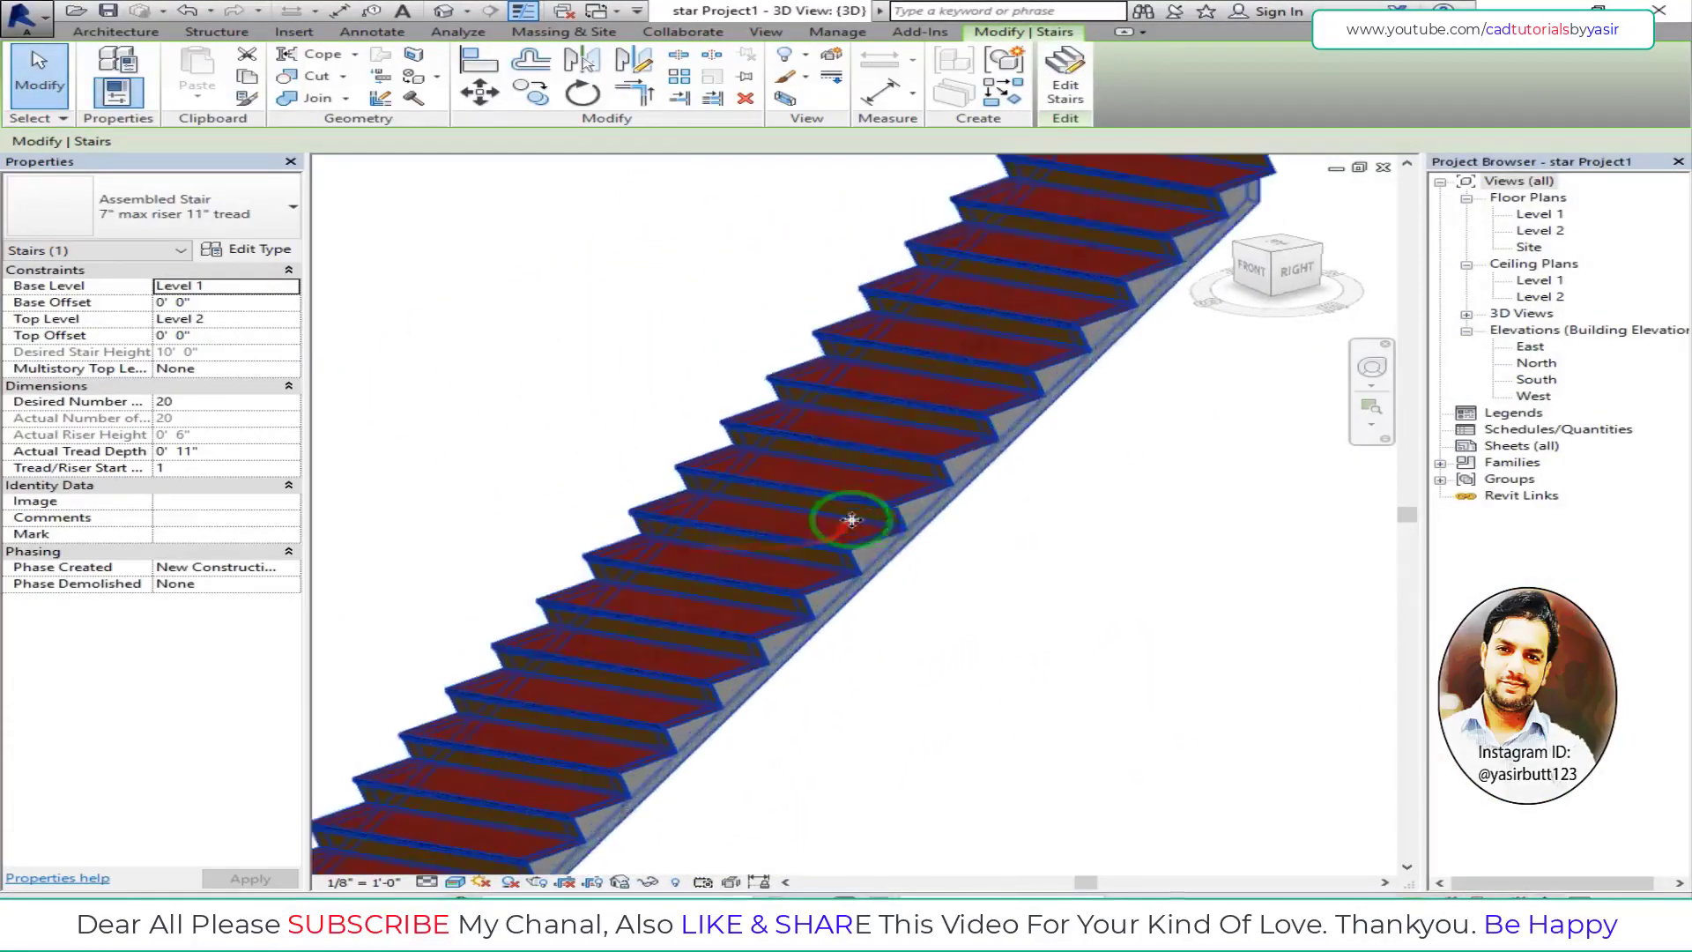
pyautogui.scroll(1, 851, 520)
pyautogui.scroll(2, 846, 520)
pyautogui.scroll(1, 925, 561)
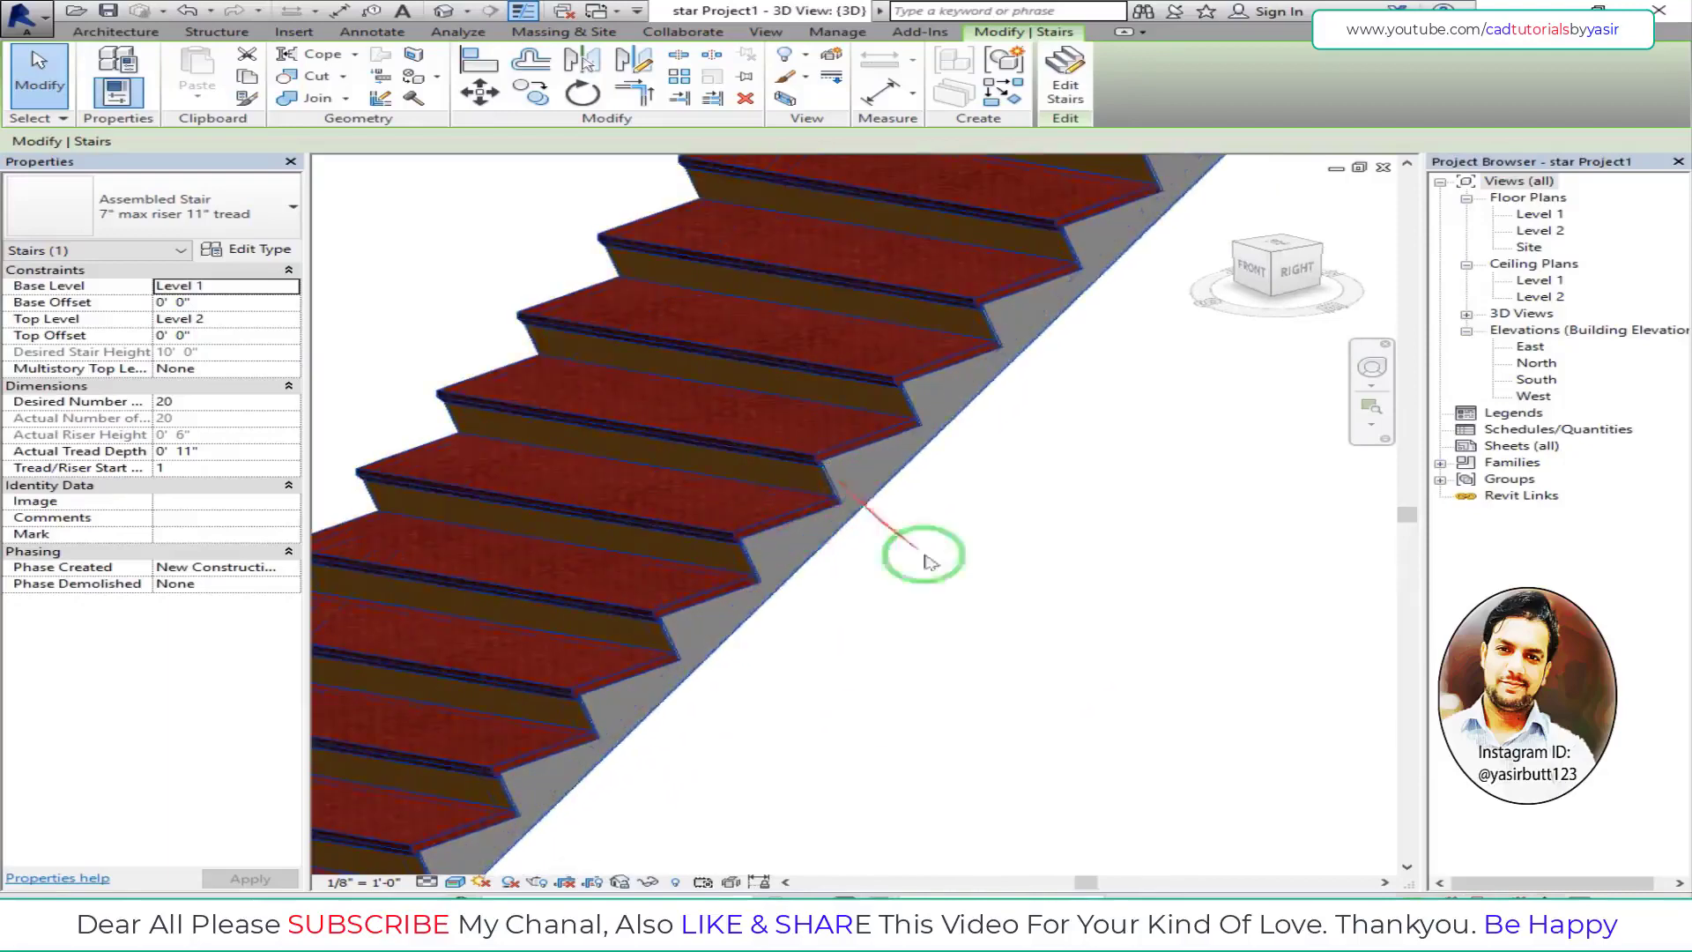
pyautogui.click(247, 249)
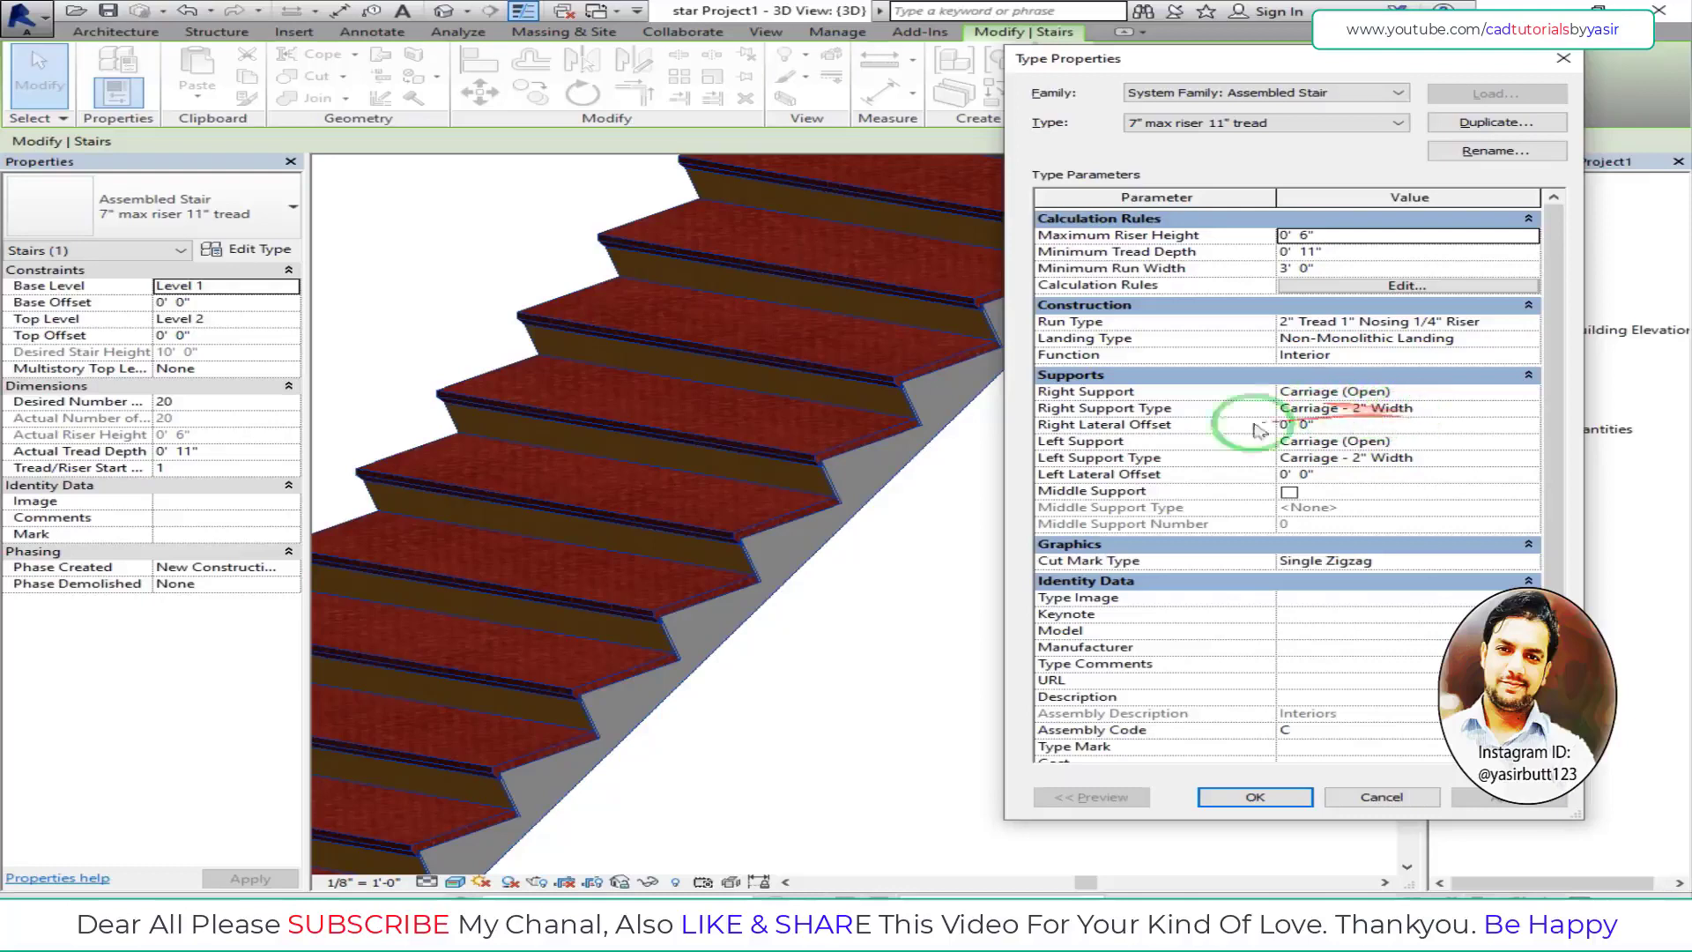
# - Preview Asphalt Shingle, then Brick, Common as the 2" carriage material
pyautogui.click(1388, 409)
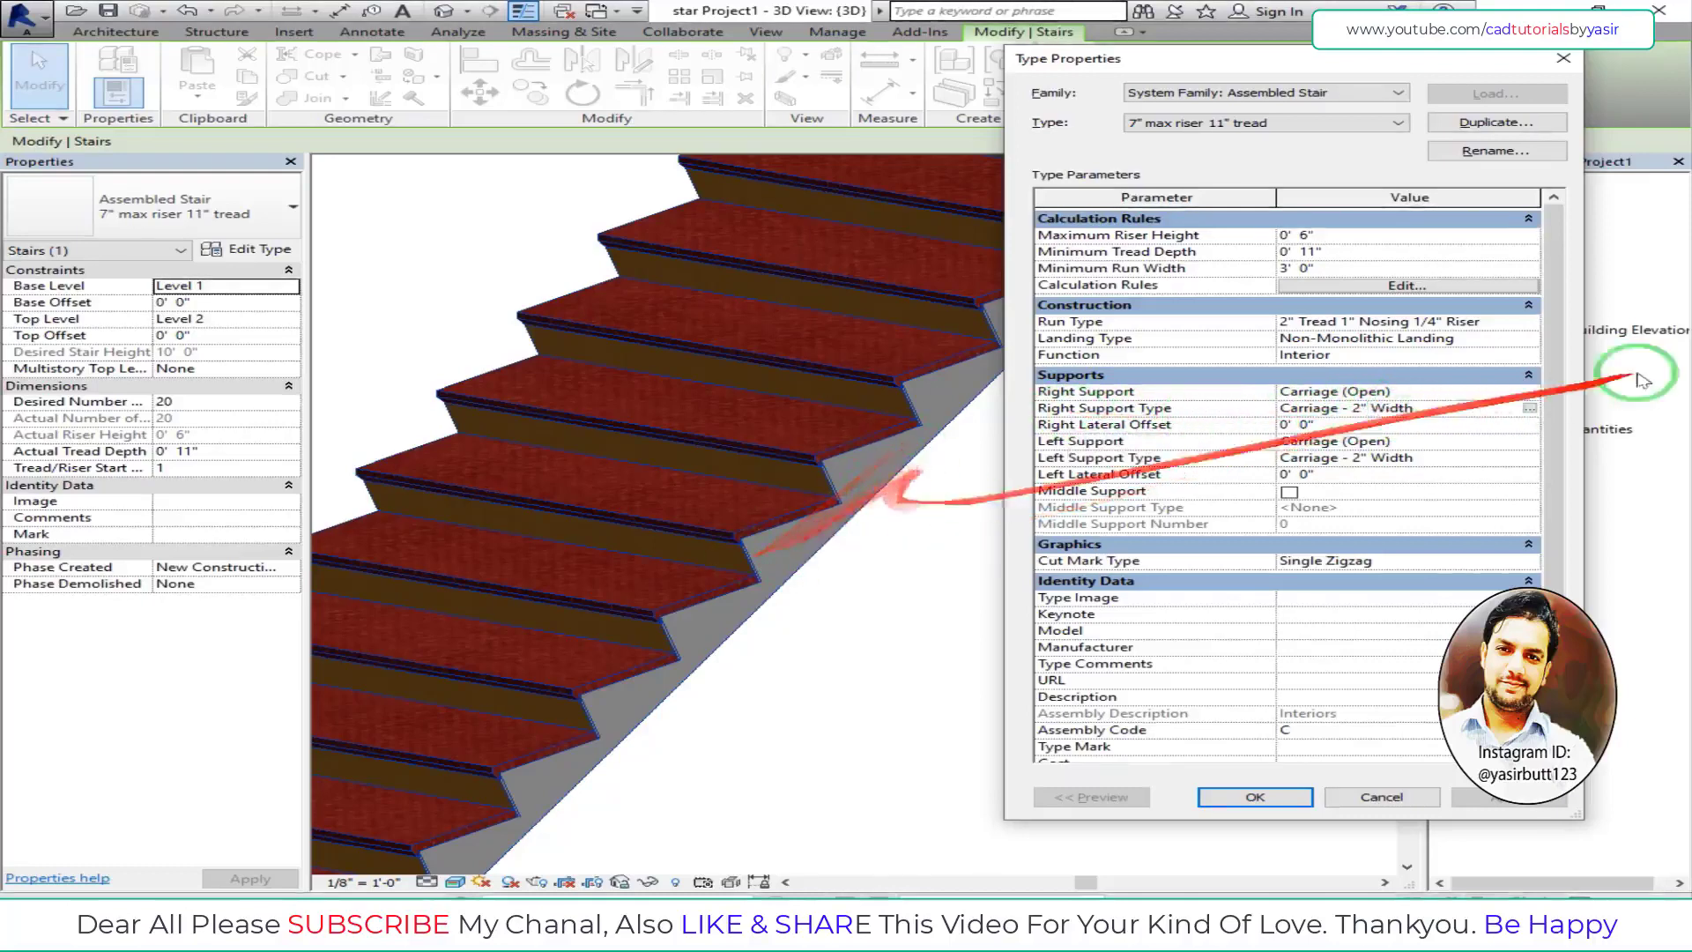
pyautogui.click(1531, 410)
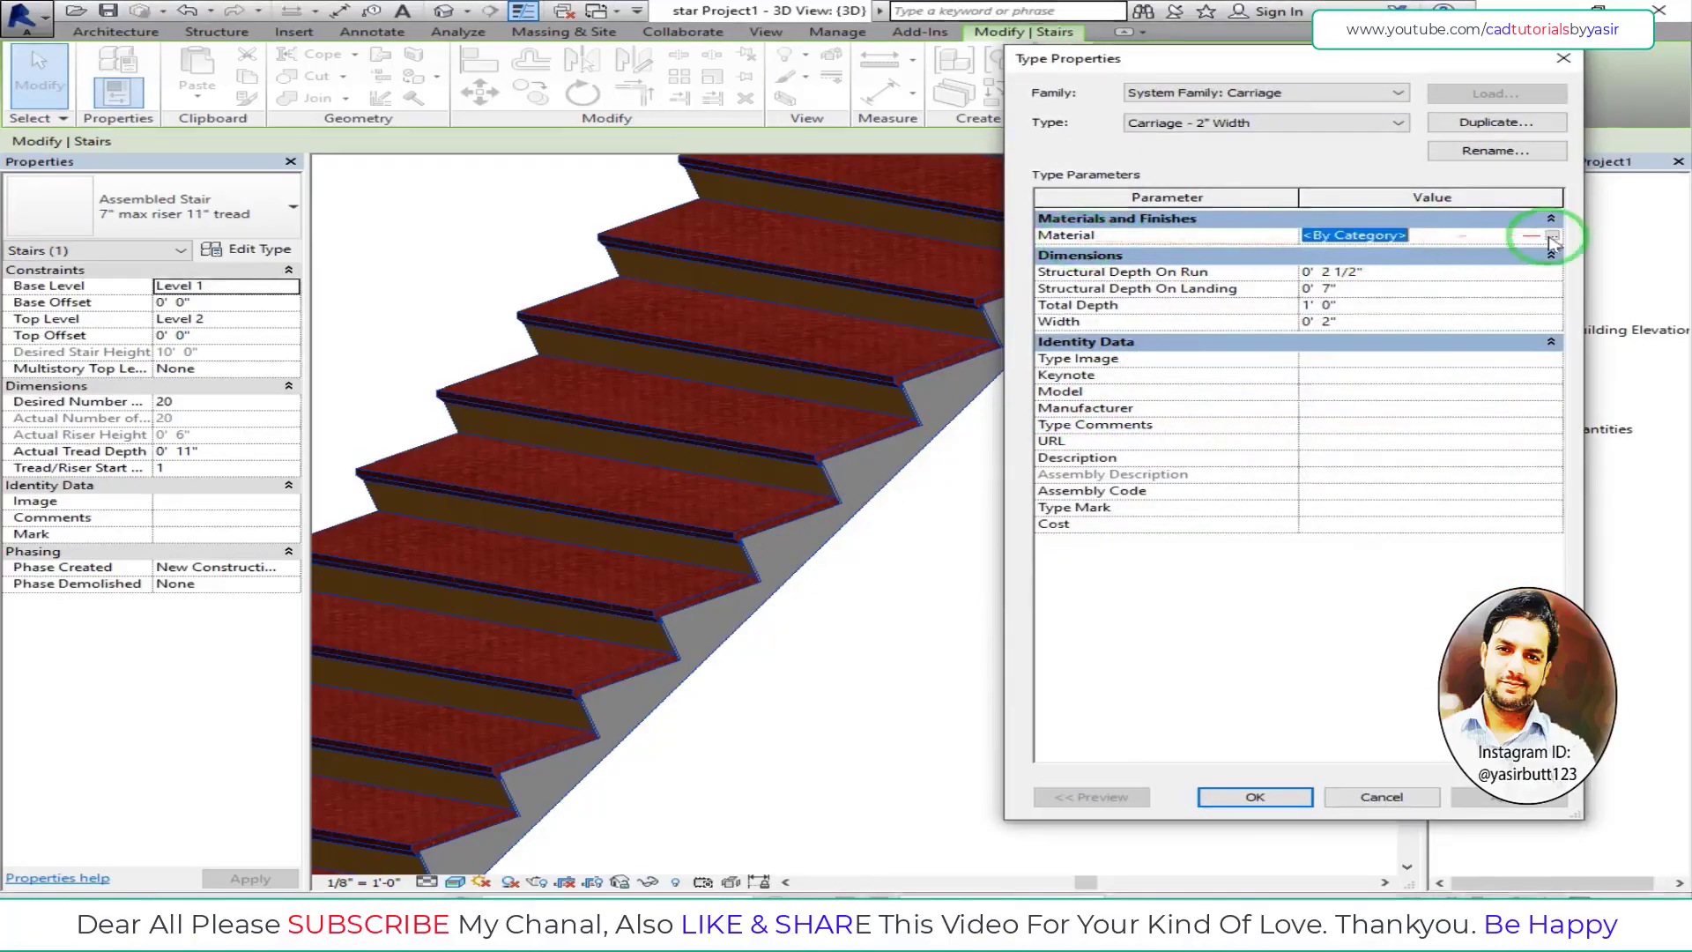
pyautogui.click(1552, 236)
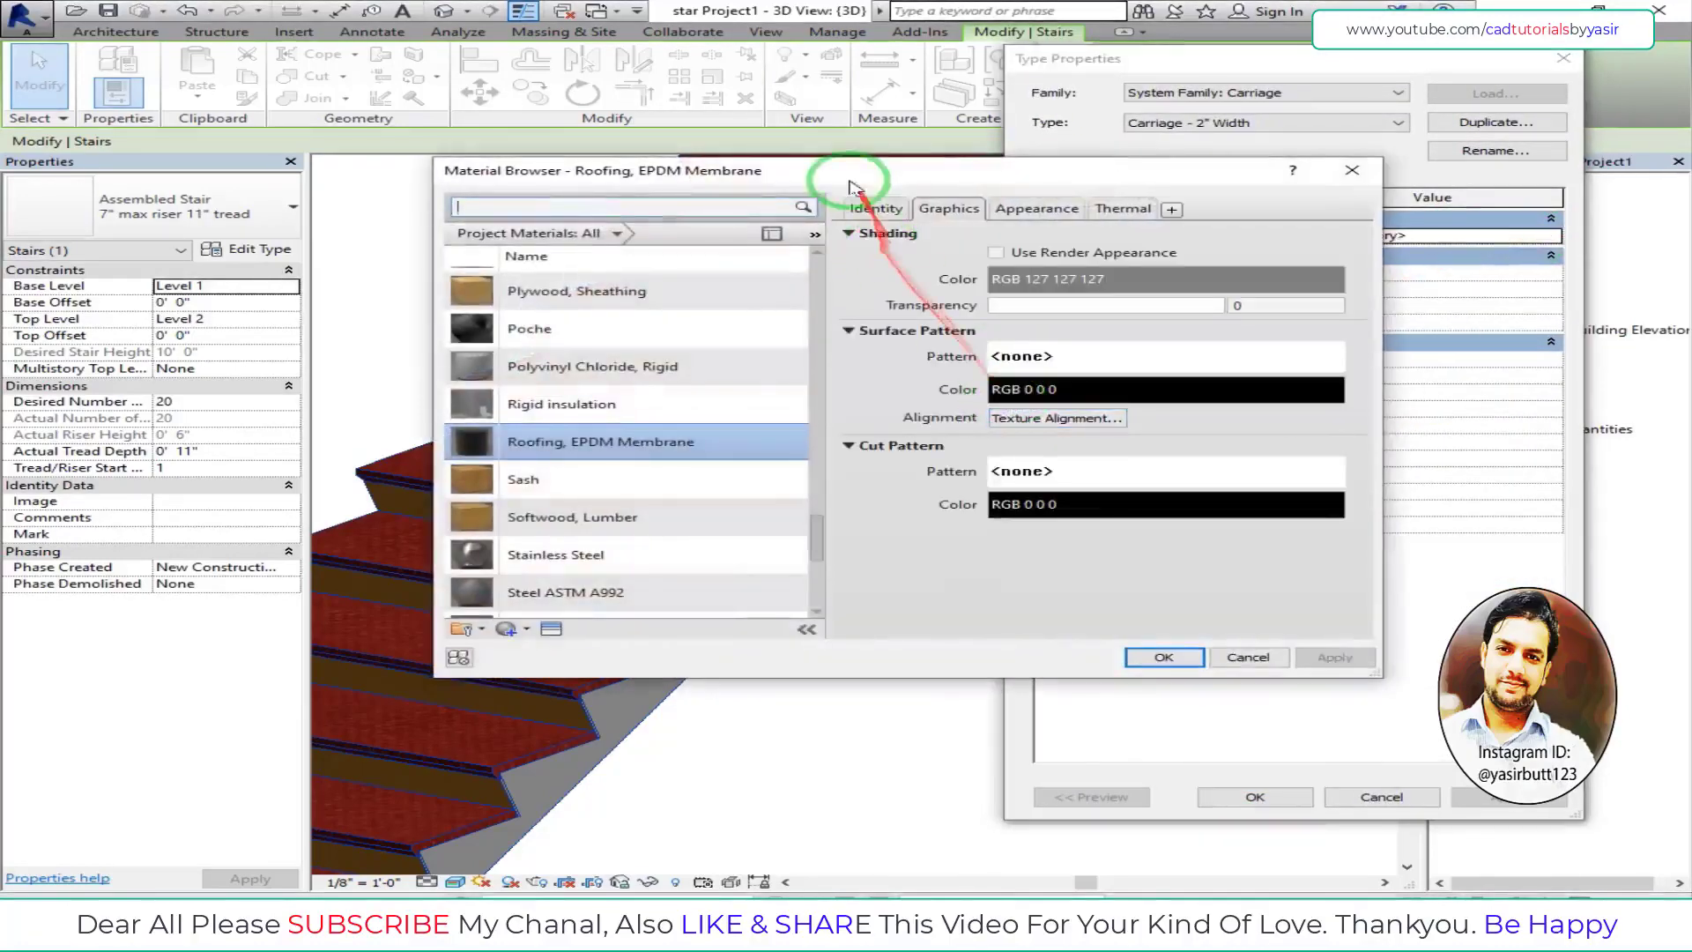
pyautogui.moveTo(948, 234); pyautogui.dragTo(996, 234)
pyautogui.scroll(-3, 999, 581)
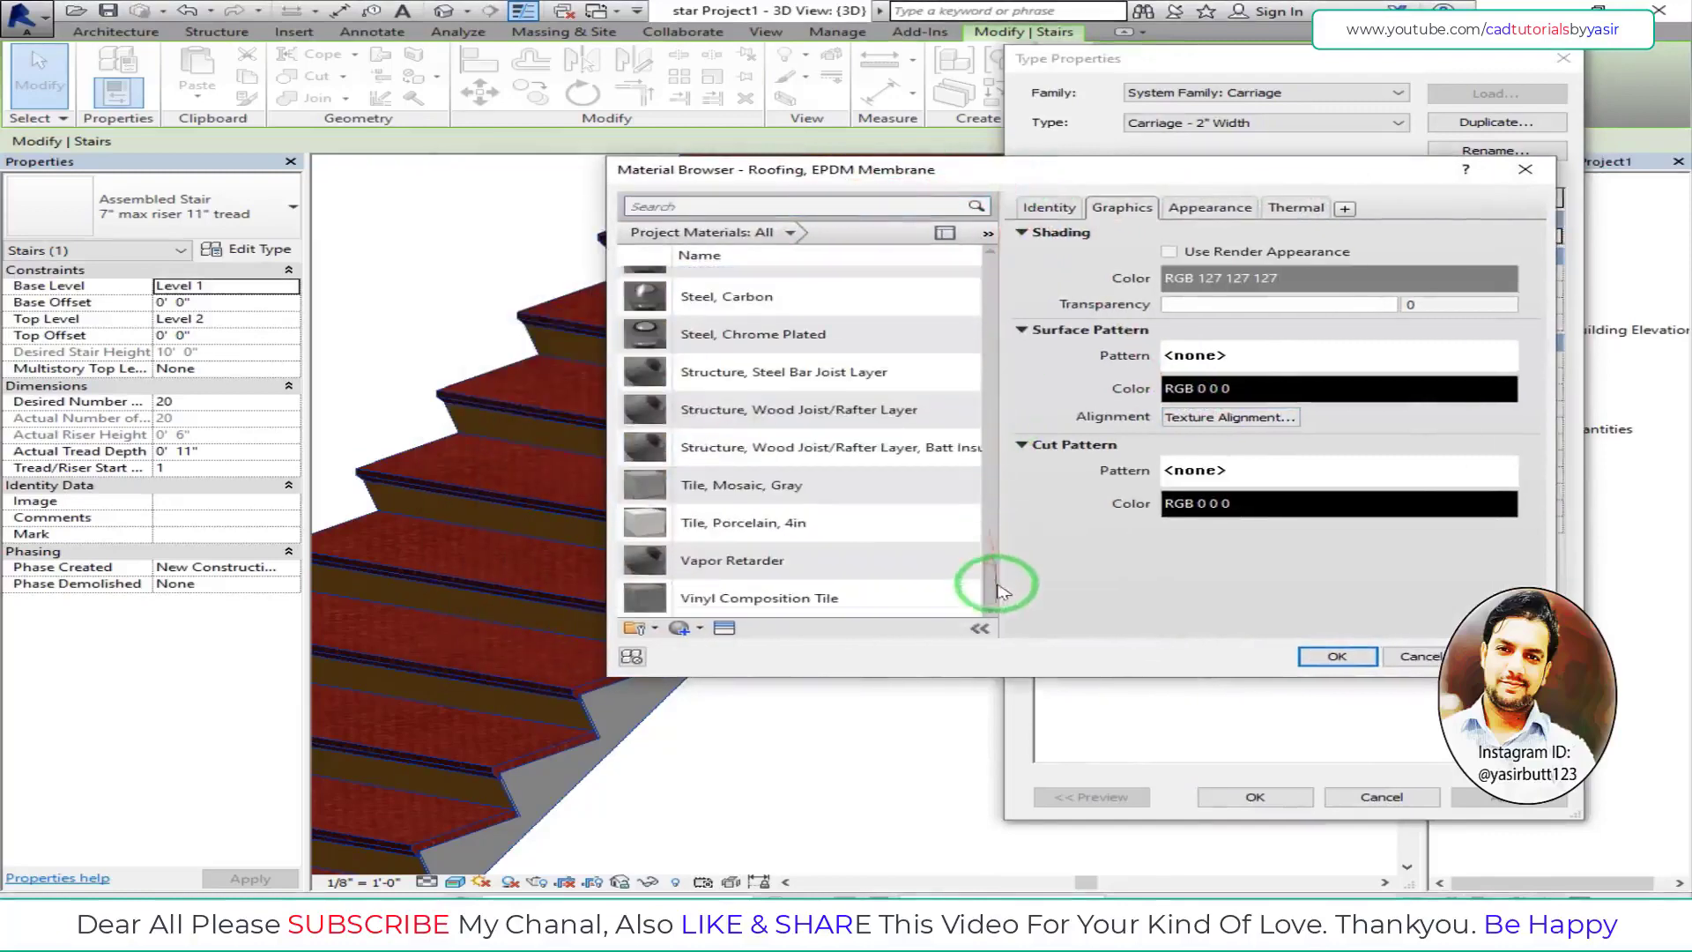
pyautogui.moveTo(991, 587); pyautogui.dragTo(991, 315)
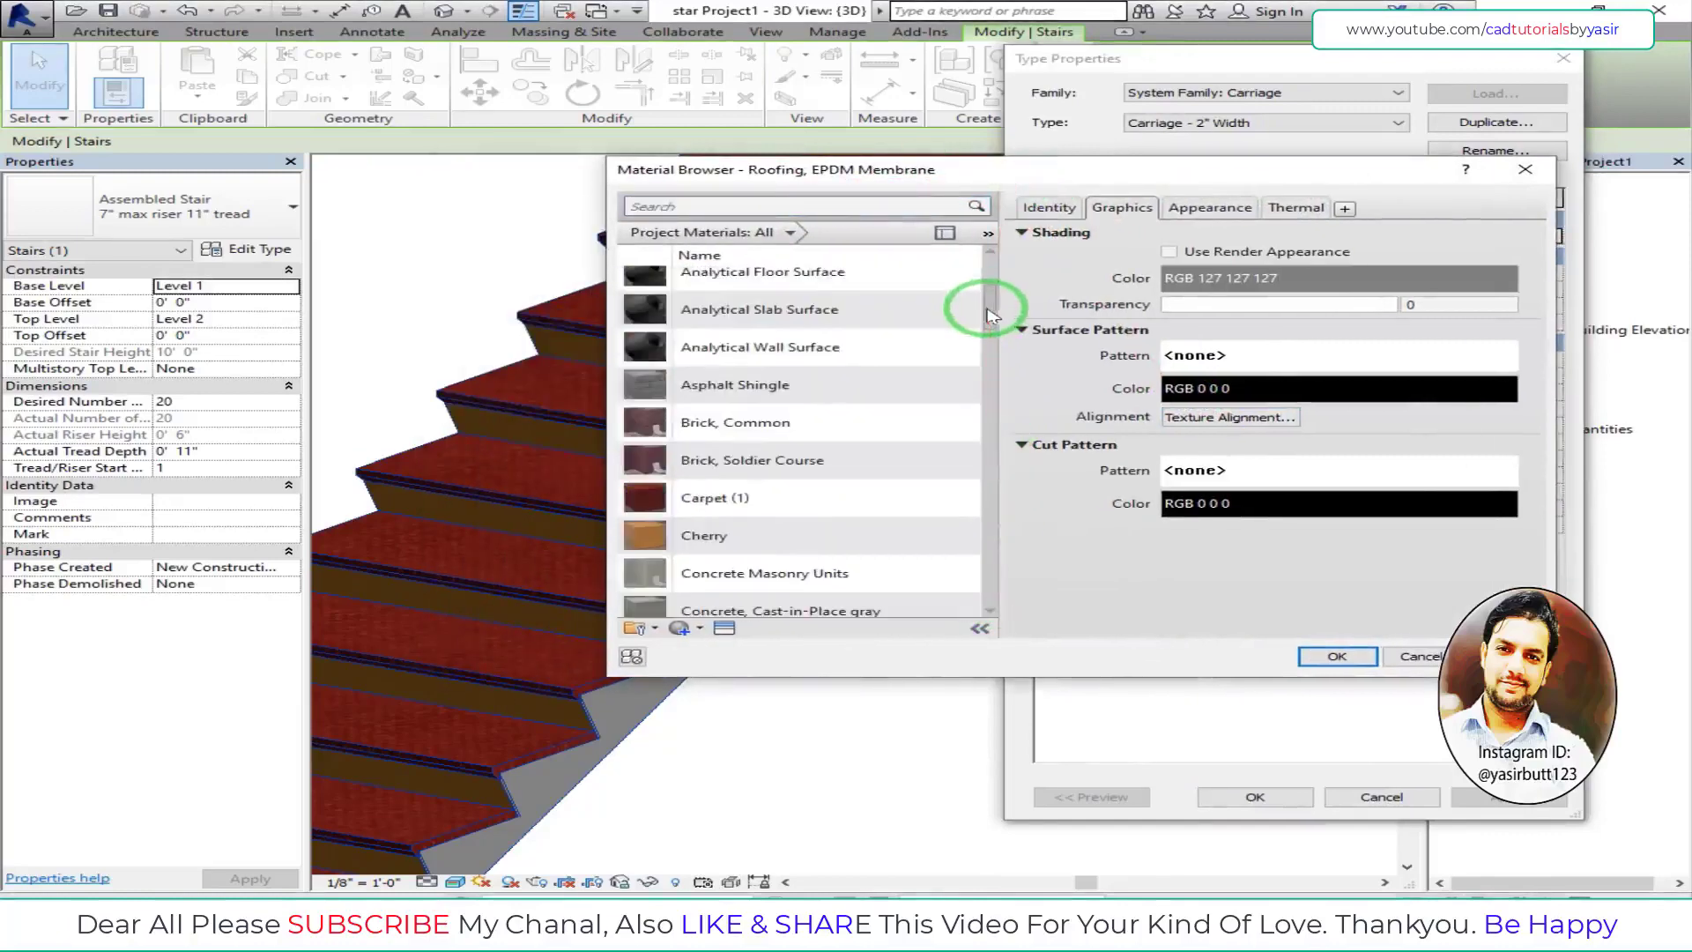
pyautogui.click(770, 389)
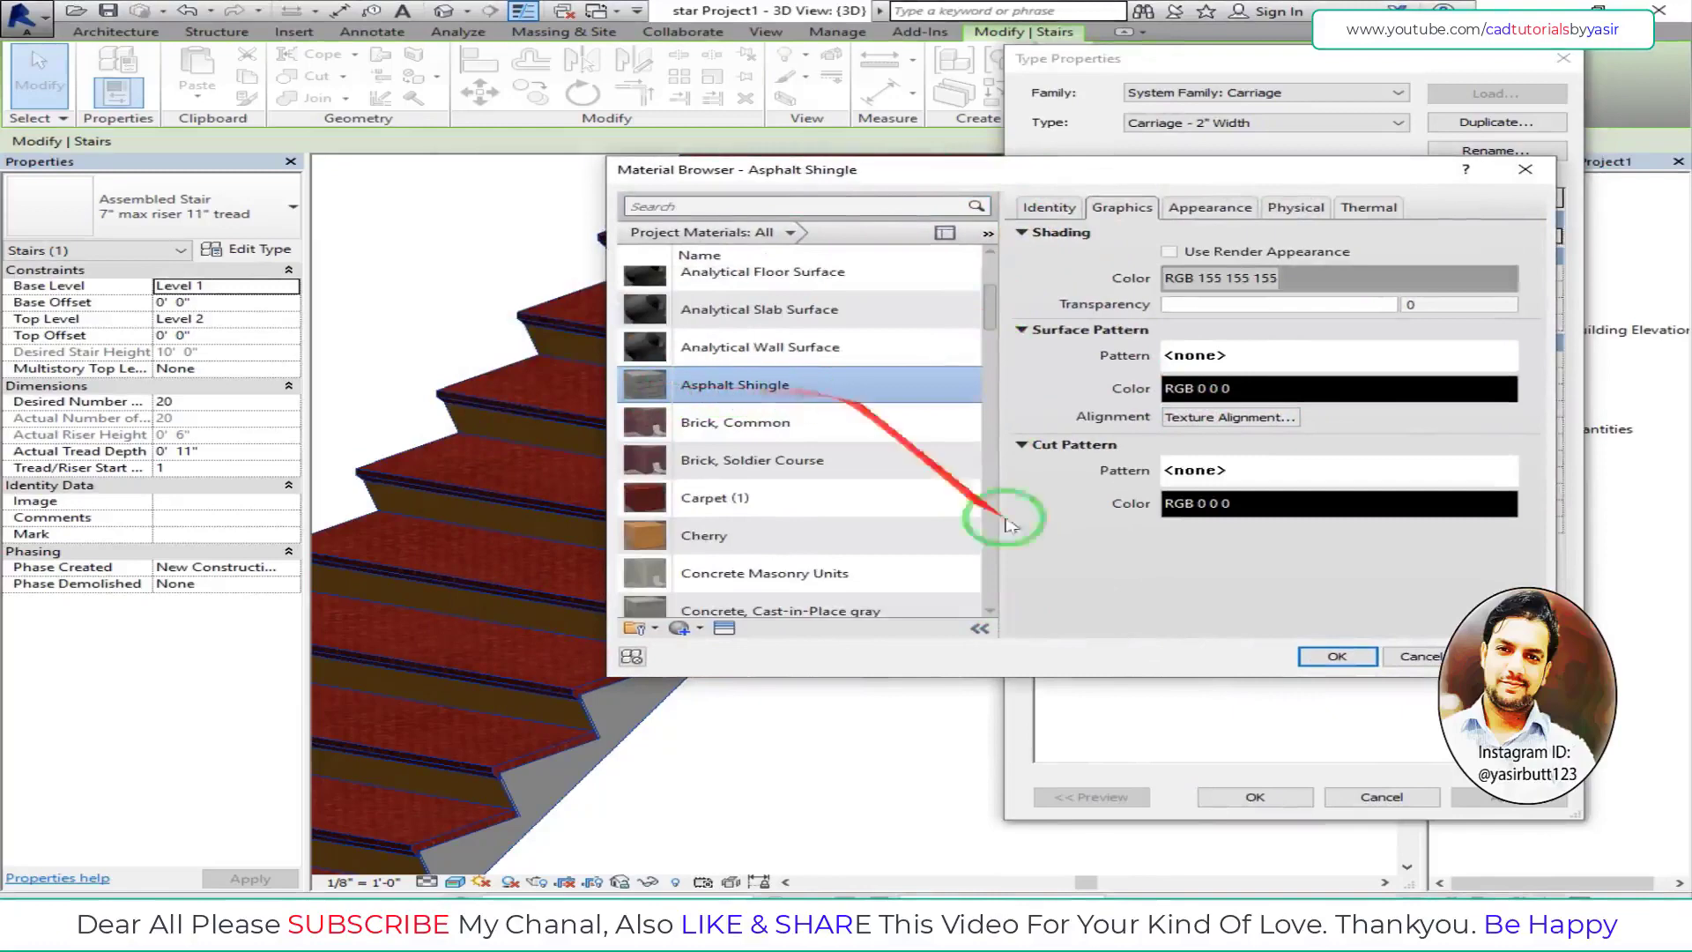
pyautogui.click(1337, 655)
pyautogui.click(1515, 800)
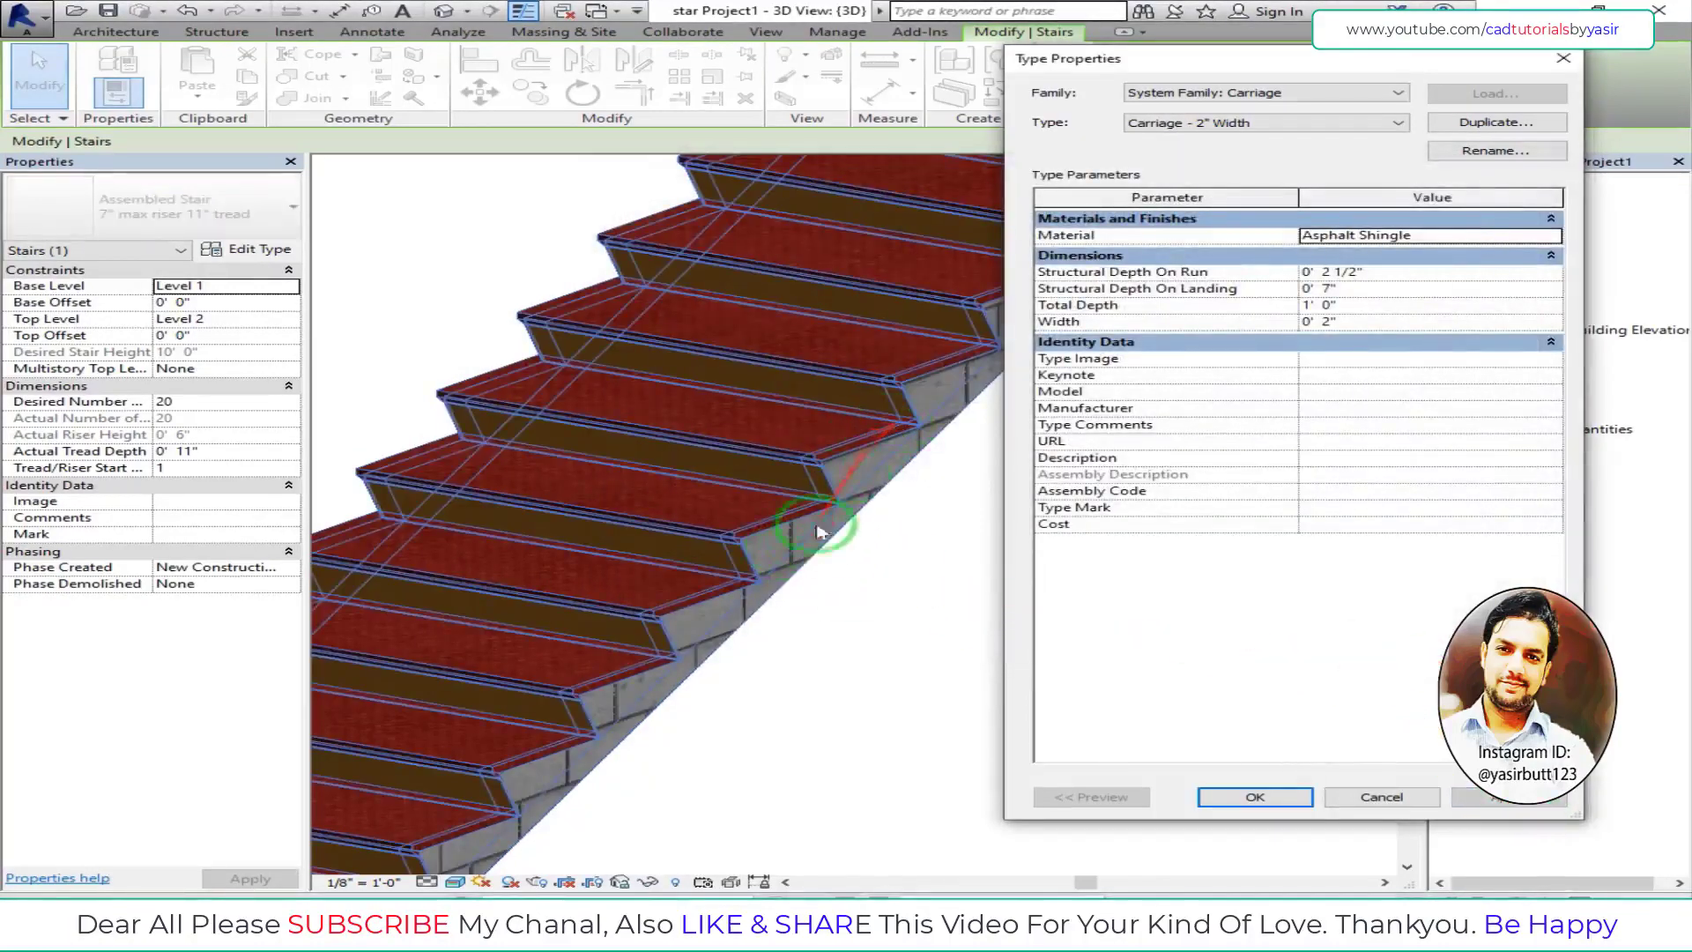
pyautogui.click(1554, 238)
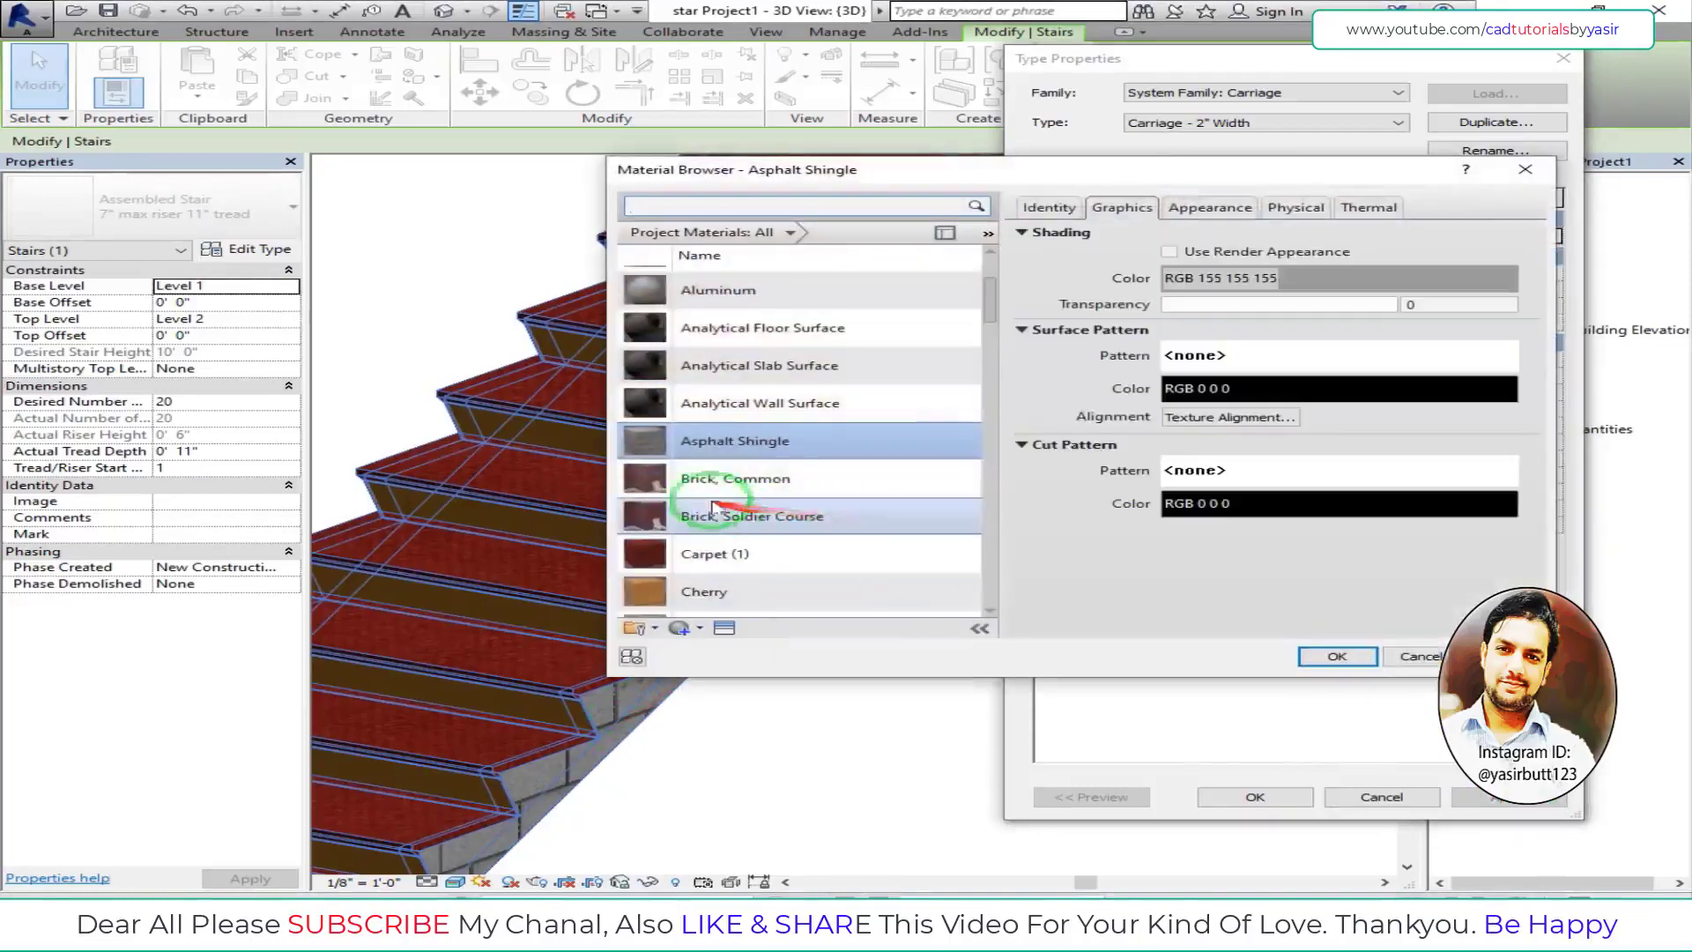
pyautogui.click(686, 484)
pyautogui.click(1338, 655)
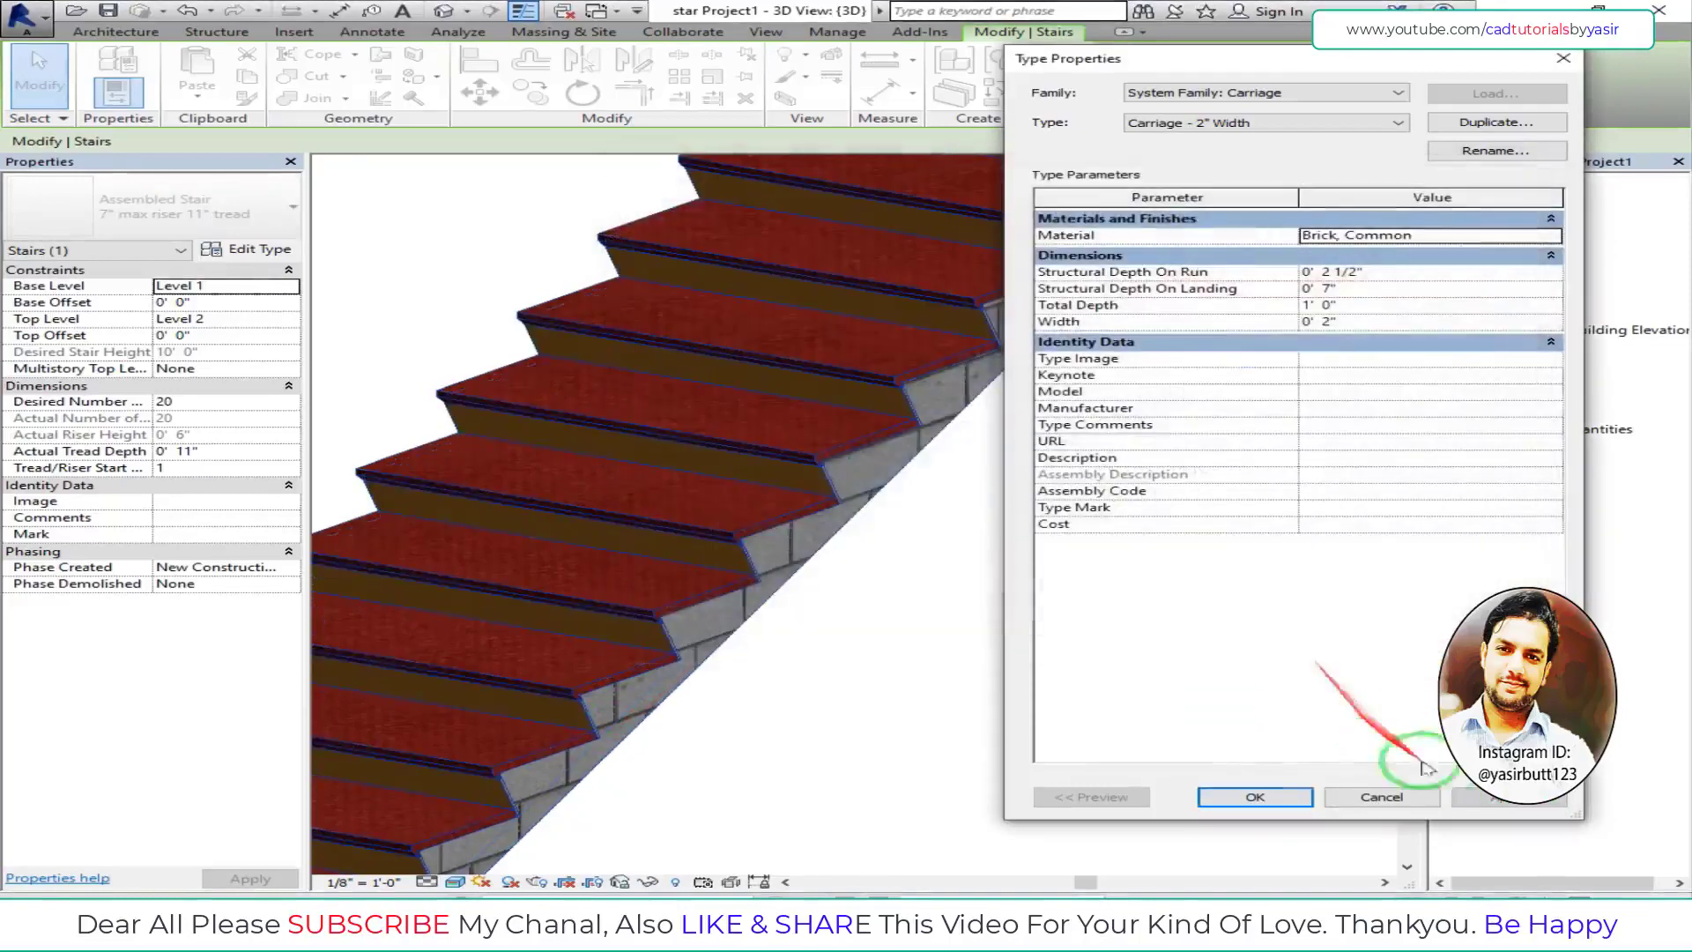
pyautogui.click(1509, 802)
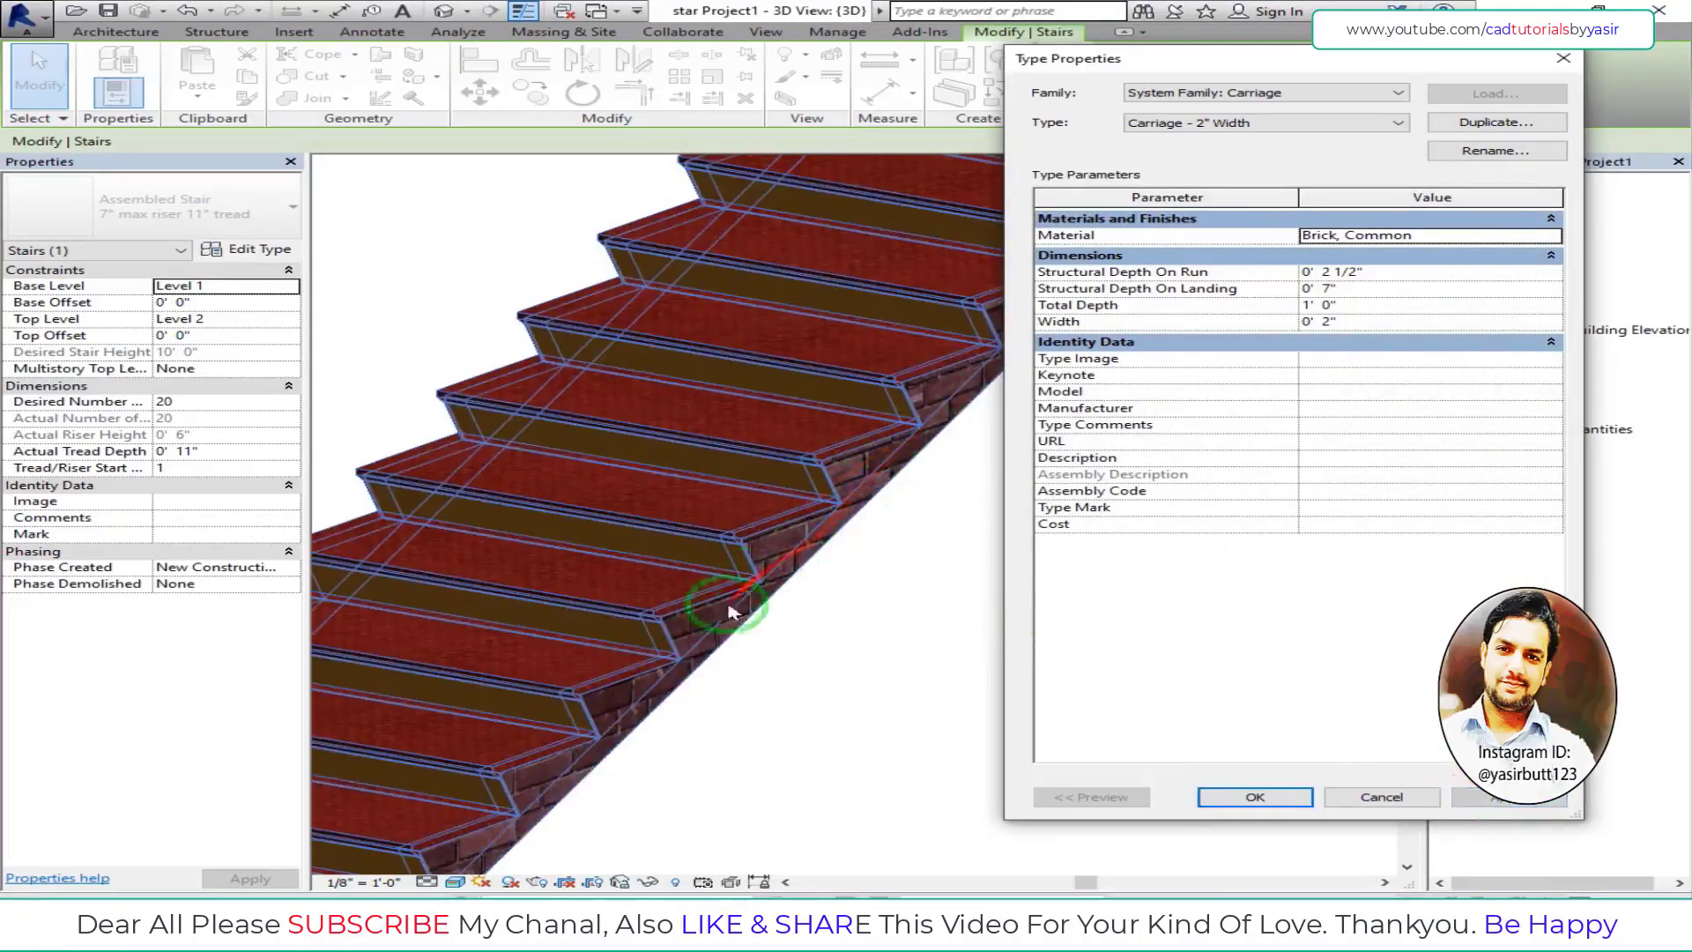
# - Set the carriage material to Concrete, Cast-in-Place gray and return to stair settings
pyautogui.click(1529, 235)
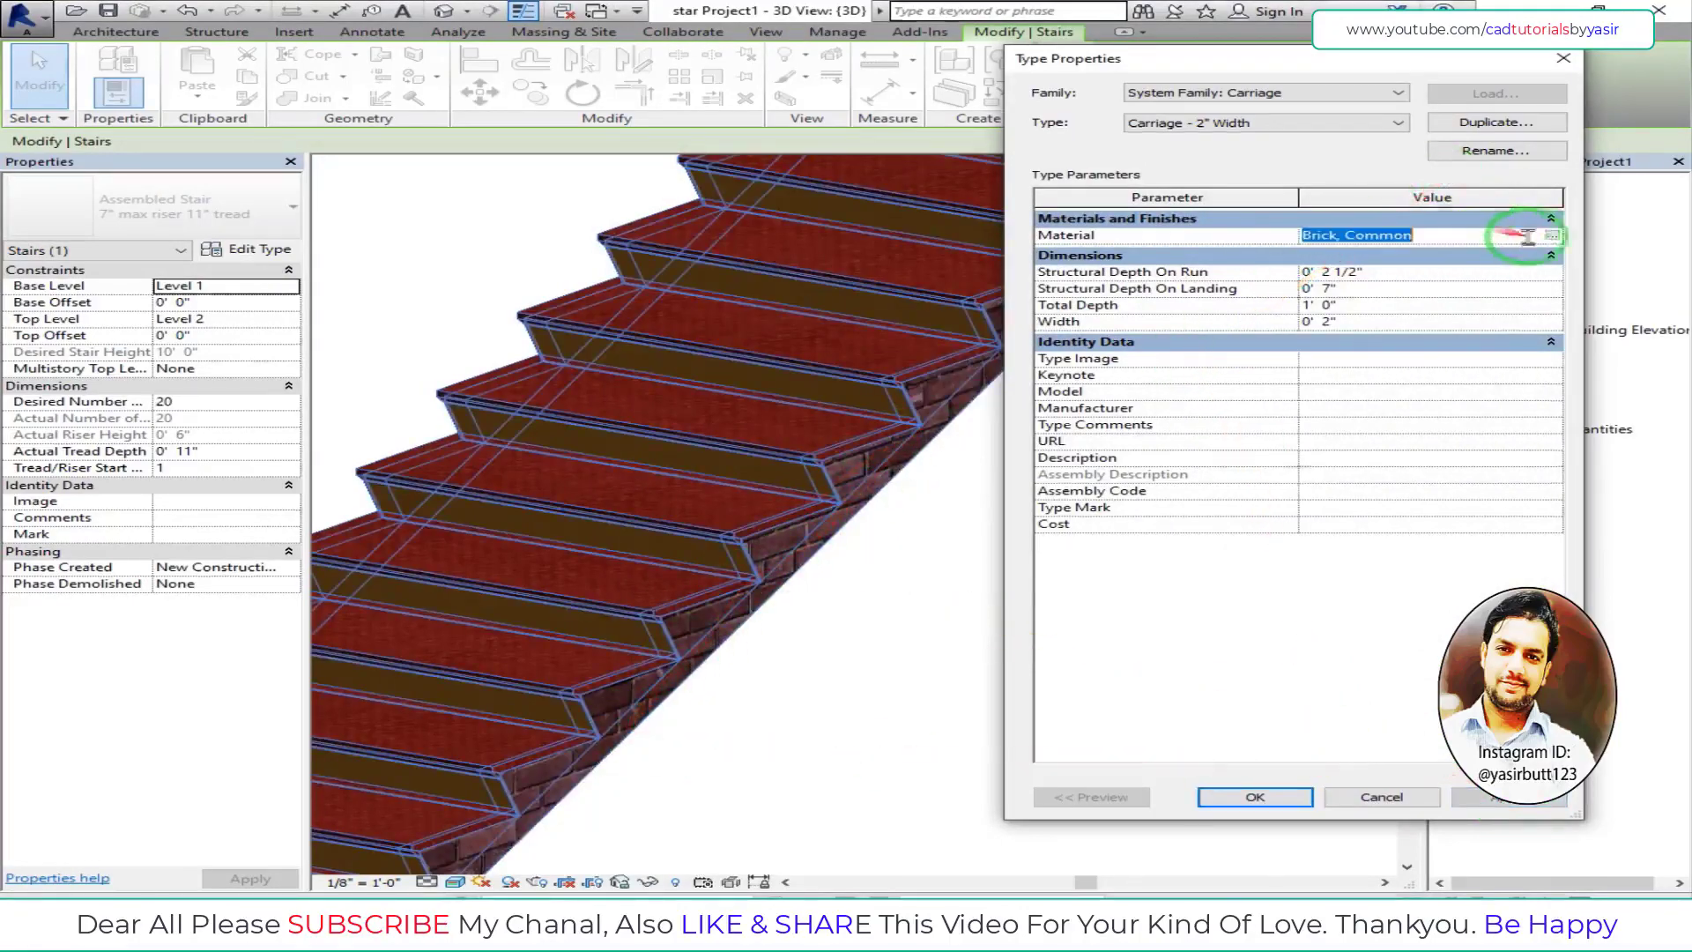
pyautogui.click(1552, 236)
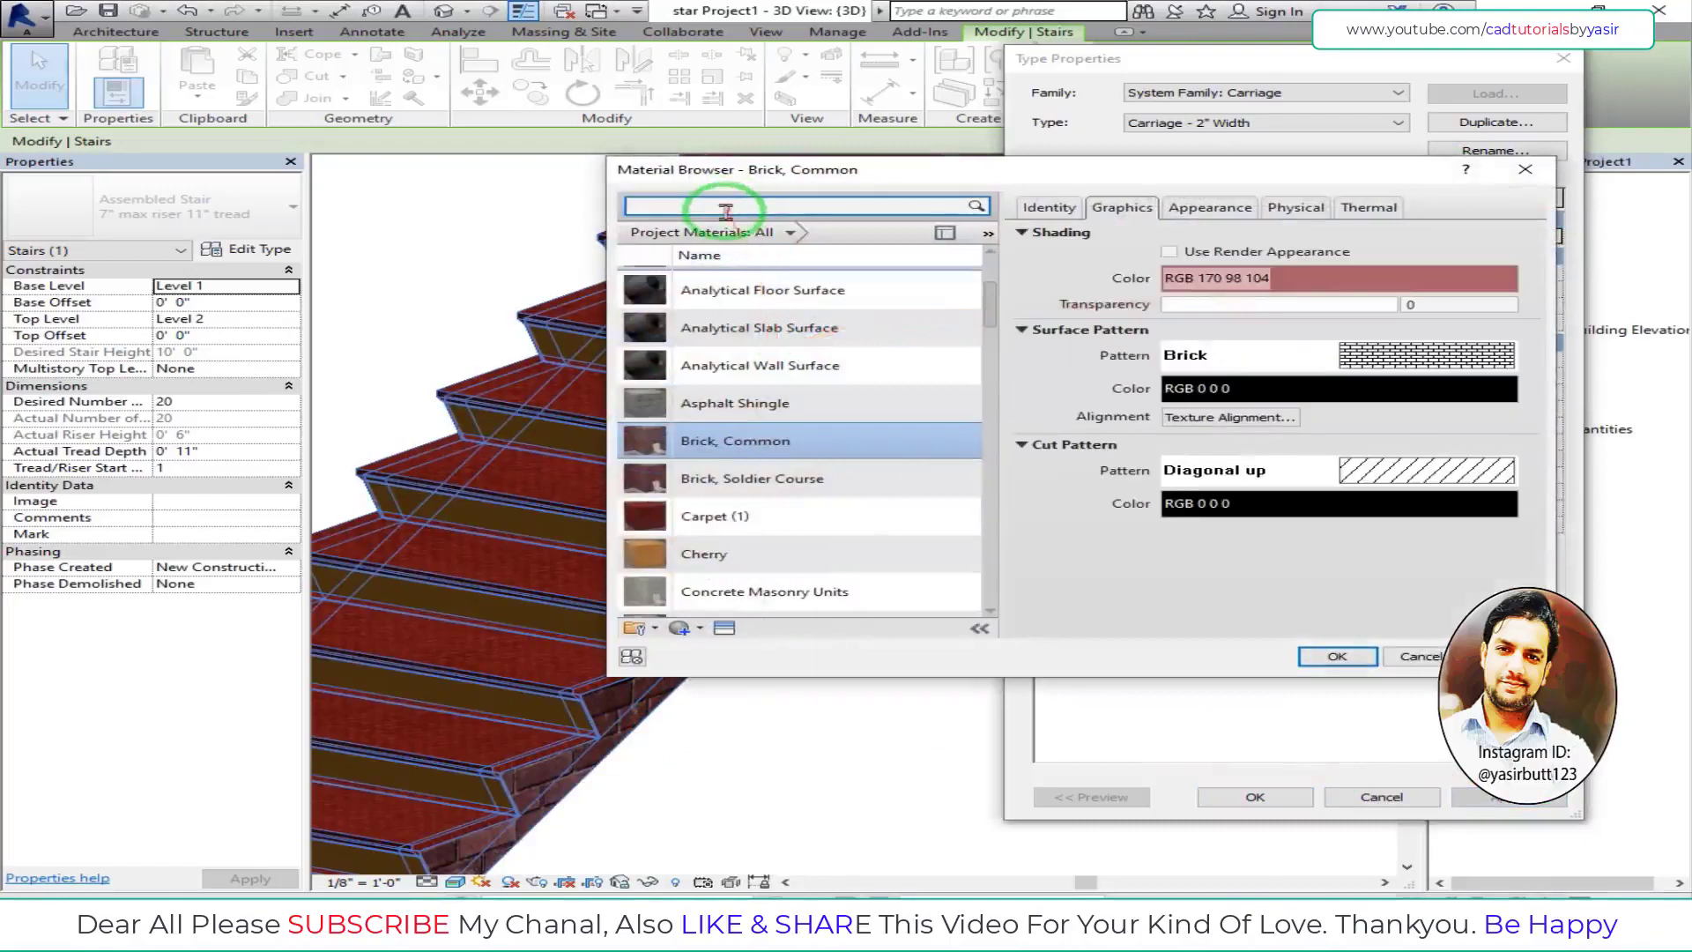
pyautogui.write('con')
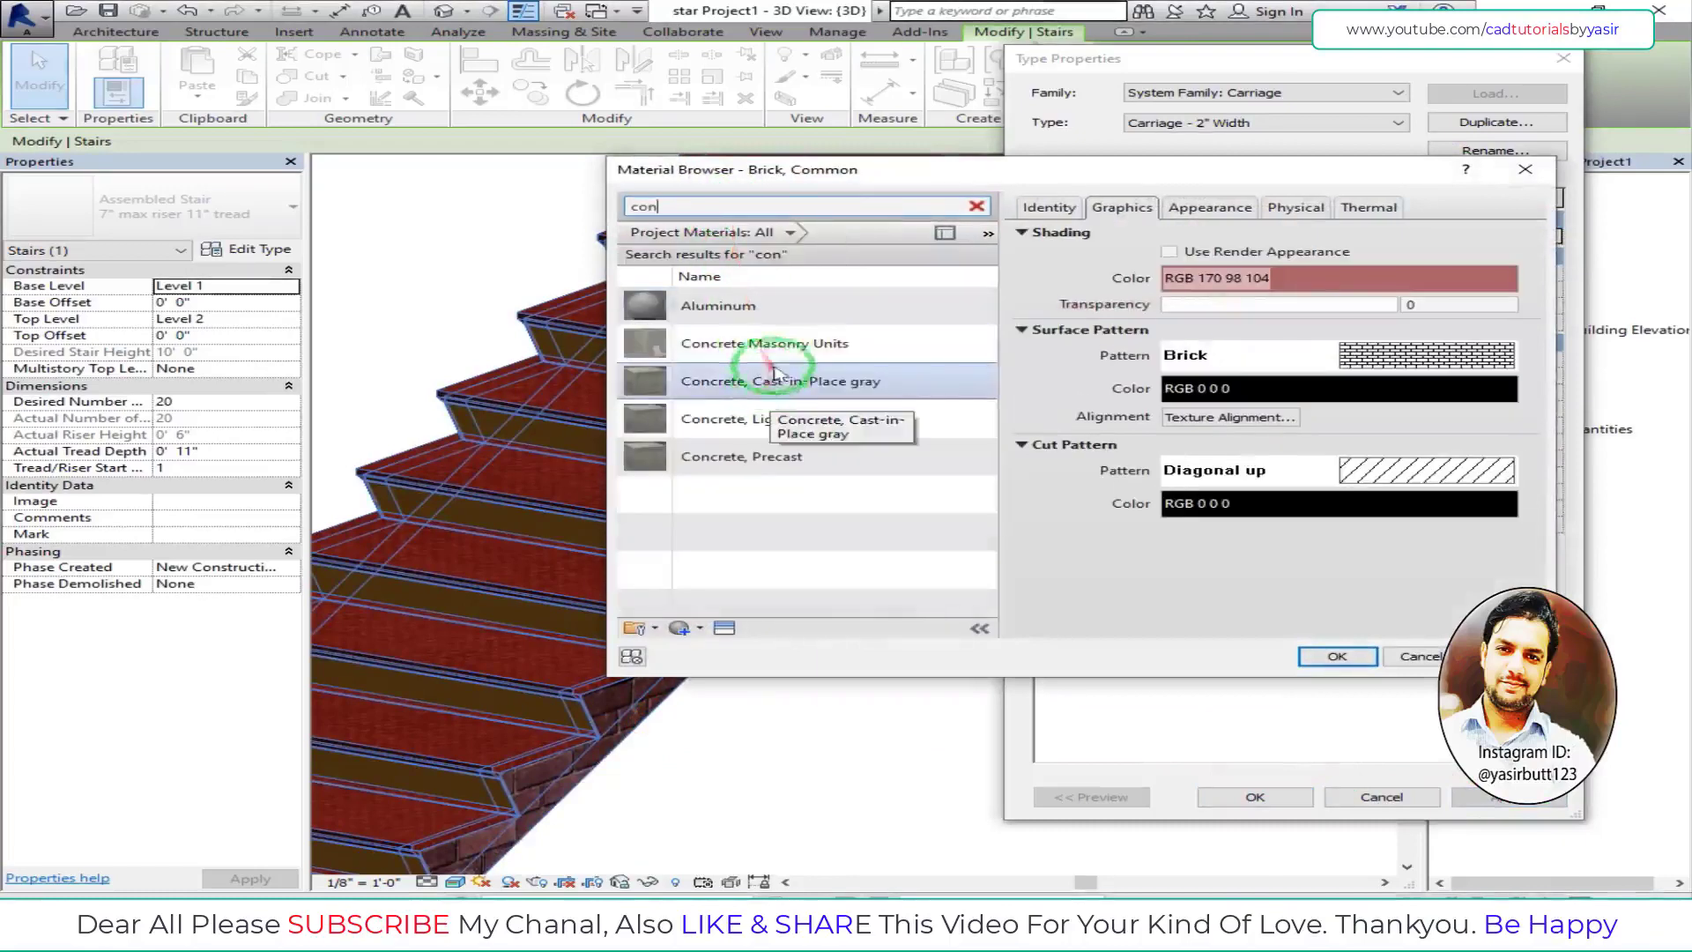
pyautogui.click(740, 380)
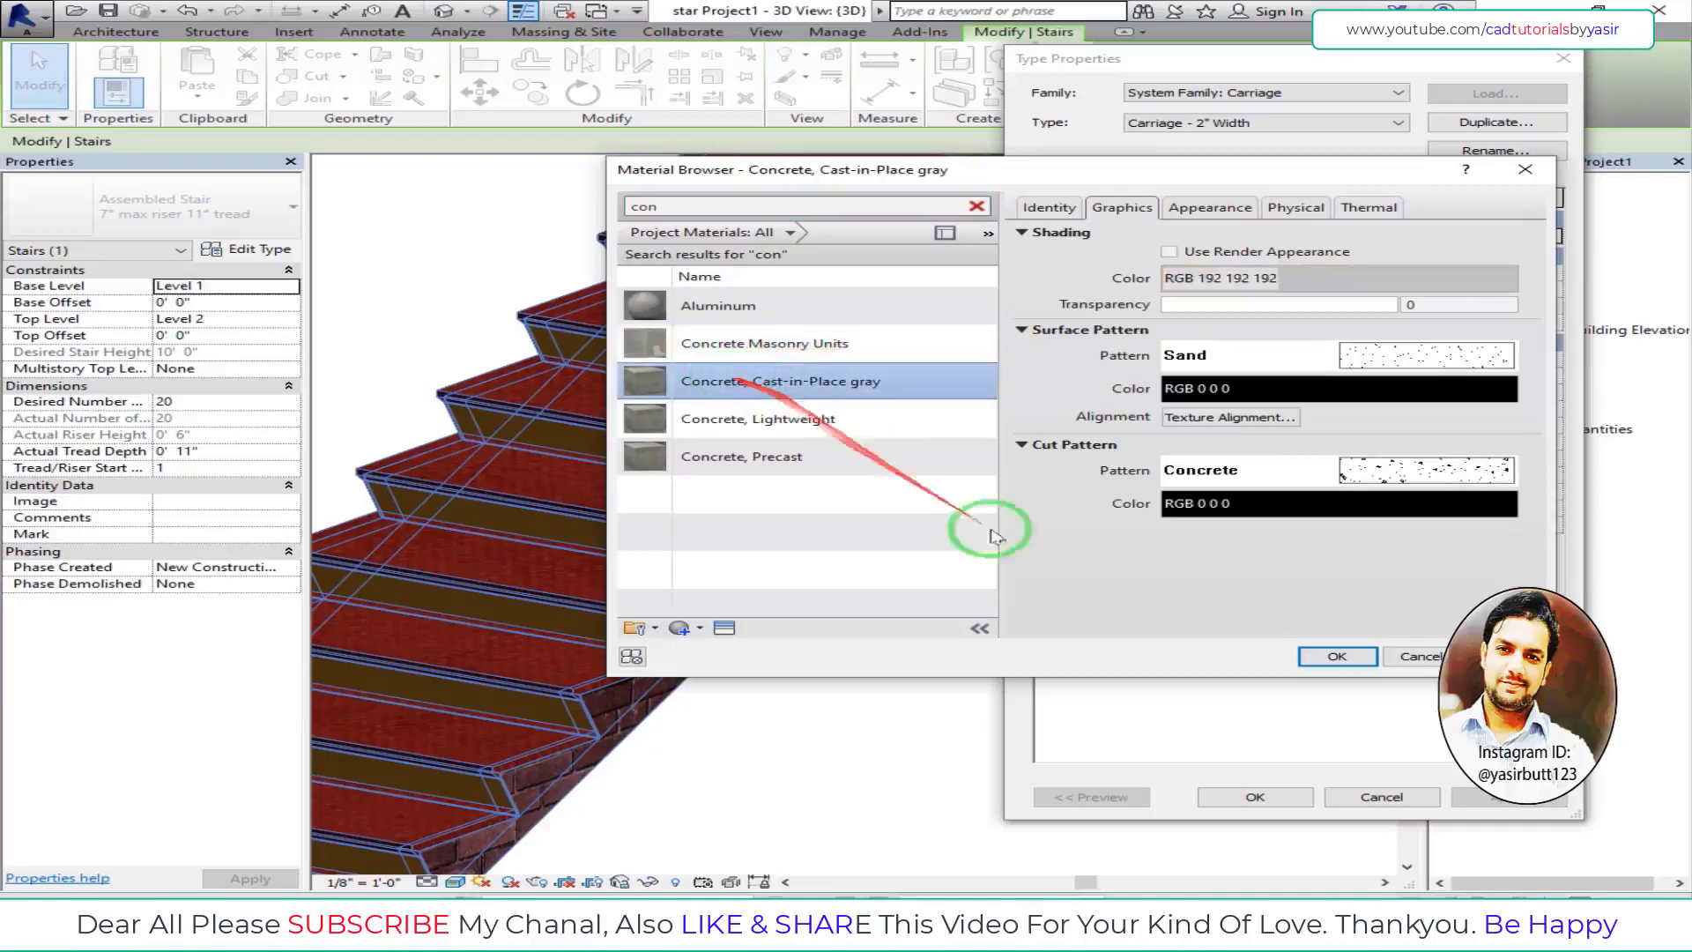
pyautogui.click(1358, 667)
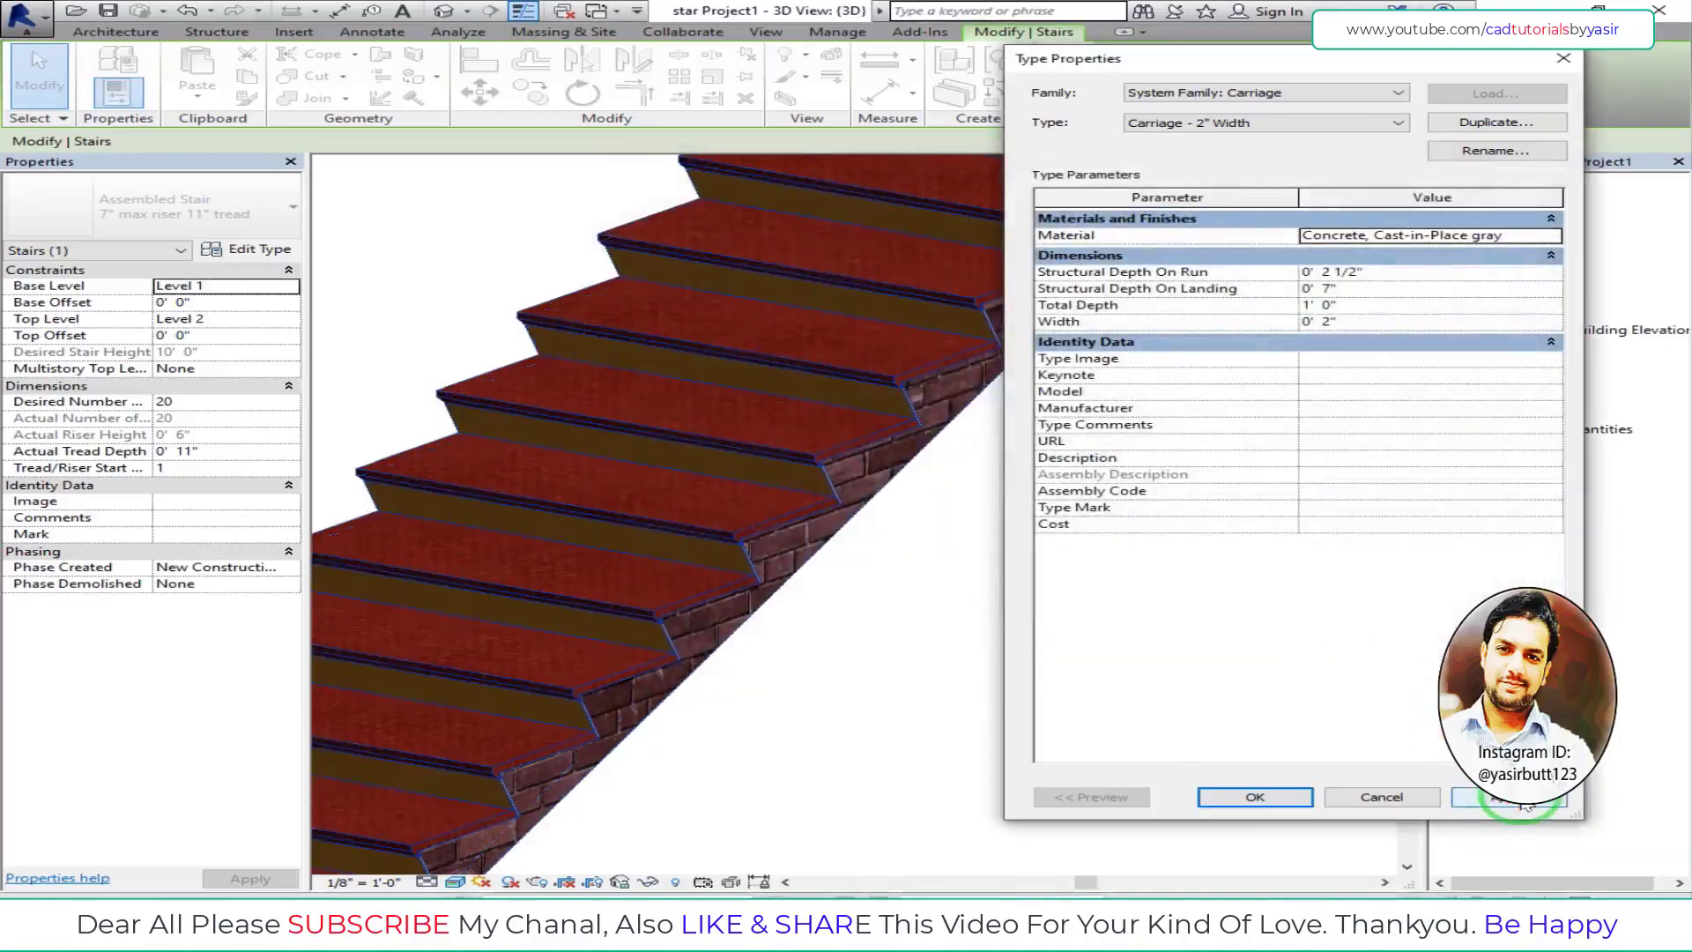
pyautogui.click(1525, 803)
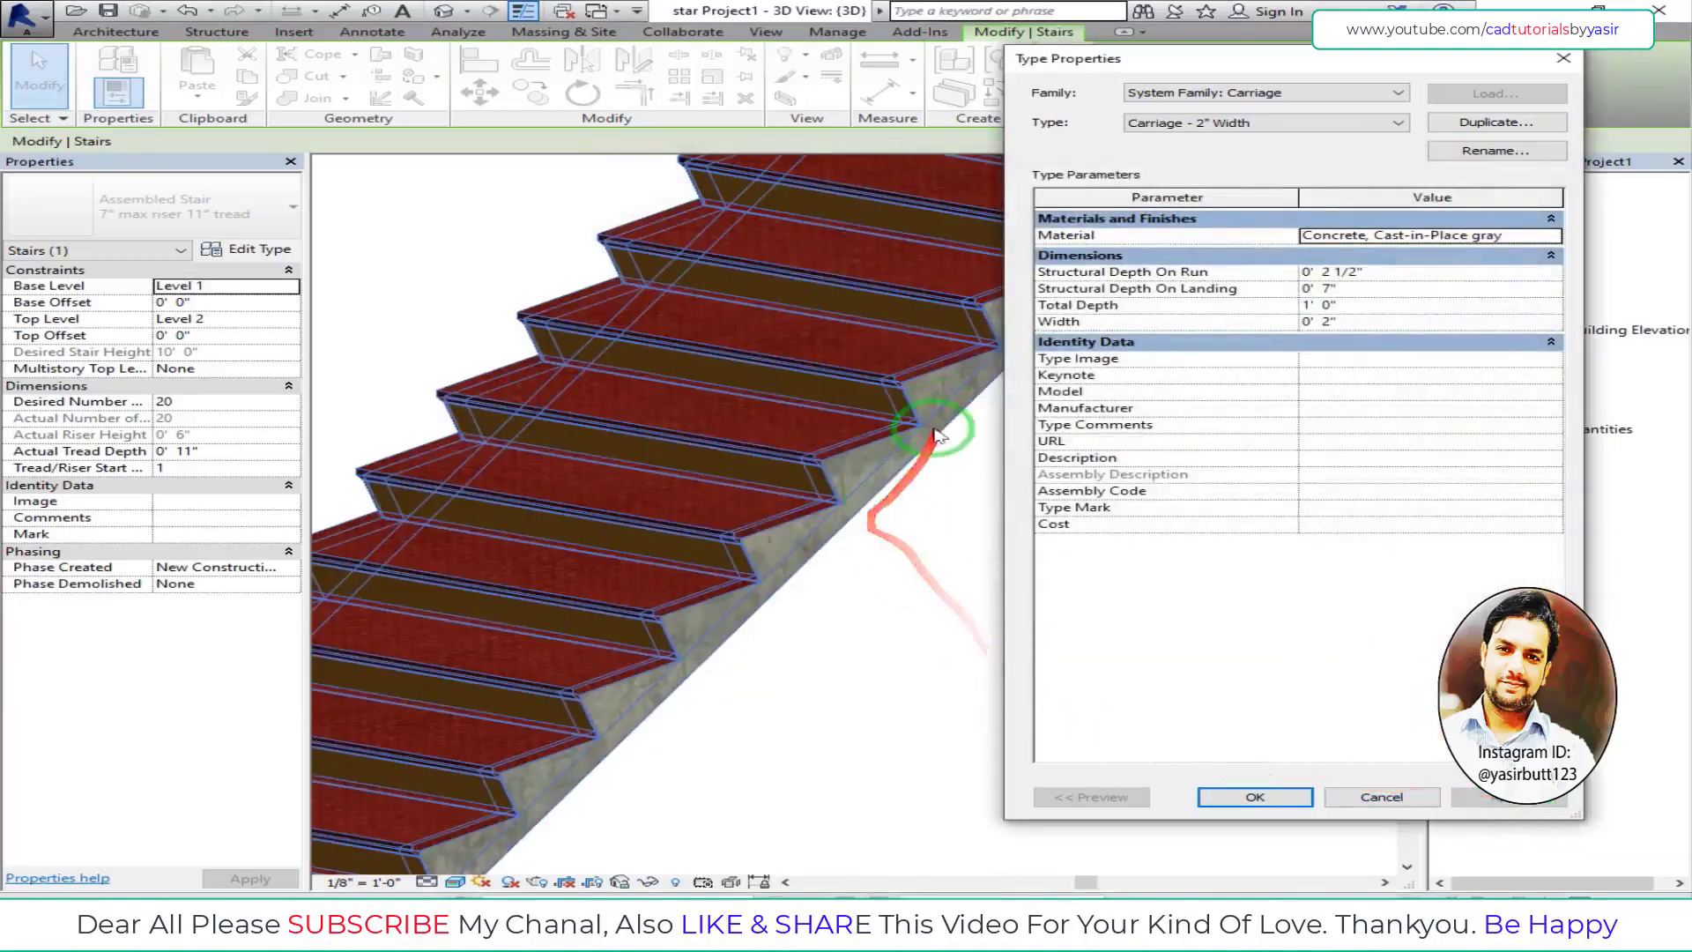
pyautogui.click(1255, 797)
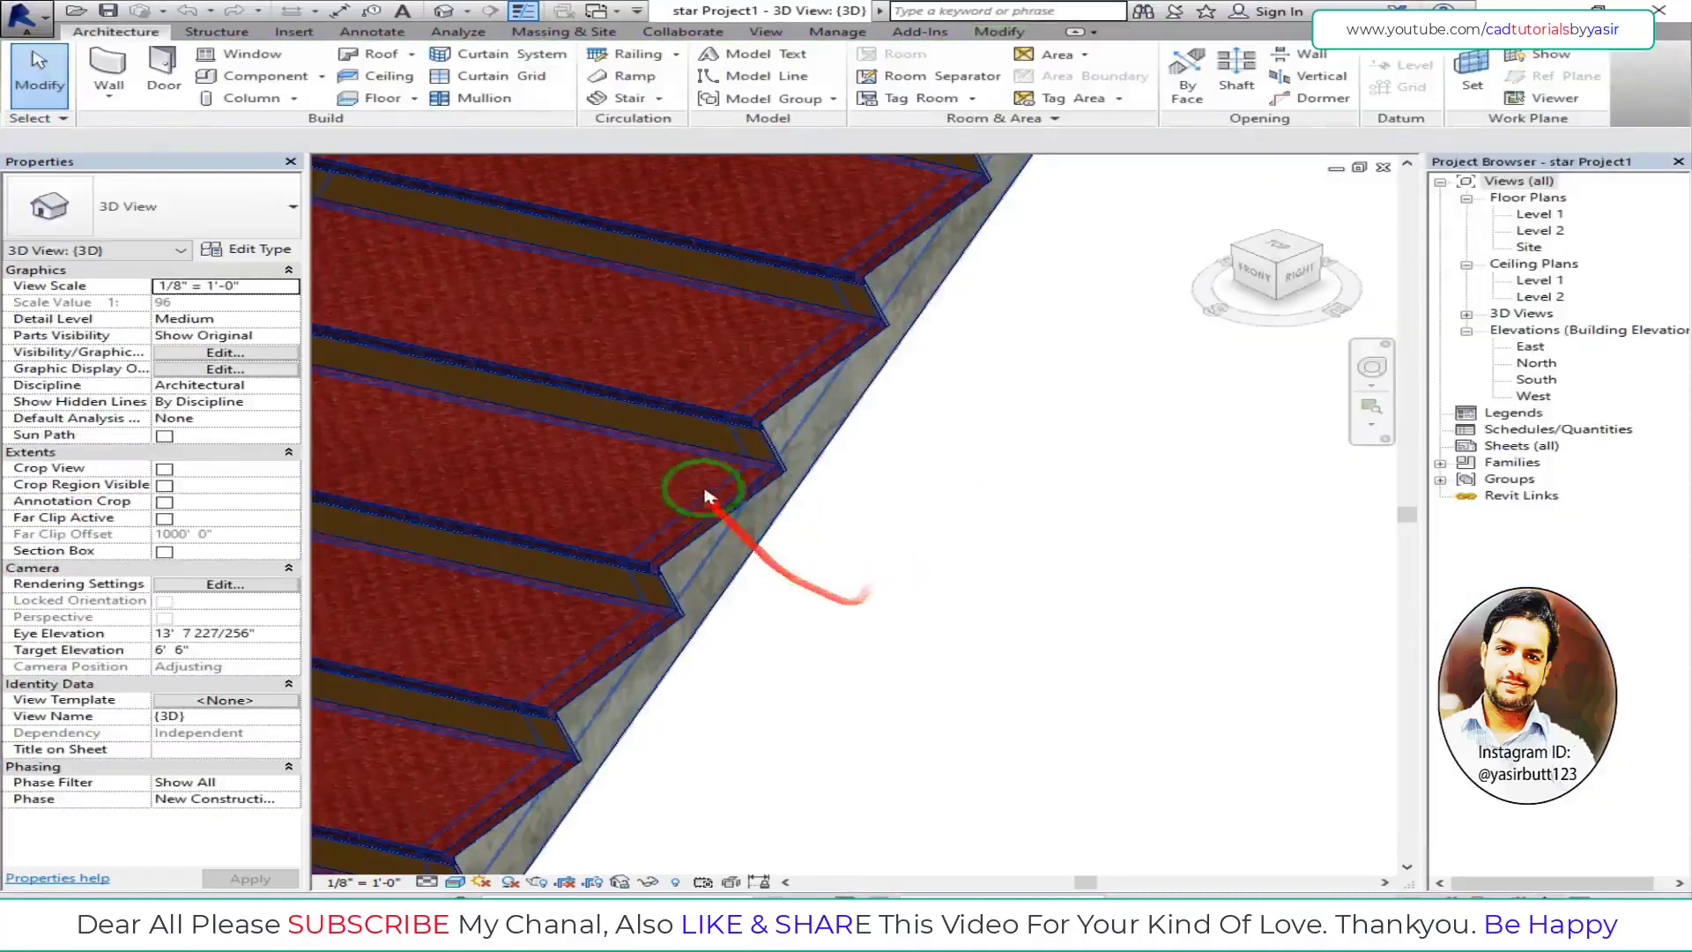
# - Select the stair and apply a 1' Right Lateral Offset in its type properties
pyautogui.click(718, 423)
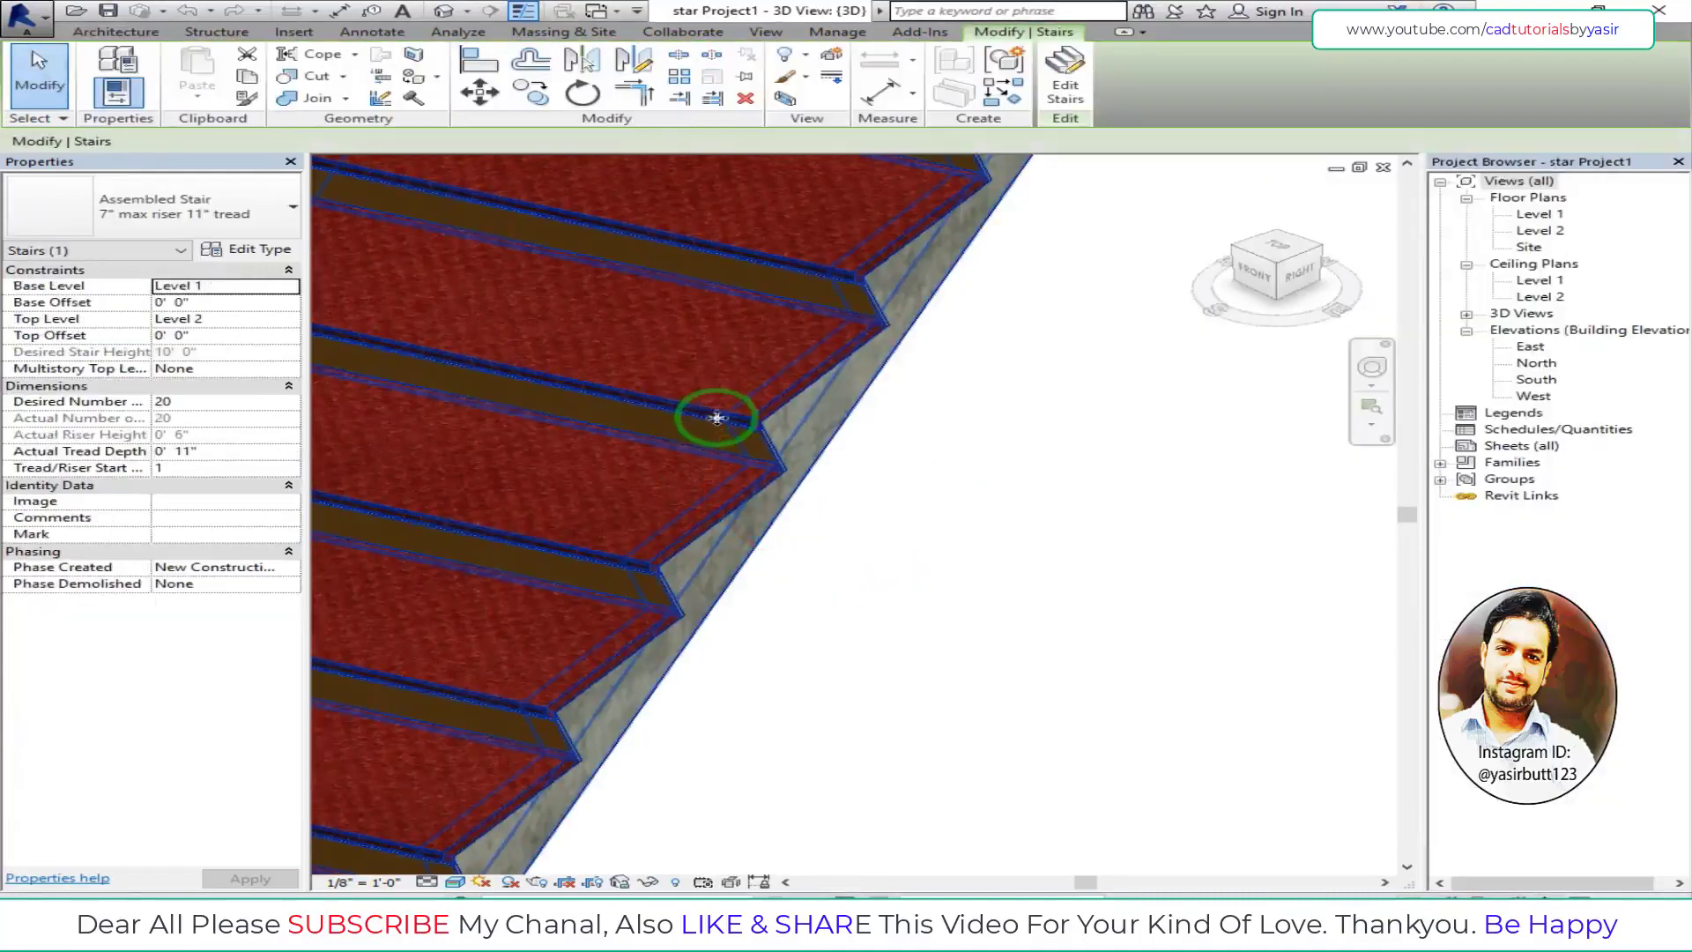
pyautogui.click(238, 253)
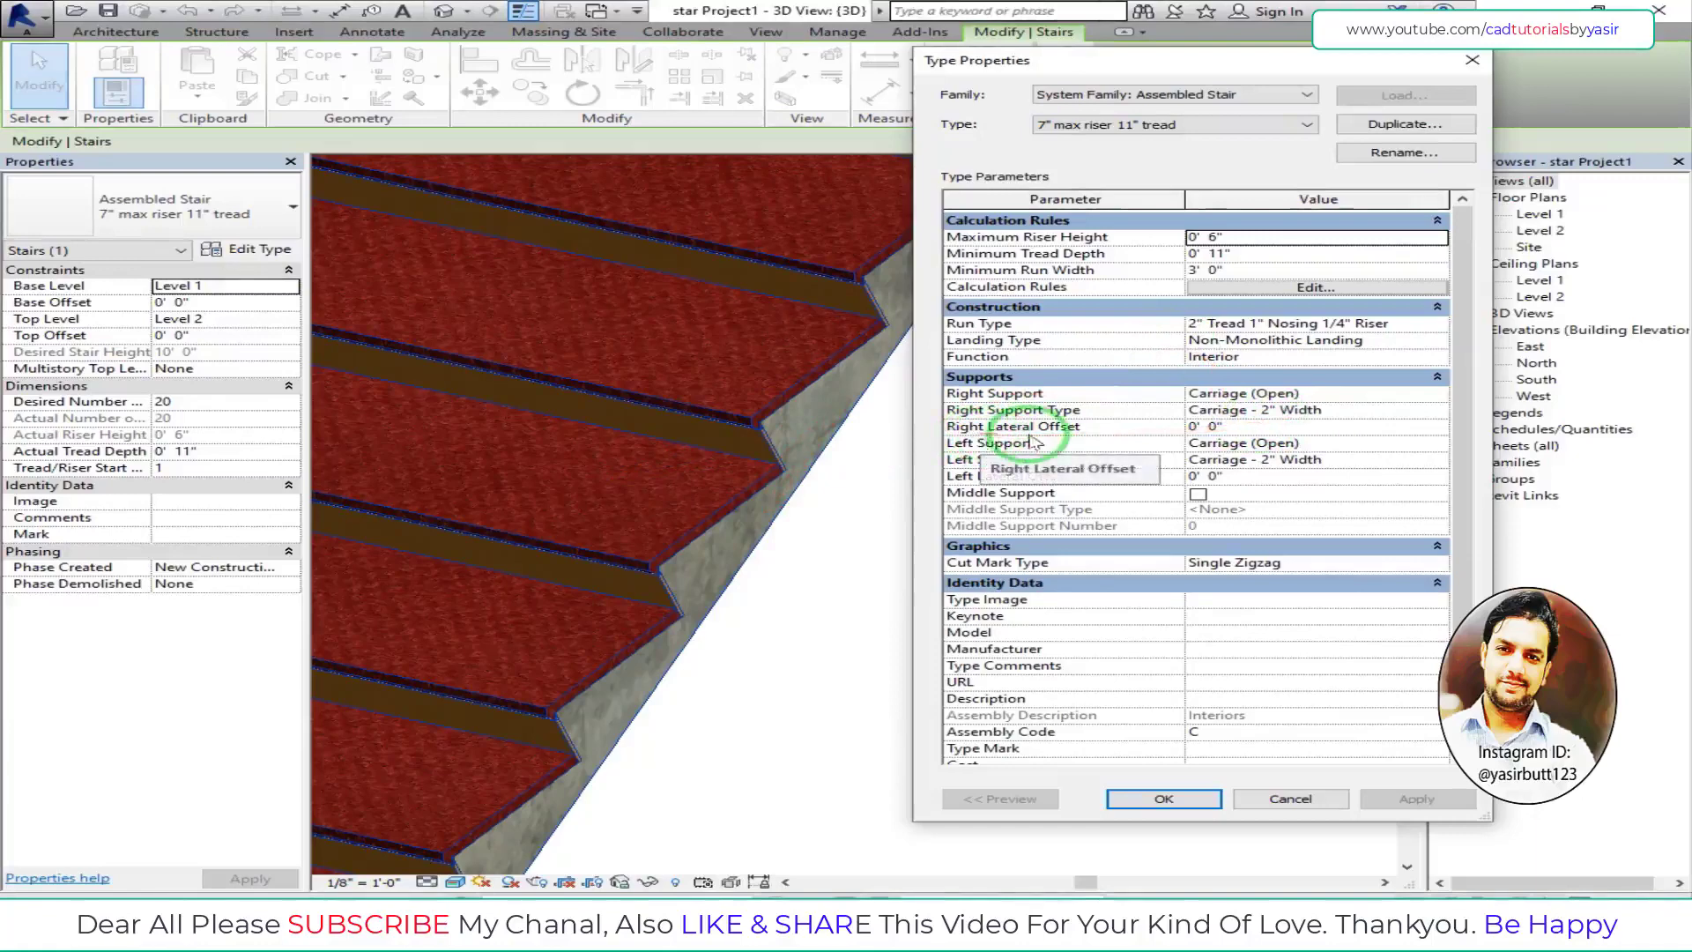
pyautogui.click(1242, 427)
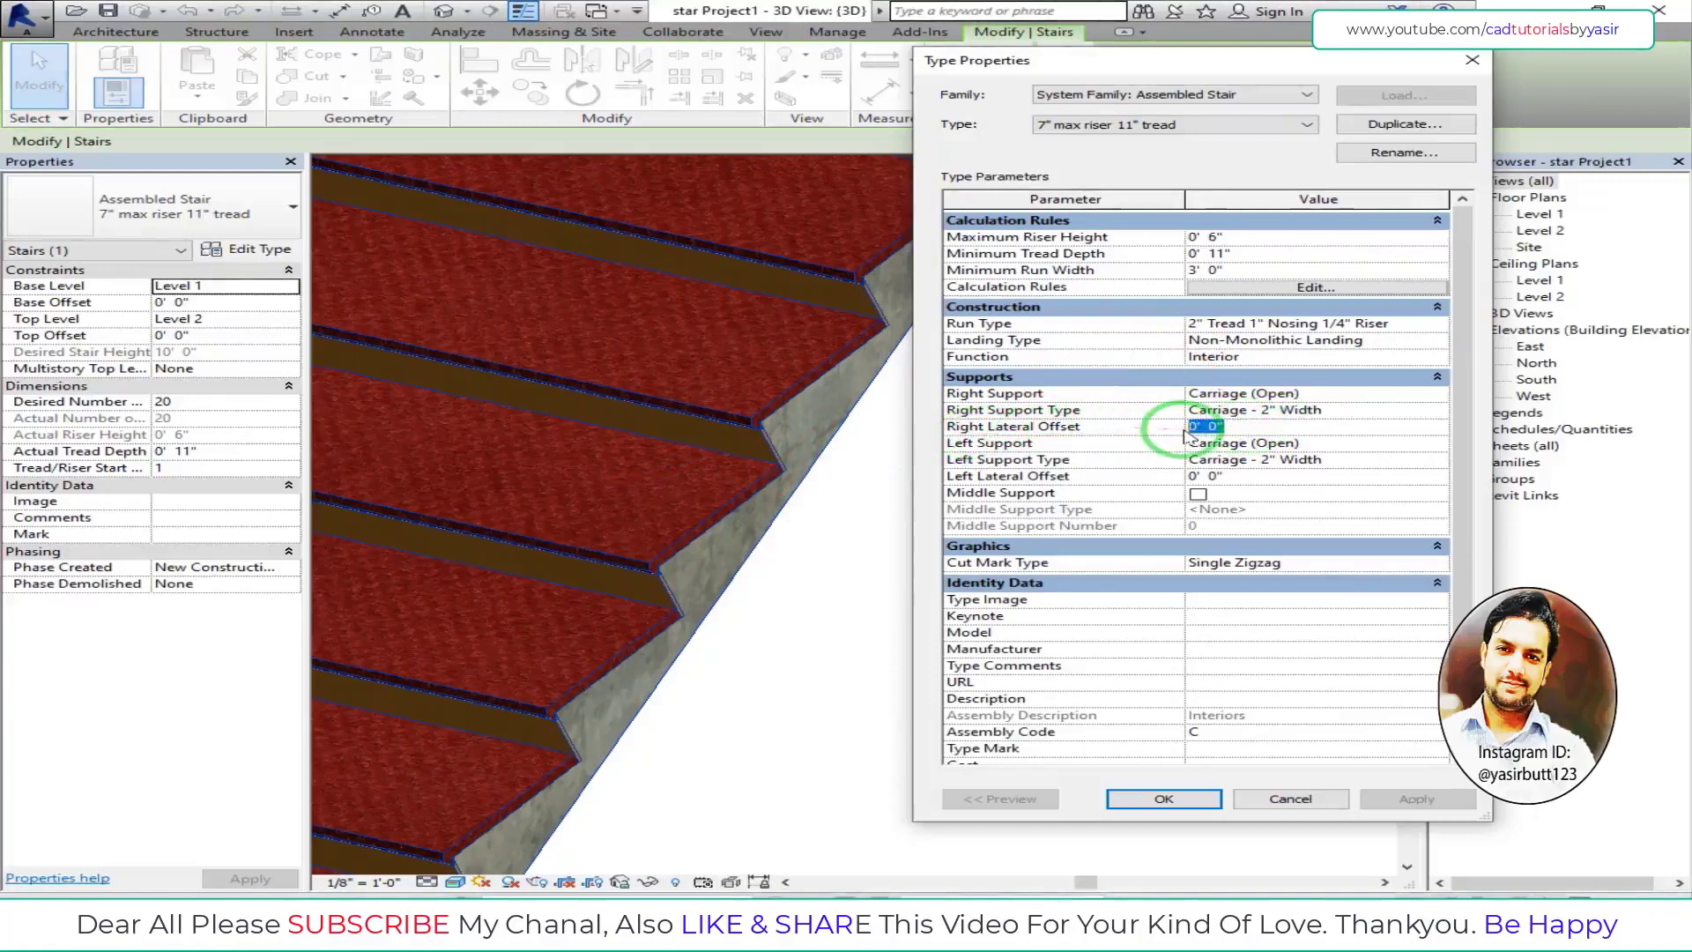
pyautogui.write('1')
pyautogui.click(1392, 799)
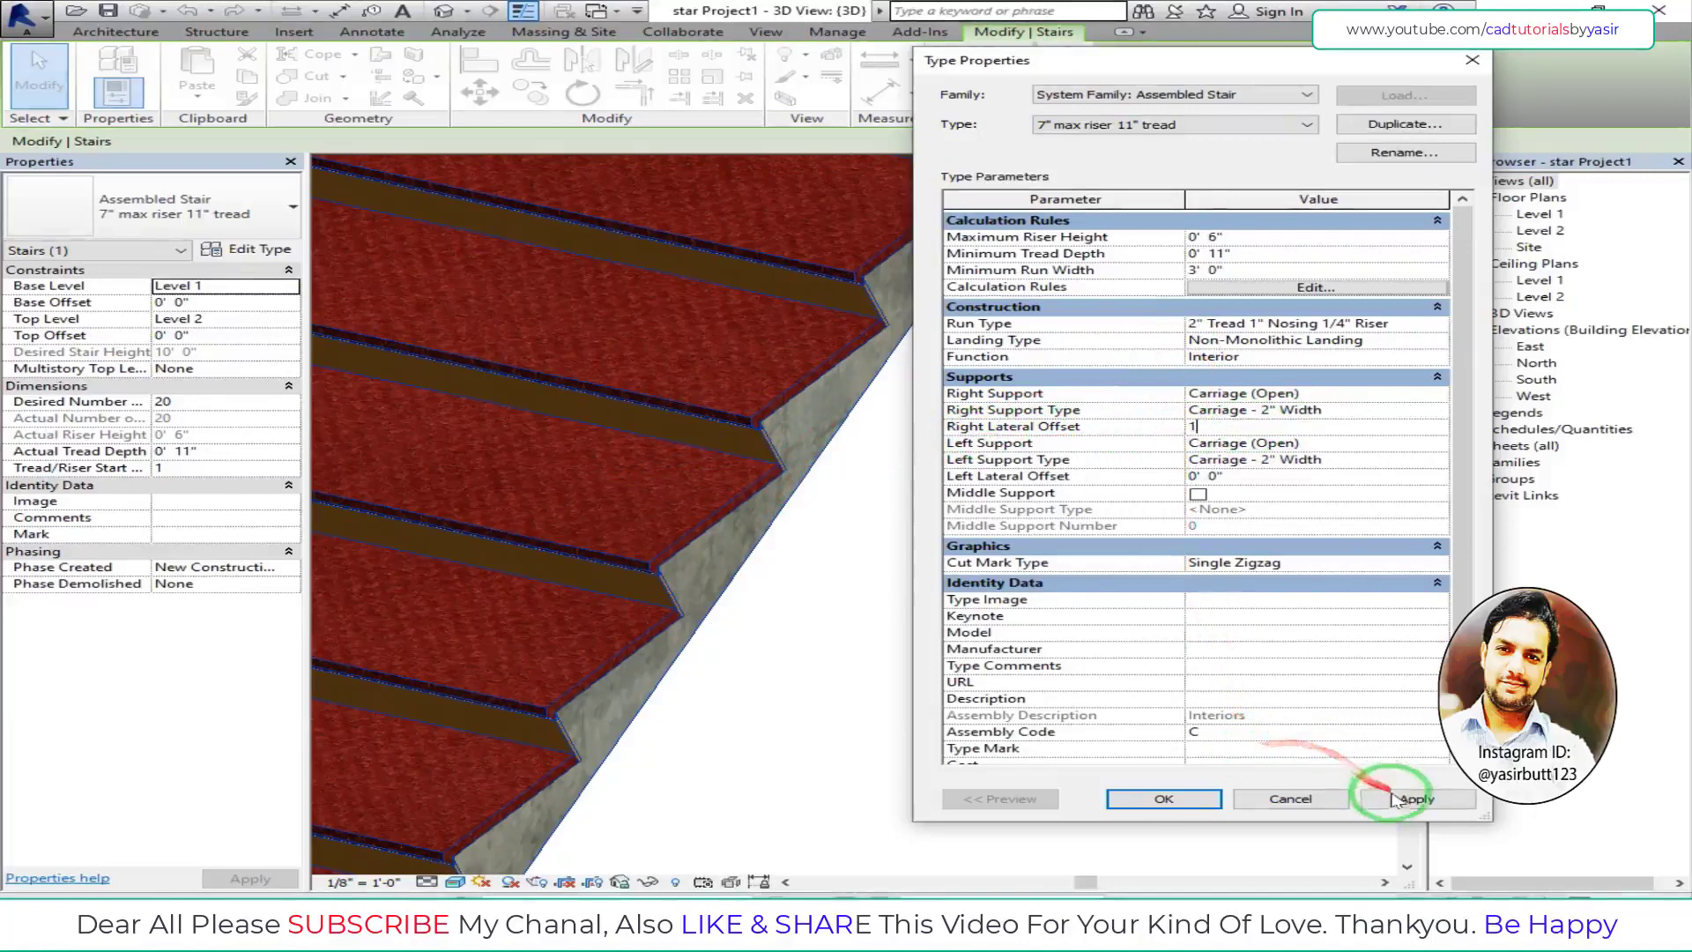
pyautogui.click(763, 460)
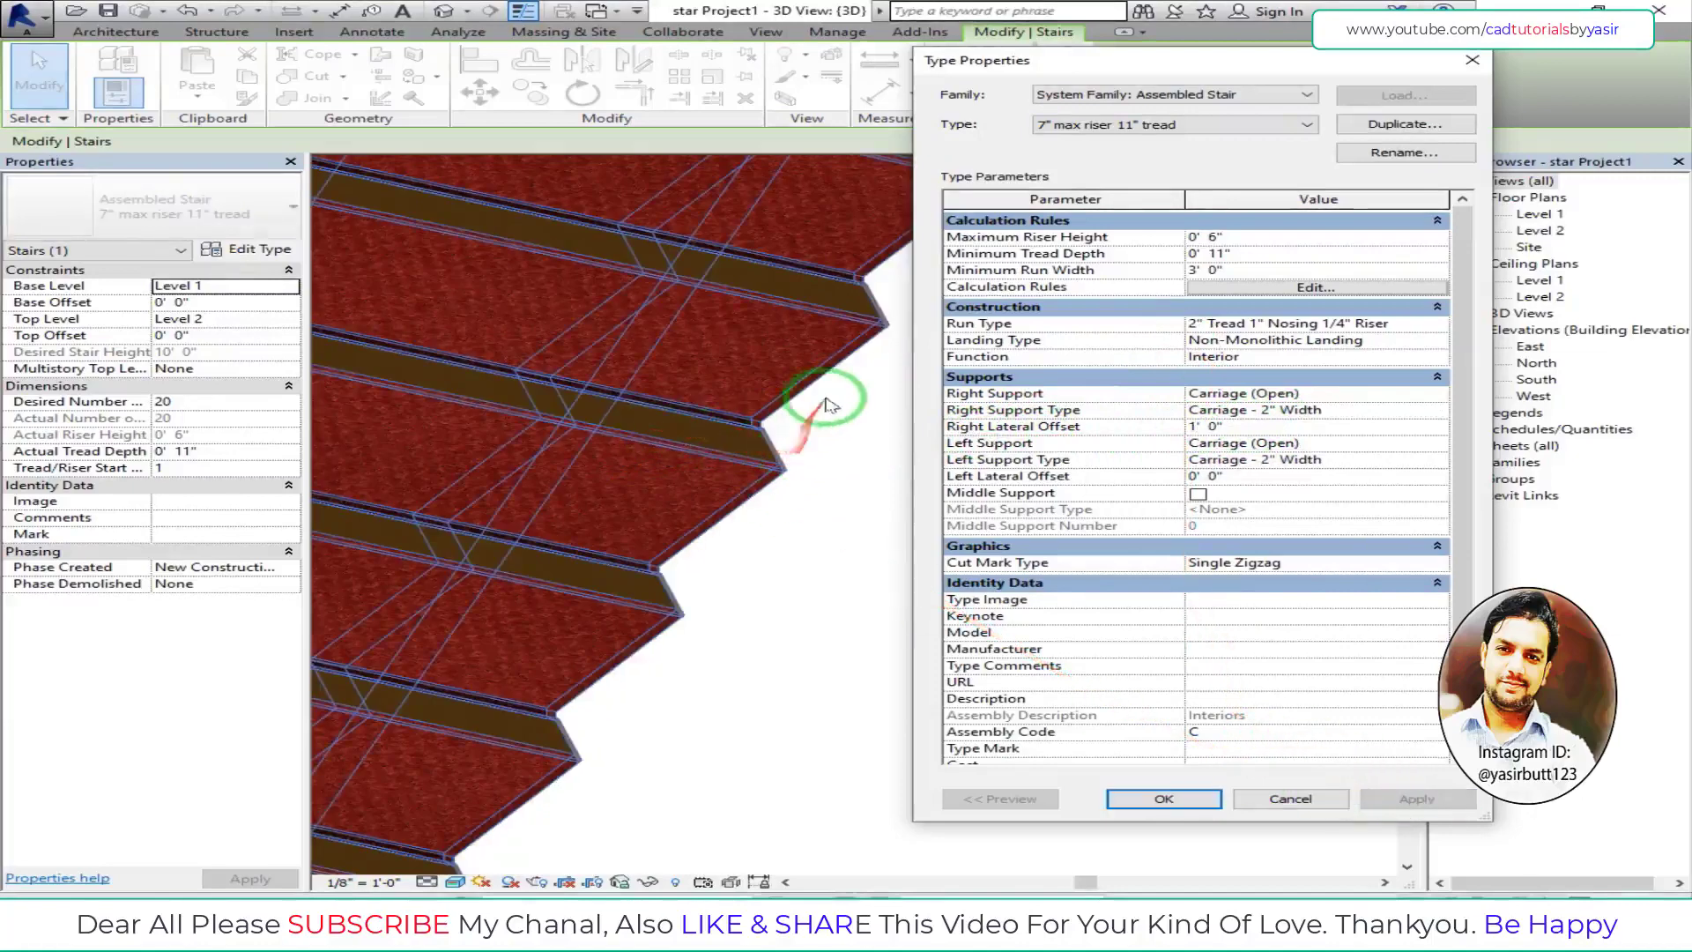
# - Return the Right Lateral Offset to 0' and close the type properties
pyautogui.click(1241, 430)
pyautogui.write('0')
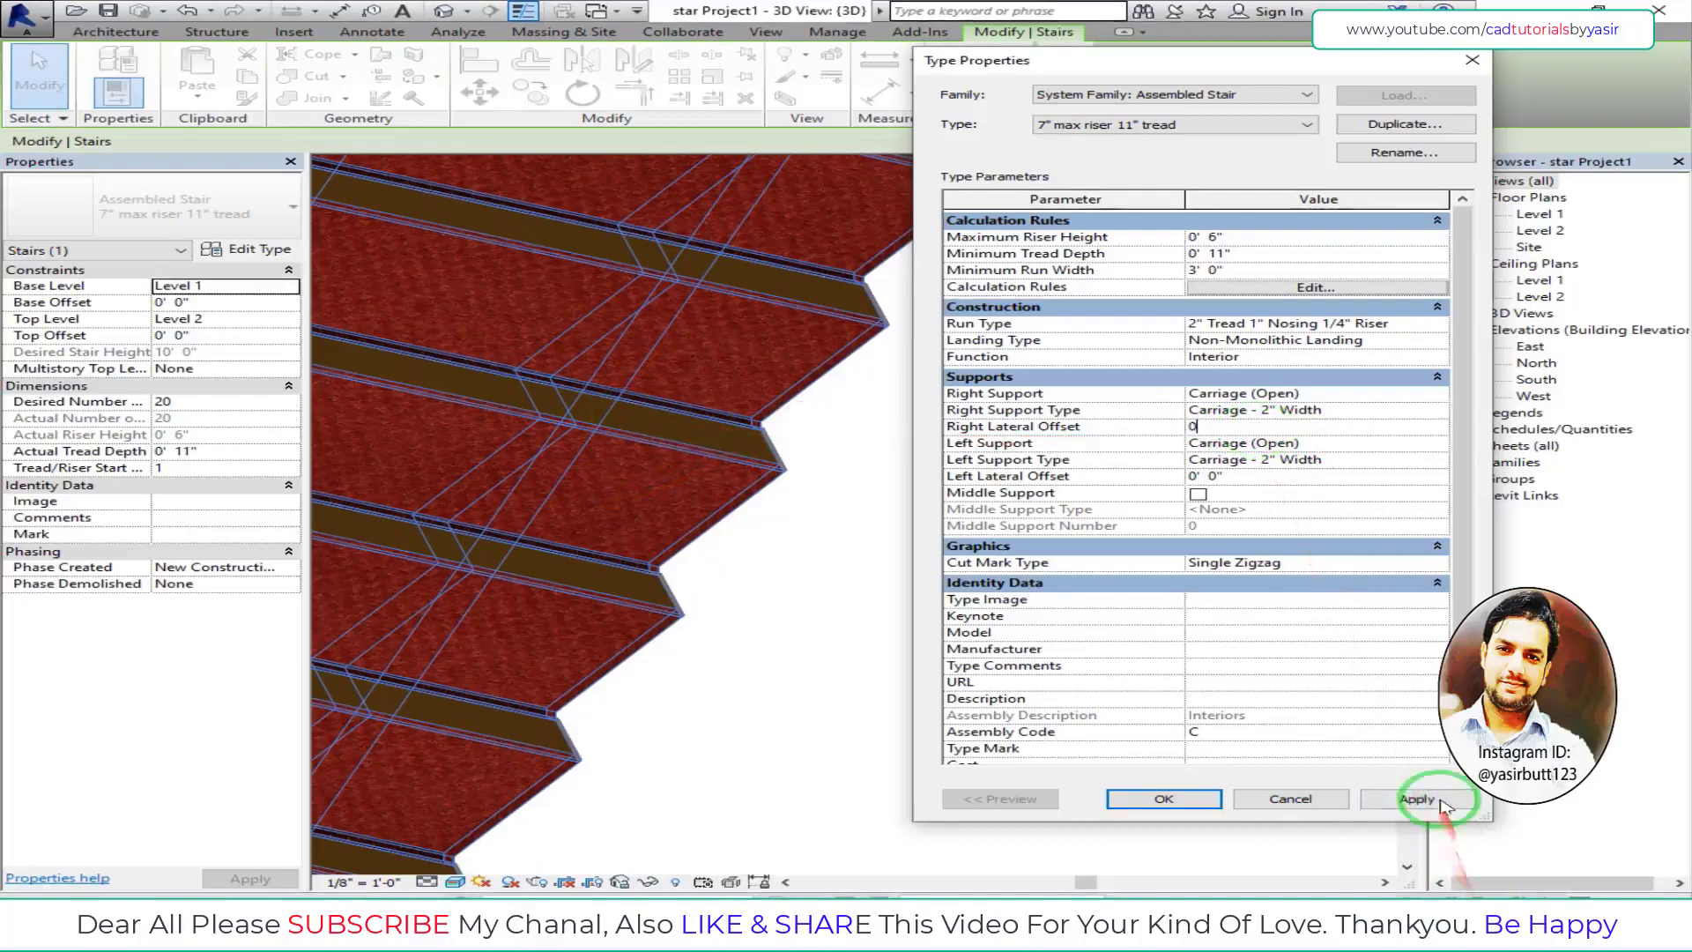
pyautogui.click(1417, 798)
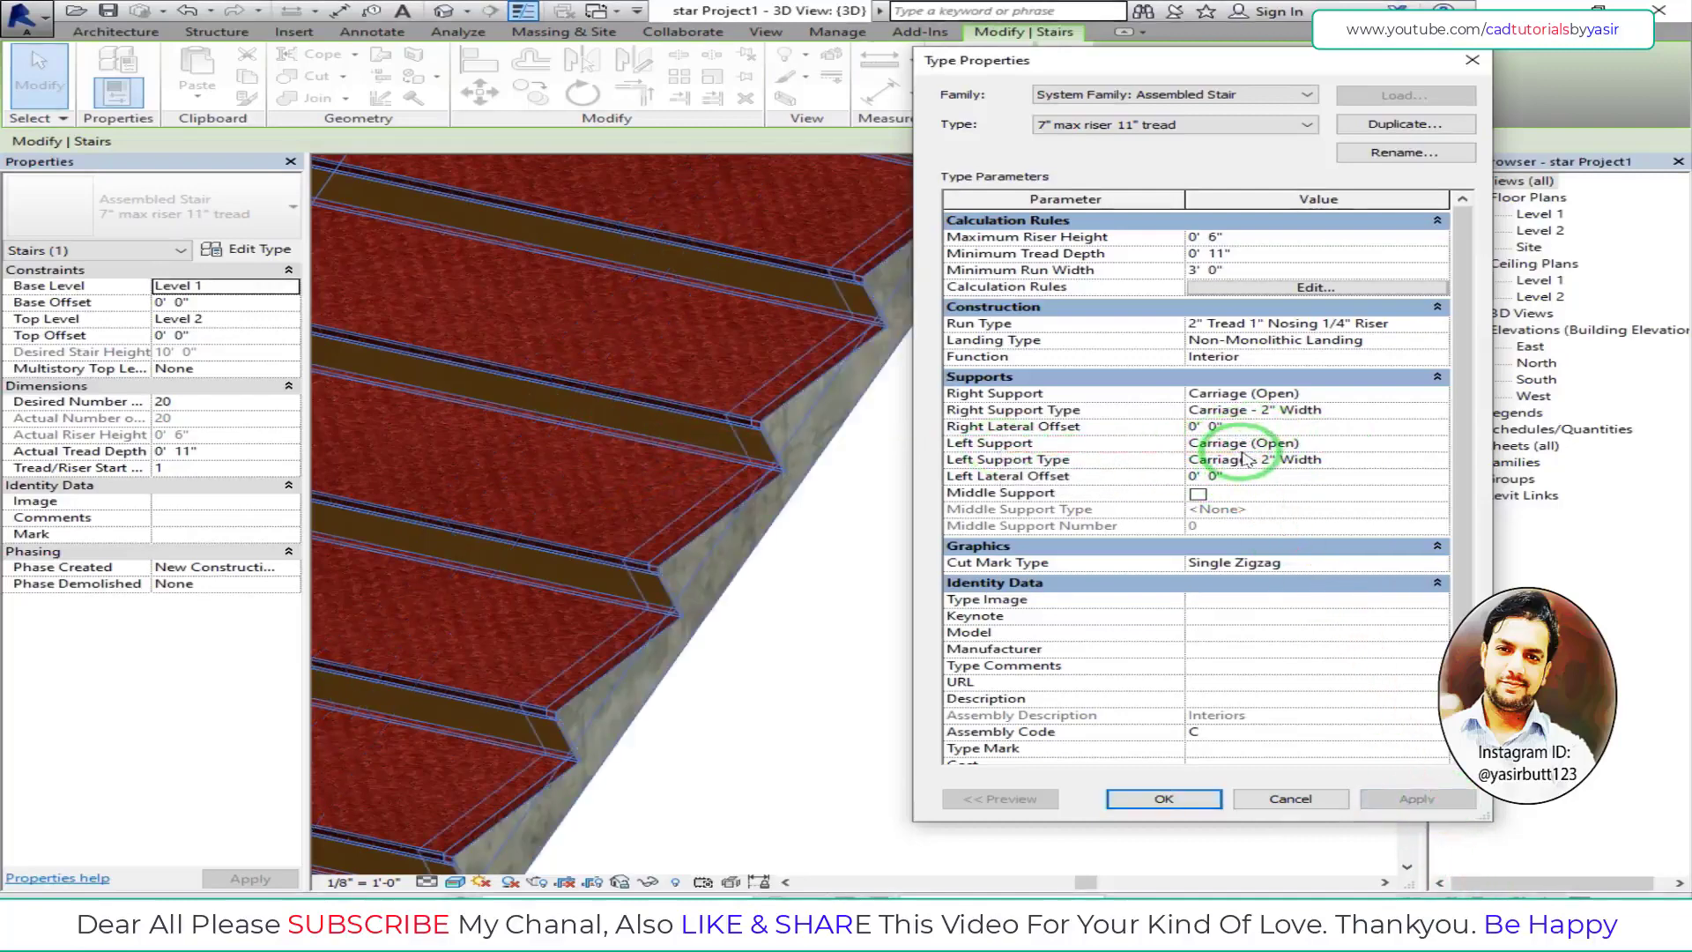
pyautogui.click(1163, 799)
pyautogui.scroll(-3, 661, 503)
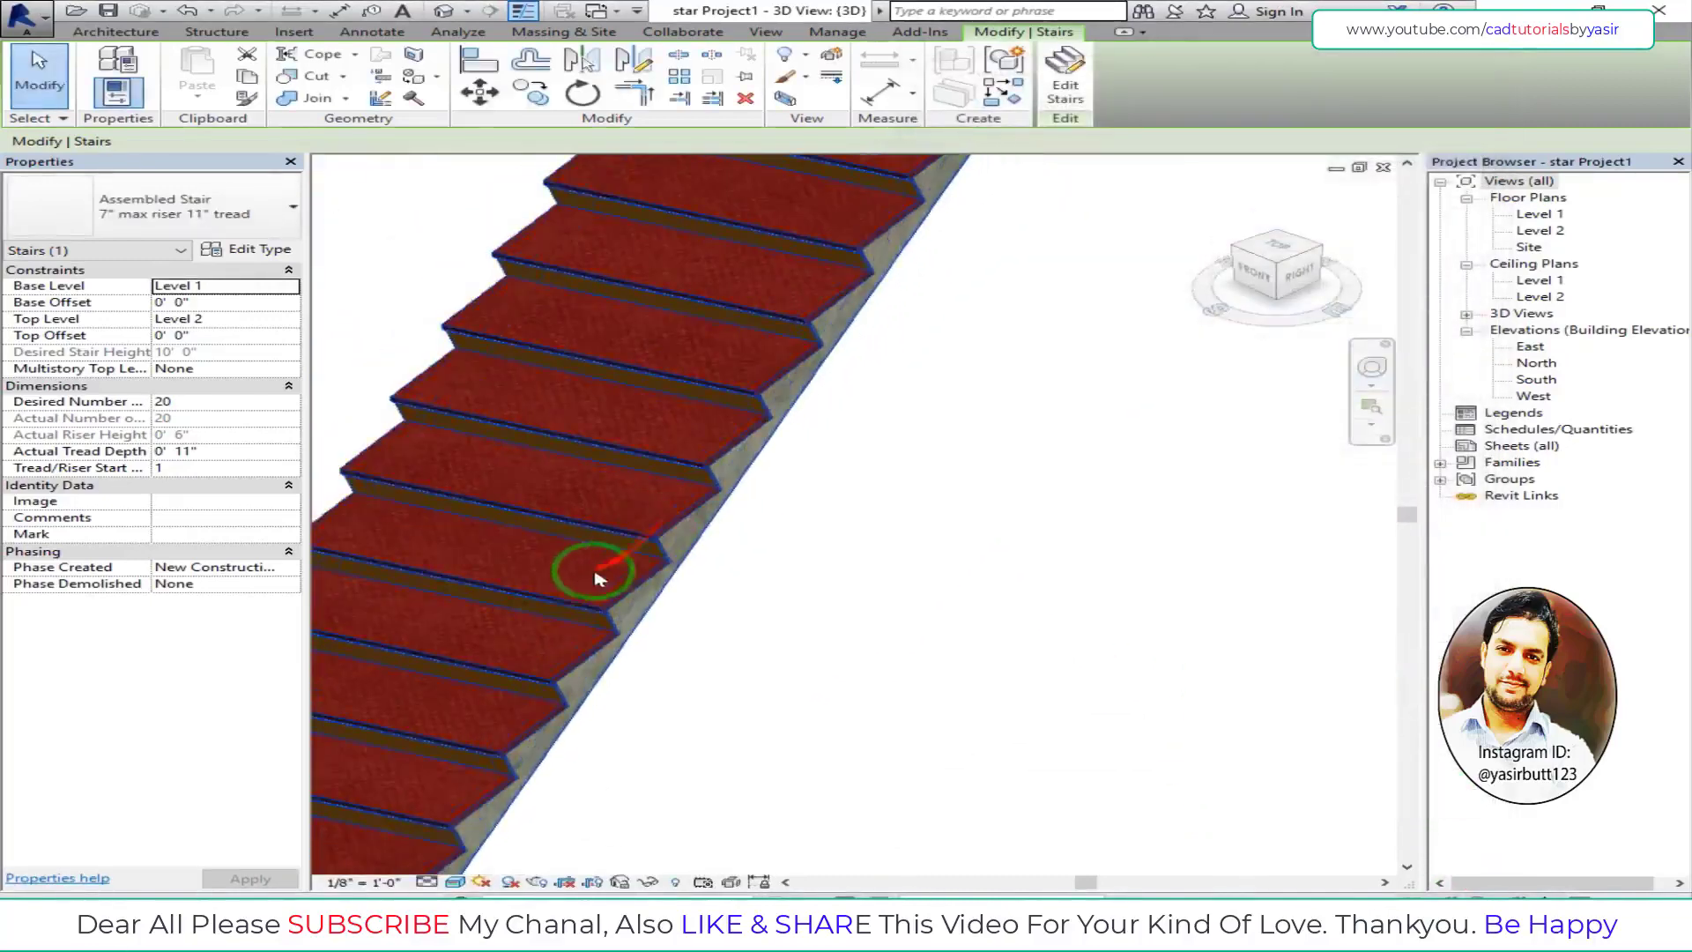
# - Preview a closed stringer on the left, restore the open carriage, and inspect the carriage type
pyautogui.moveTo(596, 579)
pyautogui.keyDown('shift'); pyautogui.mouseDown(button='middle')
pyautogui.moveTo(579, 641)
pyautogui.moveTo(1028, 479)
pyautogui.moveTo(749, 593)
pyautogui.moveTo(613, 548)
pyautogui.mouseUp(button='middle'); pyautogui.keyUp('shift')
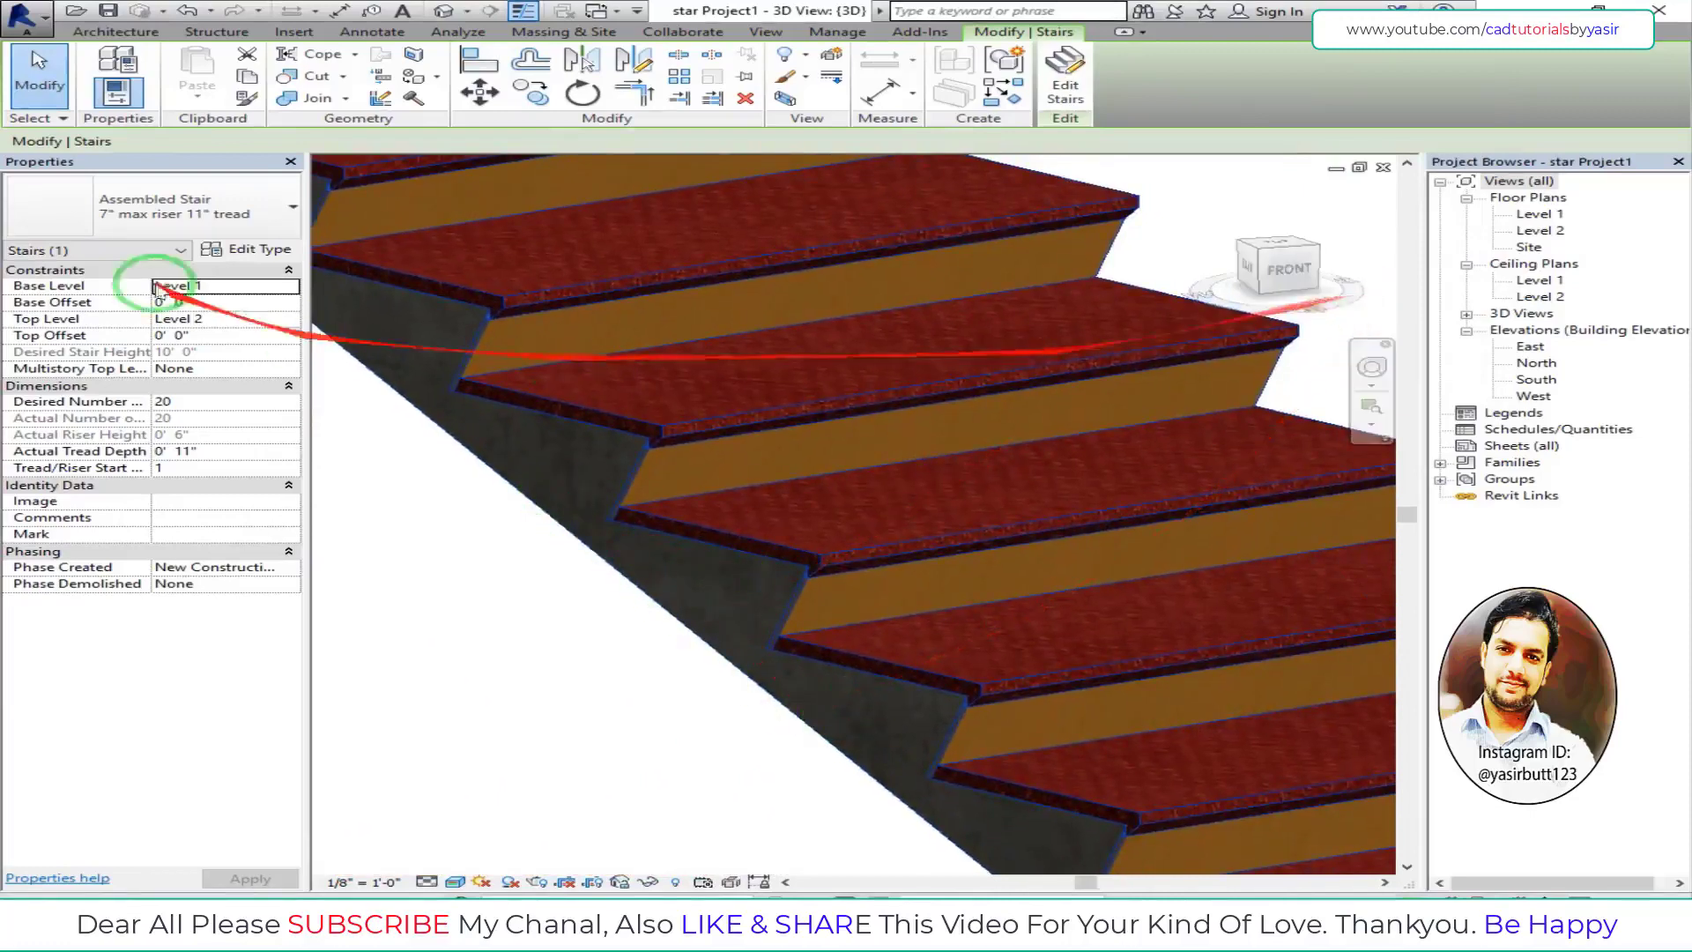
pyautogui.click(252, 249)
pyautogui.click(1212, 443)
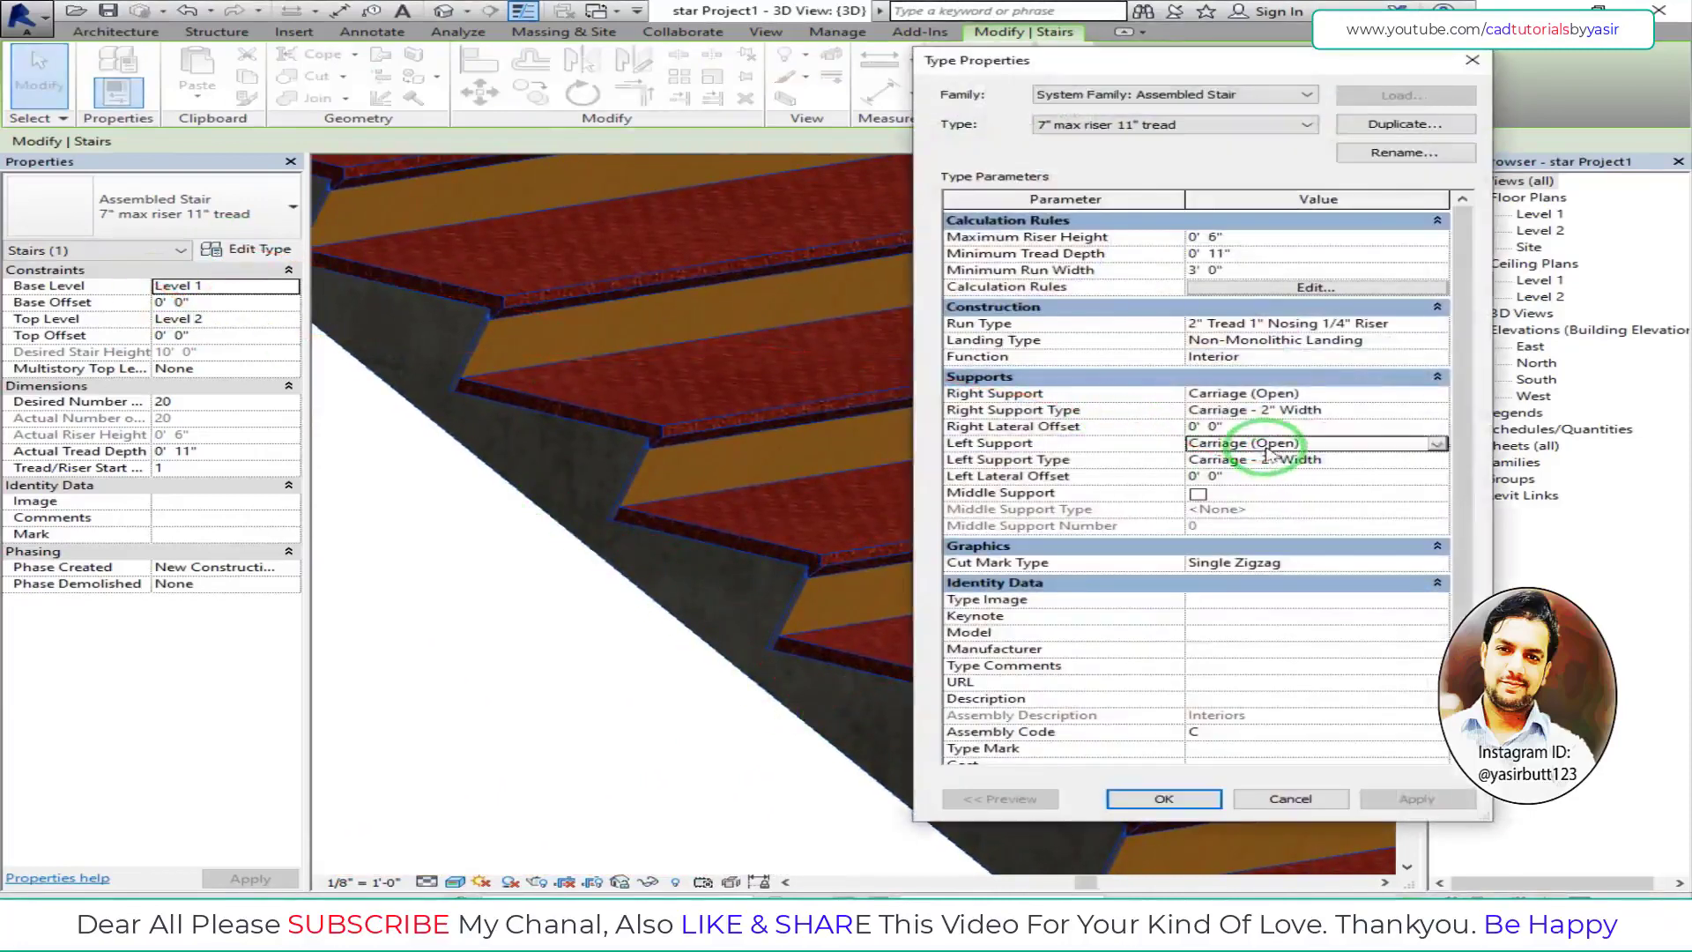
pyautogui.click(1437, 444)
pyautogui.click(1244, 474)
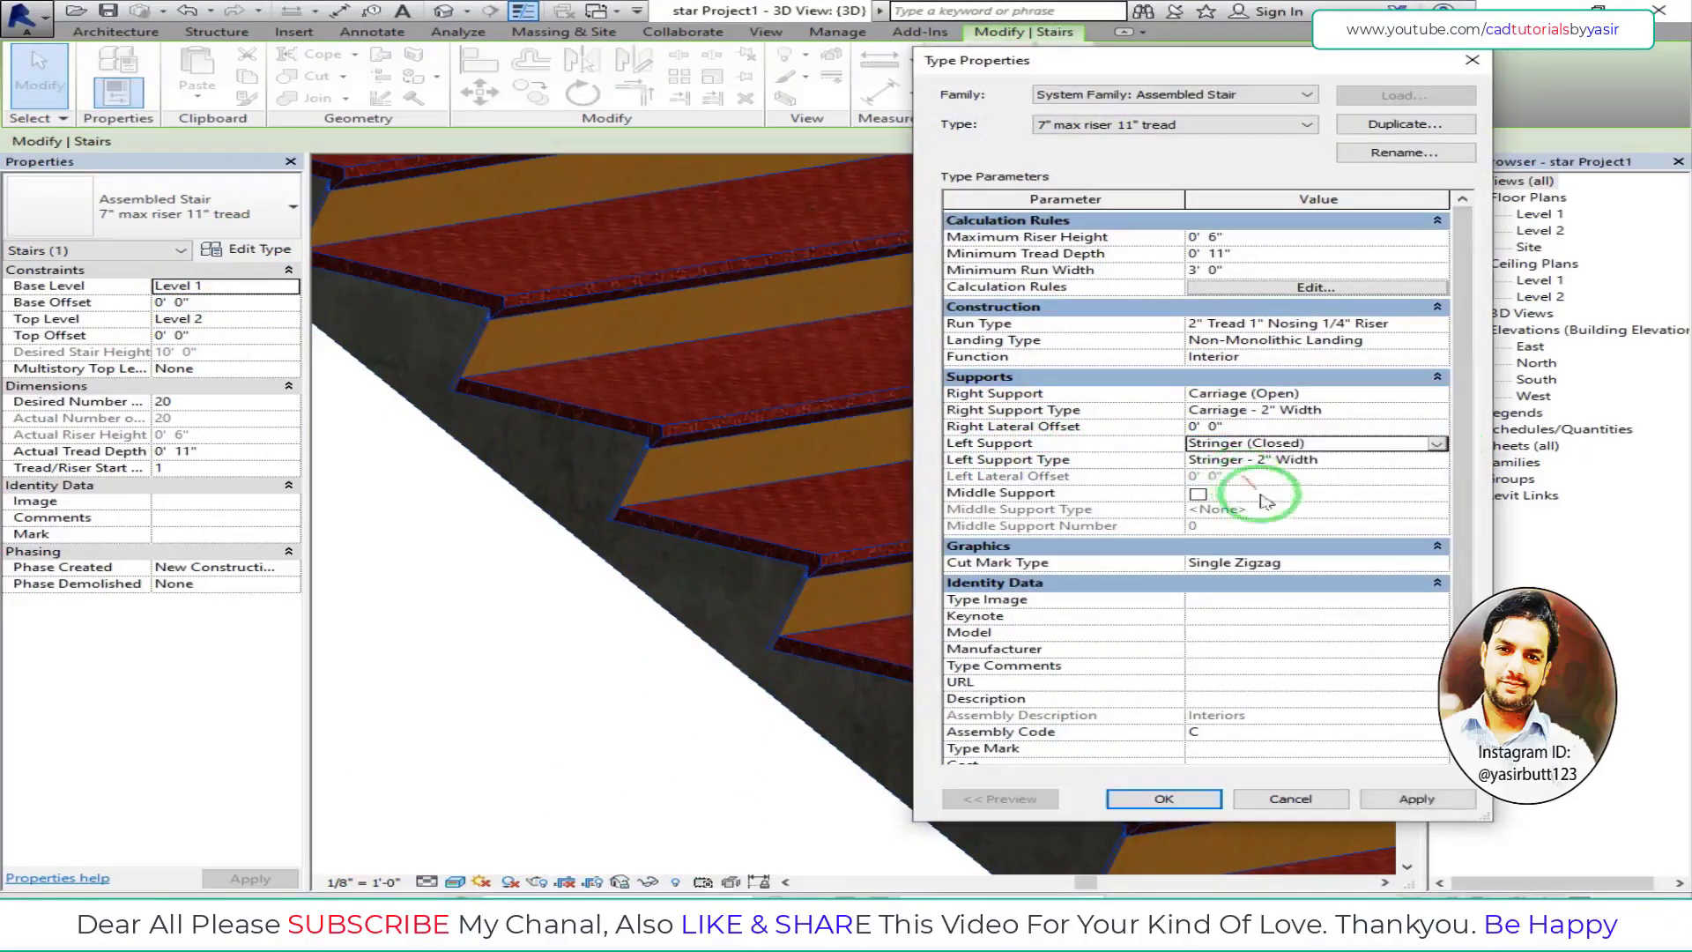
pyautogui.click(1417, 798)
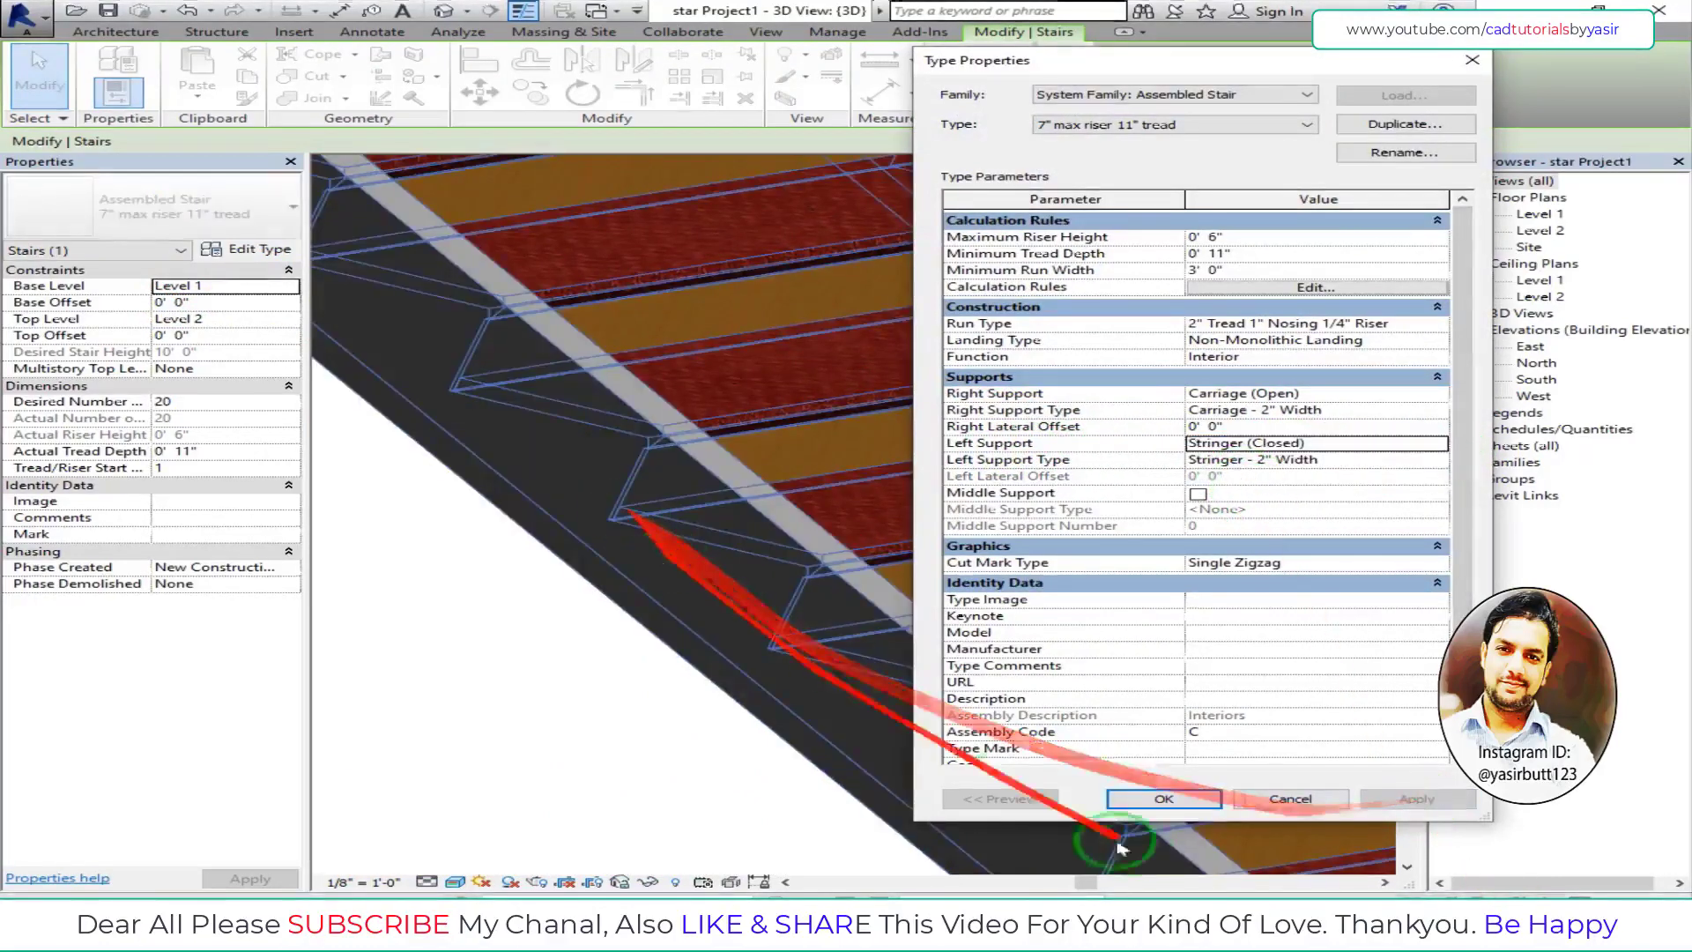
pyautogui.click(1421, 446)
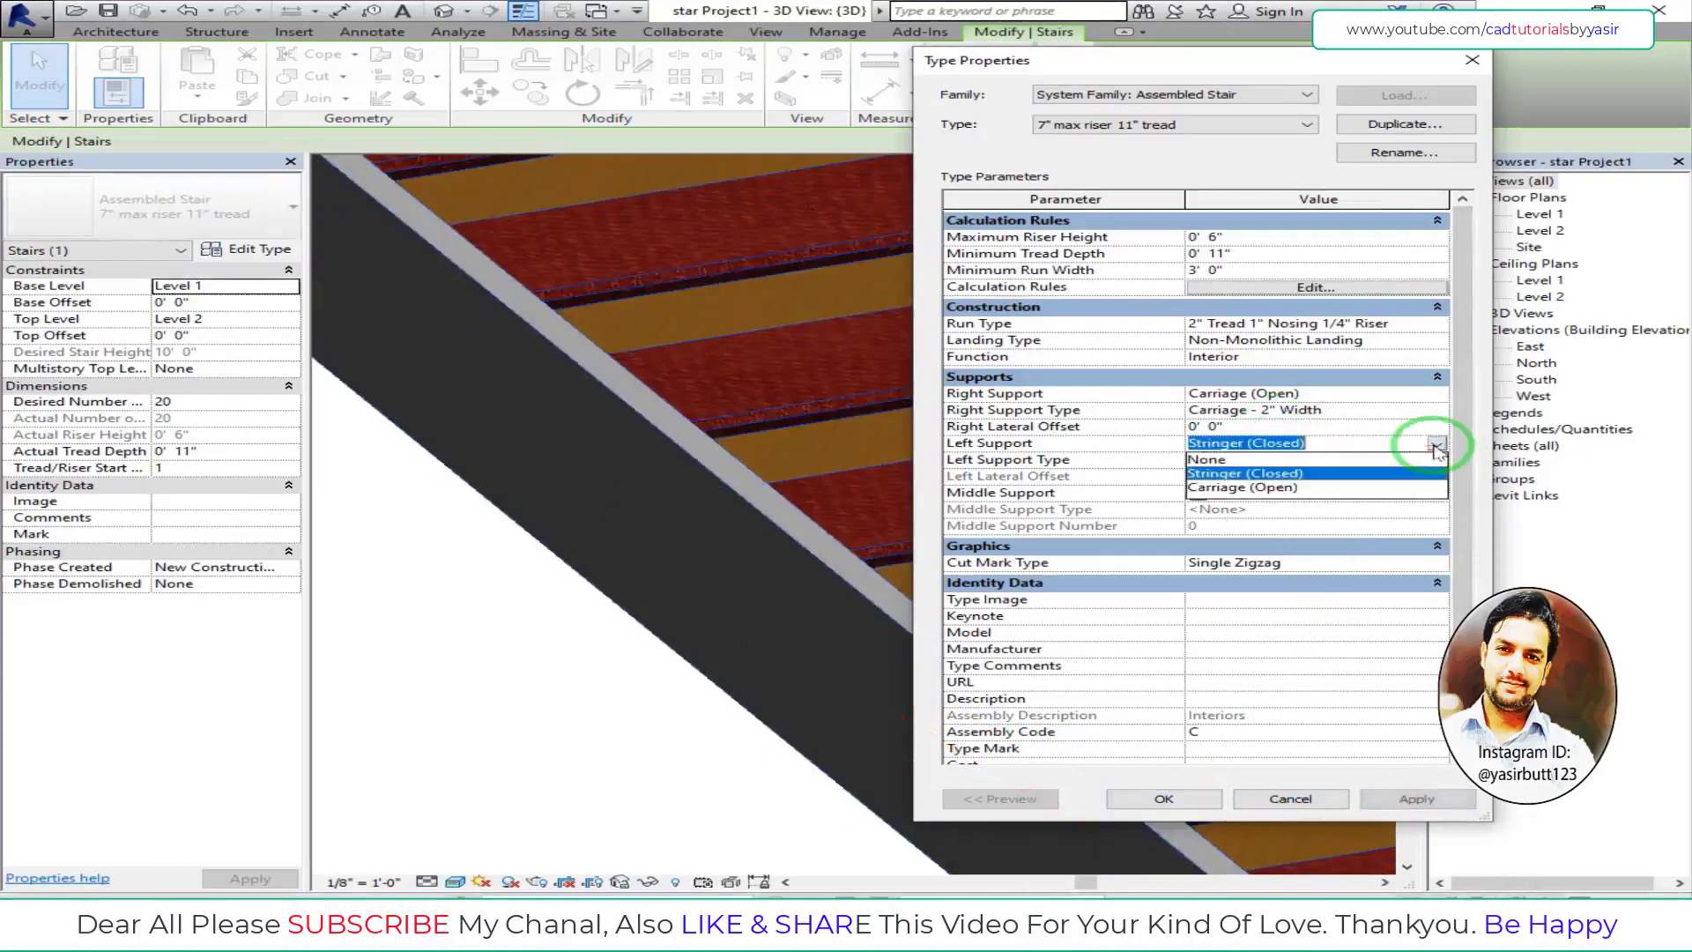
pyautogui.click(1293, 490)
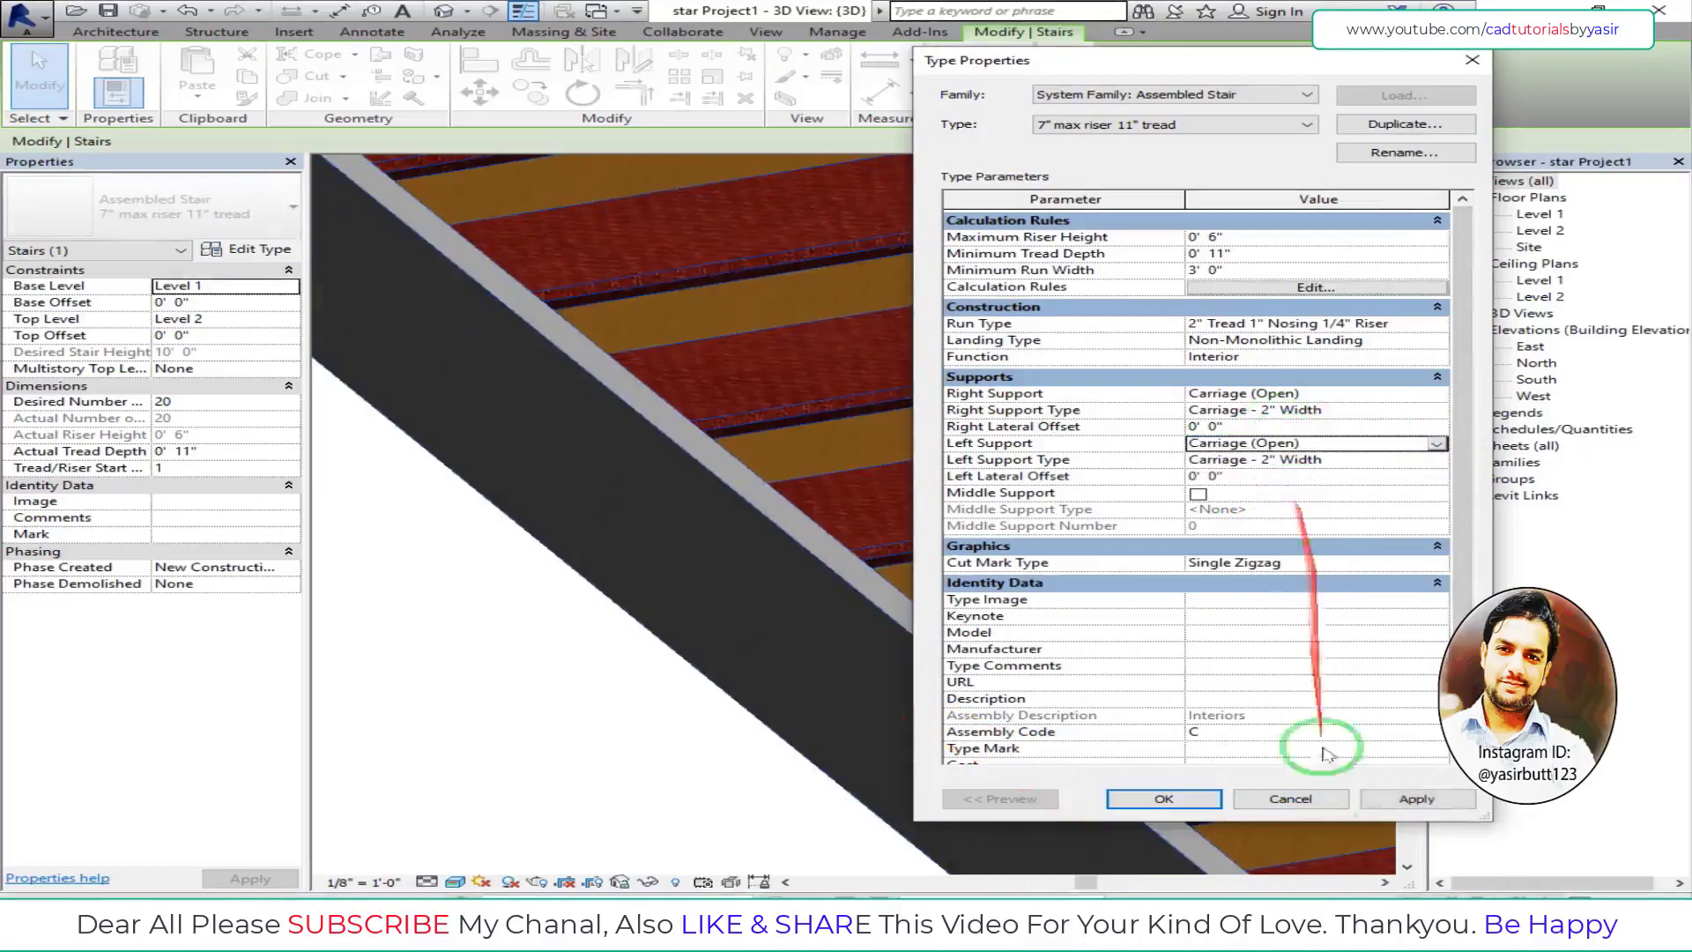
pyautogui.click(1419, 799)
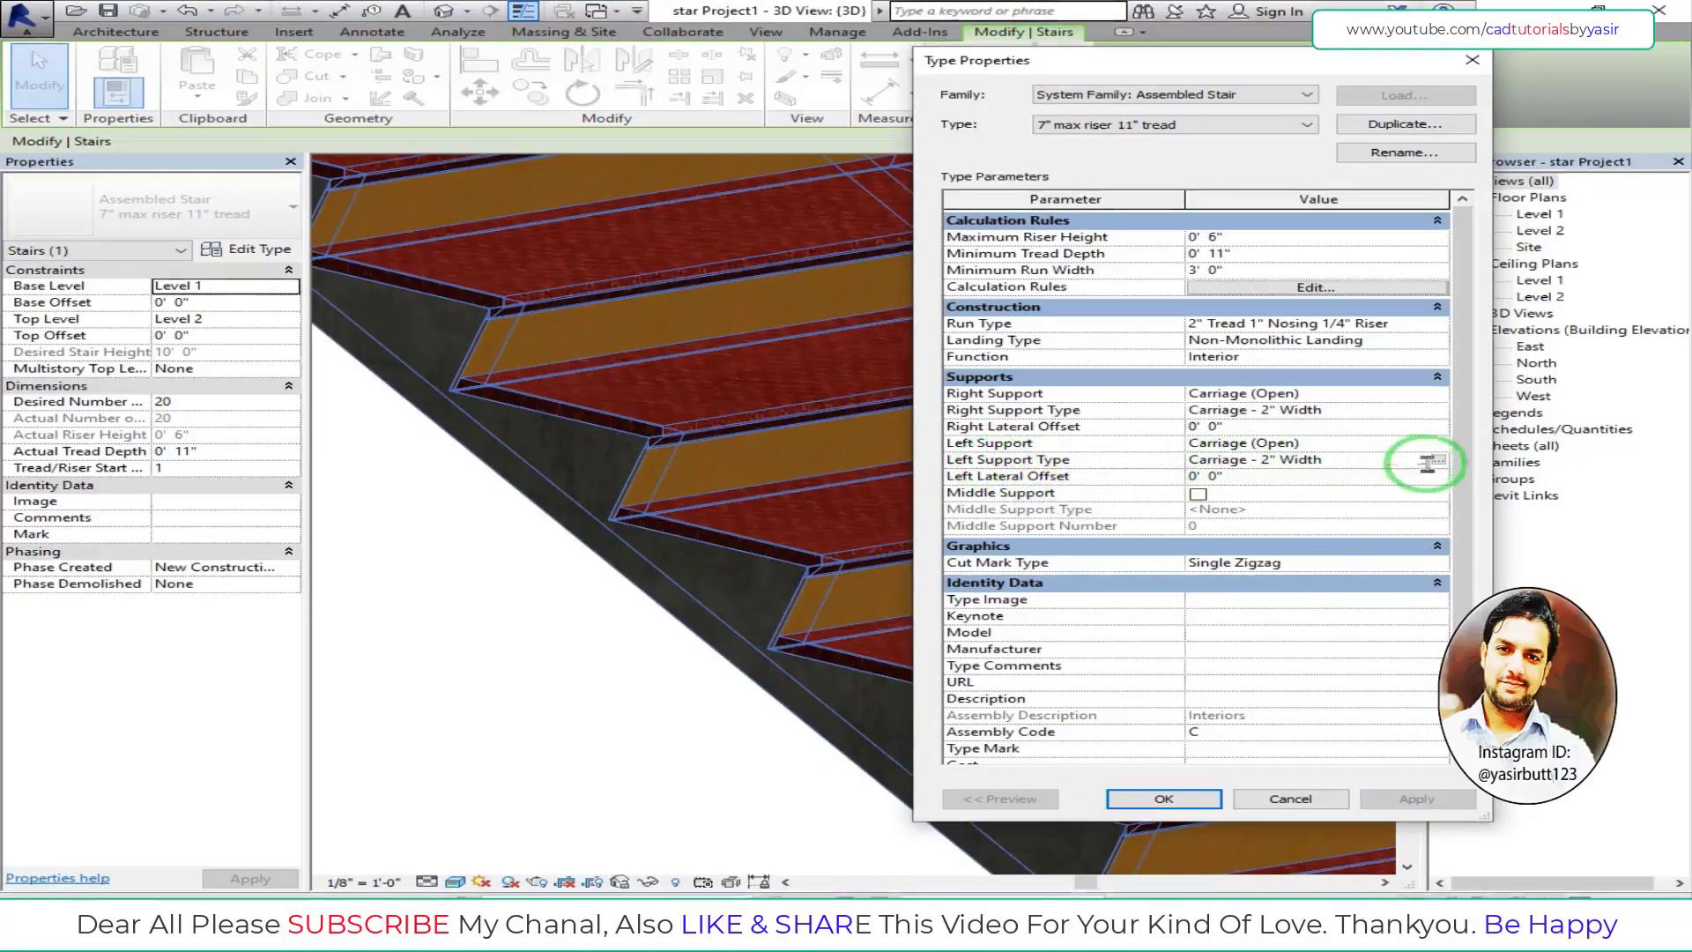
pyautogui.click(1438, 460)
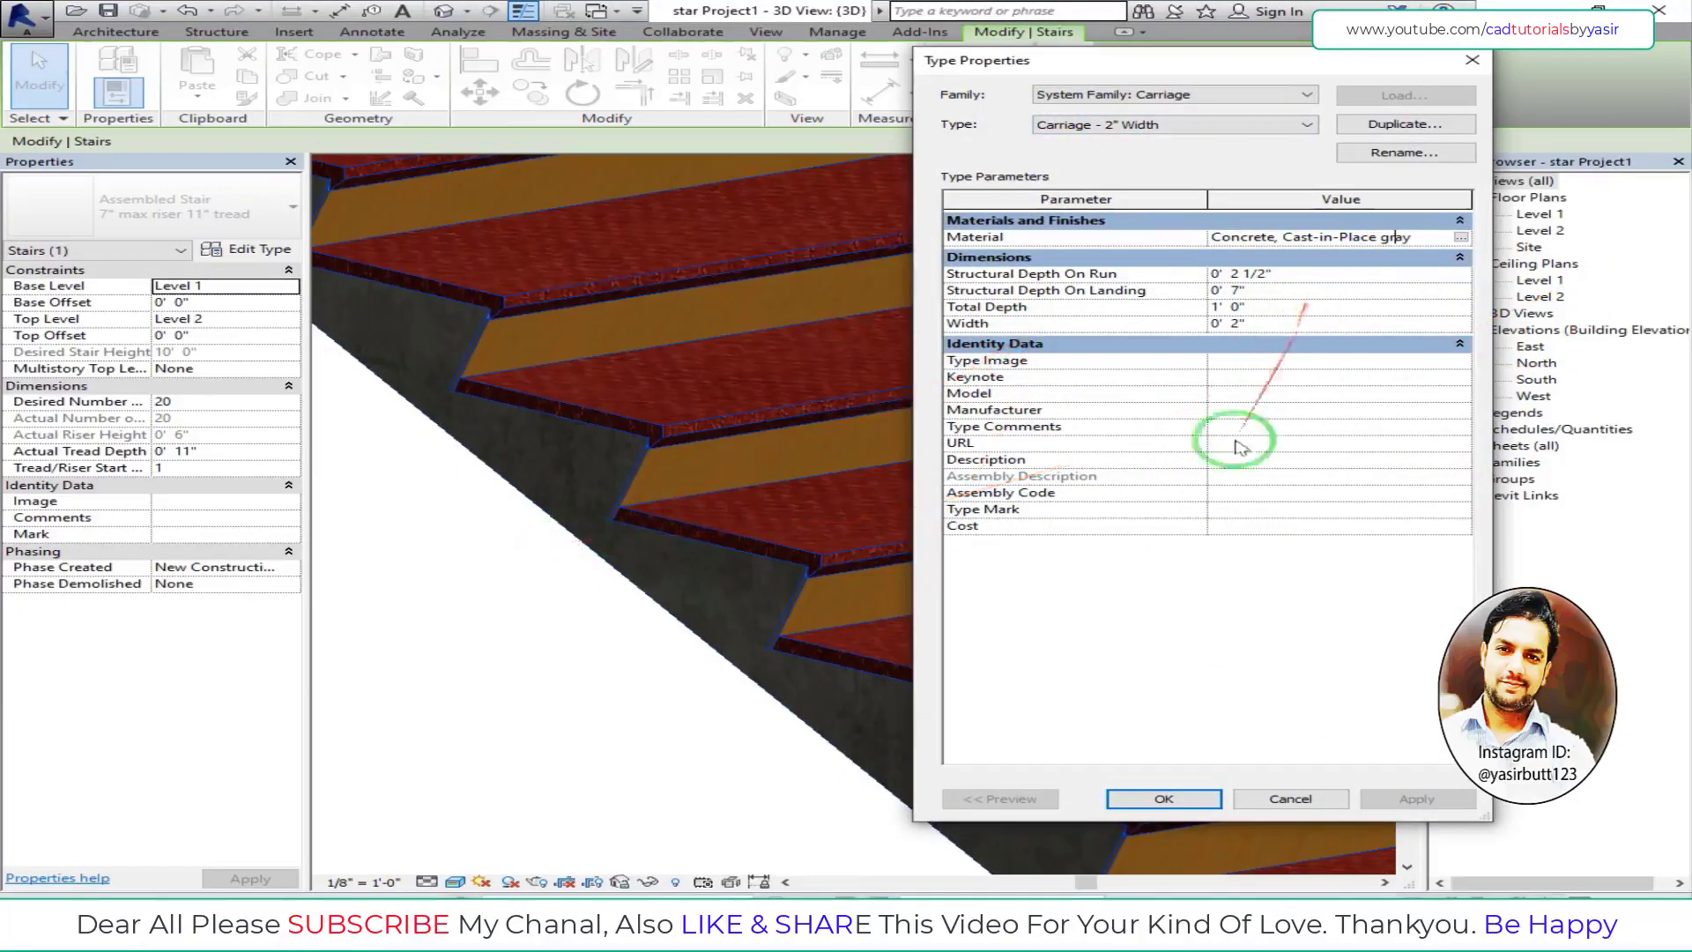
pyautogui.click(1182, 797)
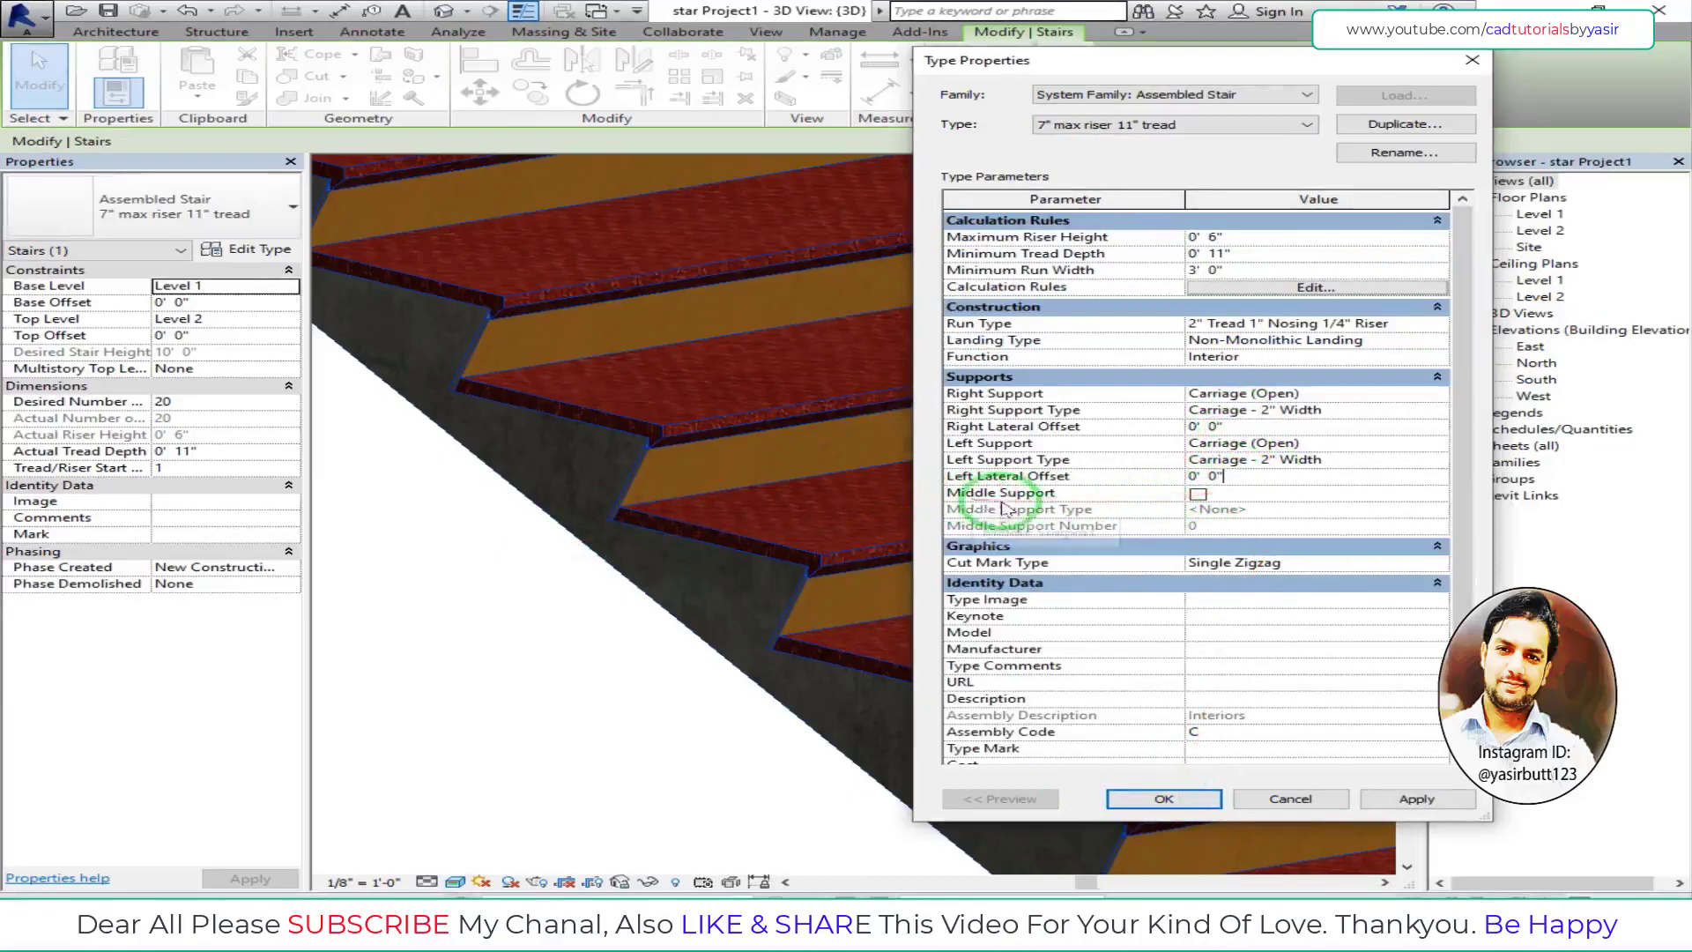
# - Set Right and Left Support to None and apply one Middle Support
pyautogui.click(1198, 495)
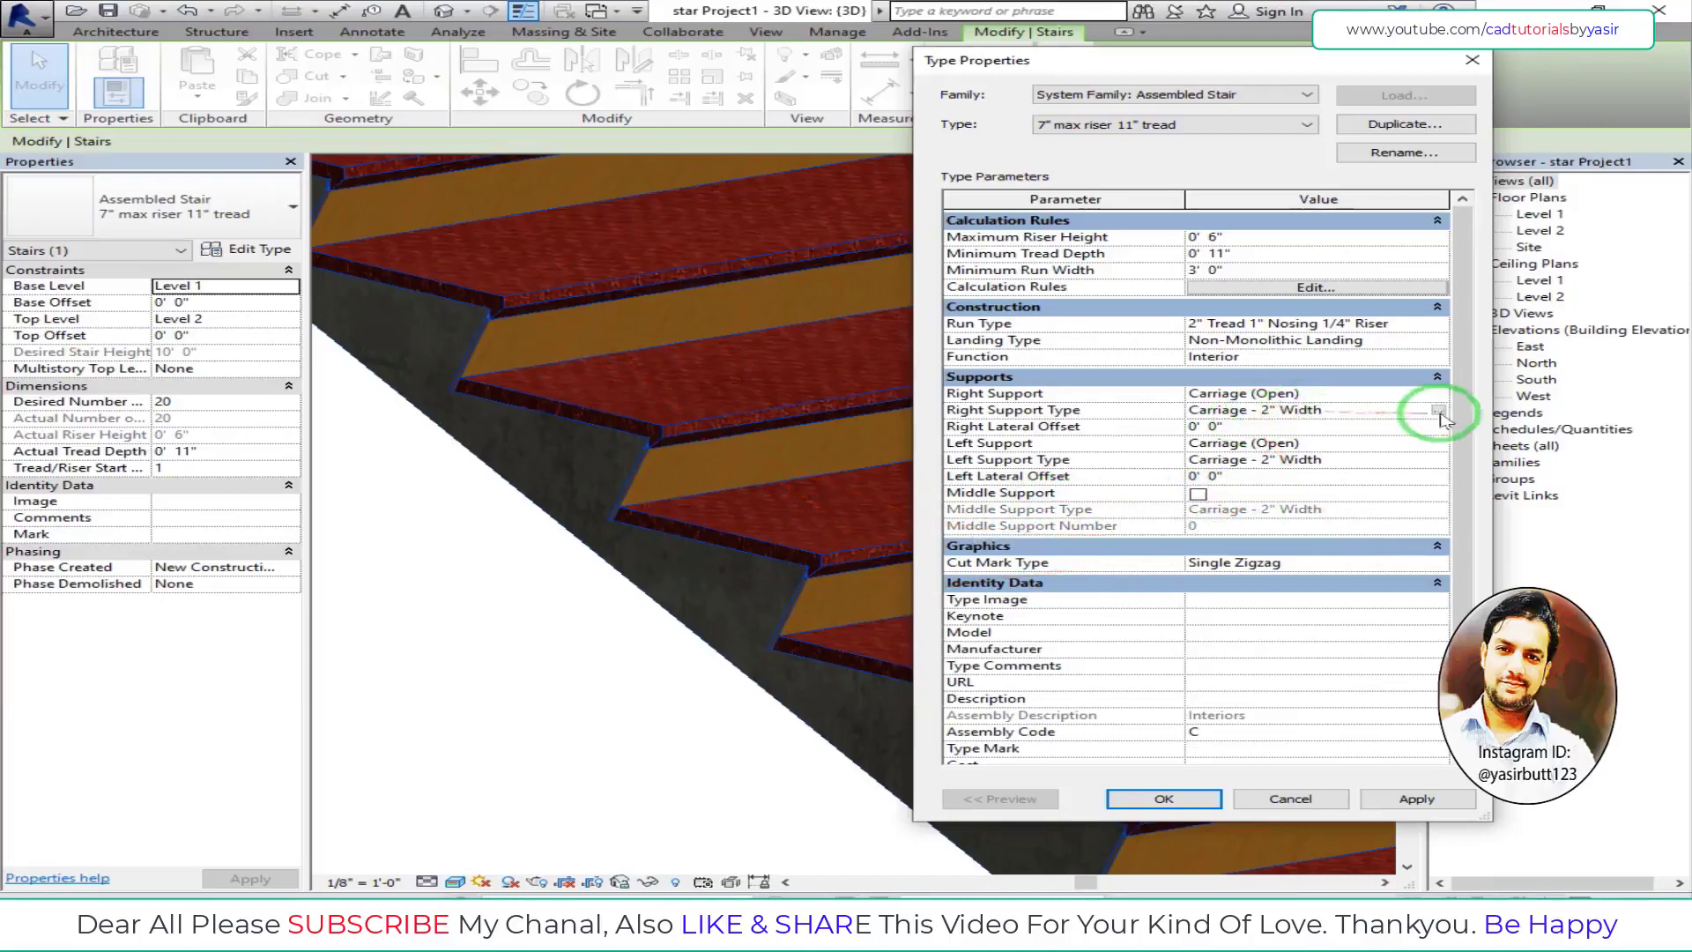
pyautogui.click(1437, 394)
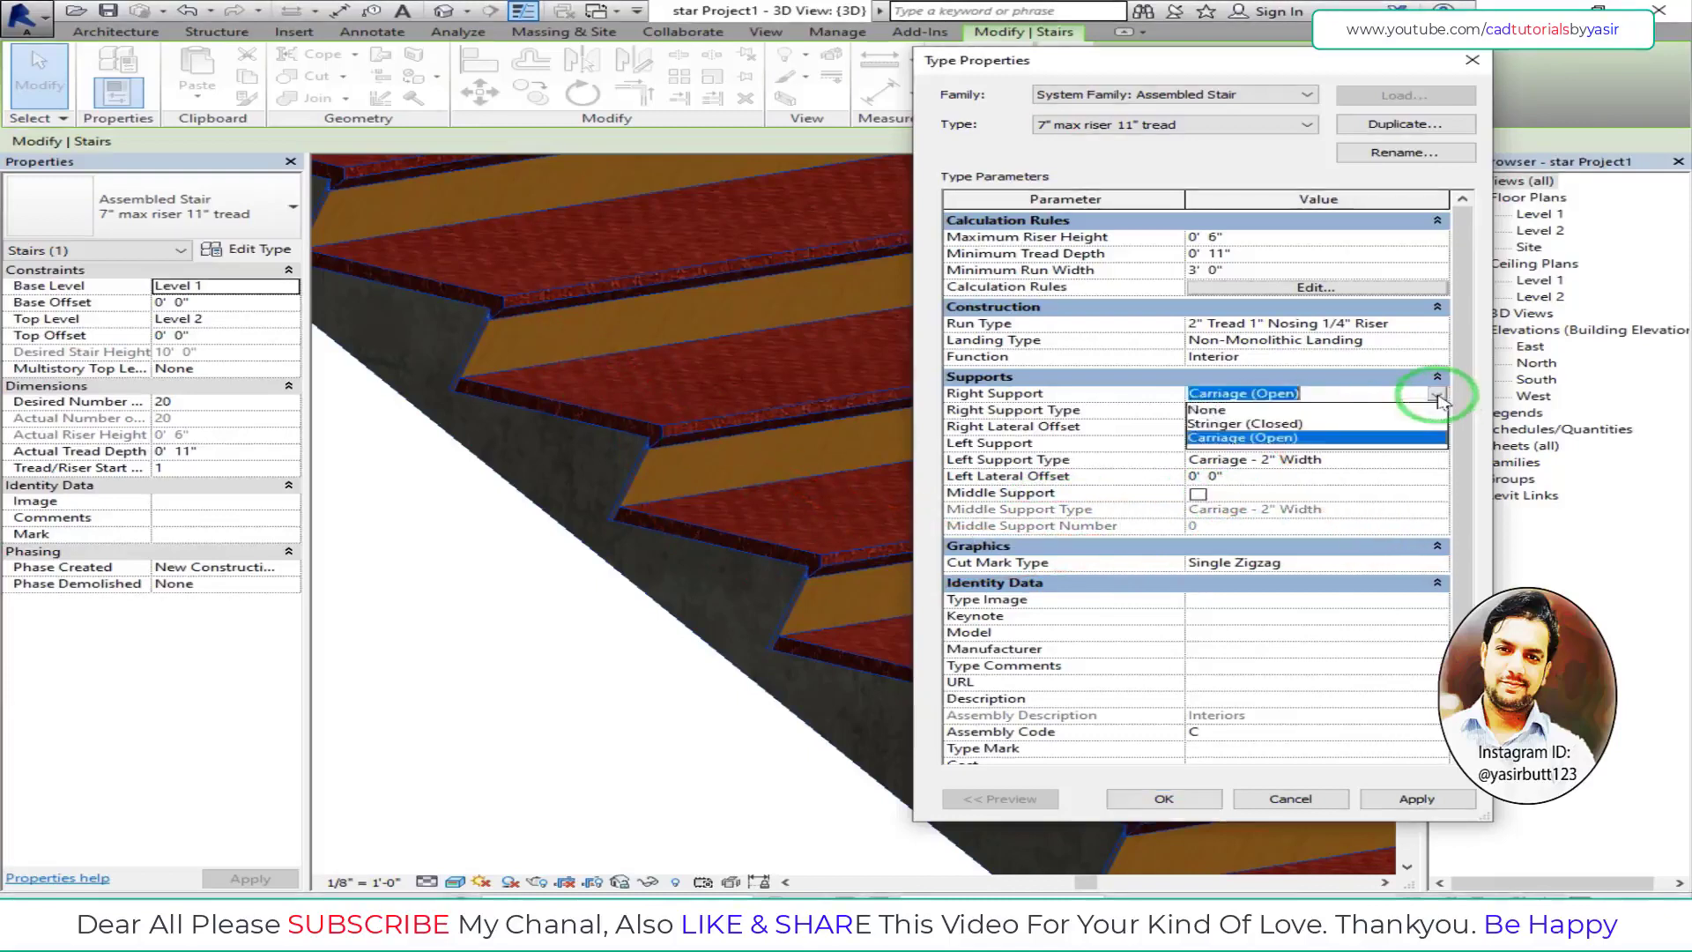
pyautogui.click(1216, 411)
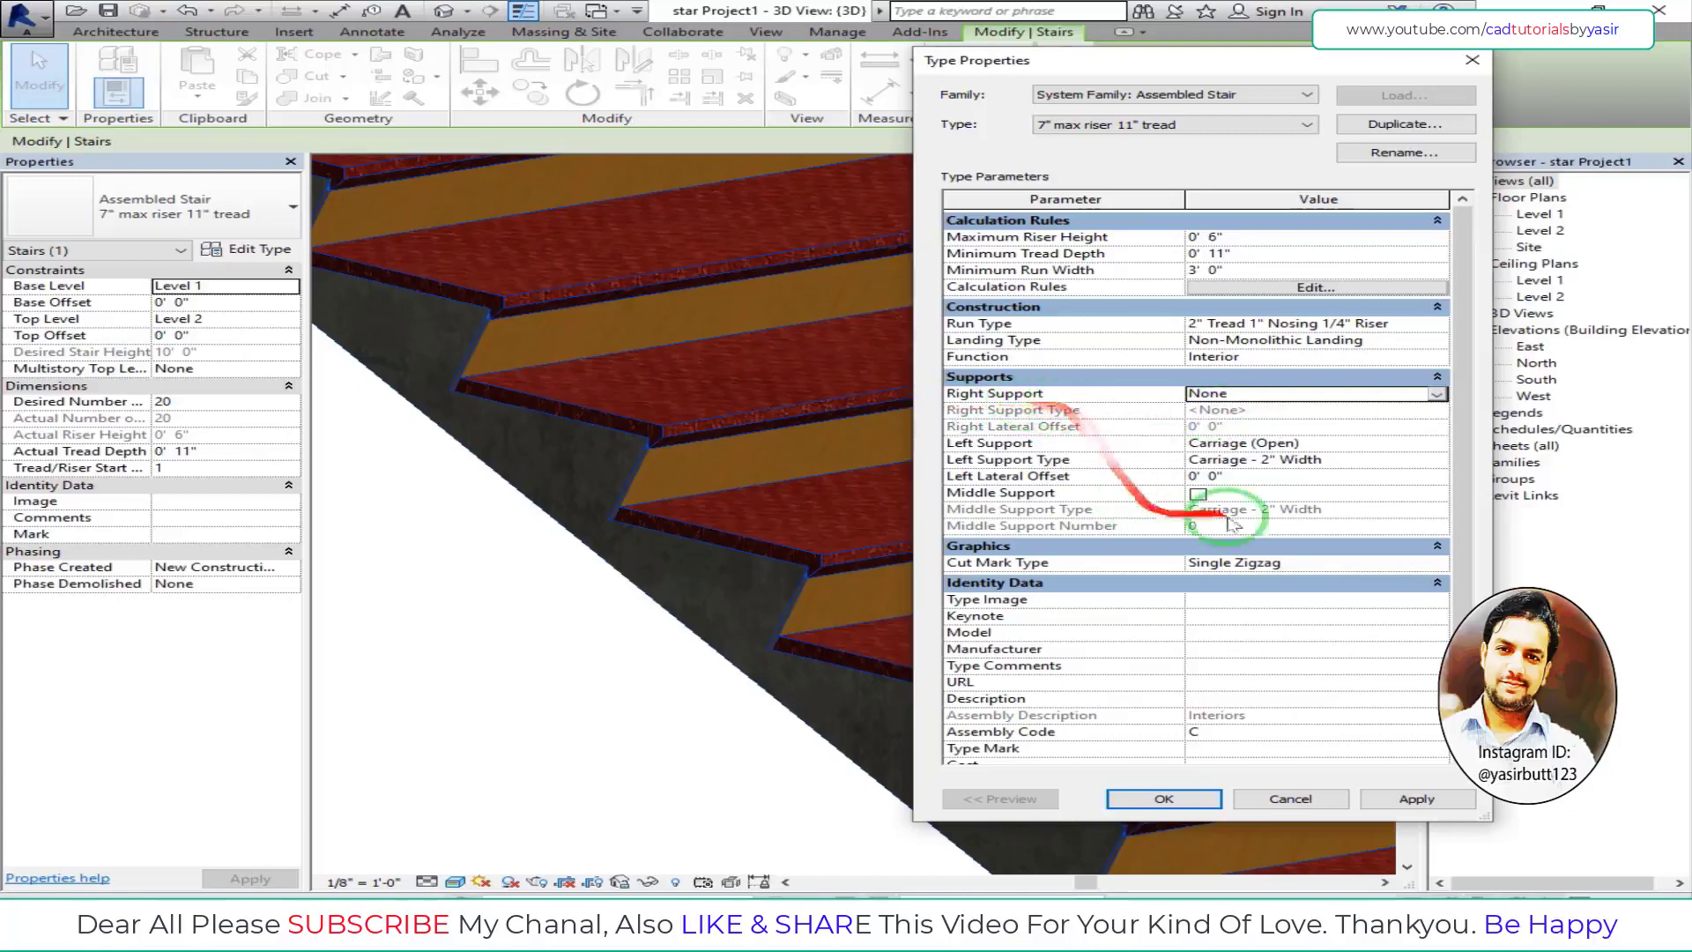
pyautogui.click(1269, 444)
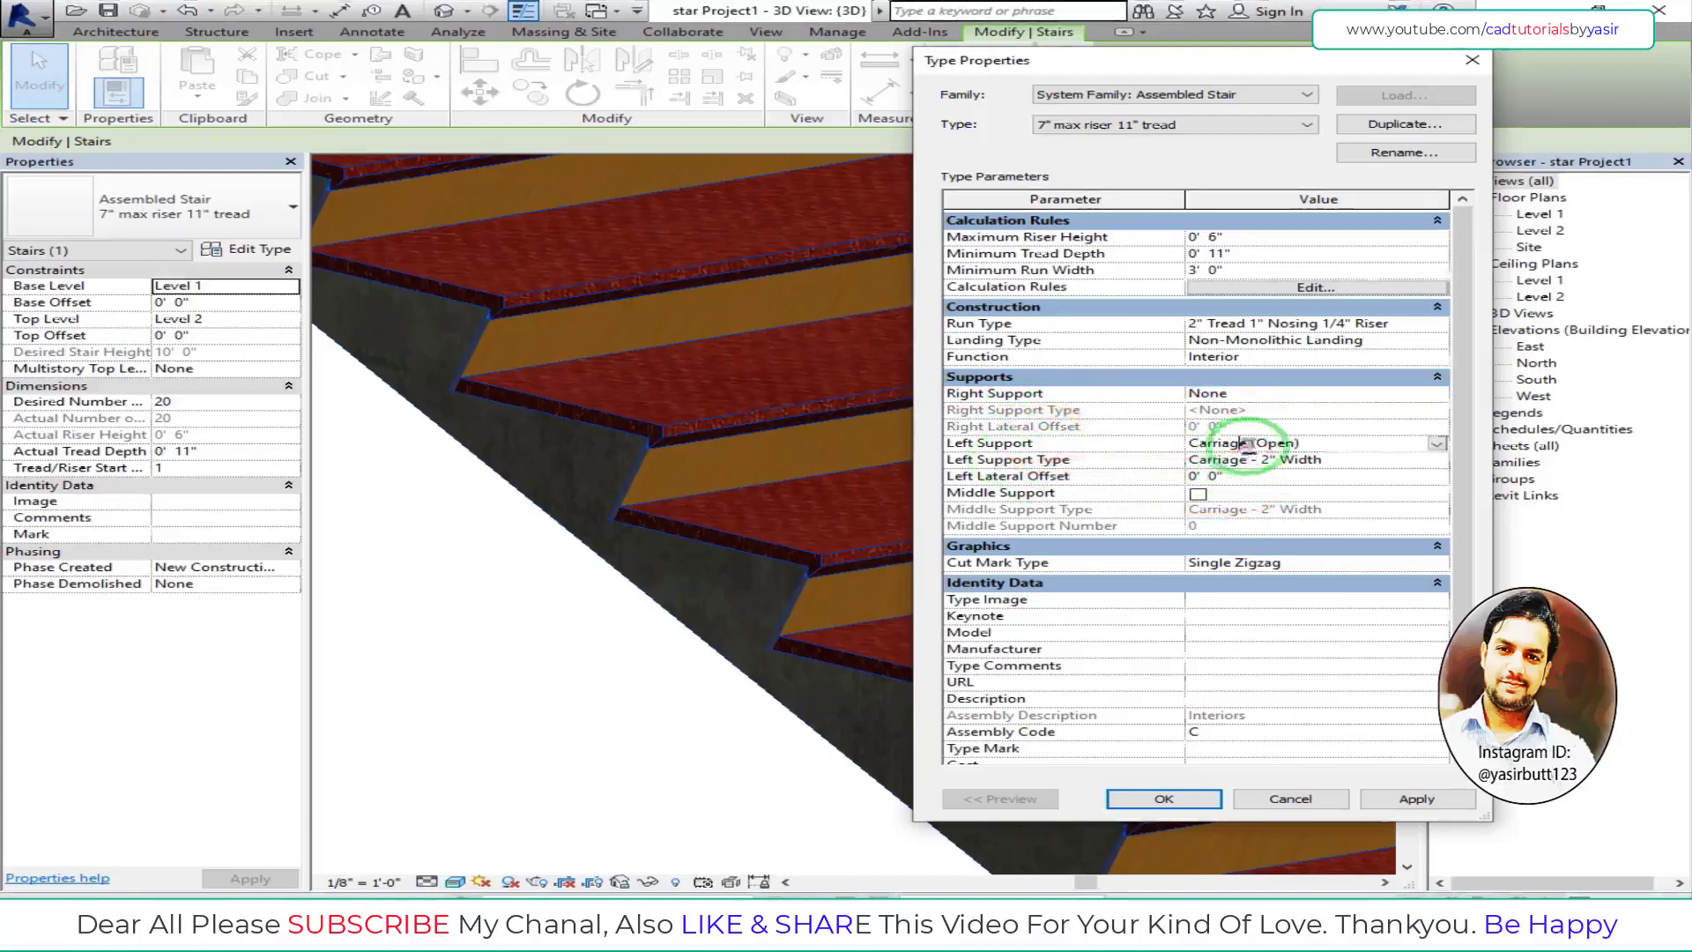
pyautogui.click(1438, 445)
pyautogui.click(1256, 460)
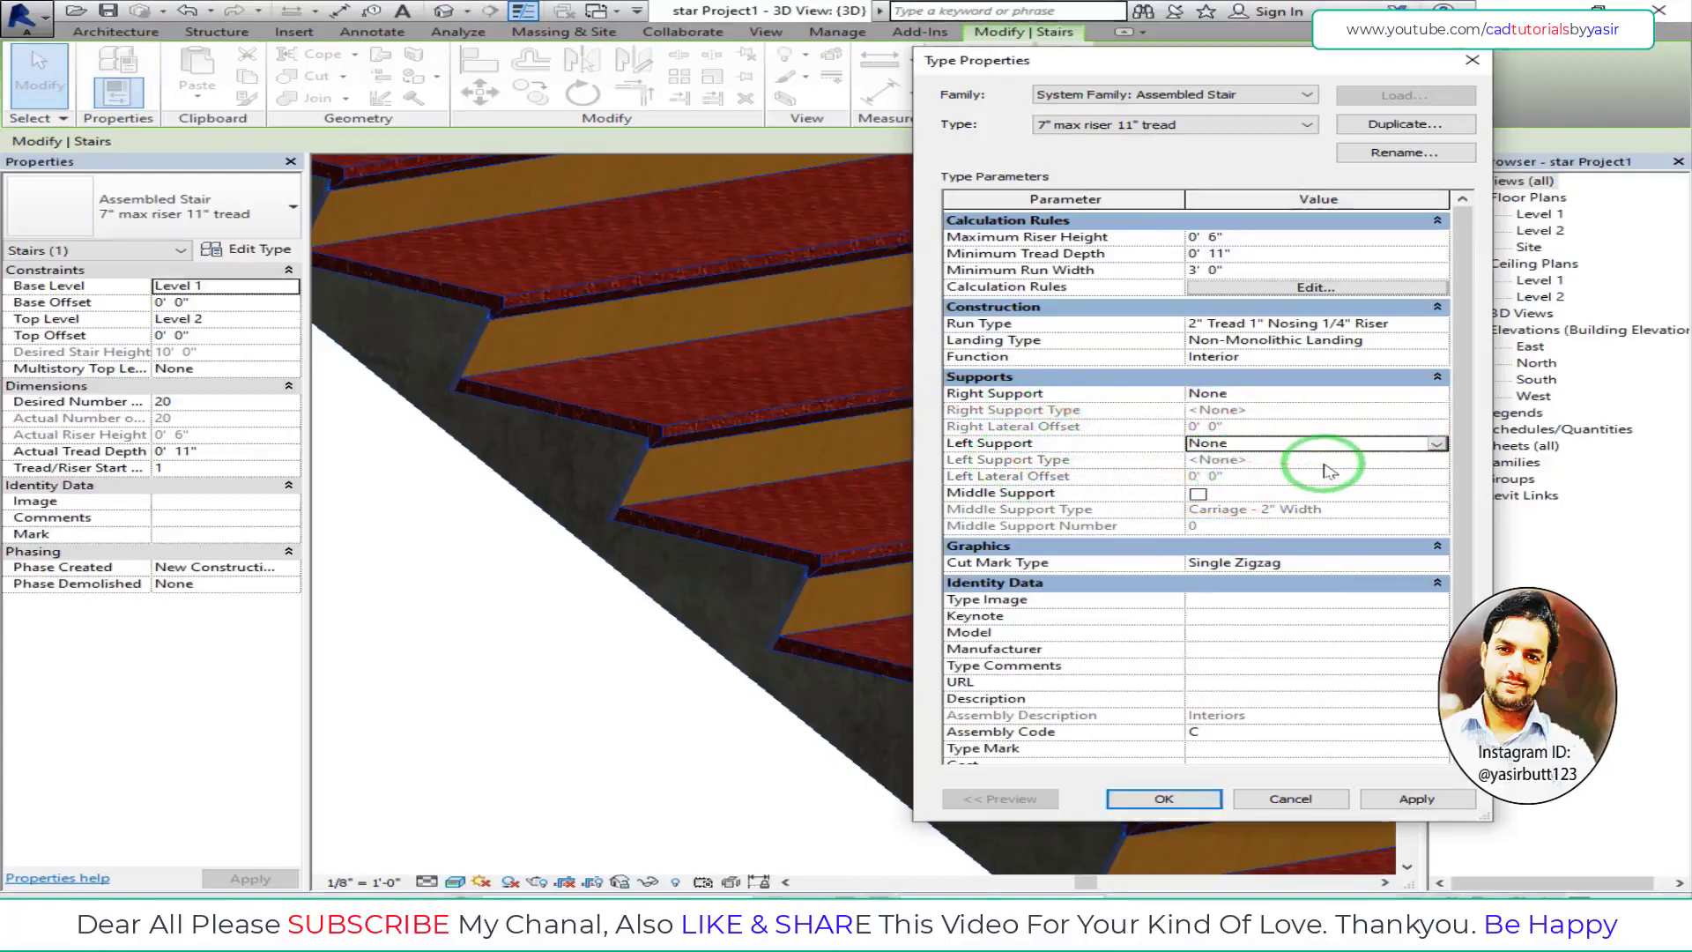
pyautogui.click(1199, 495)
pyautogui.moveTo(1253, 705); pyautogui.dragTo(983, 547)
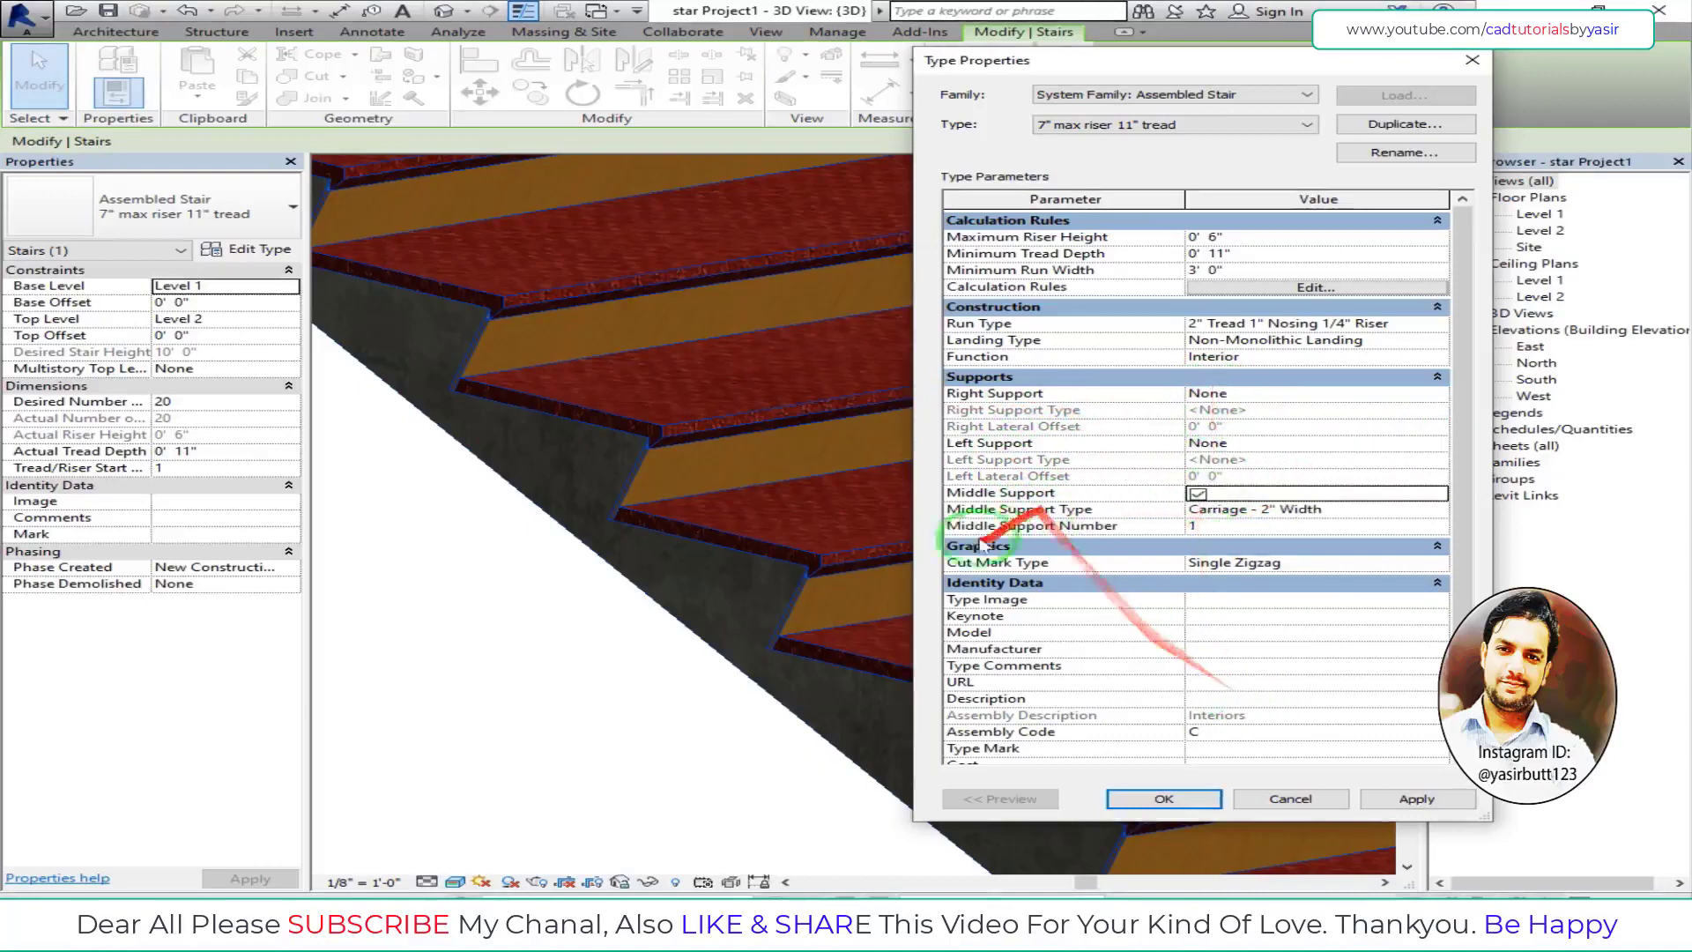
pyautogui.click(1214, 525)
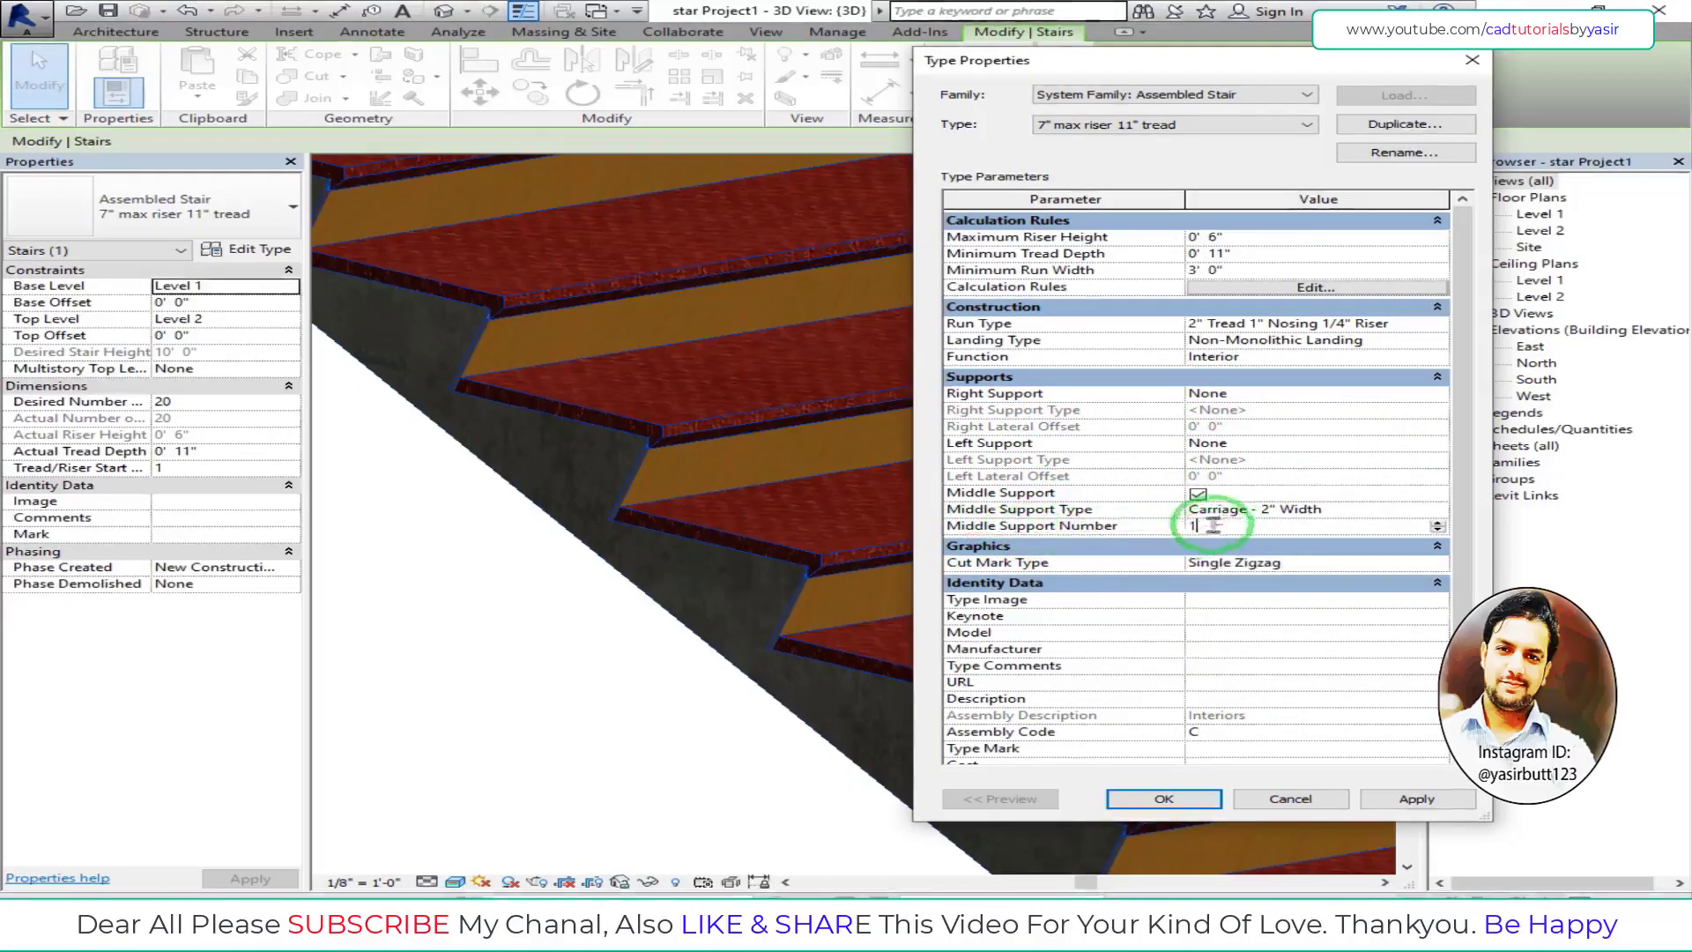
pyautogui.click(1415, 801)
# - Close the type settings and orbit to view the central carriage from below and the side
pyautogui.click(1164, 799)
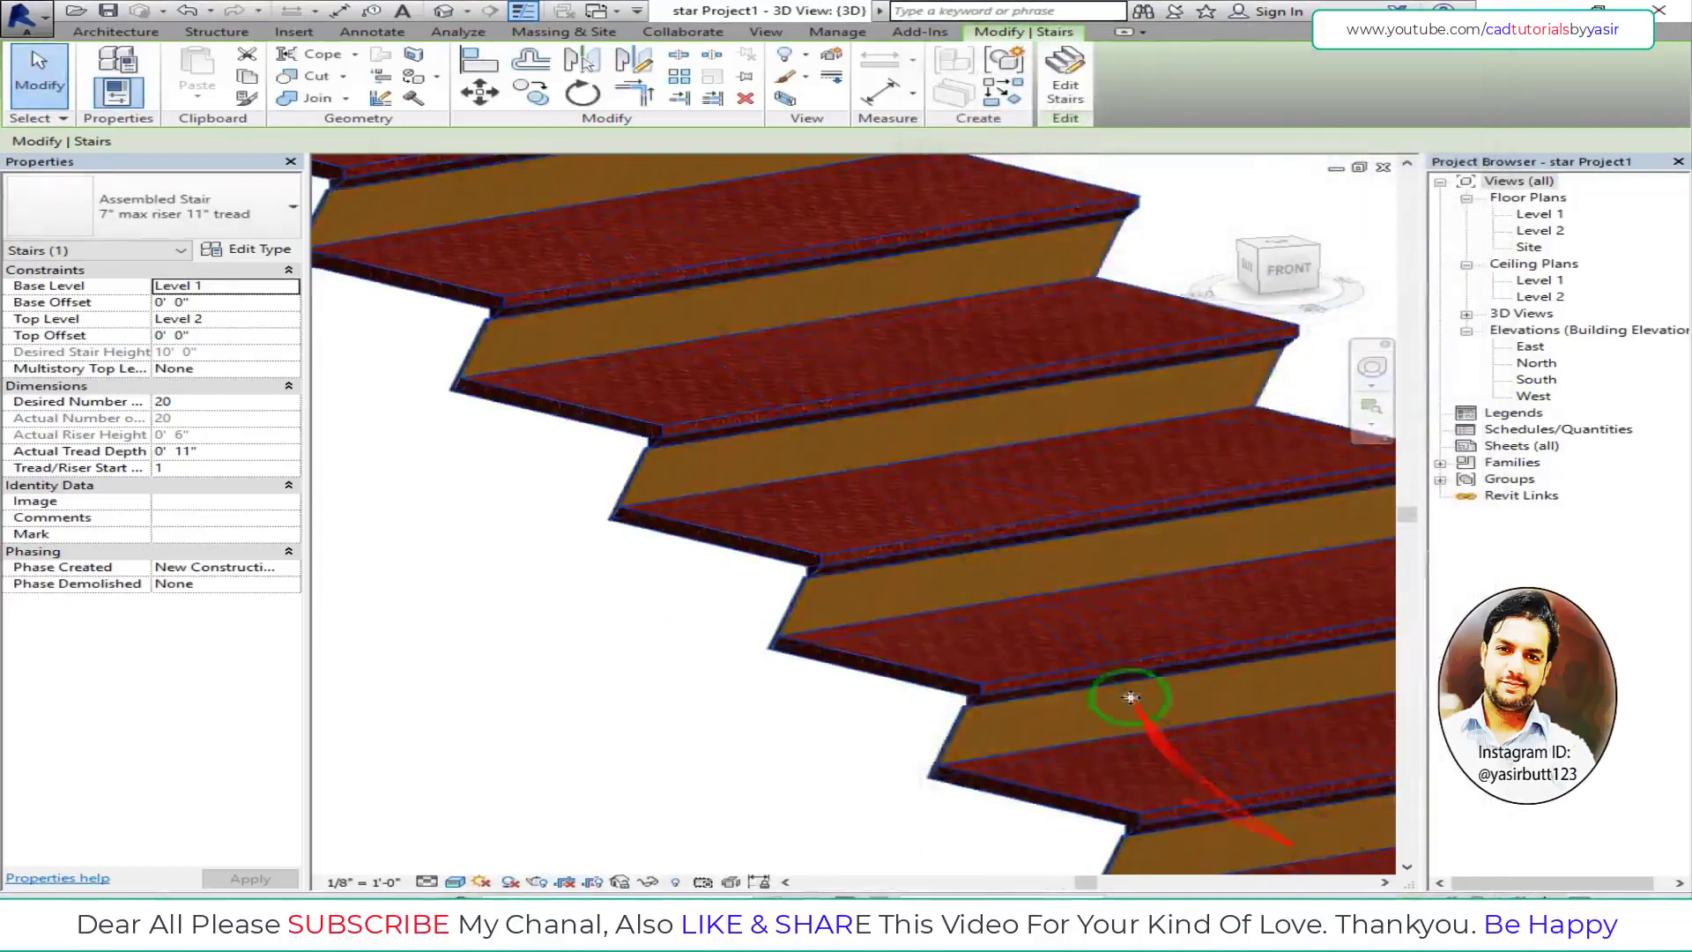
pyautogui.scroll(-3, 1116, 696)
pyautogui.scroll(-3, 1106, 684)
pyautogui.scroll(-1, 972, 621)
pyautogui.moveTo(971, 622)
pyautogui.keyDown('shift'); pyautogui.mouseDown(button='middle')
pyautogui.moveTo(990, 558)
pyautogui.moveTo(1028, 574)
pyautogui.moveTo(1020, 593)
pyautogui.moveTo(927, 522)
pyautogui.moveTo(884, 540)
pyautogui.moveTo(823, 673)
pyautogui.moveTo(899, 802)
pyautogui.moveTo(880, 755)
pyautogui.moveTo(950, 829)
pyautogui.mouseUp(button='middle'); pyautogui.keyUp('shift')
pyautogui.scroll(3, 884, 540)
pyautogui.scroll(-3, 949, 829)
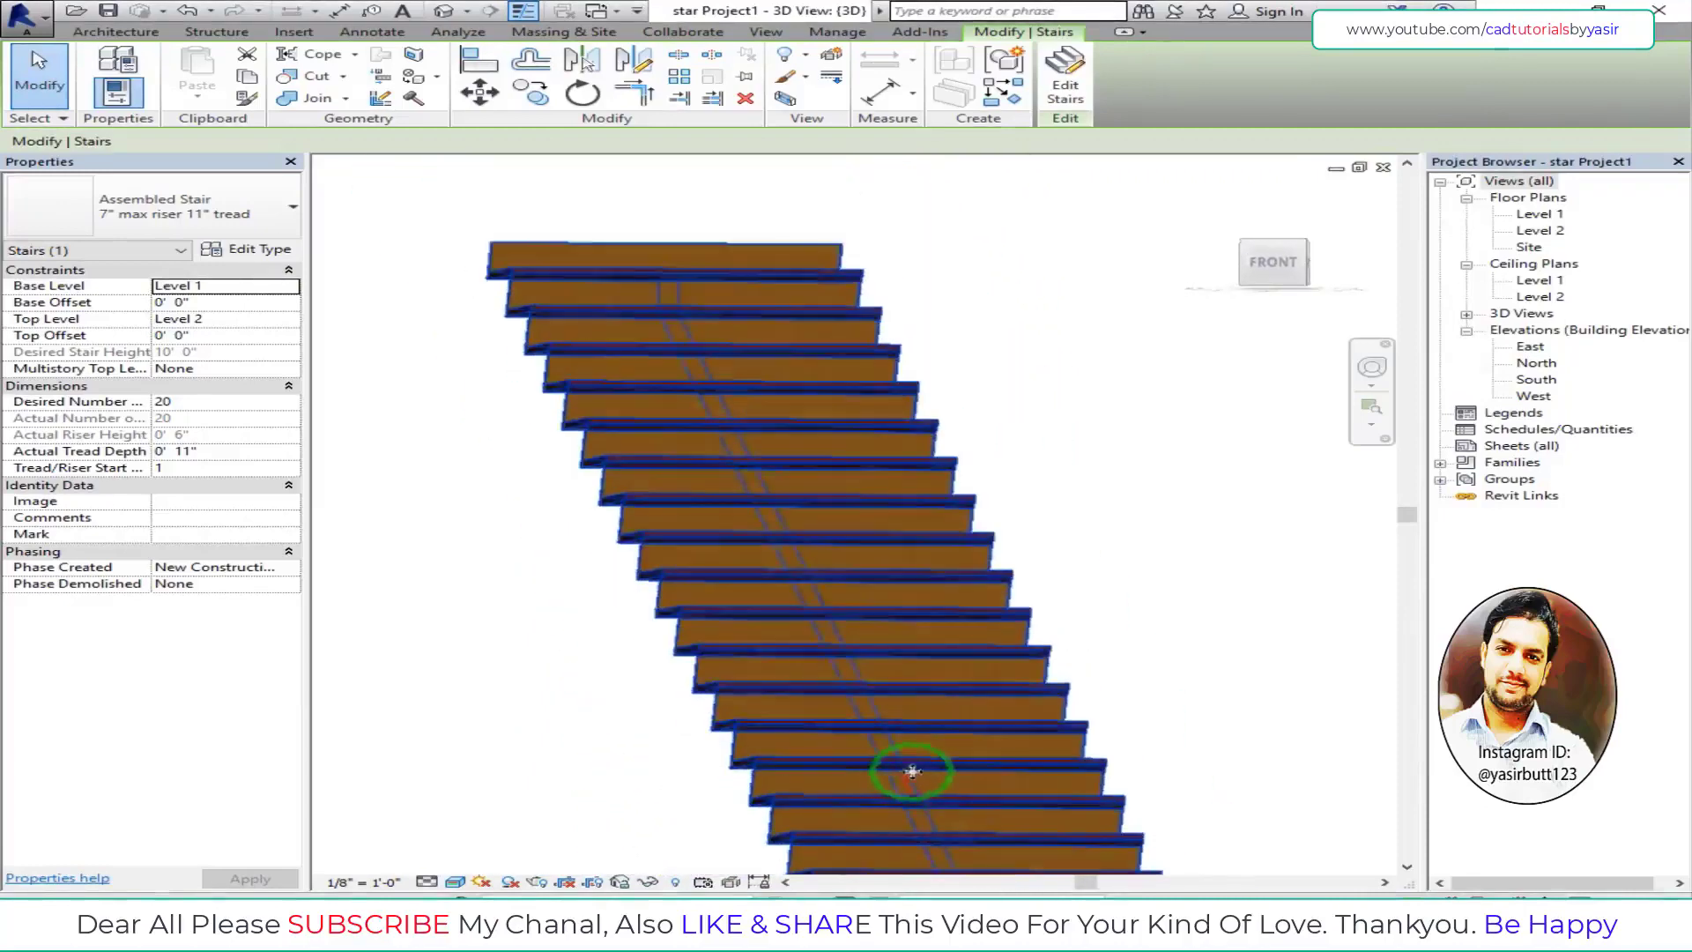
pyautogui.moveTo(907, 775)
pyautogui.keyDown('shift'); pyautogui.mouseDown(button='middle')
pyautogui.moveTo(993, 717)
pyautogui.moveTo(877, 750)
pyautogui.moveTo(925, 706)
pyautogui.moveTo(895, 767)
pyautogui.moveTo(861, 782)
pyautogui.moveTo(896, 570)
pyautogui.mouseUp(button='middle'); pyautogui.keyUp('shift')
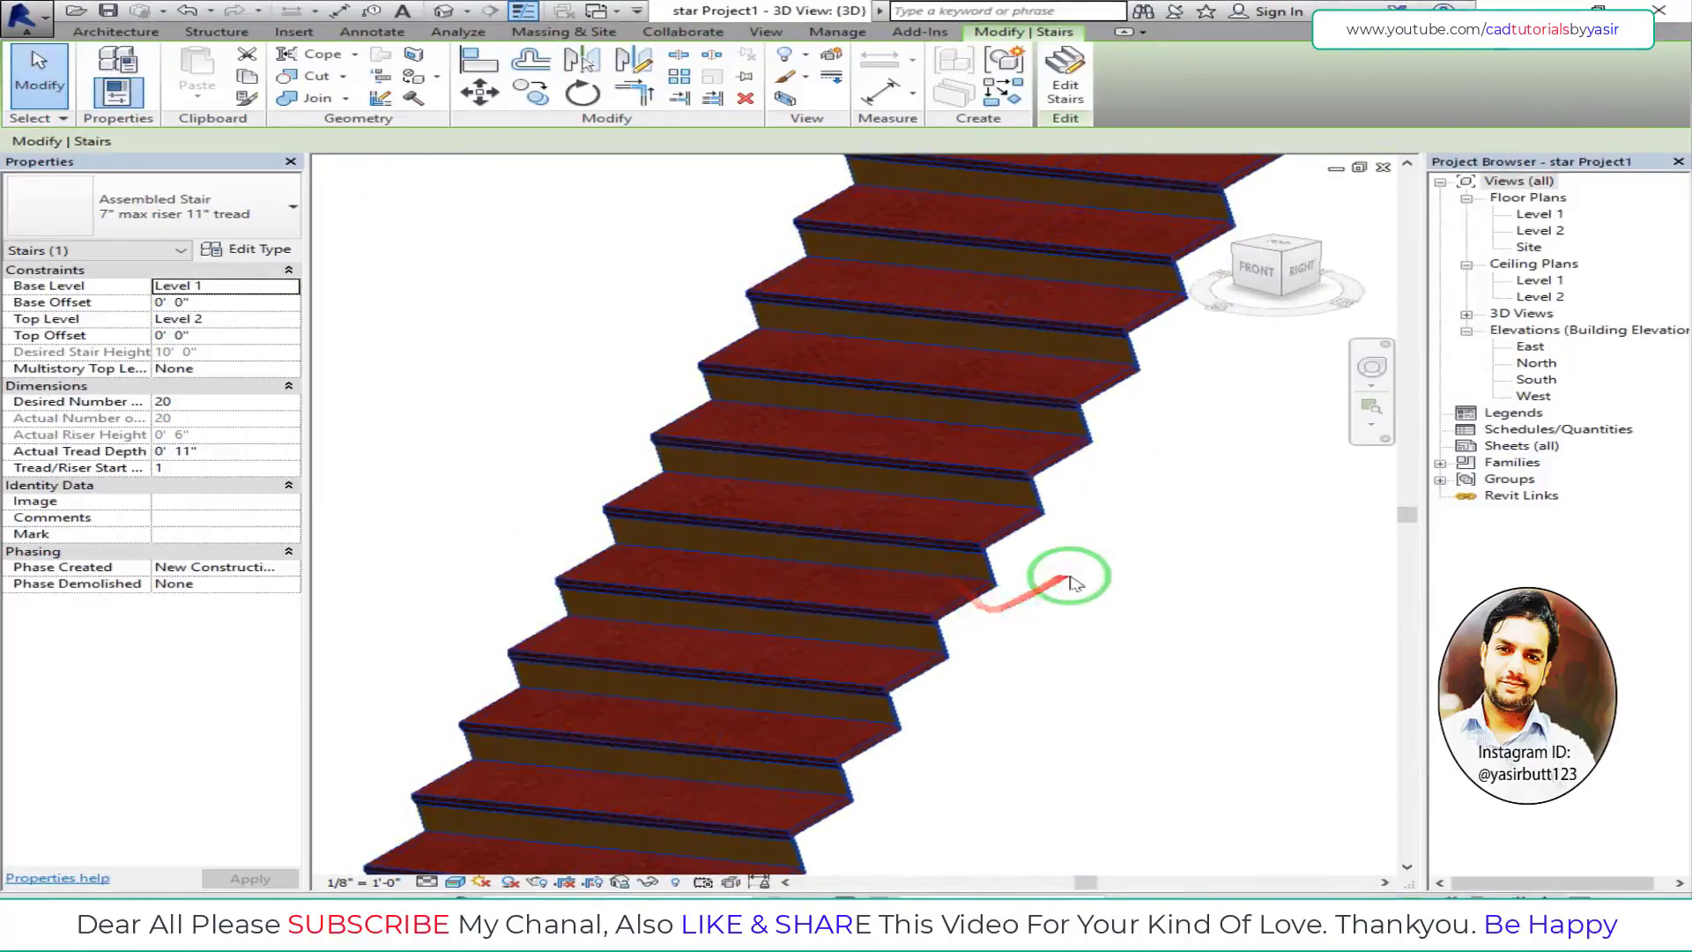
# - Uncheck Riser in the stair's Run Type, confirm both dialogs, and zoom onto the open treads
pyautogui.click(247, 250)
pyautogui.click(1304, 325)
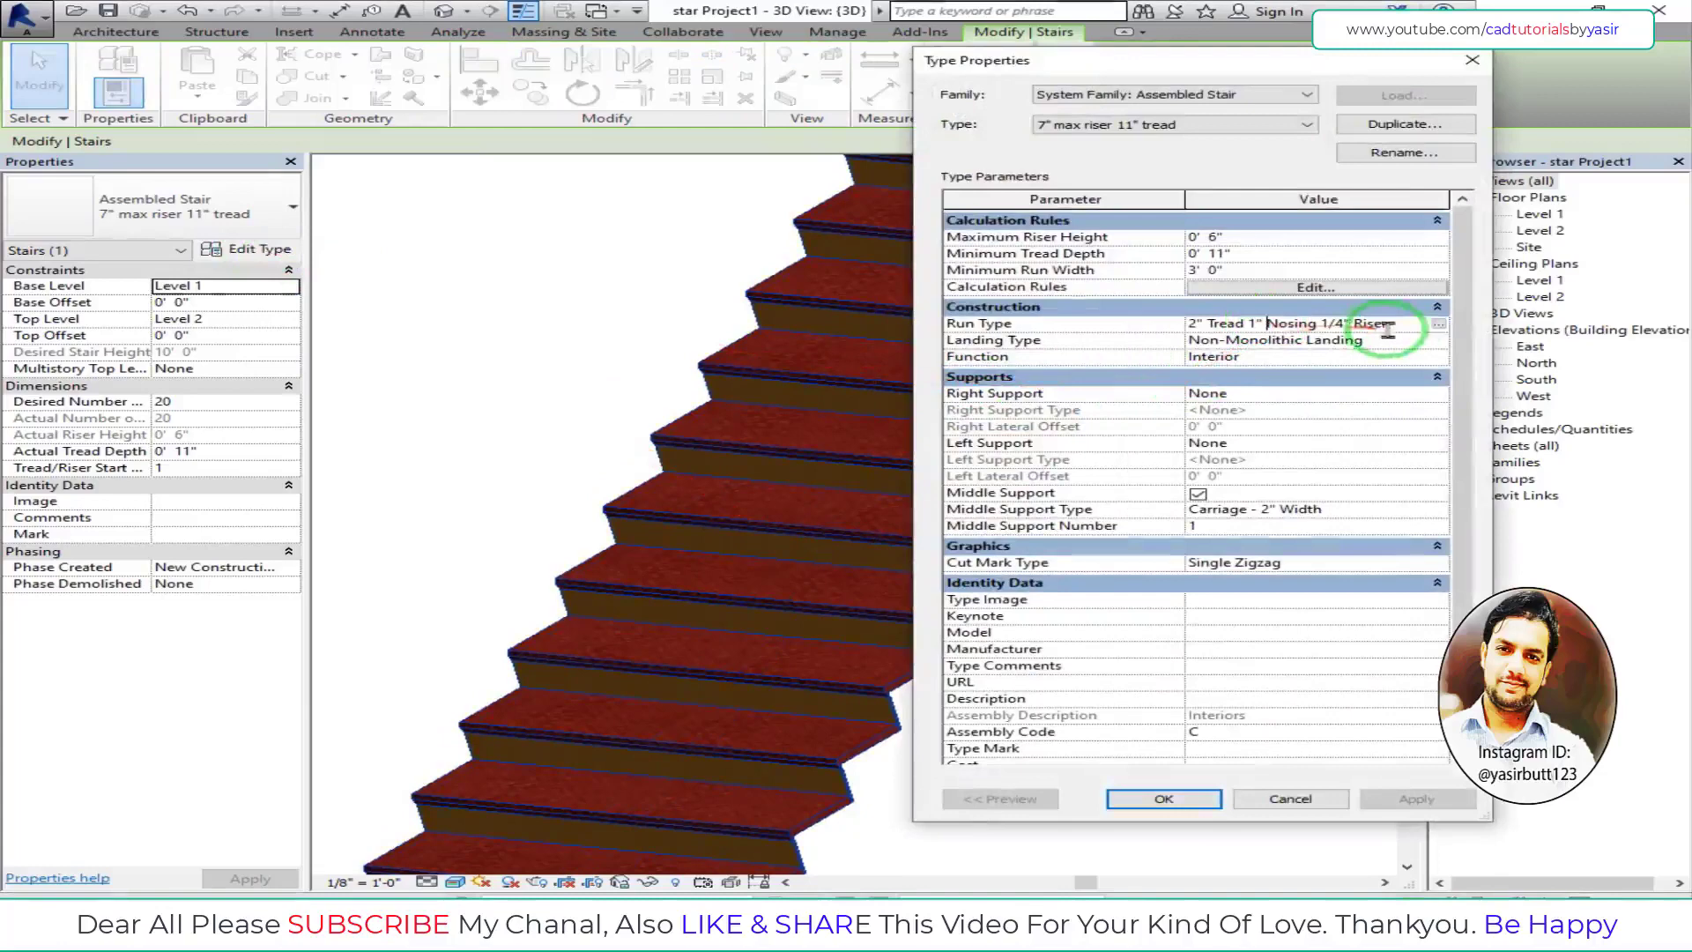
pyautogui.click(1437, 326)
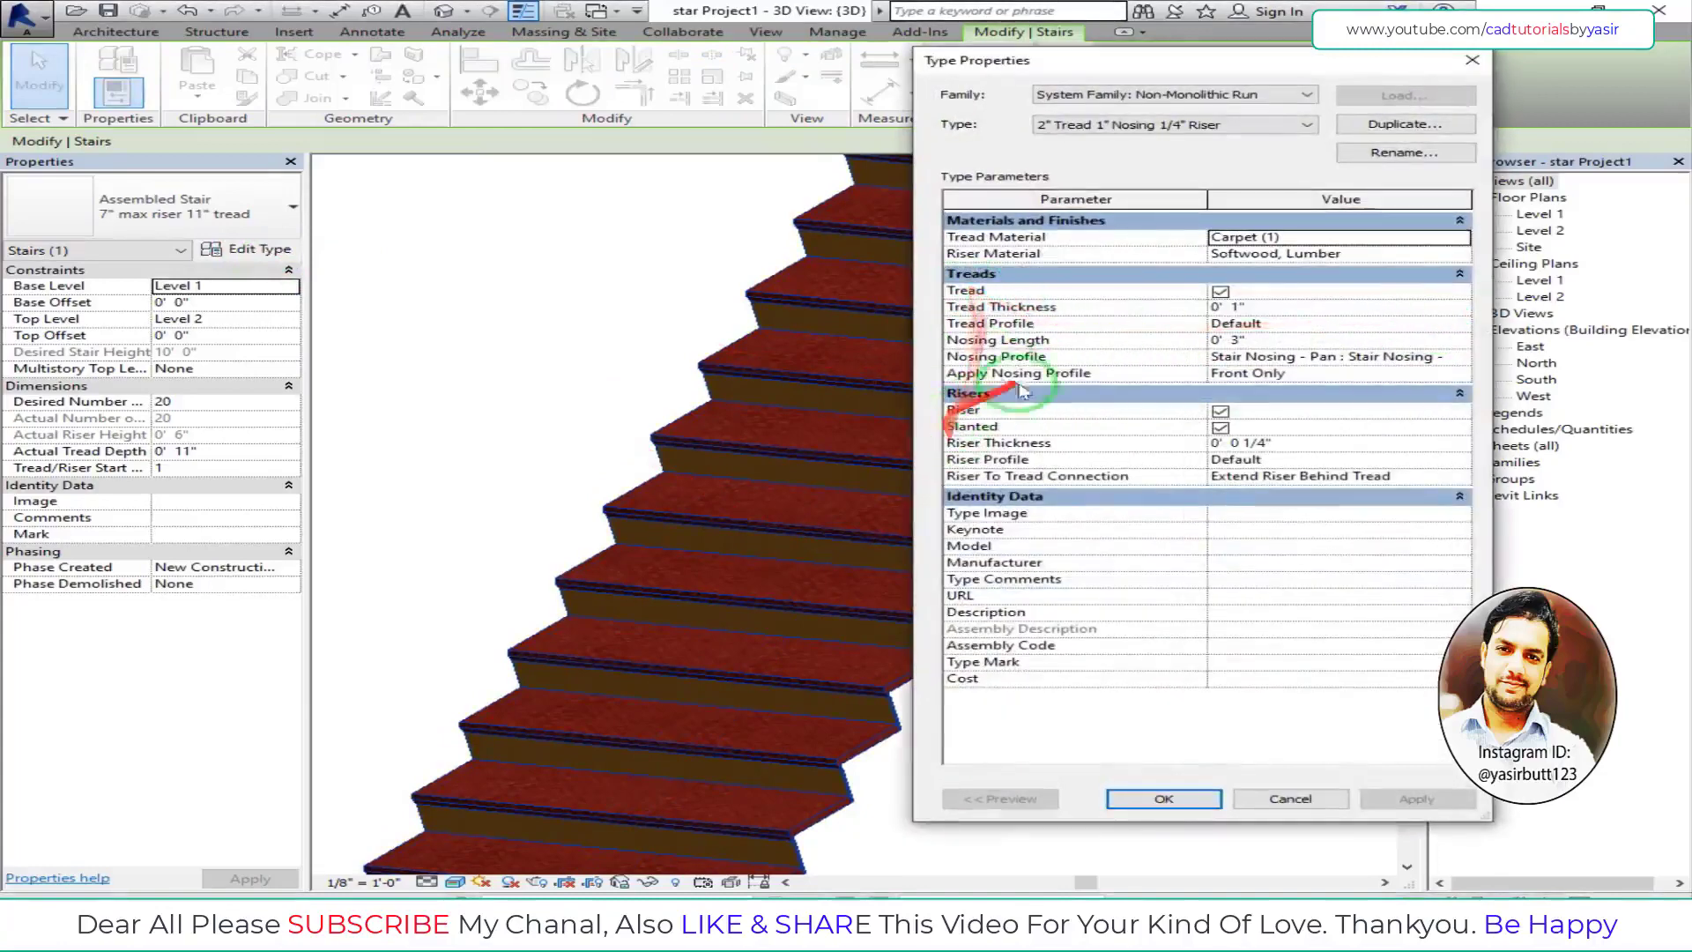
pyautogui.click(1220, 411)
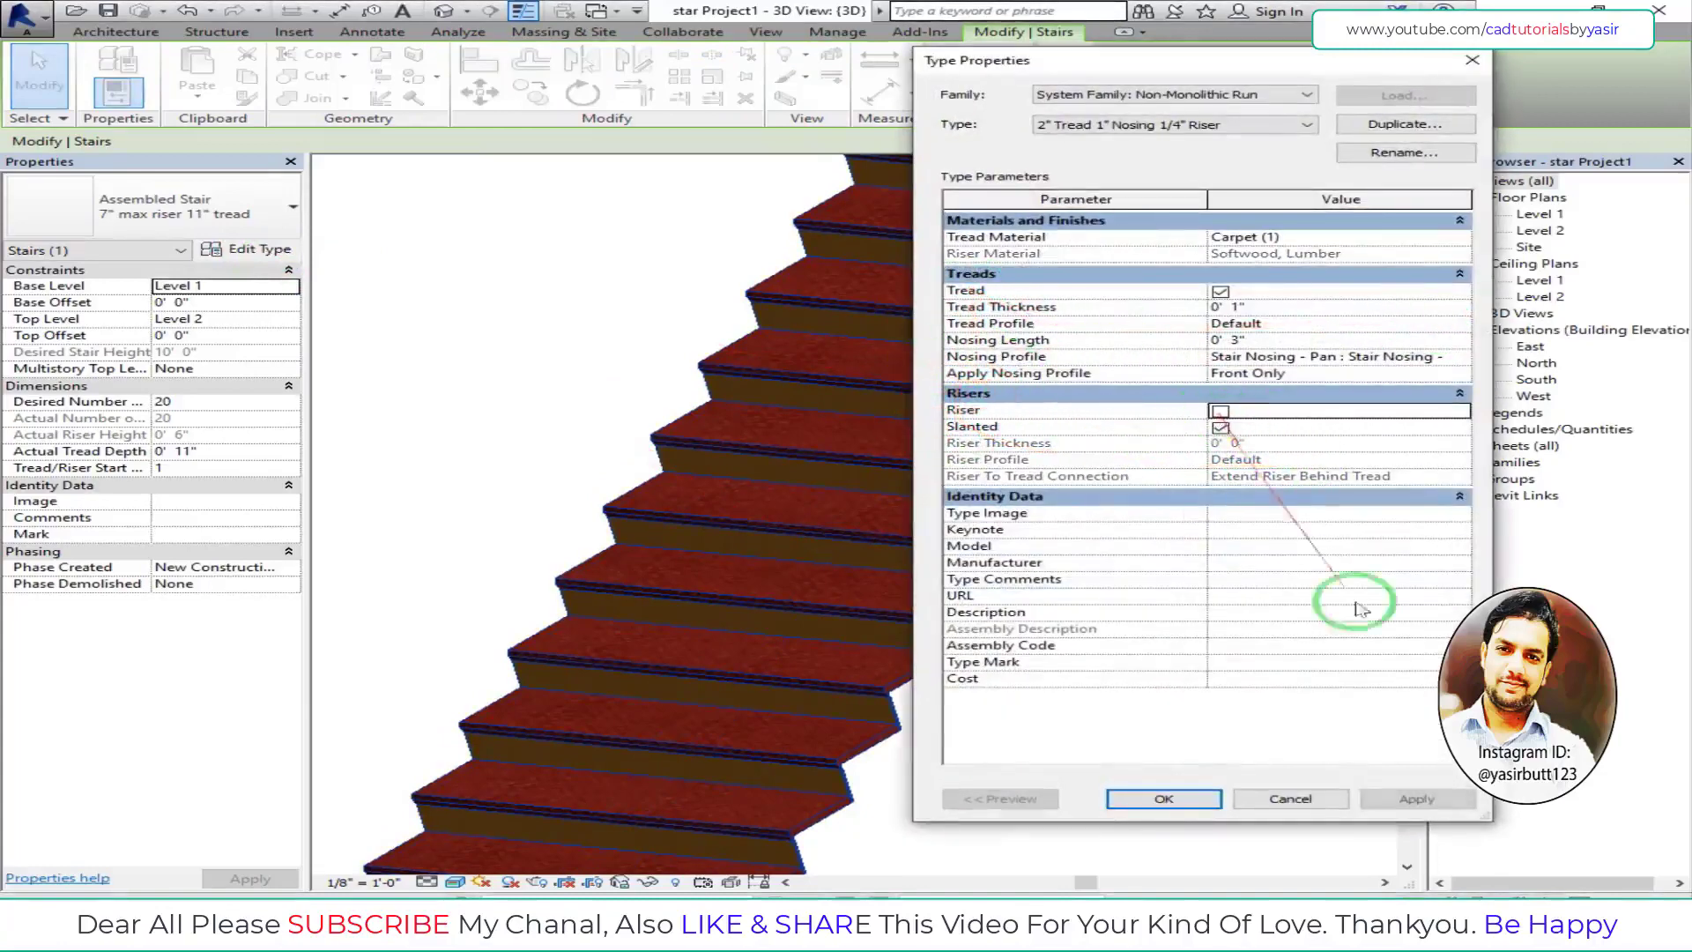
pyautogui.click(1417, 799)
pyautogui.click(1163, 798)
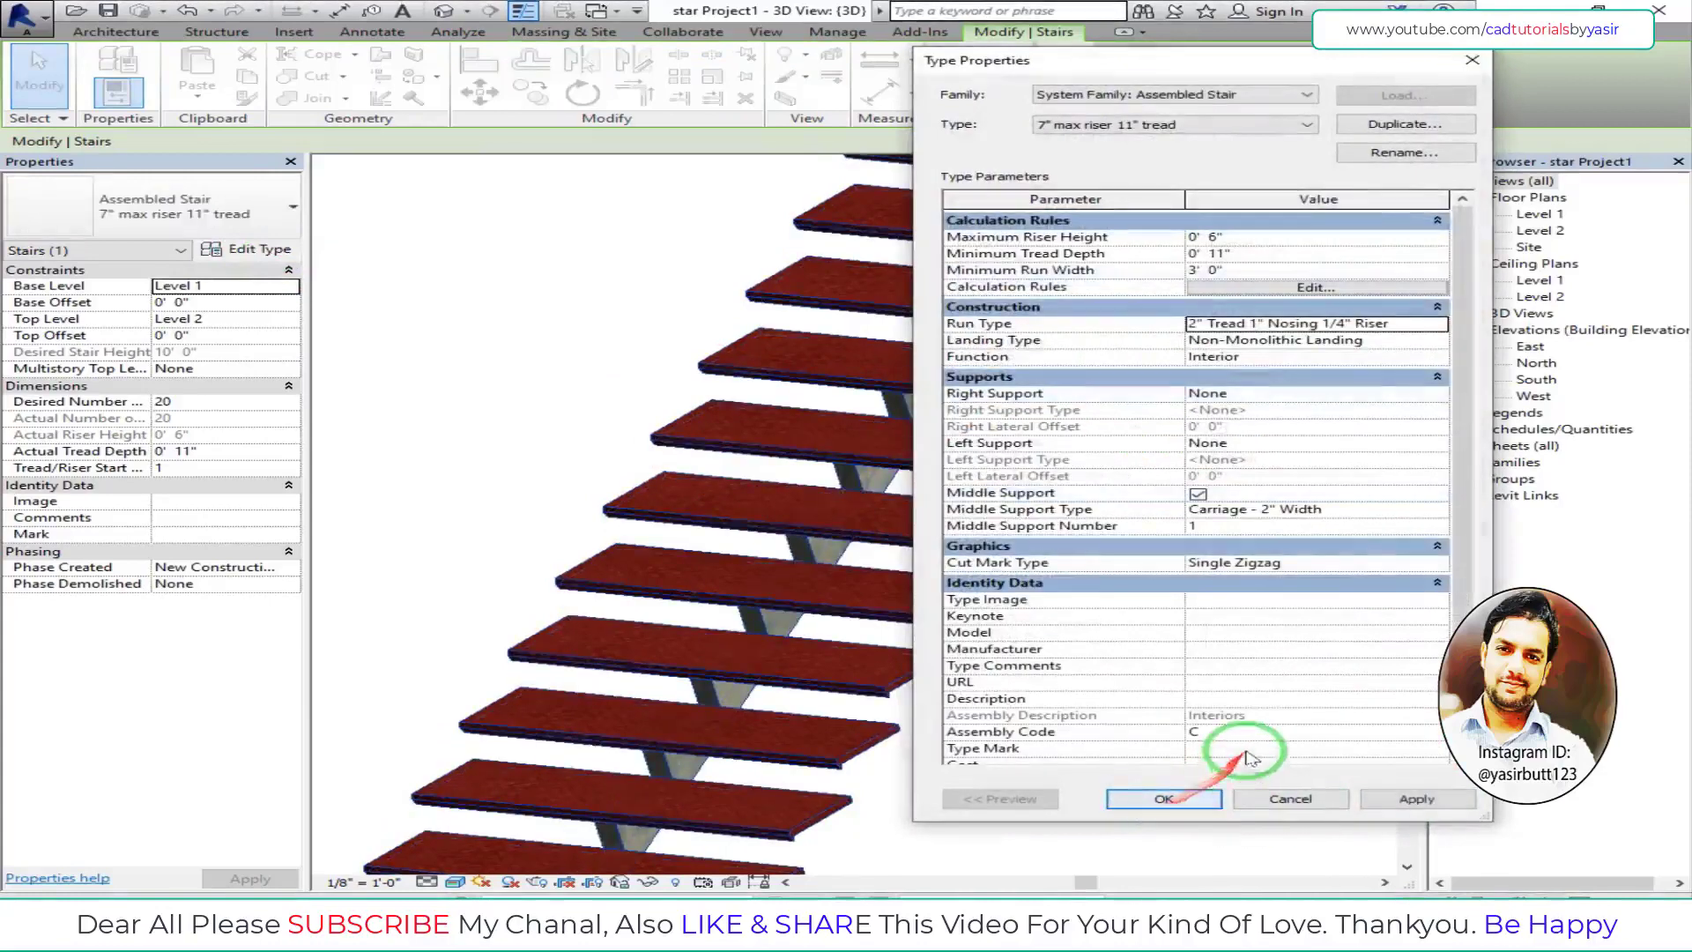
pyautogui.click(1201, 798)
pyautogui.scroll(-2, 944, 567)
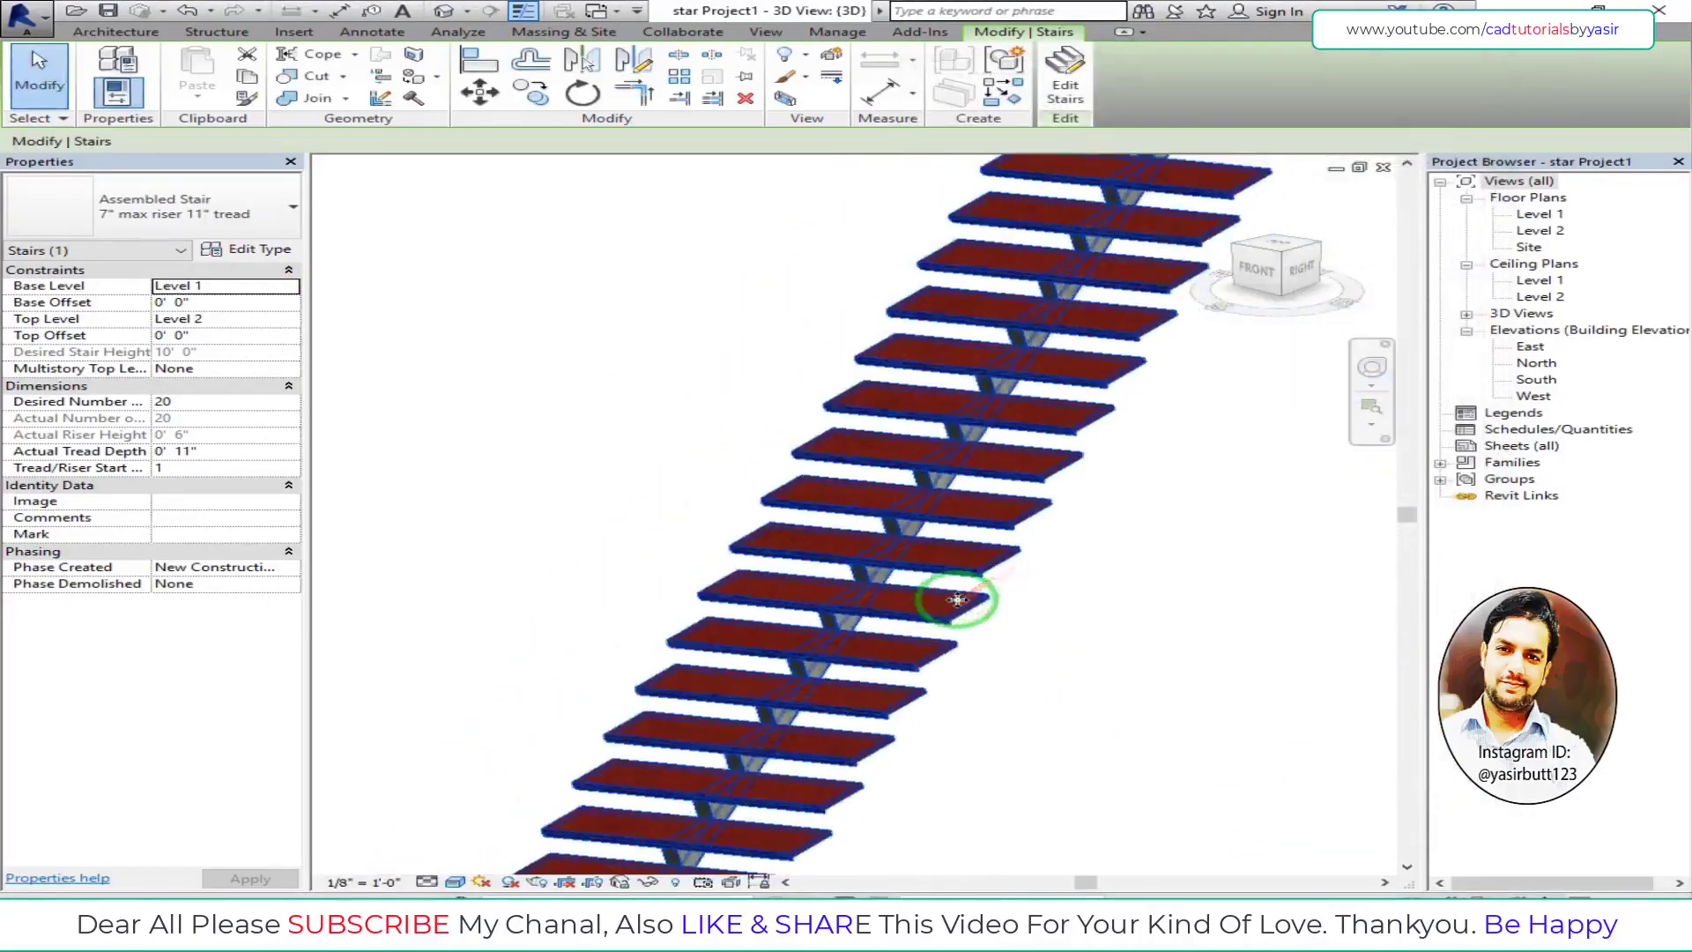
pyautogui.scroll(-3, 1013, 586)
pyautogui.moveTo(899, 596); pyautogui.dragTo(688, 540, button='middle')
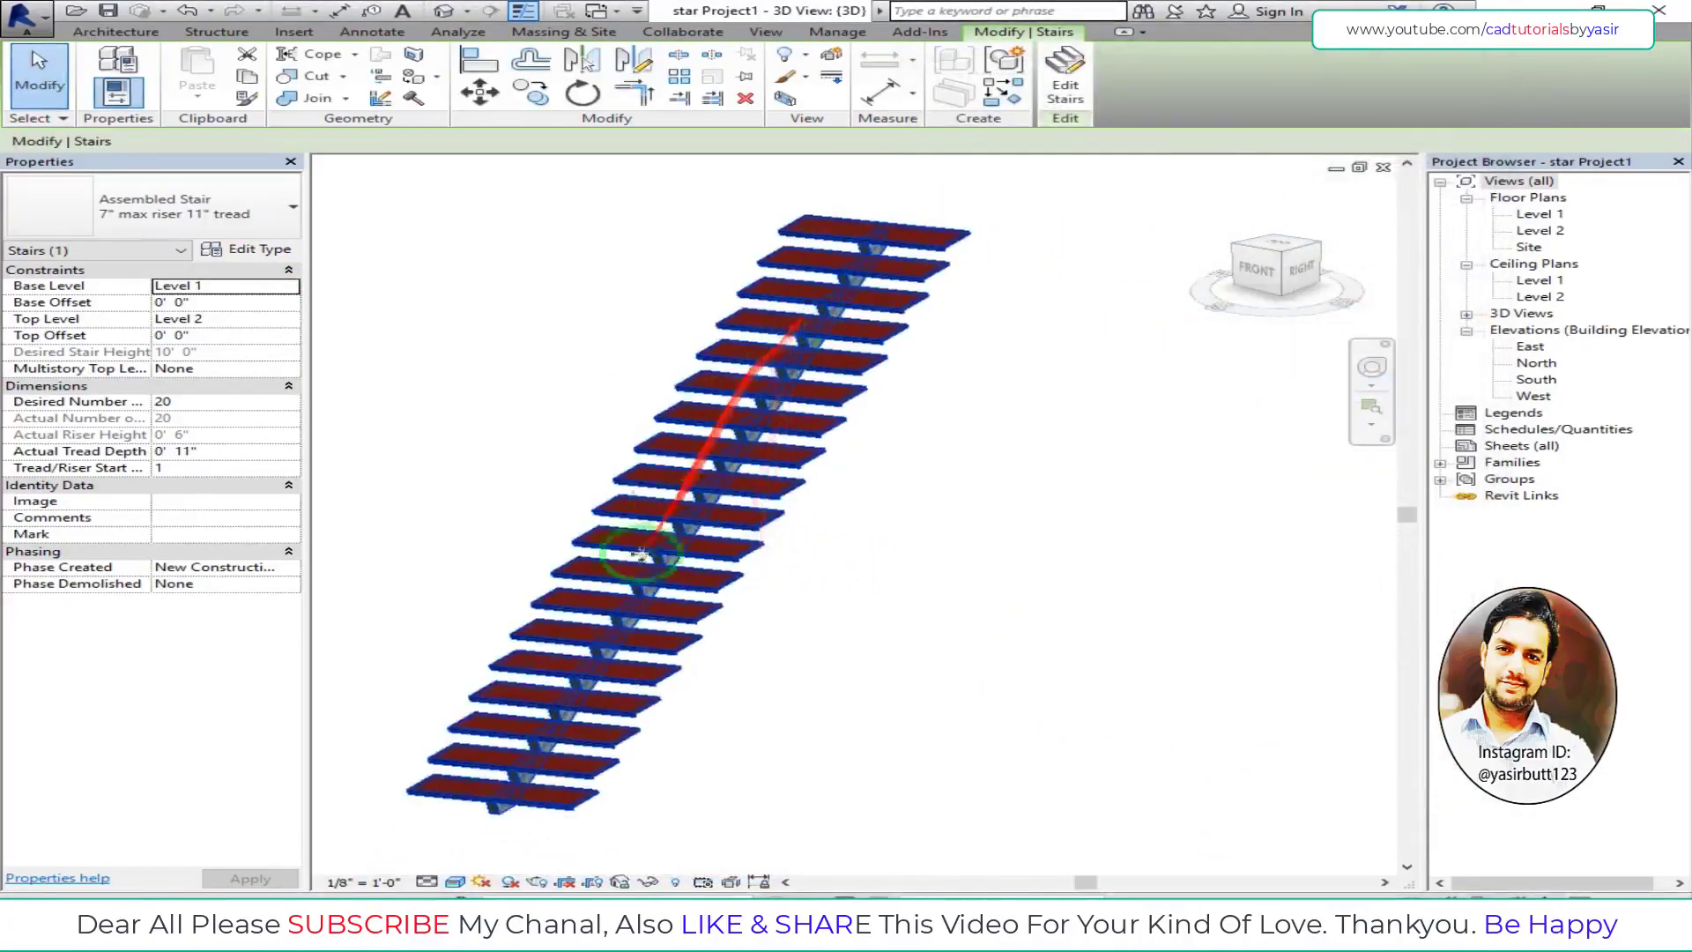
pyautogui.scroll(1, 891, 480)
pyautogui.scroll(1, 803, 388)
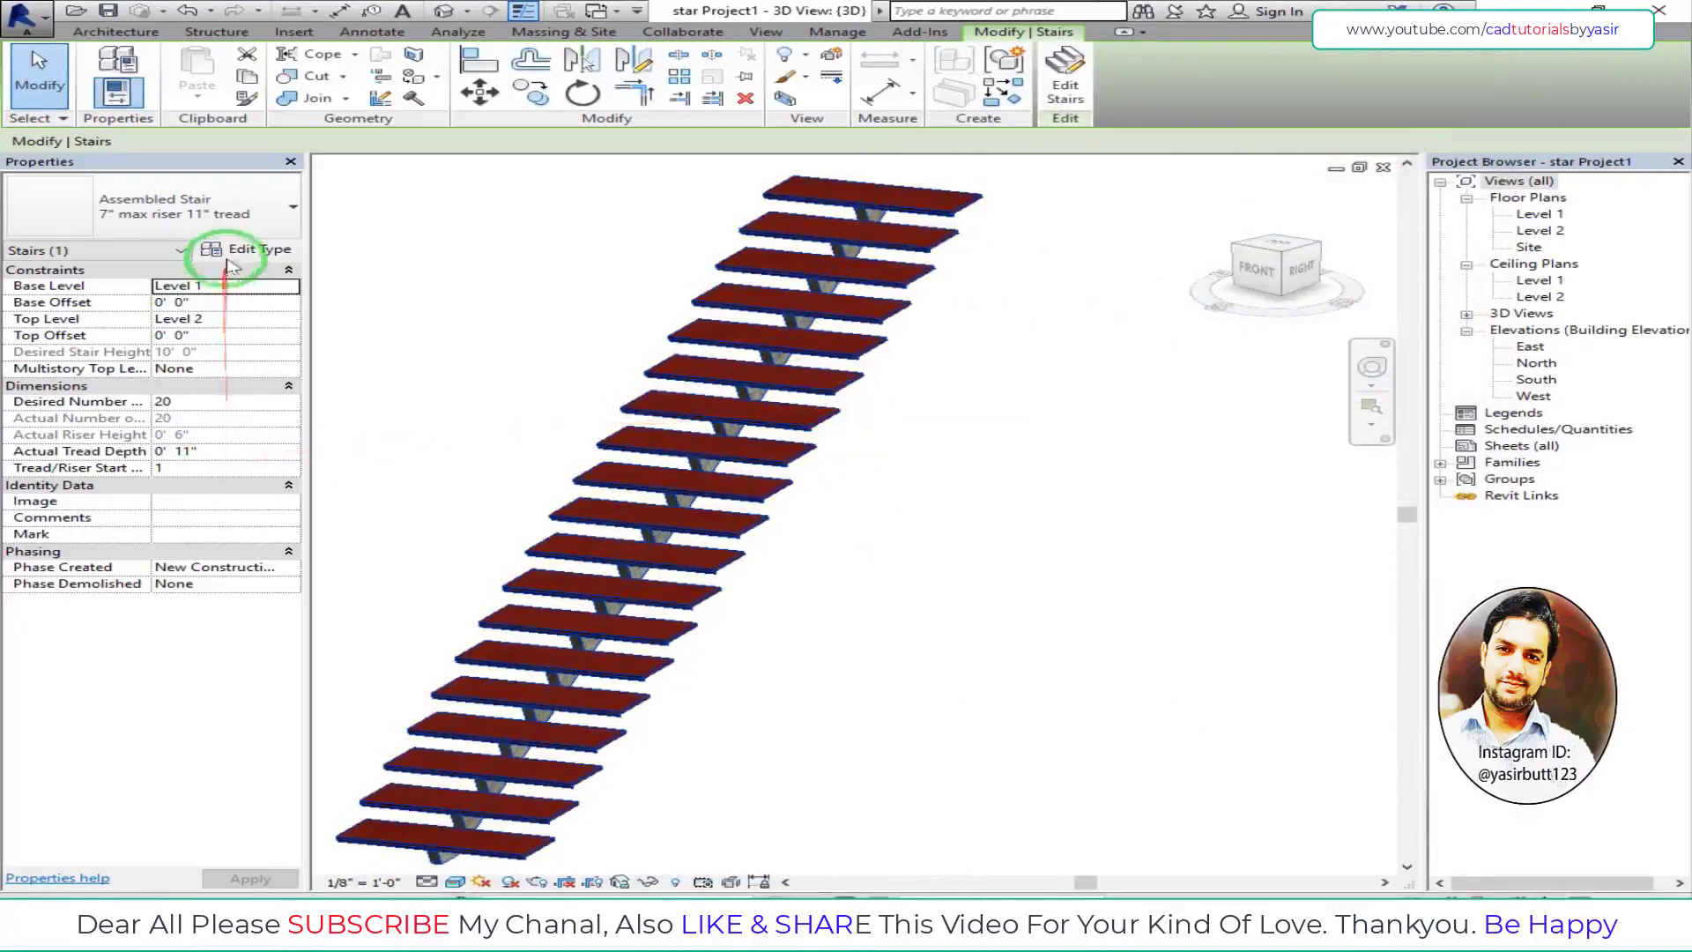
# - Set Middle Support Number to 3, apply, and close the stair type settings
pyautogui.click(250, 249)
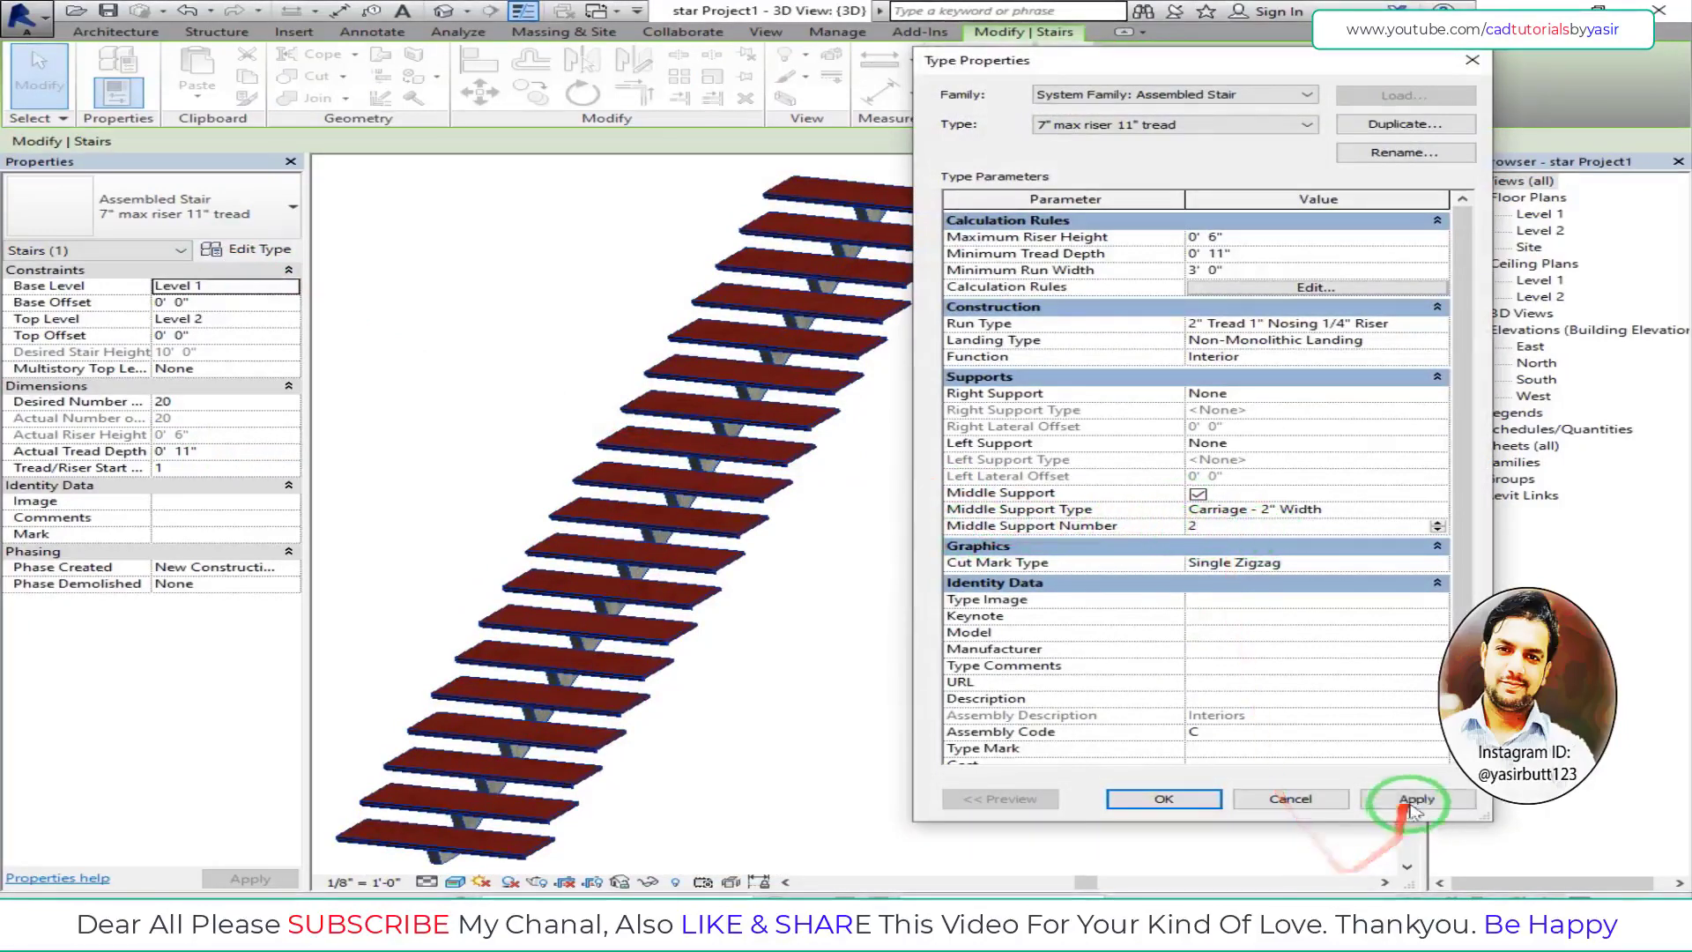
pyautogui.click(1414, 799)
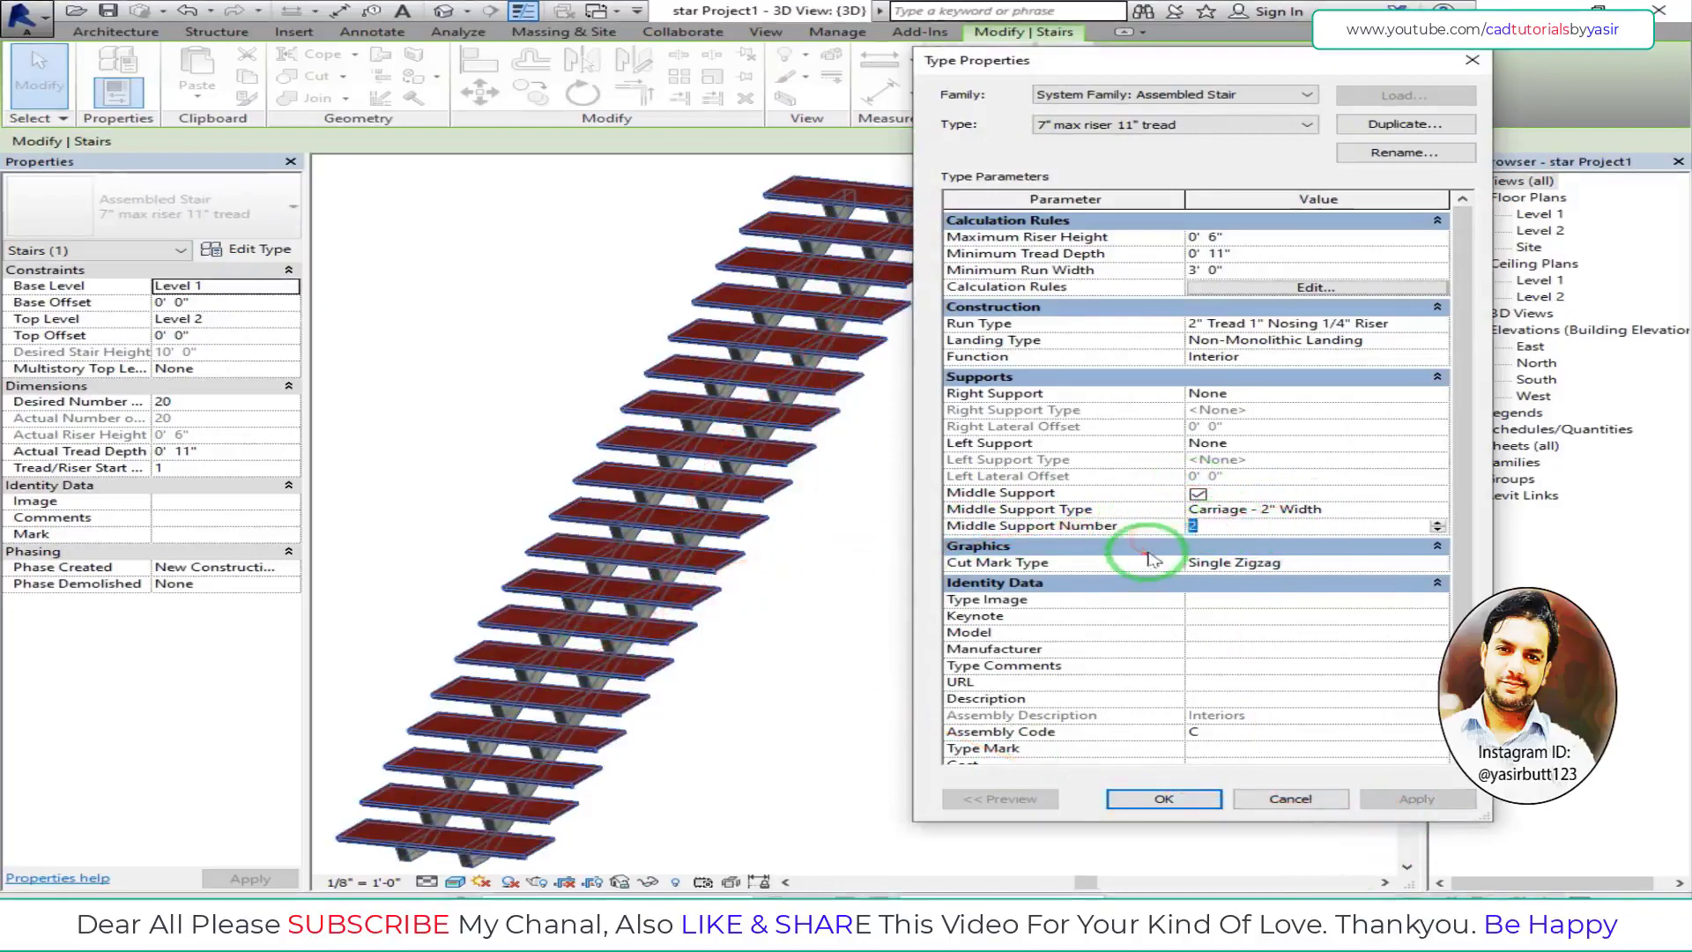
pyautogui.write('3')
pyautogui.click(1417, 799)
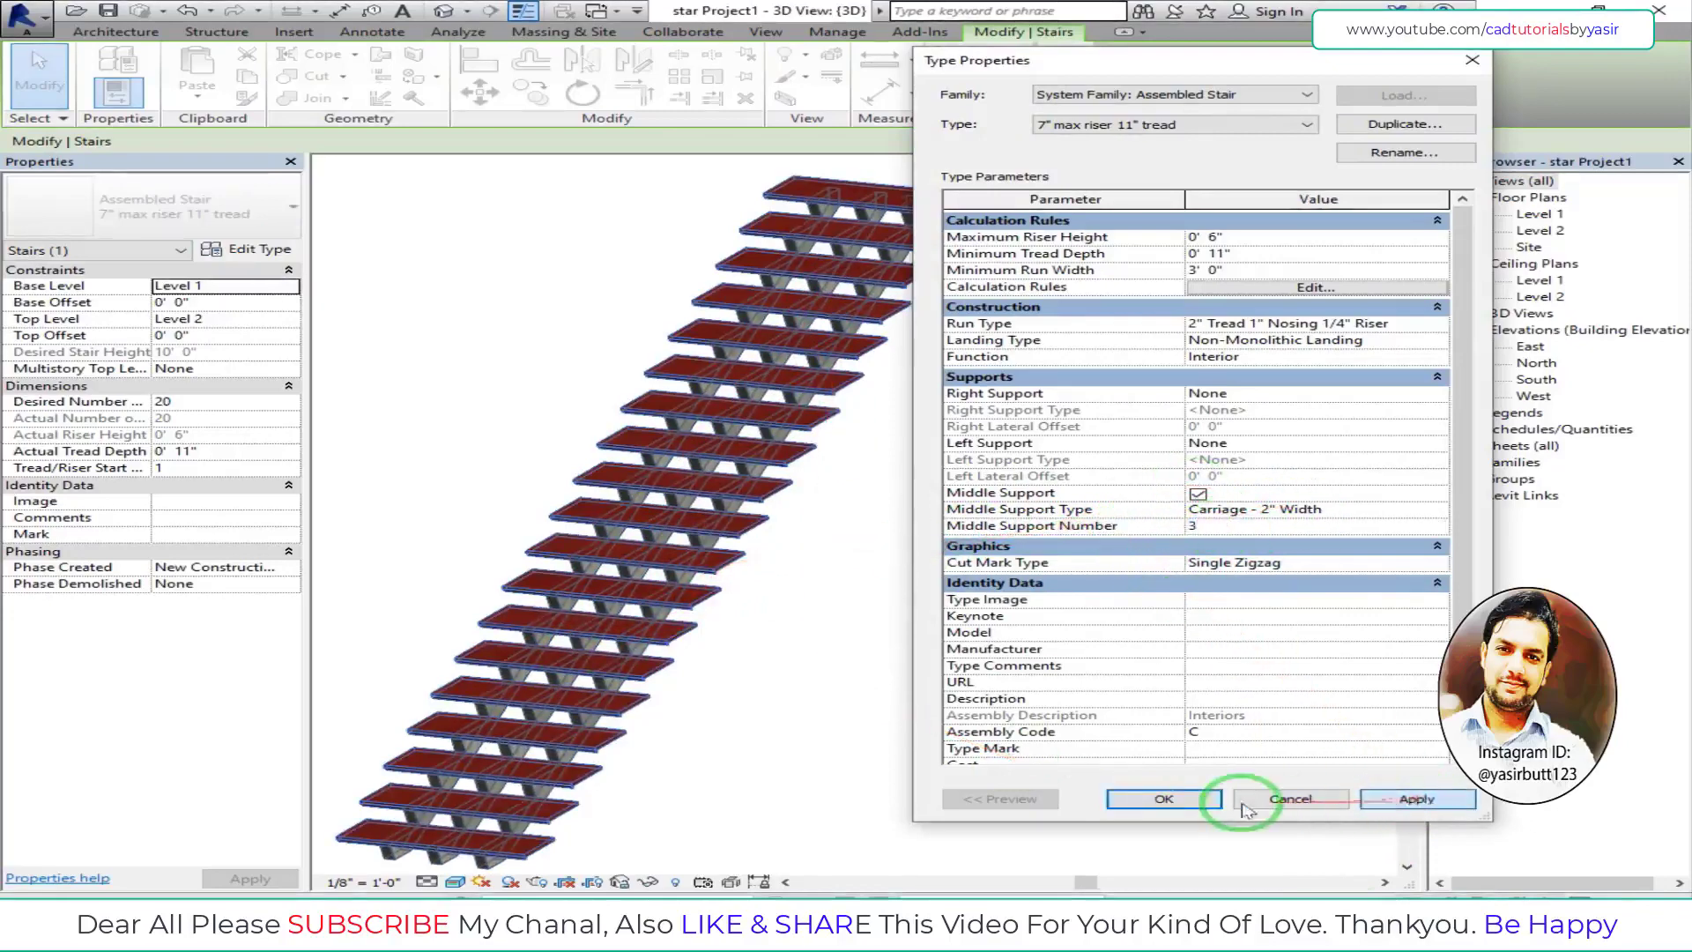
pyautogui.click(1163, 798)
pyautogui.click(880, 521)
# - Orbit to inspect the three carriages and reselect the stair
pyautogui.scroll(3, 791, 551)
pyautogui.moveTo(790, 552); pyautogui.dragTo(887, 558, button='middle')
pyautogui.click(944, 559)
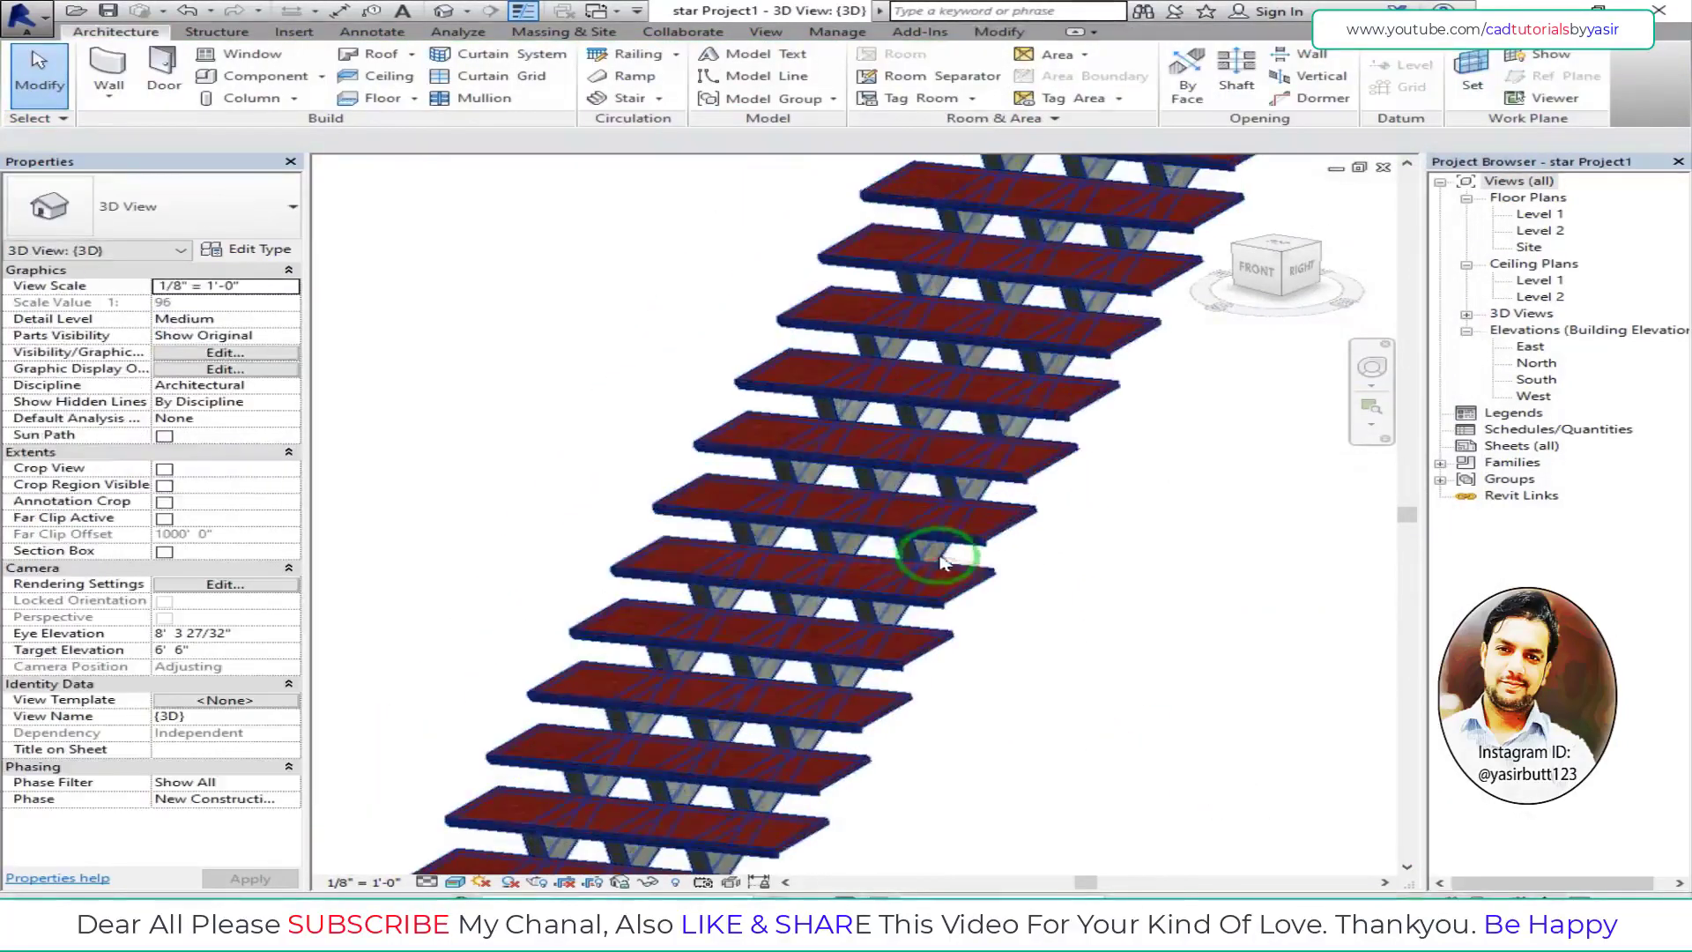
pyautogui.keyDown('shift'); pyautogui.moveTo(721, 681); pyautogui.dragTo(793, 649, button='middle'); pyautogui.keyUp('shift')
pyautogui.press('Escape')
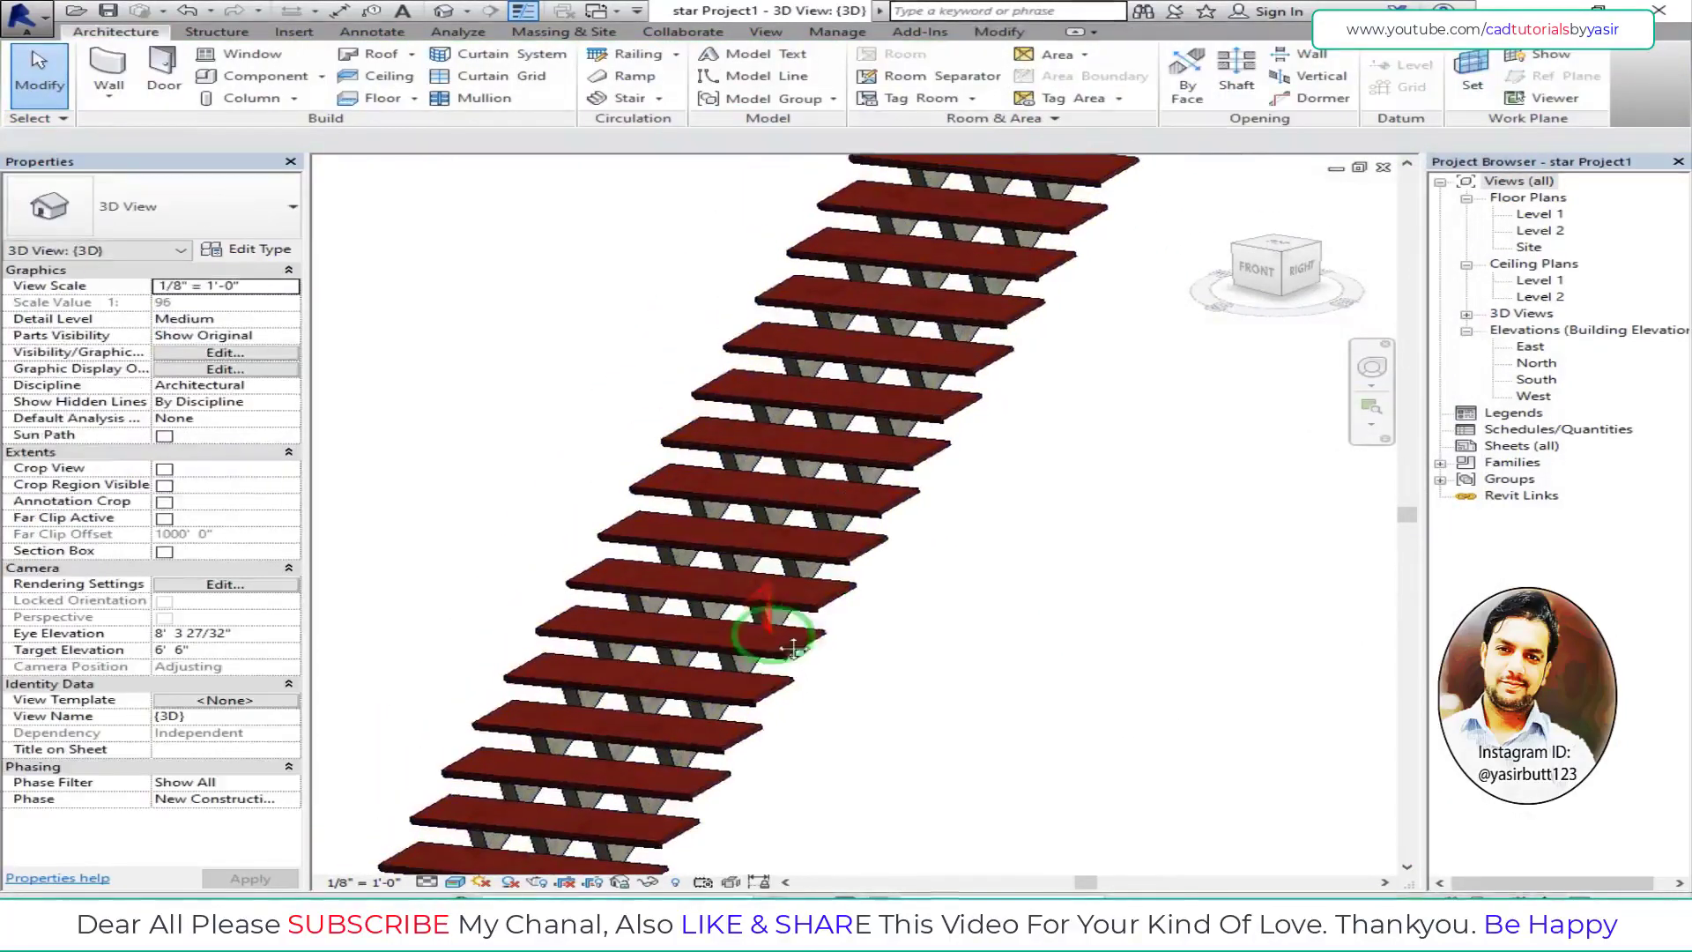
pyautogui.click(917, 459)
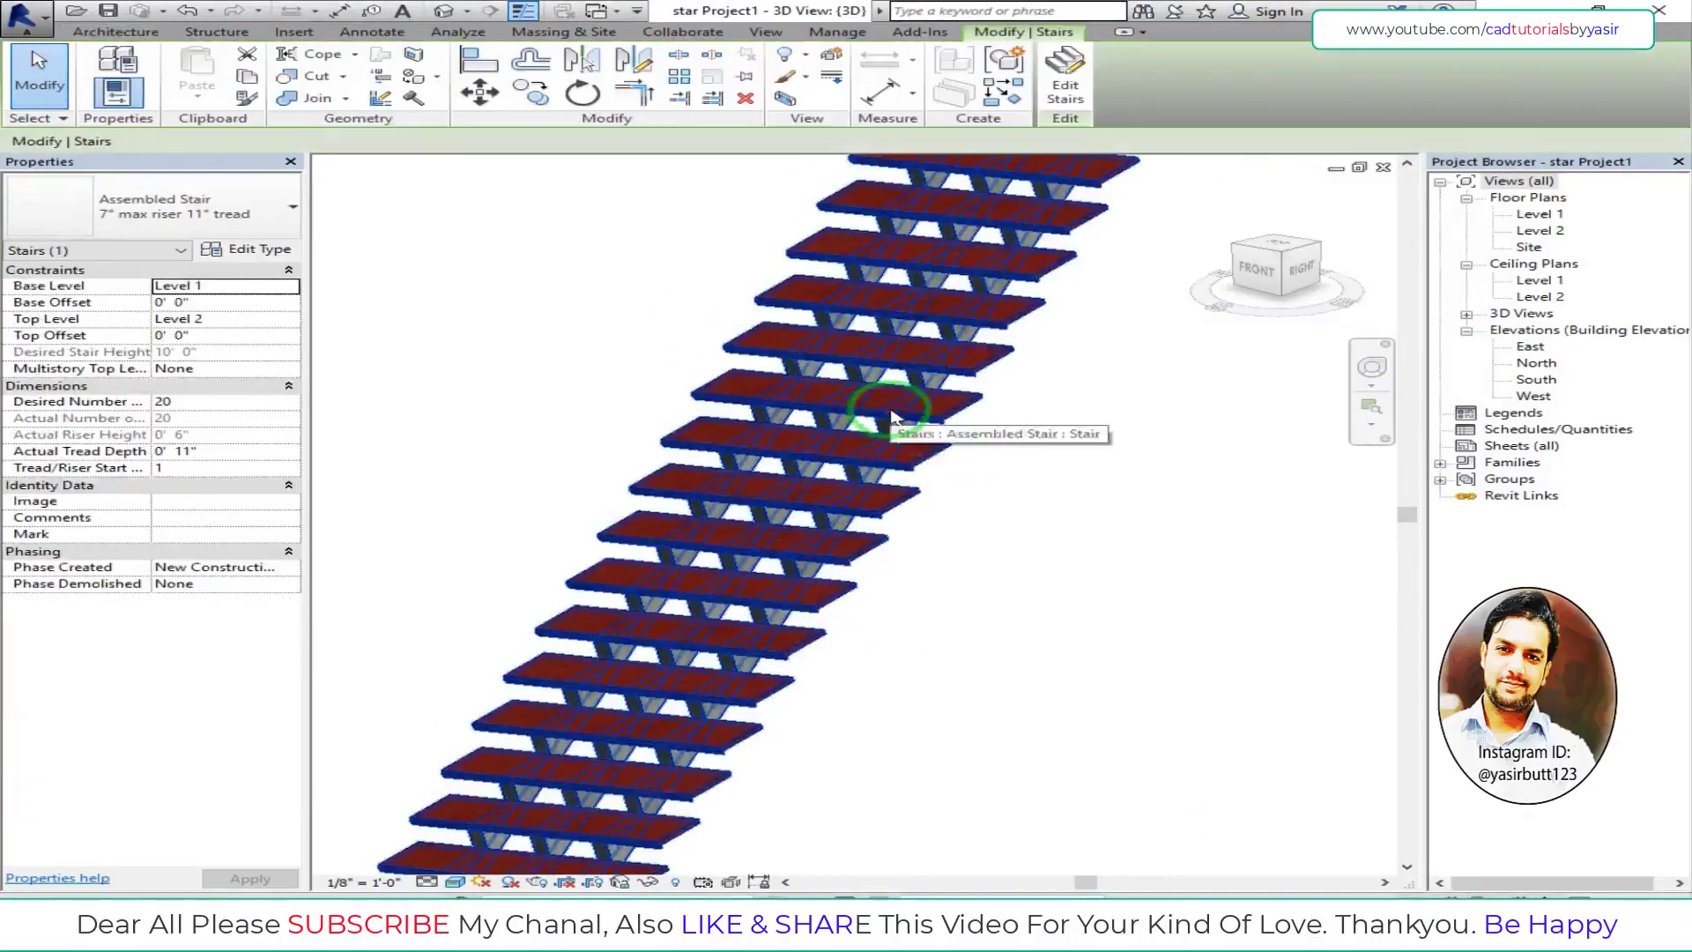
# - Set the middle carriage type's material to Cherry and confirm the stair type settings
pyautogui.click(215, 256)
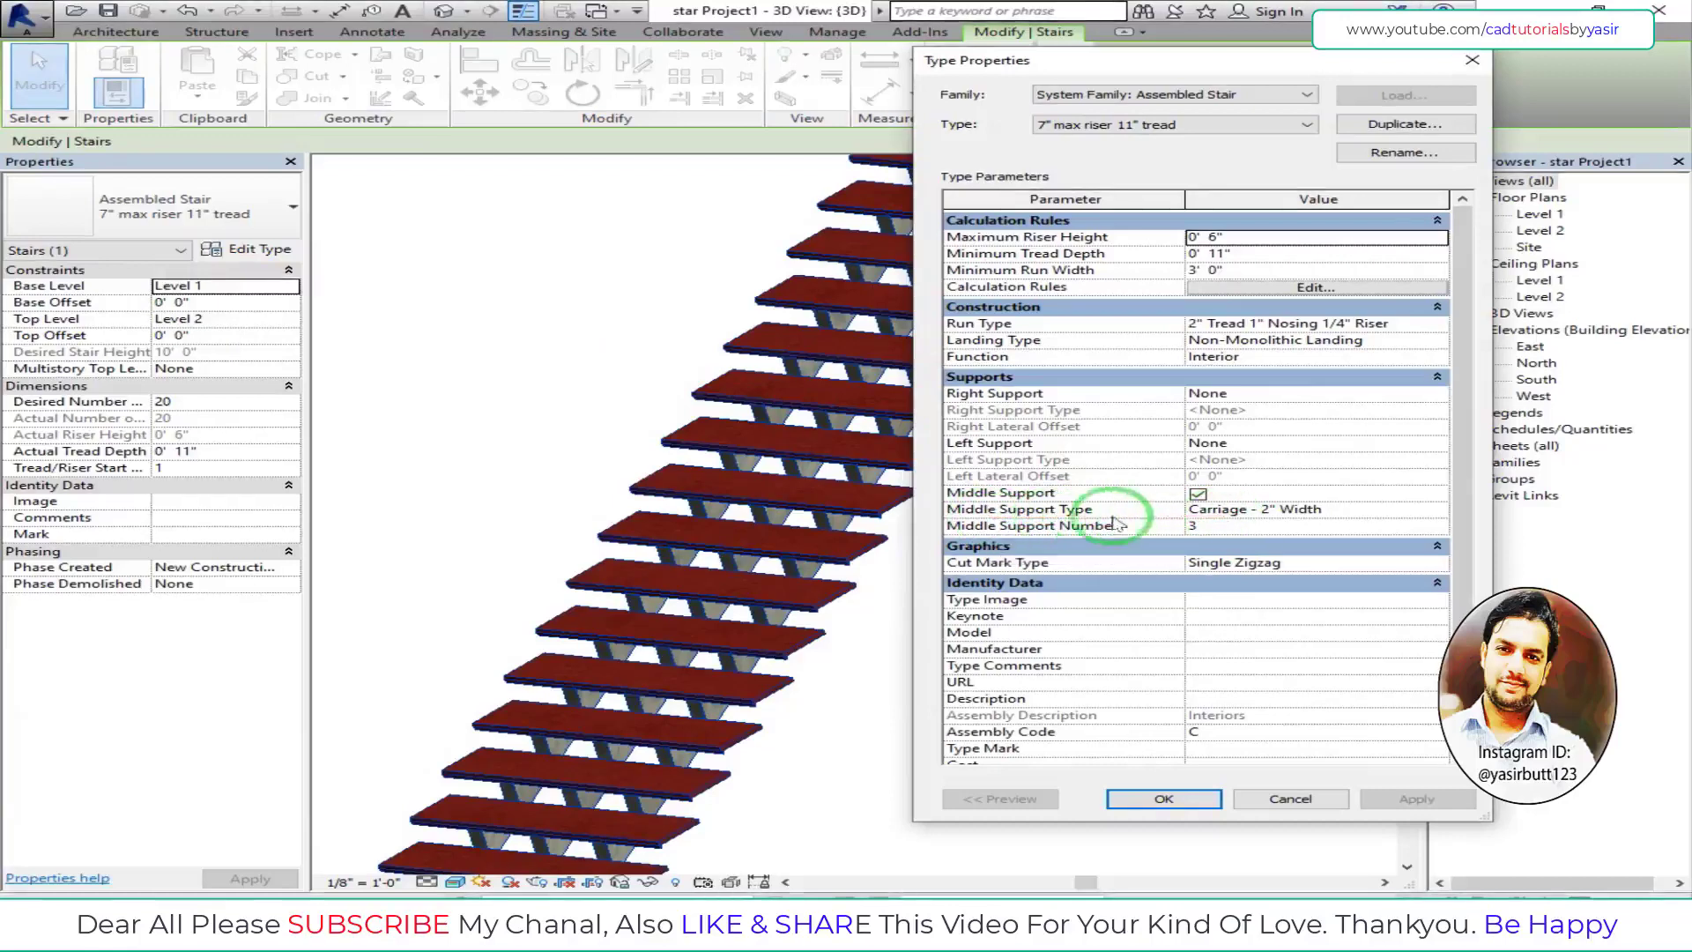
pyautogui.click(1246, 515)
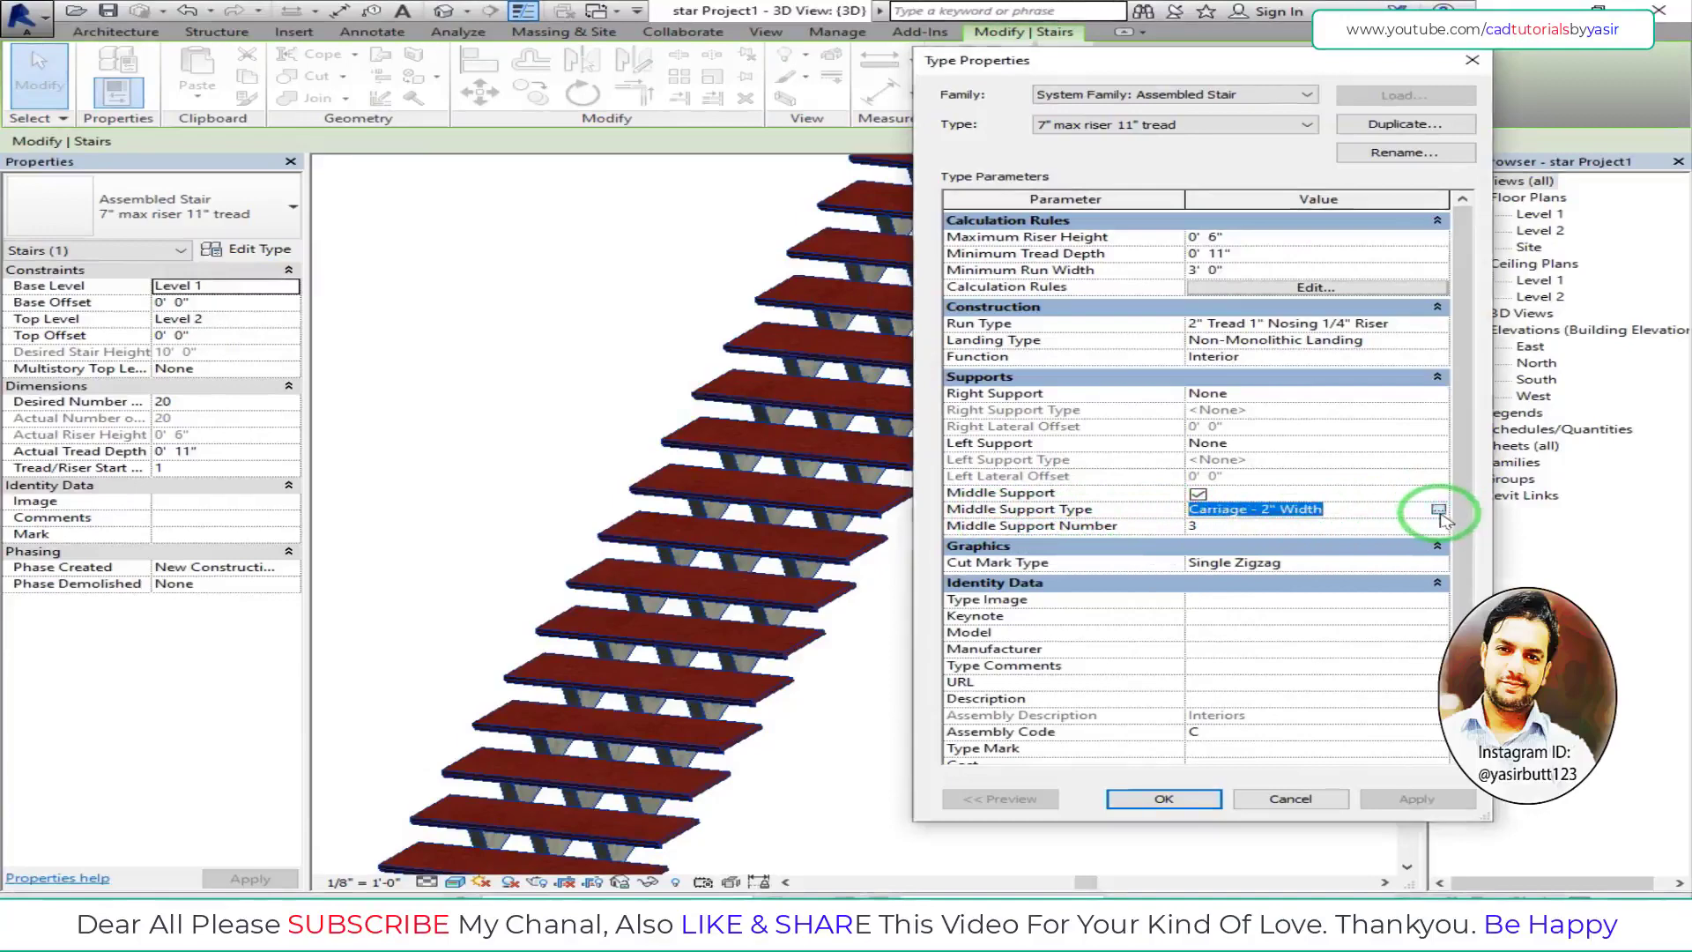
pyautogui.click(1439, 510)
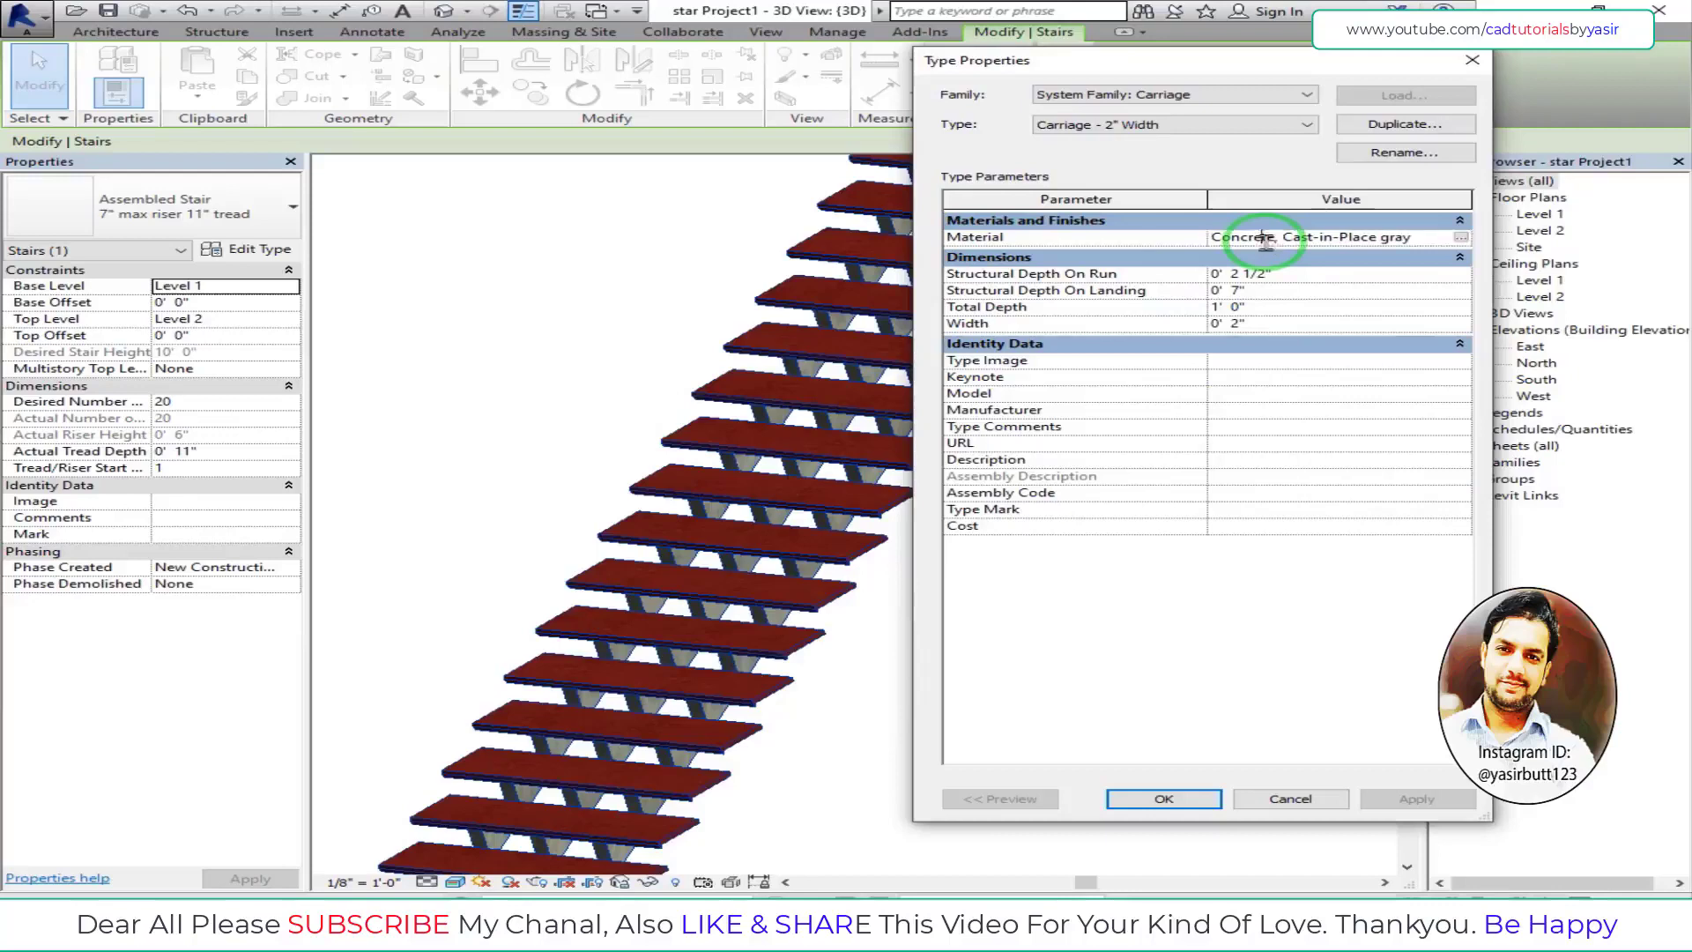
pyautogui.click(1461, 237)
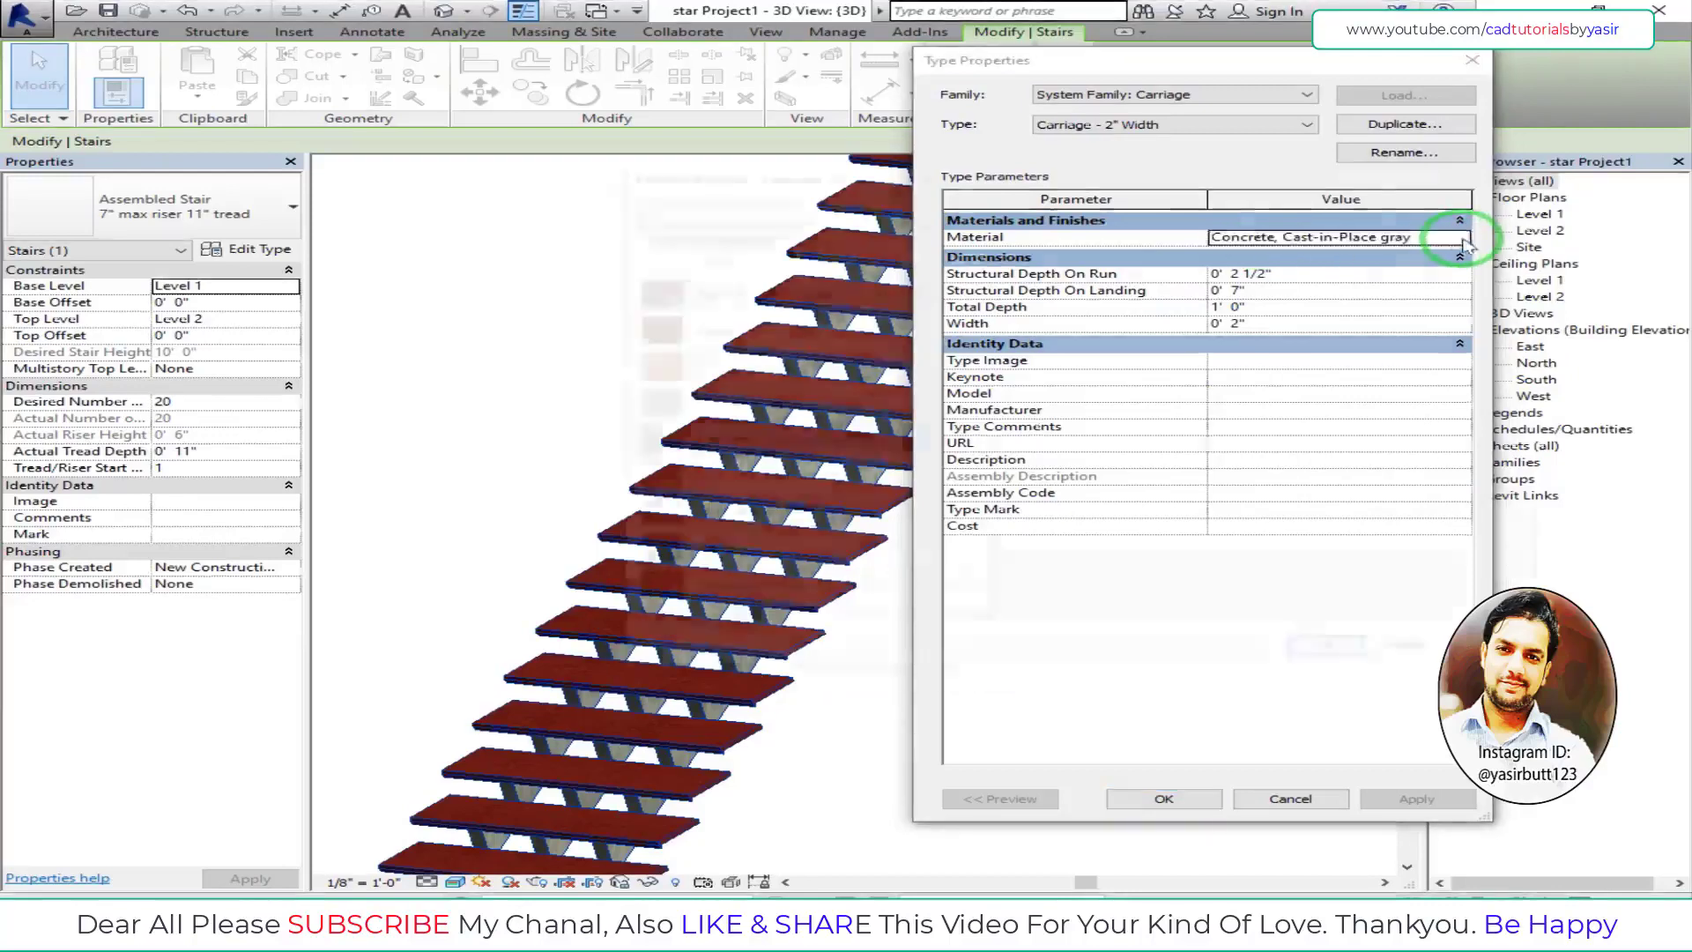
pyautogui.click(704, 366)
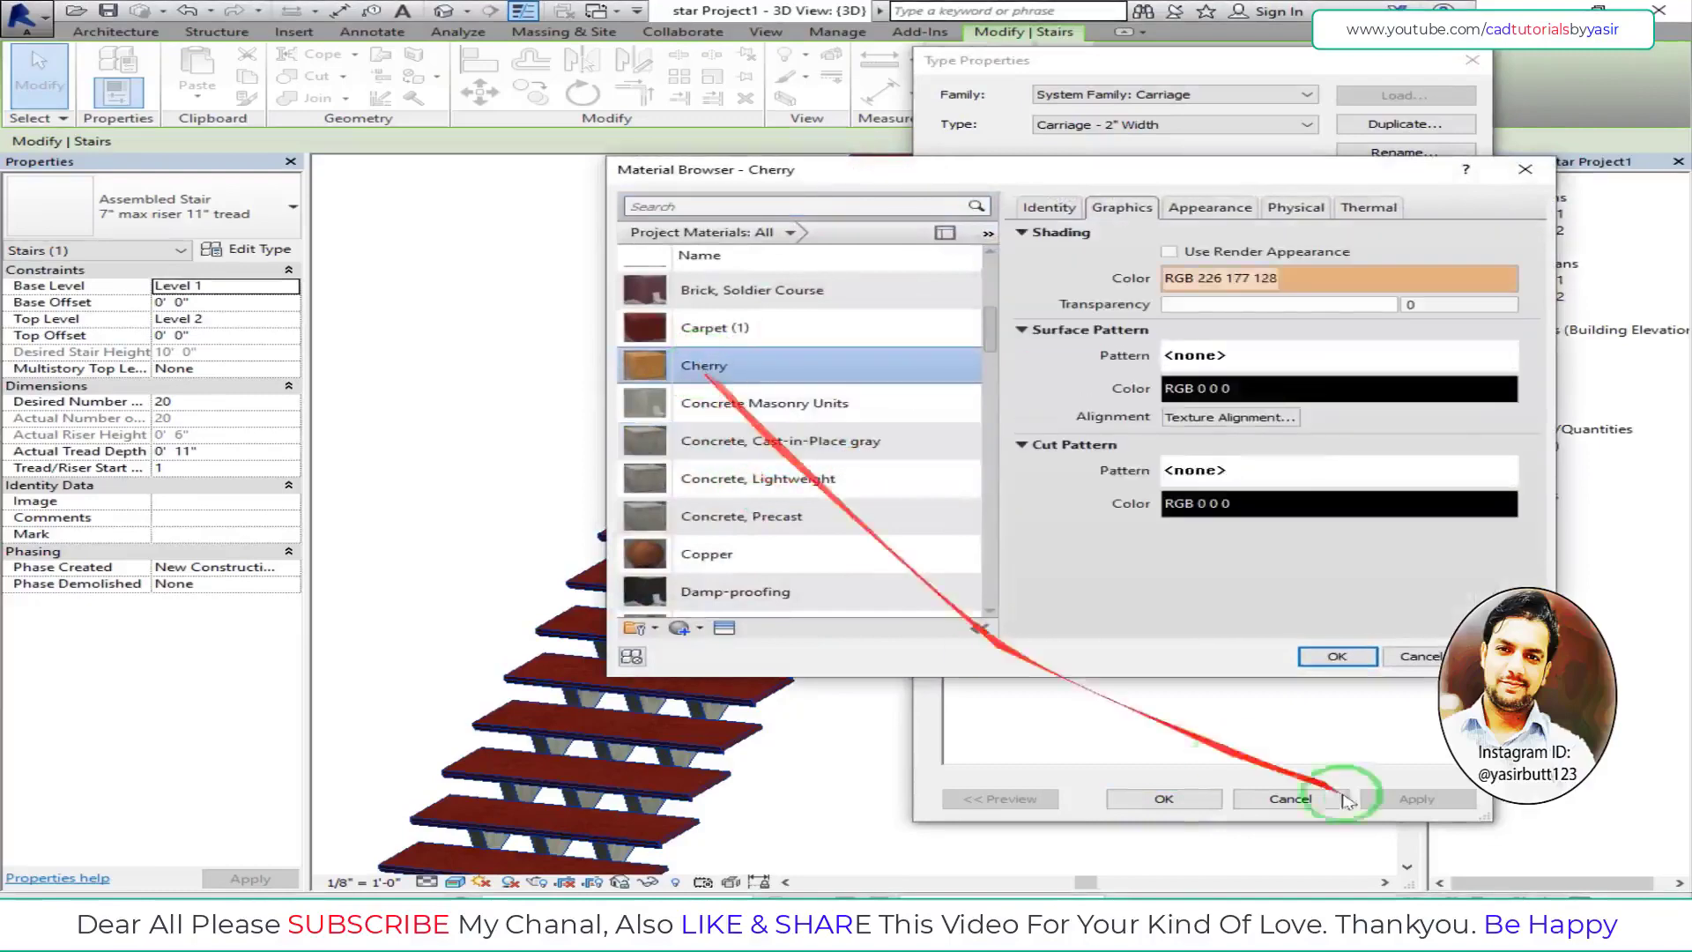
pyautogui.click(1337, 656)
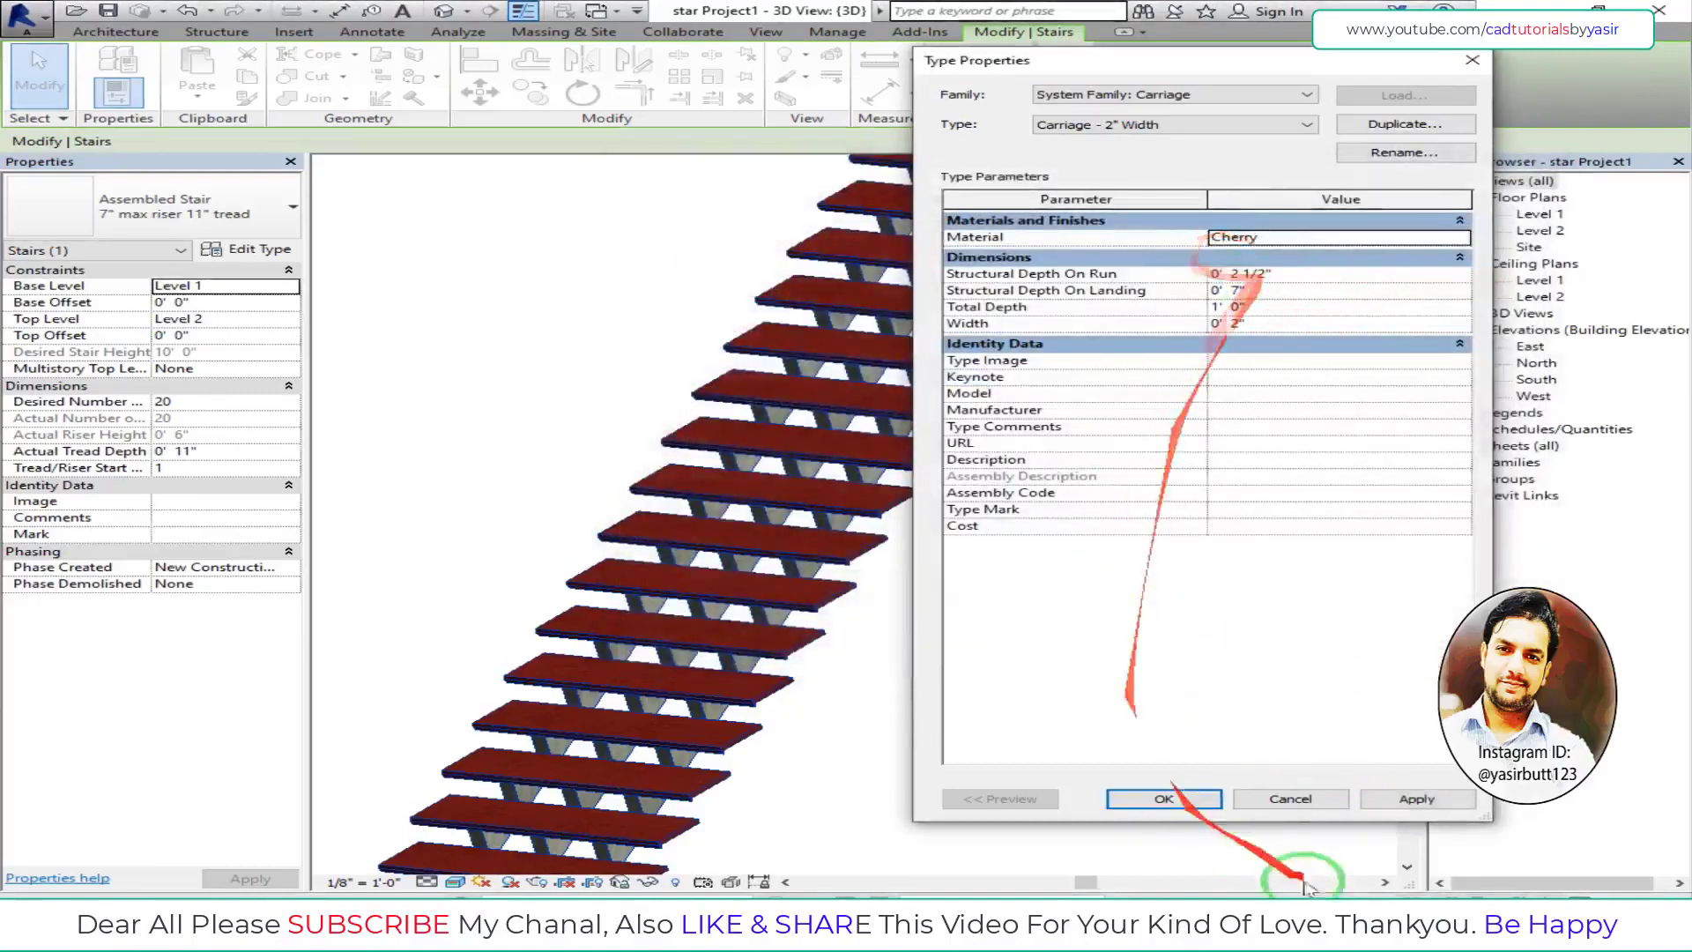
pyautogui.click(1410, 798)
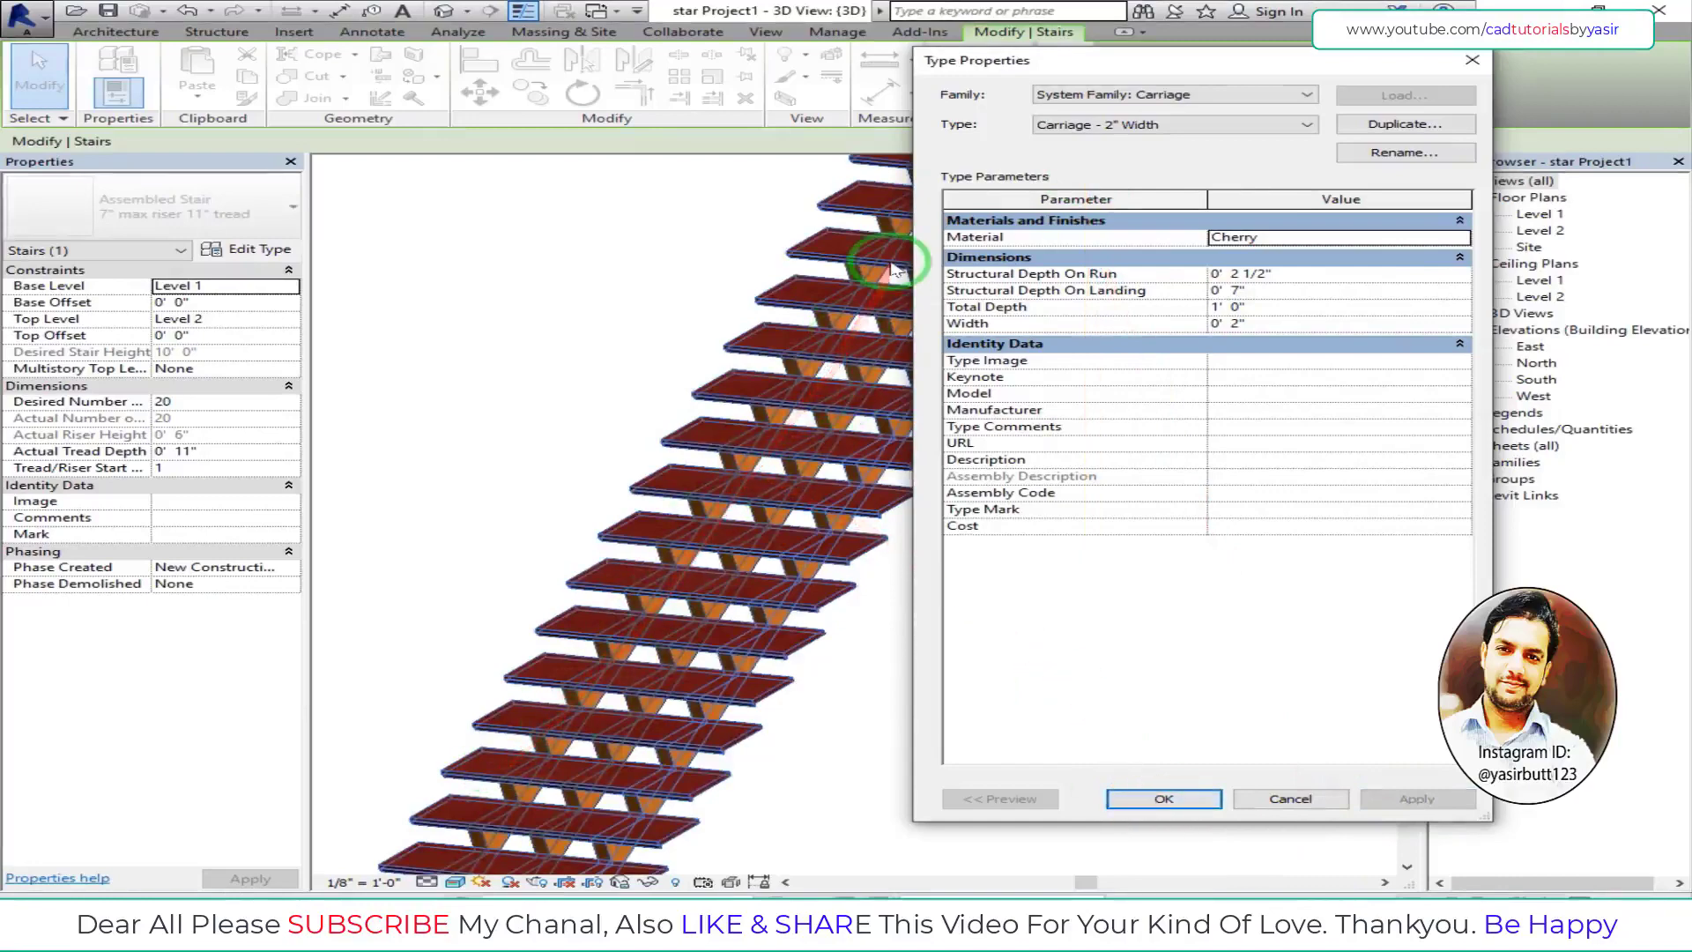
pyautogui.click(1163, 798)
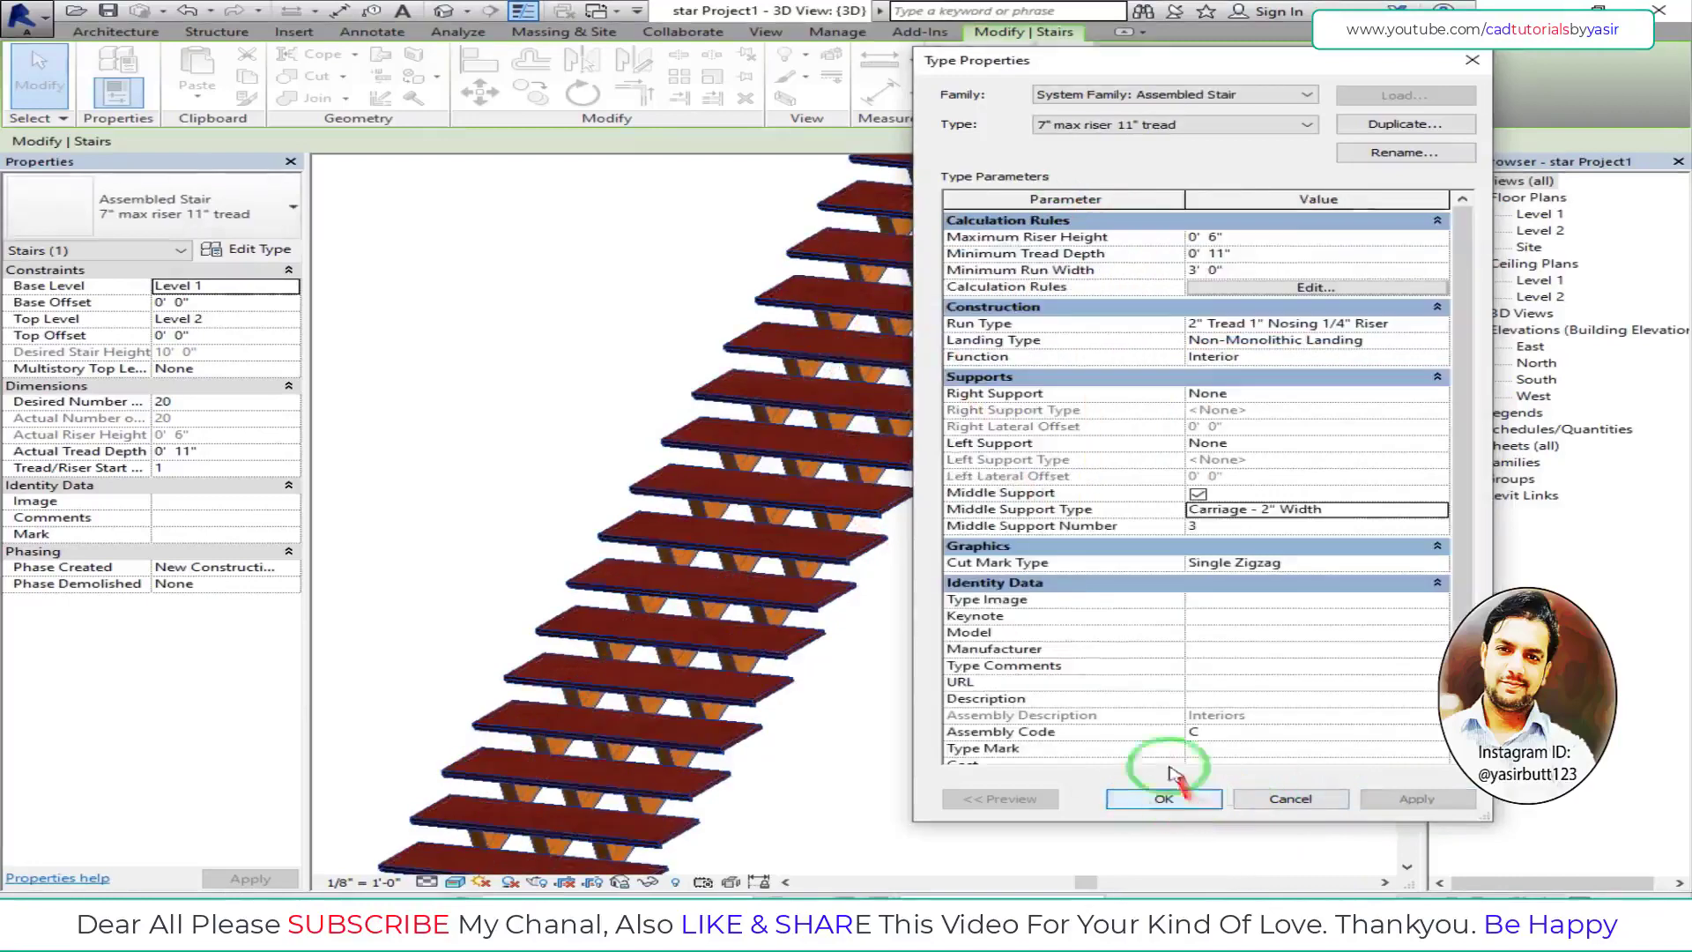
pyautogui.click(1416, 799)
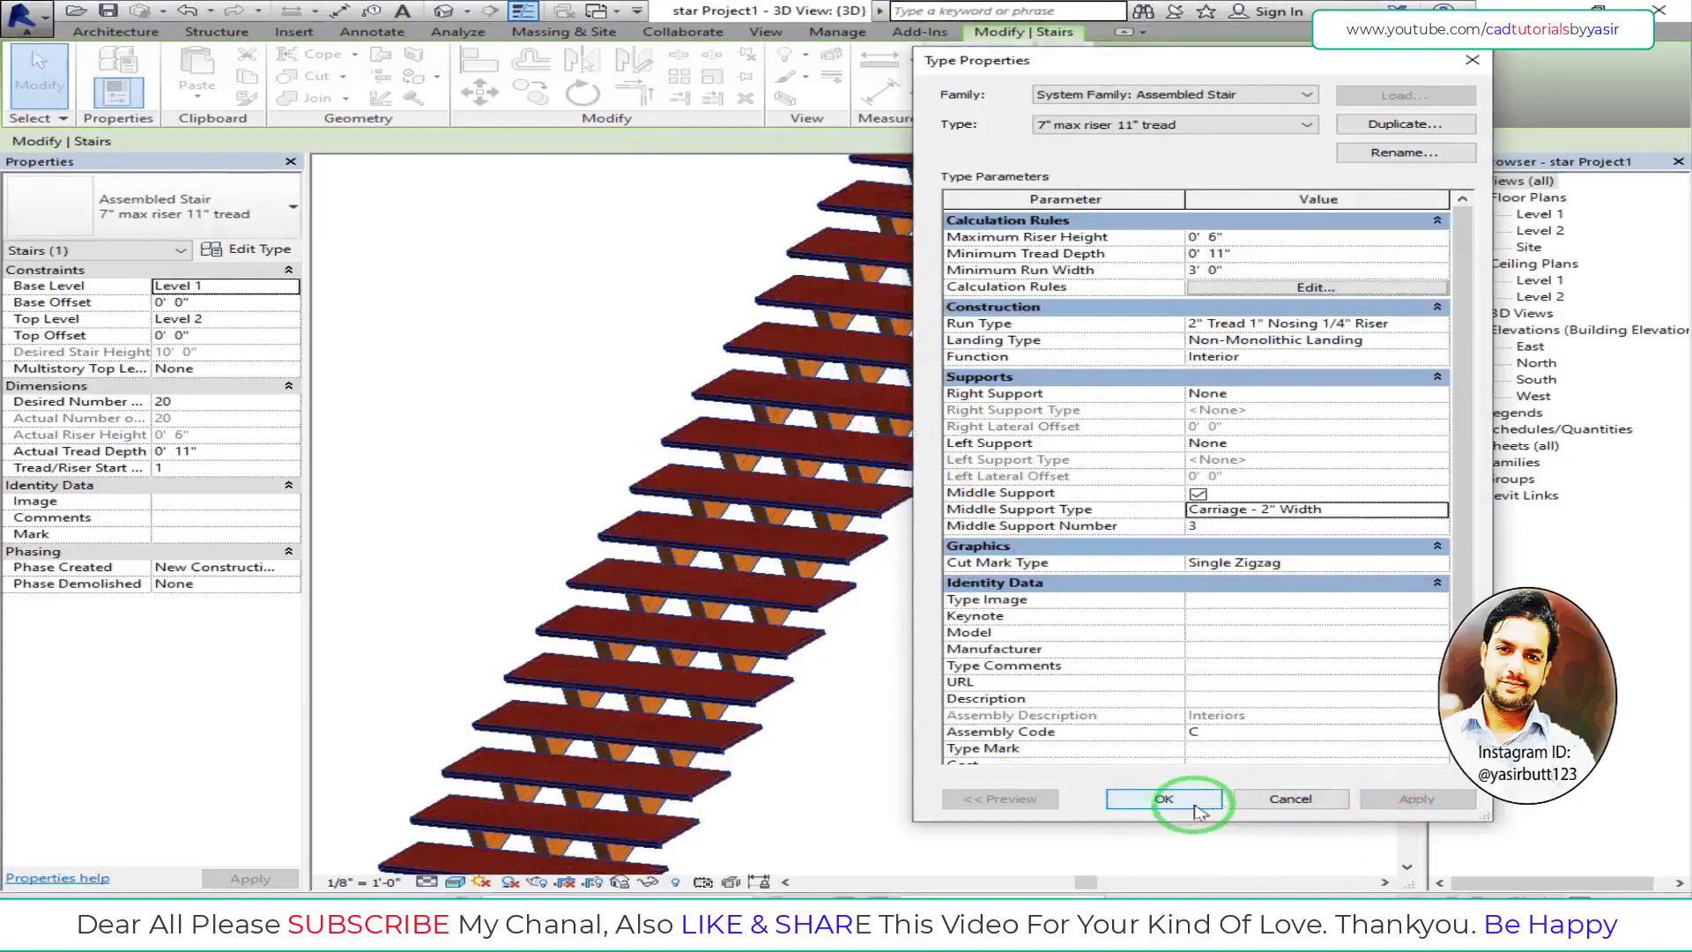
pyautogui.click(1192, 809)
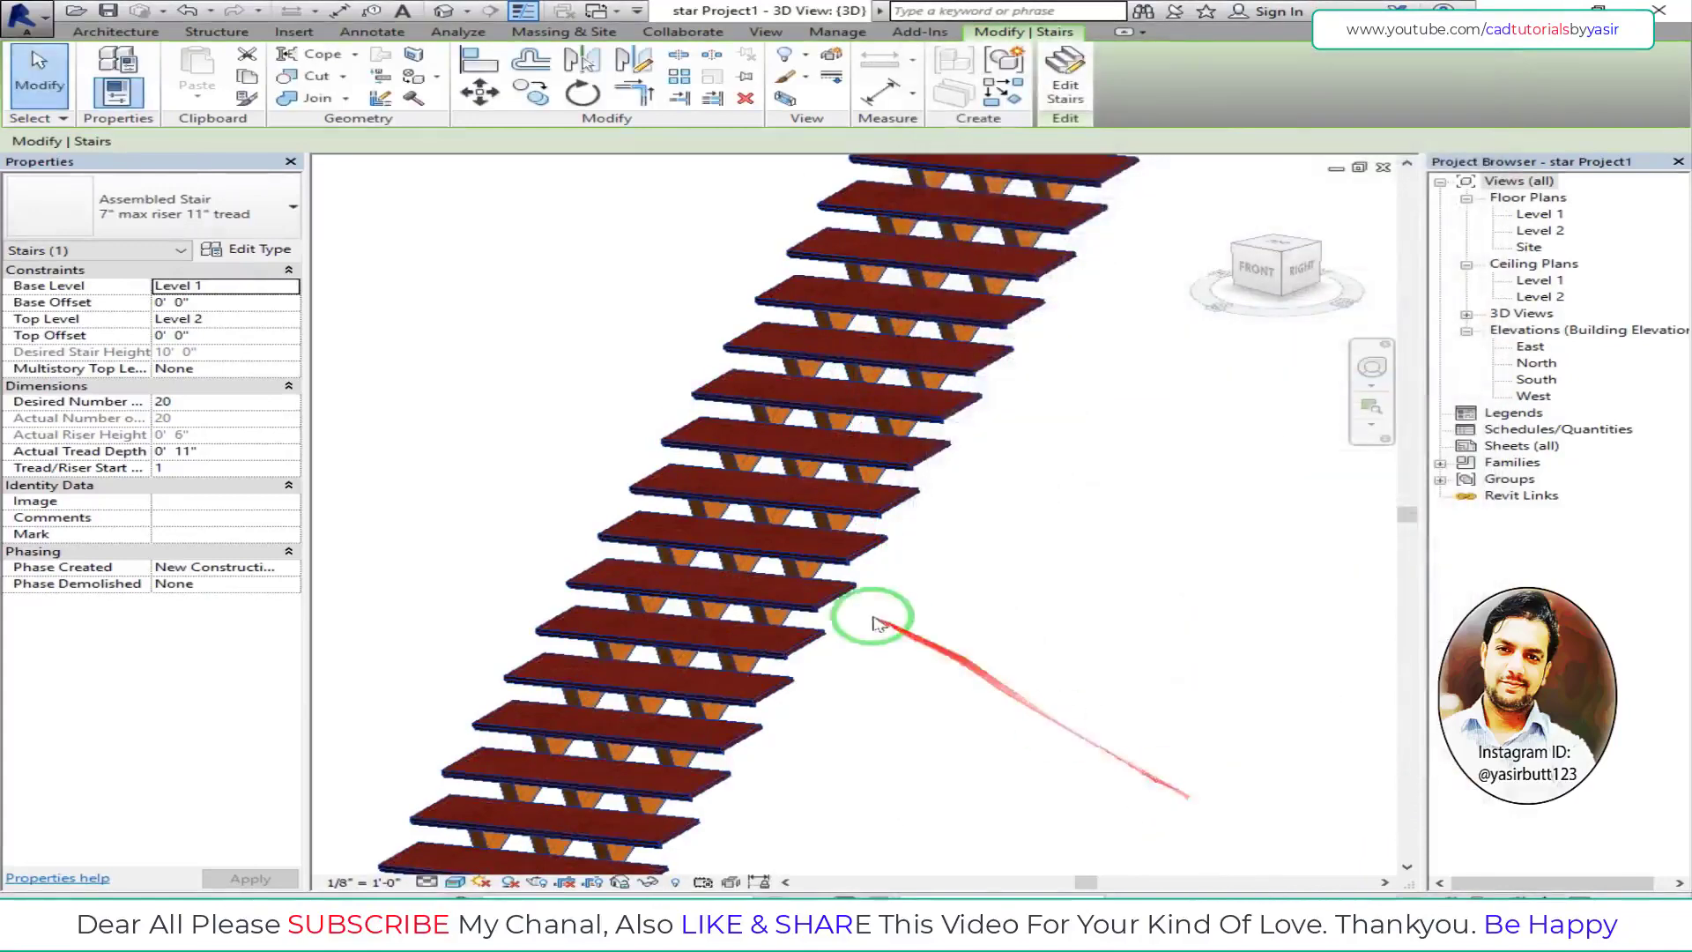
# - Orbit around the stair and deselect it to view the cherry carriages
pyautogui.scroll(-3, 868, 617)
pyautogui.moveTo(826, 575)
pyautogui.keyDown('shift'); pyautogui.mouseDown(button='middle')
pyautogui.moveTo(747, 467)
pyautogui.moveTo(805, 484)
pyautogui.moveTo(717, 491)
pyautogui.moveTo(335, 333)
pyautogui.mouseUp(button='middle'); pyautogui.keyUp('shift')
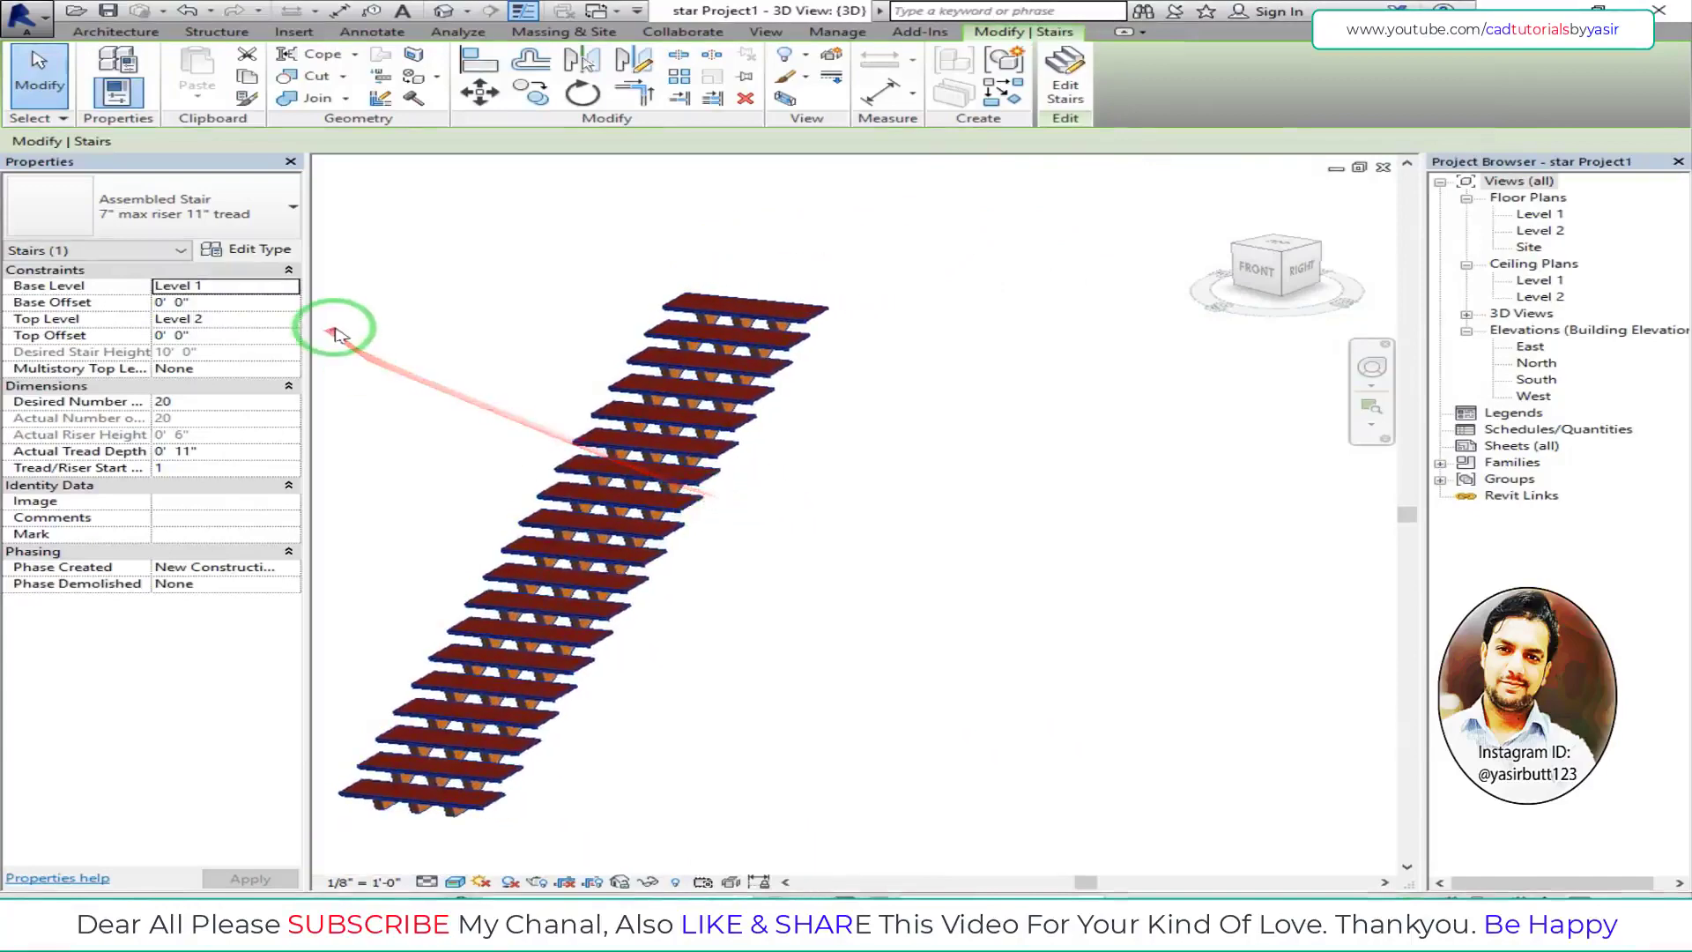
pyautogui.click(470, 304)
pyautogui.keyDown('shift'); pyautogui.moveTo(484, 302); pyautogui.dragTo(423, 268, button='middle'); pyautogui.keyUp('shift')
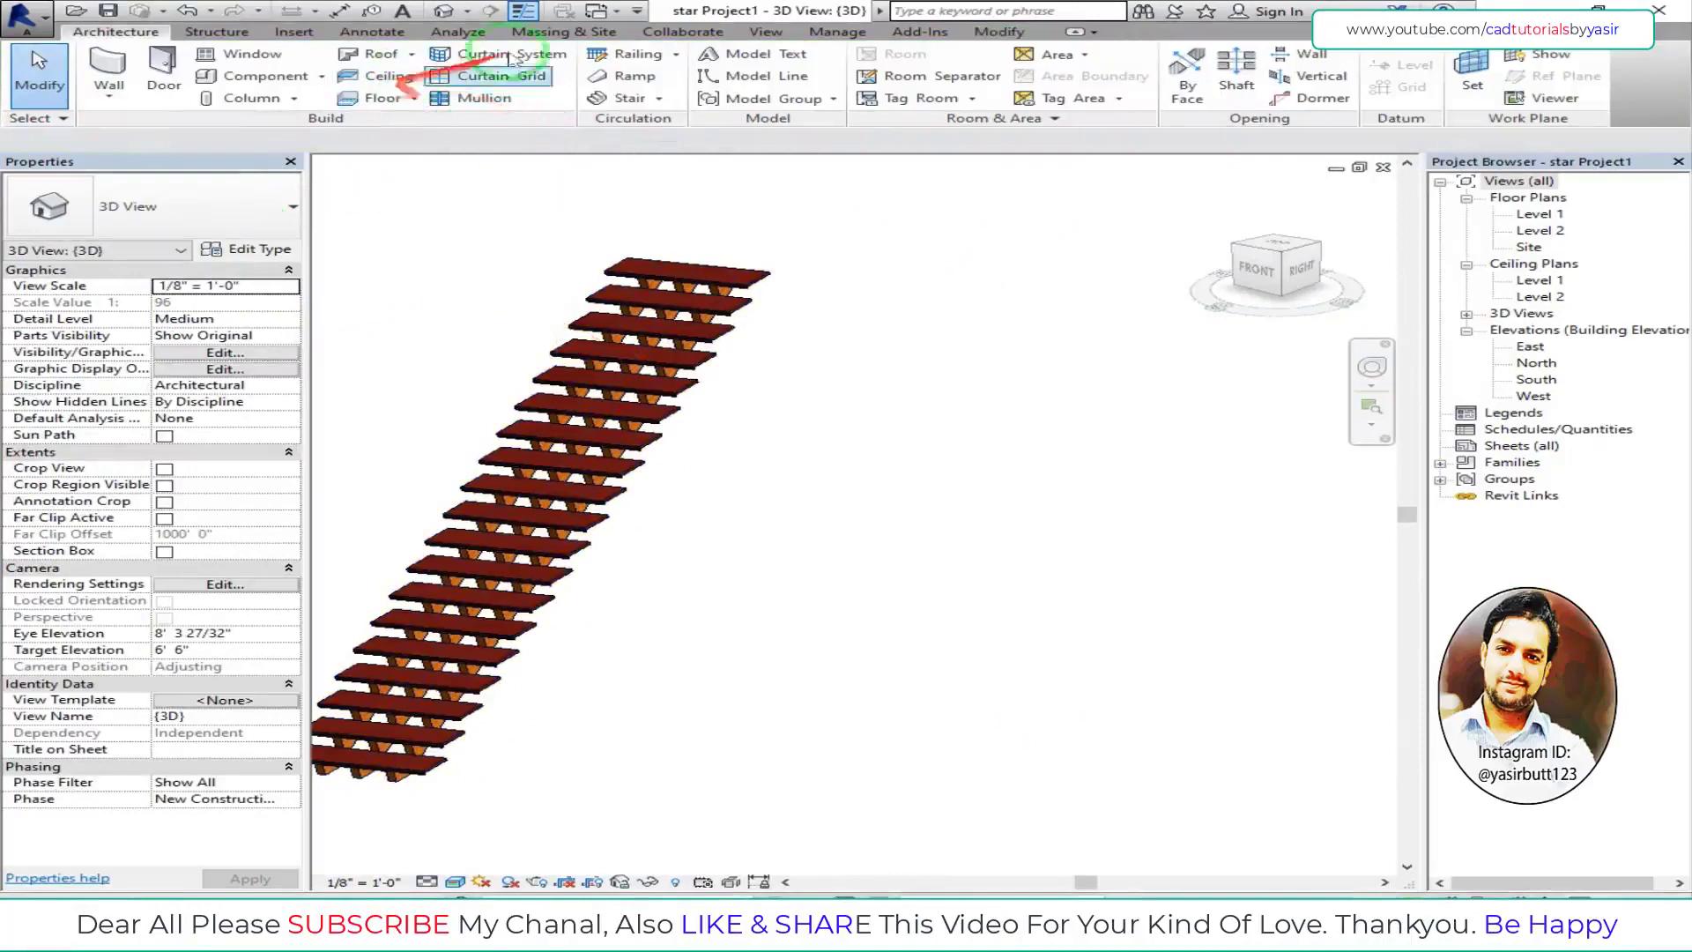
# - Sketch an 18-riser Cast-In-Place Monolithic Stair run beside the cherry stair and finish it
pyautogui.click(630, 101)
pyautogui.click(216, 208)
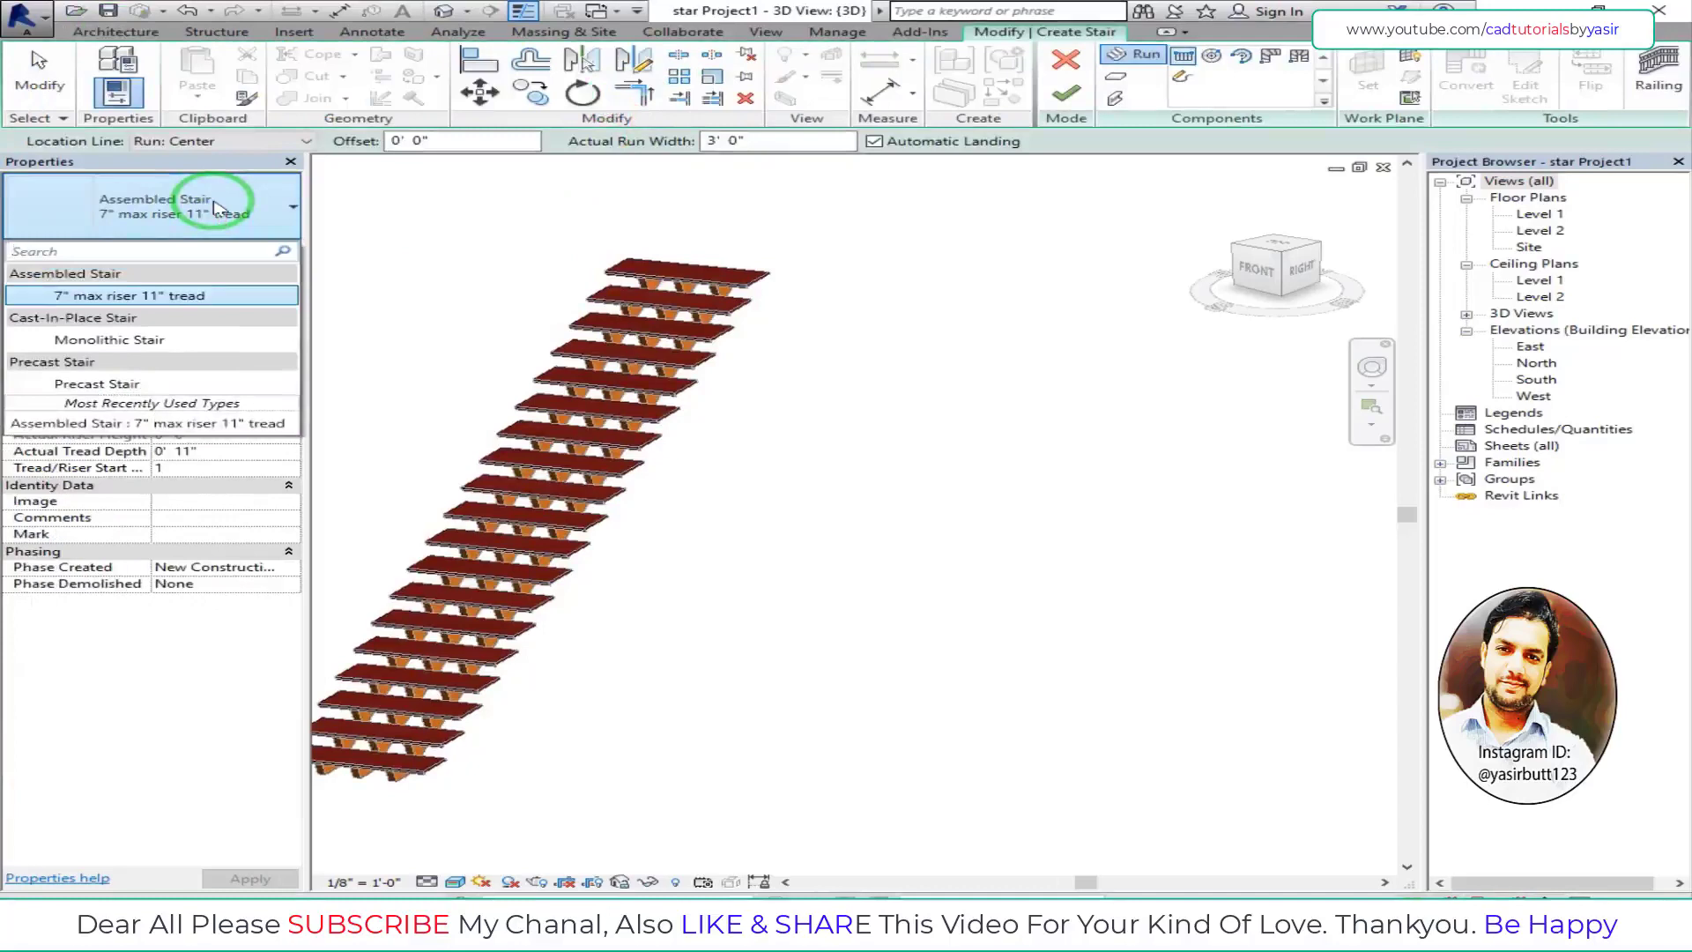
pyautogui.click(137, 342)
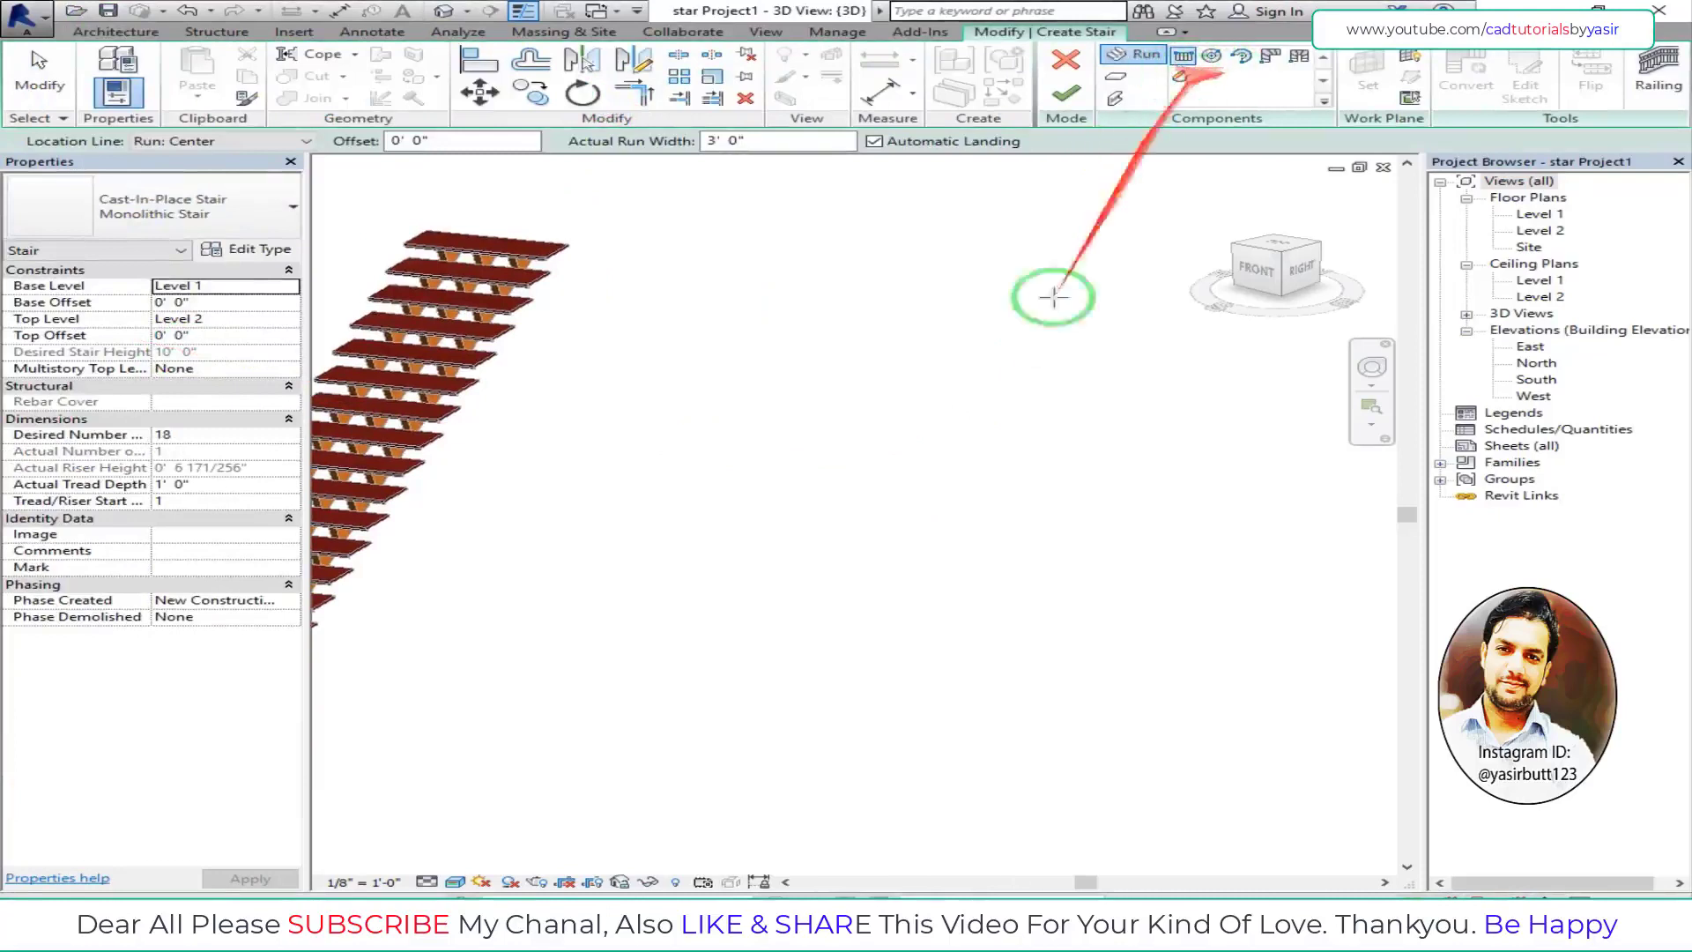
pyautogui.click(626, 727)
pyautogui.click(851, 411)
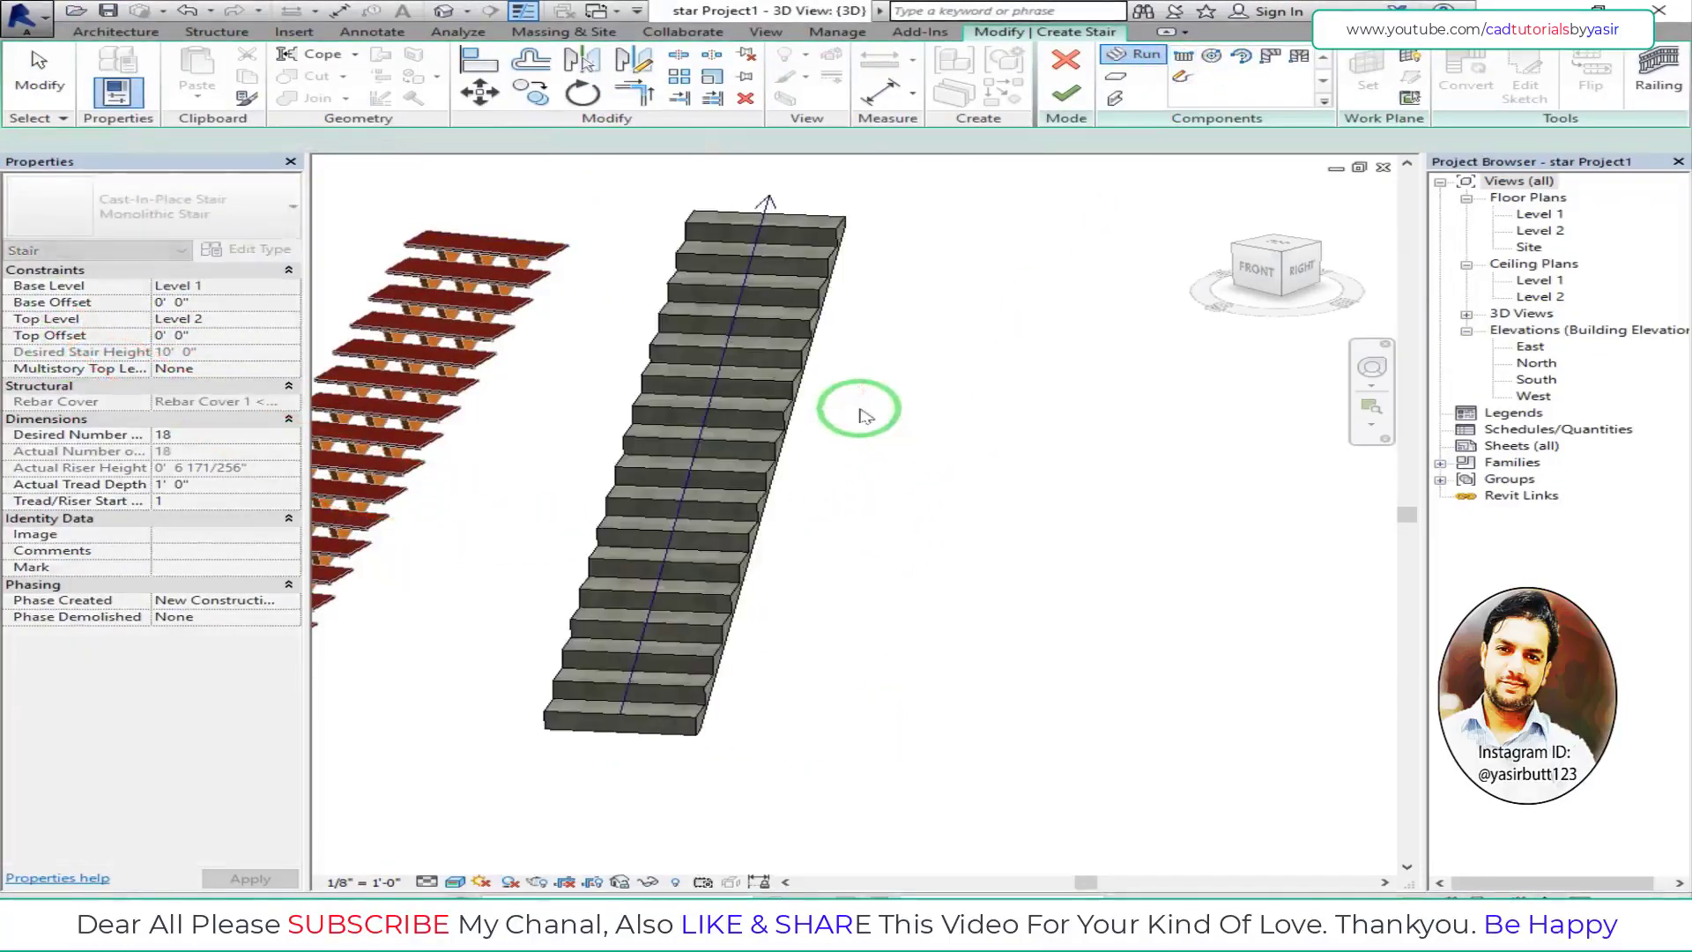
pyautogui.click(1066, 97)
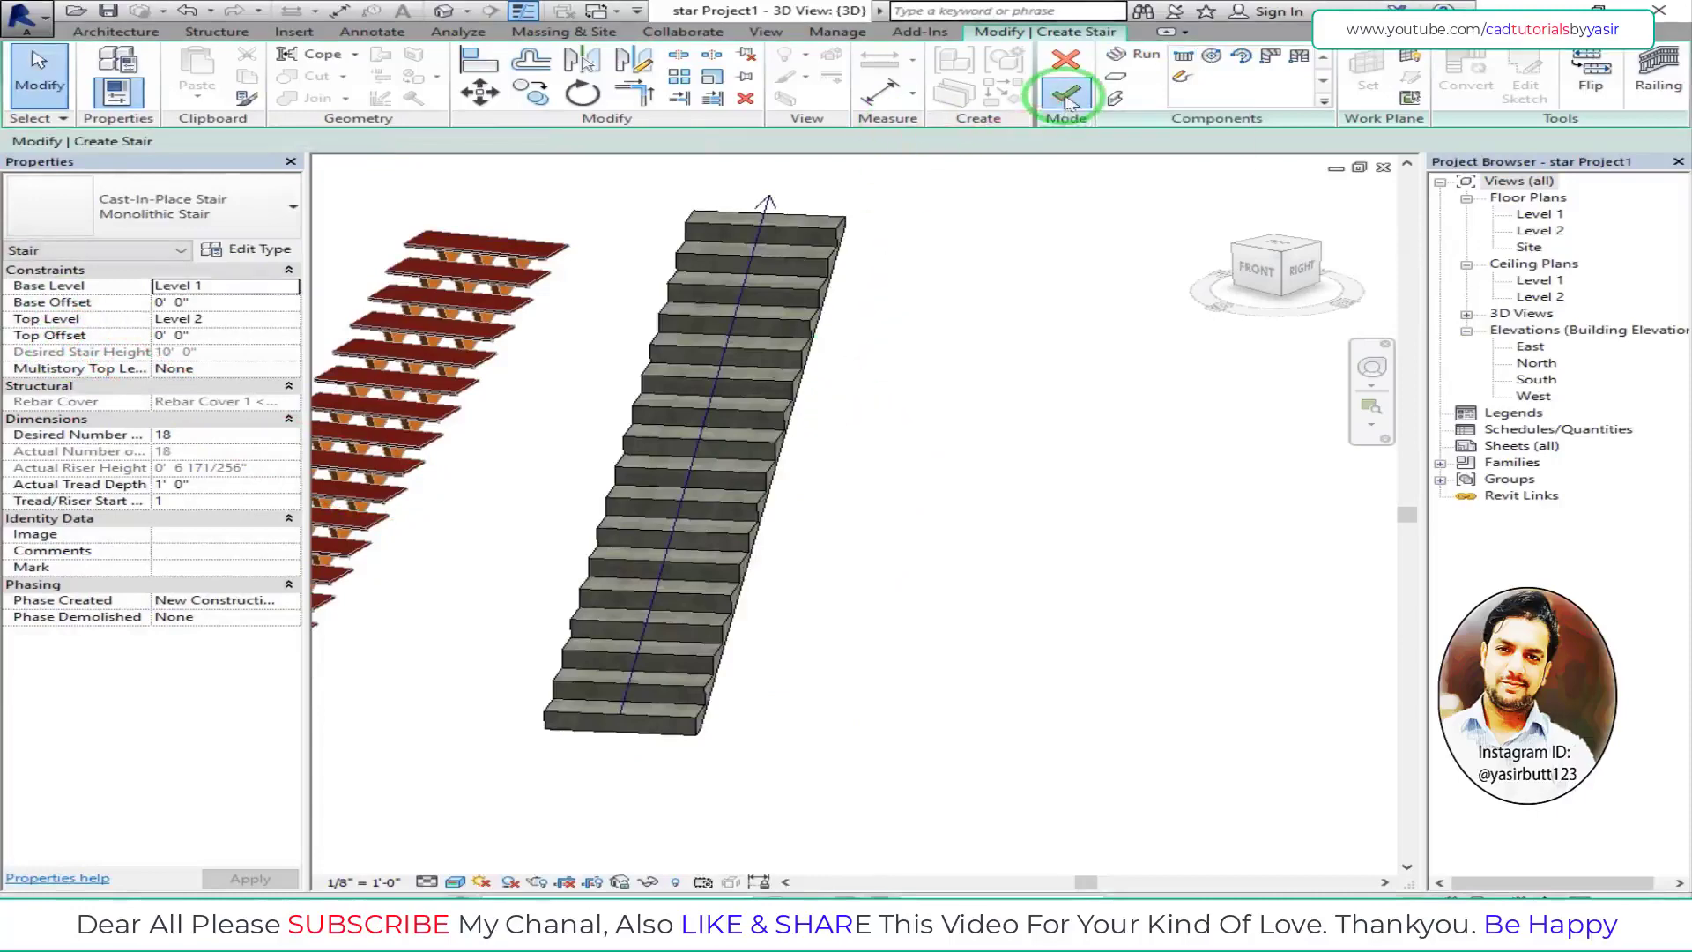
pyautogui.moveTo(774, 491)
pyautogui.mouseDown(button='middle')
pyautogui.moveTo(737, 621)
pyautogui.moveTo(679, 605)
pyautogui.moveTo(781, 473)
pyautogui.moveTo(787, 410)
pyautogui.mouseUp(button='middle')
# - Delete the new stair's inner and outer railings, then select the concrete stair
pyautogui.click(787, 410)
pyautogui.press('Delete')
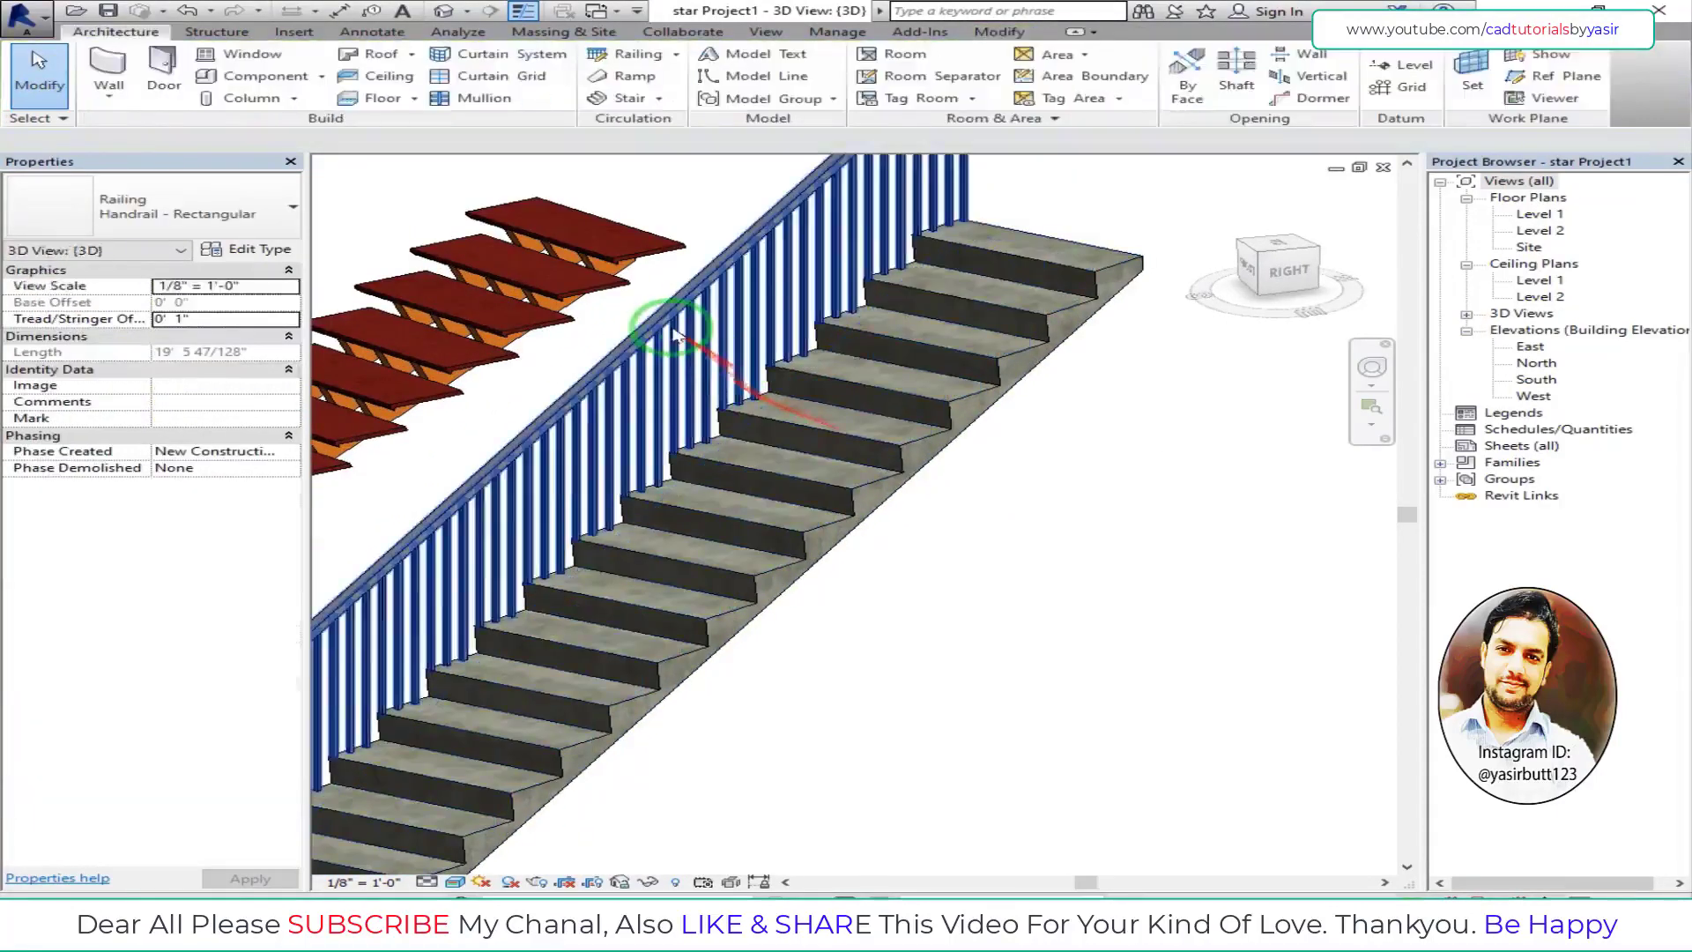
pyautogui.click(675, 335)
pyautogui.press('Delete')
pyautogui.scroll(2, 904, 432)
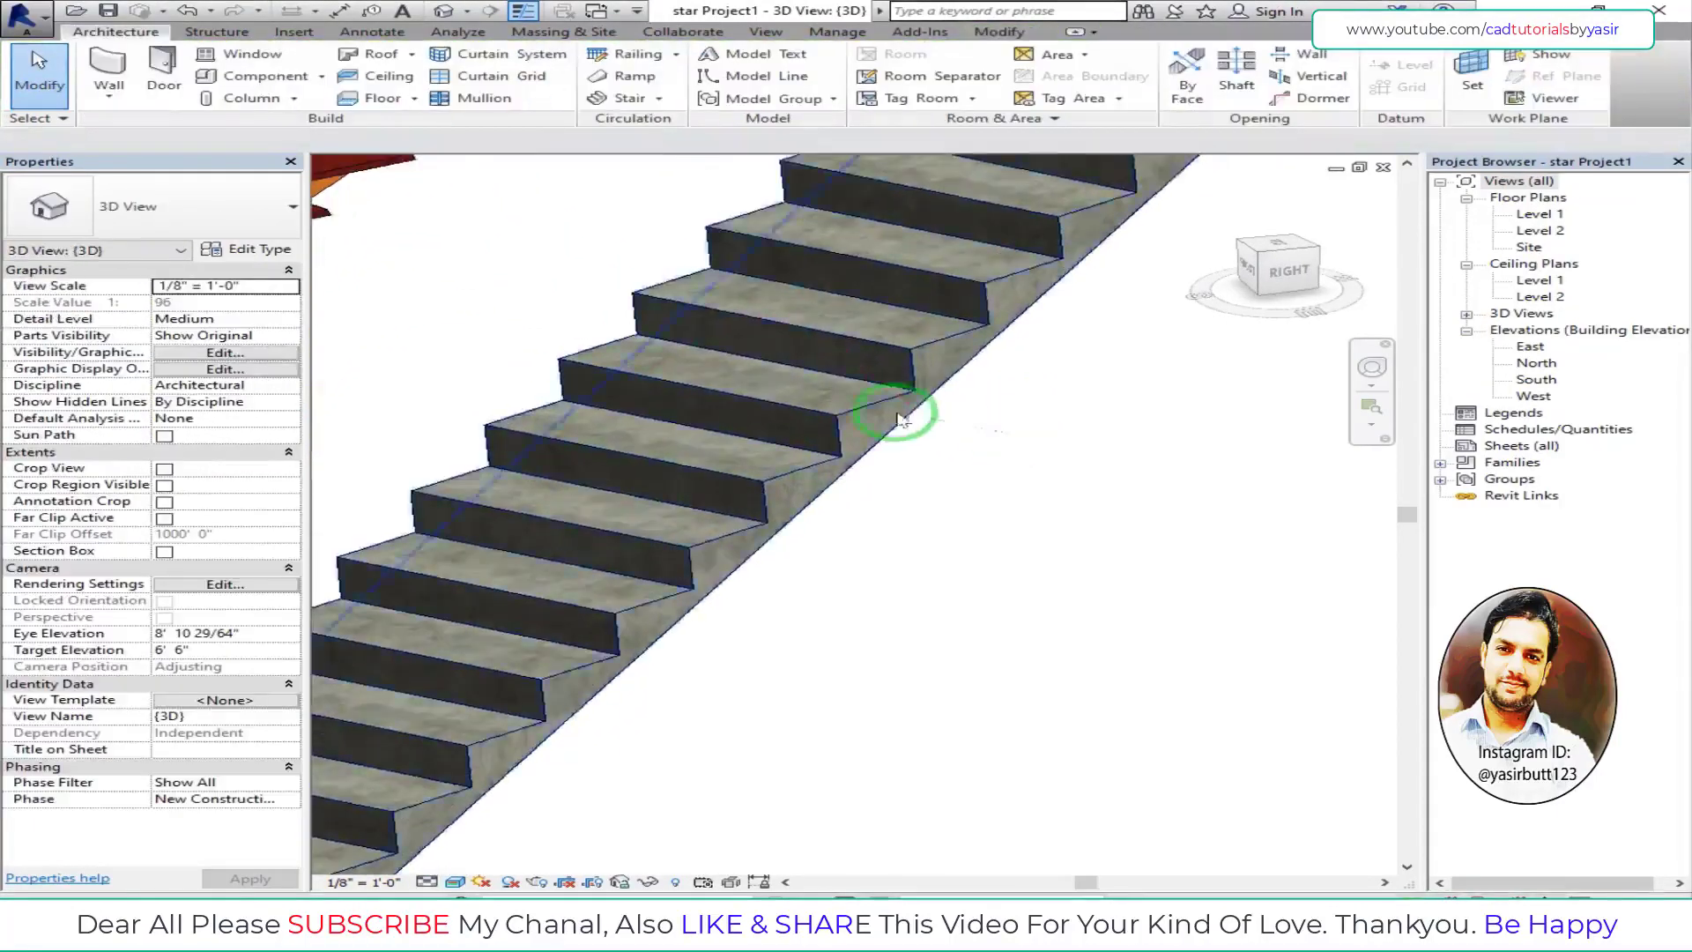
pyautogui.scroll(-2, 935, 423)
pyautogui.scroll(-1, 1018, 463)
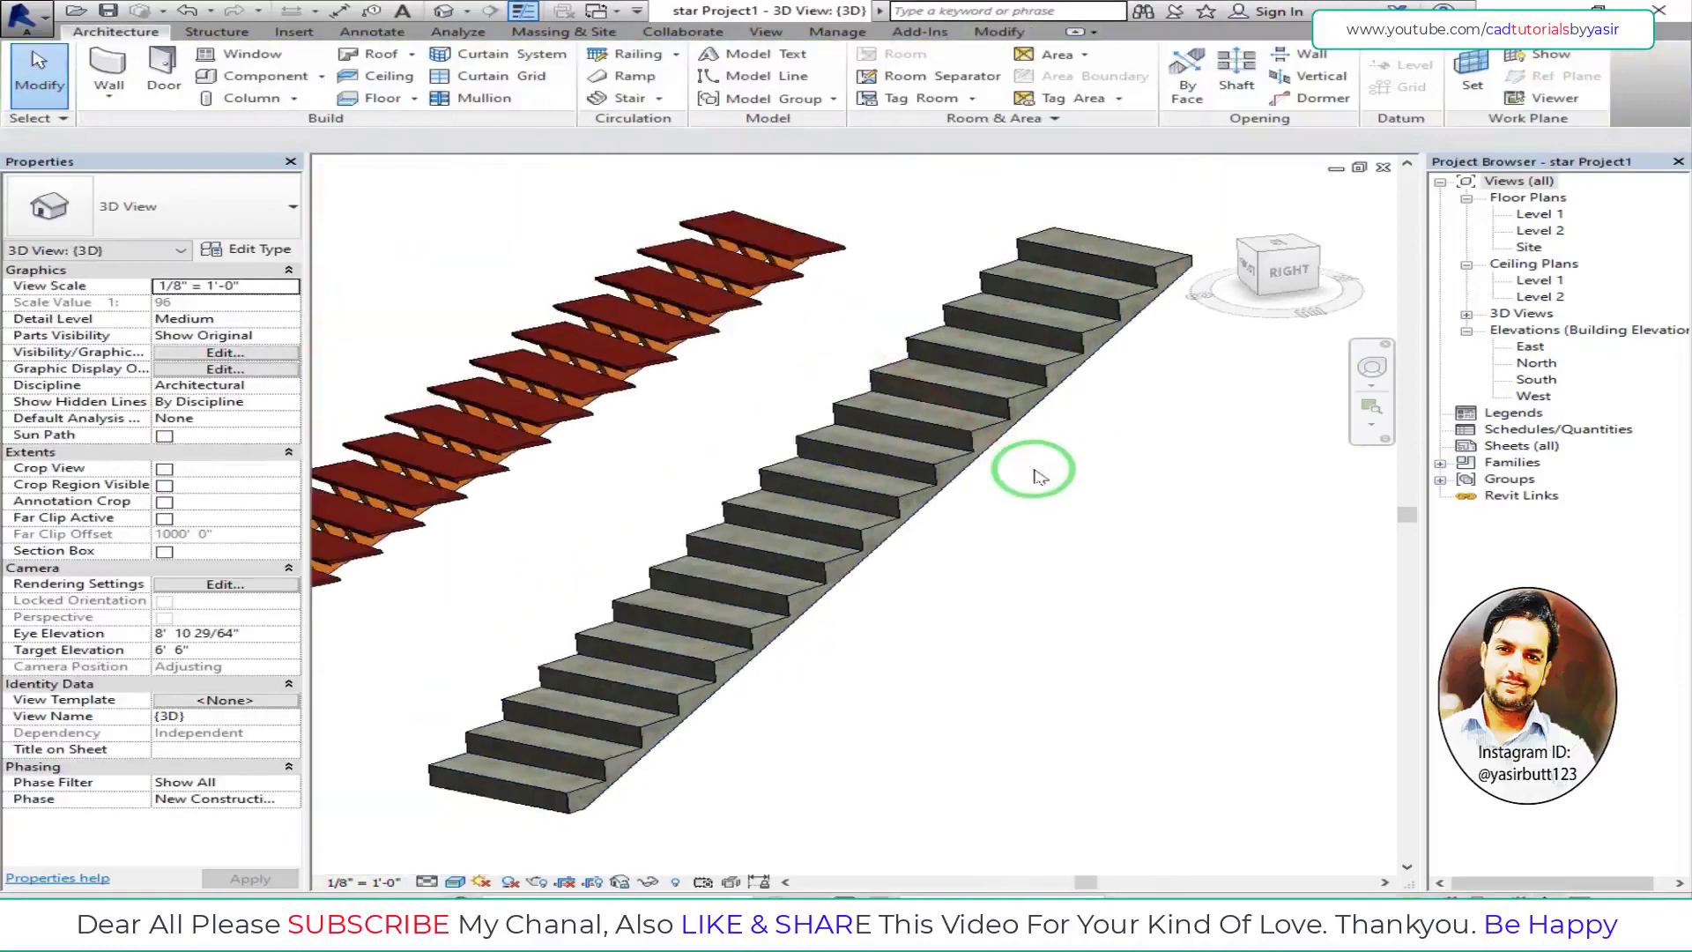
pyautogui.click(992, 379)
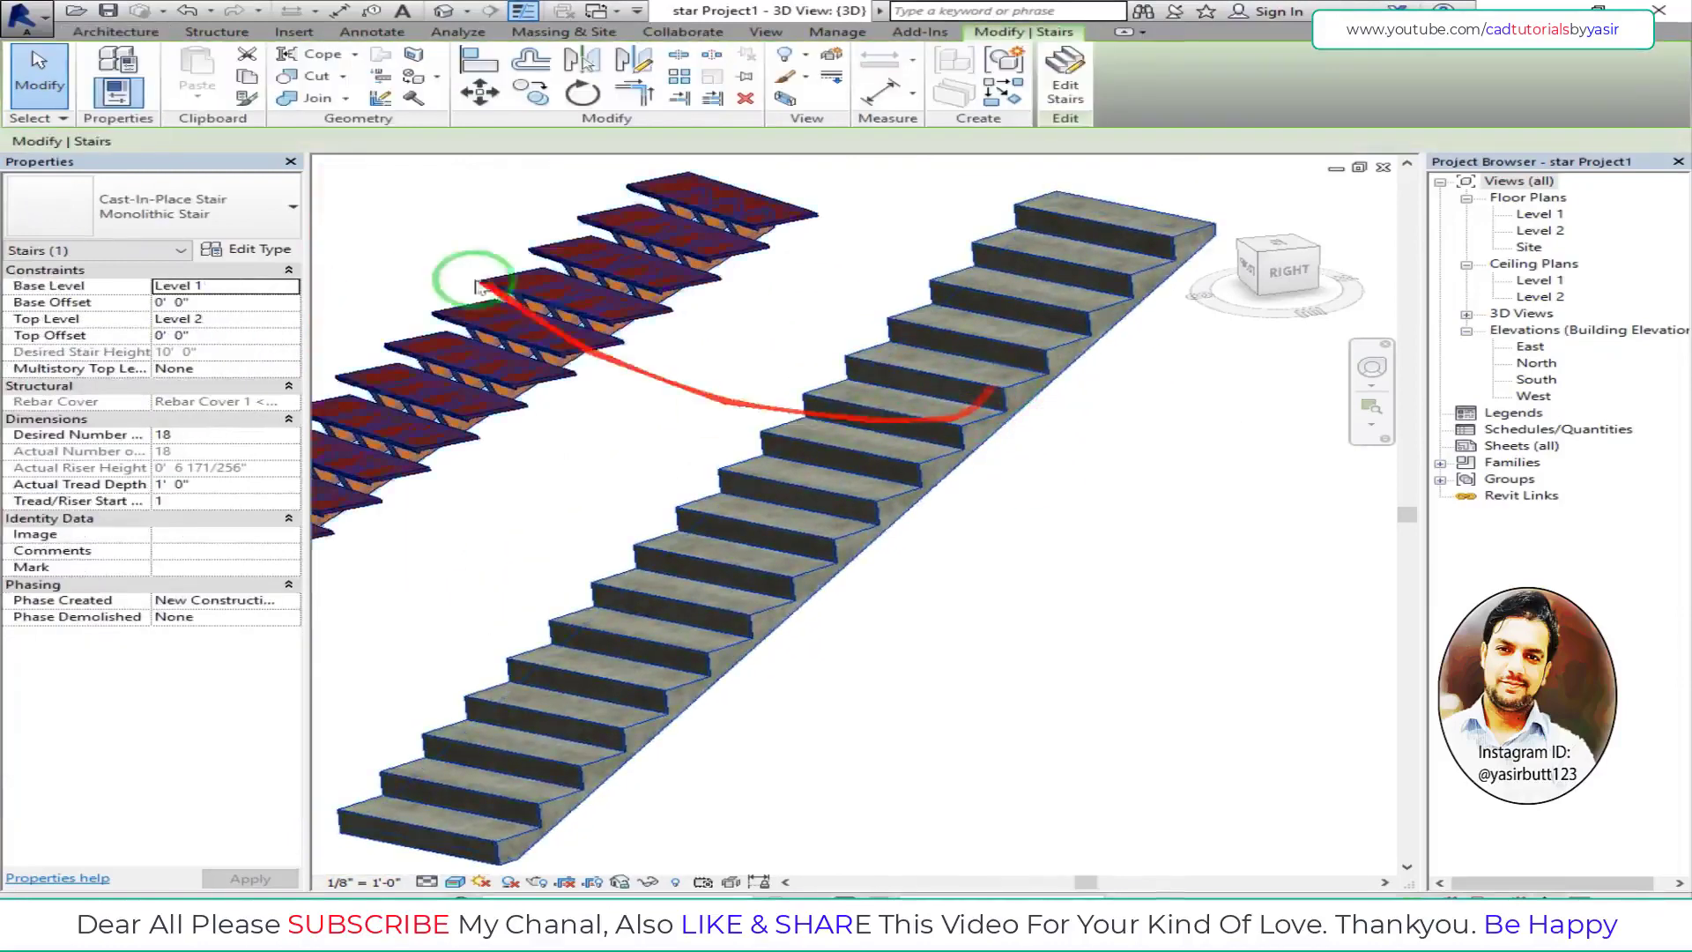
# - Set the concrete stair's monolithic run type Underside Surface to Stepped and apply it
pyautogui.click(260, 250)
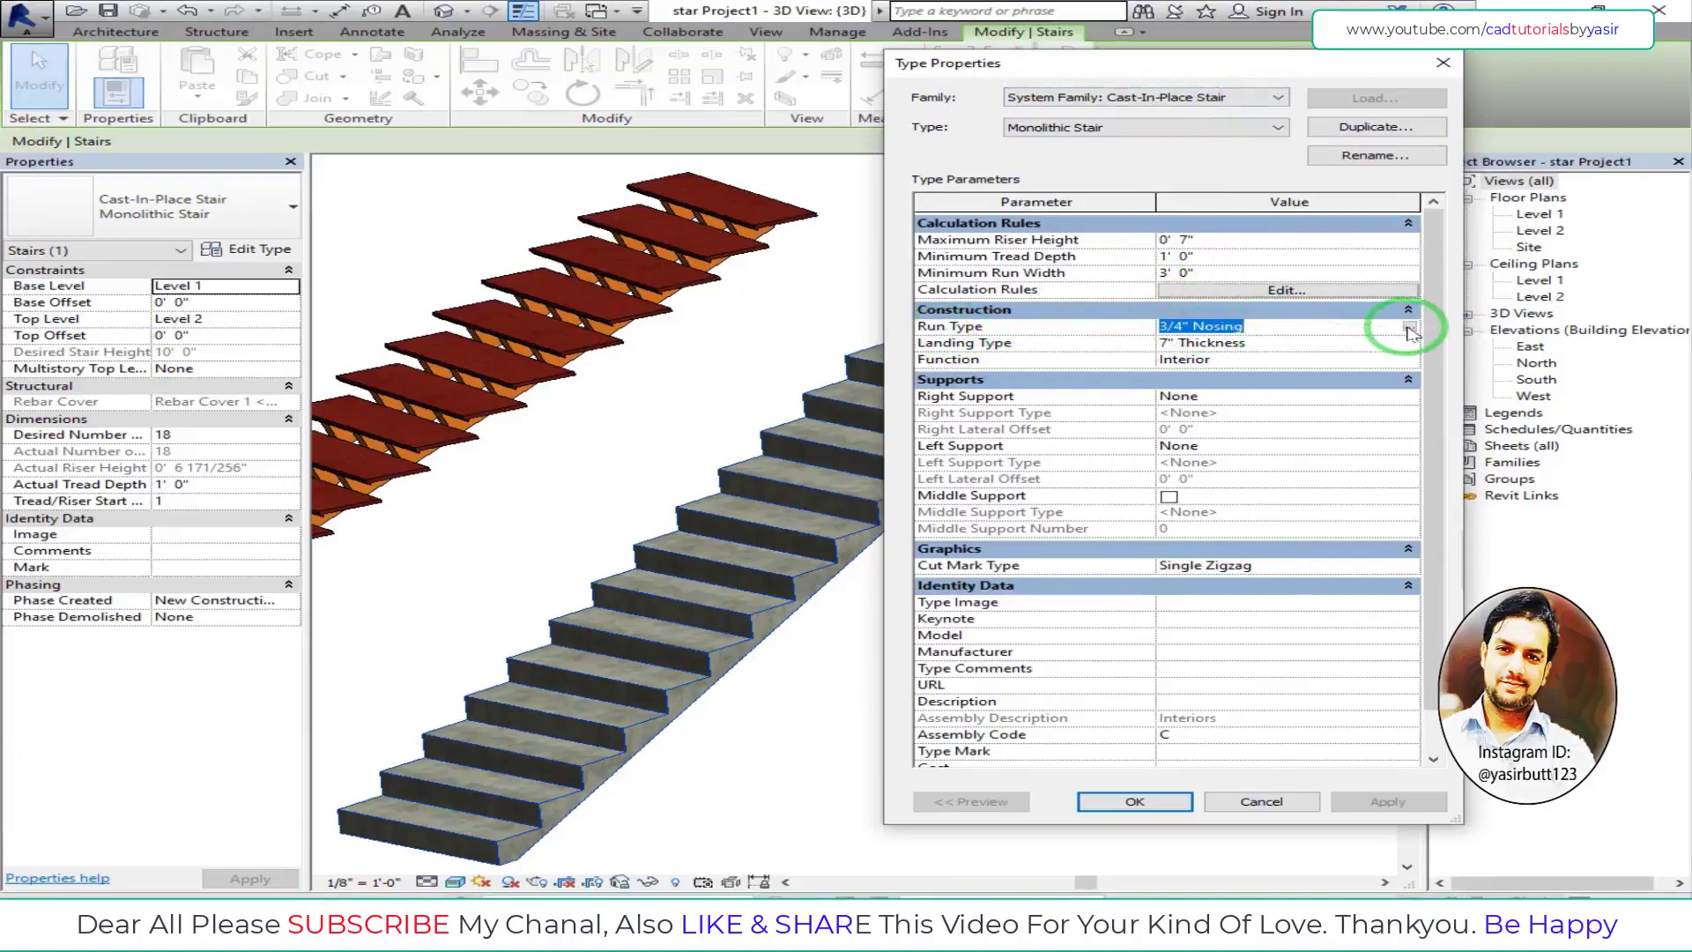
pyautogui.click(1409, 329)
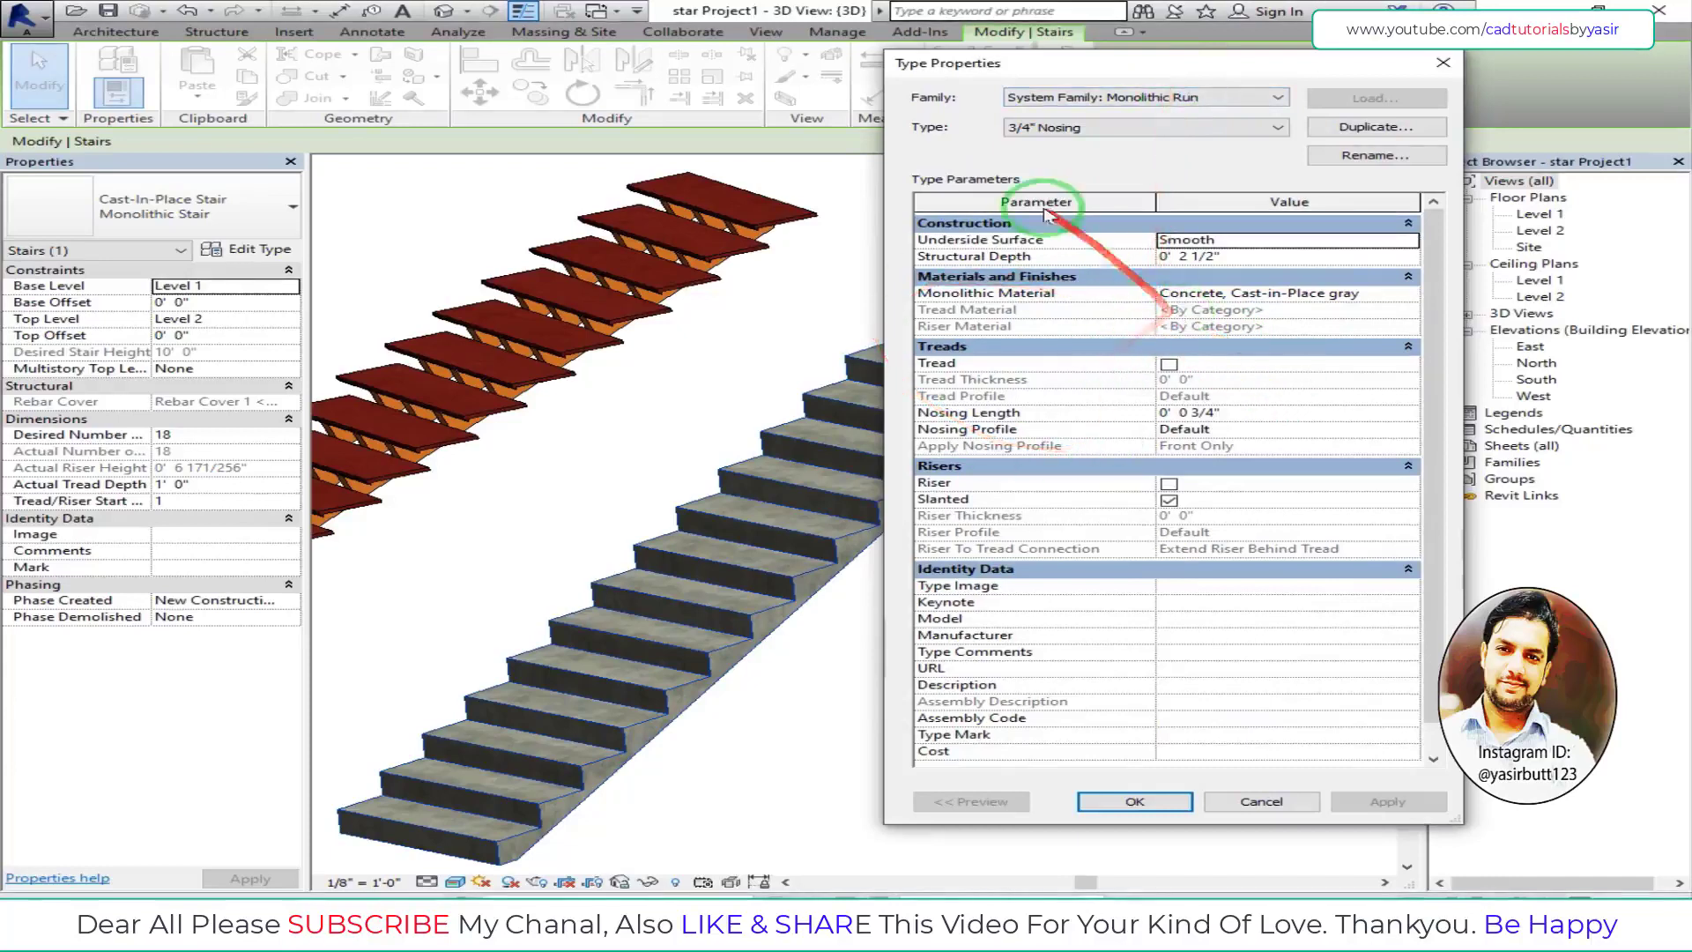
pyautogui.moveTo(1195, 77); pyautogui.dragTo(1149, 76)
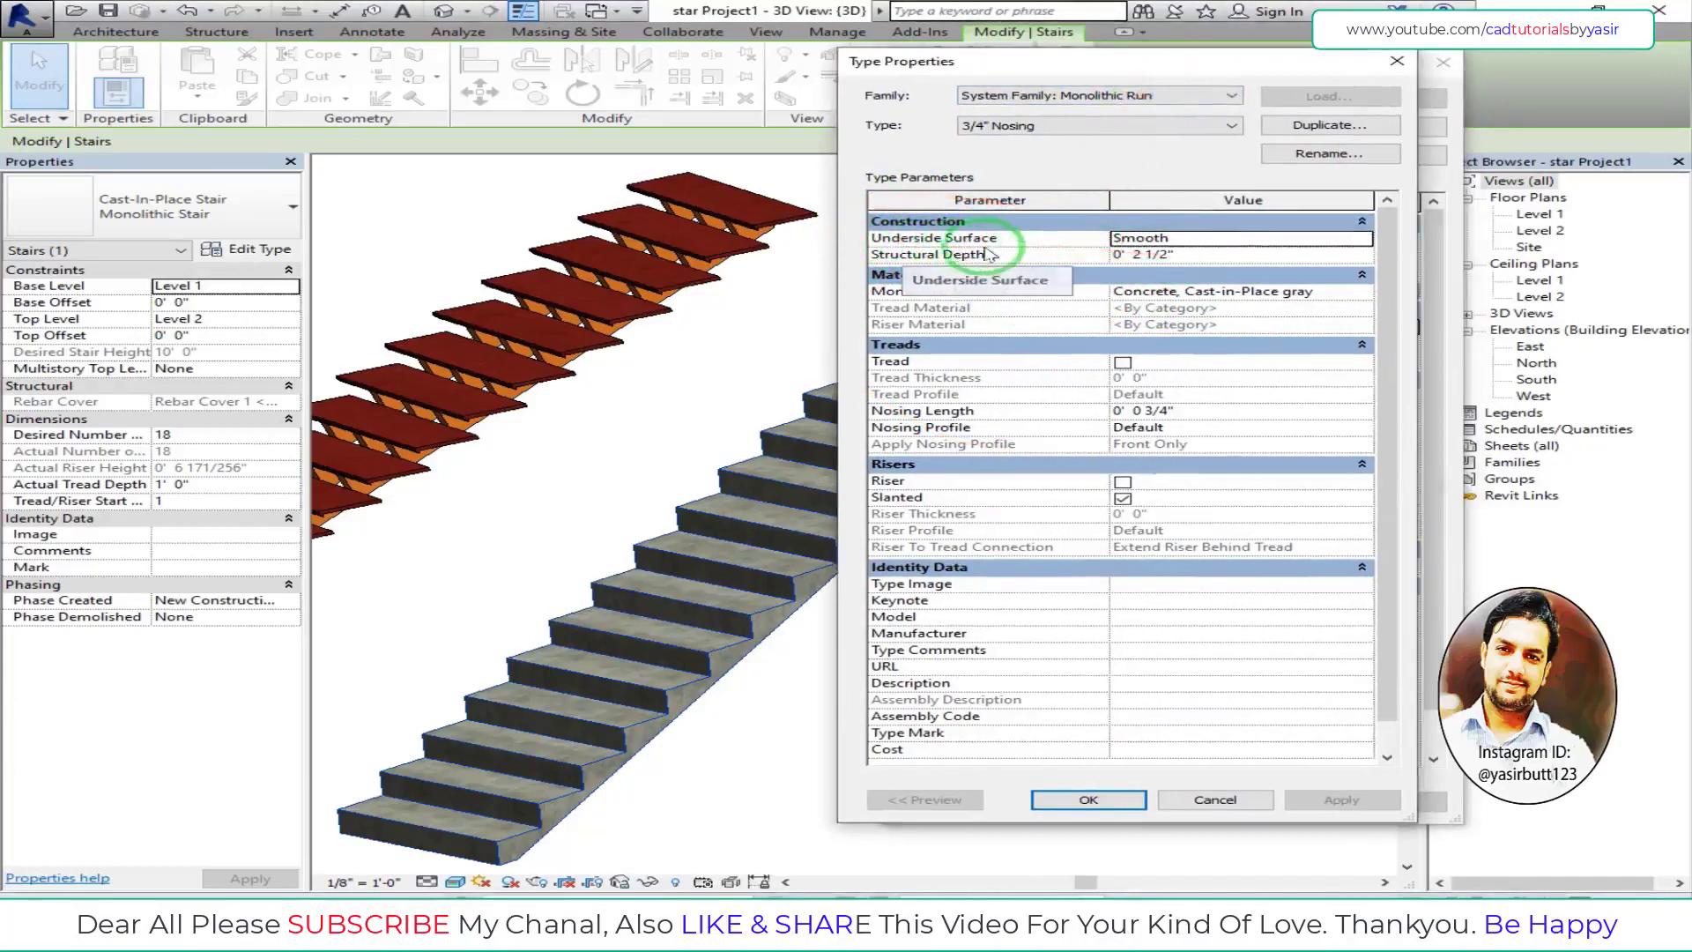
pyautogui.moveTo(1172, 61); pyautogui.dragTo(1276, 61)
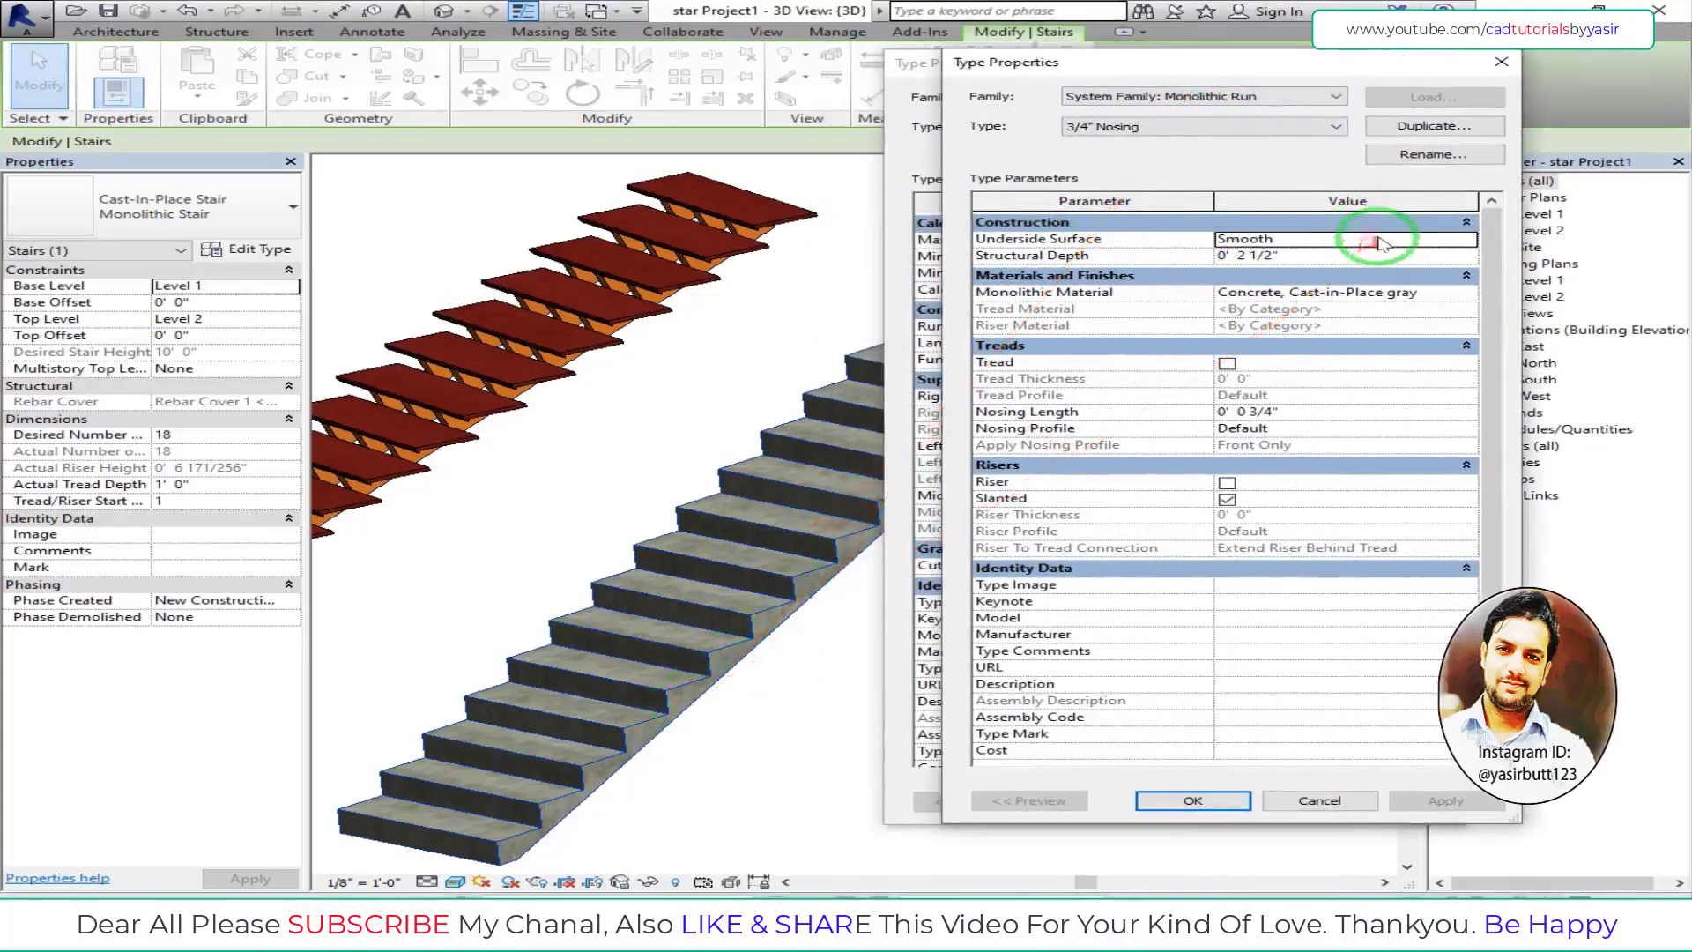
pyautogui.click(1465, 242)
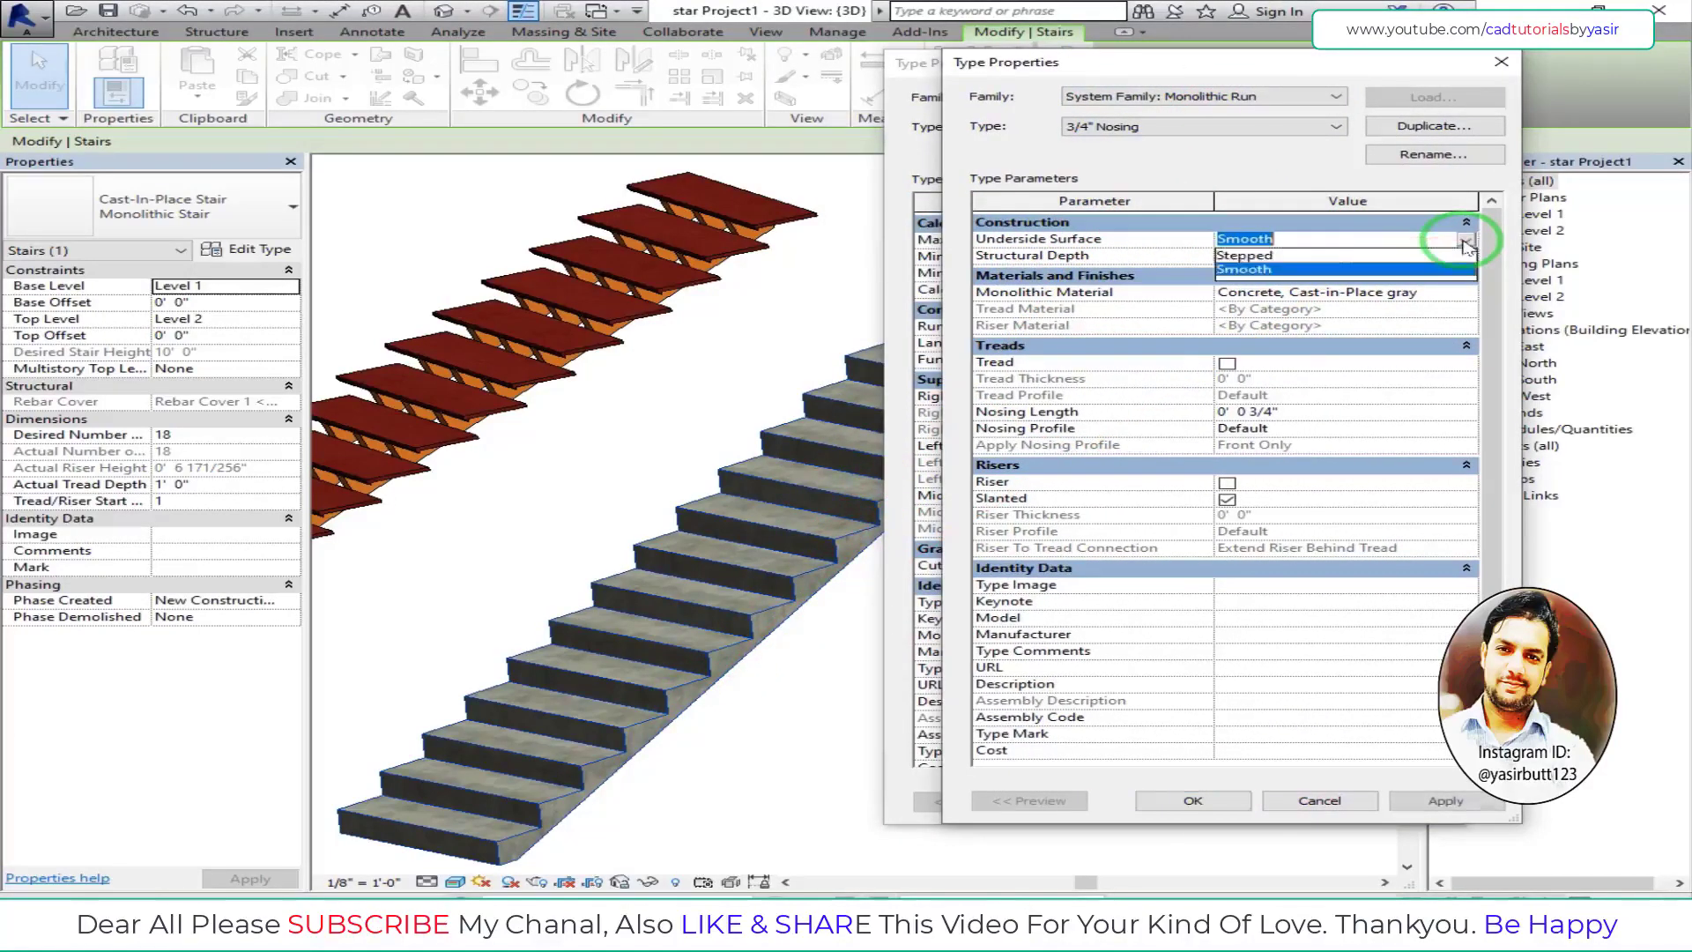
pyautogui.click(1247, 254)
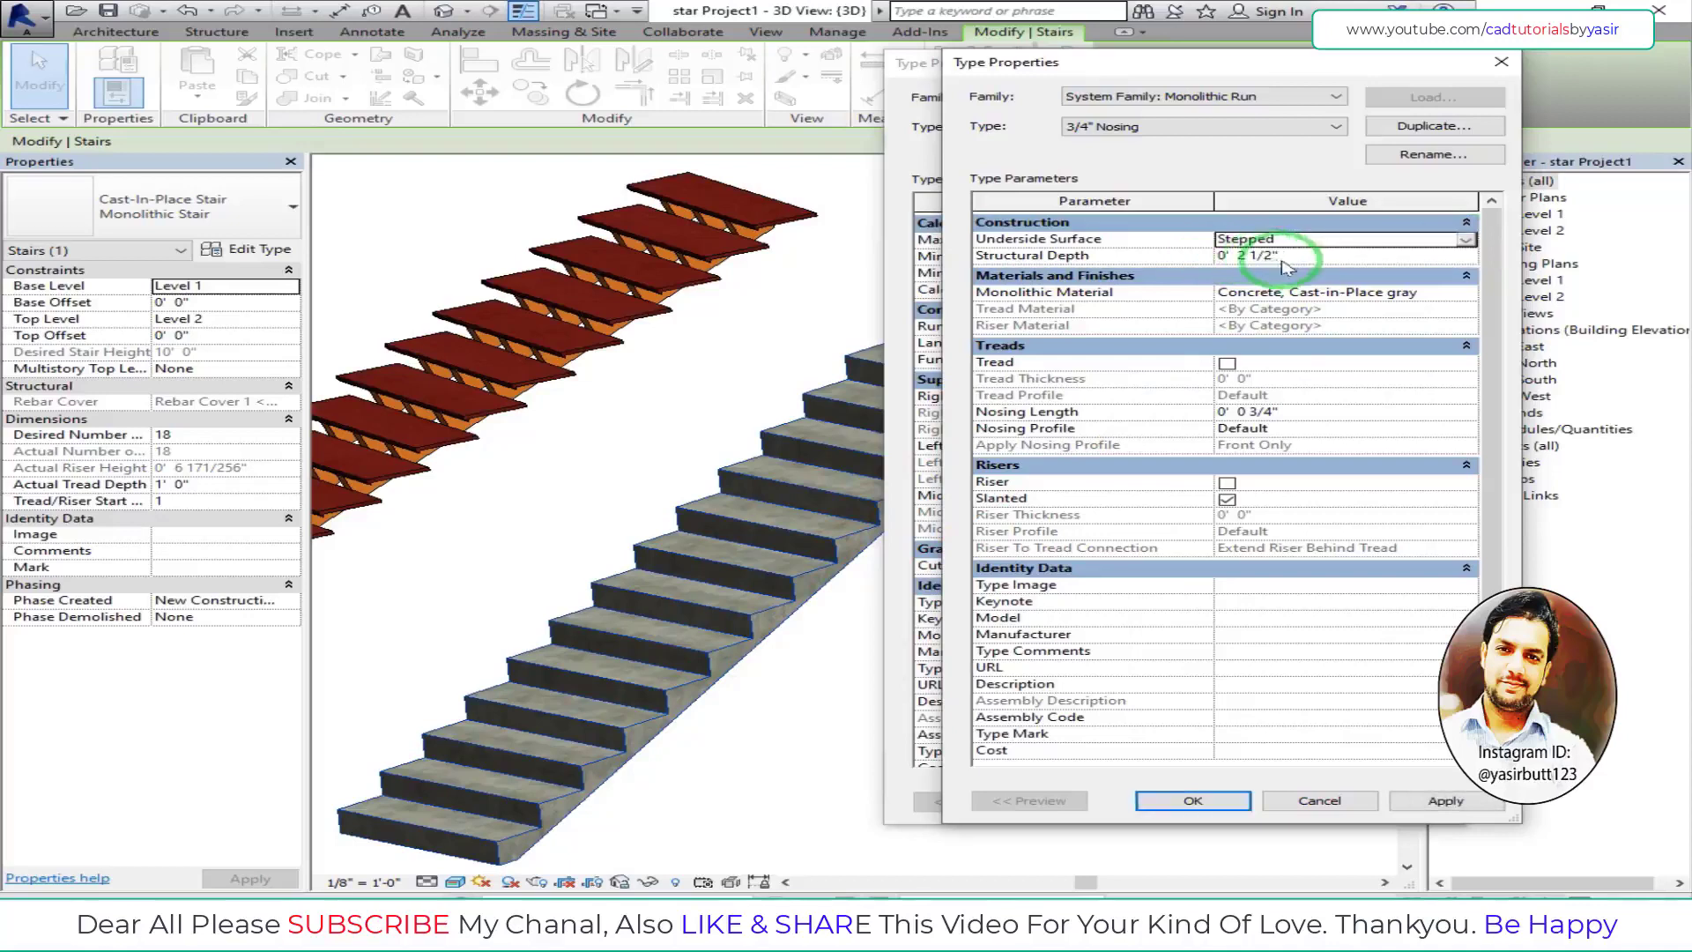
pyautogui.click(1432, 801)
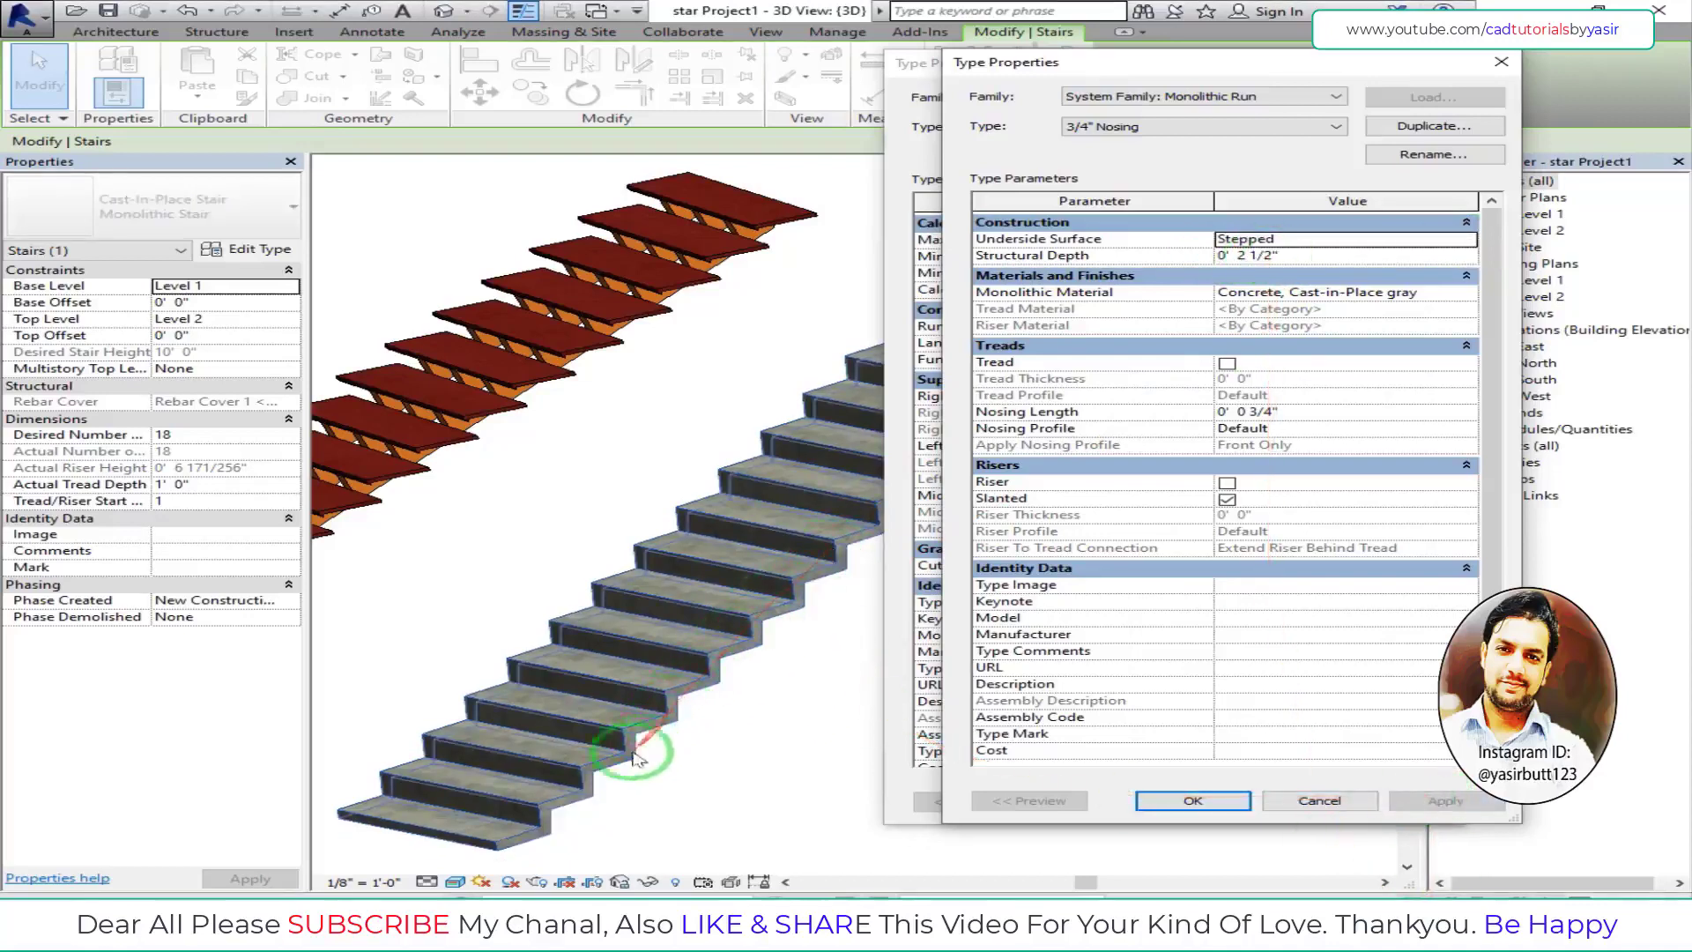
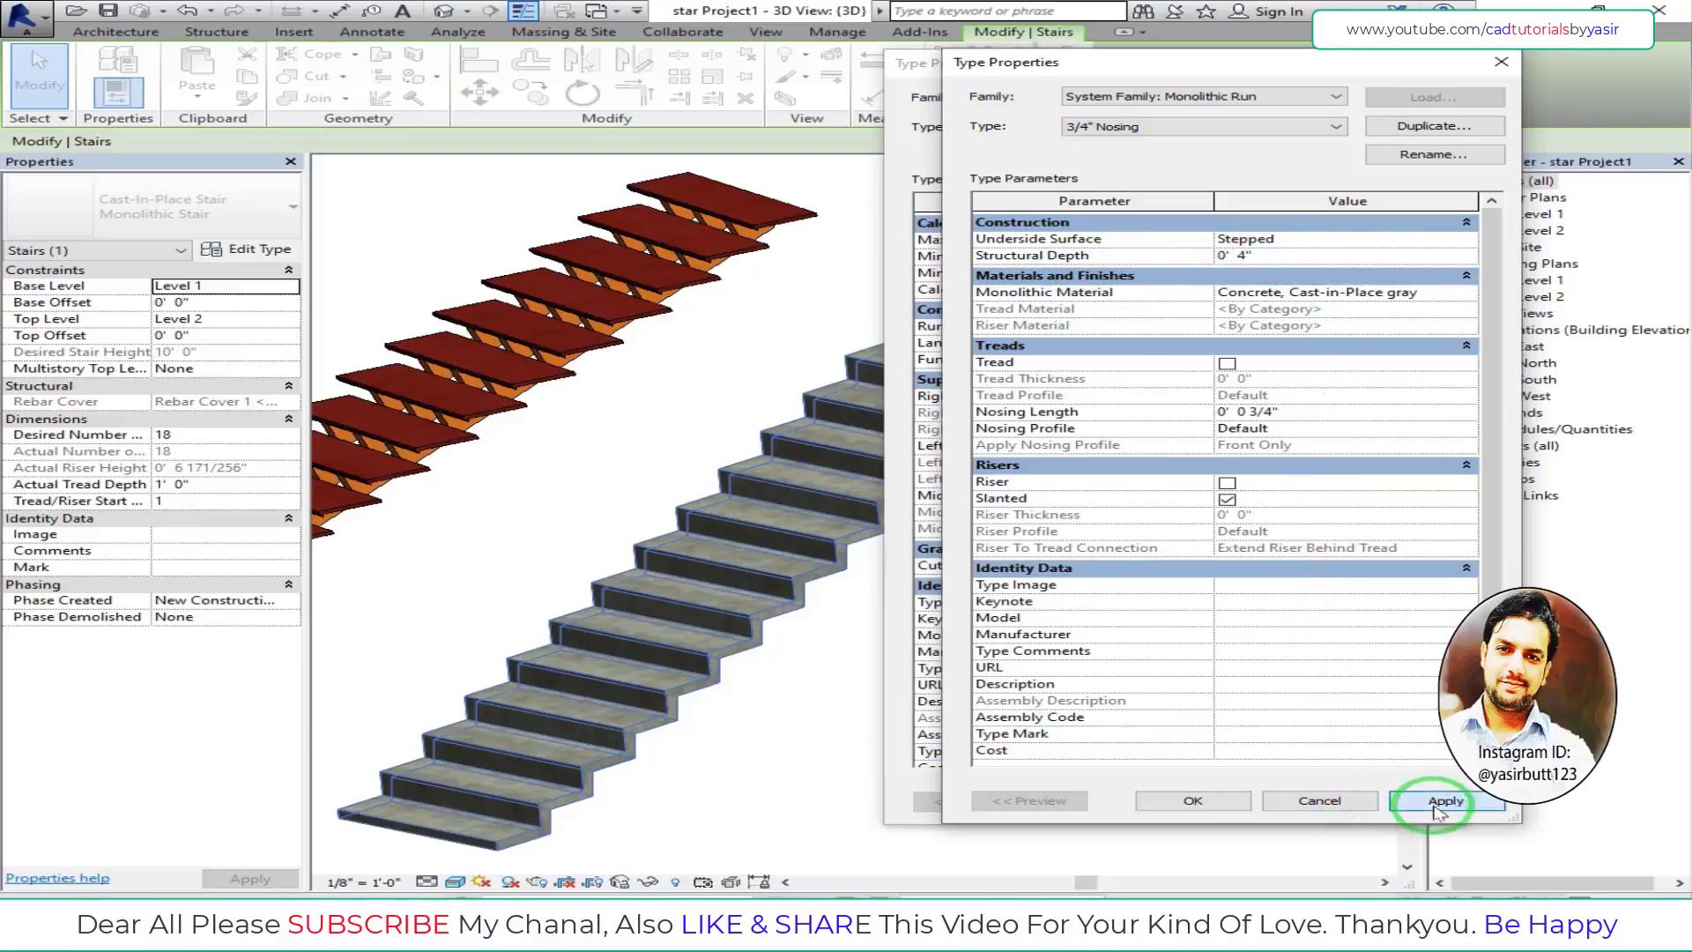
# - Set the run type's Structural Depth to 6" and apply it
pyautogui.click(1436, 803)
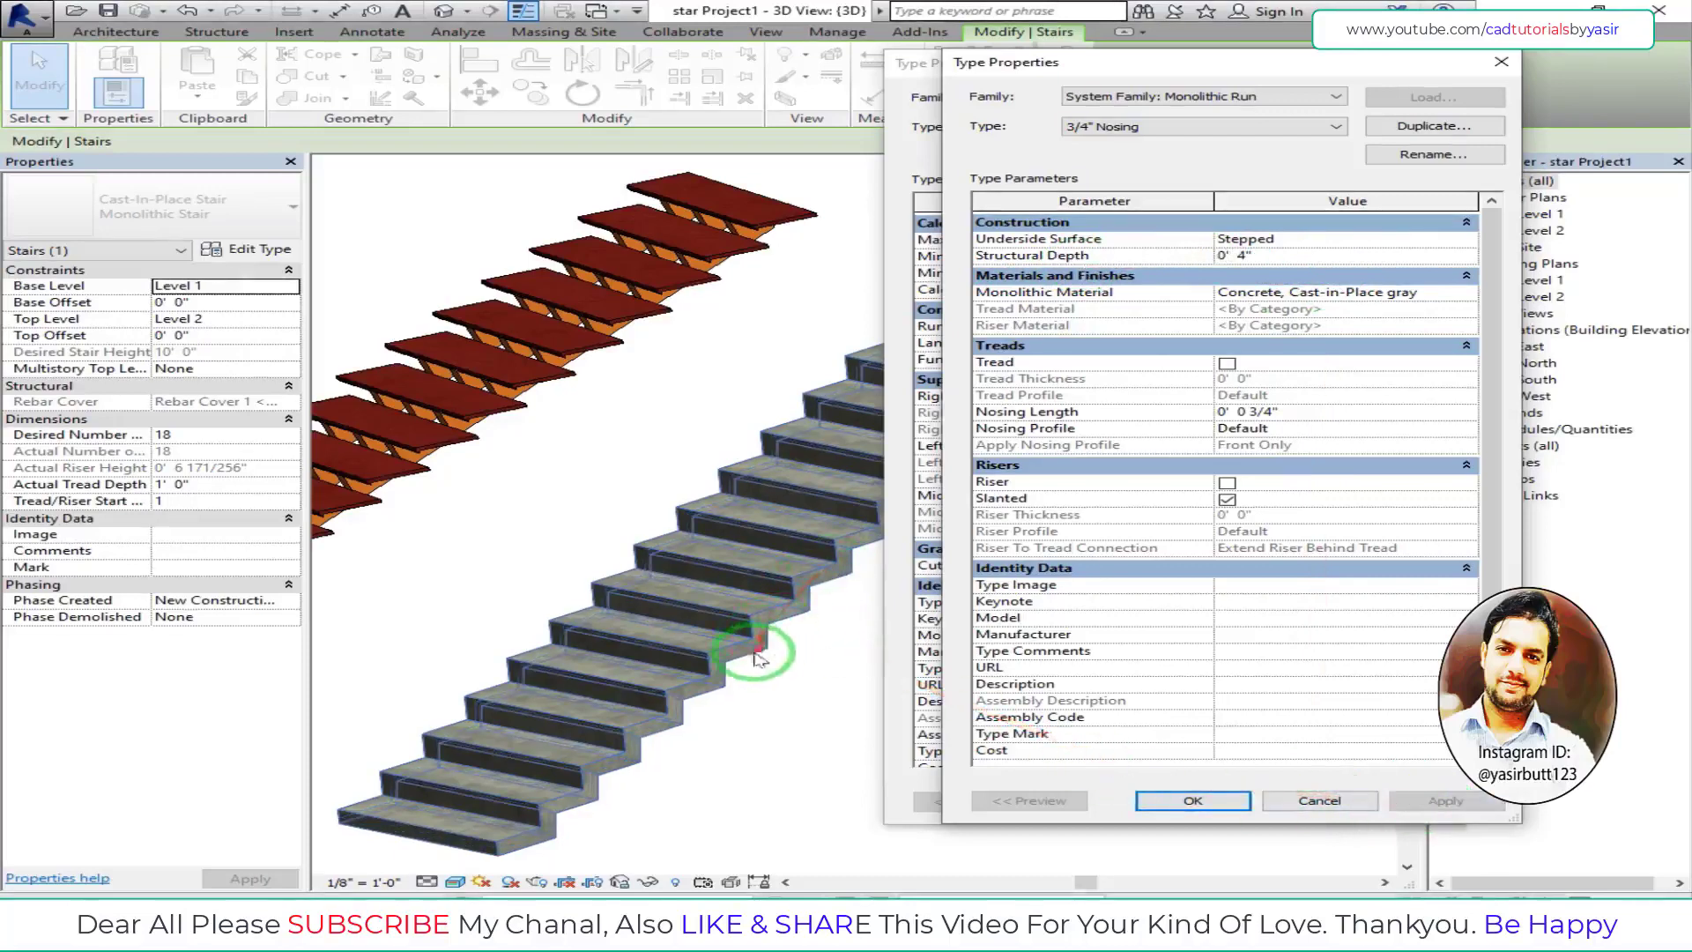
pyautogui.click(1267, 253)
pyautogui.write('6')
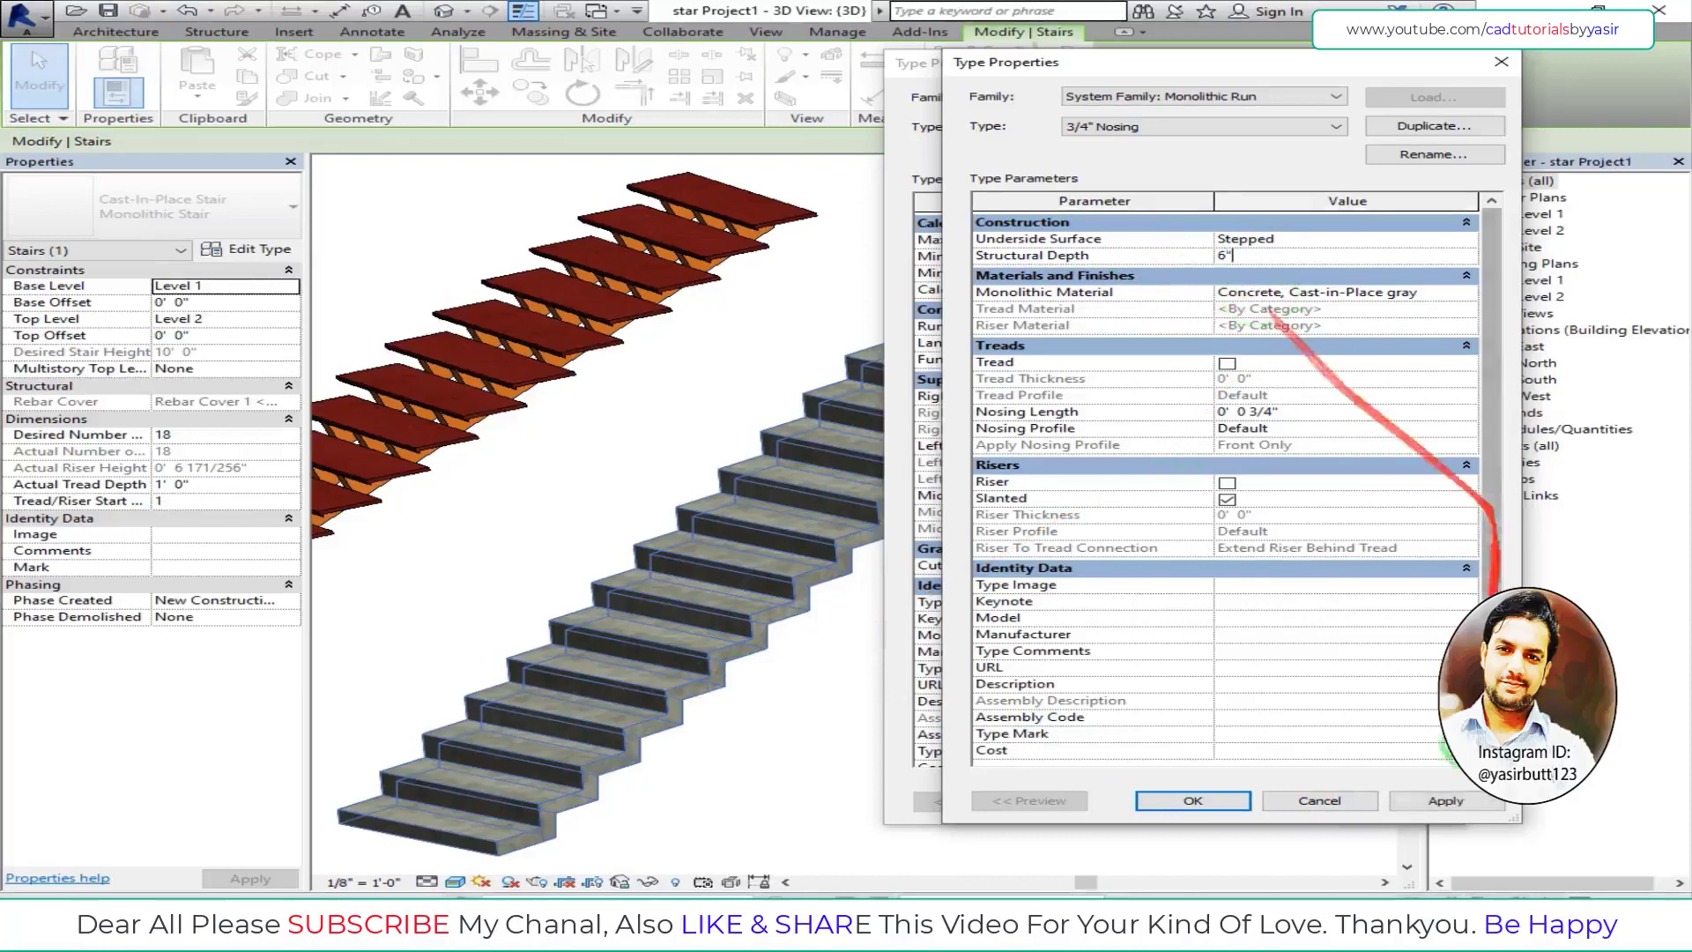
pyautogui.click(1441, 804)
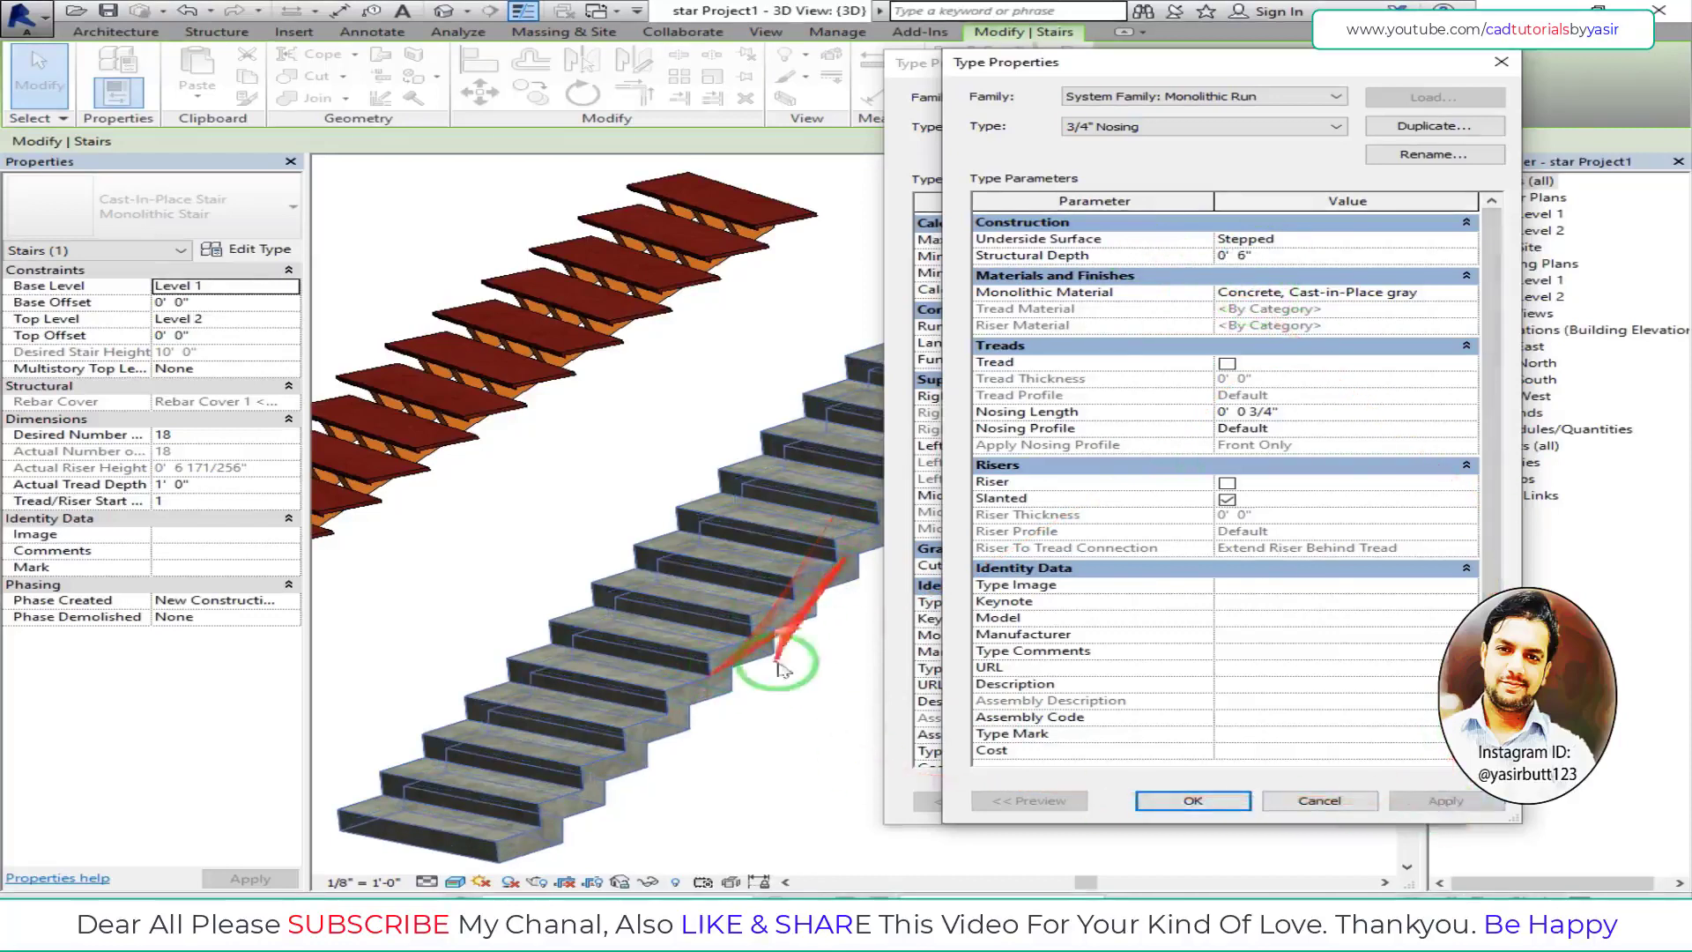
pyautogui.click(1447, 242)
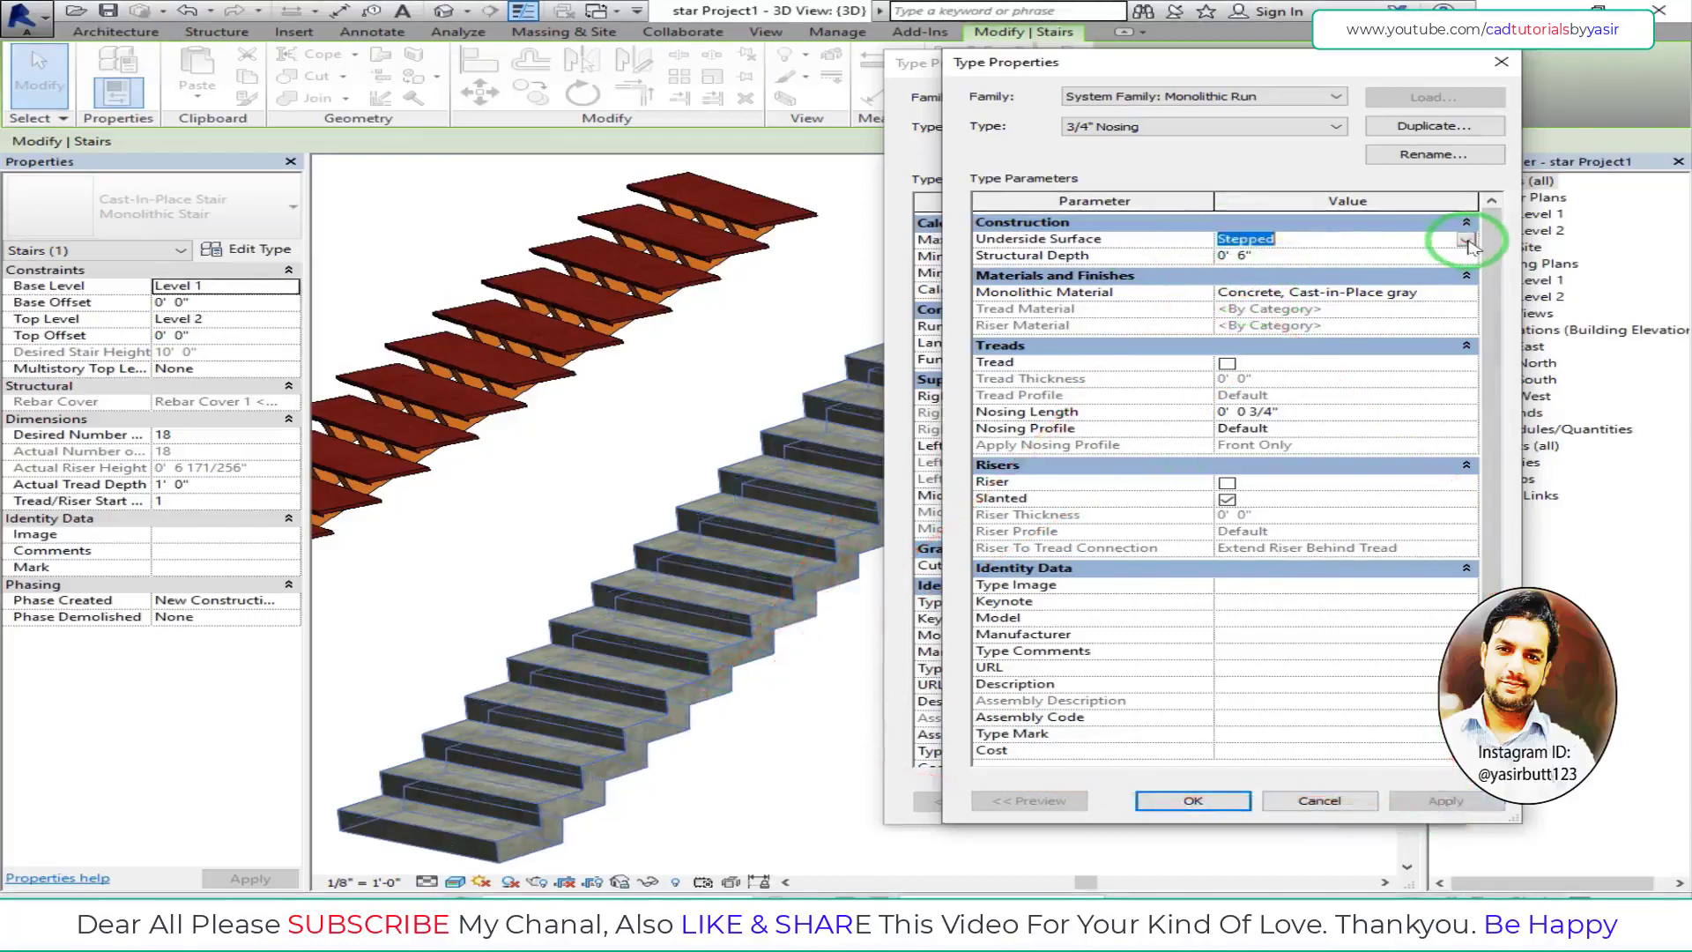
# - Make the run's Underside Surface Smooth, apply, and confirm both Type Properties dialogs
pyautogui.click(1466, 241)
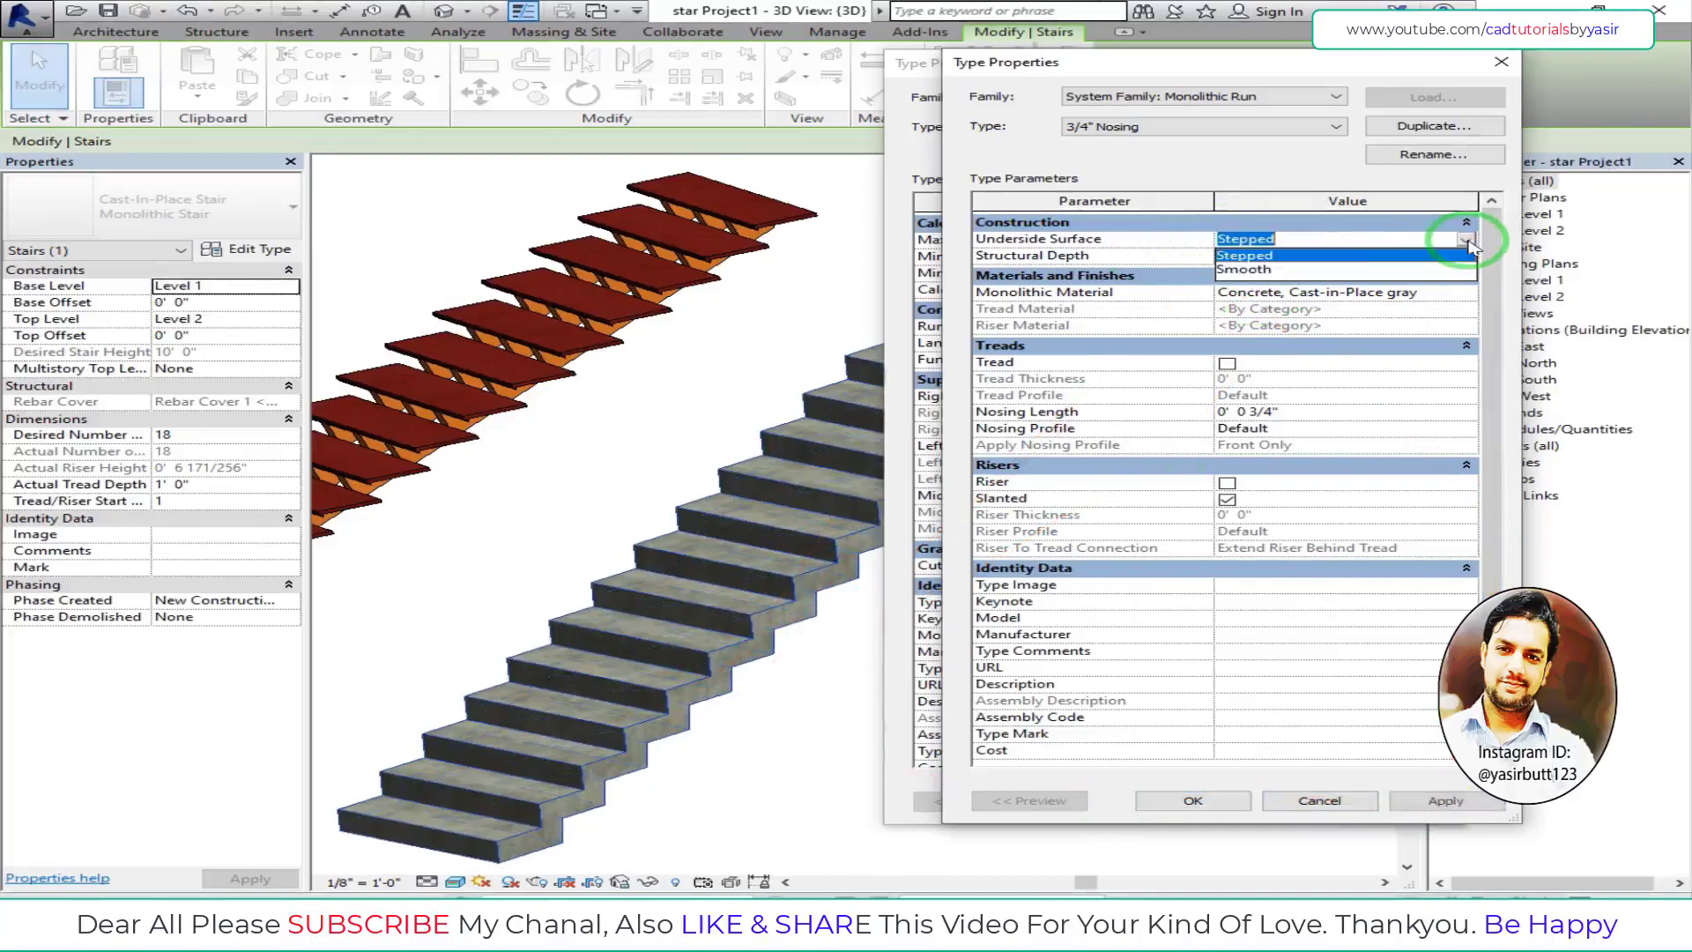
pyautogui.click(1288, 274)
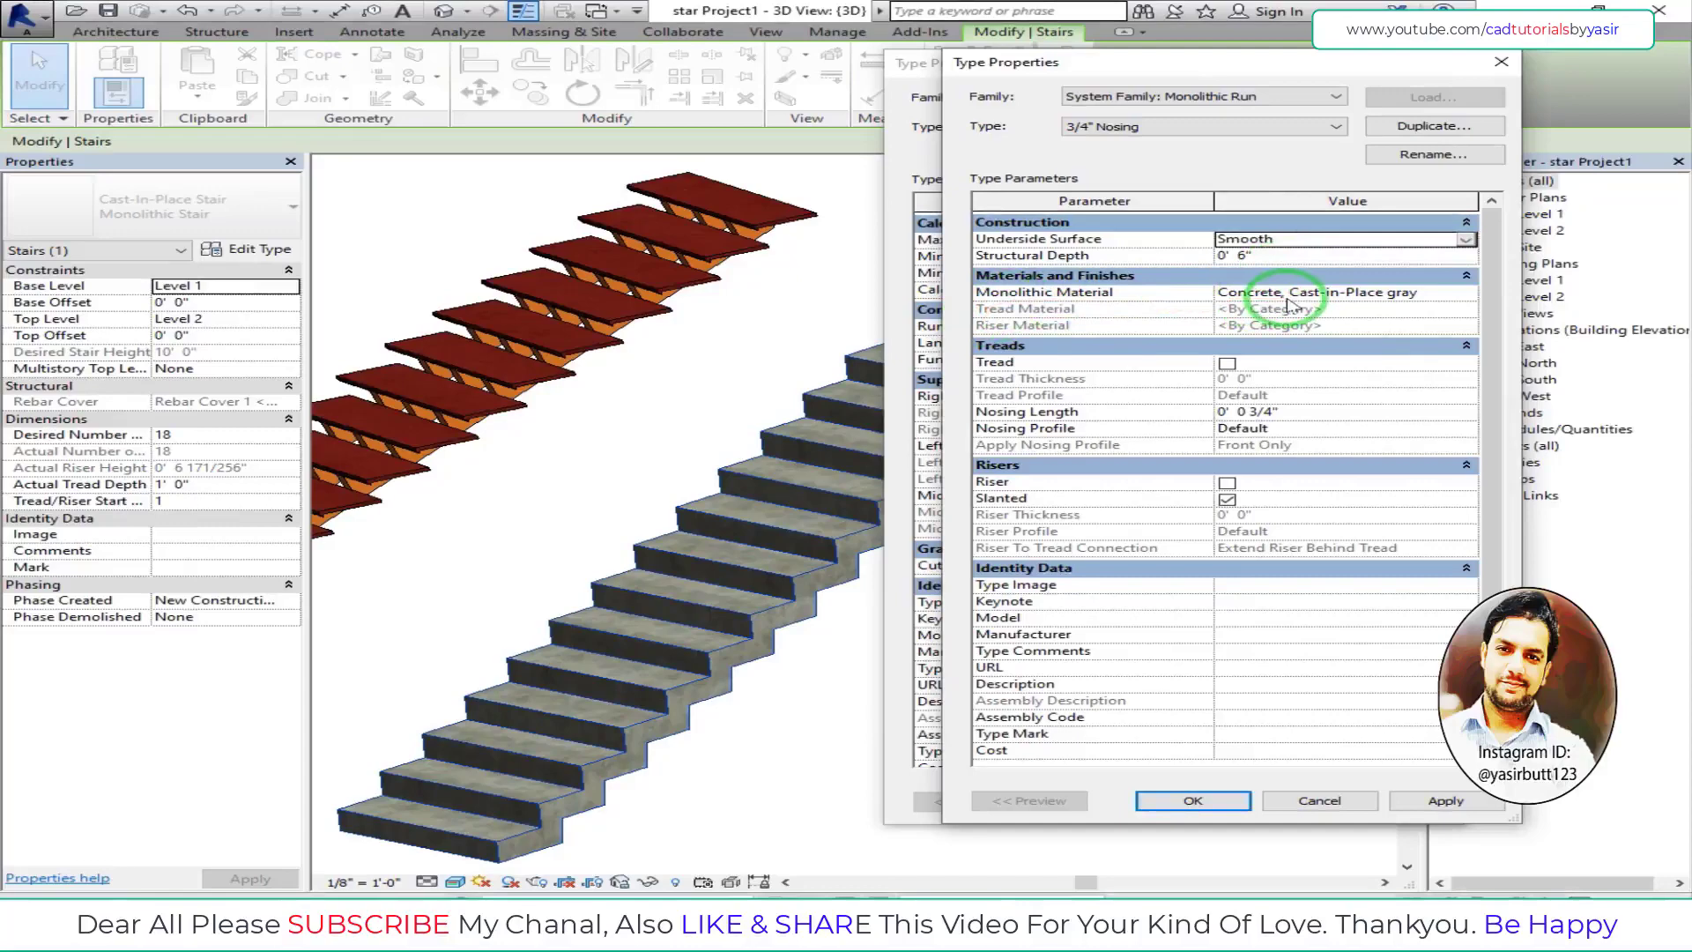
pyautogui.click(1446, 801)
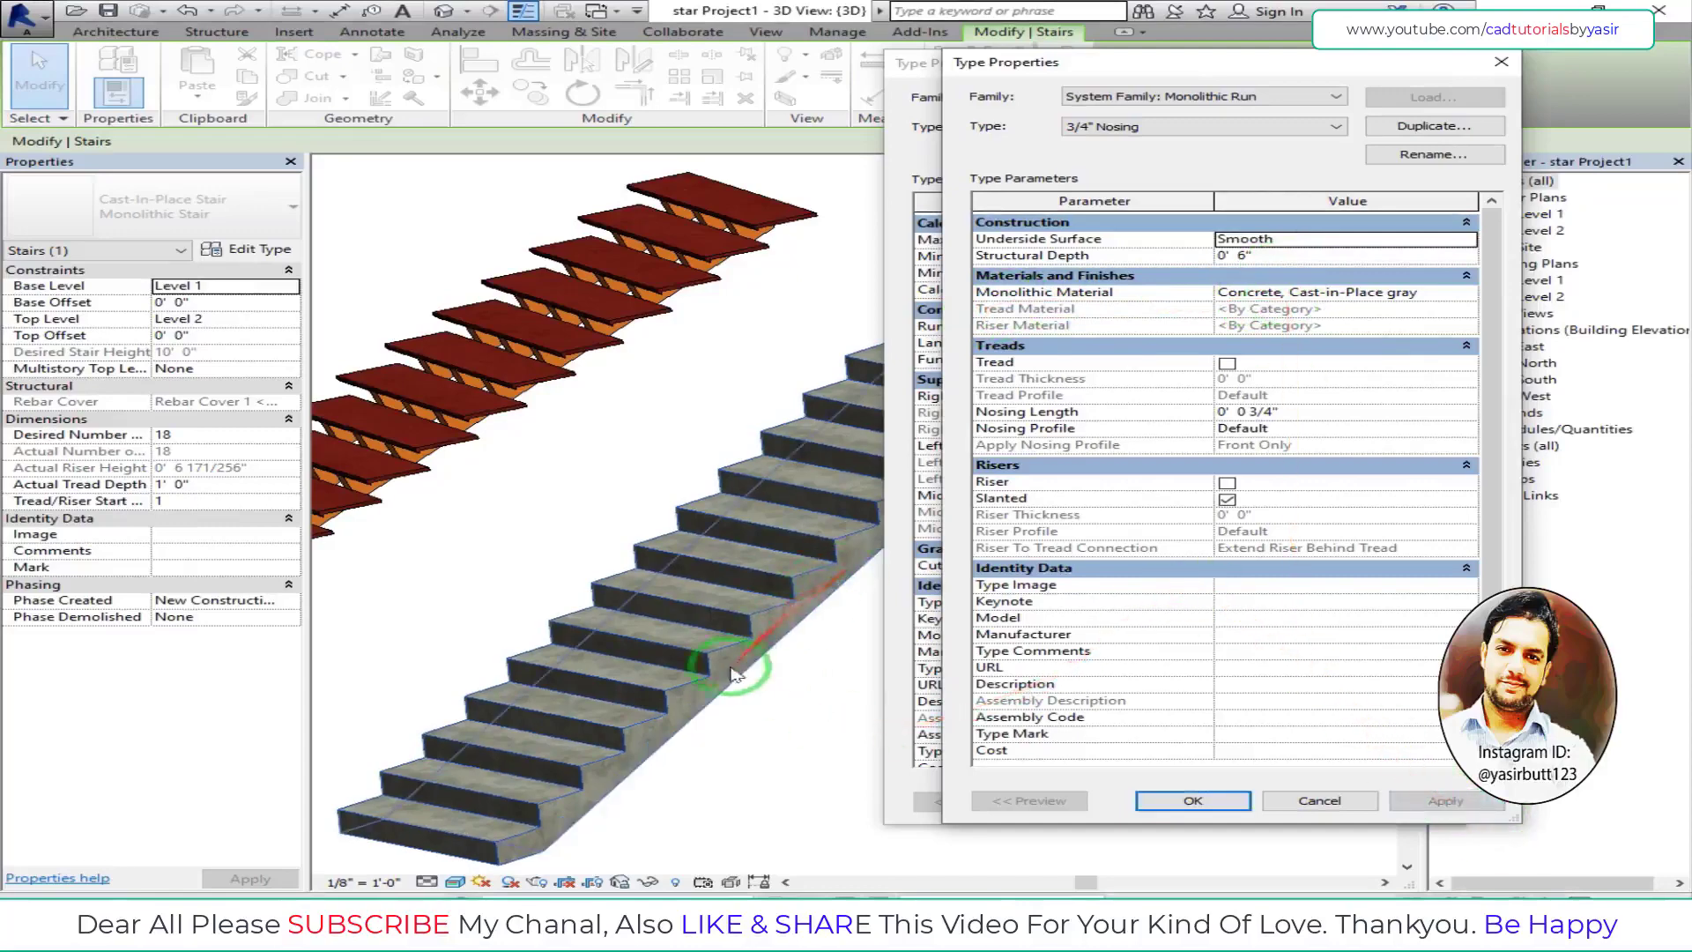
pyautogui.click(1193, 801)
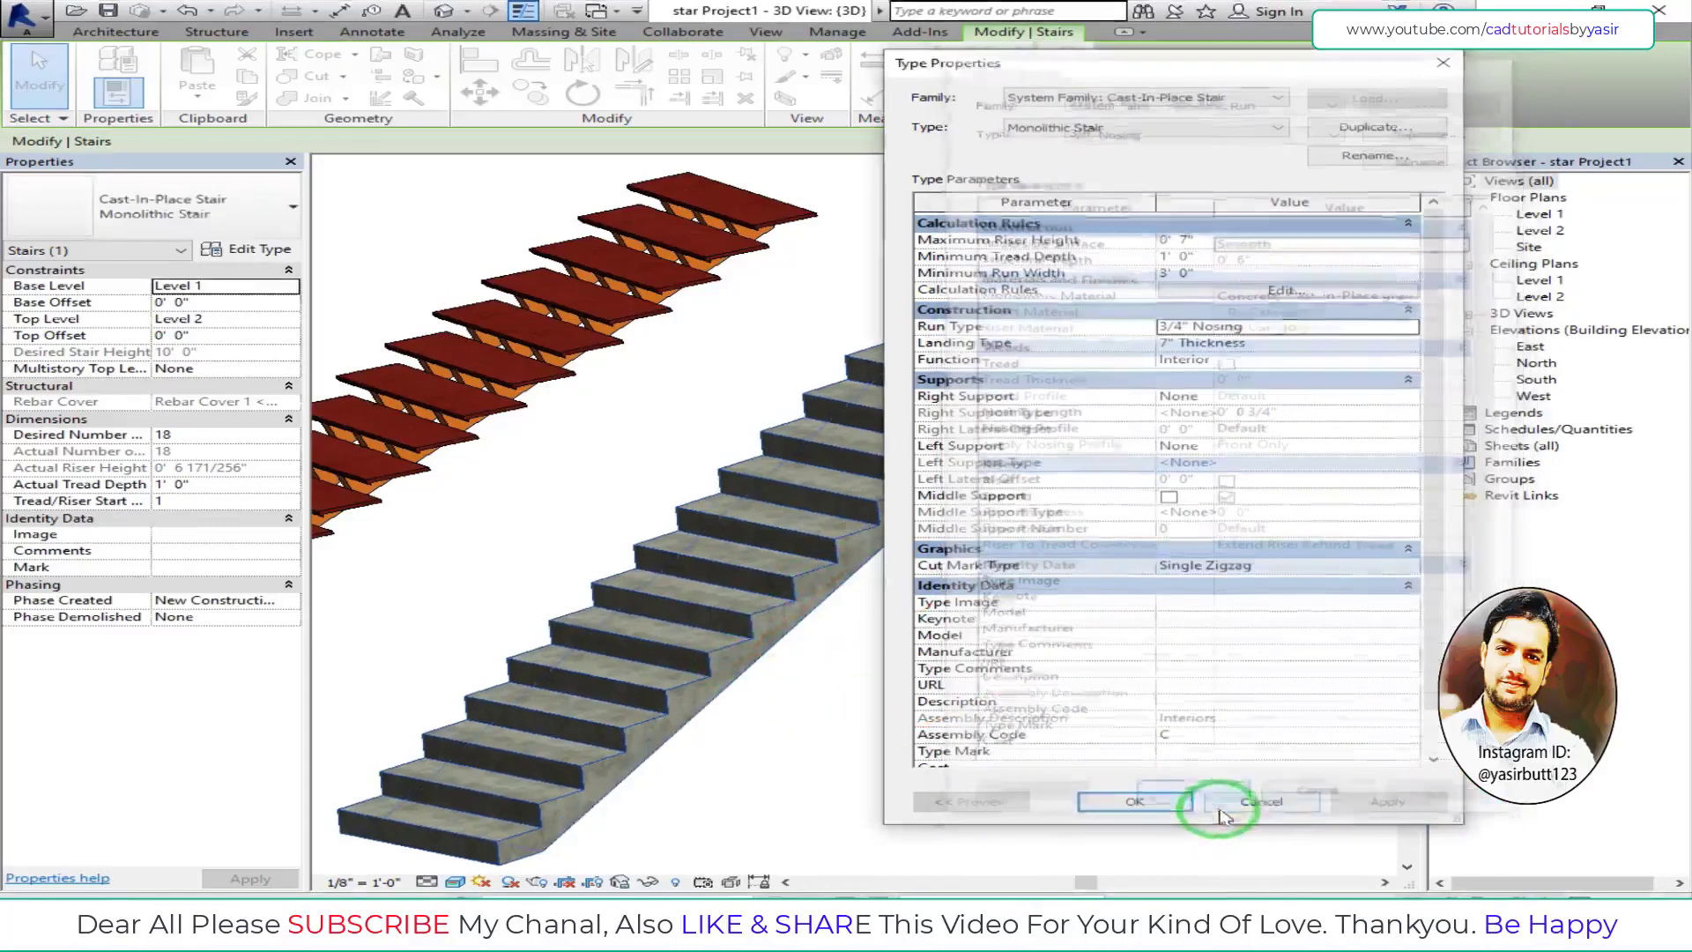
pyautogui.click(1137, 802)
pyautogui.keyDown('shift'); pyautogui.moveTo(906, 471); pyautogui.dragTo(1031, 468, button='middle'); pyautogui.keyUp('shift')
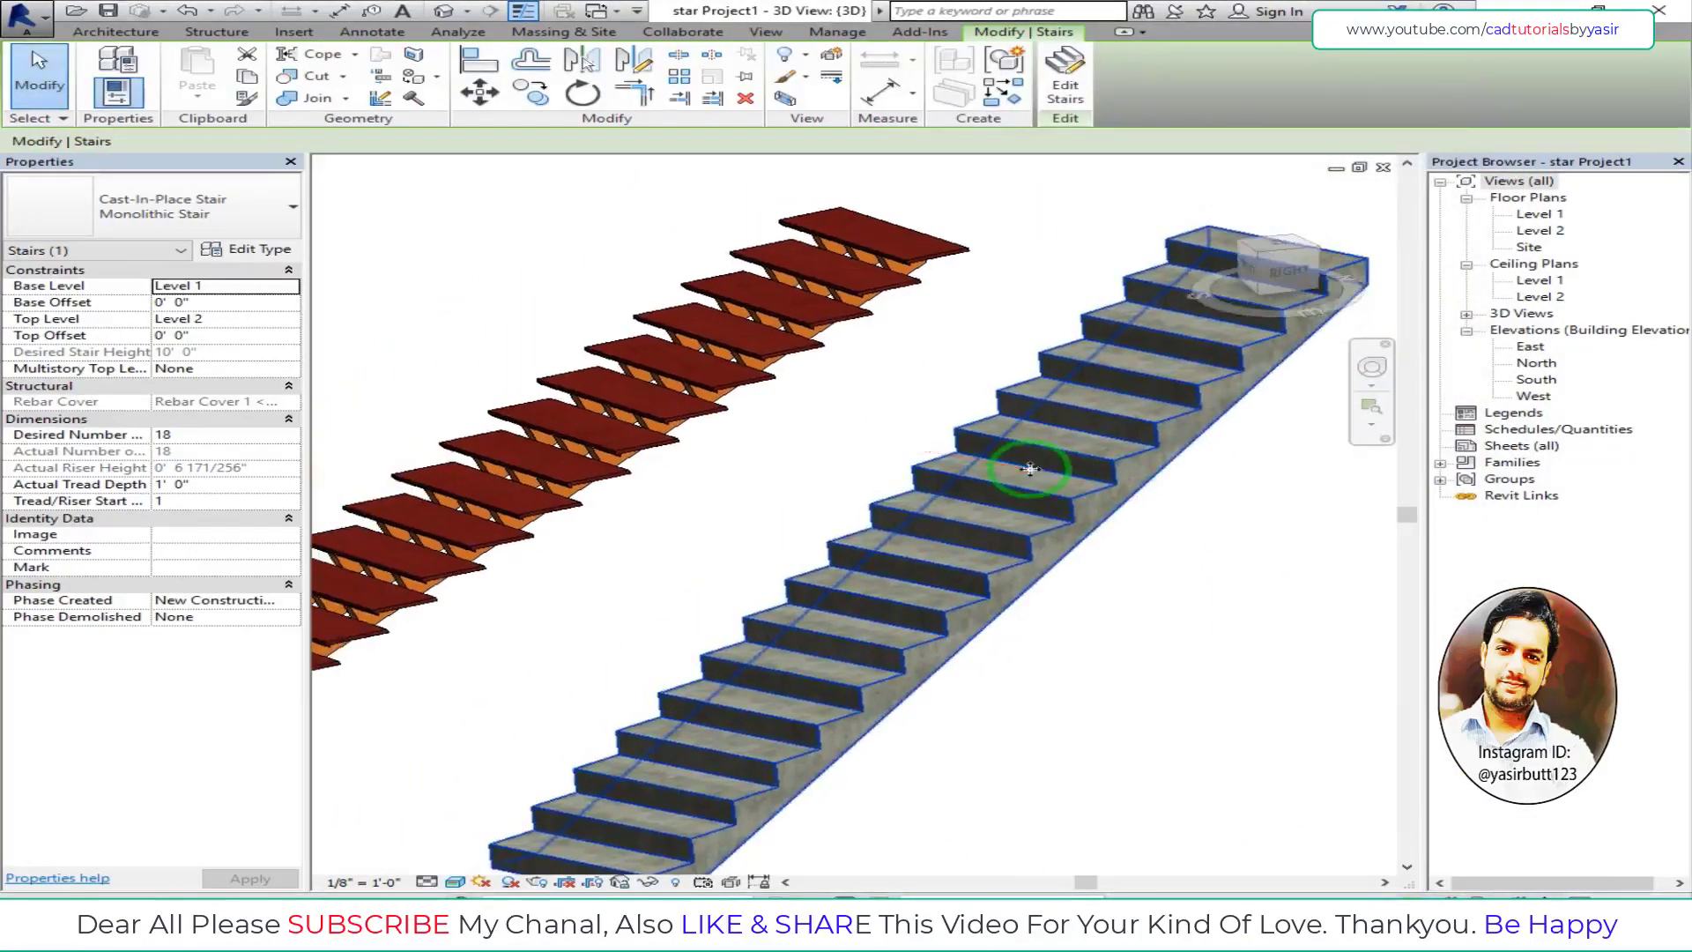
# - Switch the stair to Assembled Stair 7" max riser 11" tread and open its type properties
pyautogui.scroll(-3, 1030, 468)
pyautogui.scroll(-2, 776, 434)
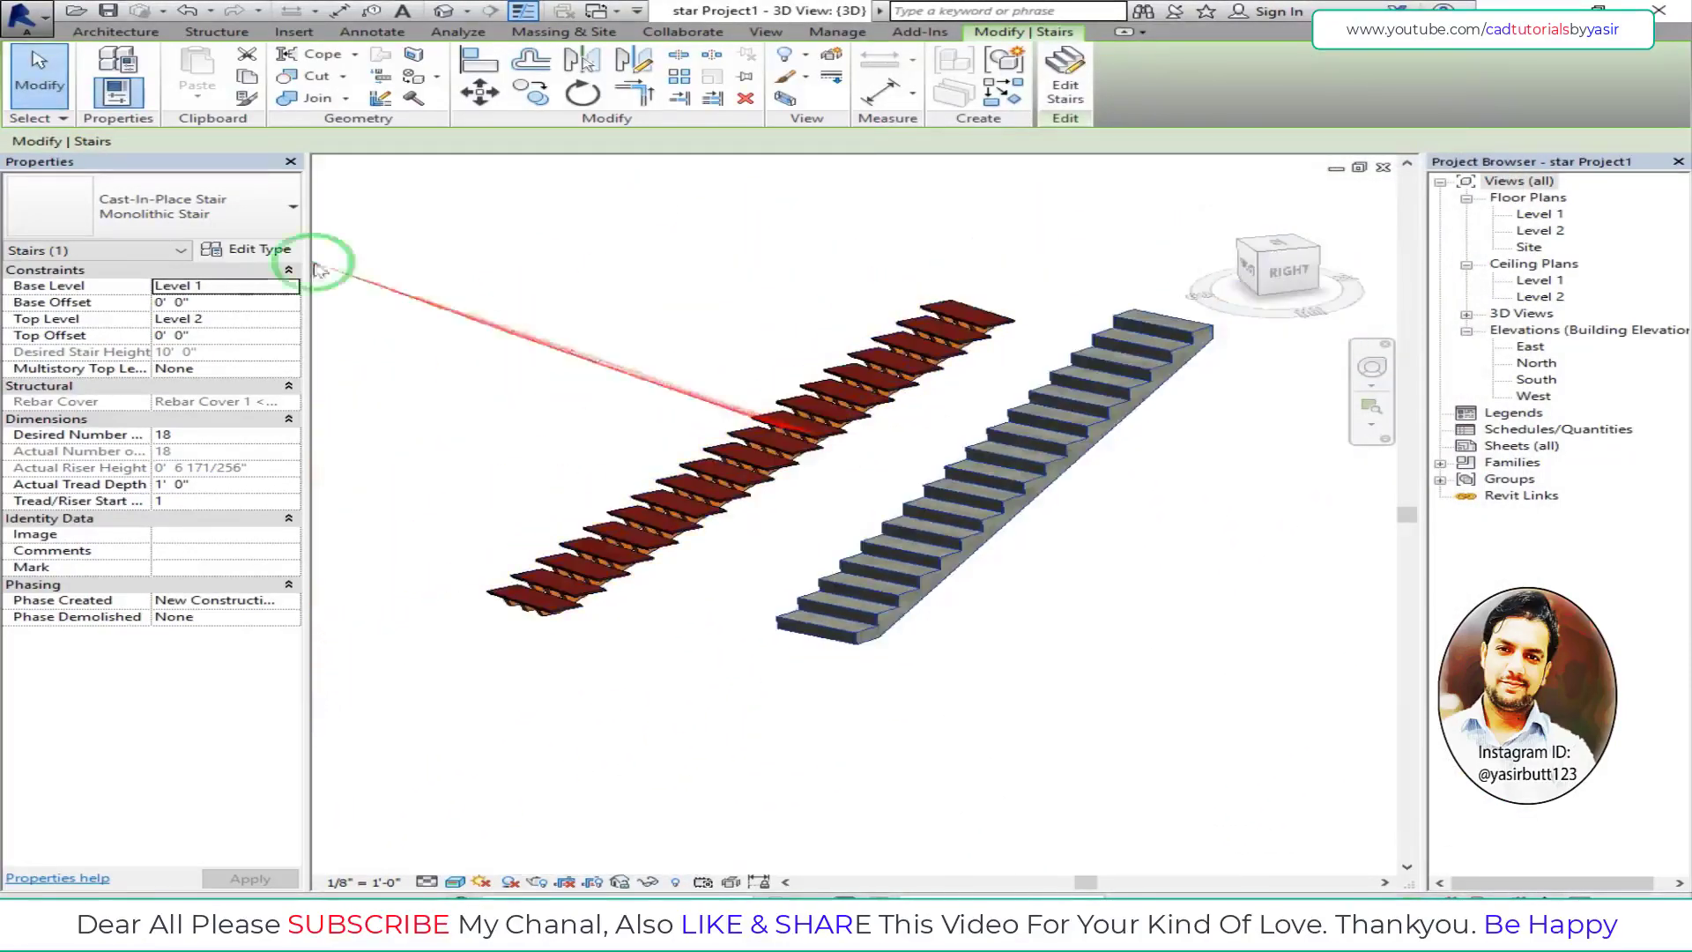
pyautogui.click(220, 223)
pyautogui.click(192, 302)
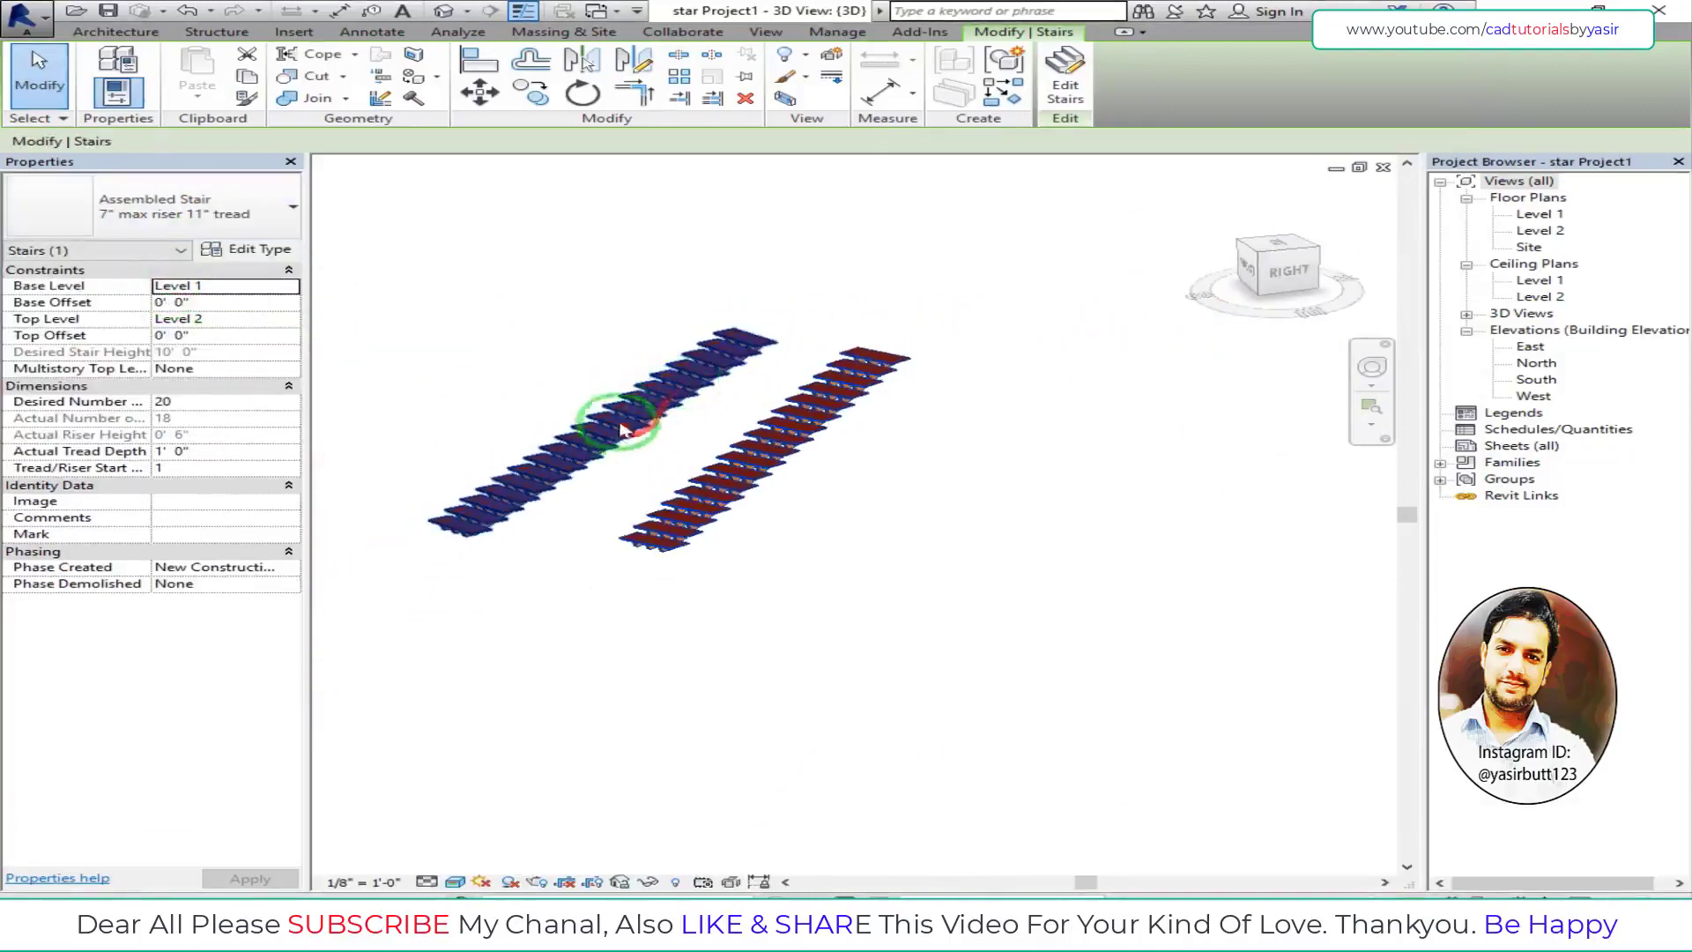
pyautogui.scroll(2, 621, 430)
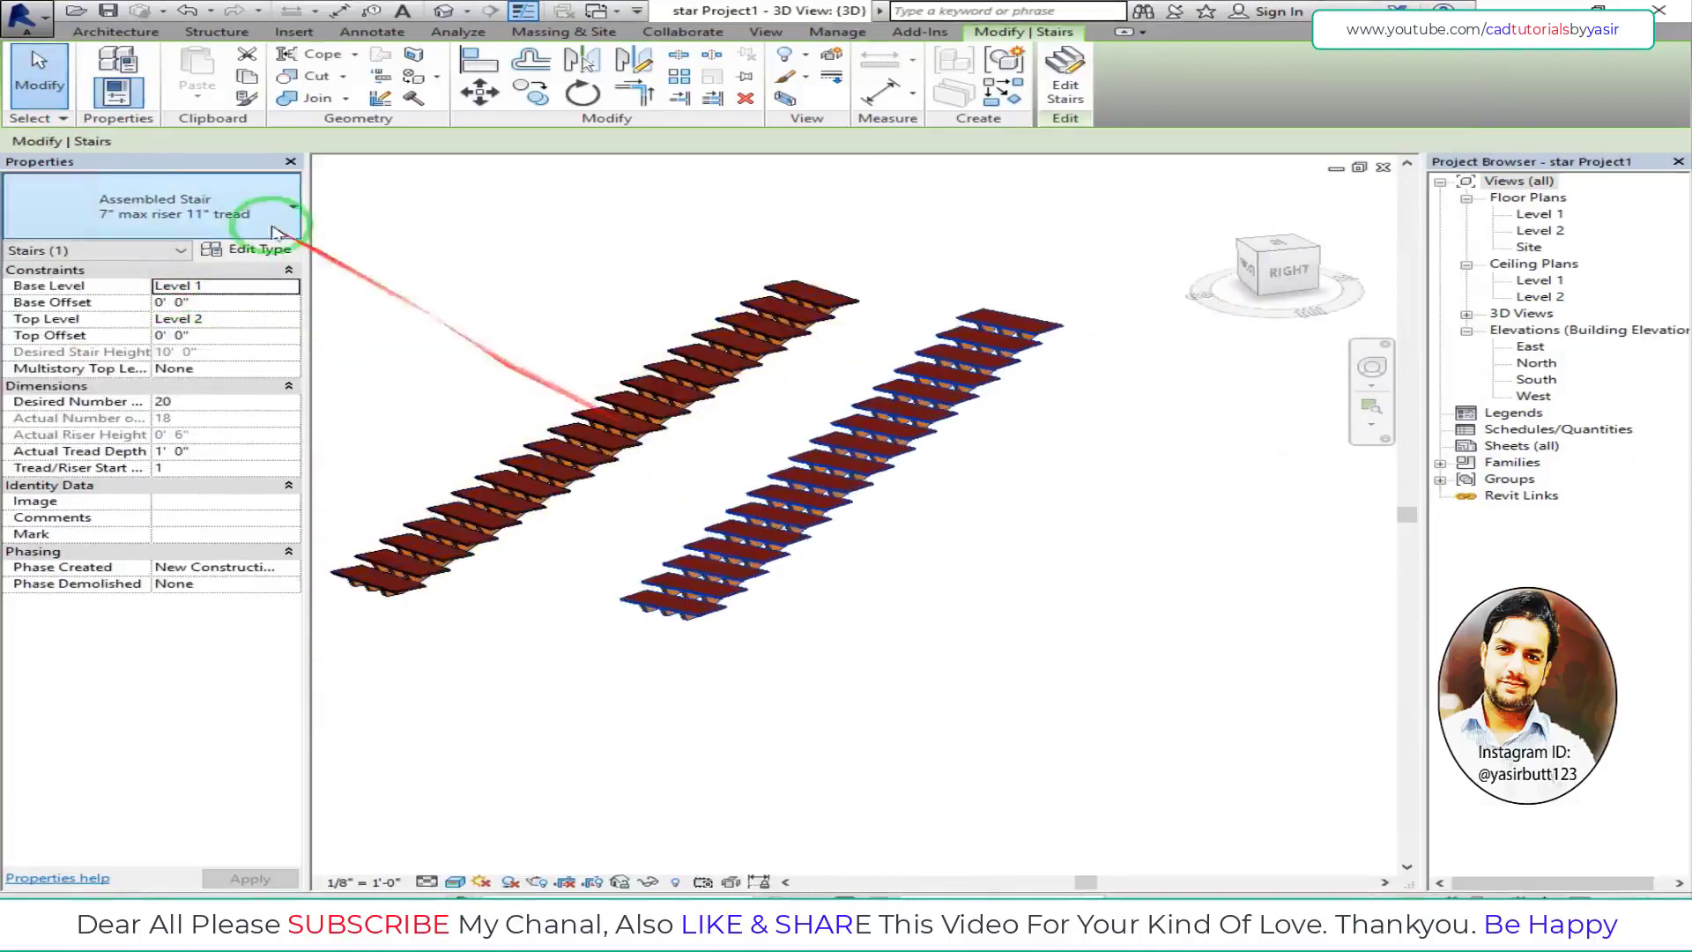
pyautogui.click(247, 251)
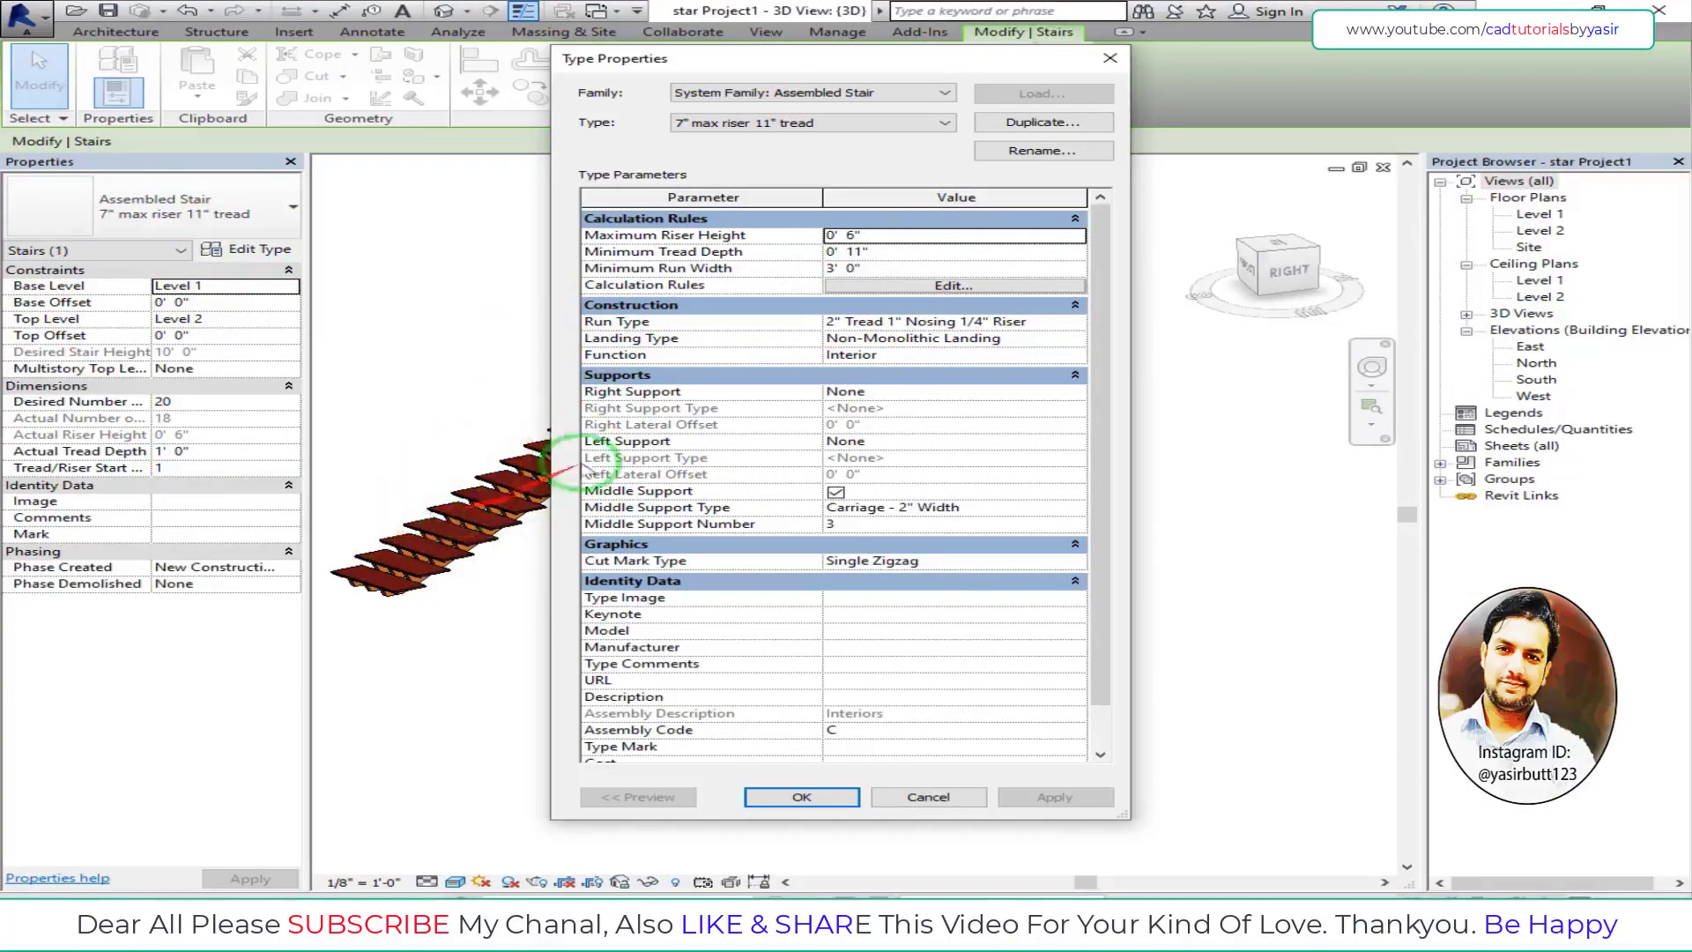
# - Abandon duplicating the Assembled Stair type and close Type Properties with the stair unchanged
pyautogui.moveTo(635, 58); pyautogui.dragTo(802, 82)
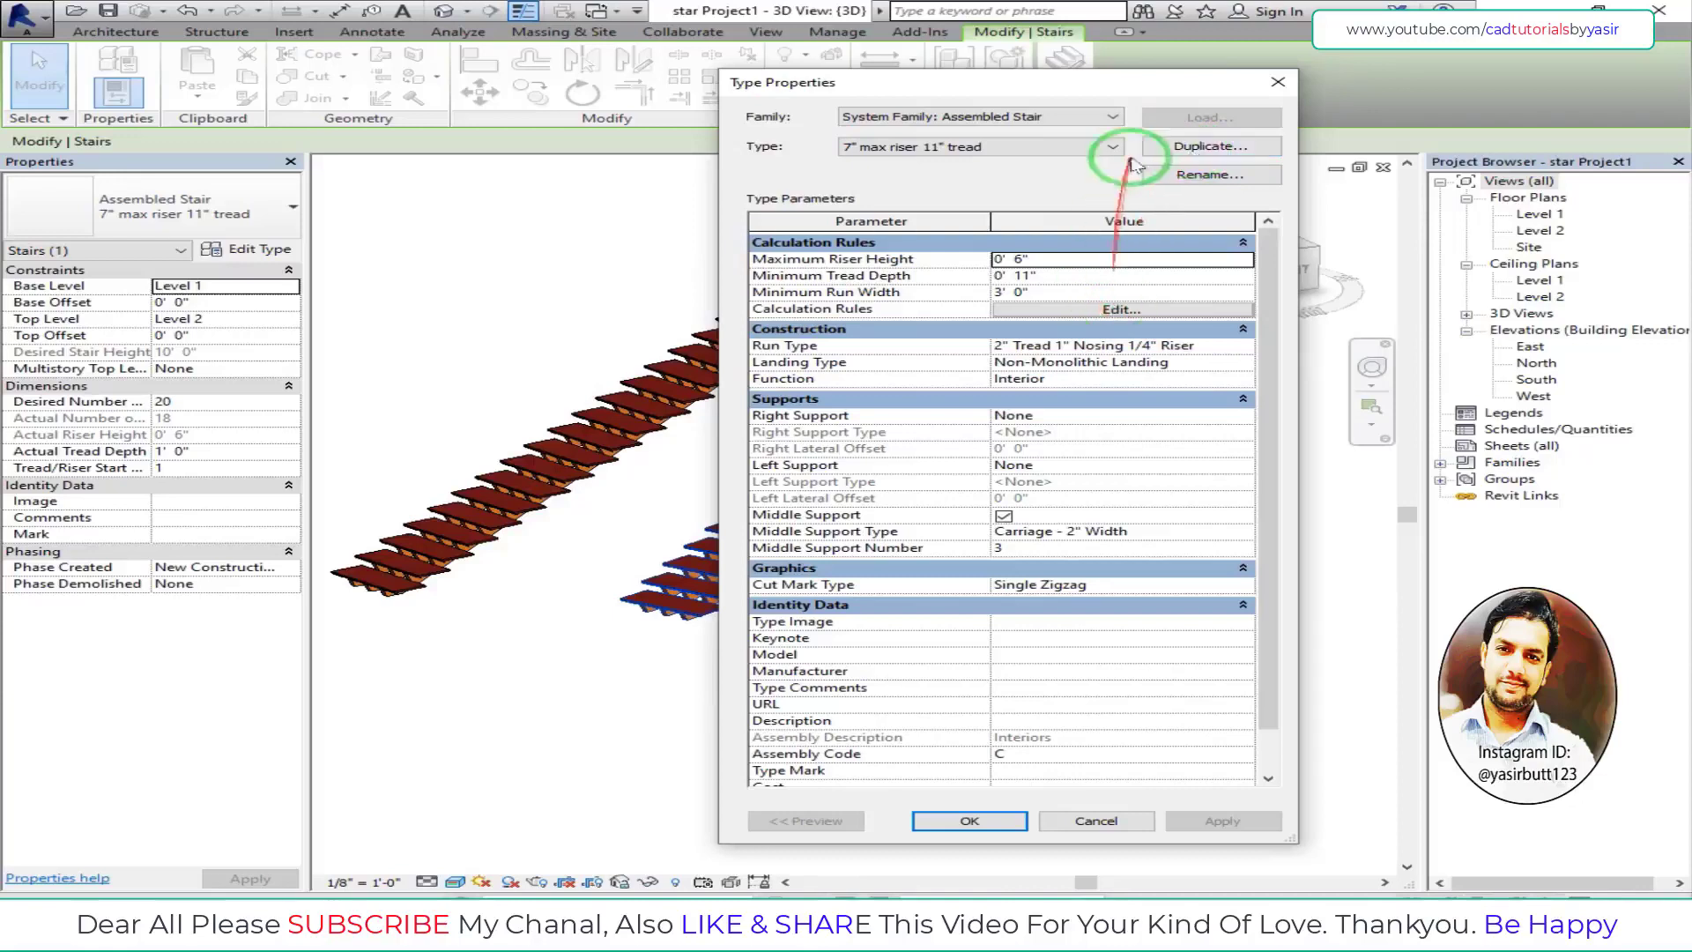
pyautogui.click(1155, 147)
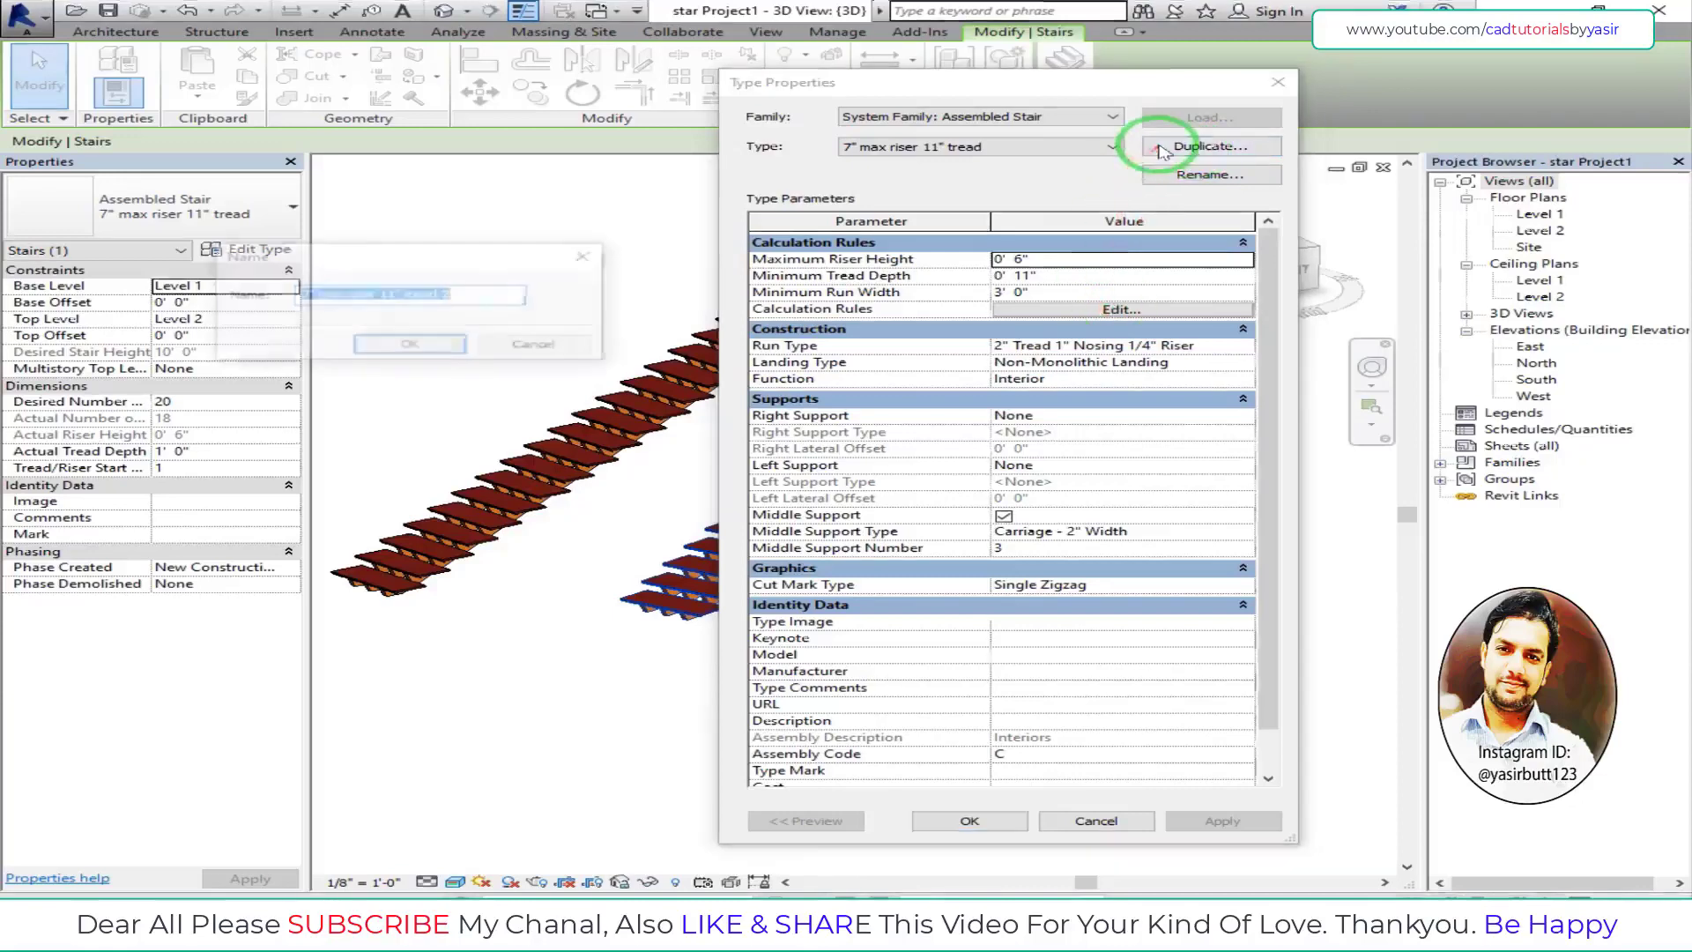
pyautogui.click(538, 346)
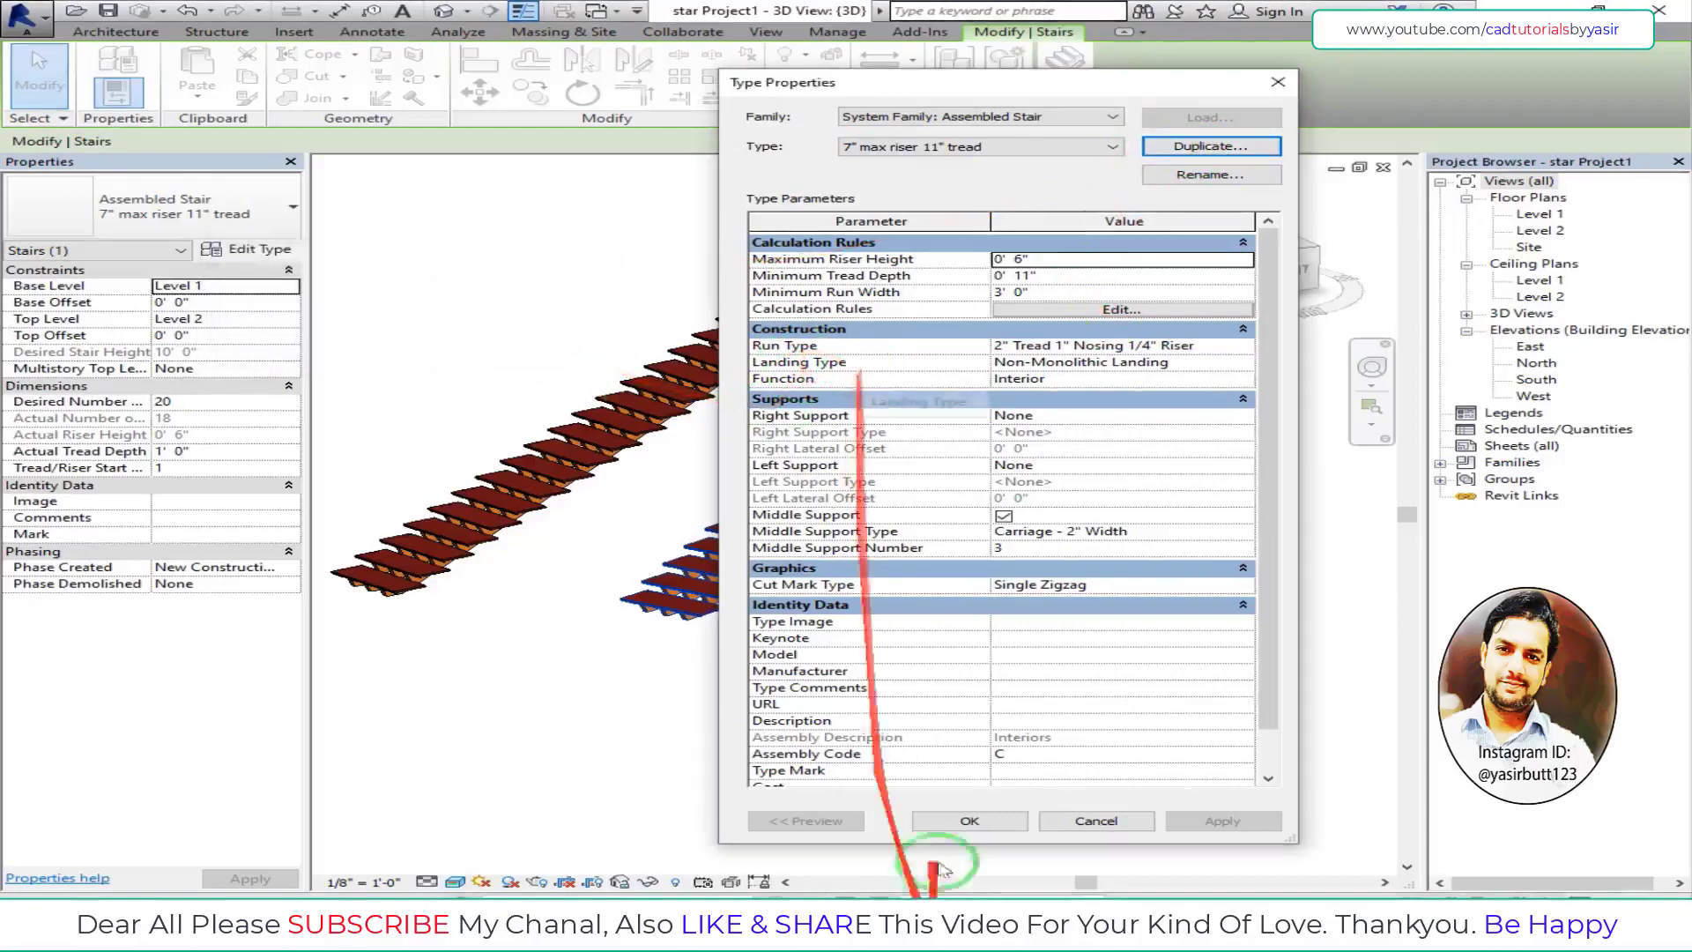
pyautogui.click(970, 821)
pyautogui.keyDown('shift'); pyautogui.moveTo(597, 574); pyautogui.dragTo(816, 529, button='middle'); pyautogui.keyUp('shift')
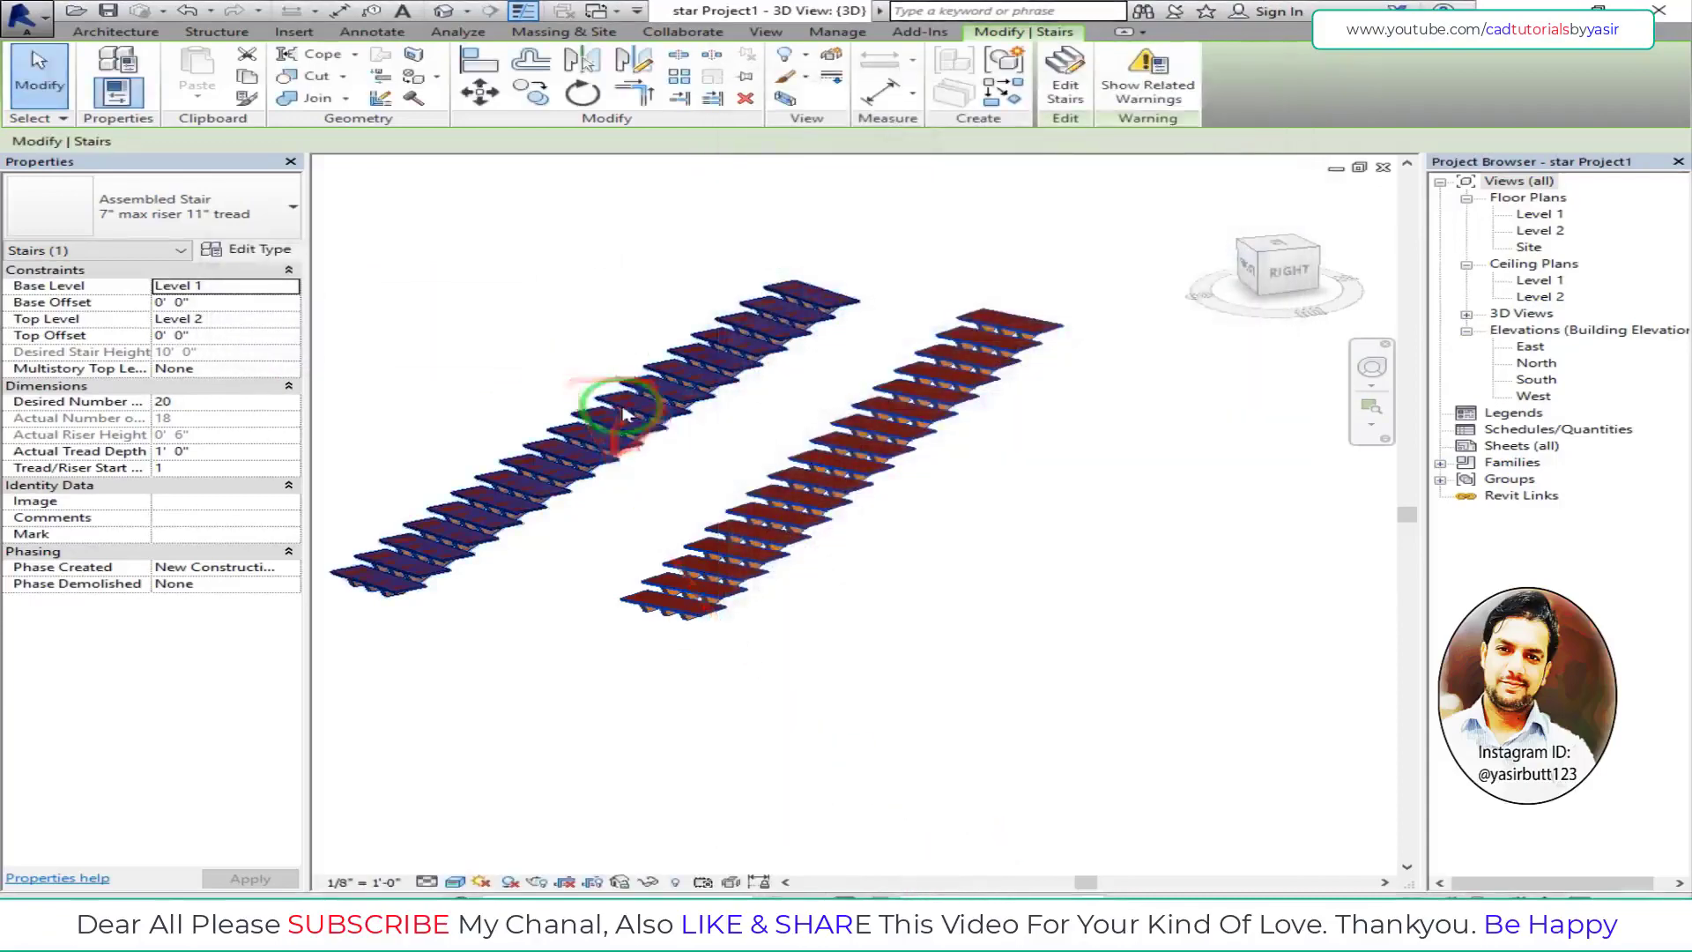
pyautogui.scroll(2, 816, 529)
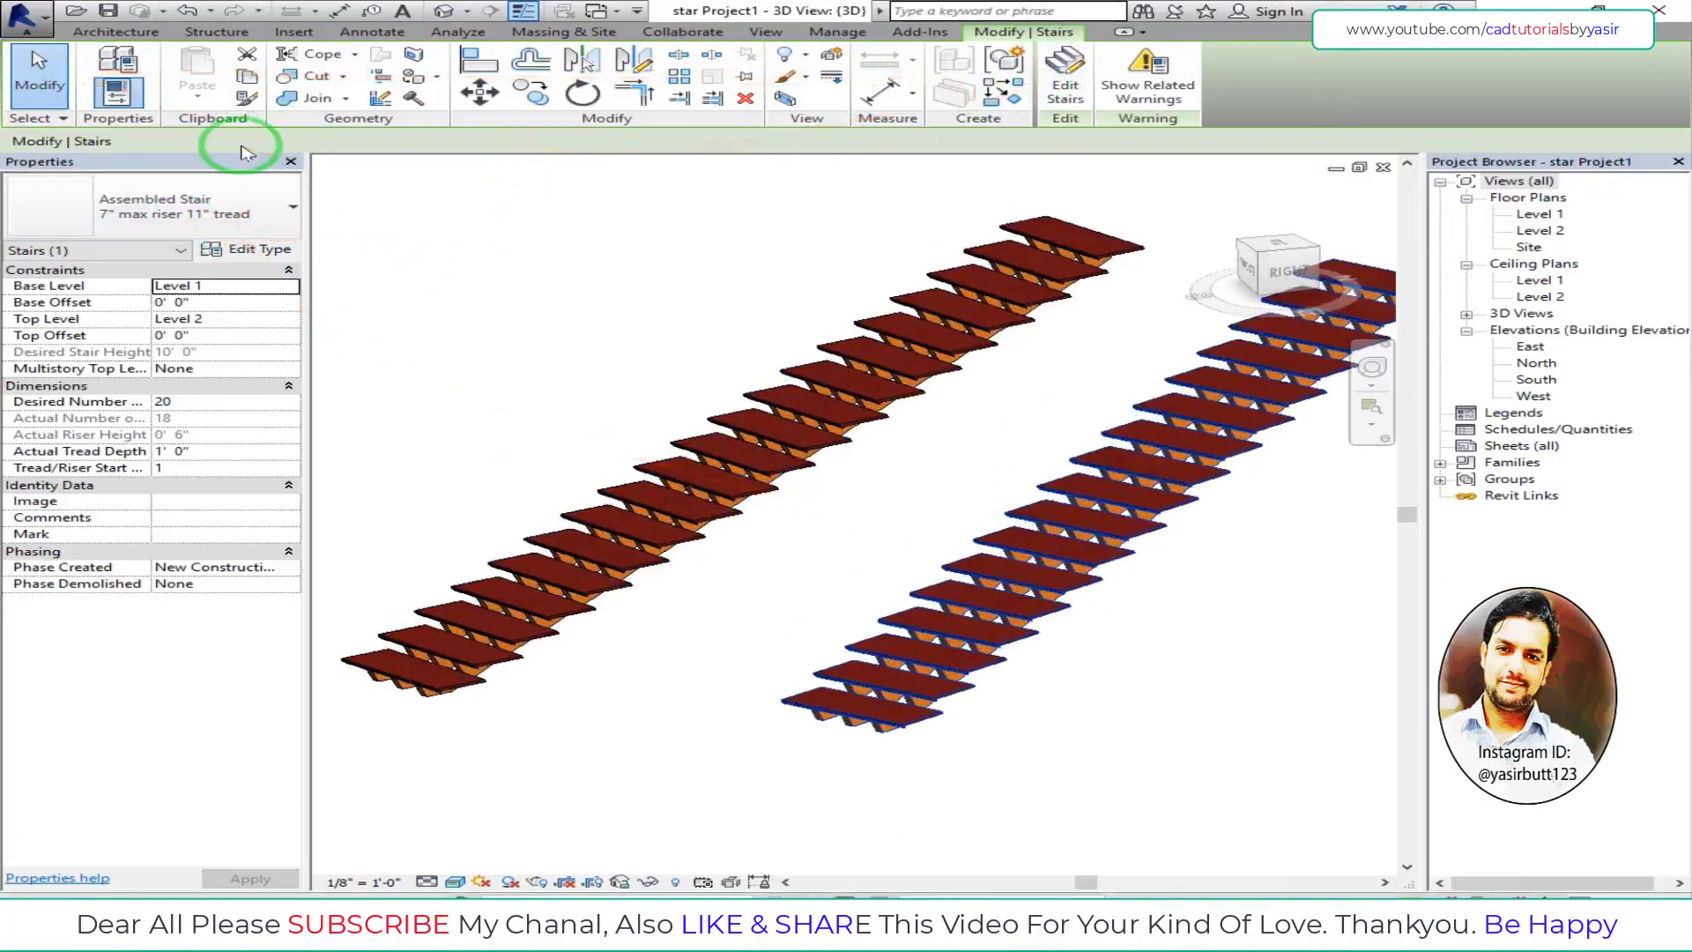
pyautogui.click(411, 226)
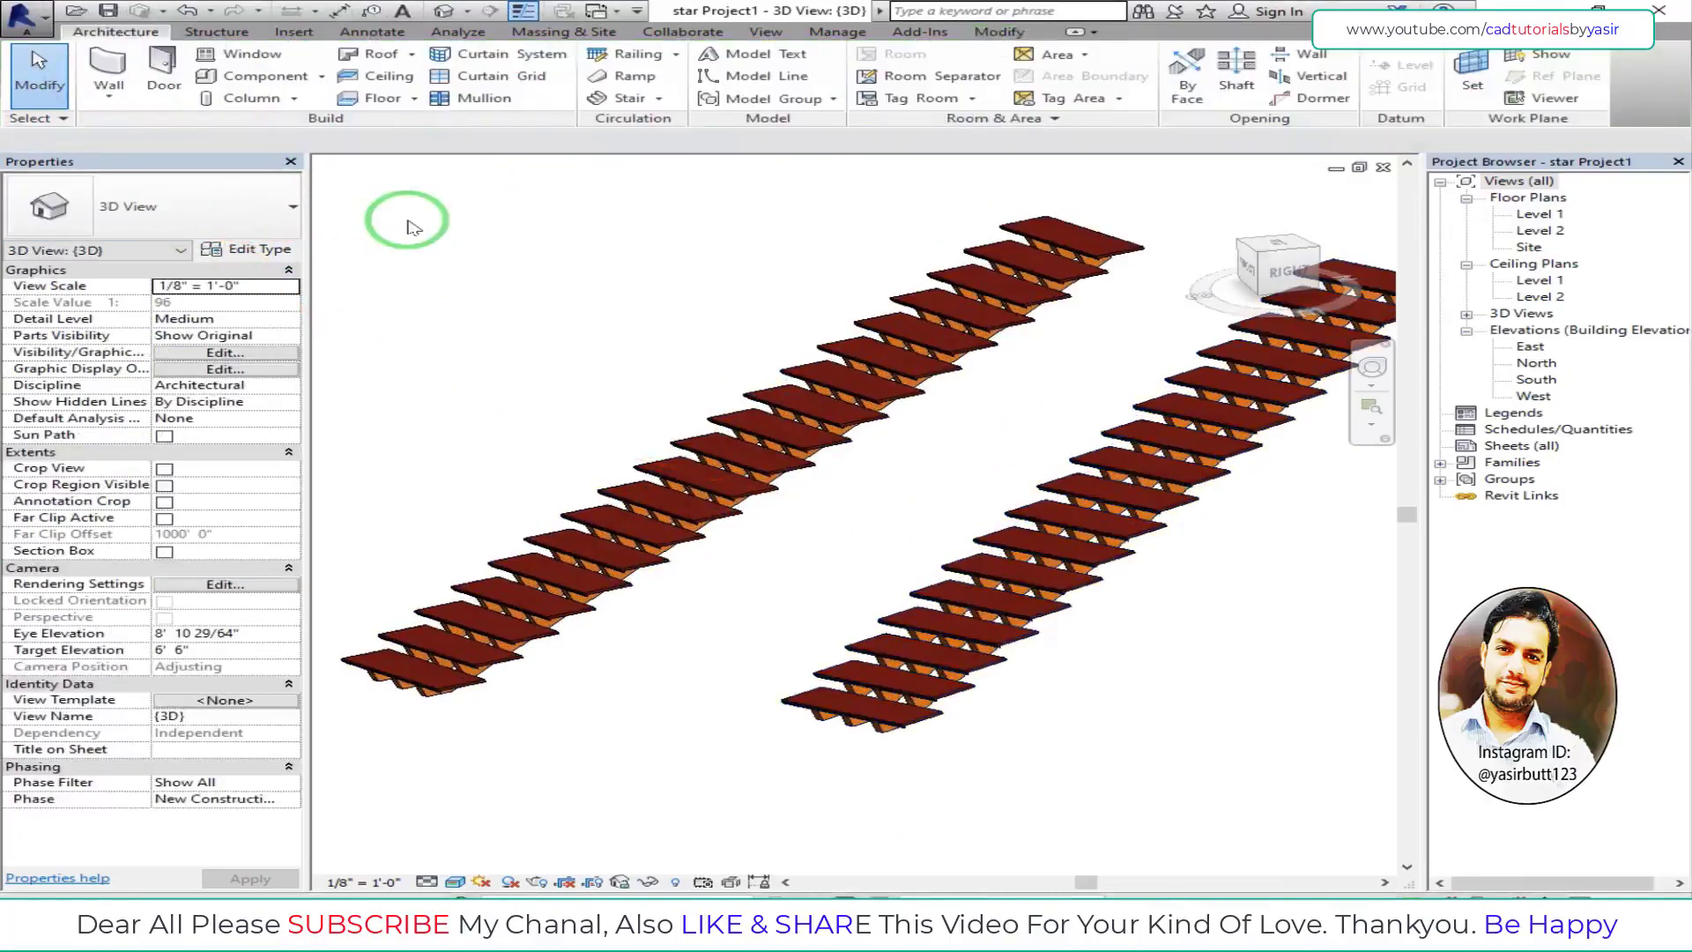
pyautogui.click(591, 99)
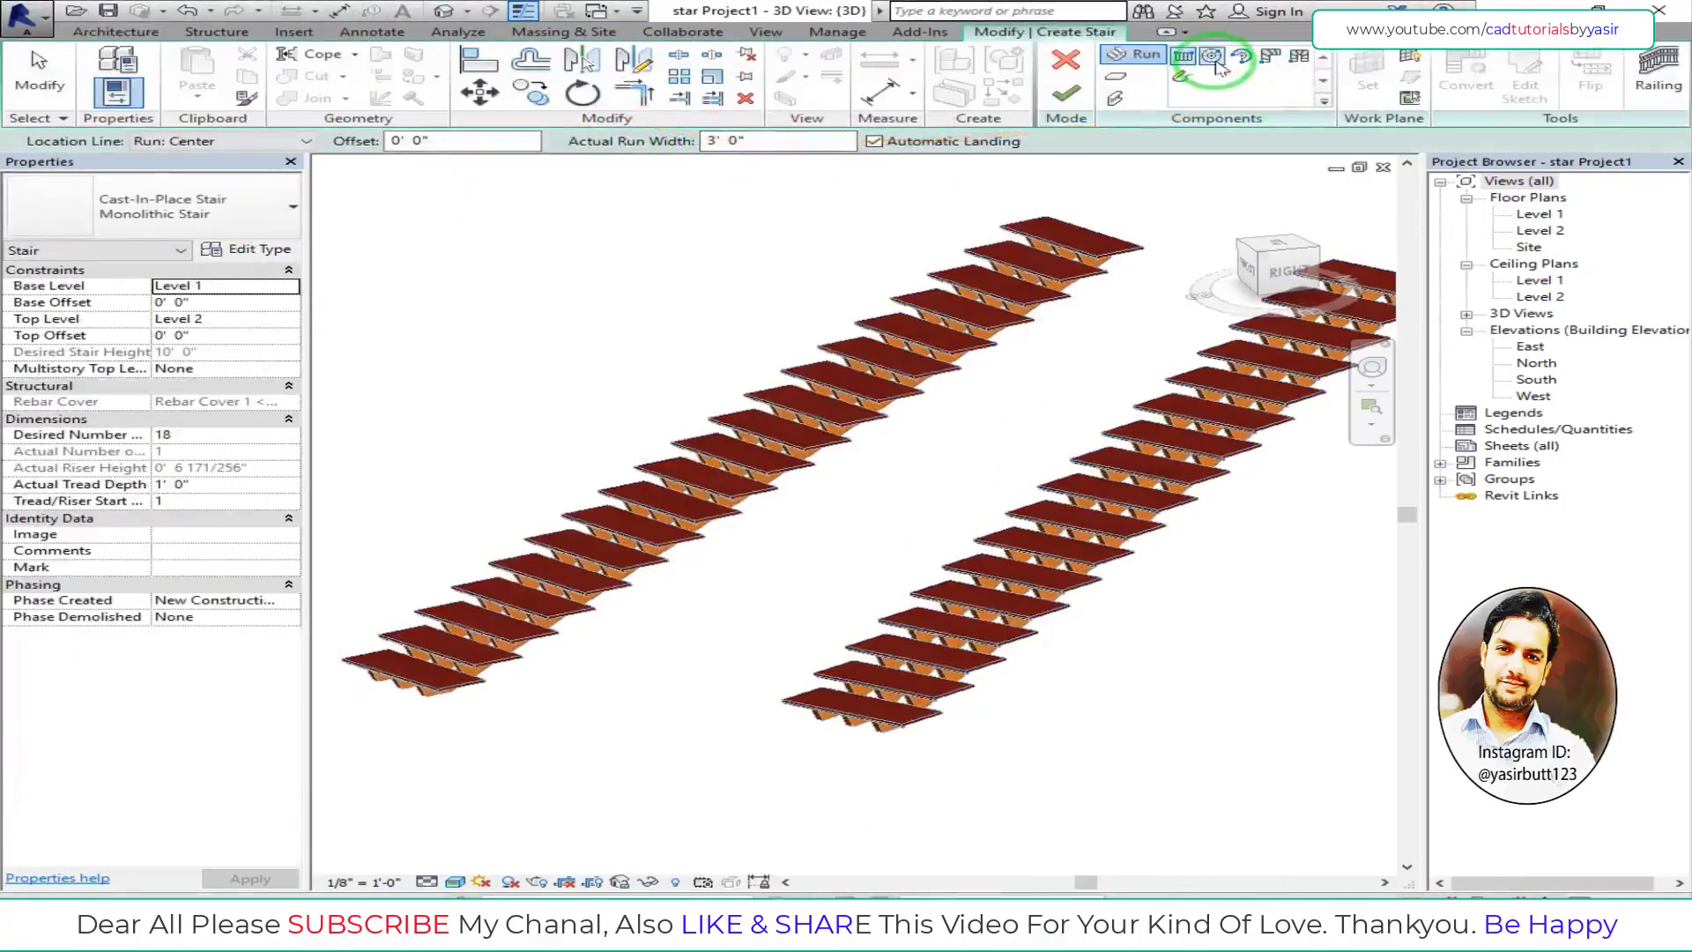
pyautogui.scroll(-3, 816, 494)
pyautogui.scroll(-3, 819, 495)
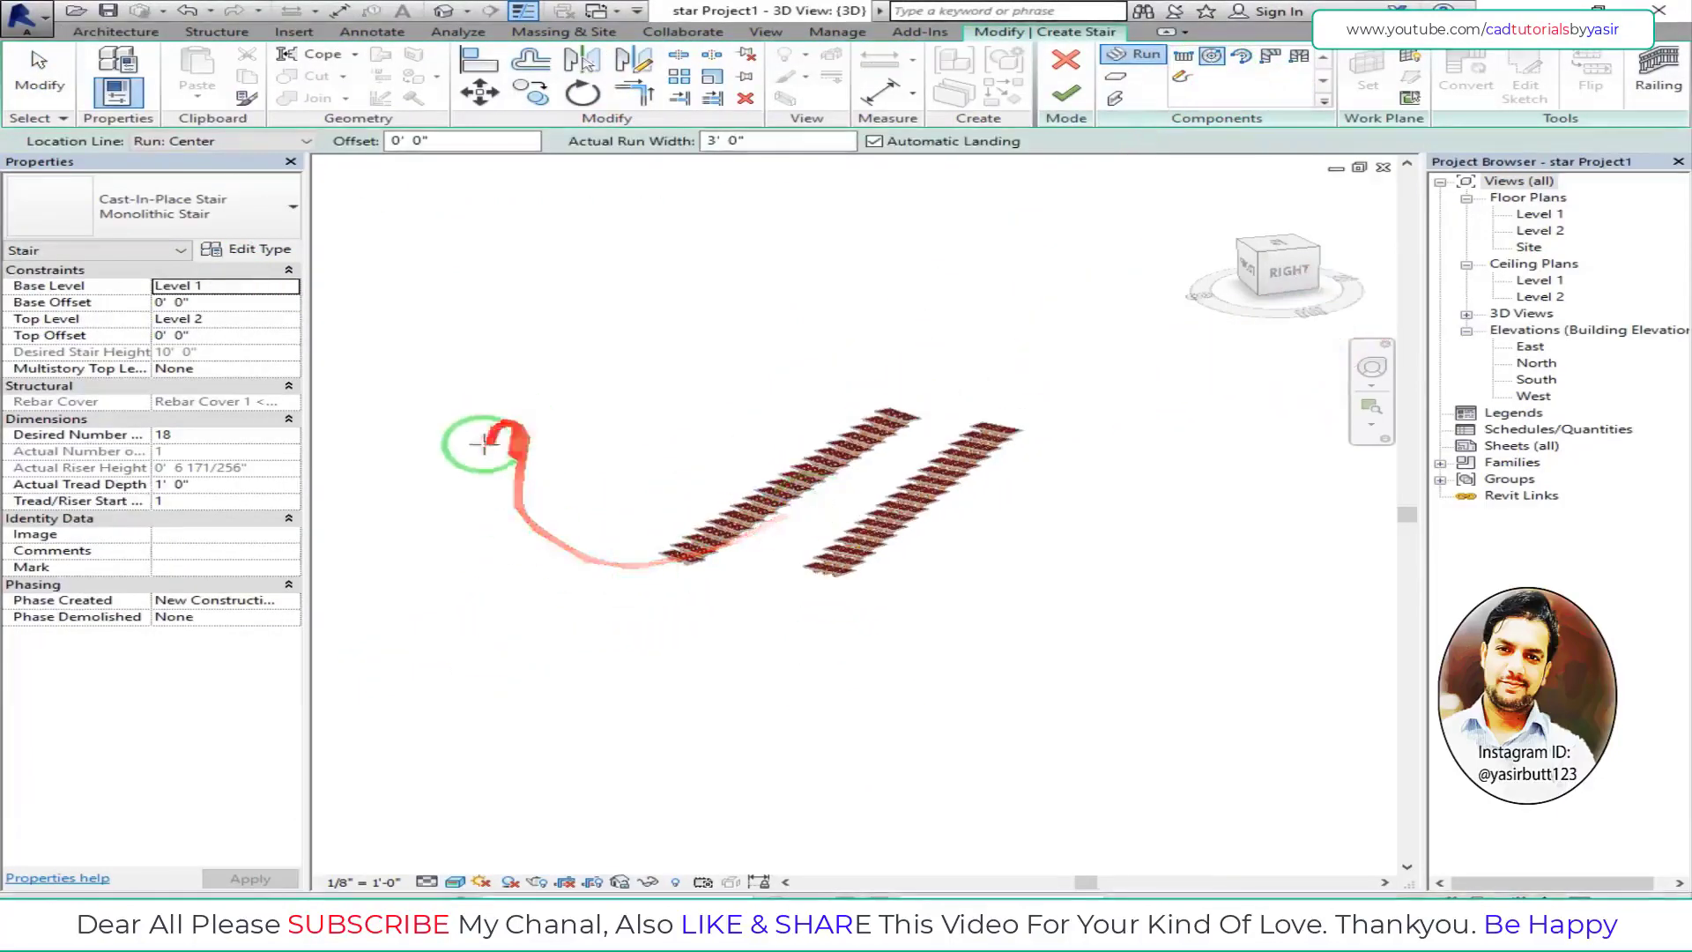
pyautogui.click(1110, 687)
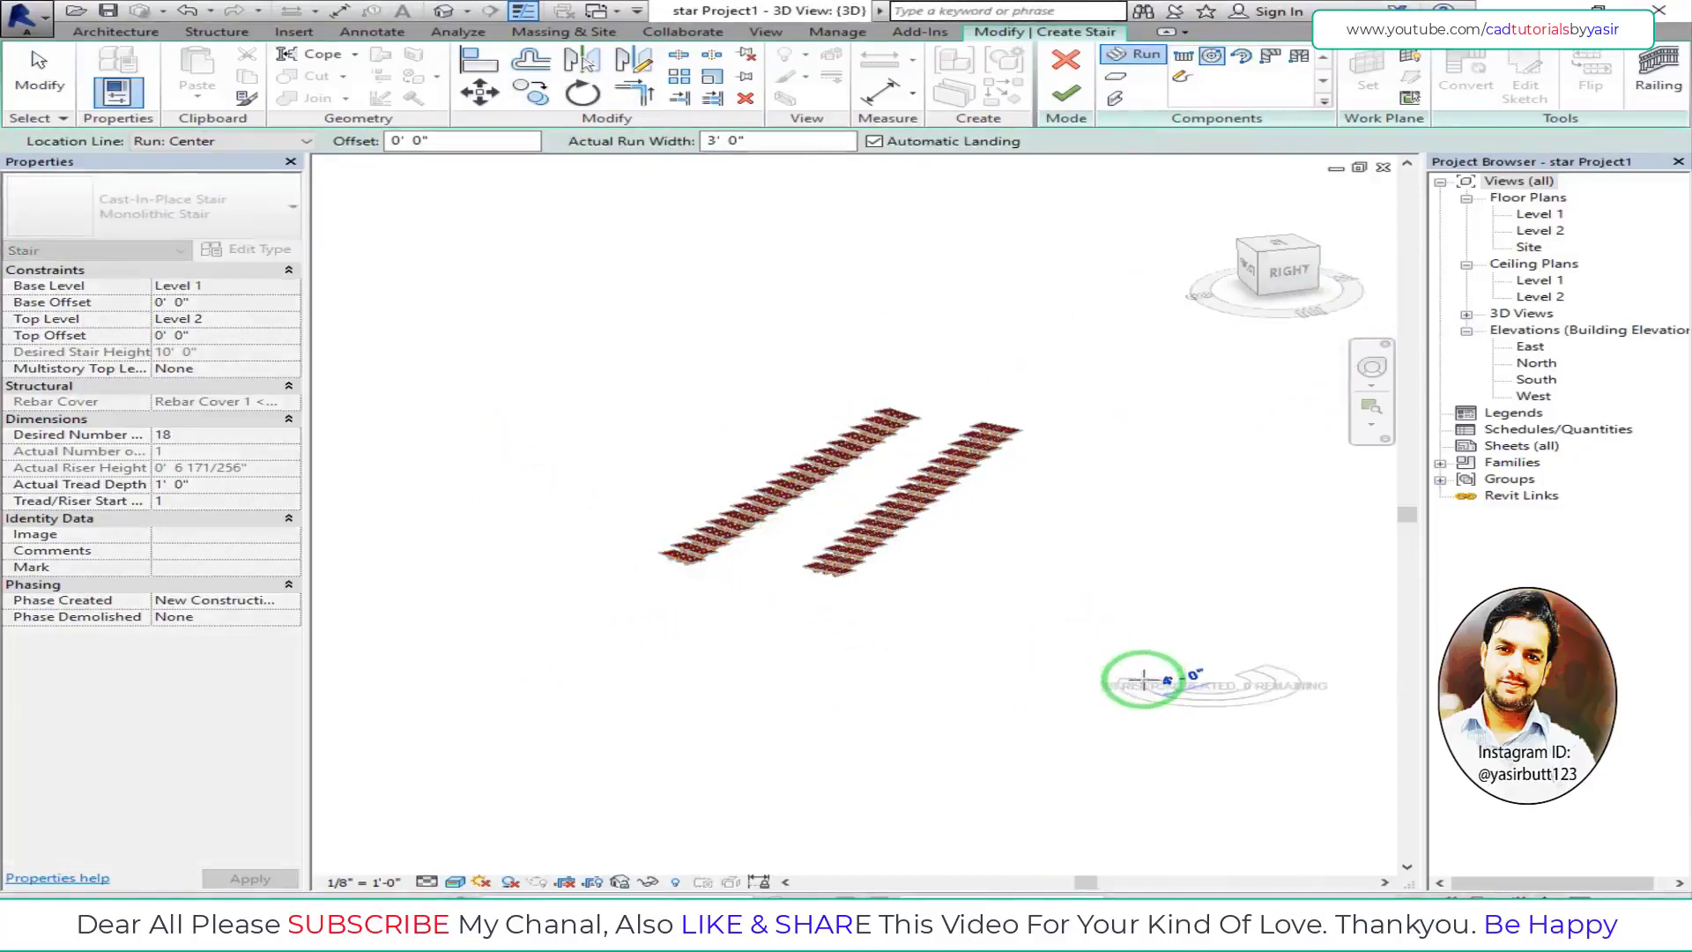
pyautogui.click(1144, 687)
pyautogui.press('Escape')
pyautogui.scroll(3, 886, 617)
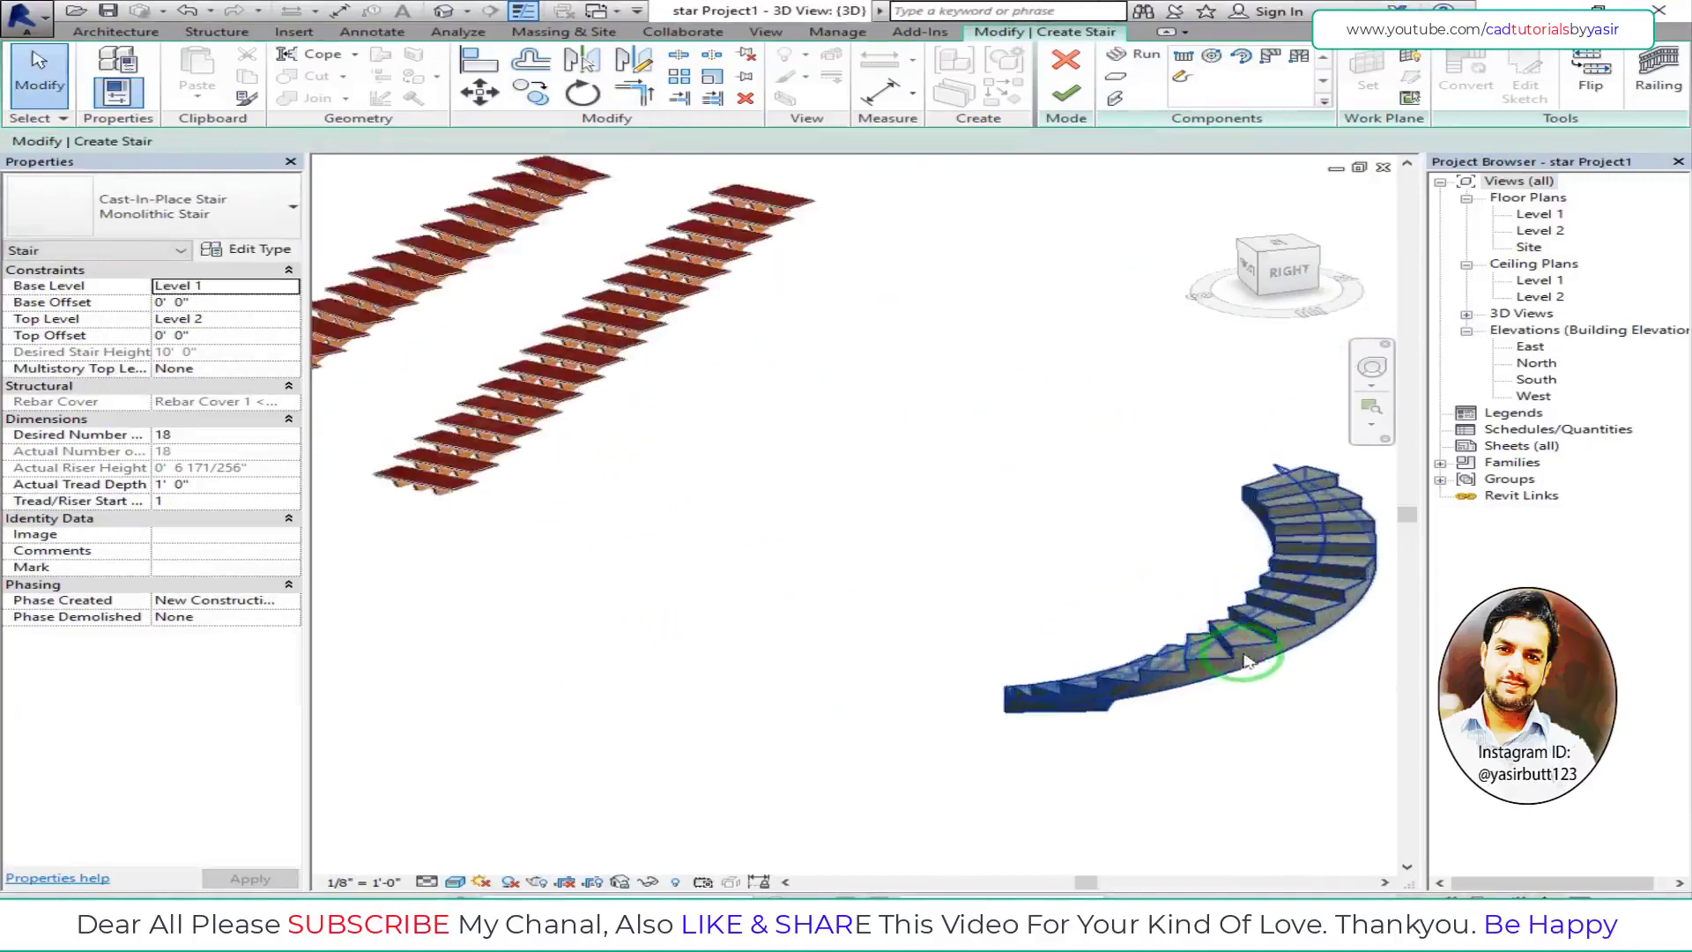
pyautogui.scroll(3, 886, 617)
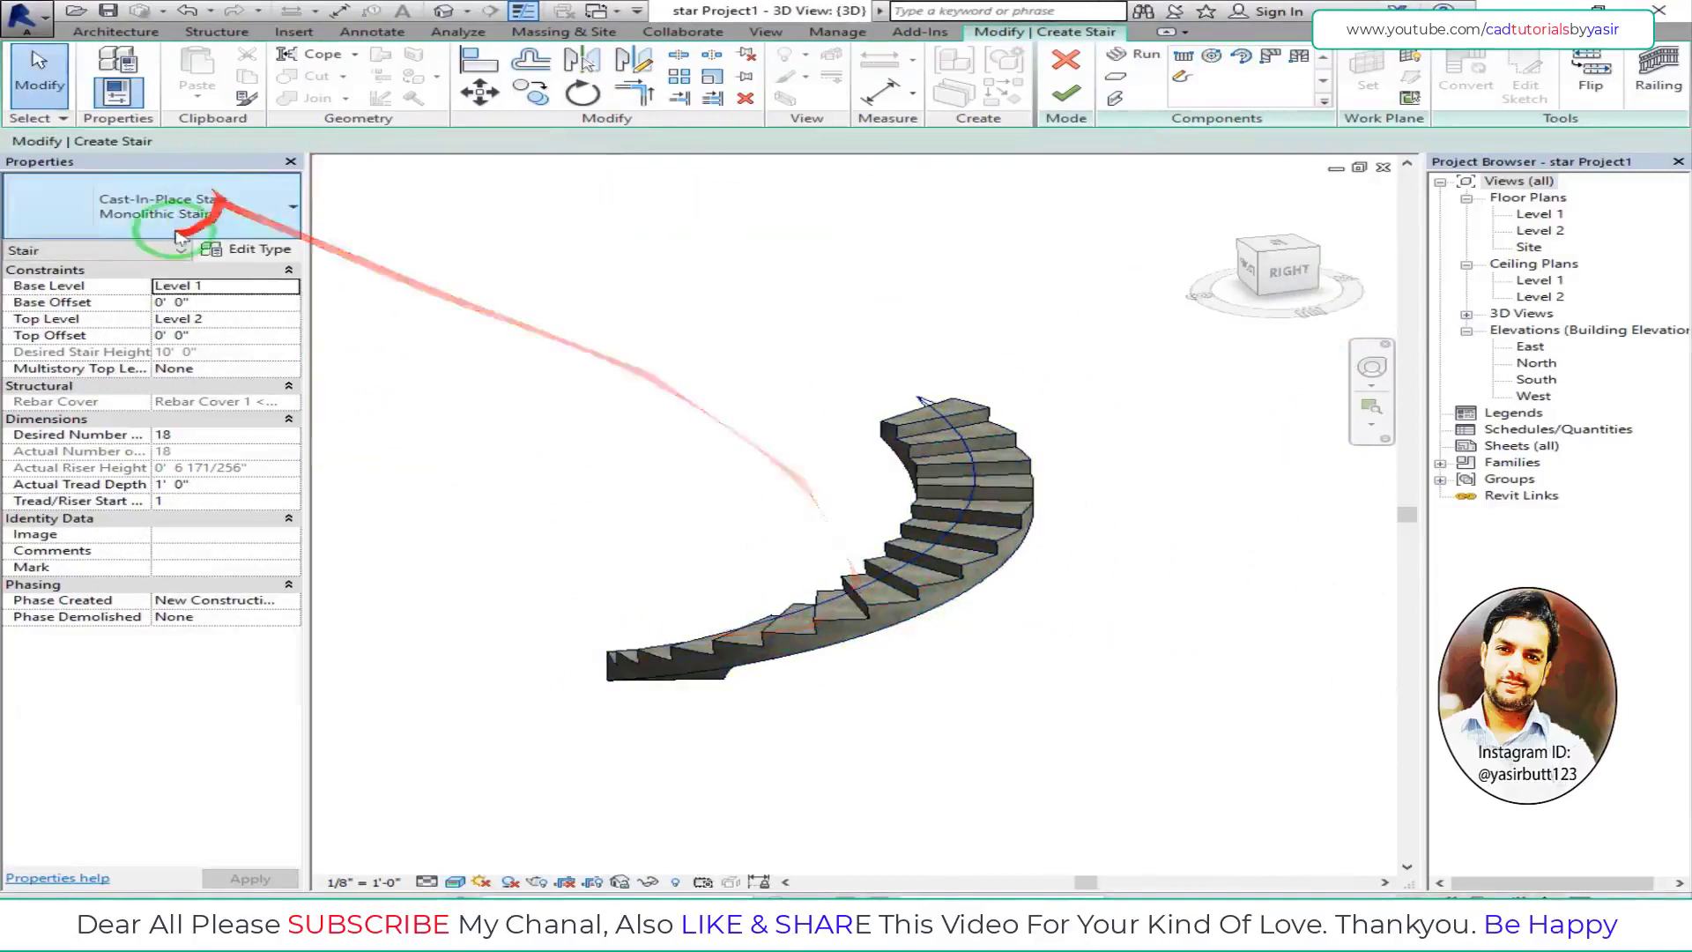
pyautogui.click(1066, 60)
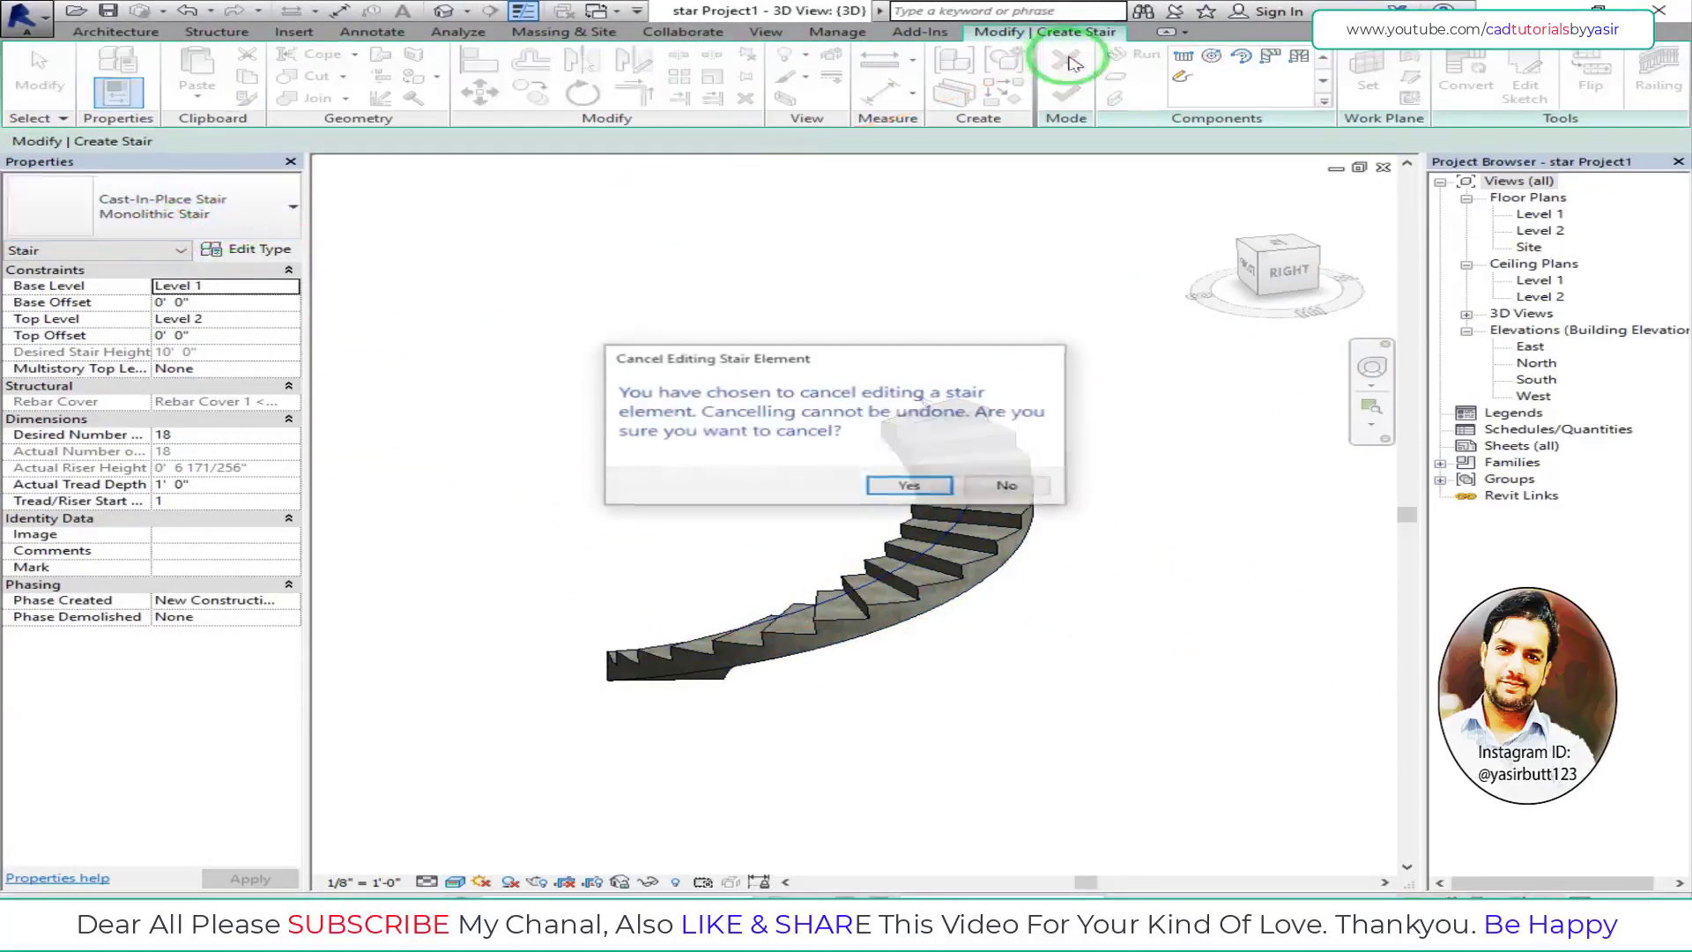
pyautogui.click(1003, 479)
# - Start a new stair using the Assembled Stair 7" max riser 11" tread type
pyautogui.scroll(-3, 876, 453)
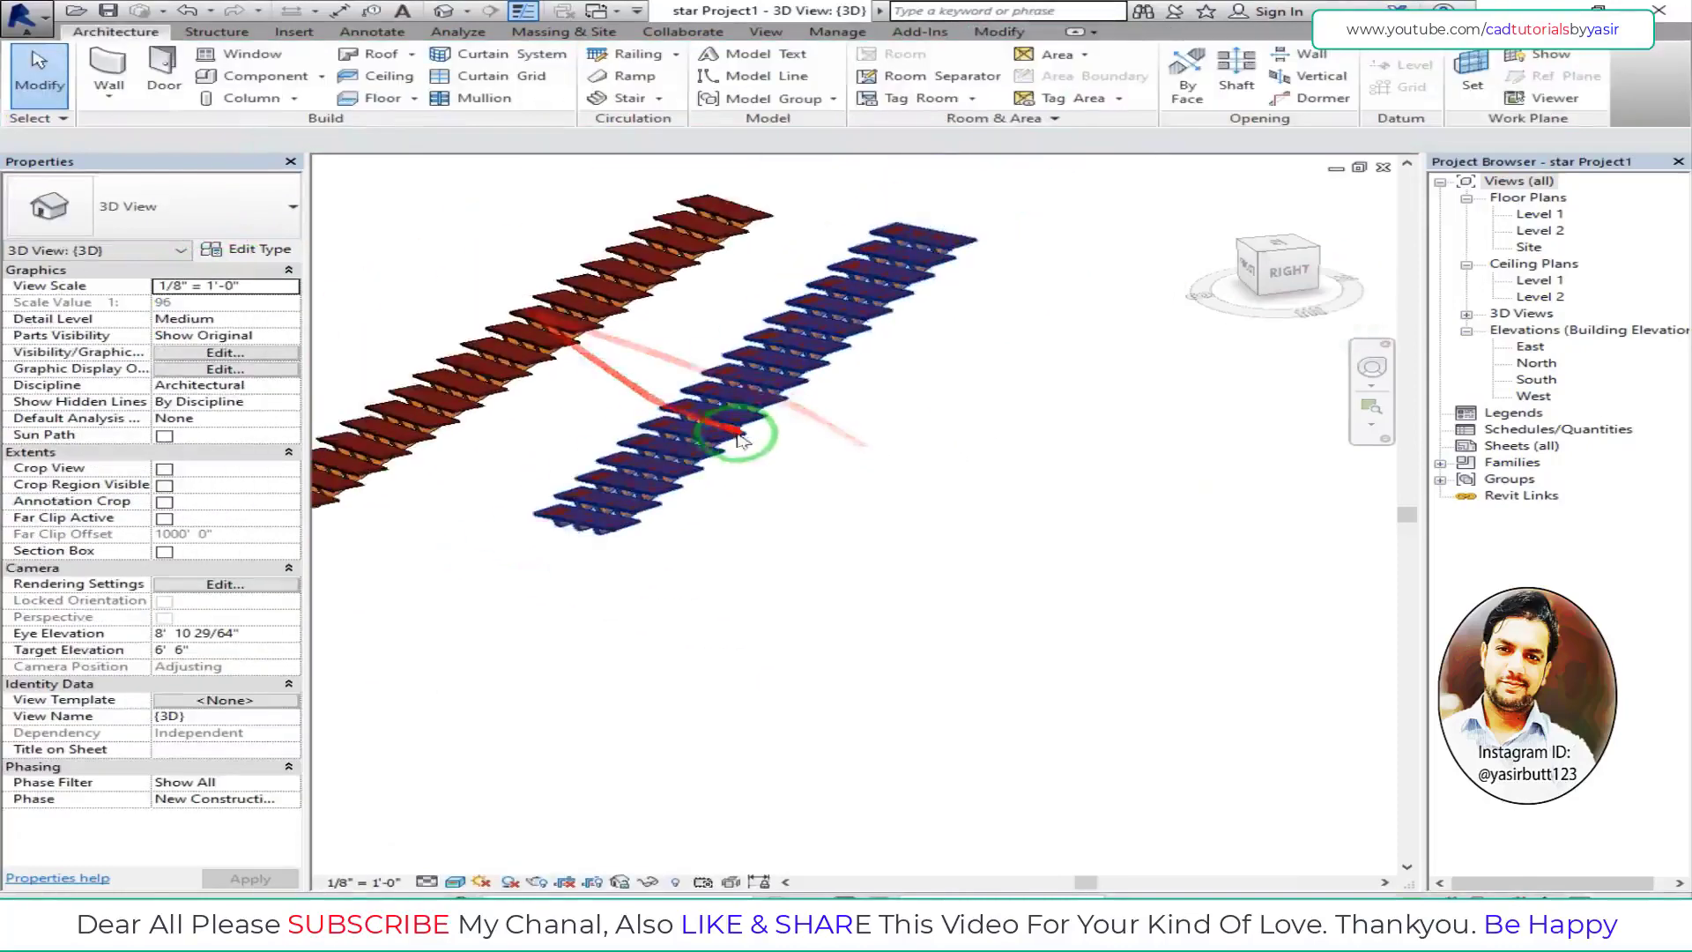
pyautogui.scroll(-2, 756, 435)
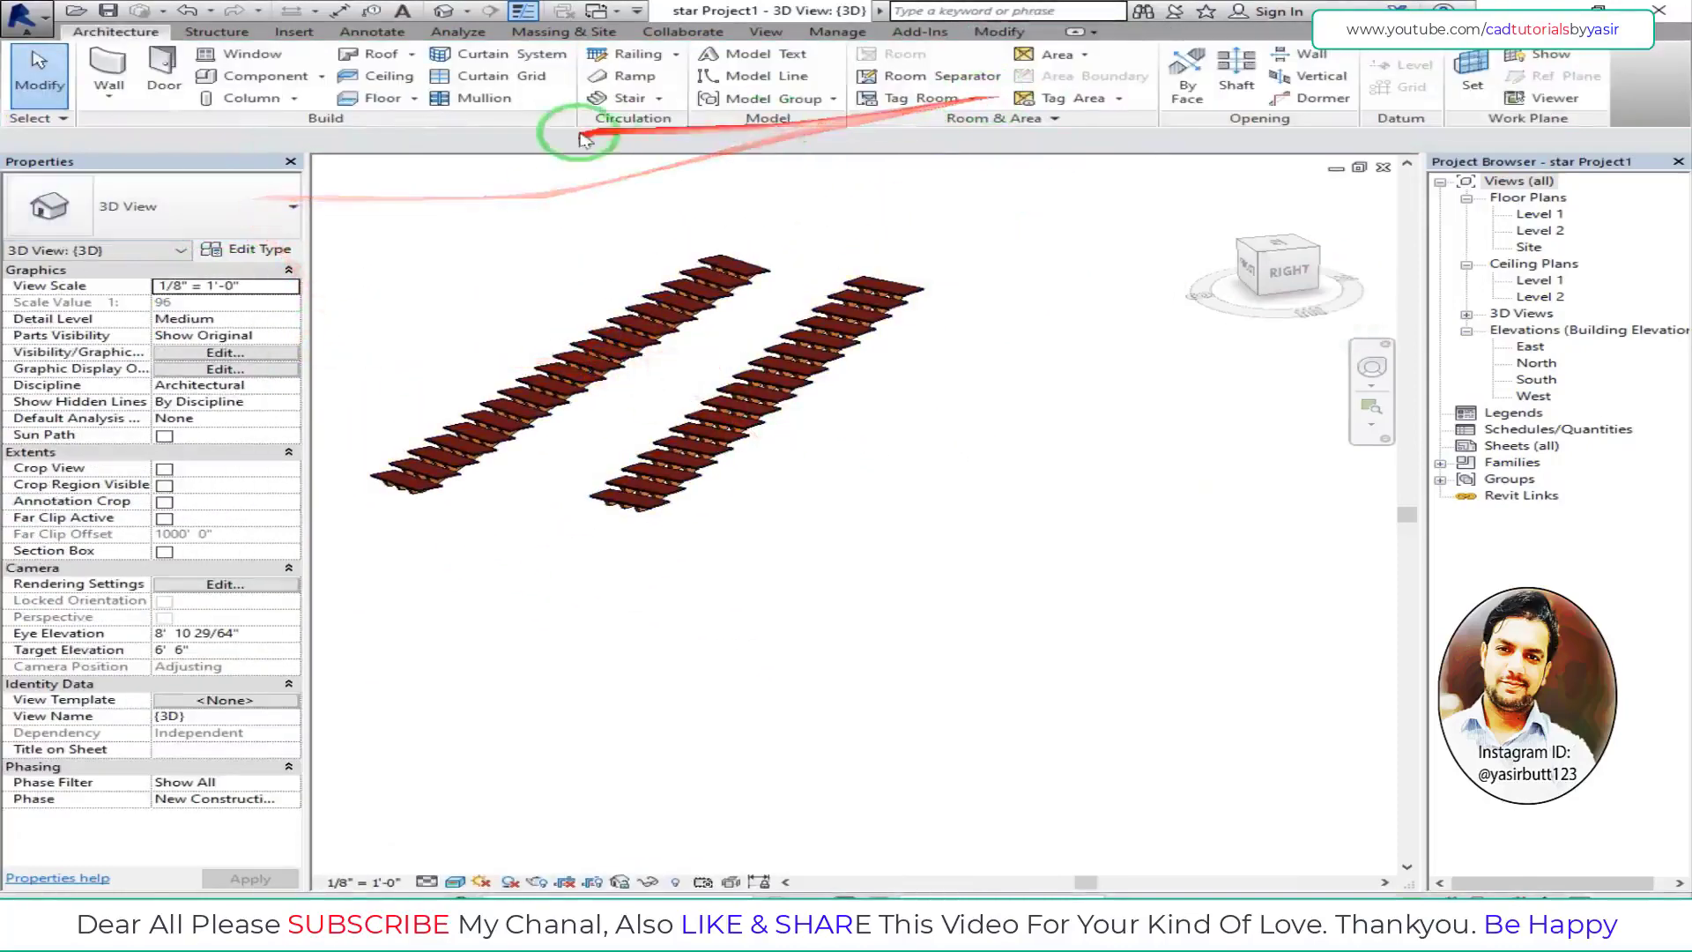
pyautogui.click(625, 103)
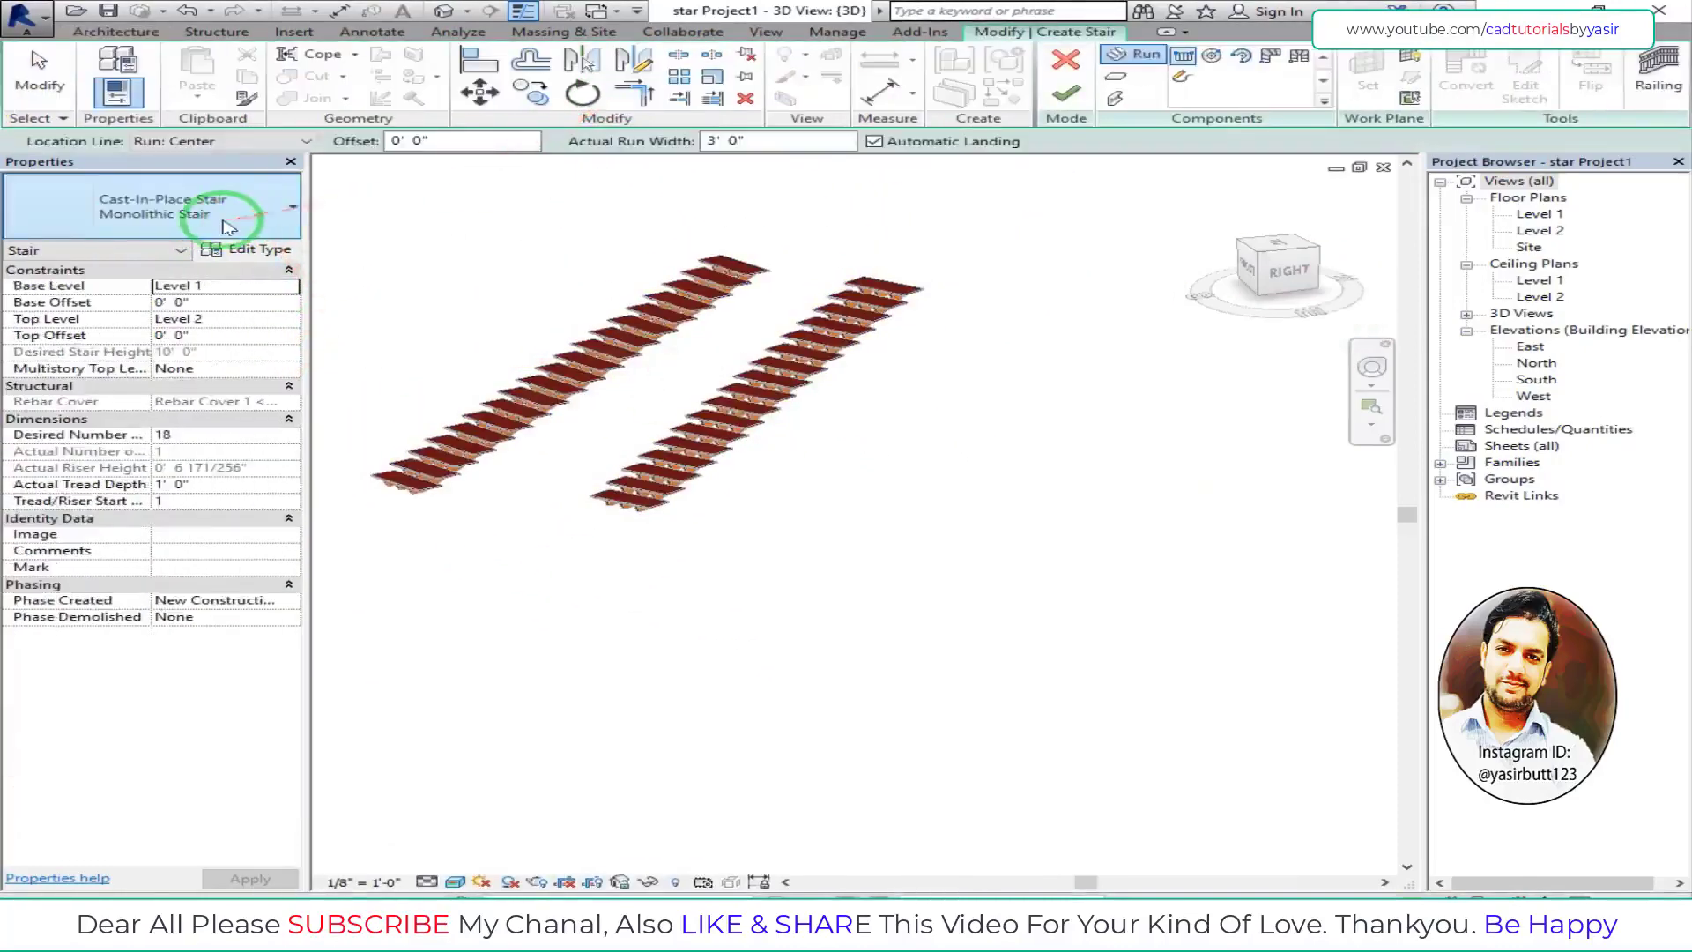
pyautogui.click(226, 216)
pyautogui.click(133, 296)
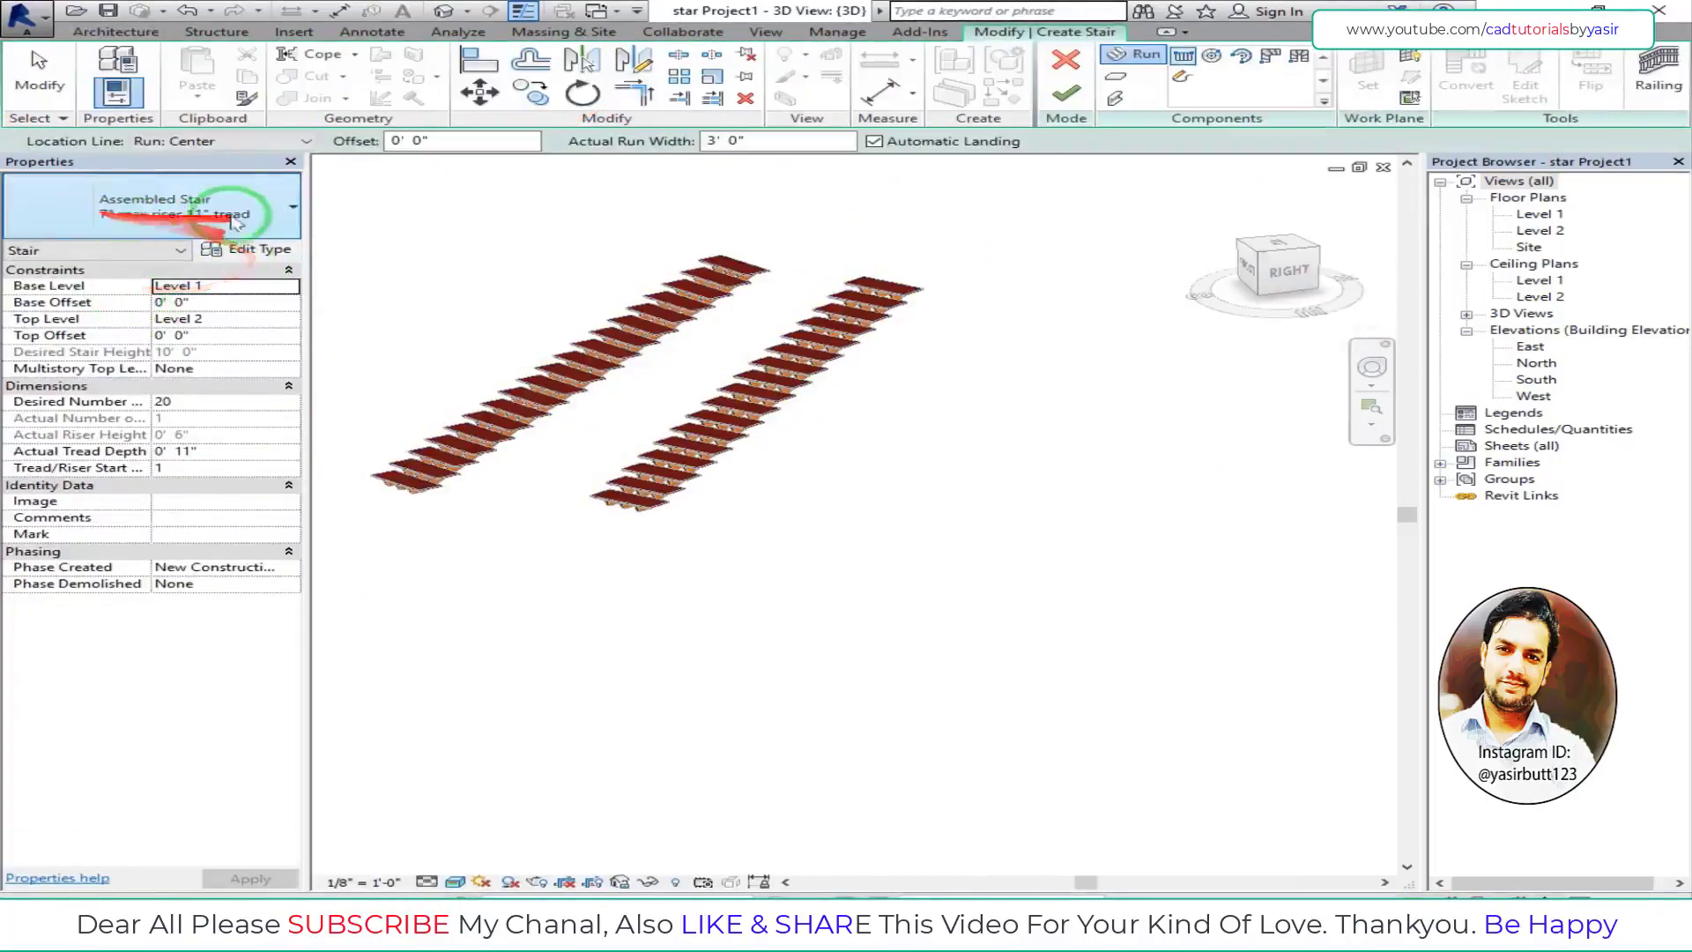
# - Place a spiral run beside the straight stairs and finish the stair
pyautogui.click(1215, 57)
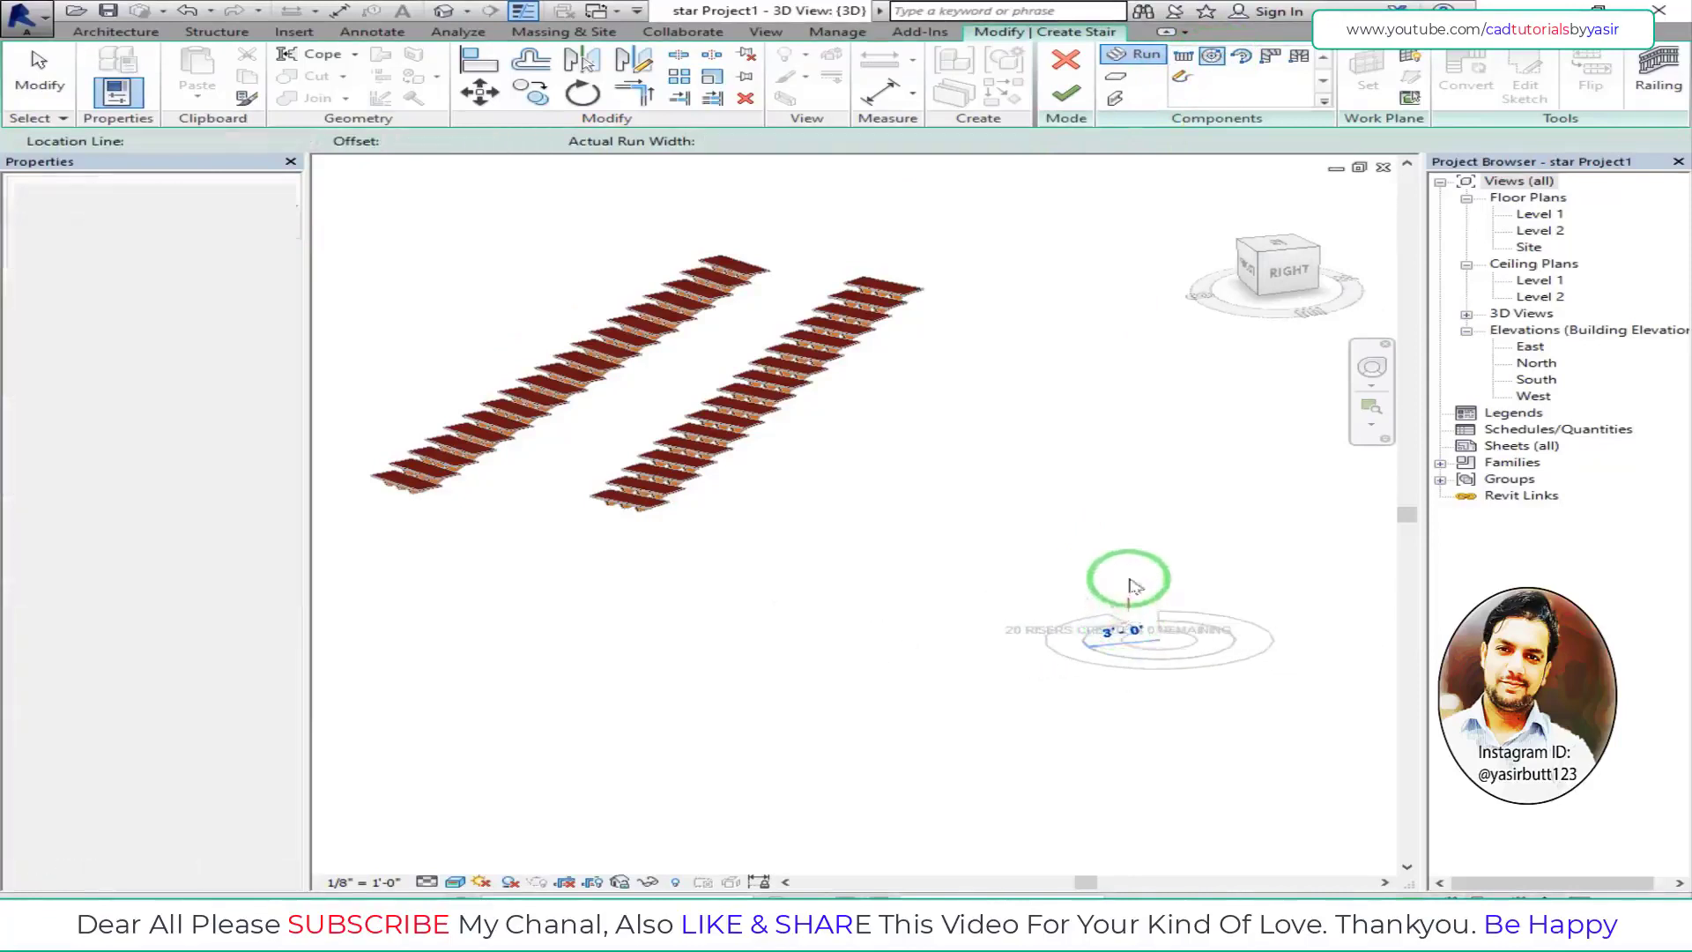
pyautogui.click(1128, 582)
pyautogui.press('Escape')
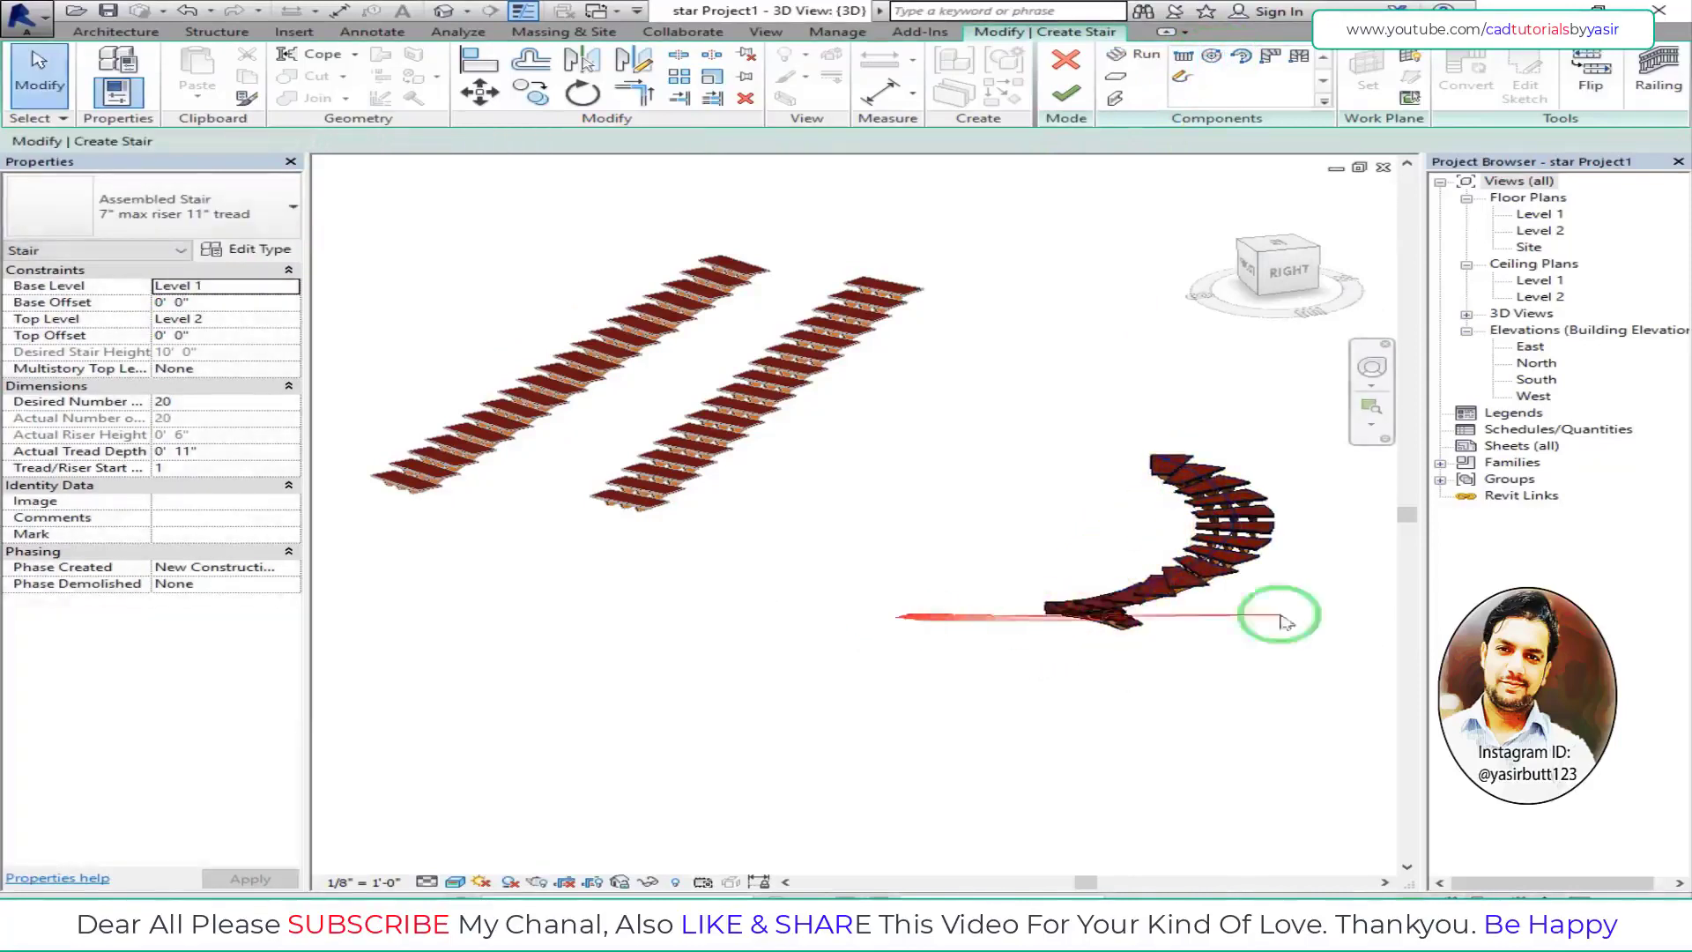
pyautogui.scroll(3, 1146, 626)
pyautogui.scroll(-1, 933, 551)
pyautogui.scroll(-2, 868, 529)
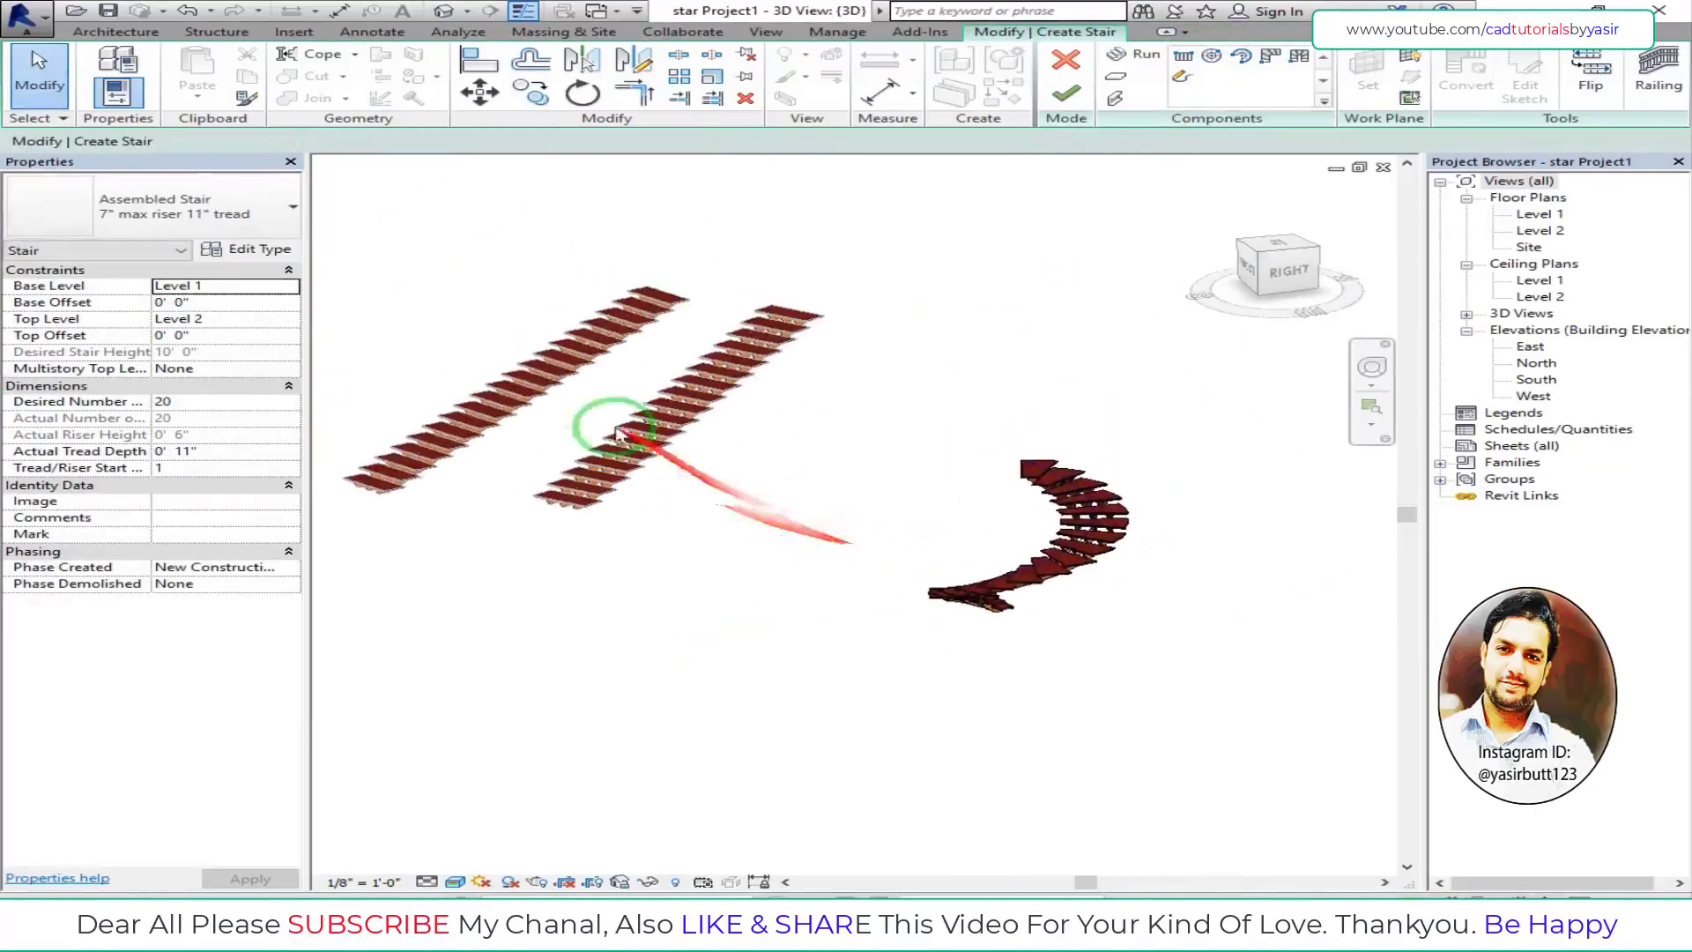
pyautogui.scroll(-1, 577, 397)
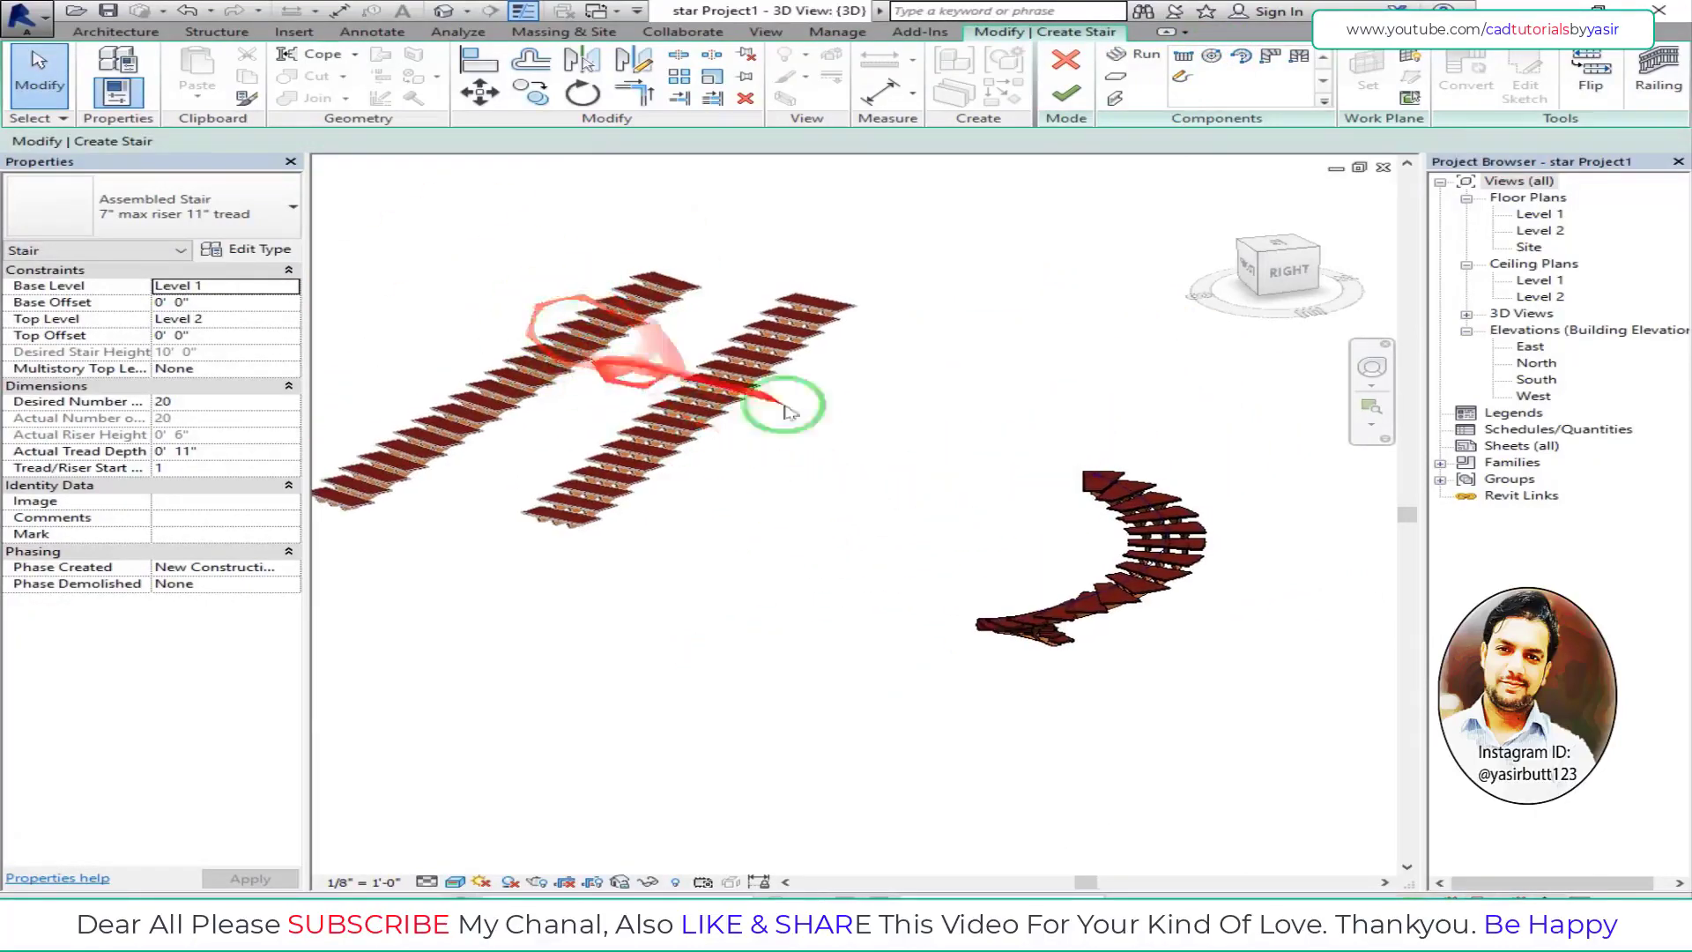
pyautogui.scroll(2, 776, 414)
pyautogui.scroll(2, 838, 472)
pyautogui.scroll(1, 943, 511)
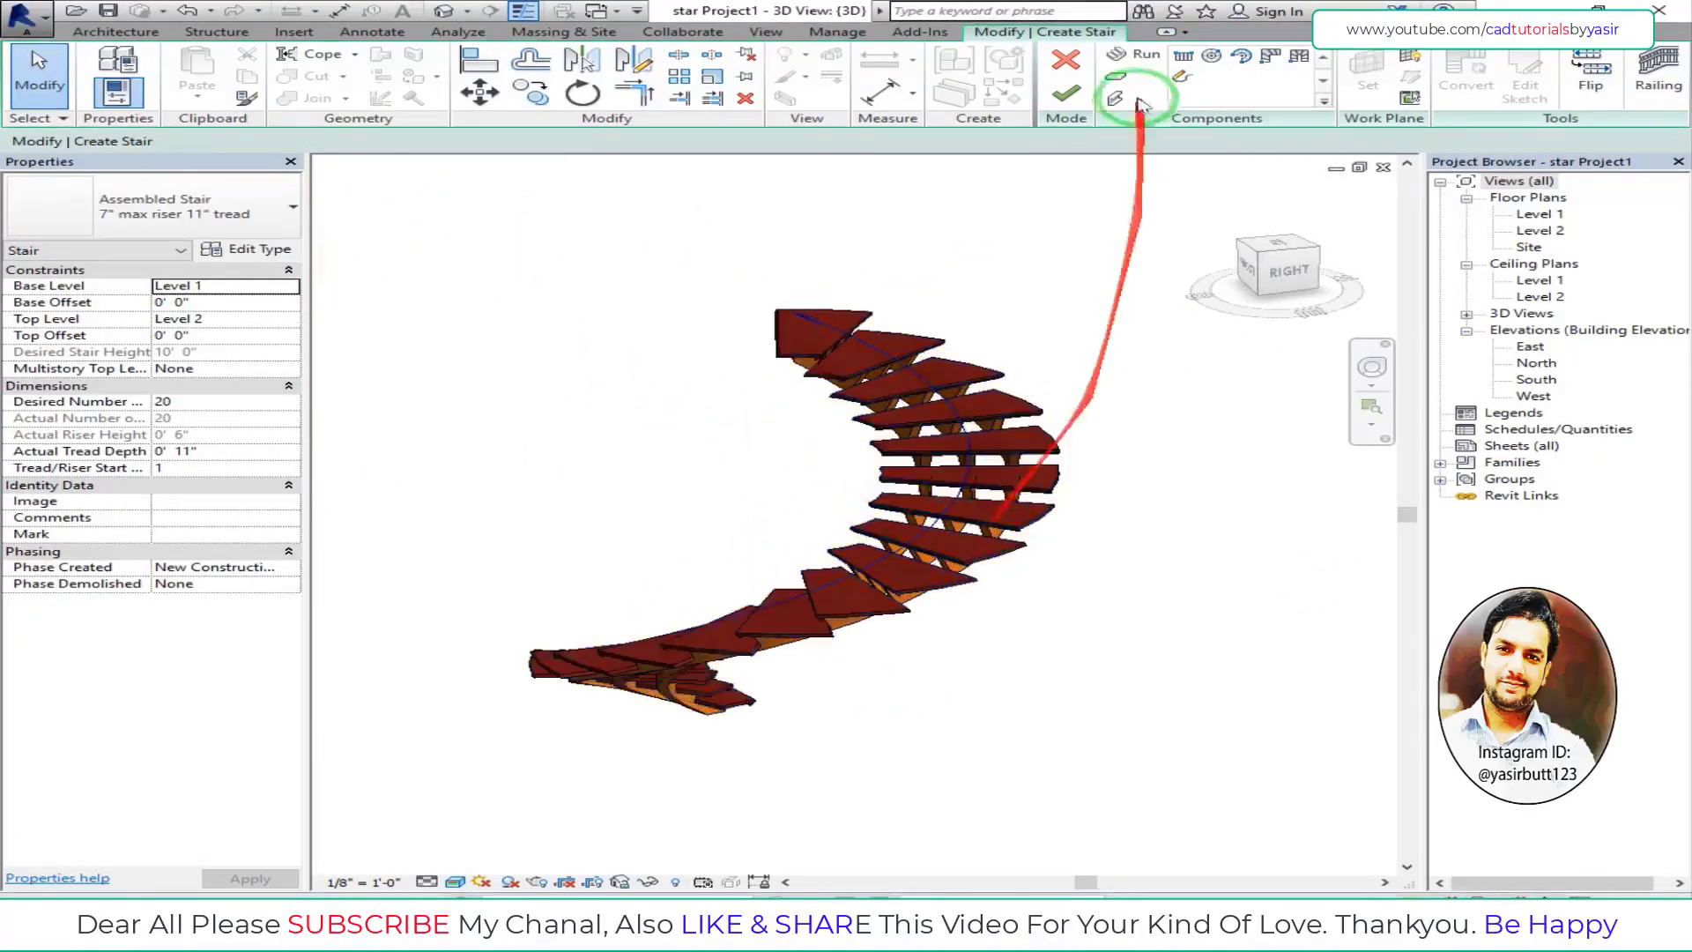
pyautogui.click(1067, 119)
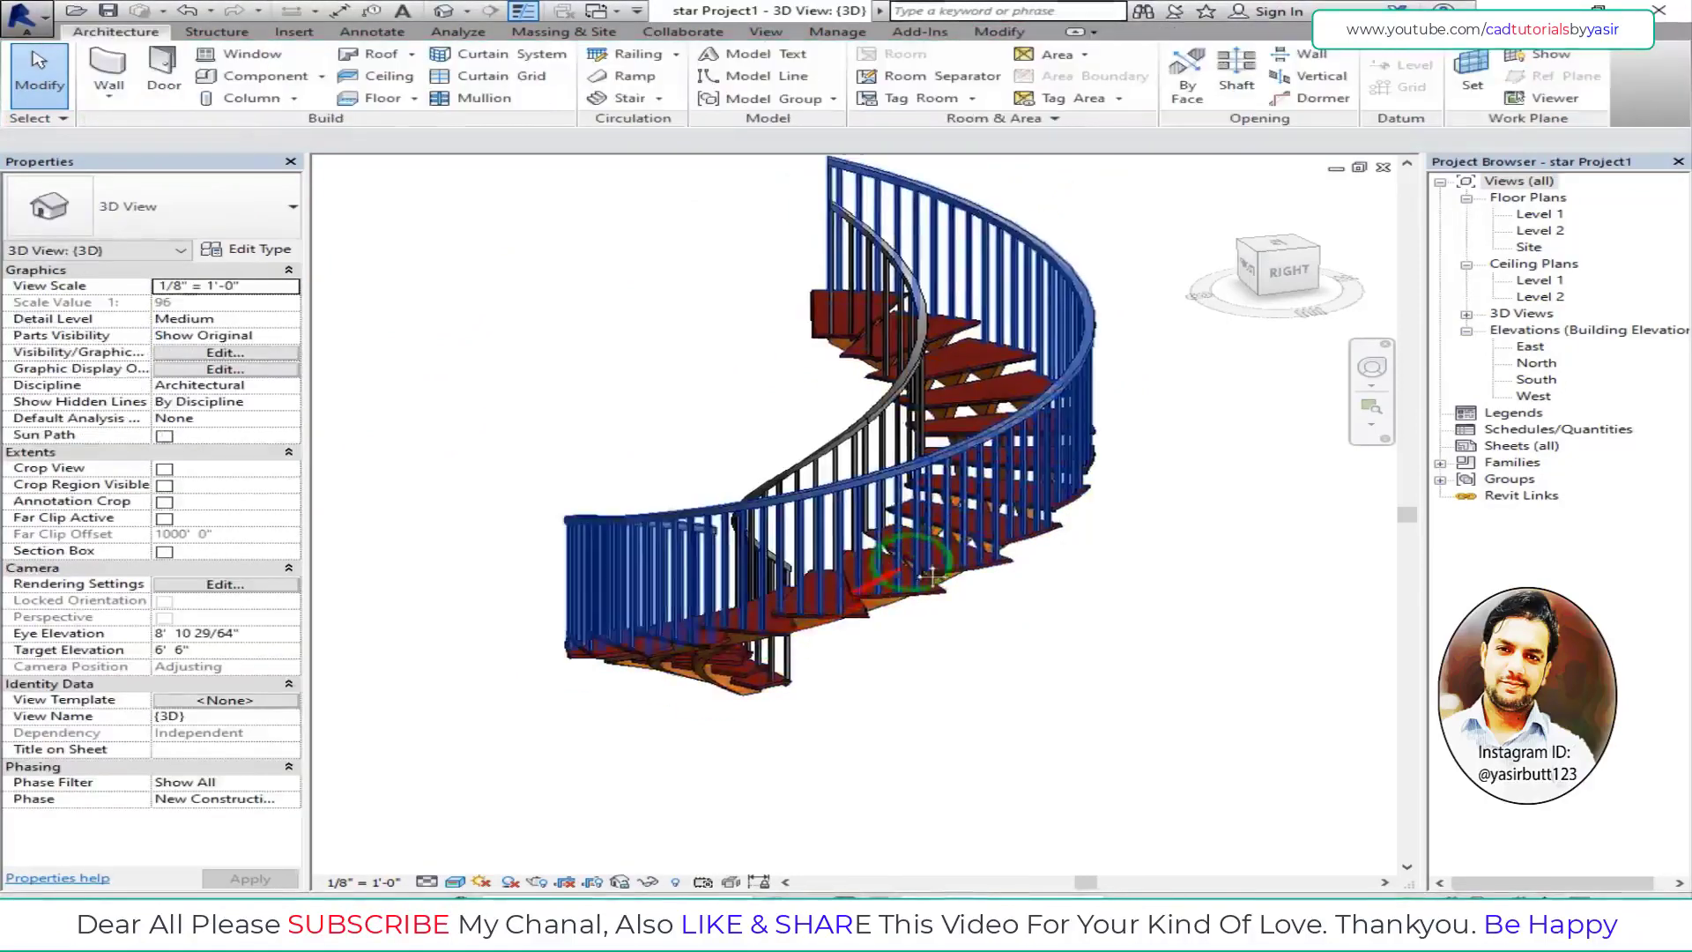
# - Zoom and orbit around the spiral stair to view its railing from the back-left
pyautogui.moveTo(844, 593)
pyautogui.mouseDown(button='middle')
pyautogui.moveTo(1234, 422)
pyautogui.moveTo(1014, 423)
pyautogui.mouseUp(button='middle')
pyautogui.scroll(-5, 1246, 417)
pyautogui.scroll(3, 1014, 423)
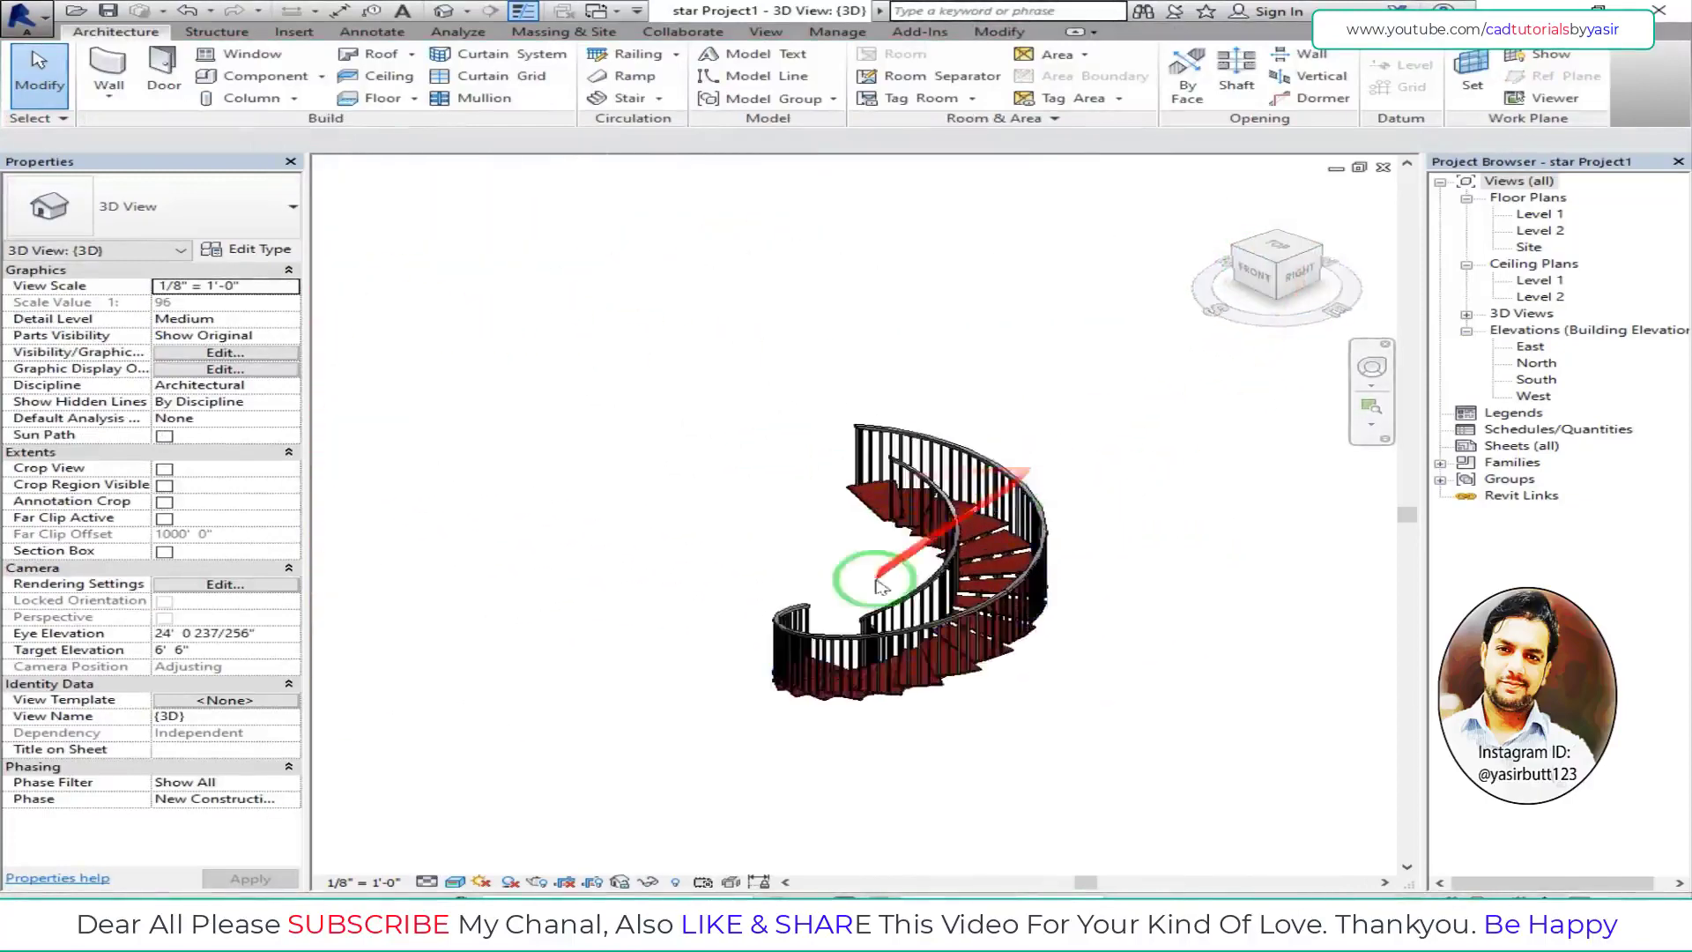
pyautogui.moveTo(1247, 252); pyautogui.dragTo(886, 480)
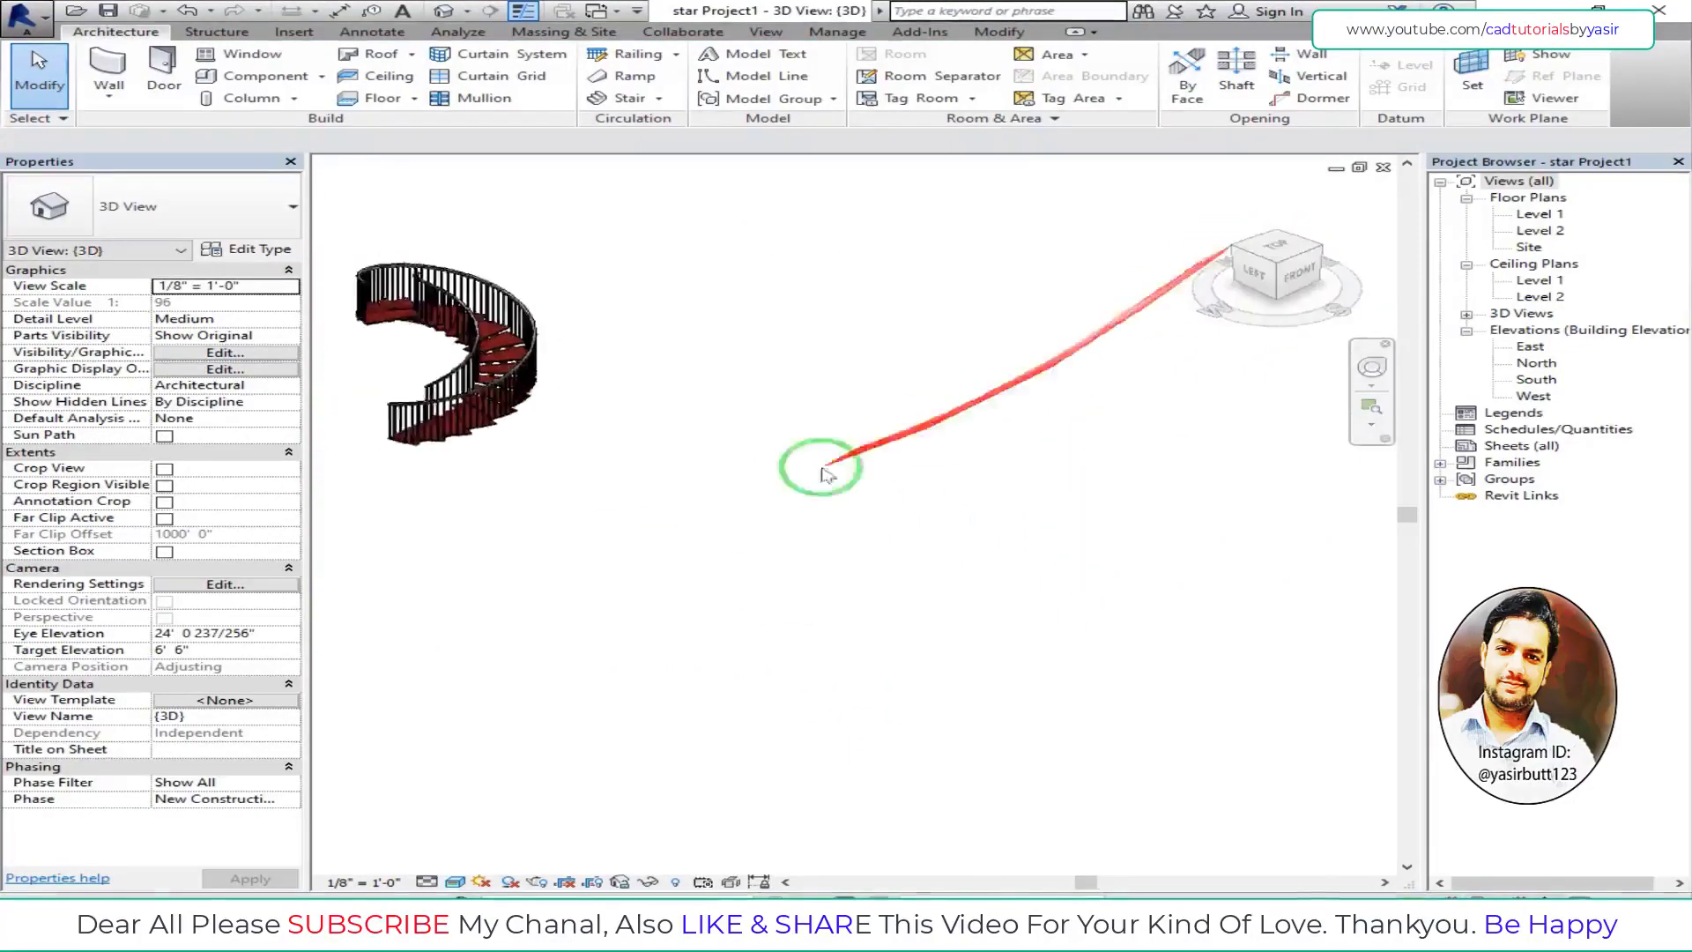
pyautogui.scroll(5, 886, 481)
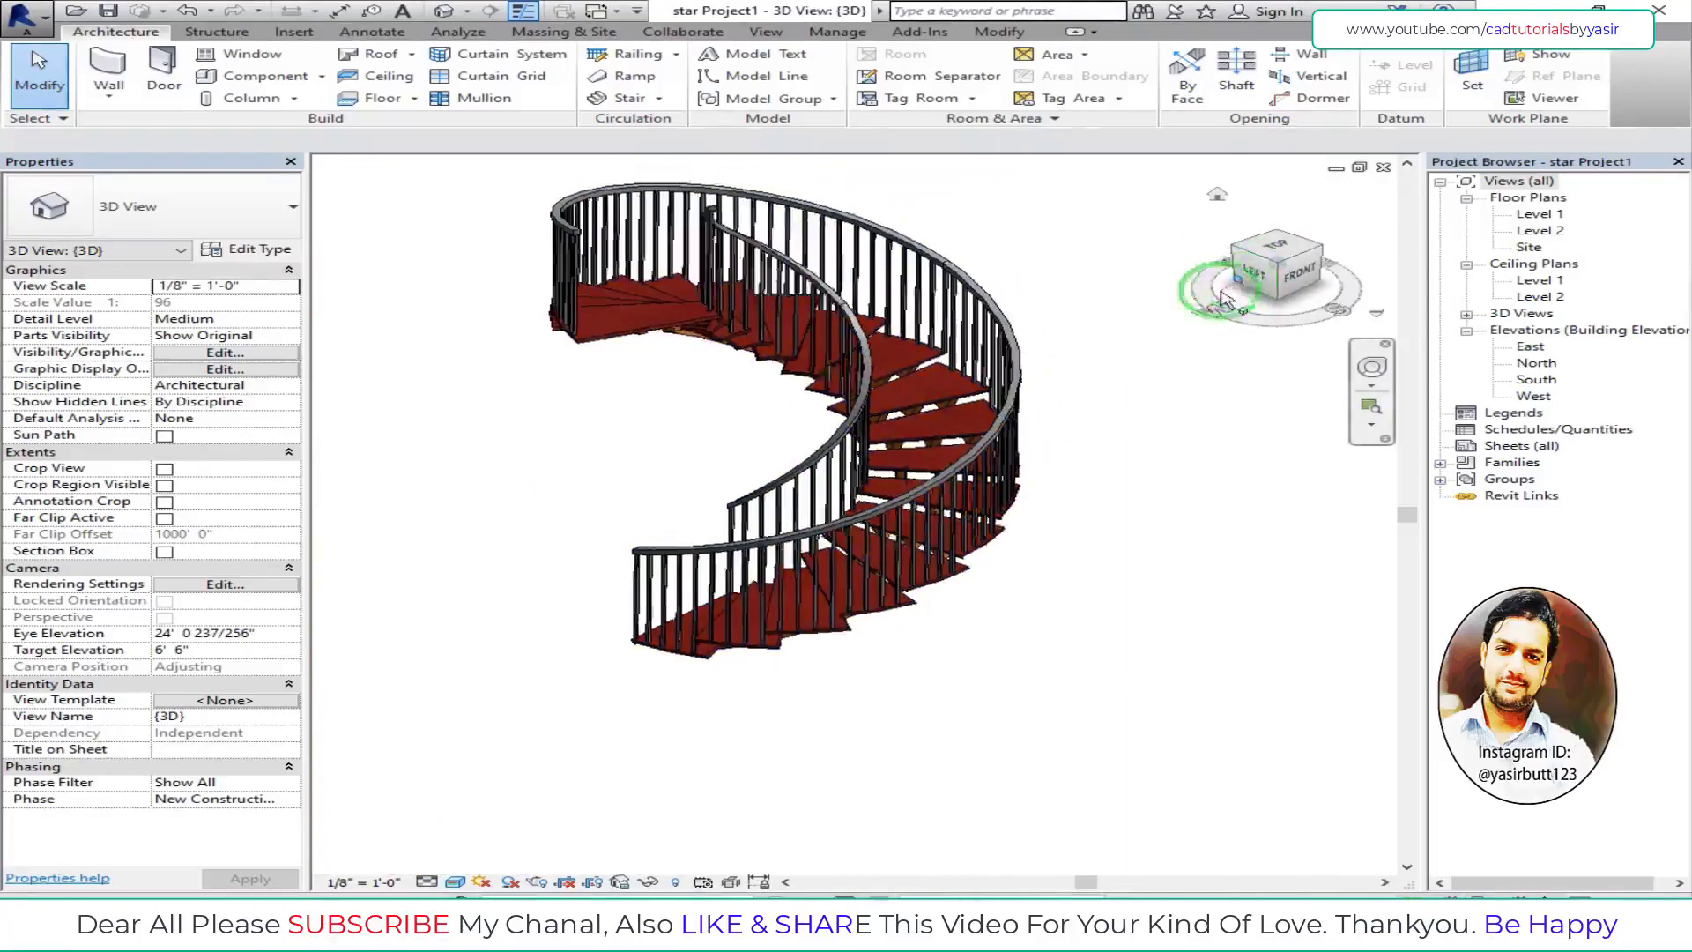
pyautogui.moveTo(1254, 281)
pyautogui.mouseDown()
pyautogui.moveTo(1298, 262)
pyautogui.moveTo(798, 560)
pyautogui.moveTo(1267, 242)
pyautogui.moveTo(904, 449)
pyautogui.mouseUp()
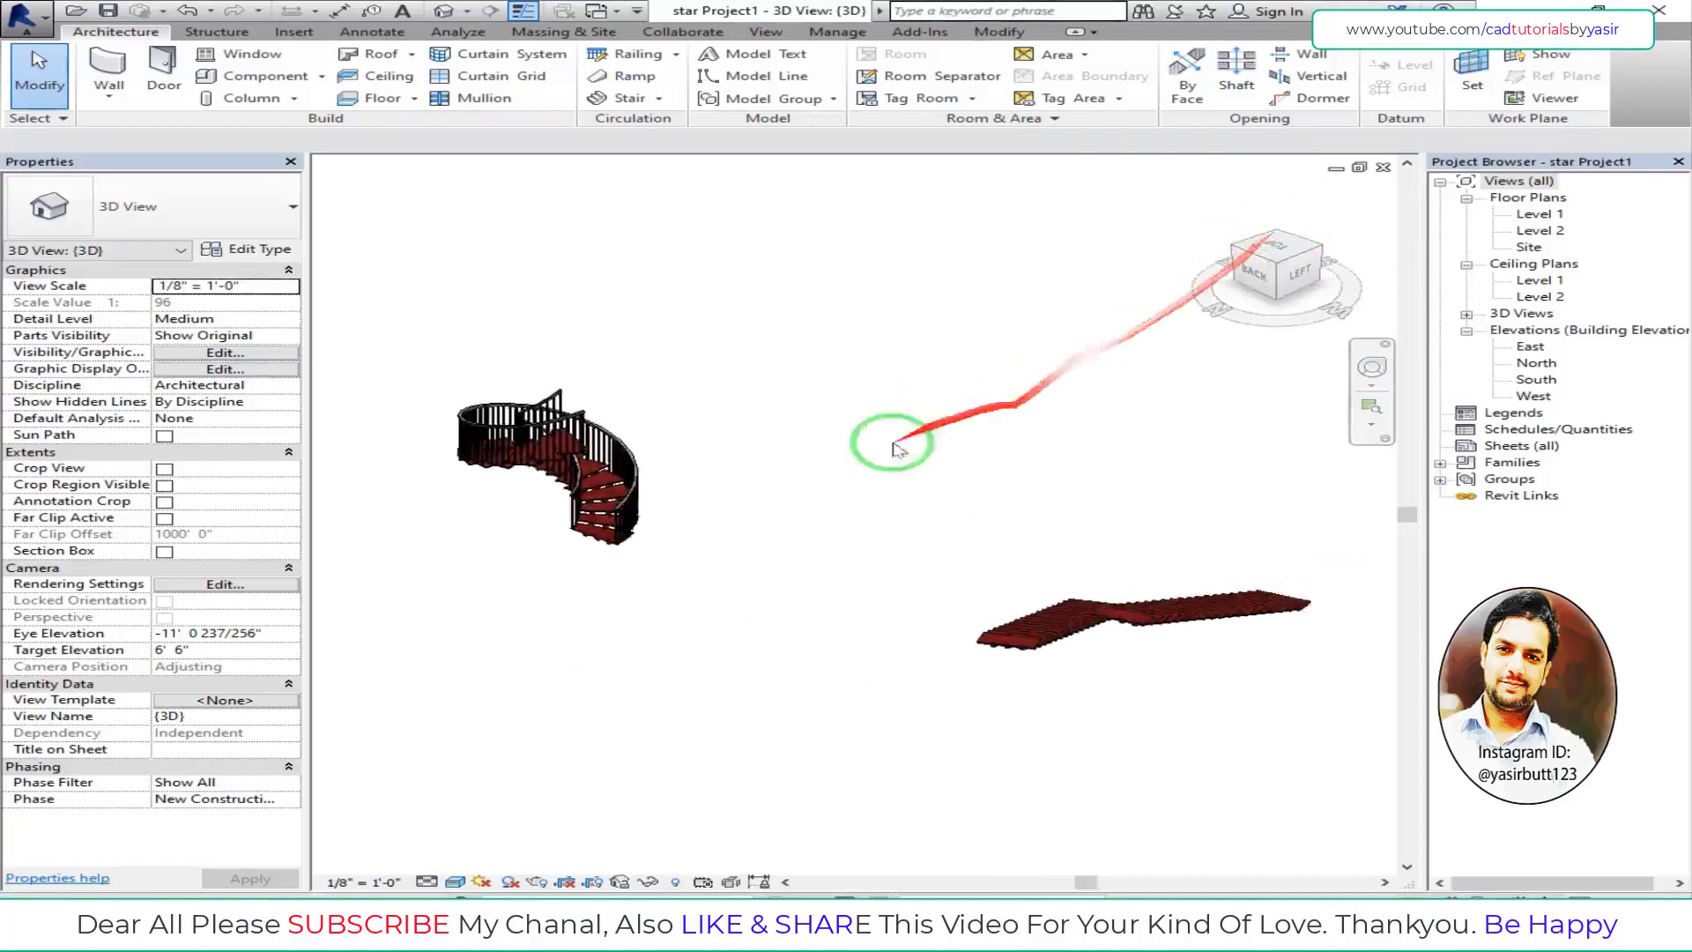
pyautogui.scroll(2, 908, 454)
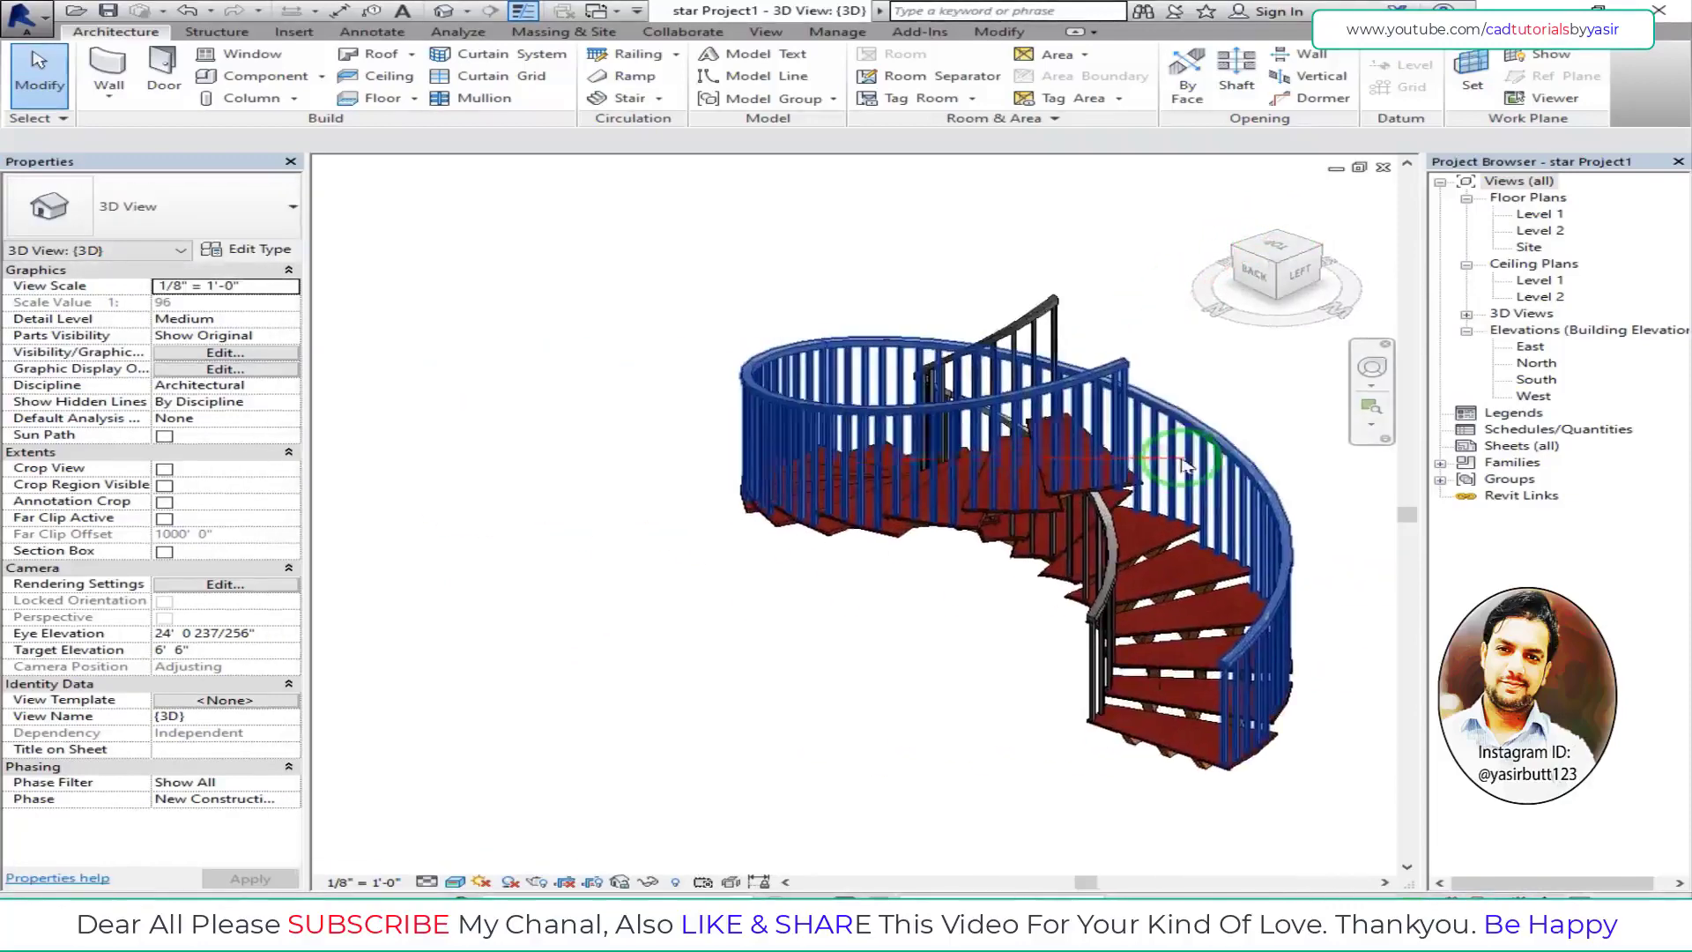
pyautogui.scroll(2, 969, 463)
pyautogui.scroll(1, 1033, 472)
pyautogui.moveTo(1033, 472); pyautogui.dragTo(985, 439, button='middle')
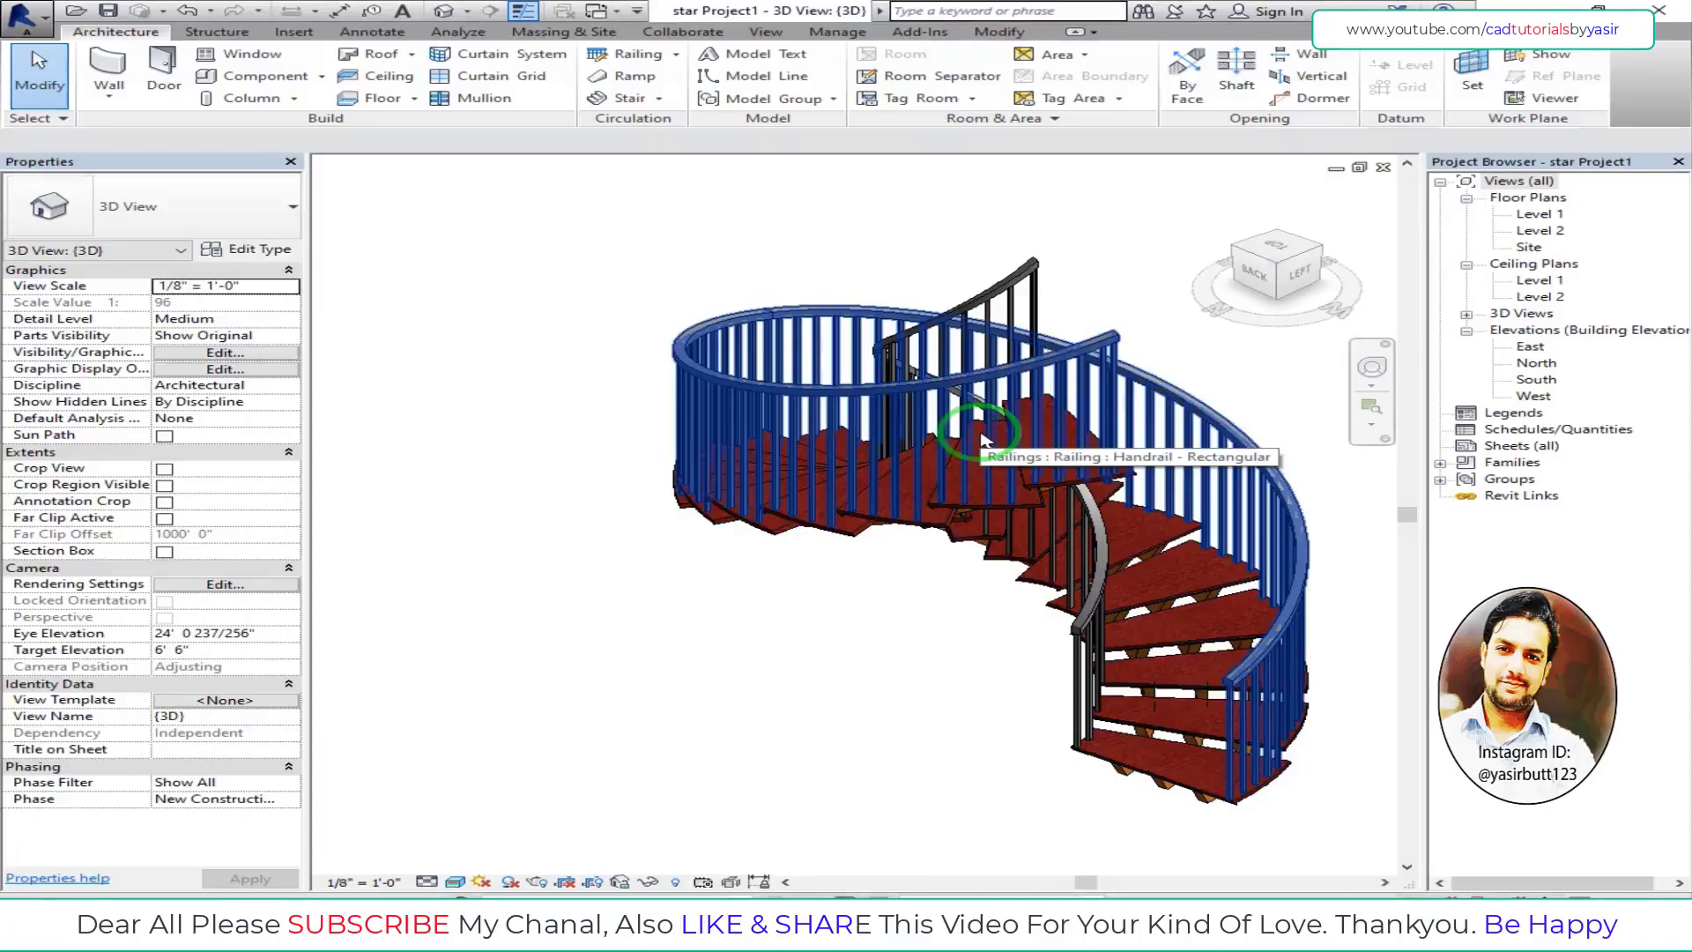
pyautogui.scroll(2, 978, 437)
pyautogui.scroll(2, 934, 467)
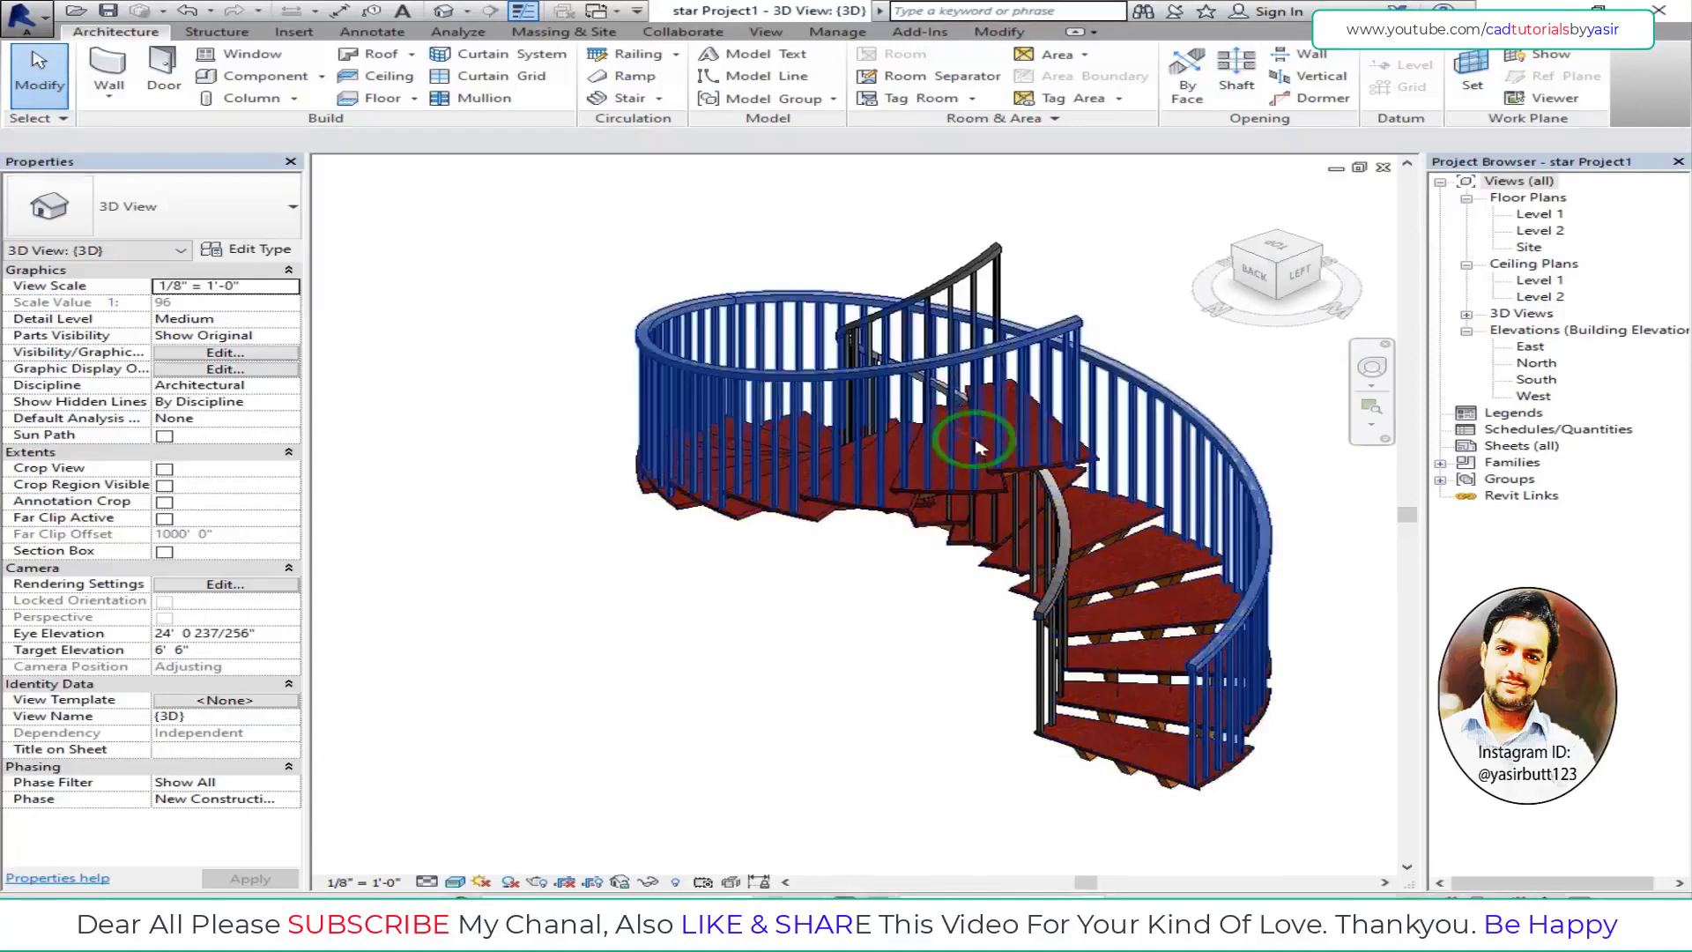
pyautogui.click(879, 500)
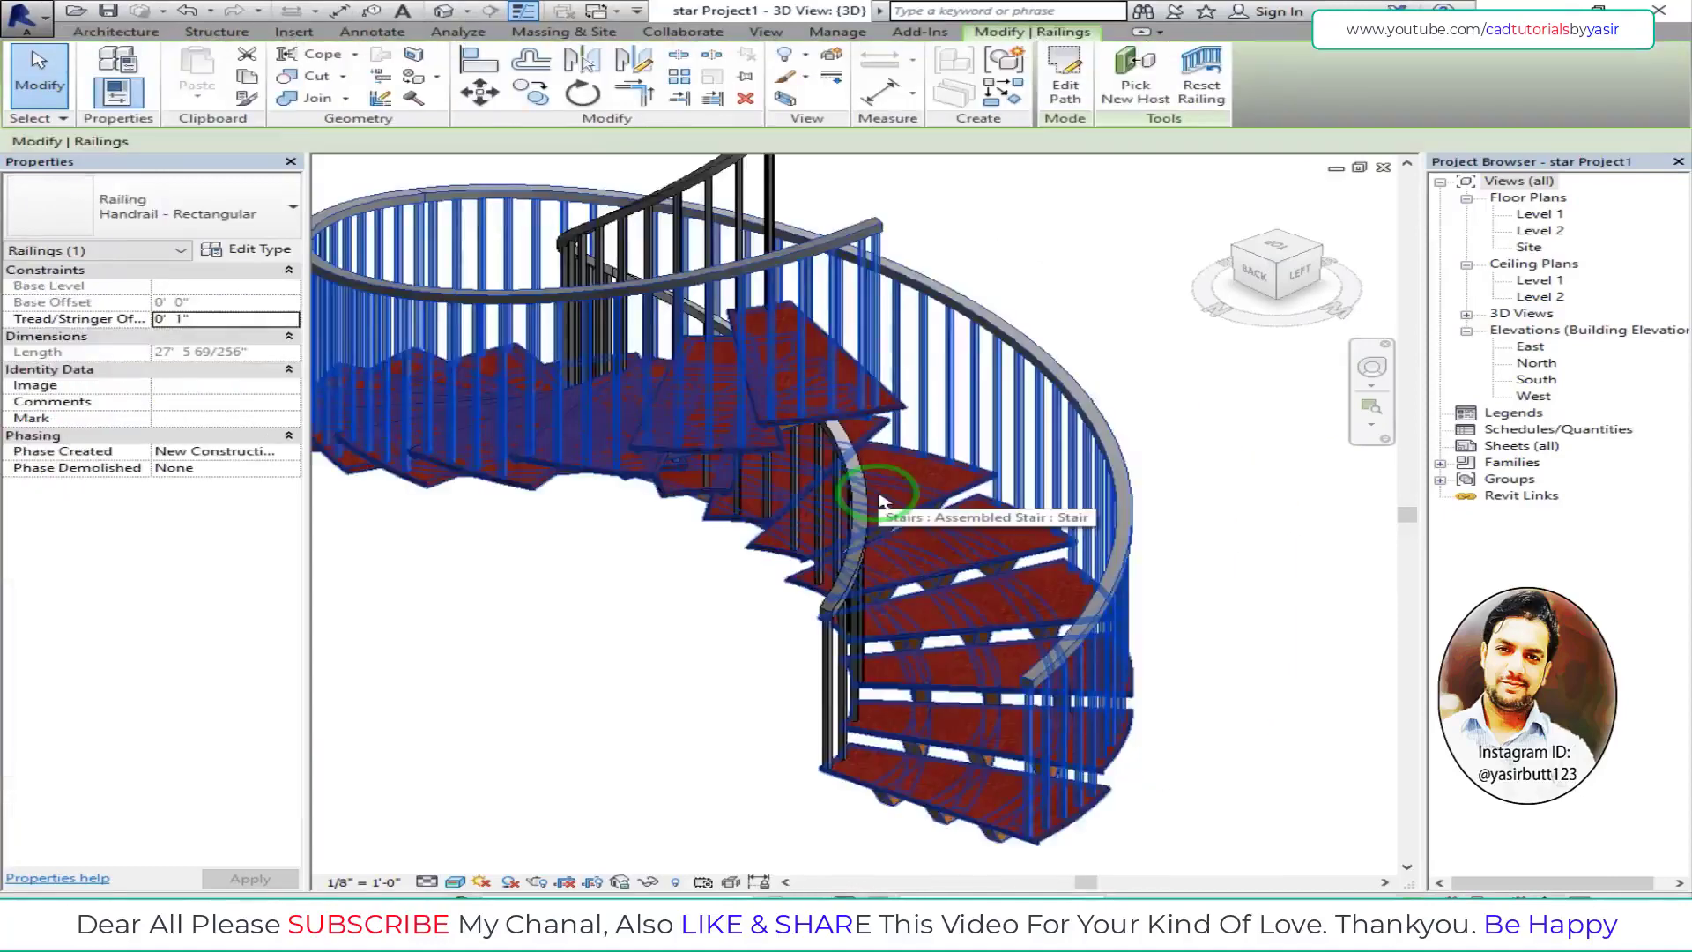
pyautogui.scroll(-2, 881, 498)
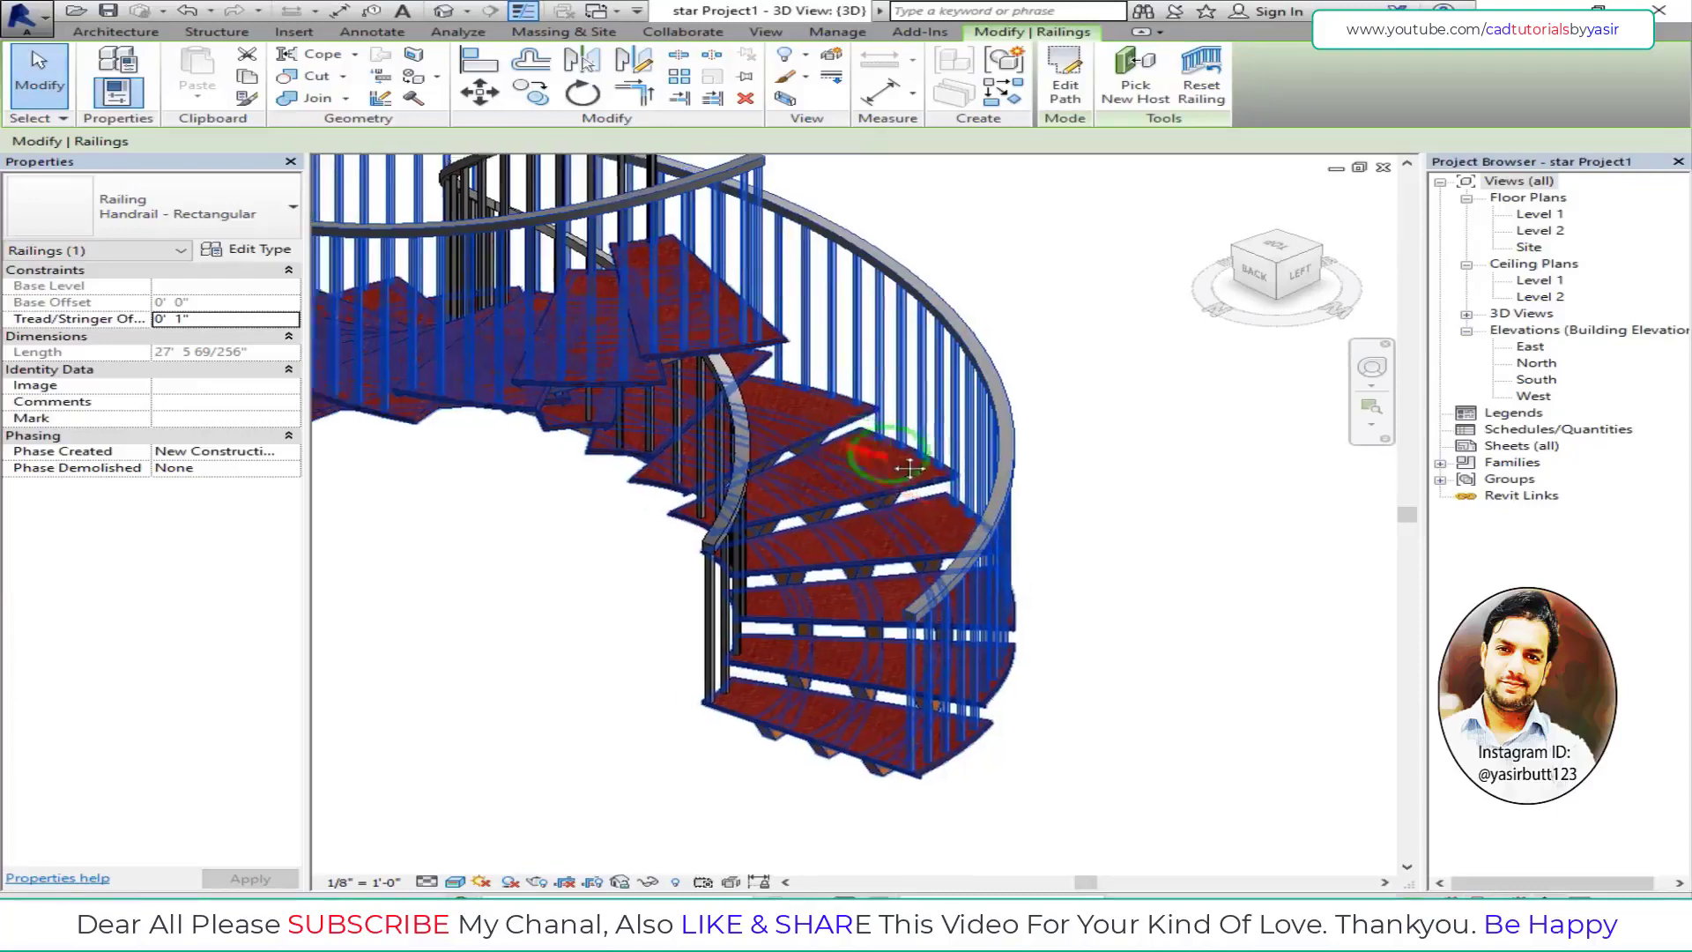
pyautogui.moveTo(913, 511); pyautogui.dragTo(1009, 538, button='middle')
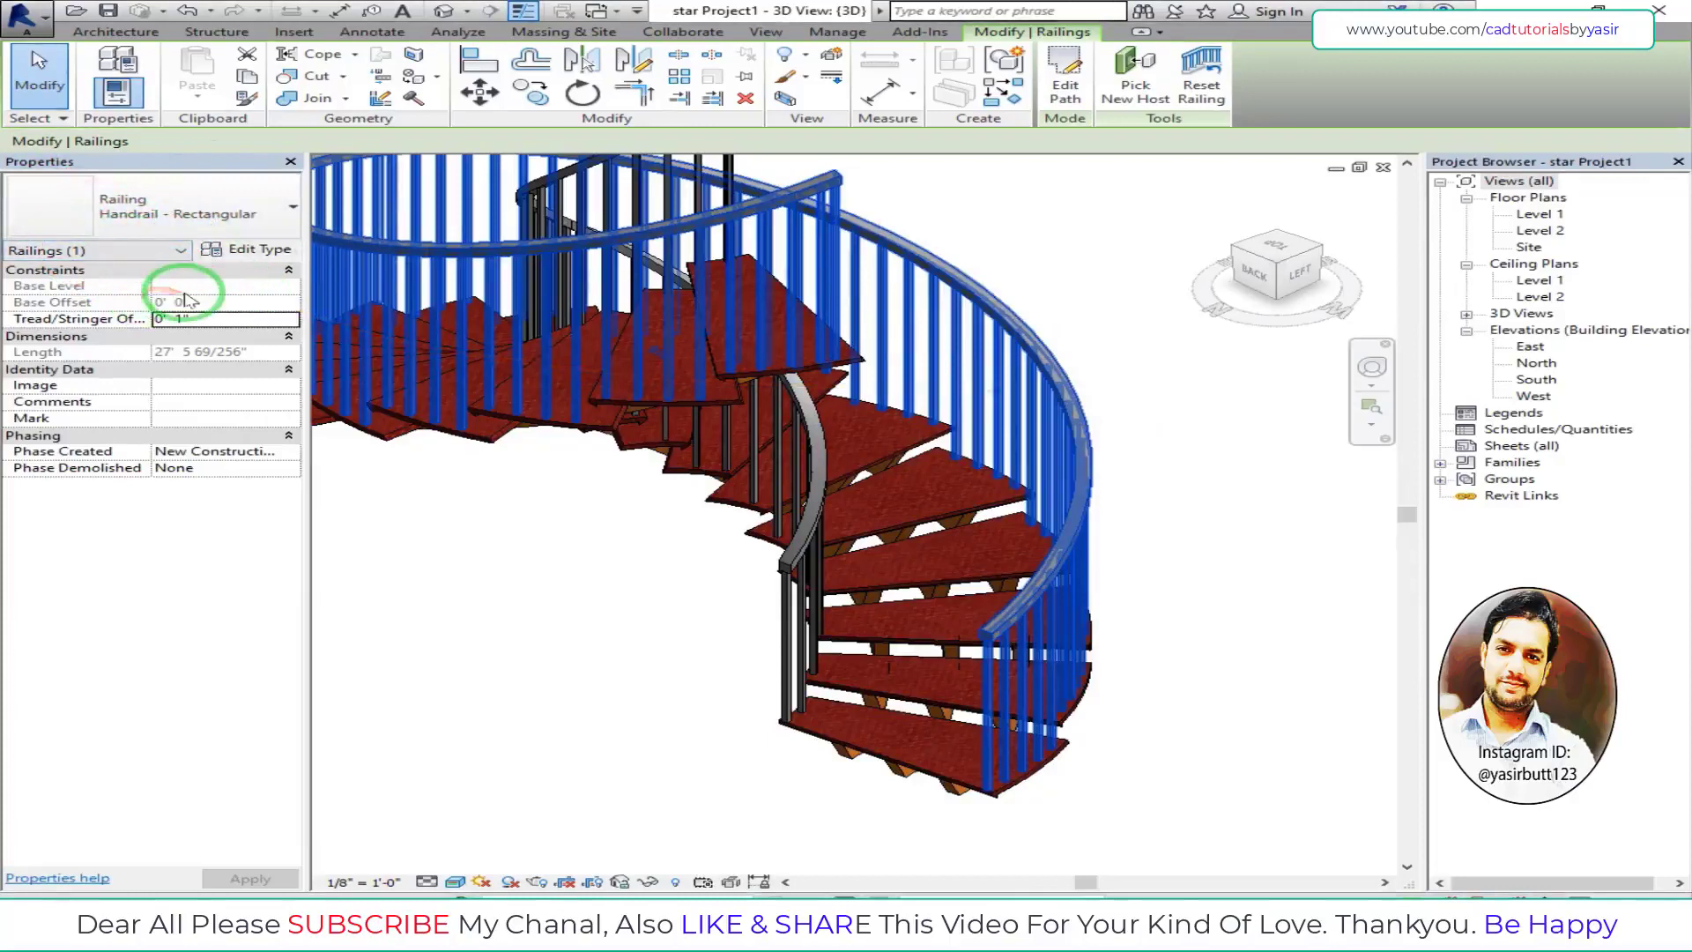
pyautogui.click(273, 210)
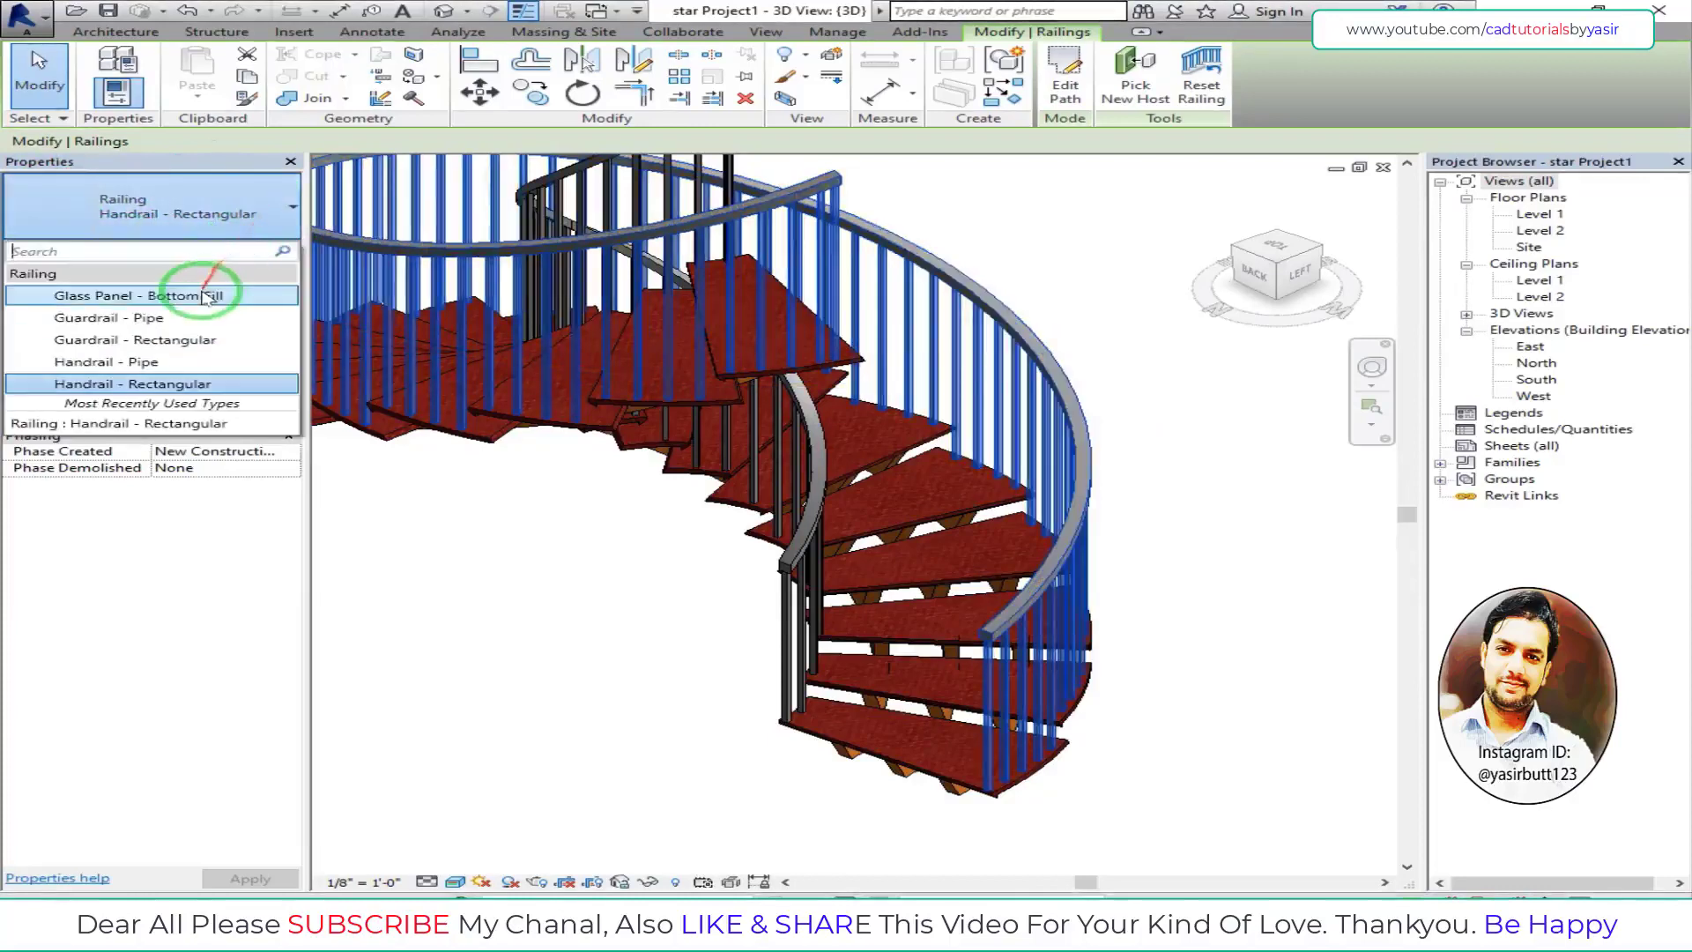
pyautogui.click(220, 210)
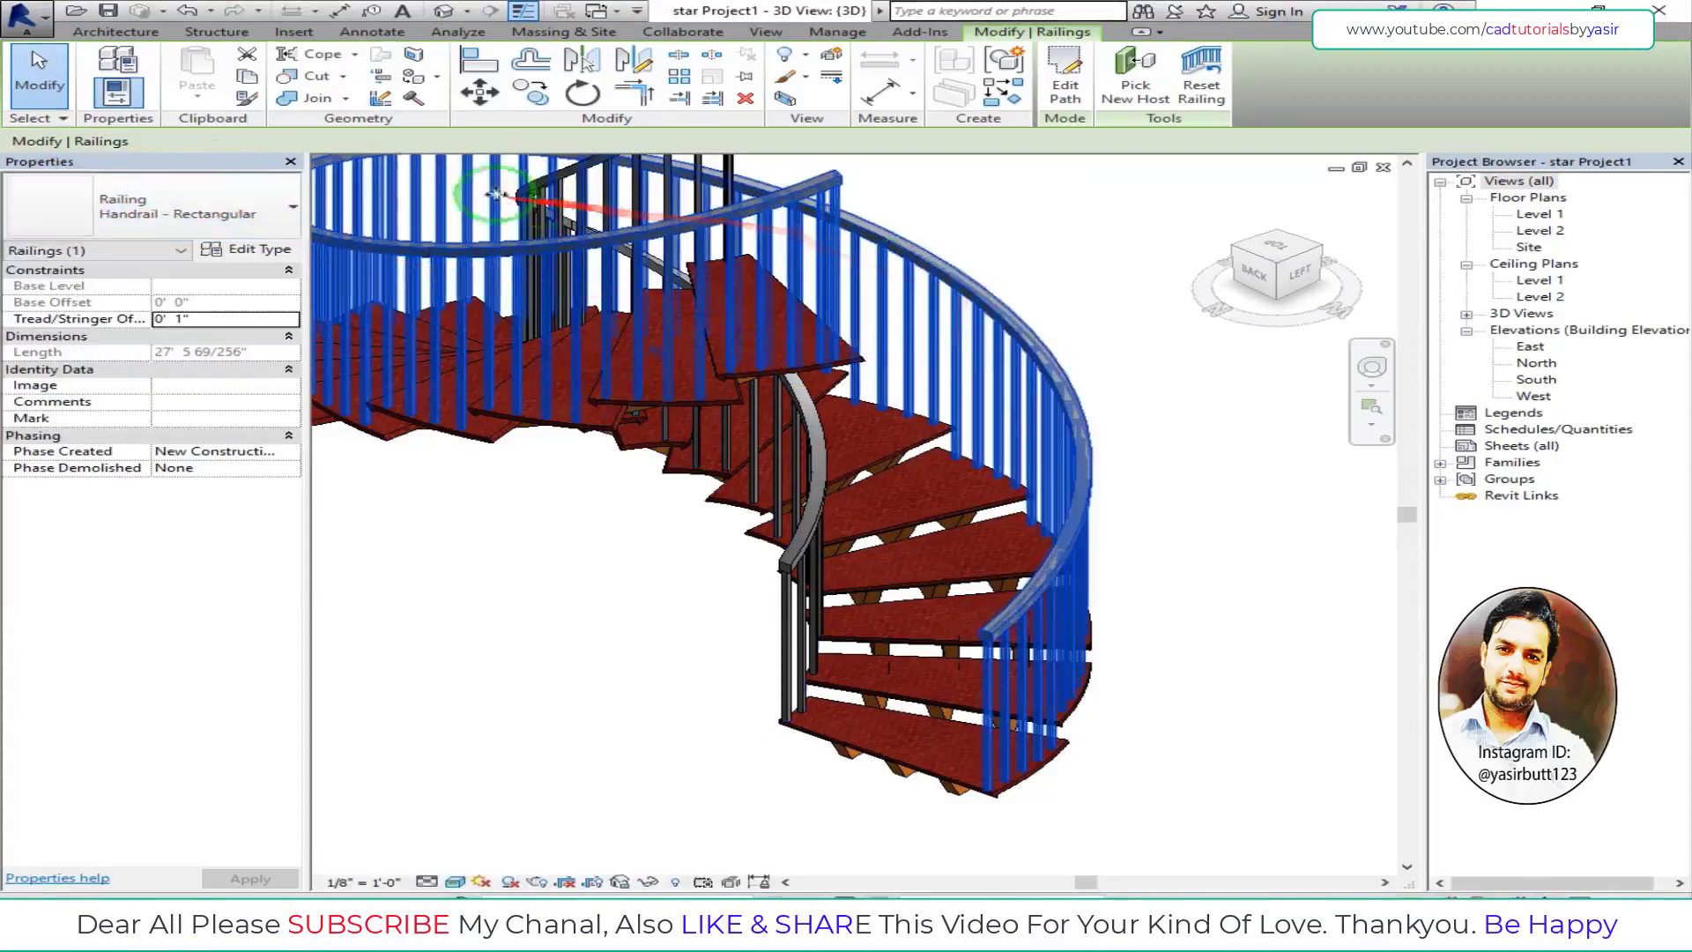
pyautogui.click(159, 218)
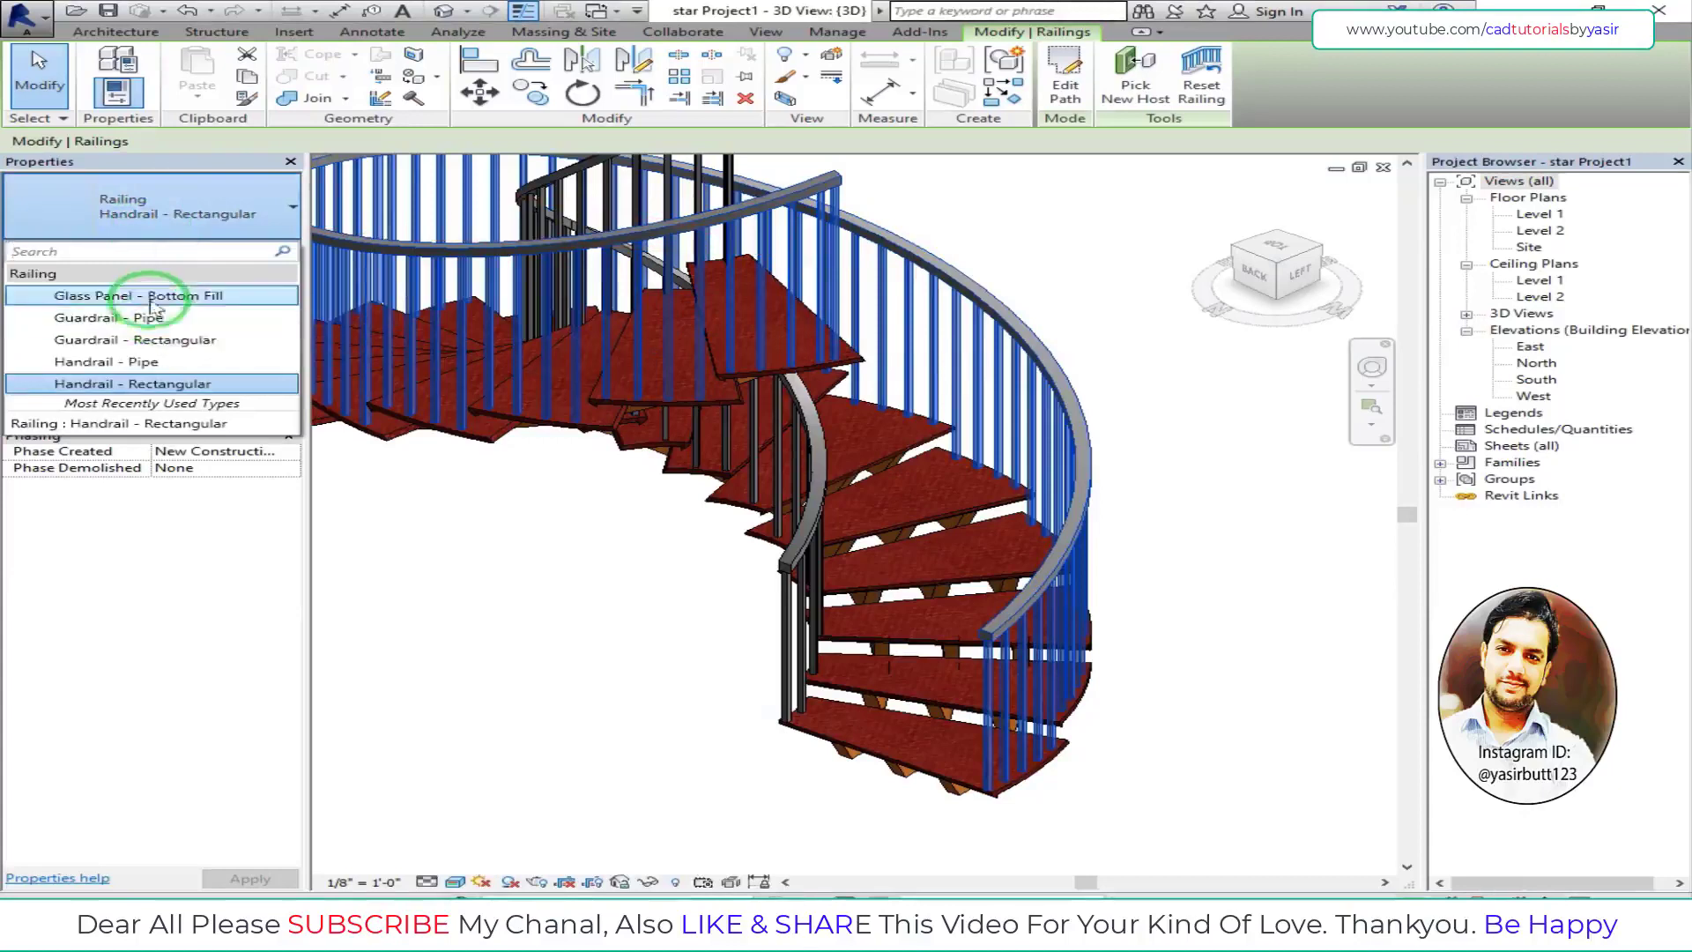
pyautogui.click(159, 319)
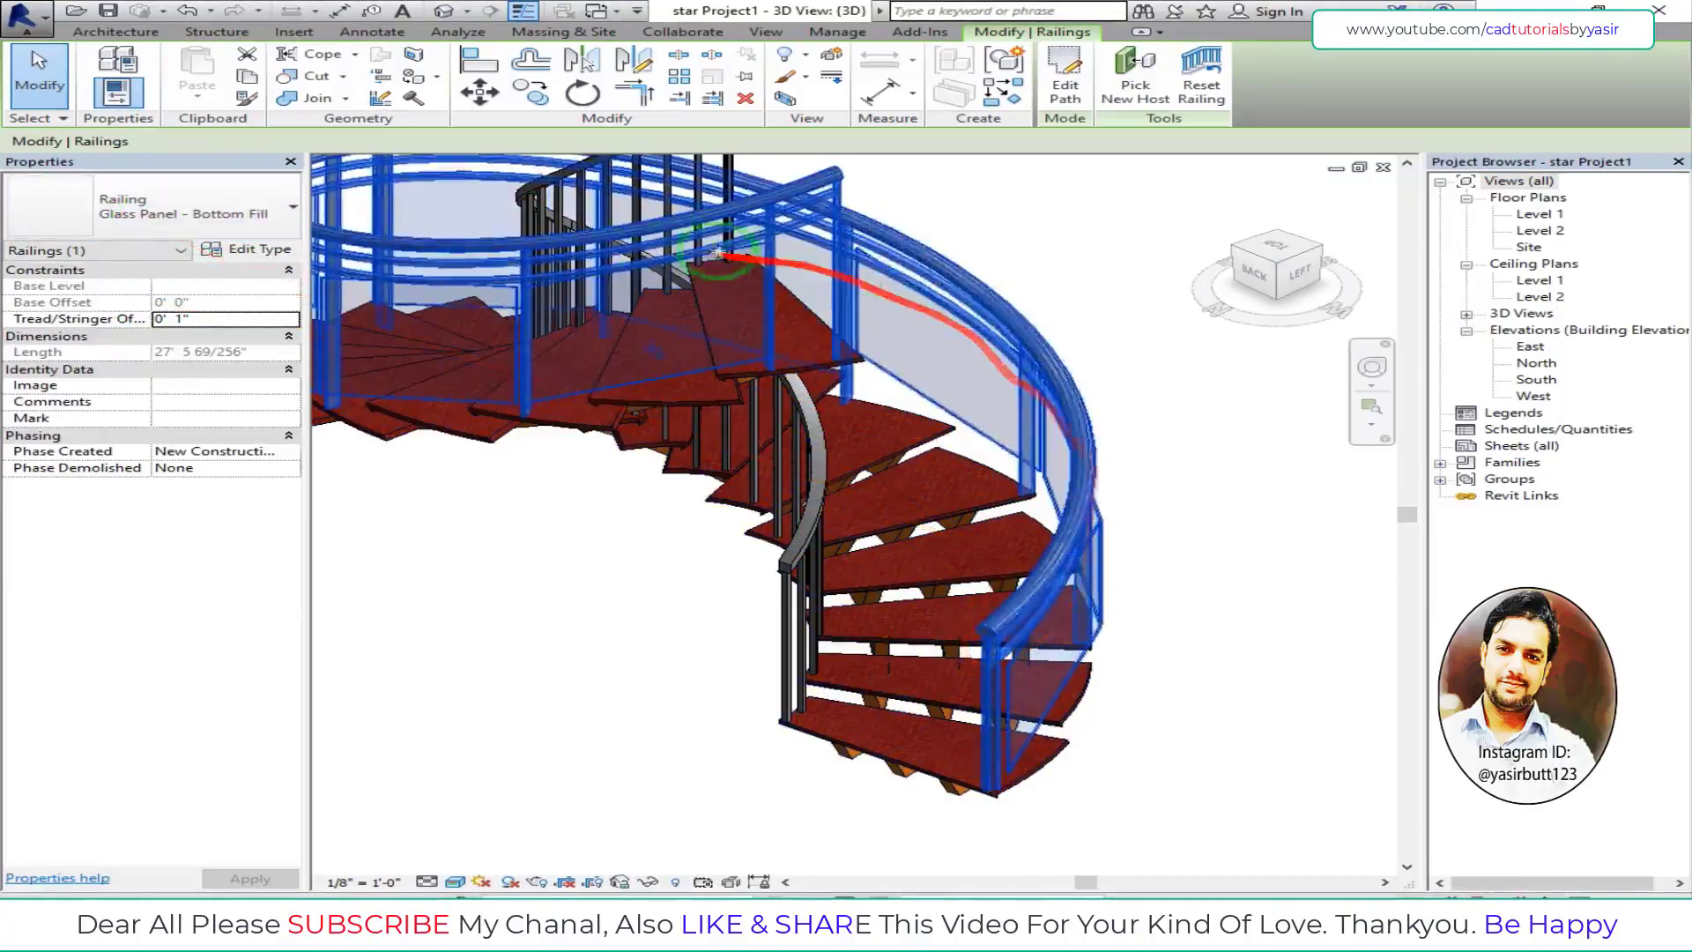
pyautogui.click(108, 201)
pyautogui.click(108, 201)
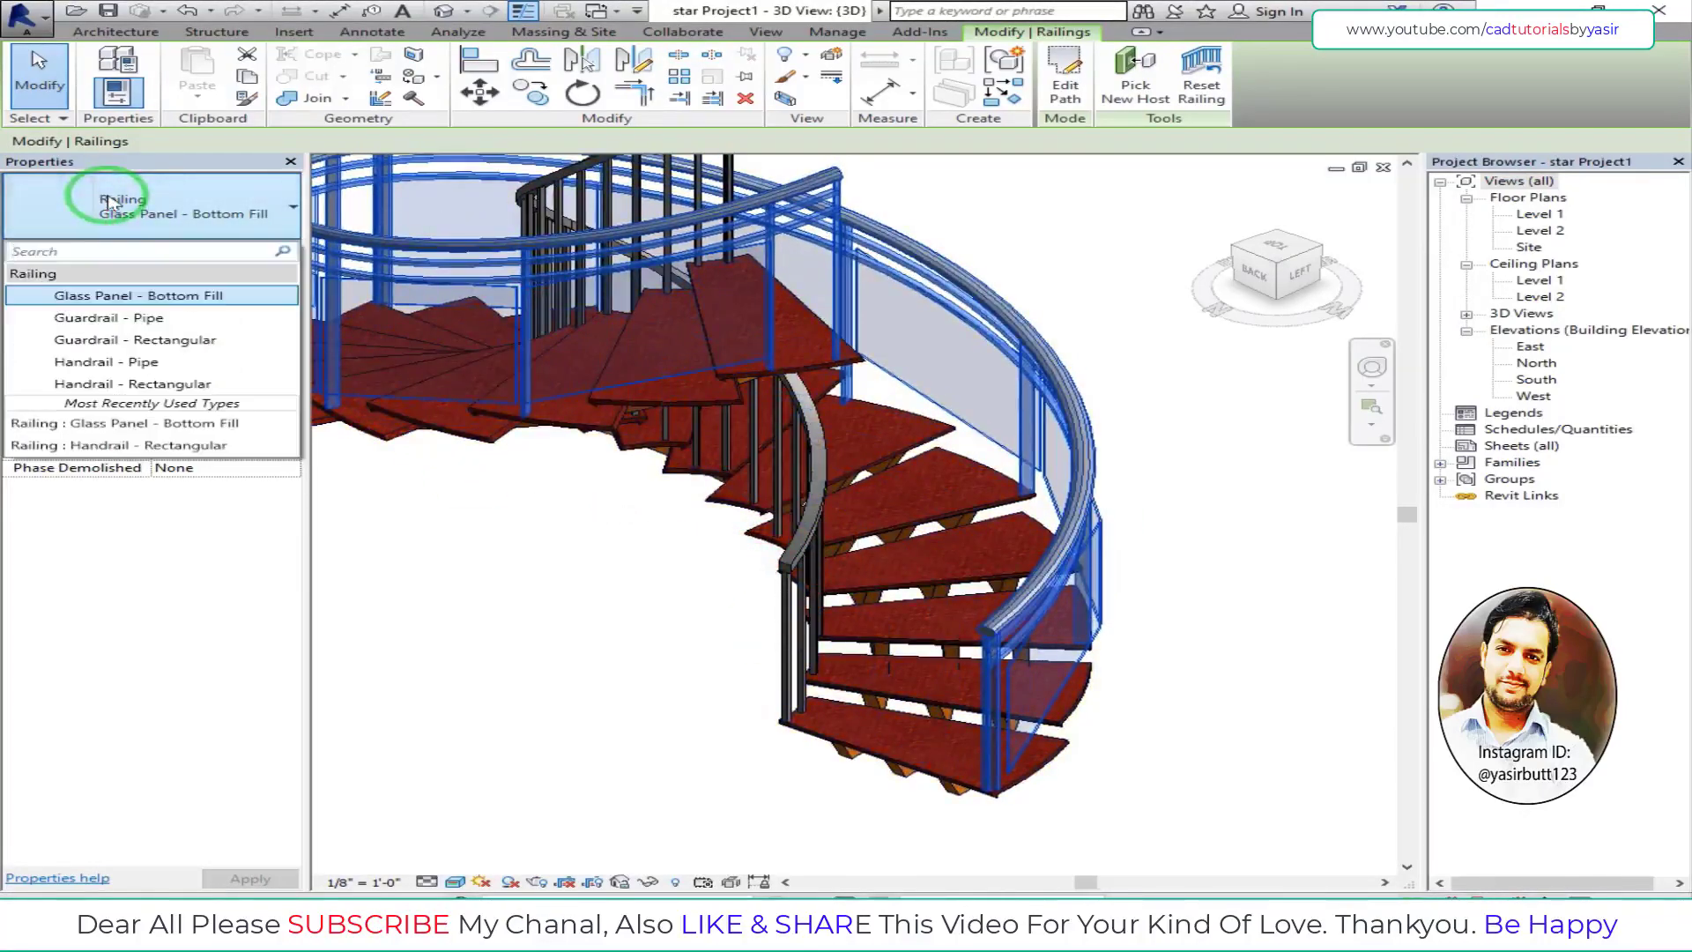
pyautogui.click(159, 320)
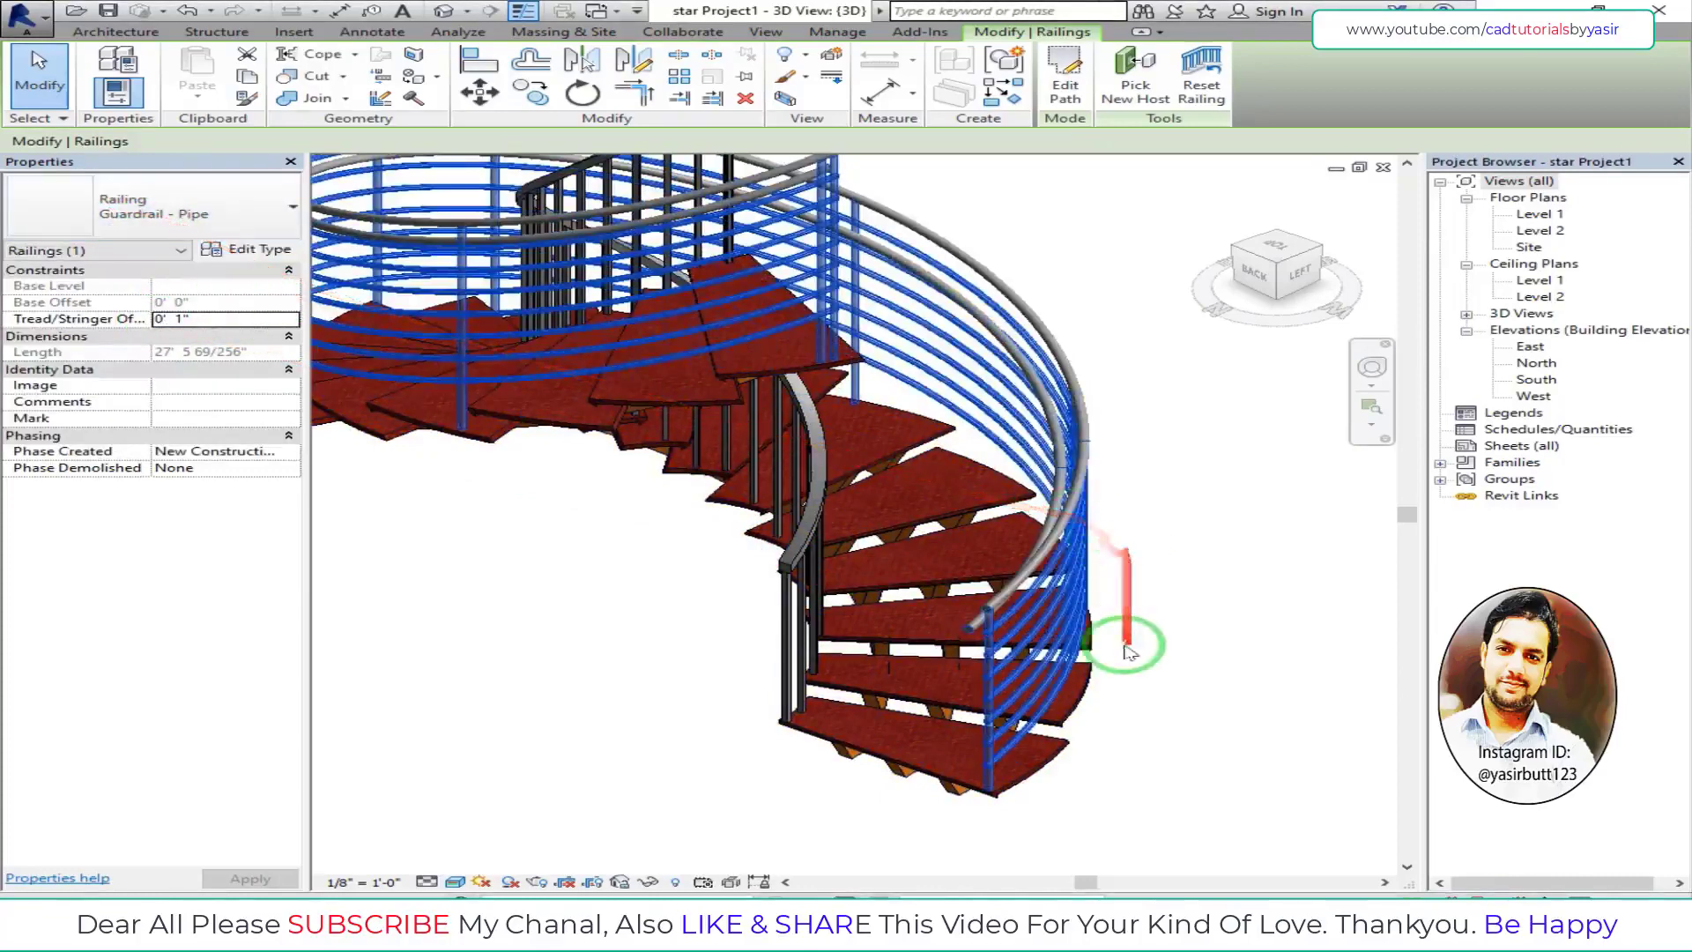
pyautogui.scroll(2, 1056, 616)
pyautogui.scroll(-2, 998, 458)
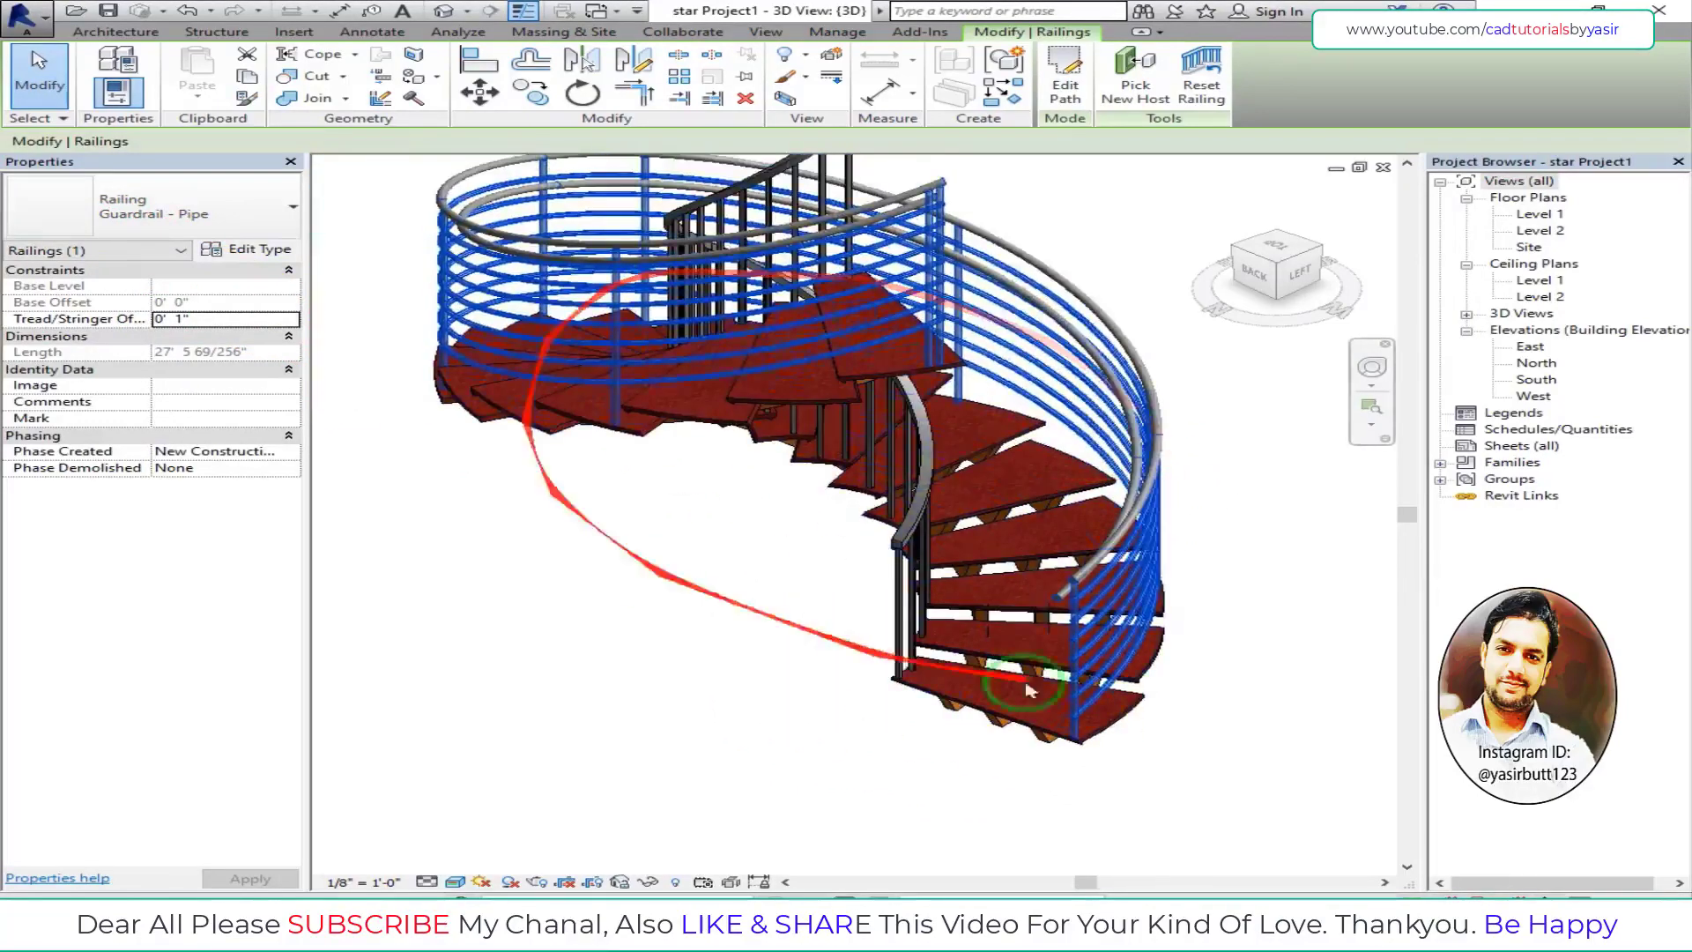
pyautogui.click(1247, 815)
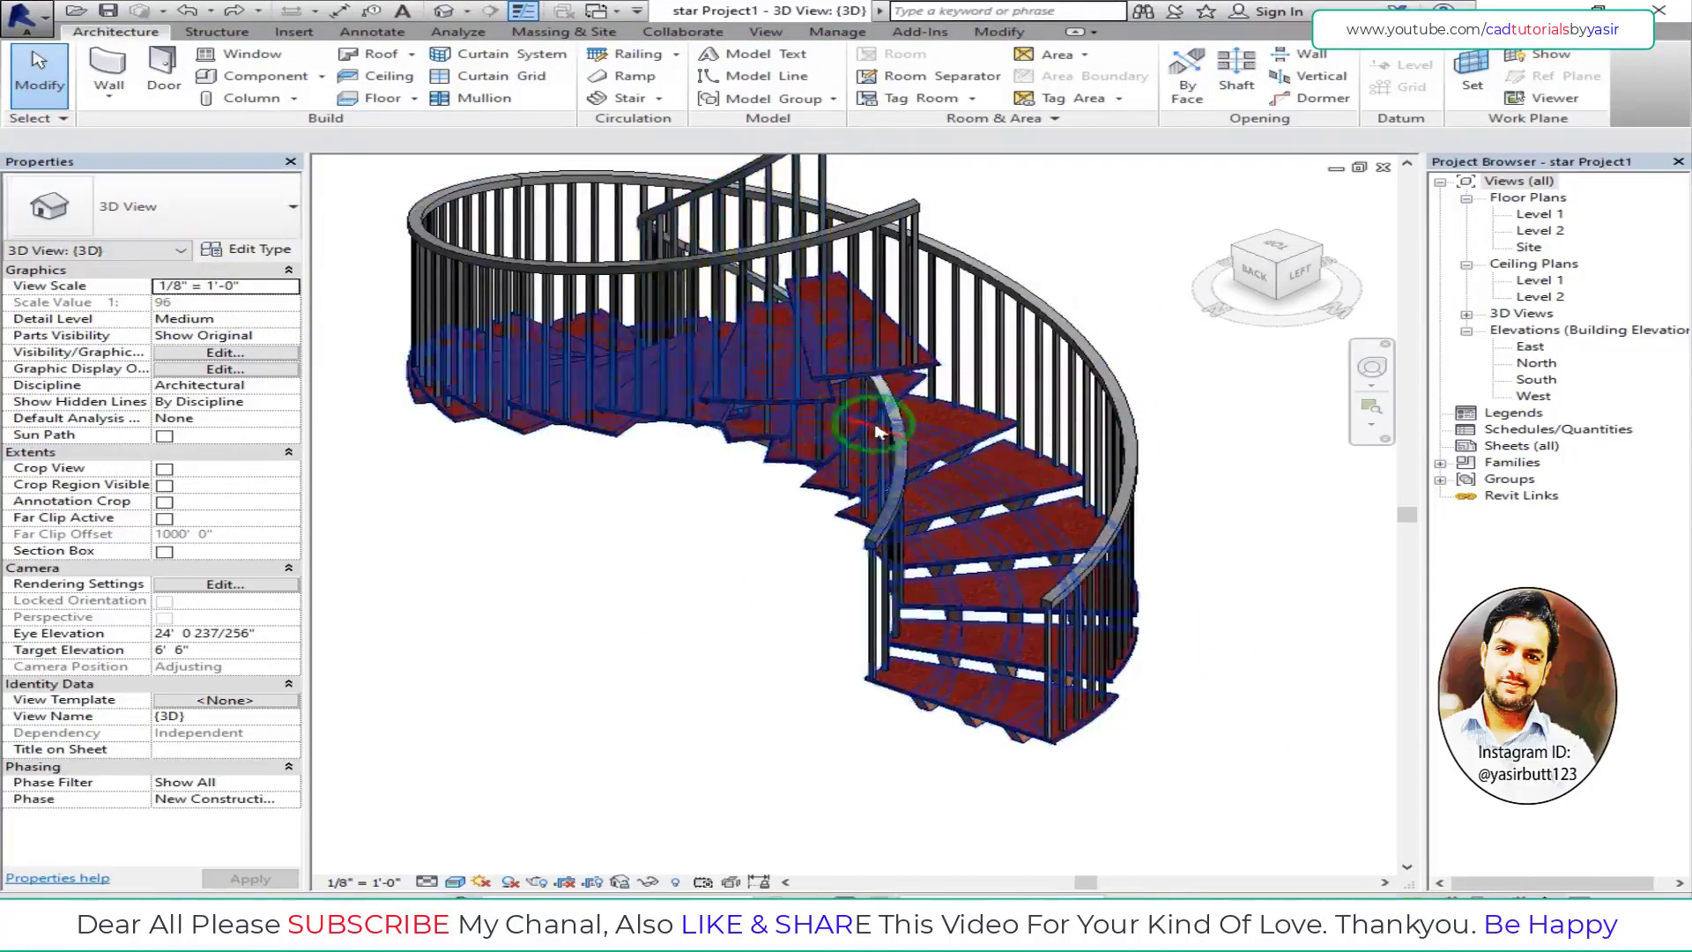
pyautogui.scroll(3, 1013, 485)
pyautogui.click(974, 467)
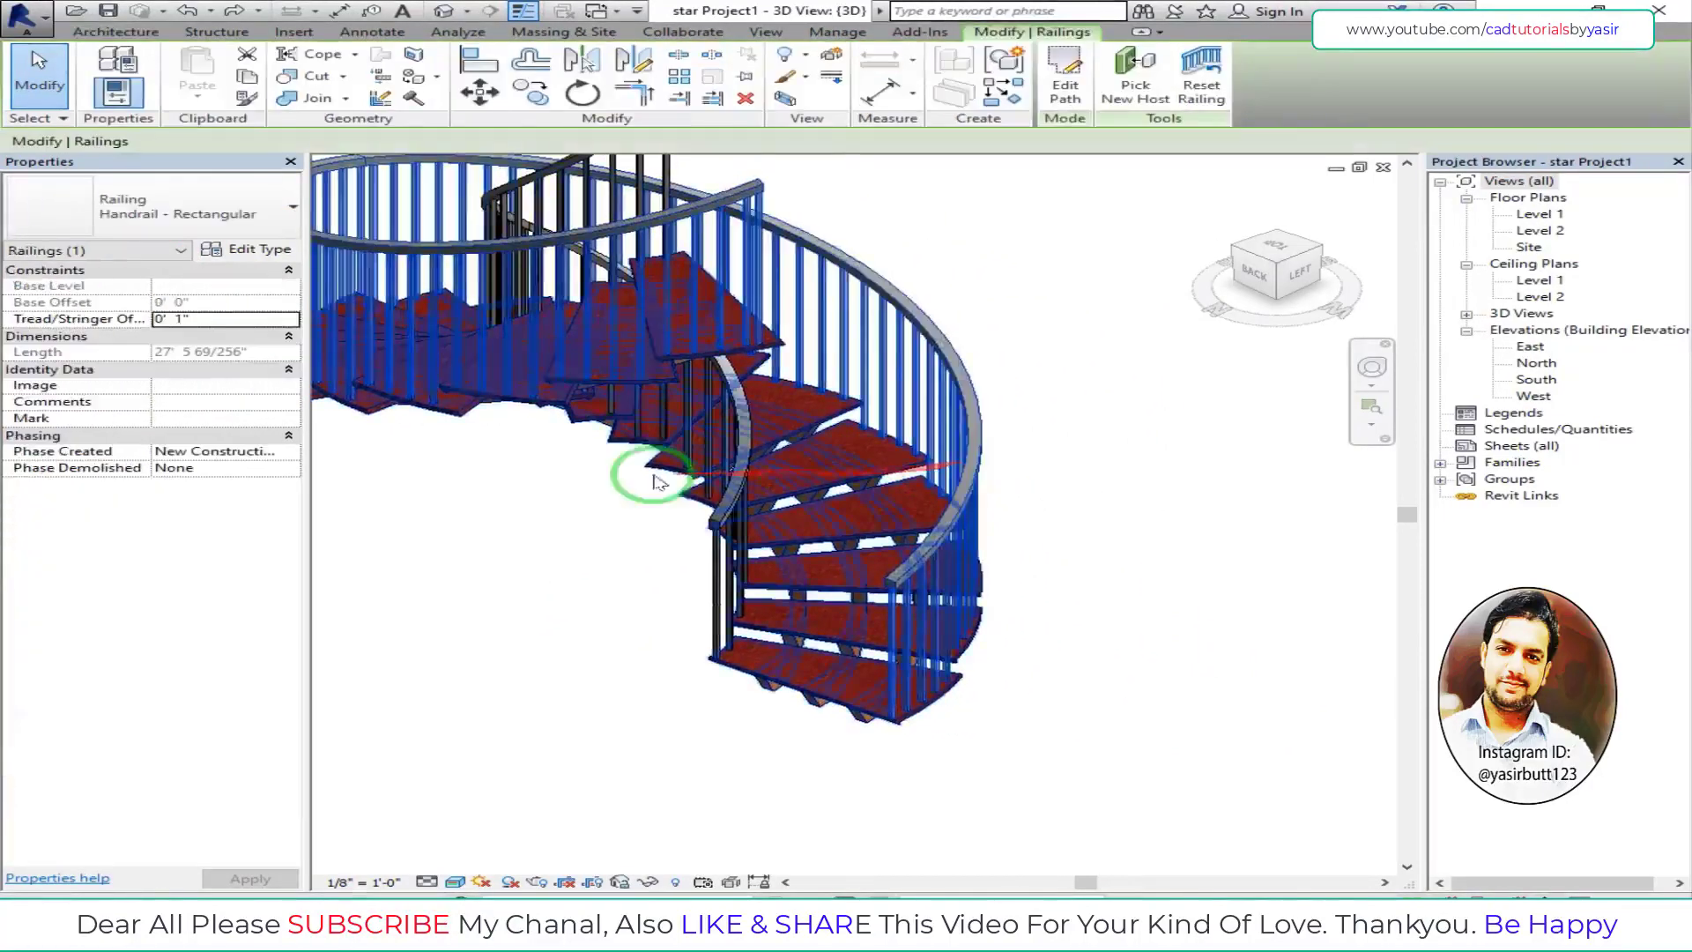
pyautogui.scroll(-2, 644, 473)
pyautogui.click(208, 322)
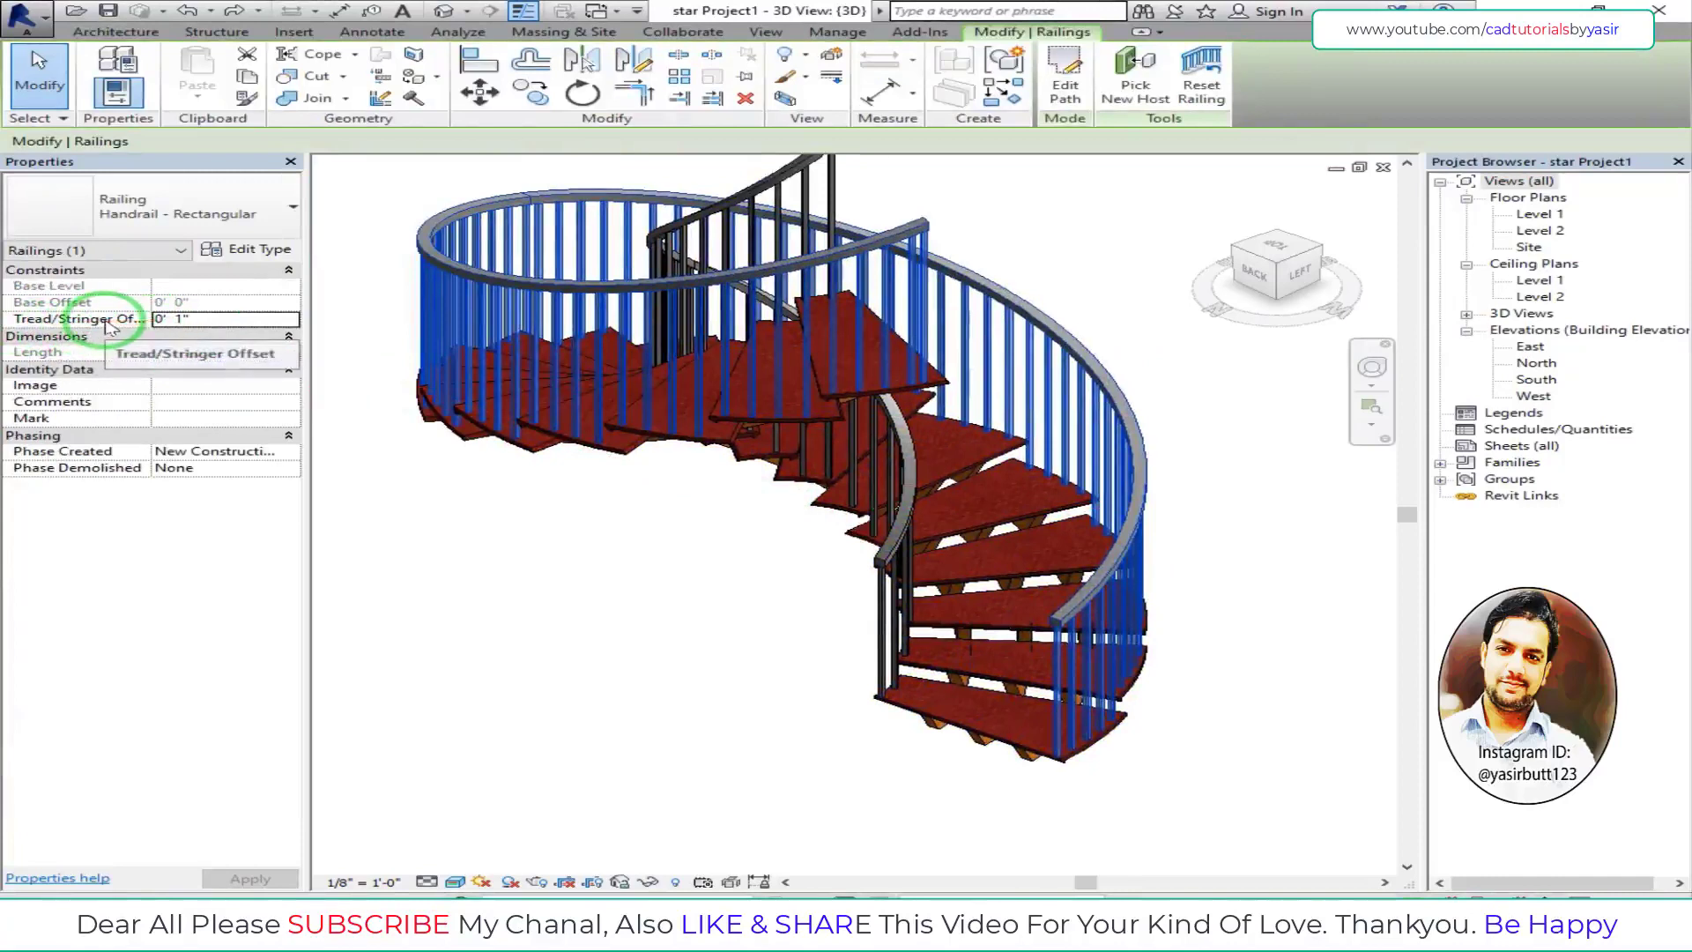
pyautogui.scroll(3, 1093, 679)
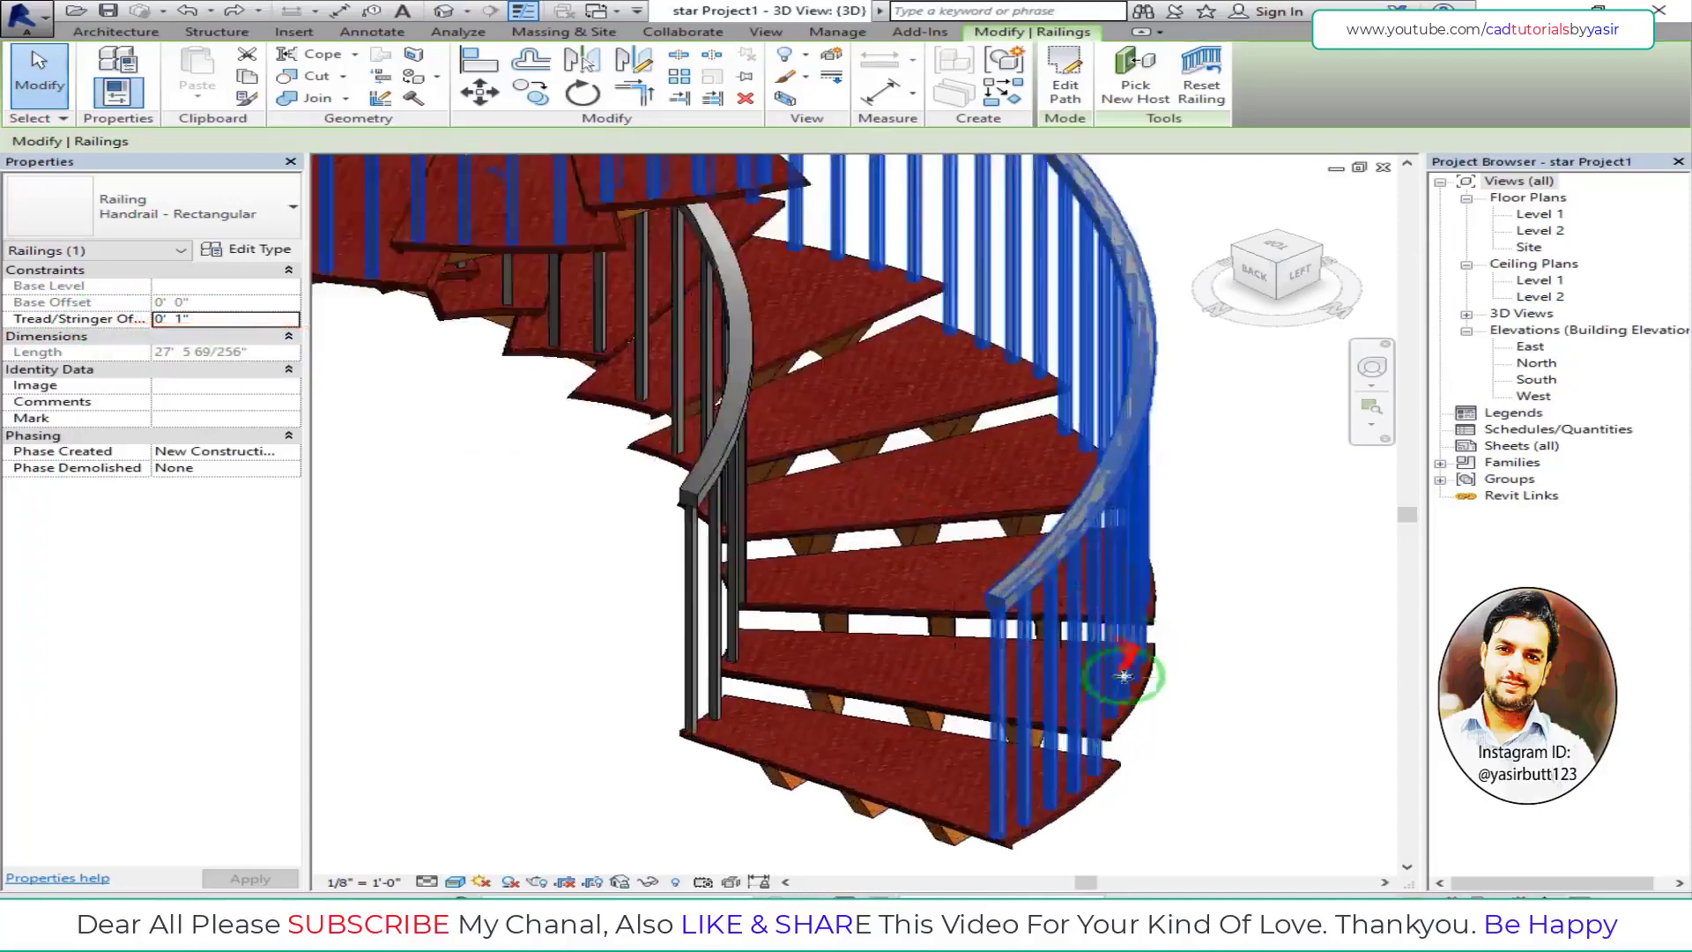
pyautogui.scroll(2, 1060, 687)
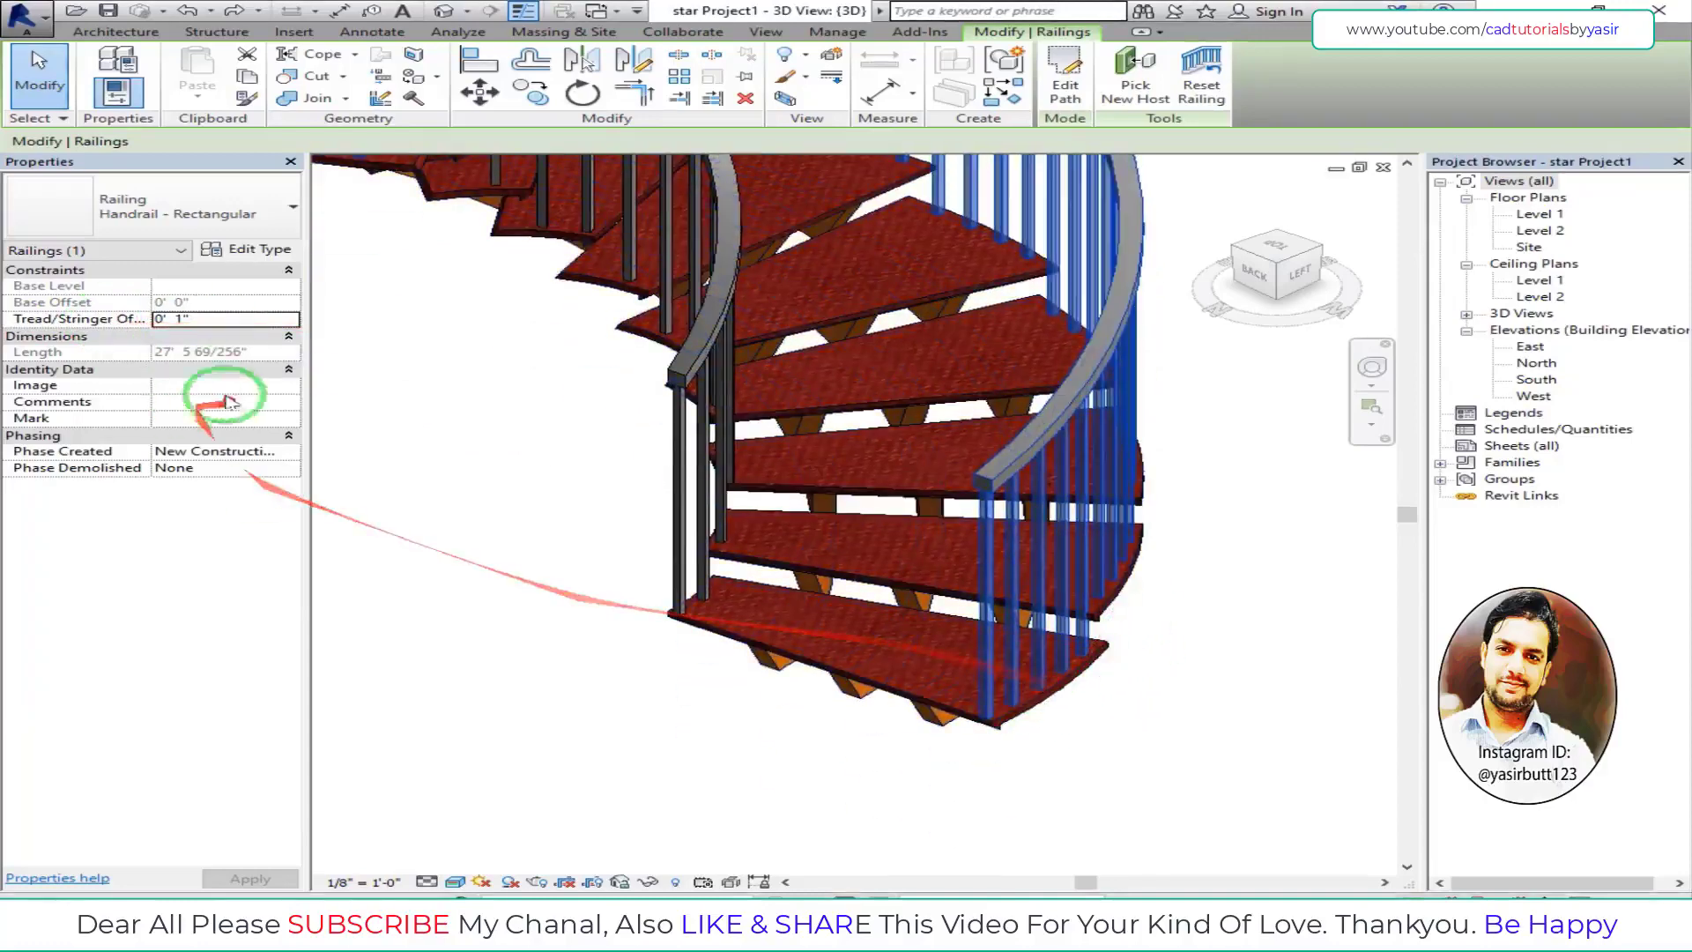
pyautogui.click(204, 320)
pyautogui.write('1')
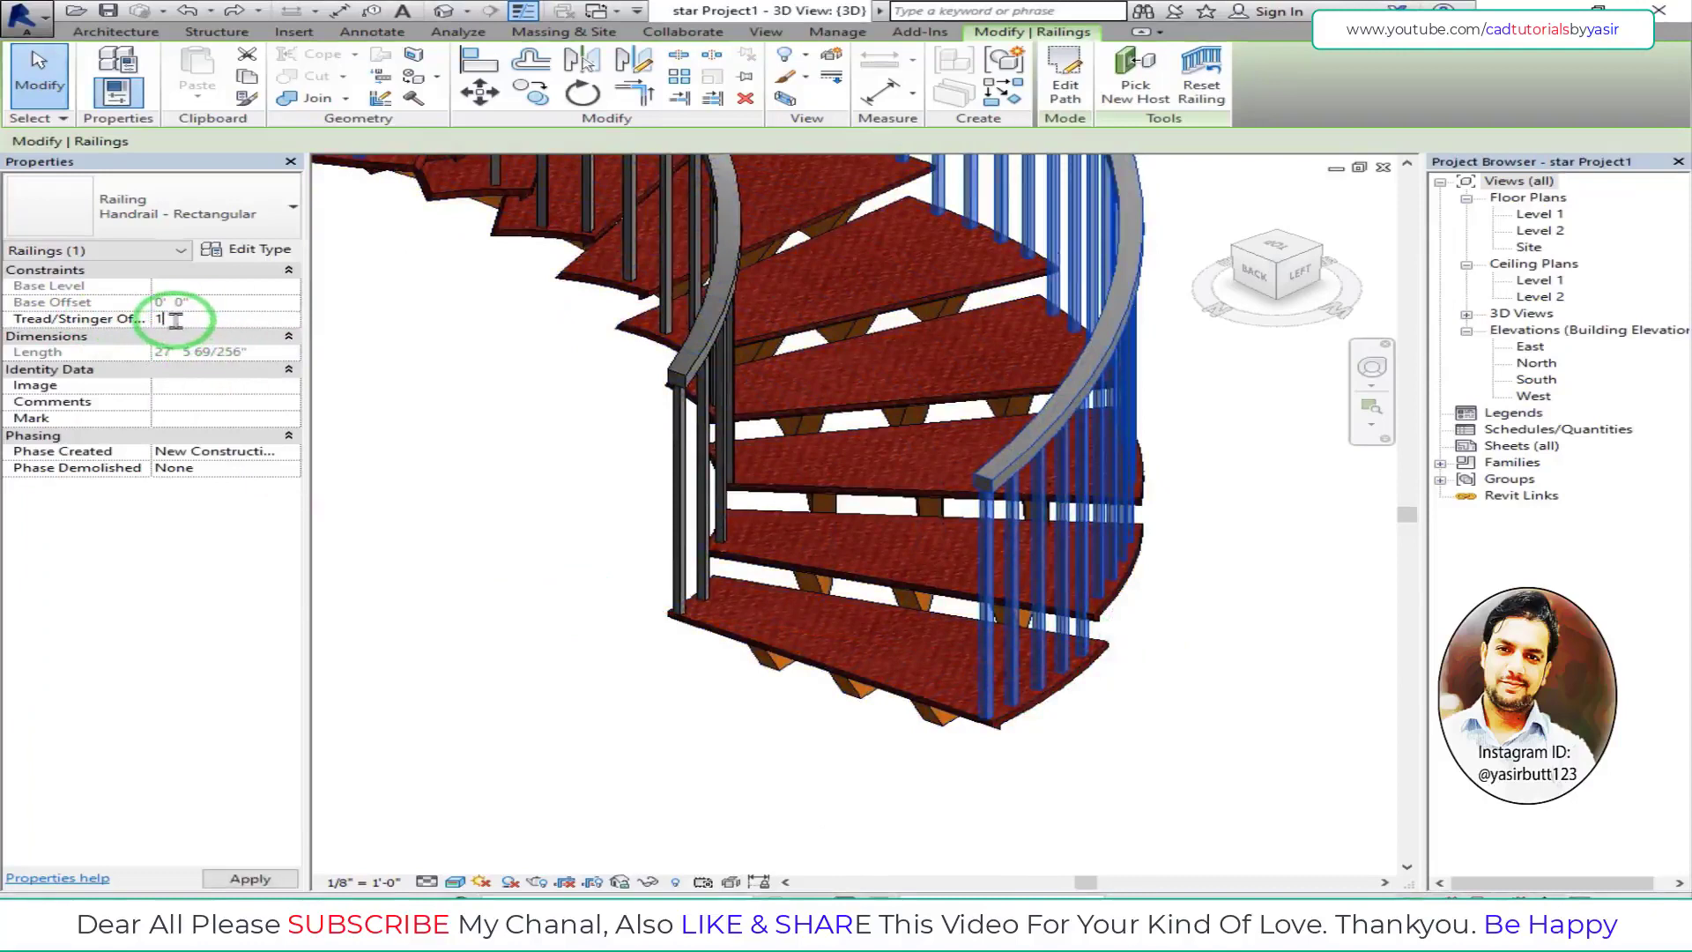
pyautogui.click(491, 390)
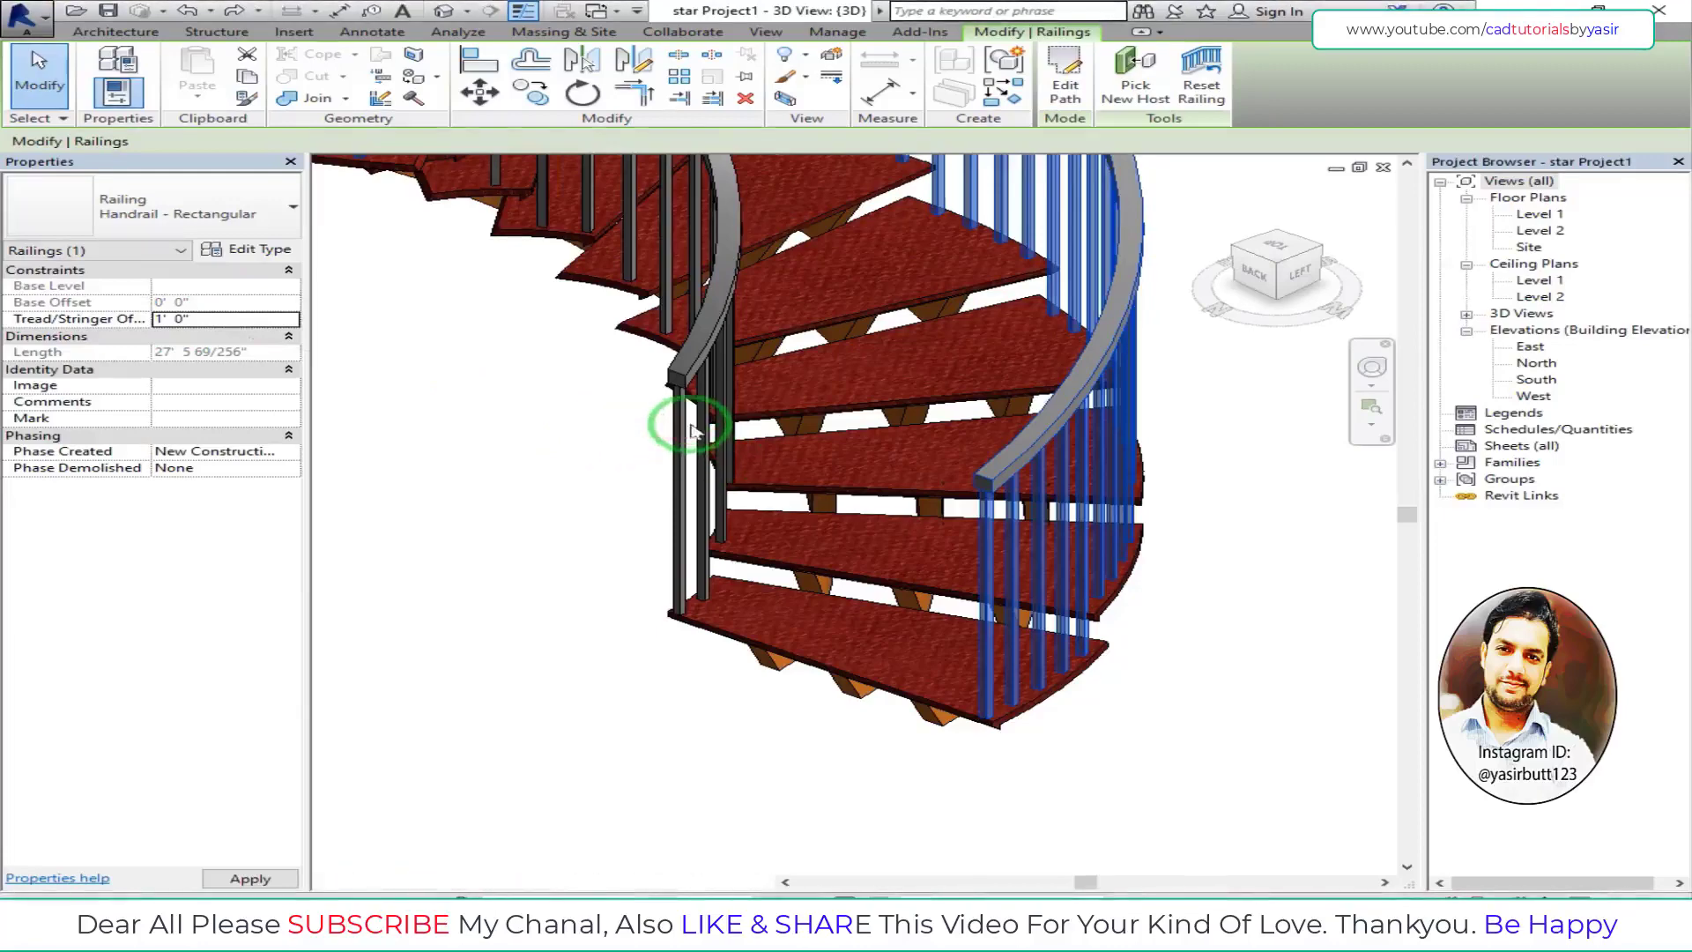
pyautogui.moveTo(683, 476)
pyautogui.keyDown('shift'); pyautogui.mouseDown(button='middle')
pyautogui.moveTo(870, 480)
pyautogui.moveTo(910, 654)
pyautogui.mouseUp(button='middle'); pyautogui.keyUp('shift')
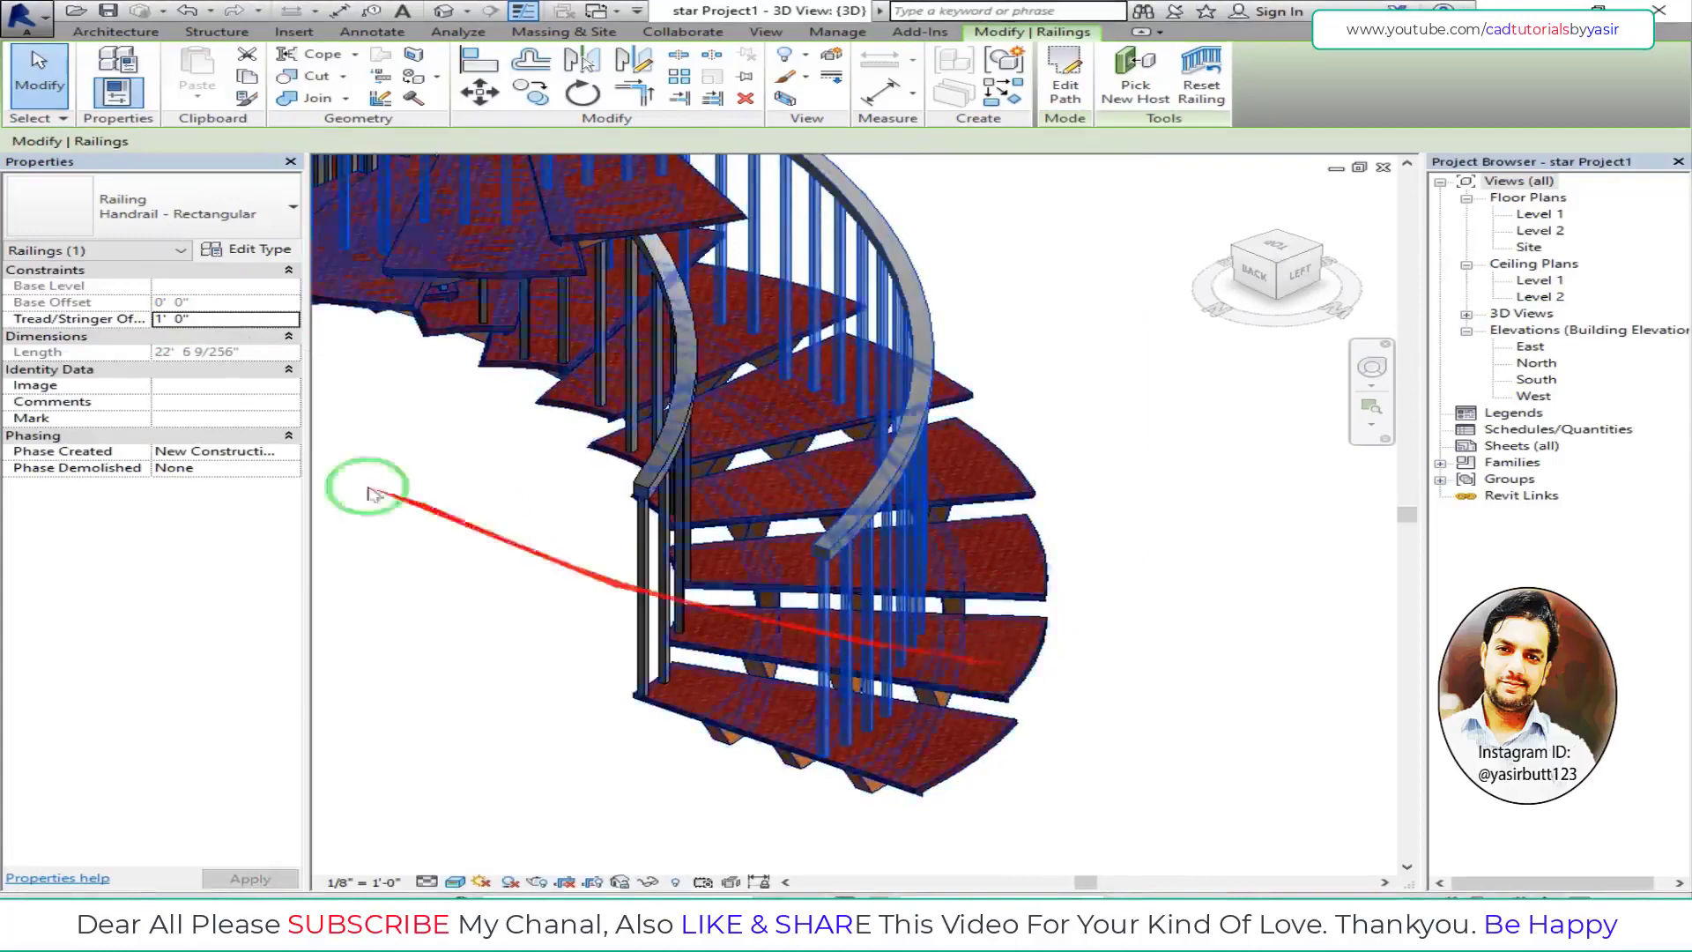
pyautogui.click(204, 320)
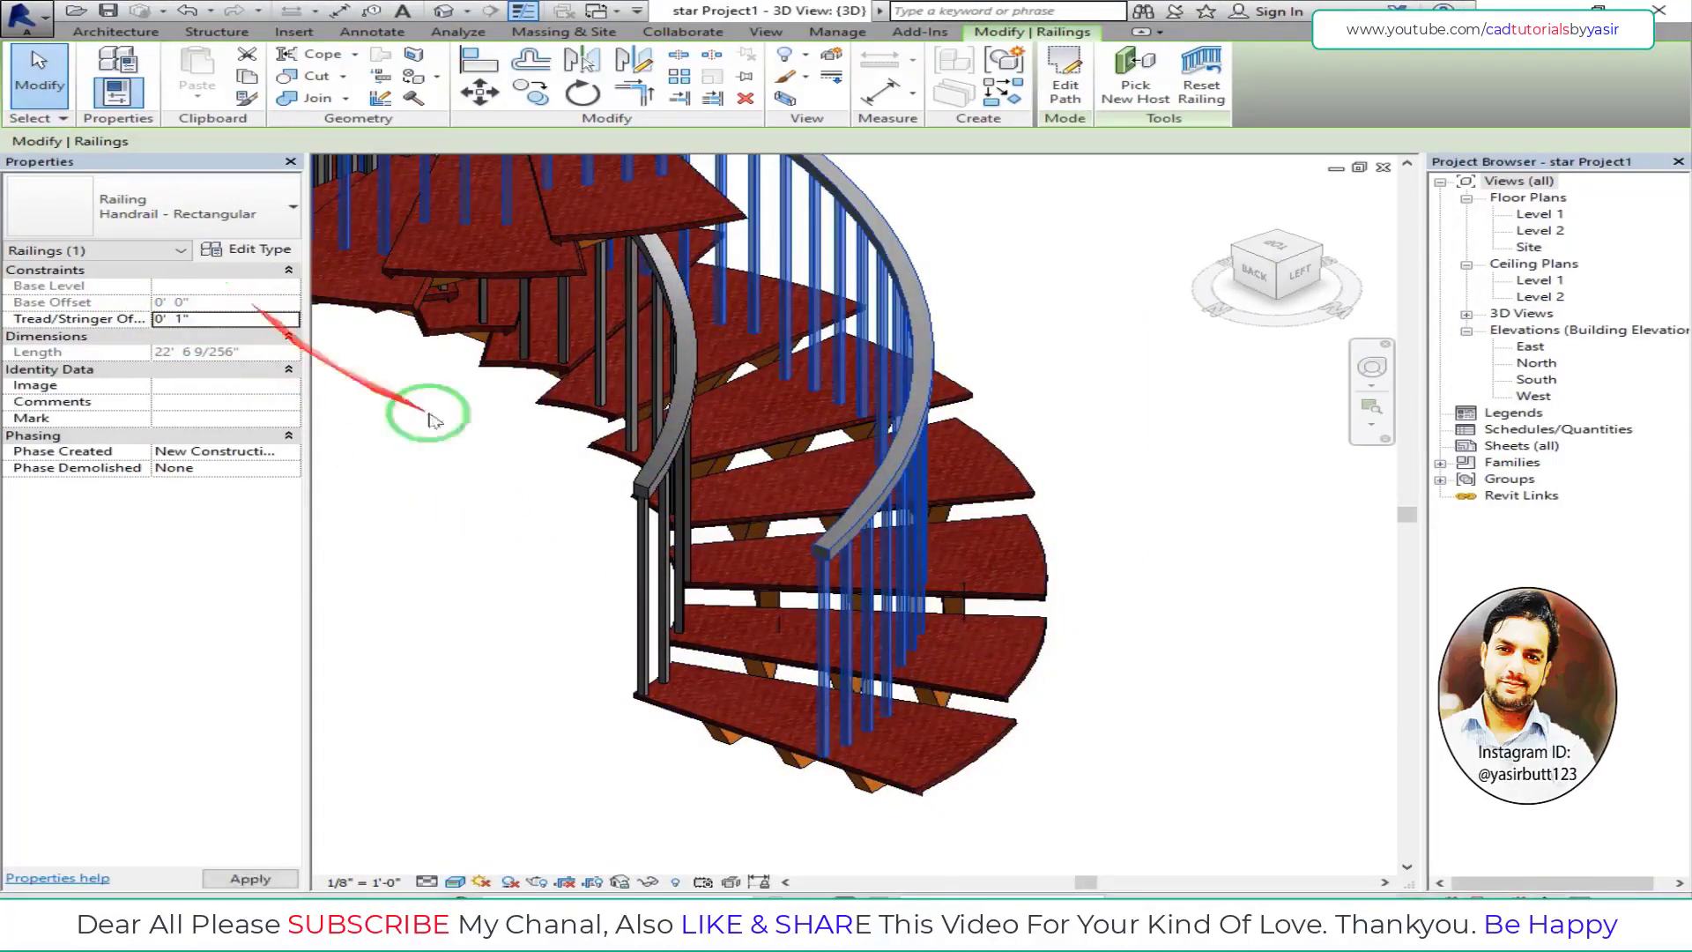
pyautogui.click(967, 577)
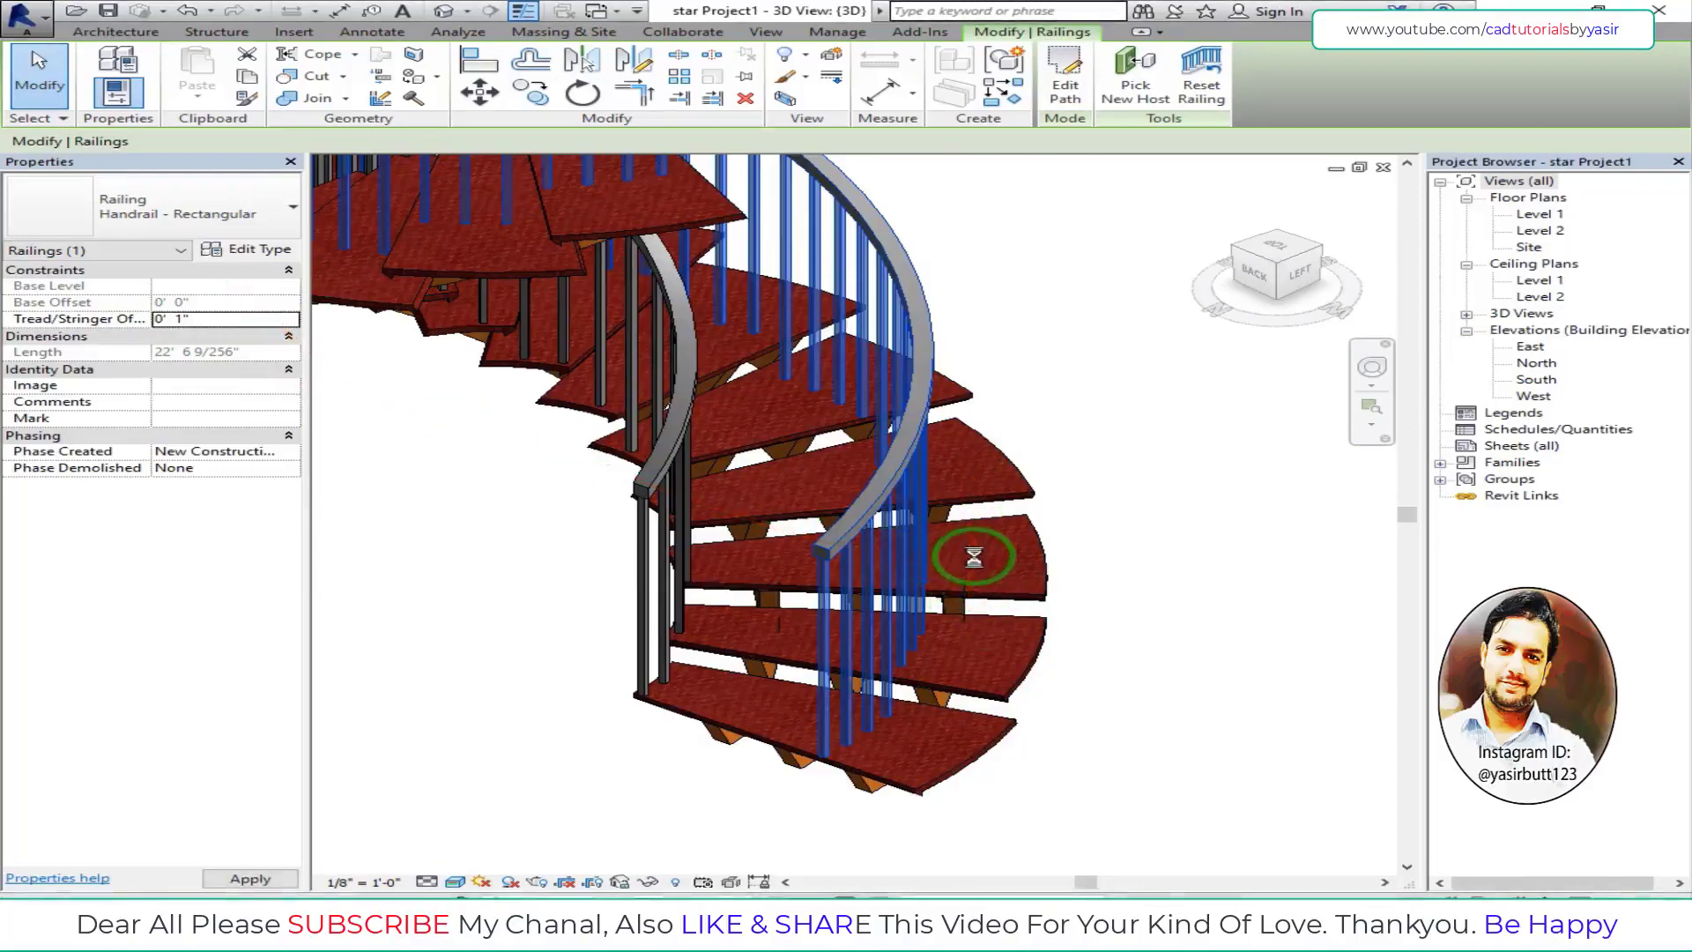
pyautogui.keyDown('shift'); pyautogui.moveTo(974, 557); pyautogui.dragTo(930, 282, button='middle'); pyautogui.keyUp('shift')
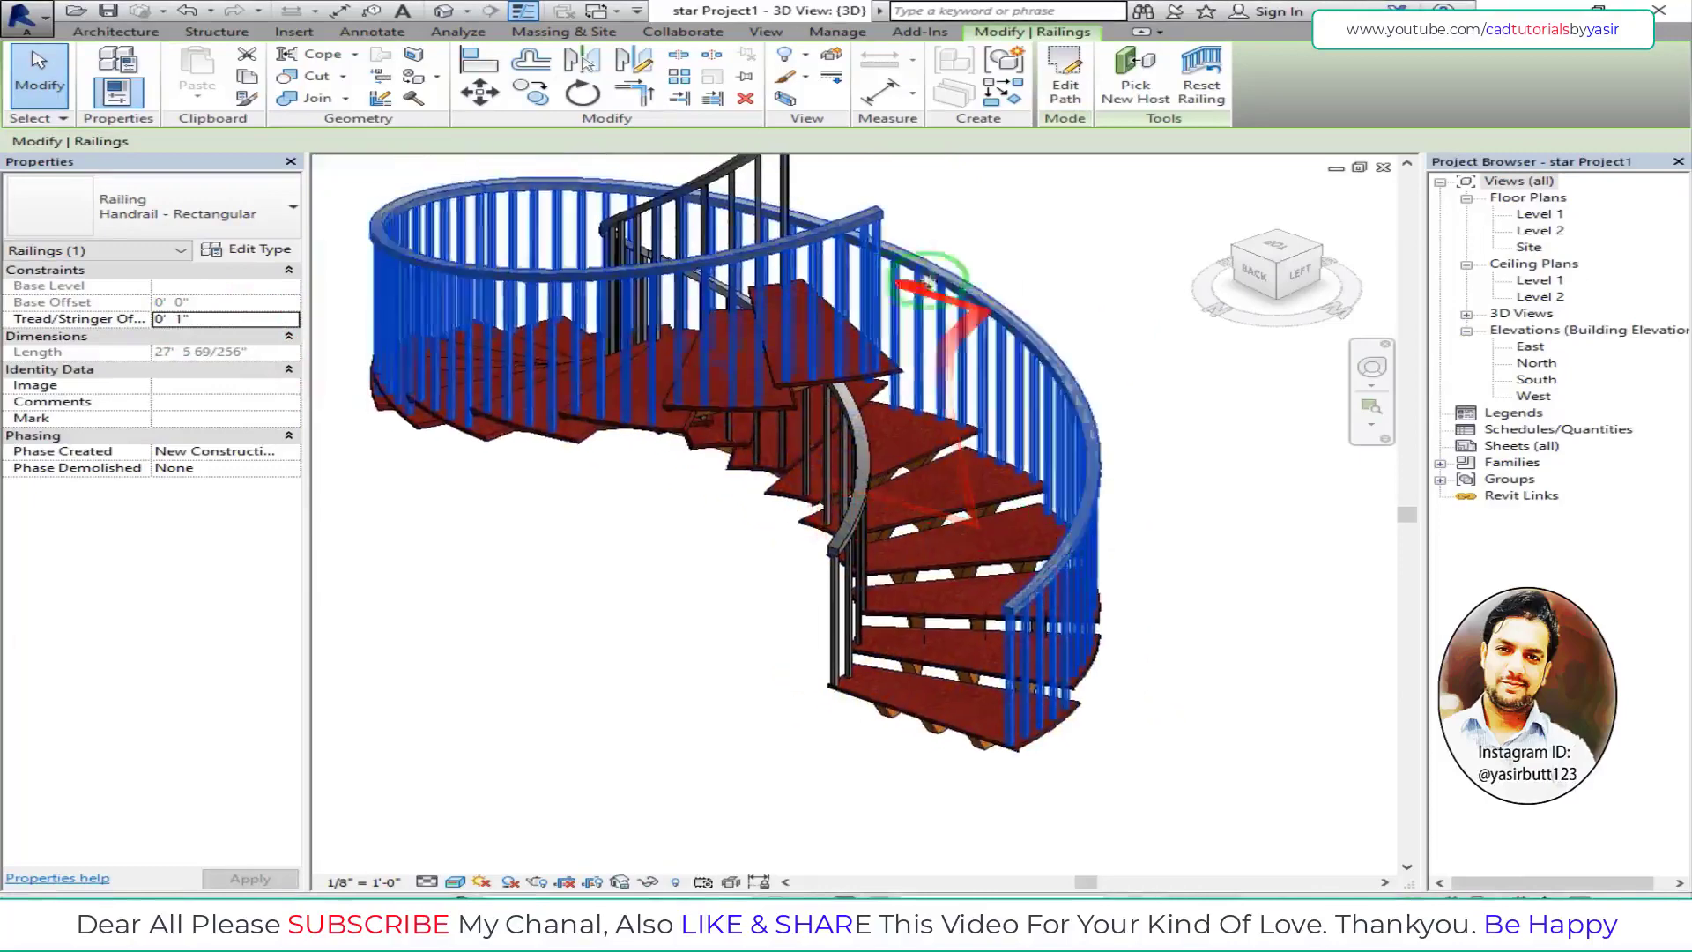
# - Open the railing type properties and move the dialog clear of the stair
pyautogui.click(247, 249)
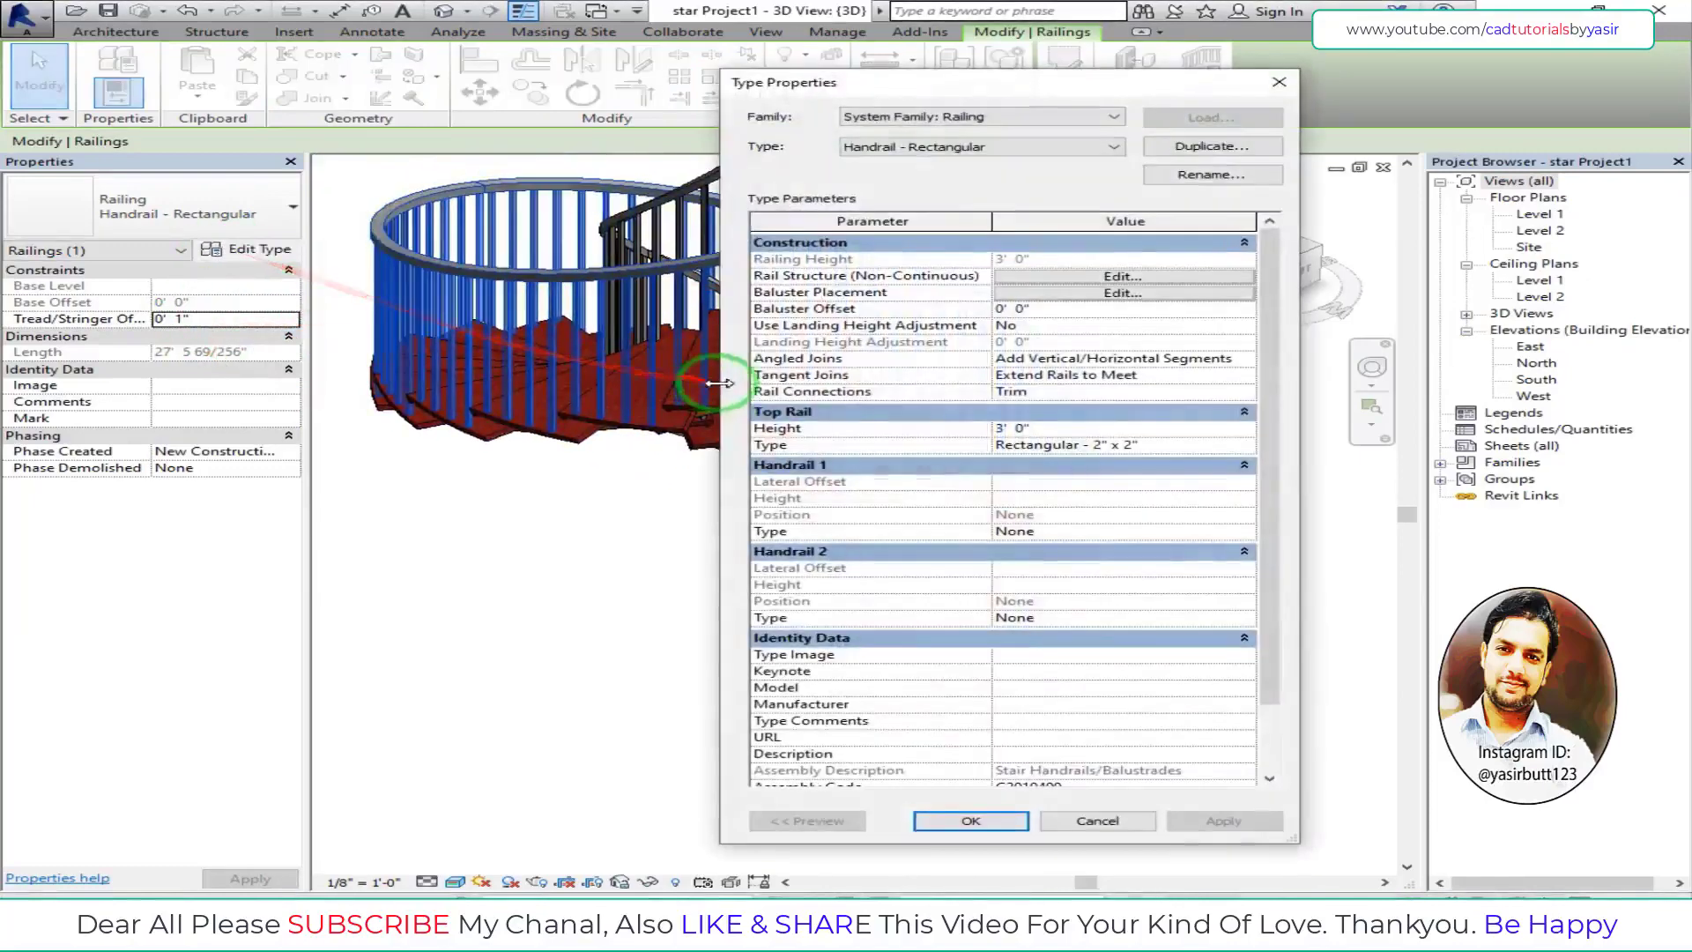
pyautogui.moveTo(1049, 82); pyautogui.dragTo(235, 51)
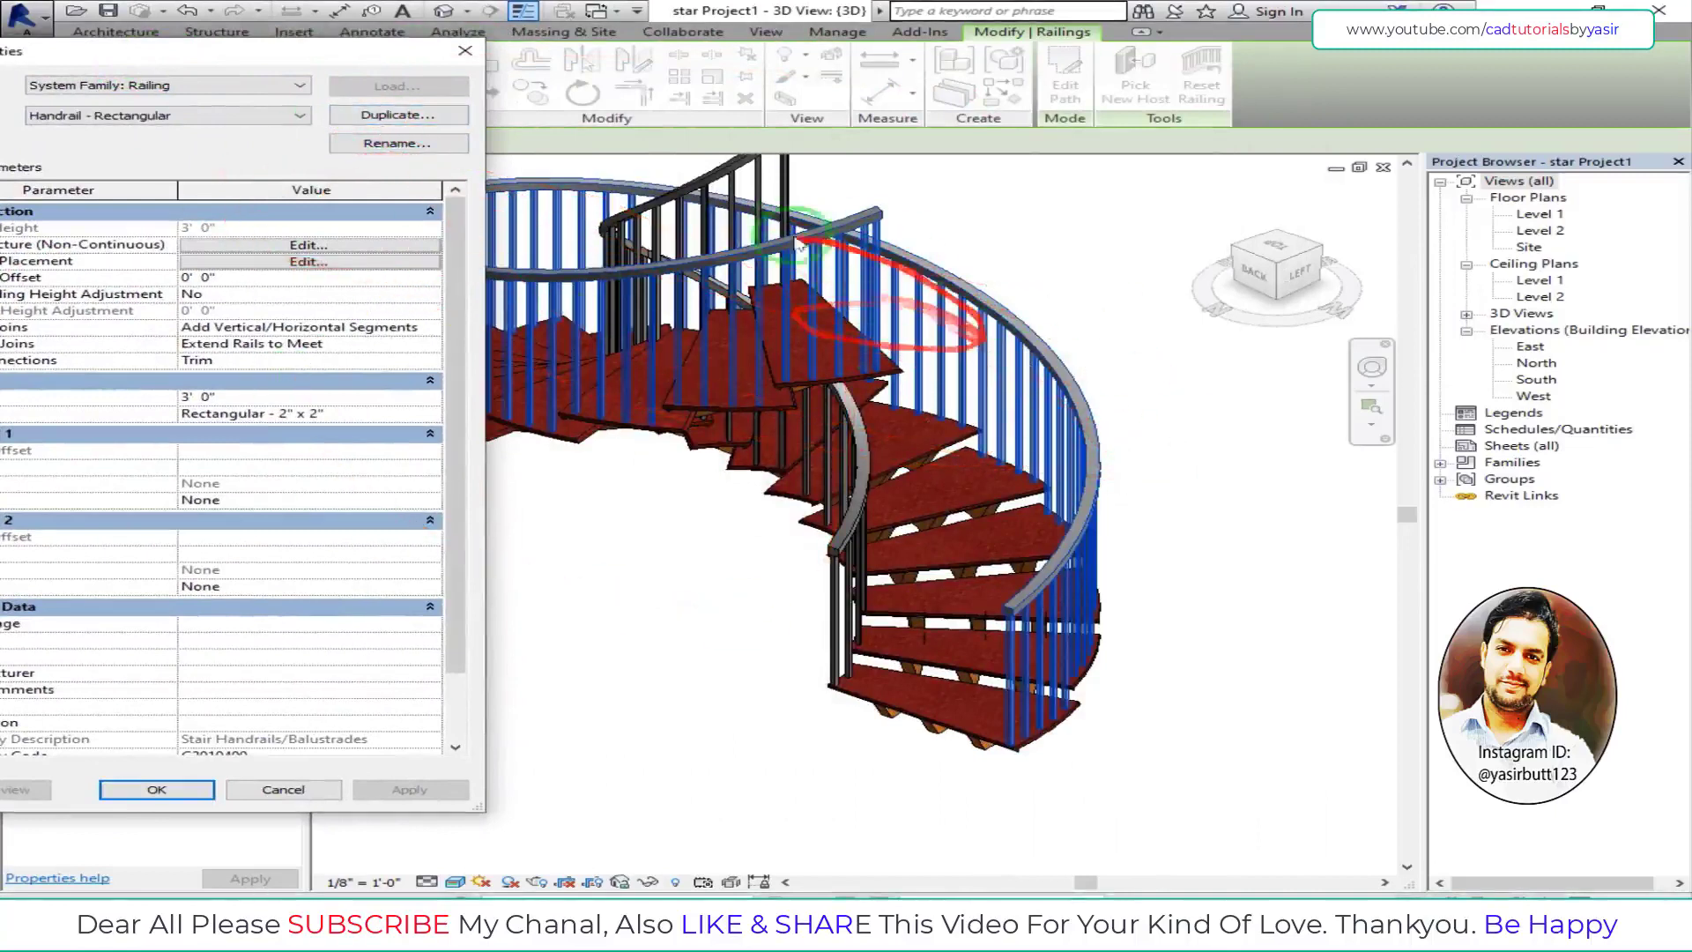
pyautogui.moveTo(130, 58)
pyautogui.mouseDown()
pyautogui.moveTo(1086, 132)
pyautogui.moveTo(1208, 123)
pyautogui.mouseUp()
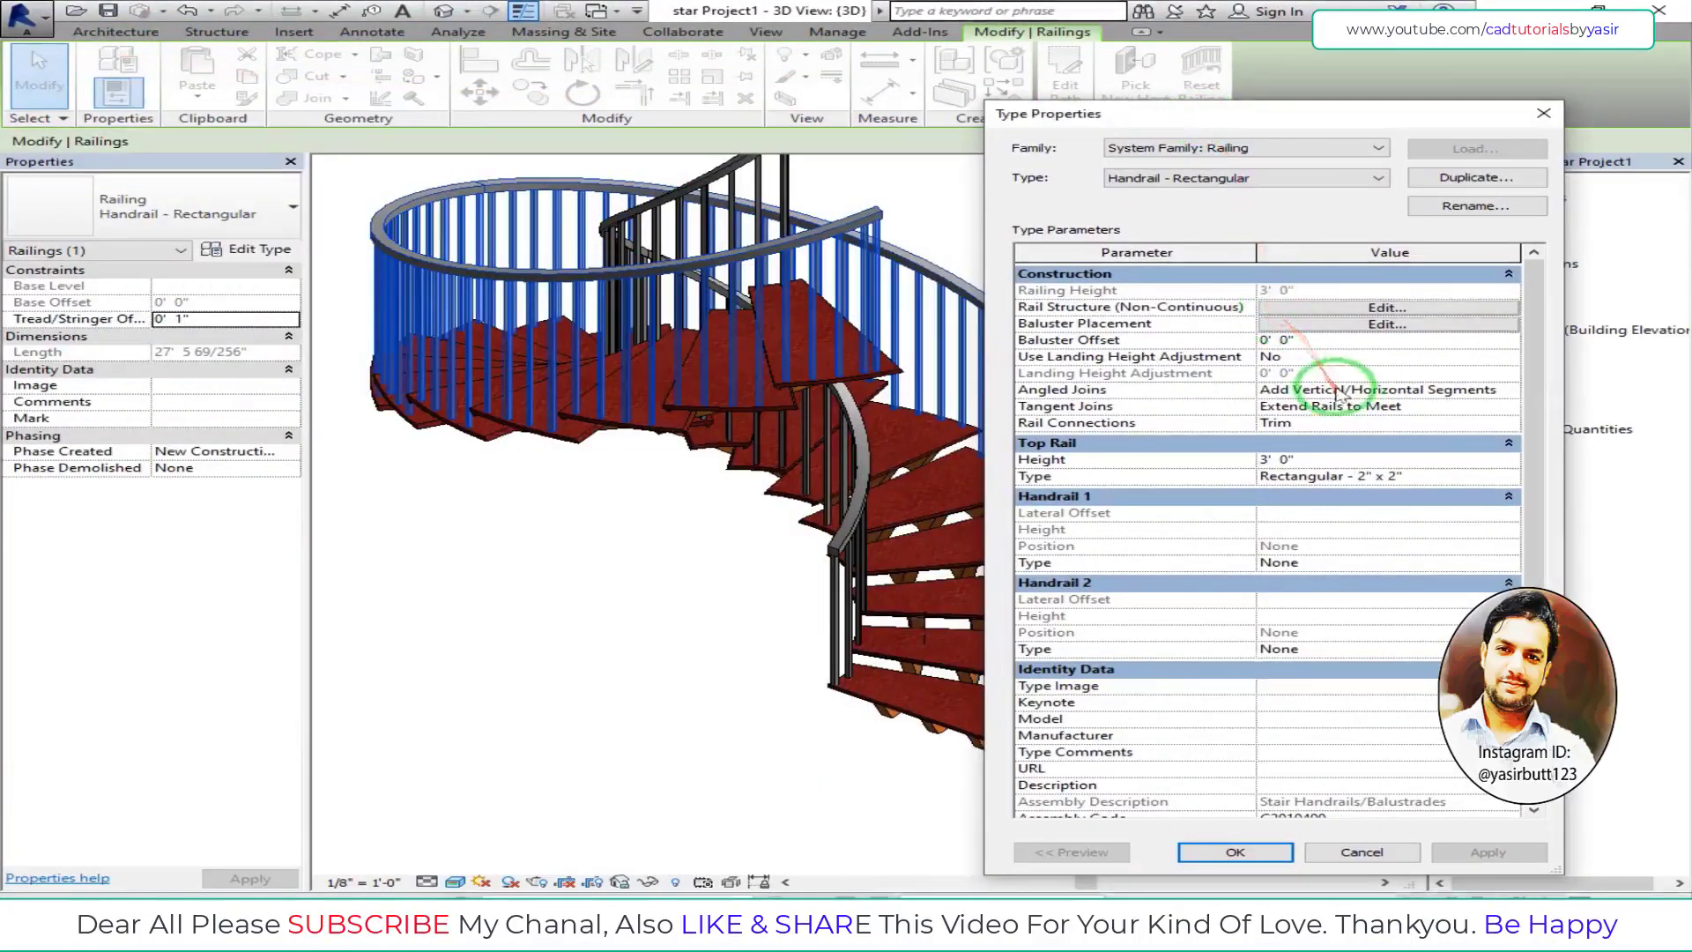
pyautogui.moveTo(1146, 112); pyautogui.dragTo(1191, 54)
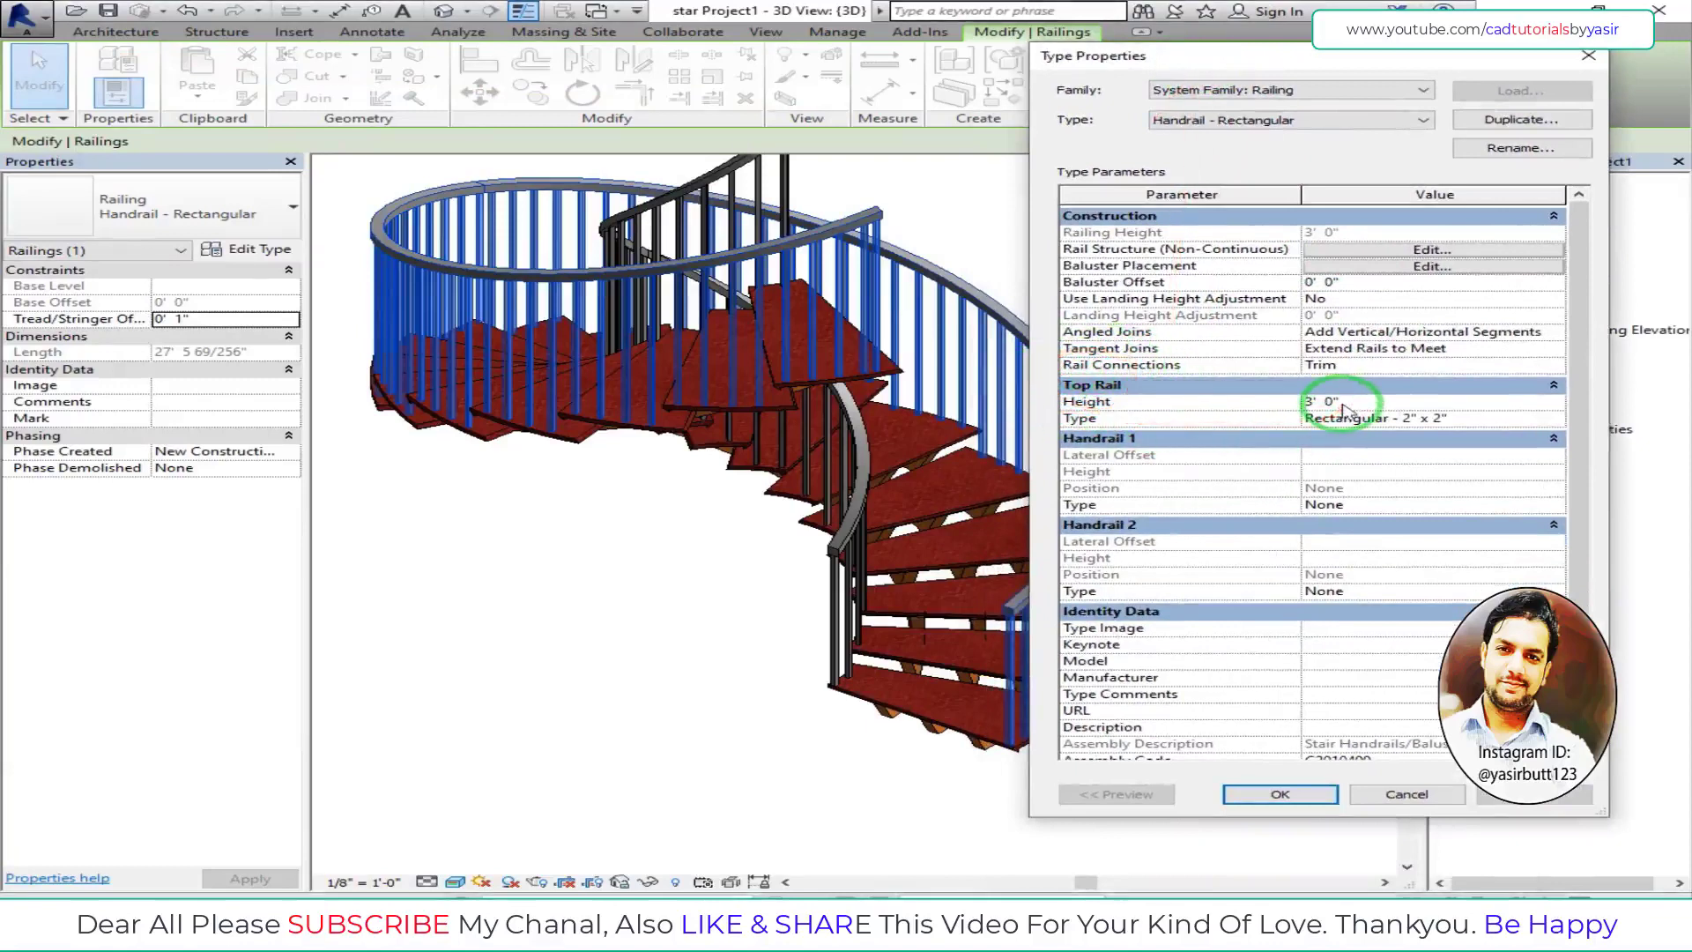
pyautogui.moveTo(1226, 68); pyautogui.dragTo(1282, 79)
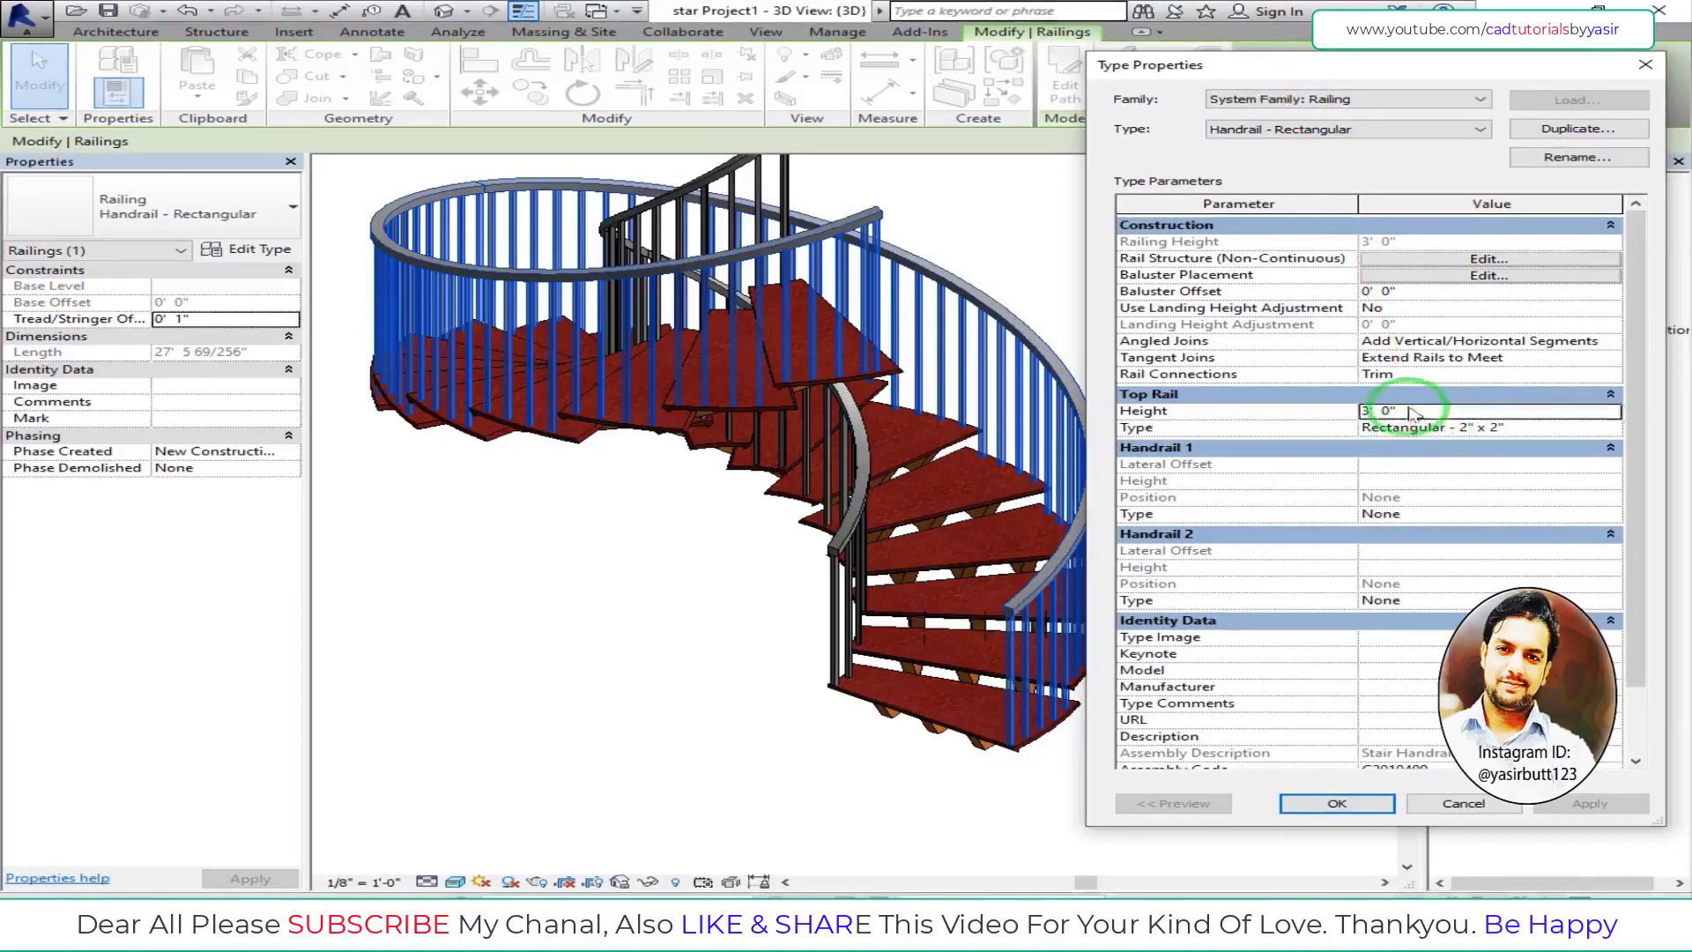
# - Set Top Rail Height to 2' 0" and rail type Circular - 1 1/2", then apply
pyautogui.doubleClick(1370, 410)
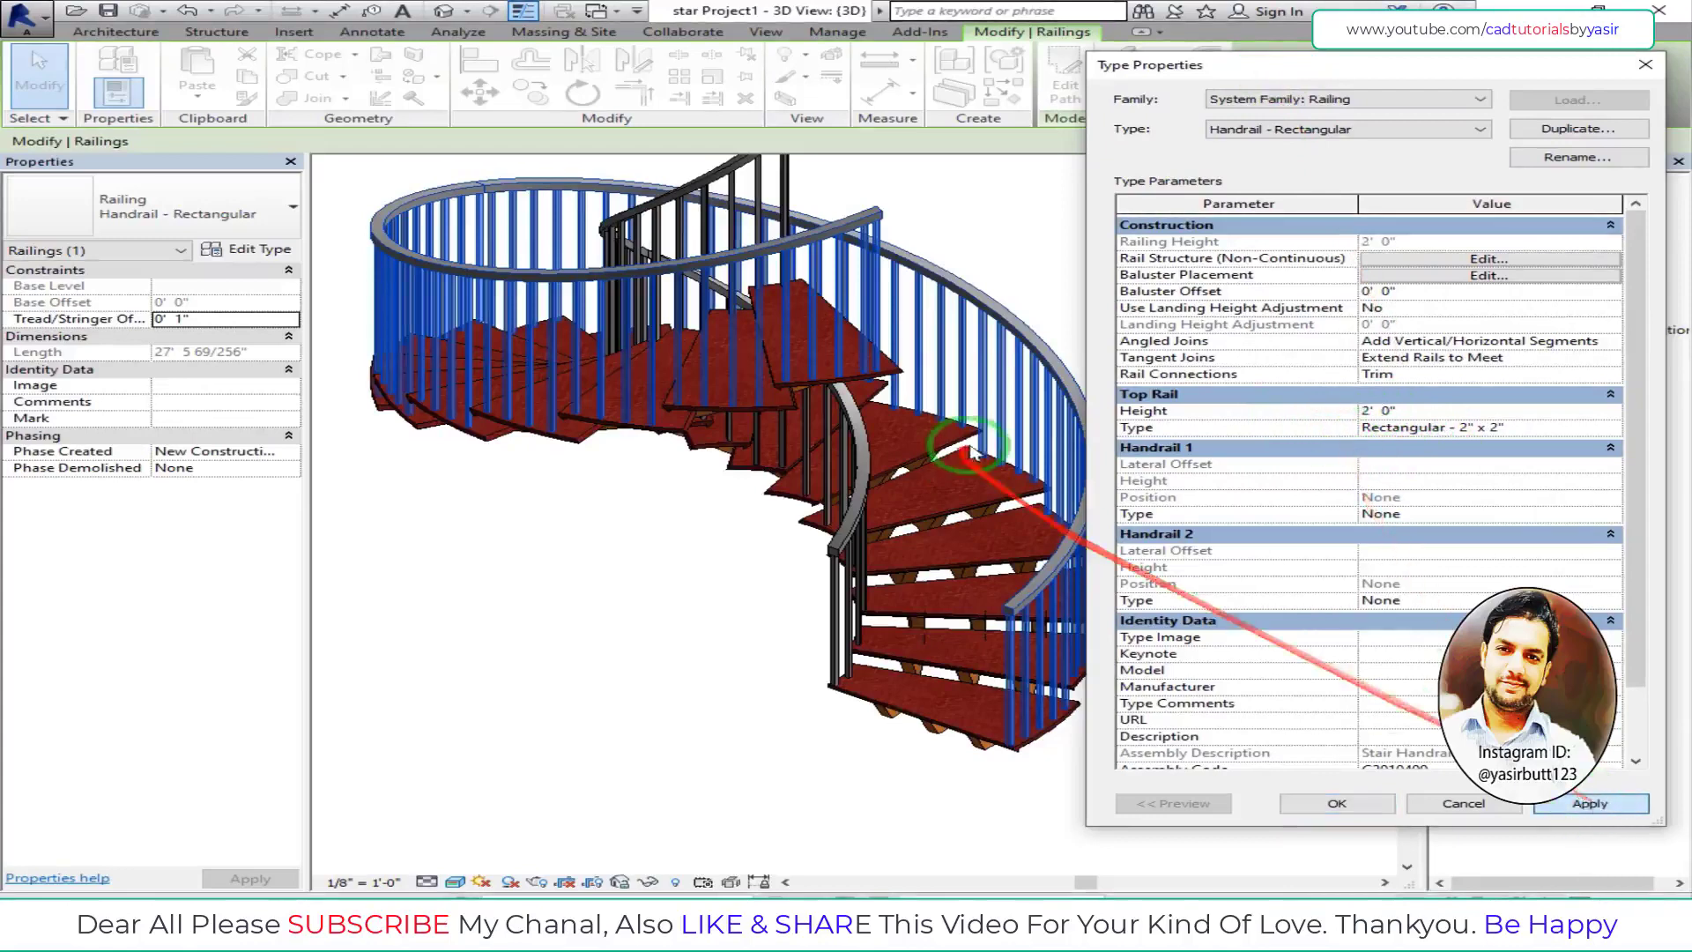
pyautogui.click(972, 315)
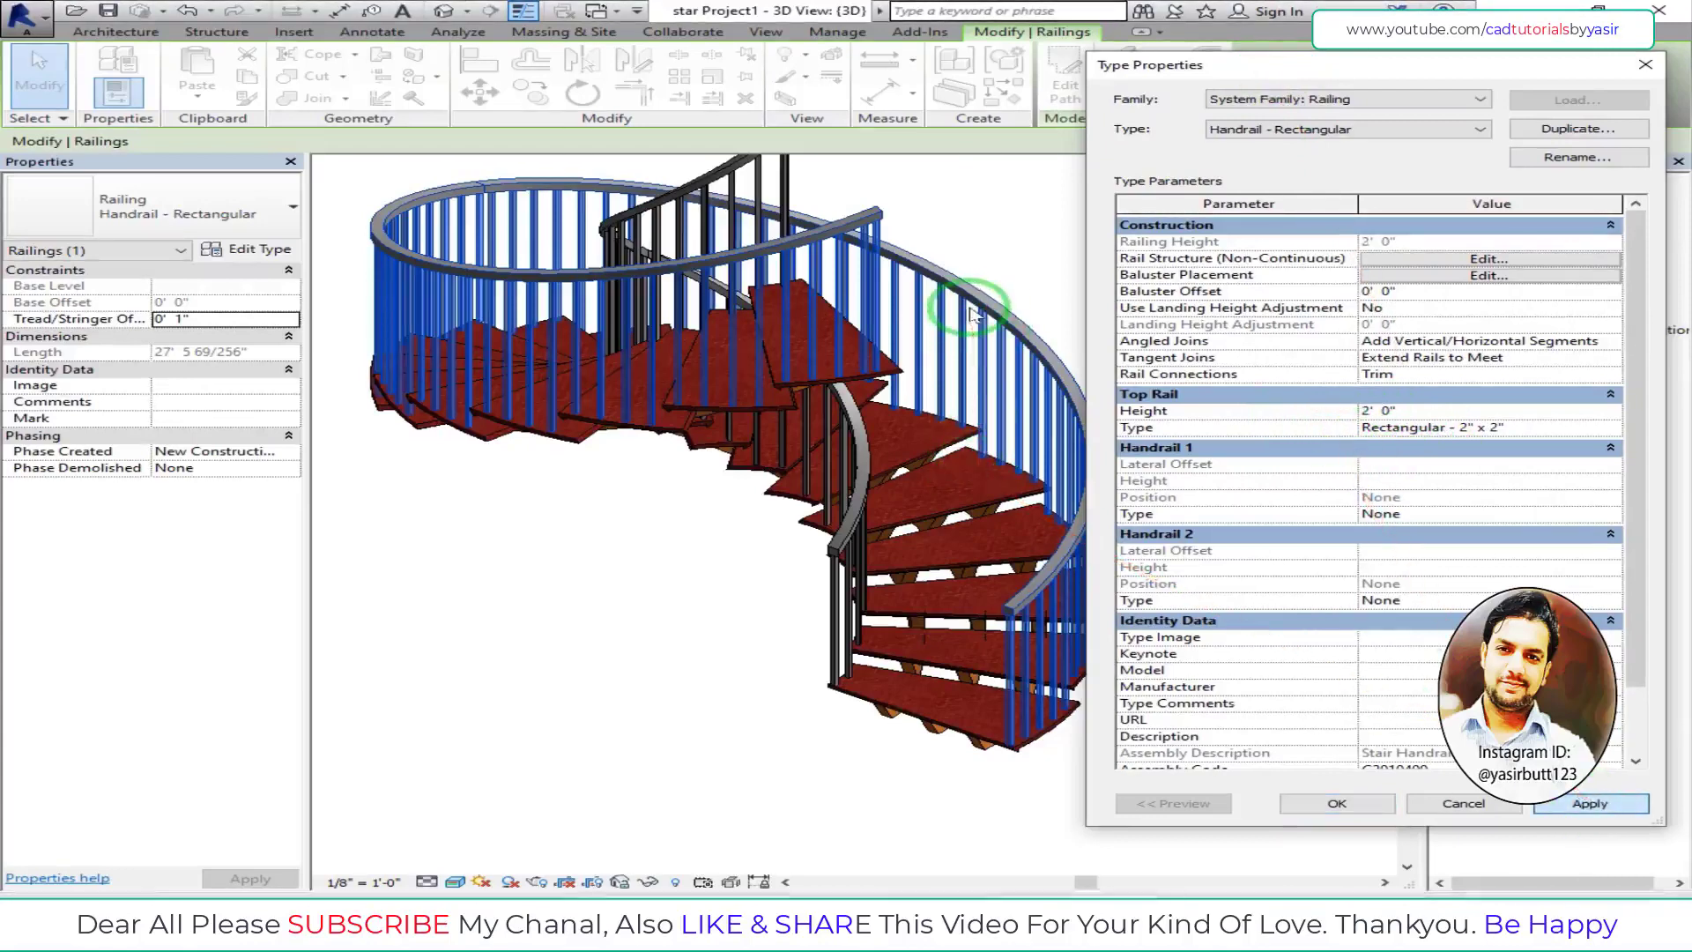
pyautogui.click(972, 377)
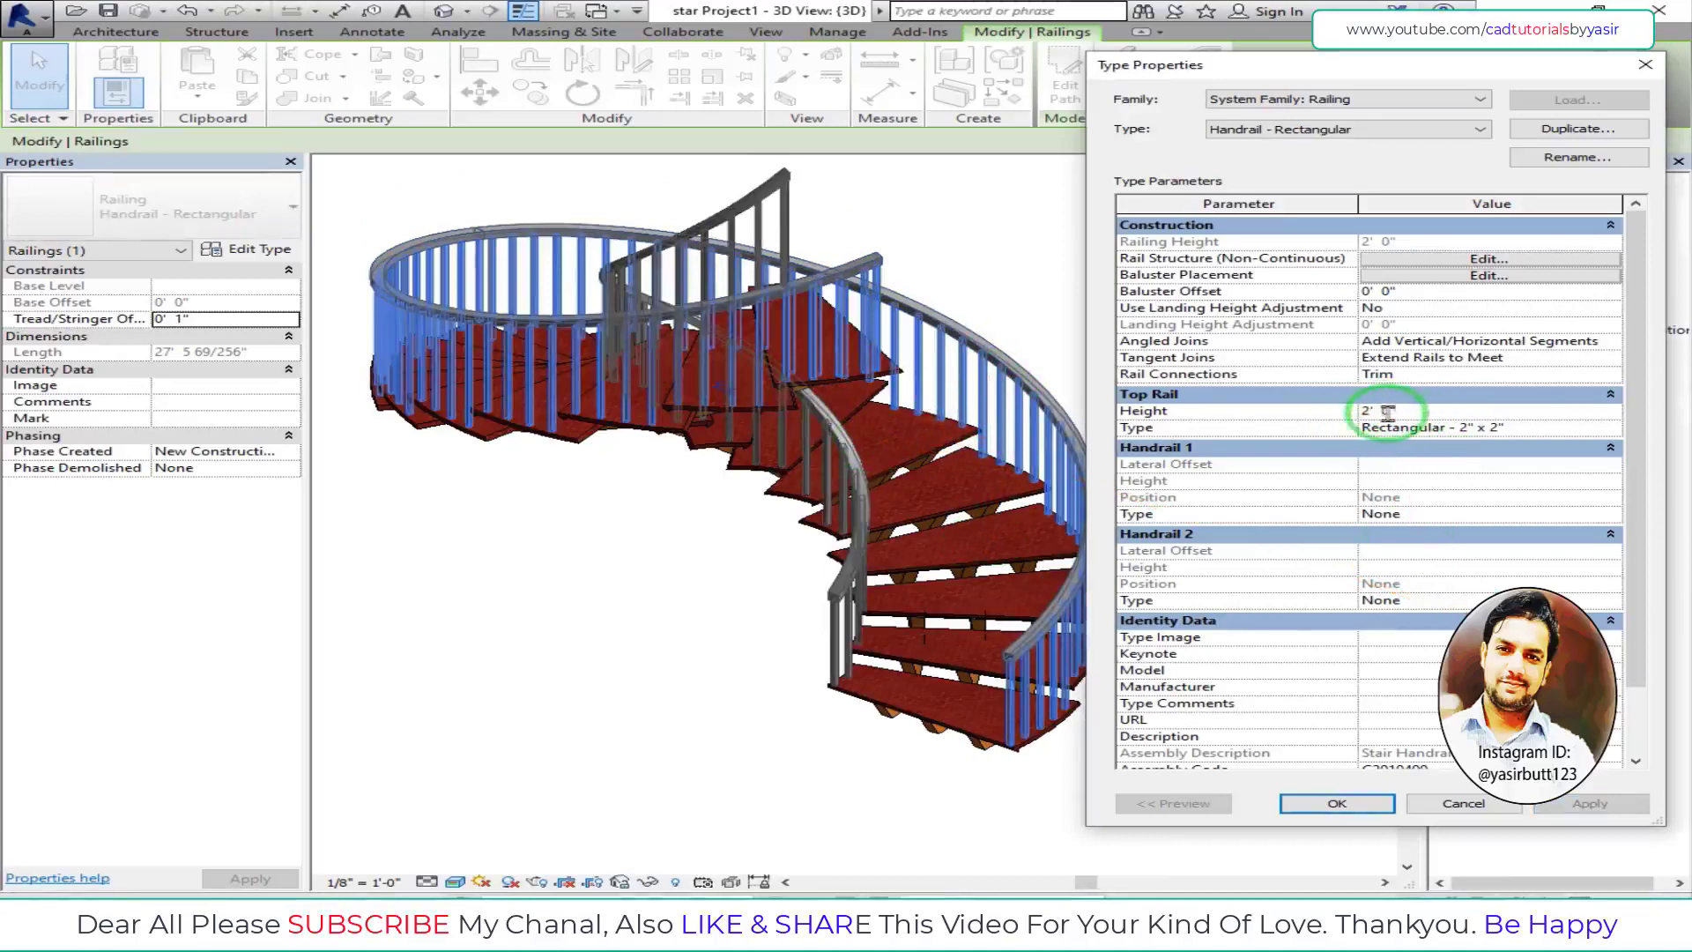
pyautogui.click(1403, 413)
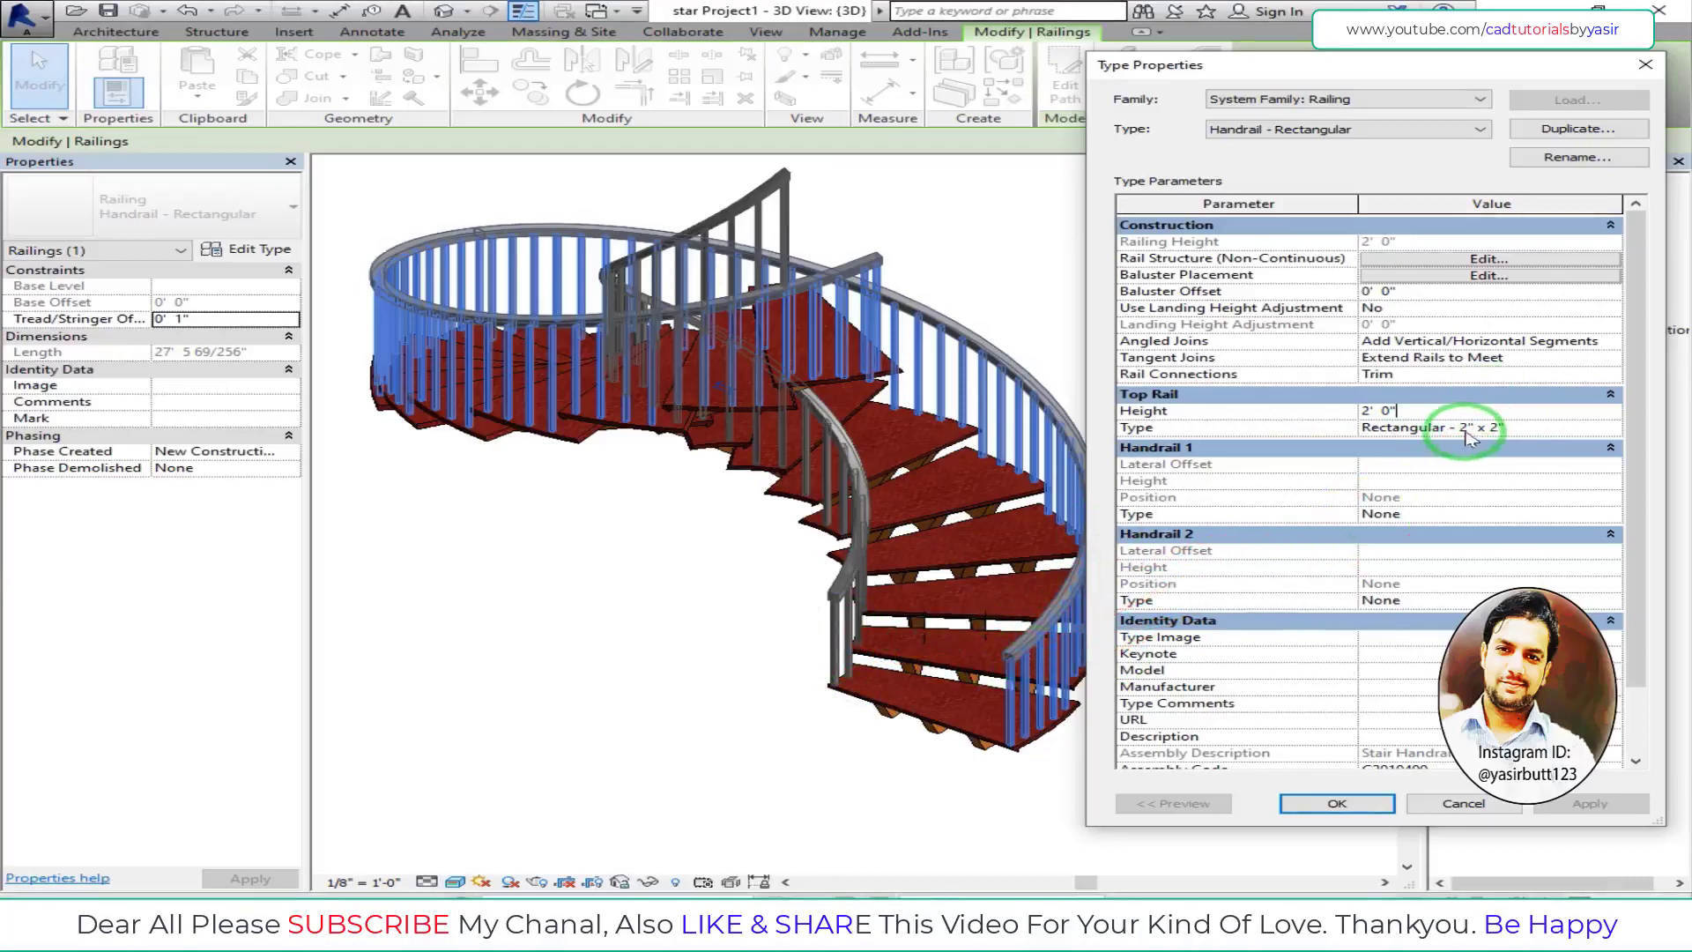
pyautogui.click(1609, 428)
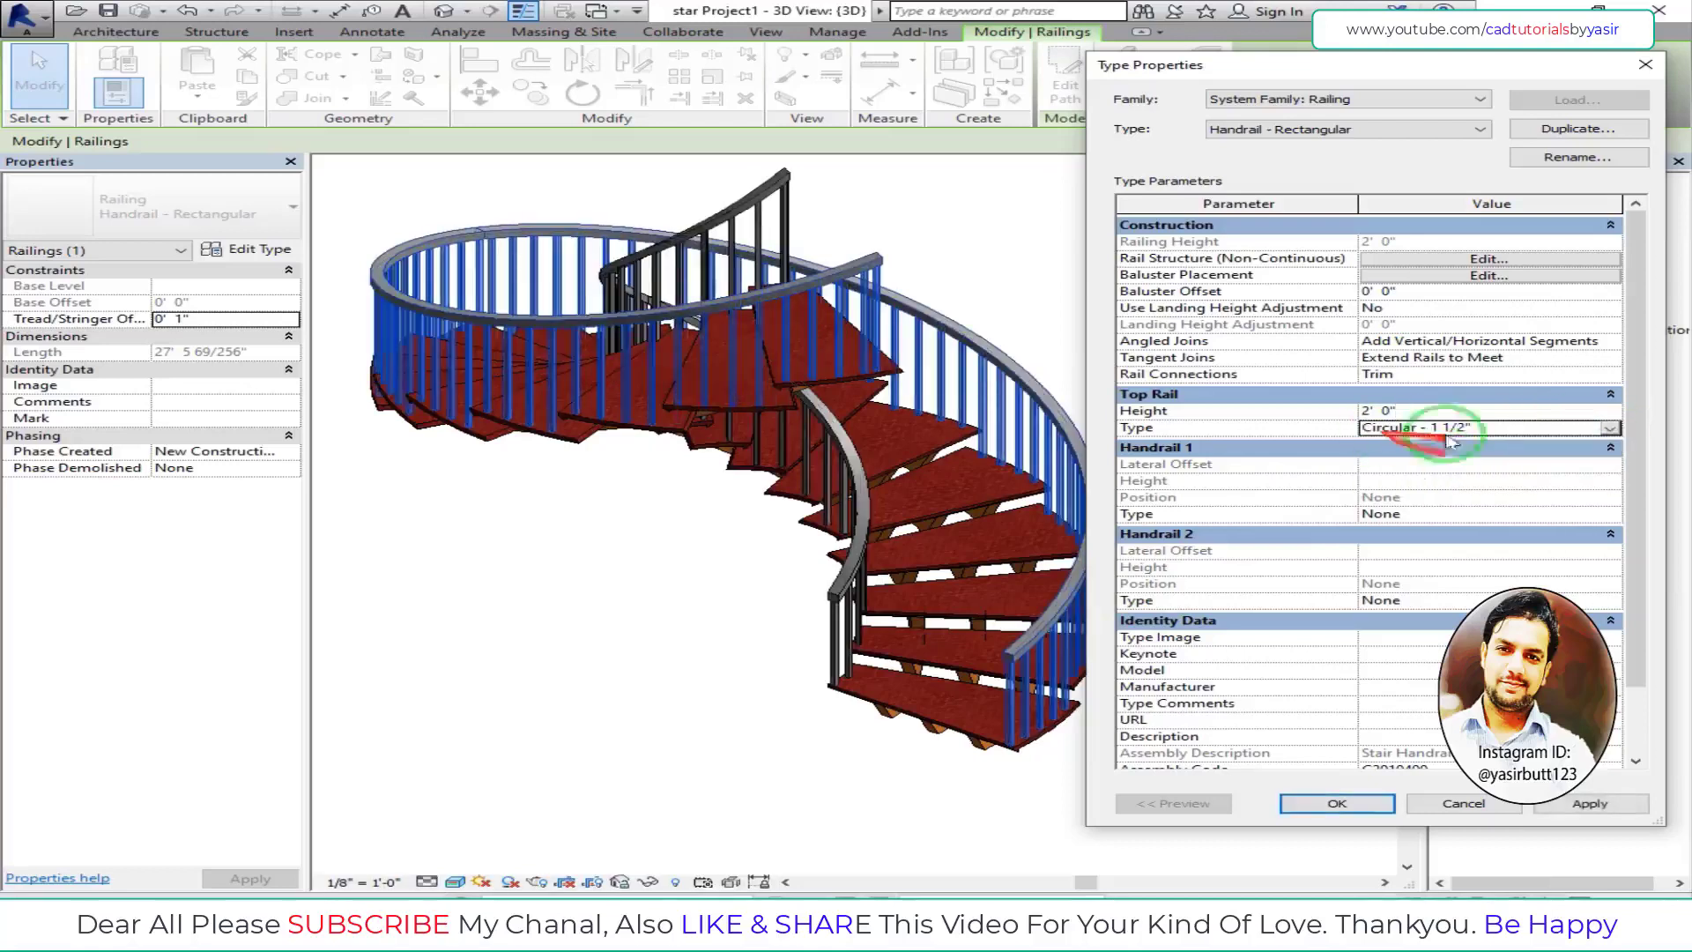
pyautogui.click(1602, 803)
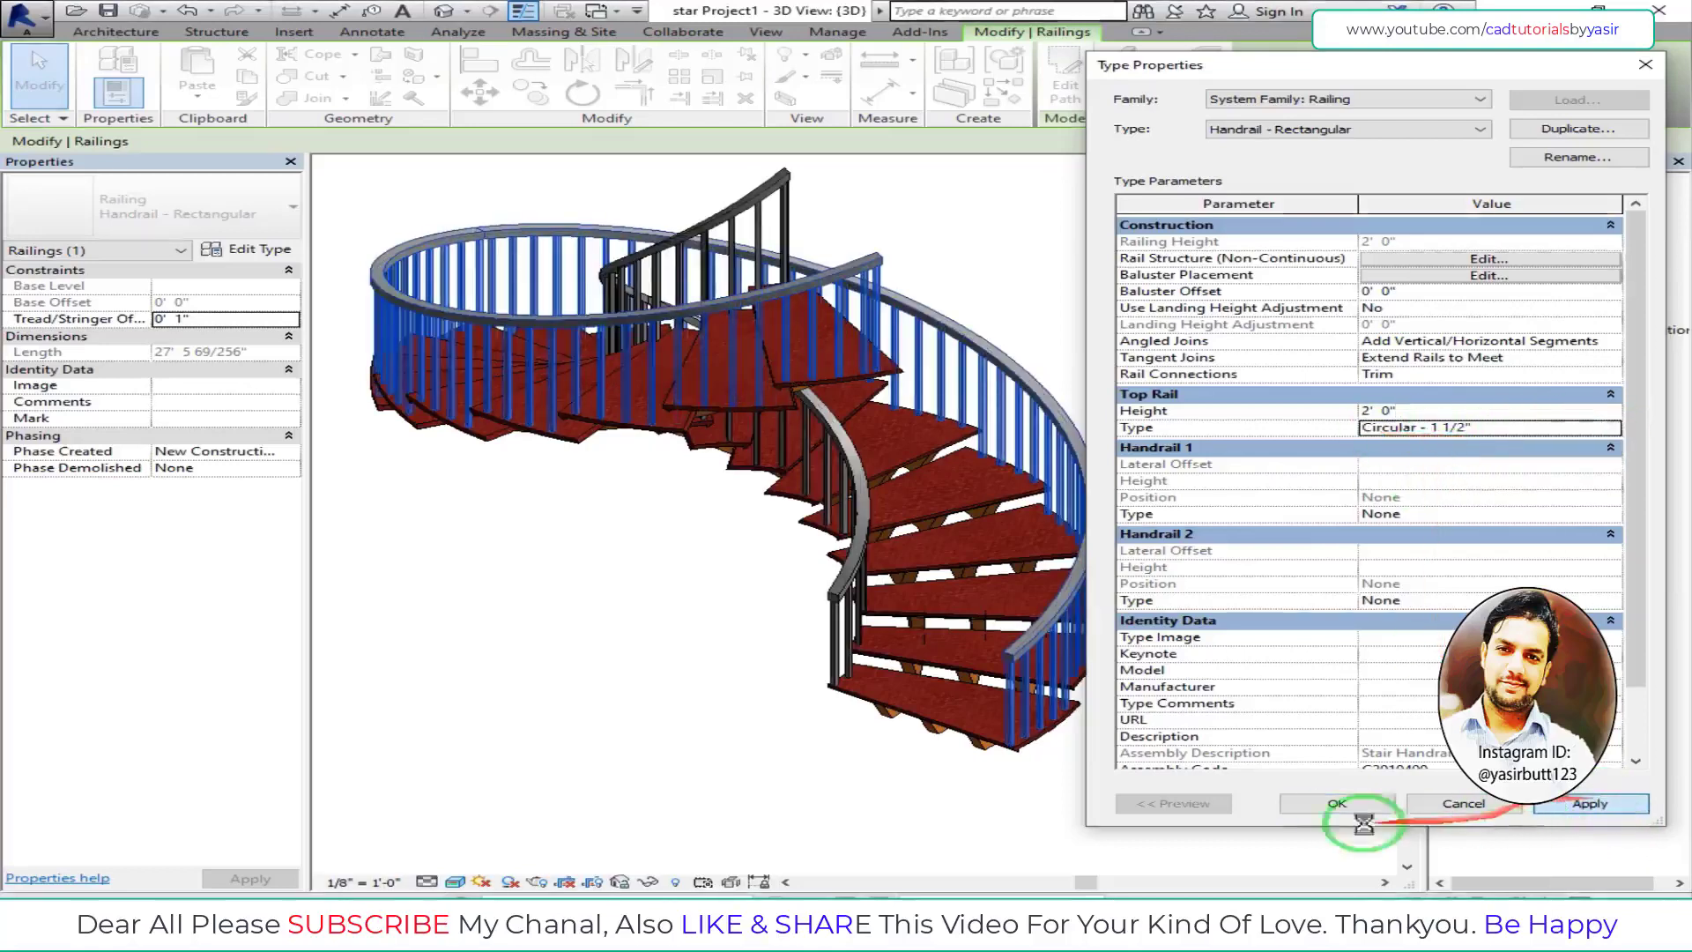
pyautogui.click(1330, 805)
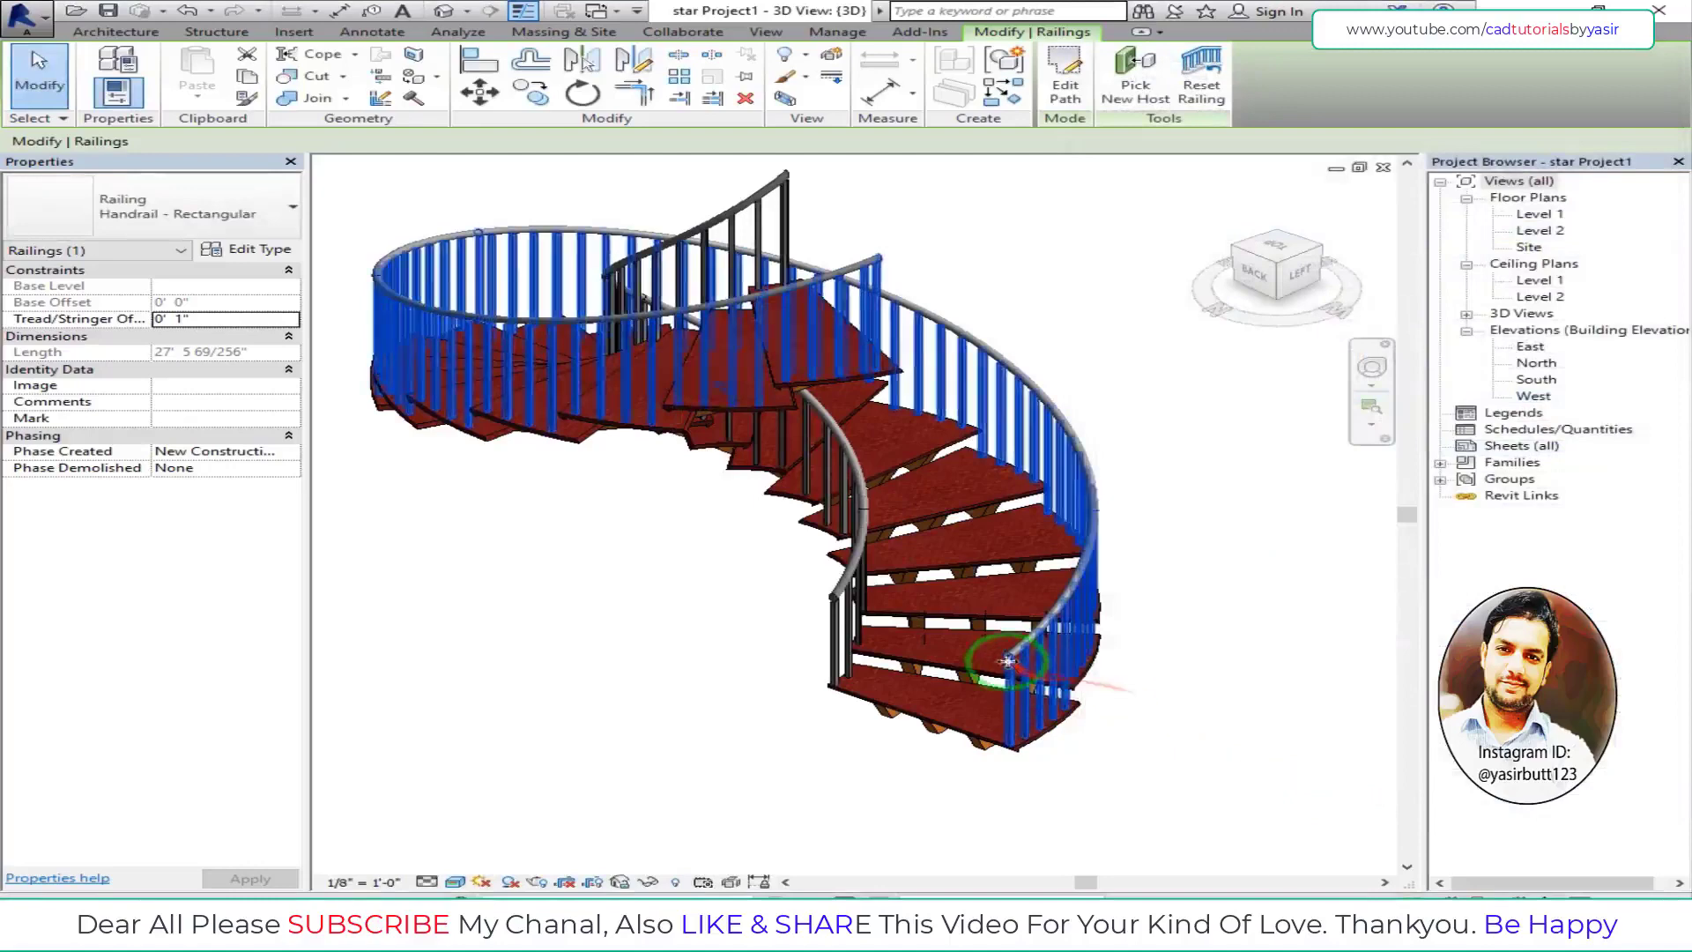
# - Inspect the empty rail structure settings, close the type dialogs, and reframe the stair
pyautogui.scroll(5, 975, 691)
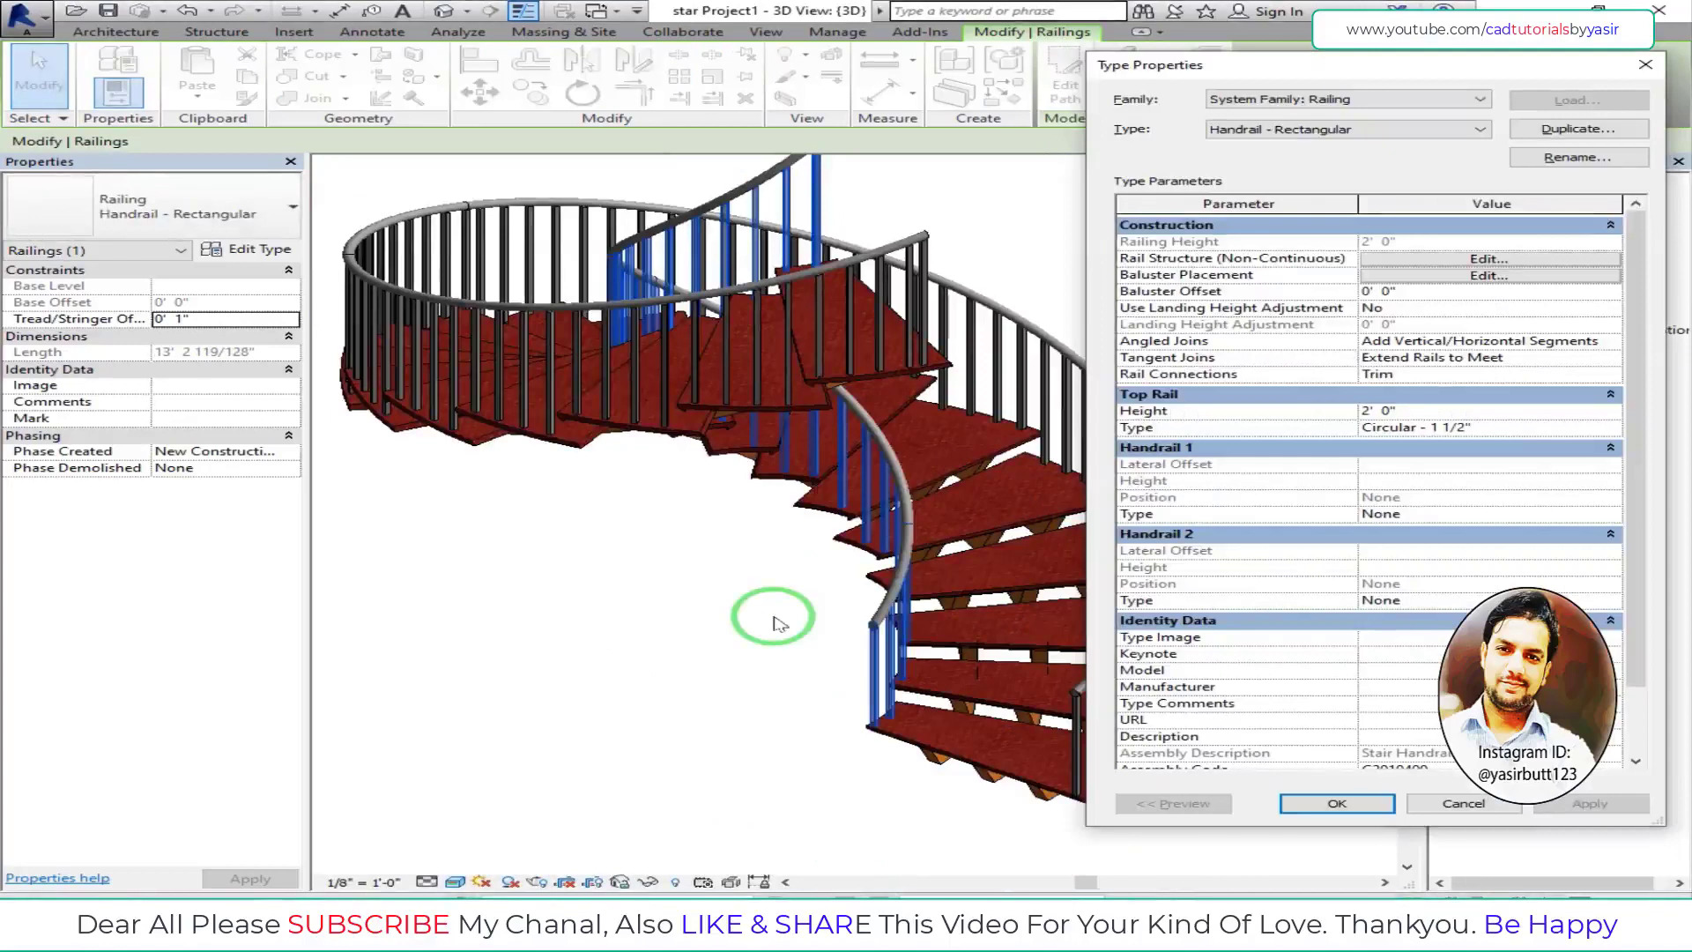
pyautogui.click(1403, 258)
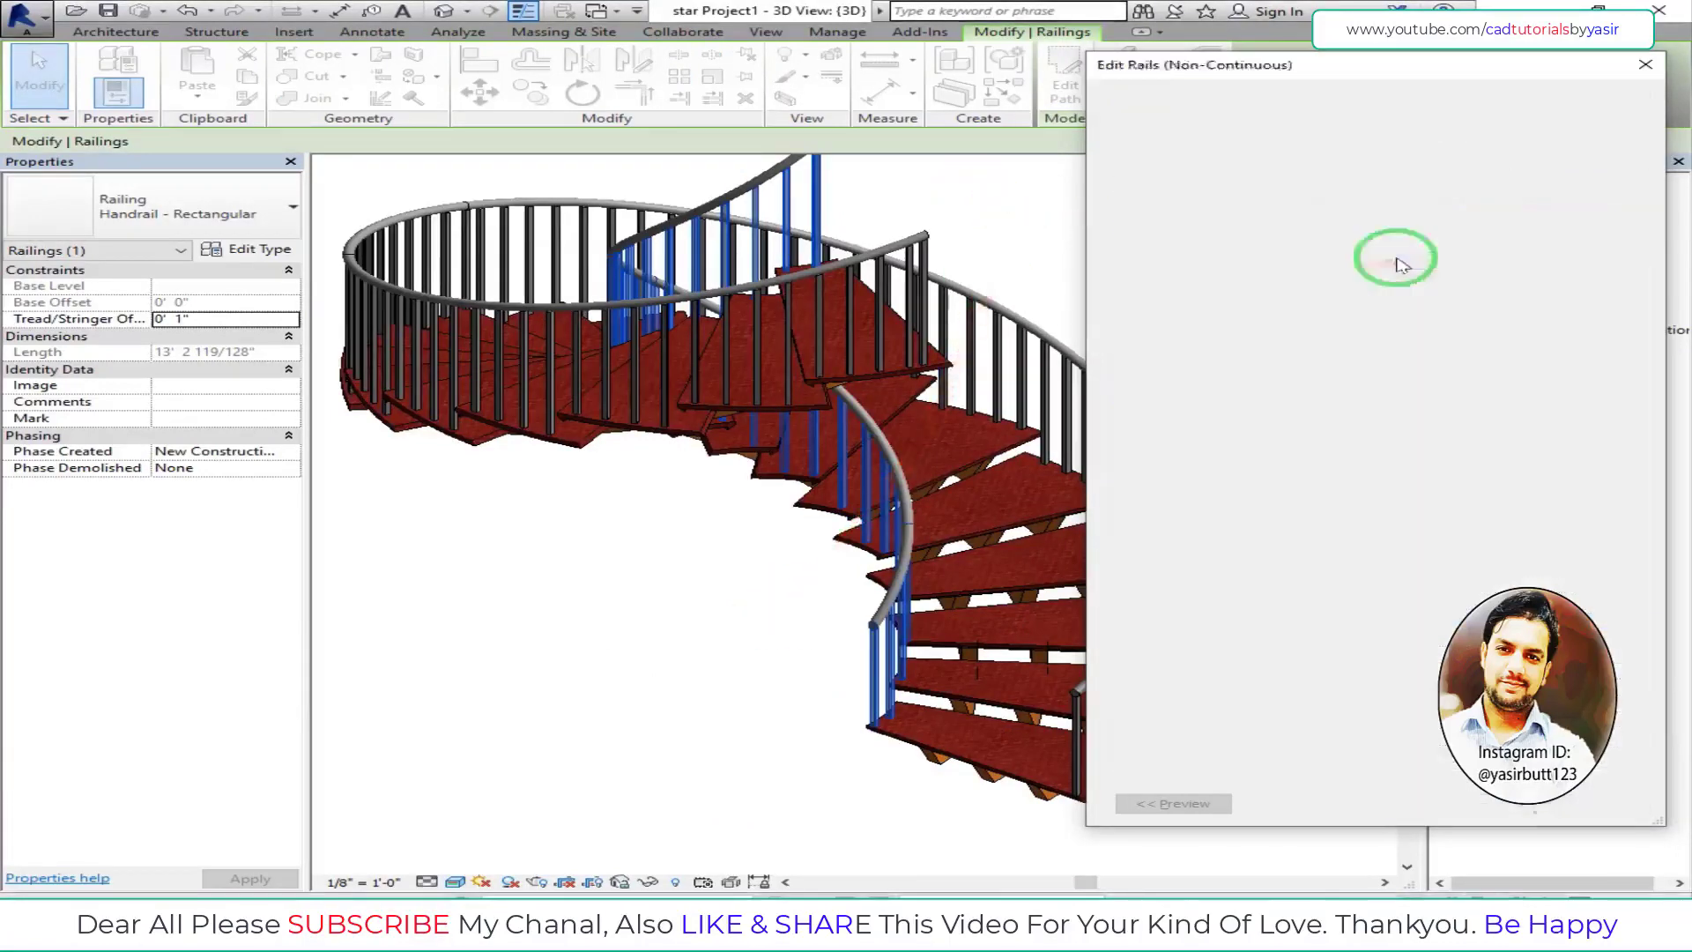
pyautogui.moveTo(1247, 66); pyautogui.dragTo(1006, 61)
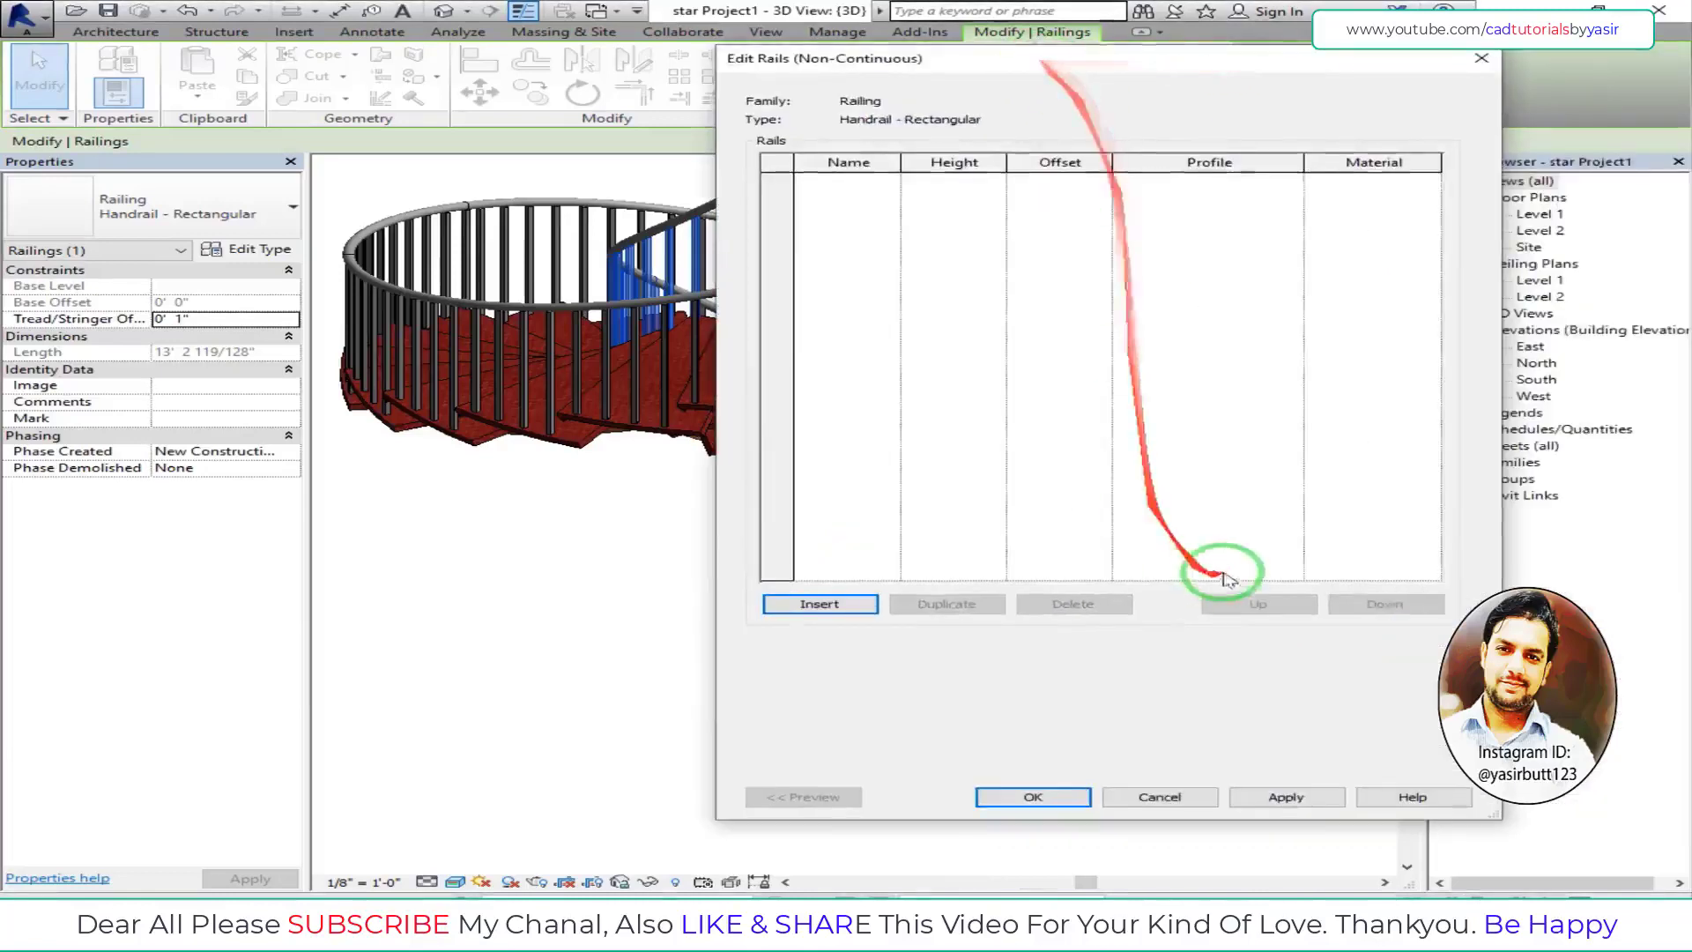
pyautogui.click(1154, 797)
pyautogui.moveTo(1137, 67); pyautogui.dragTo(1186, 67)
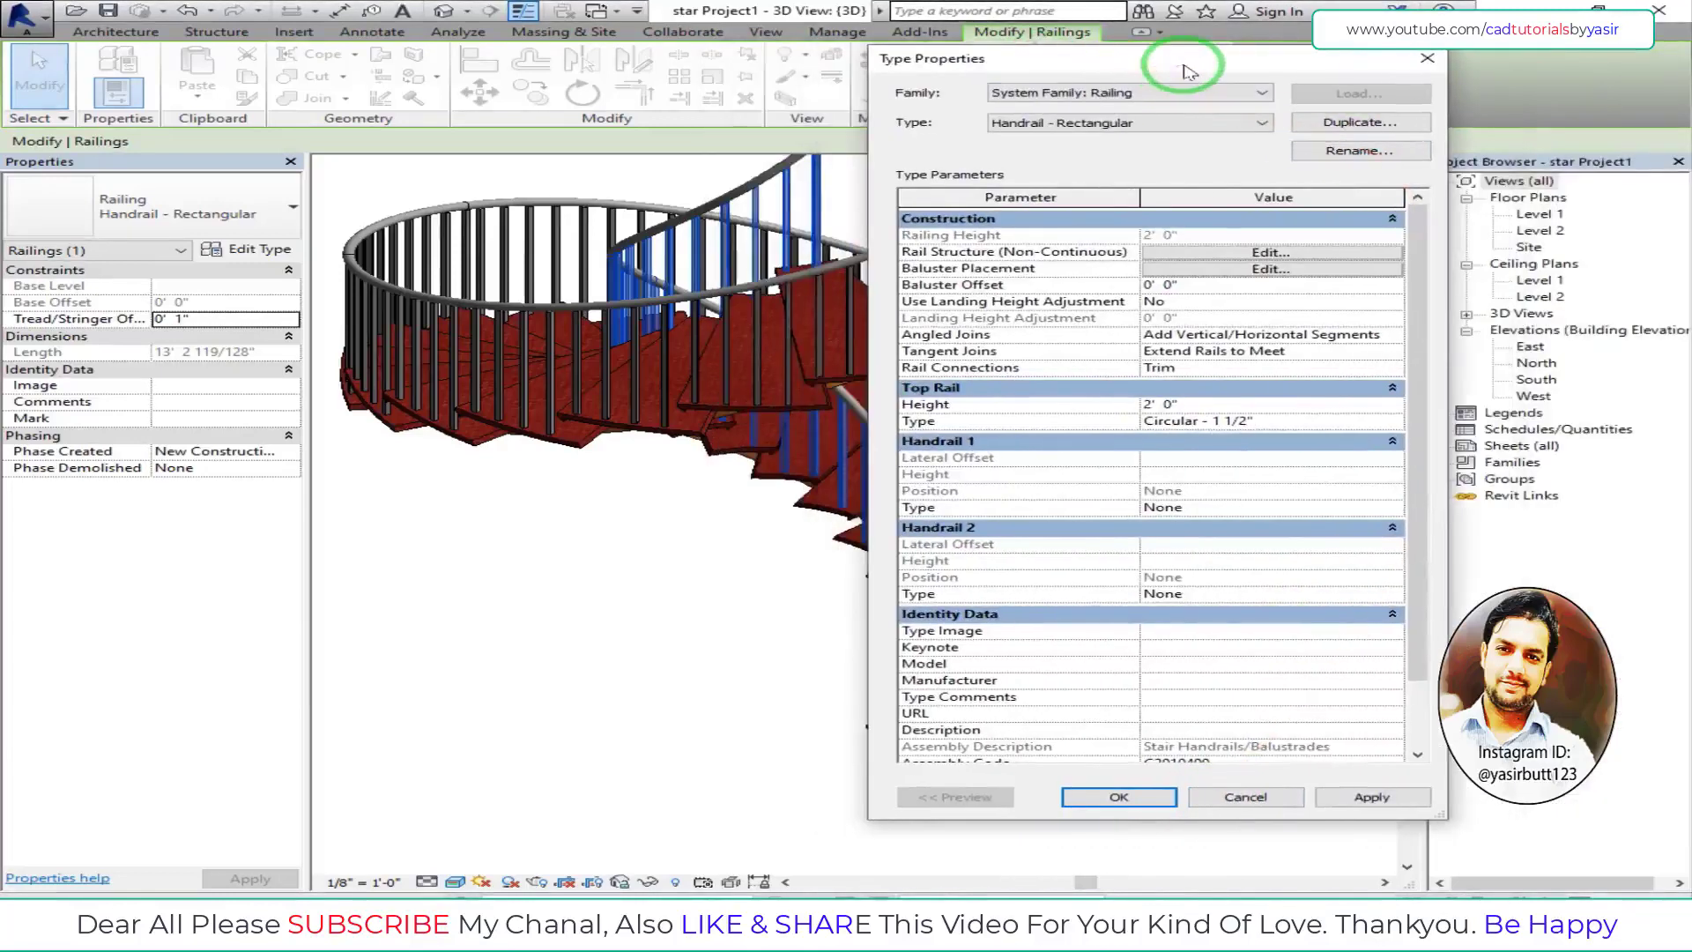
pyautogui.click(1269, 797)
pyautogui.keyDown('shift'); pyautogui.moveTo(992, 551); pyautogui.dragTo(1033, 561, button='middle'); pyautogui.keyUp('shift')
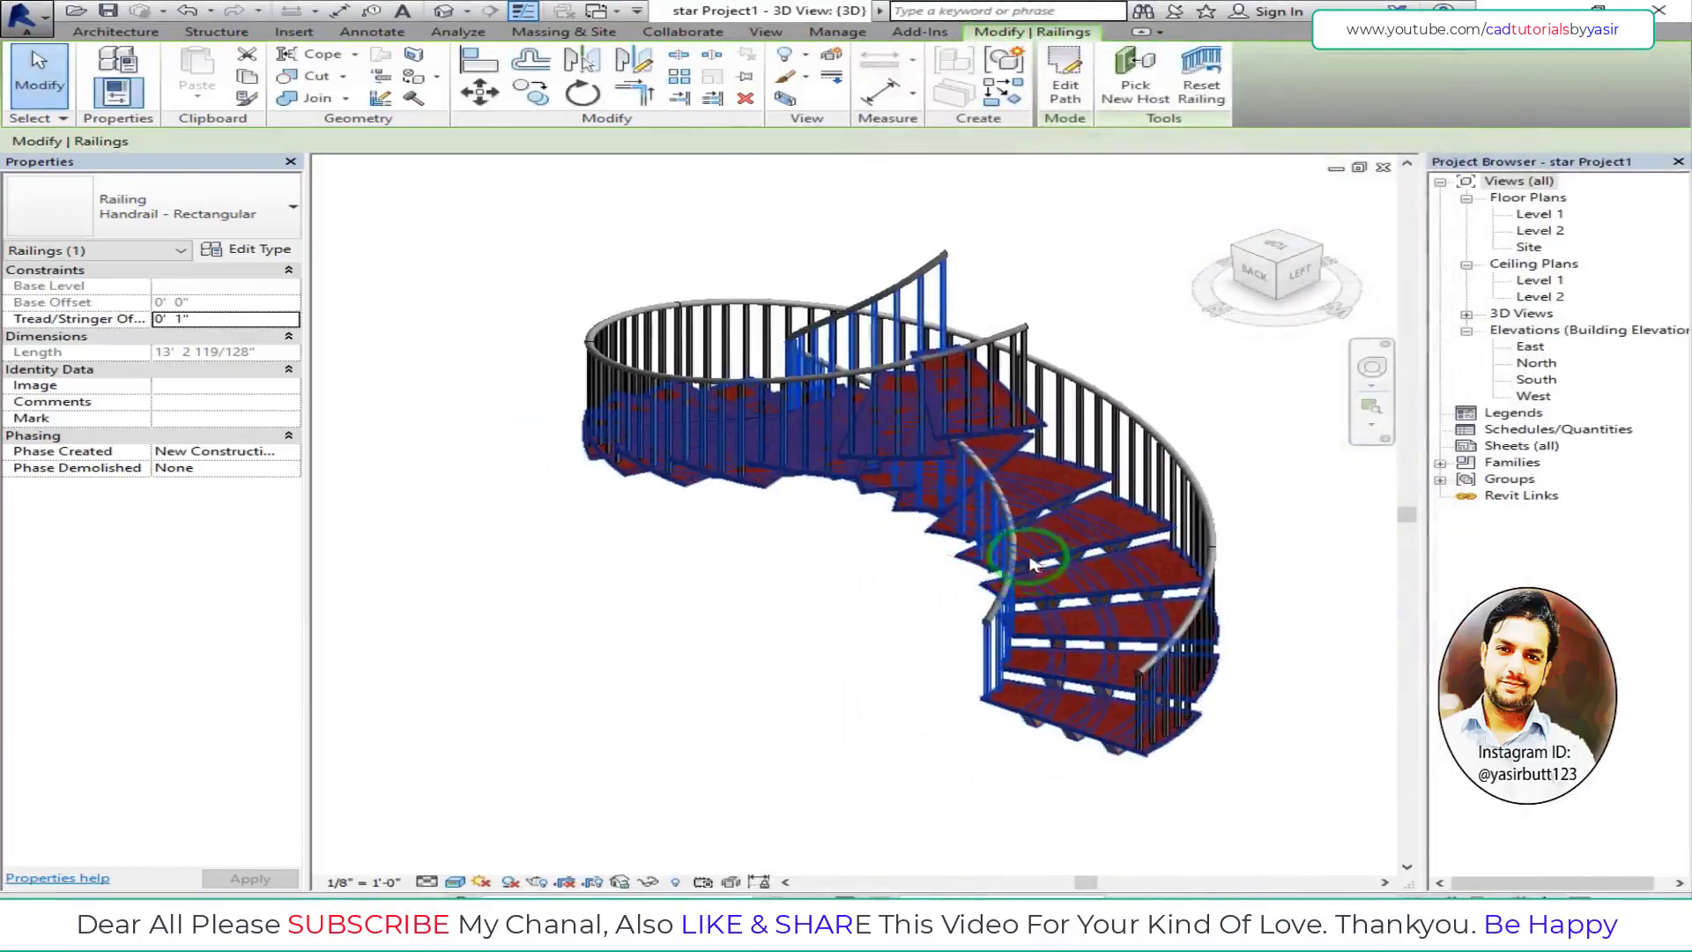
pyautogui.scroll(2, 1033, 561)
pyautogui.scroll(2, 1013, 556)
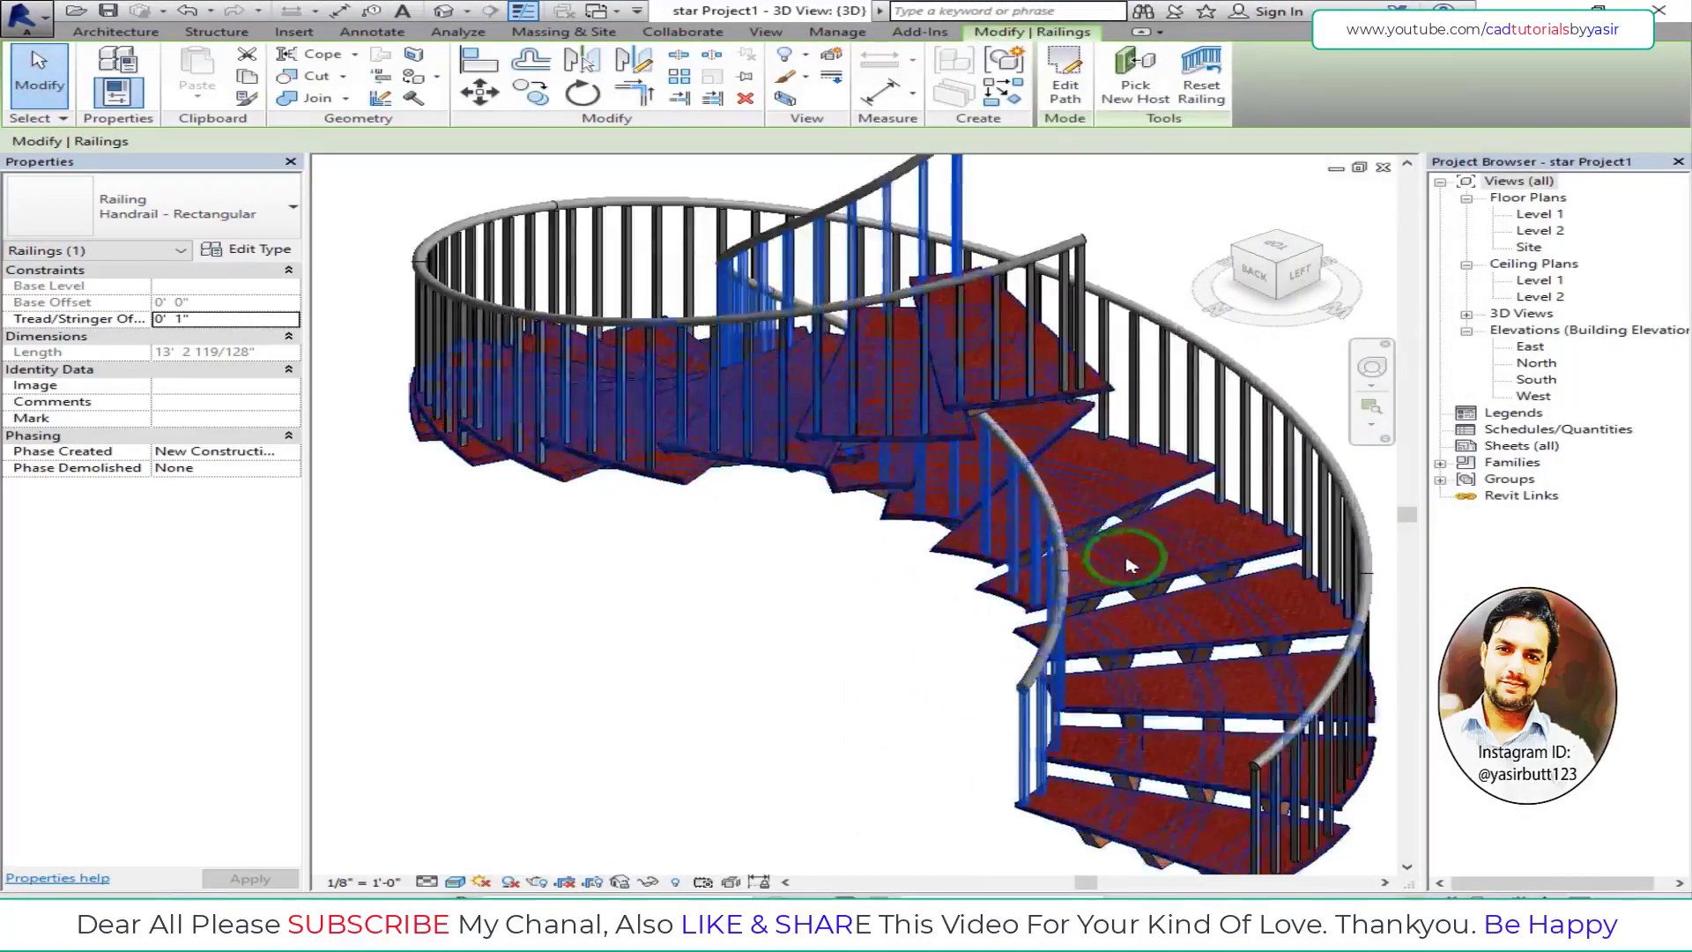
pyautogui.scroll(2, 969, 547)
pyautogui.scroll(-3, 954, 540)
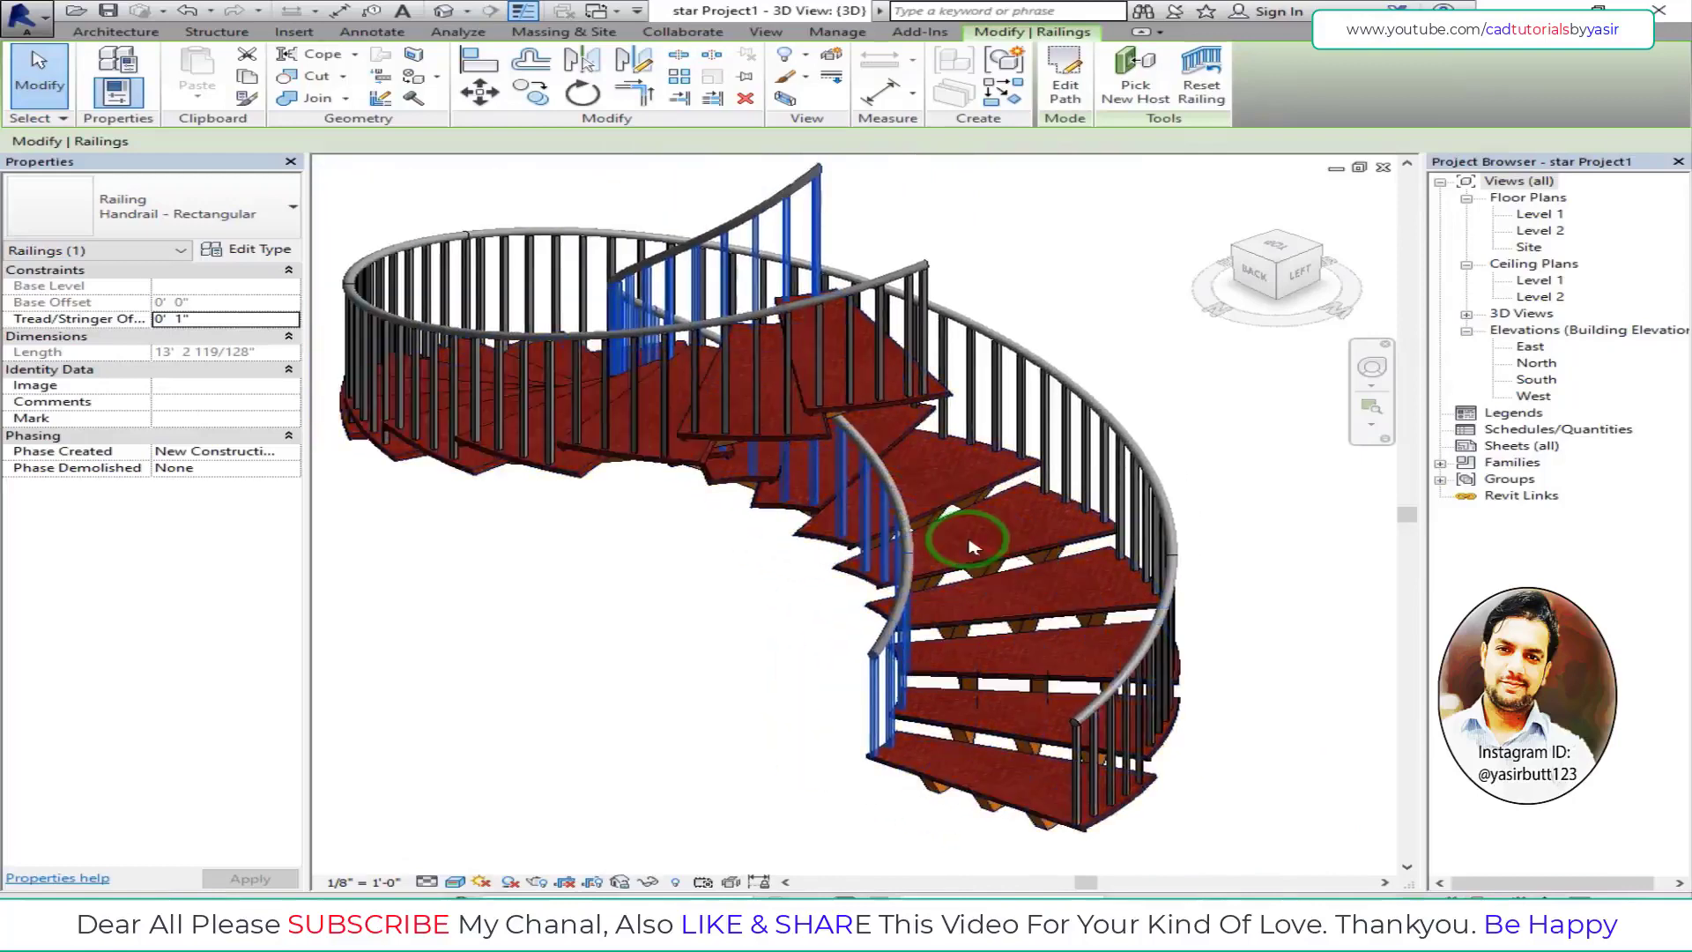